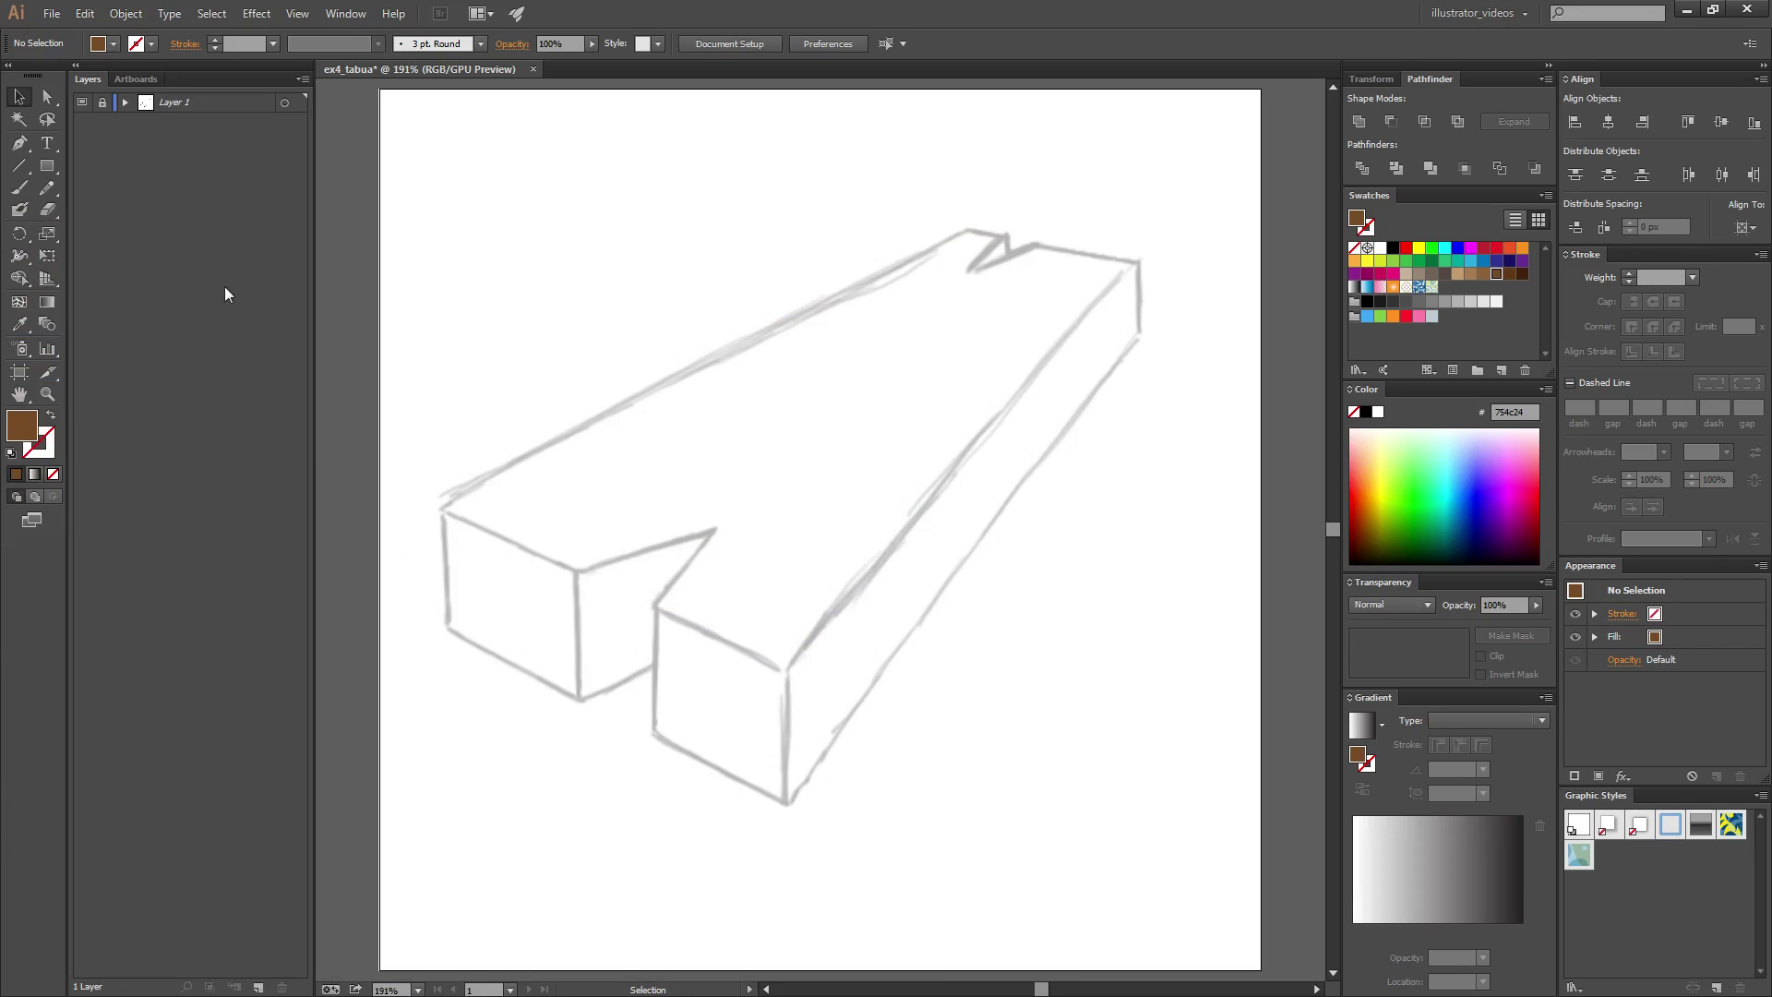
- Add a layer above the sketch, rename it 'tabua', and switch to the Pen tool
{"action": "left_click", "coordinate": [47, 96]}
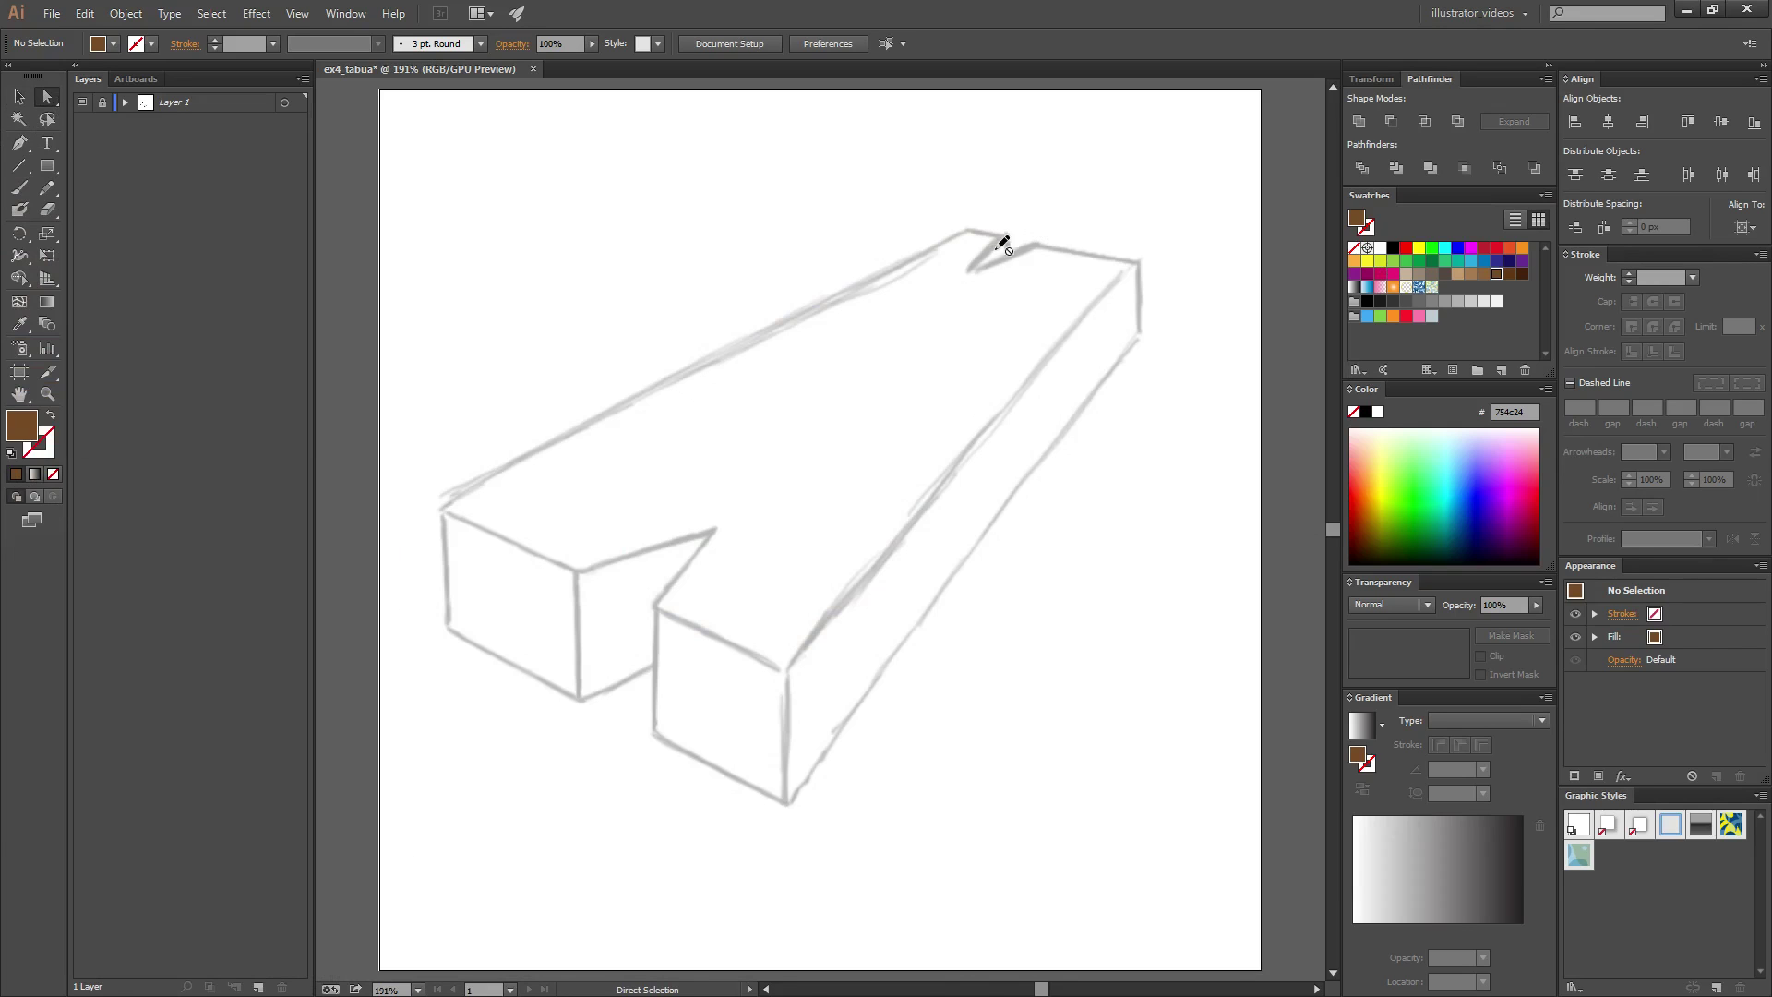
{"action": "left_click", "coordinate": [258, 987]}
{"action": "double_click", "coordinate": [172, 101]}
{"action": "type", "text": "tabua"}
{"action": "key", "text": "Return"}
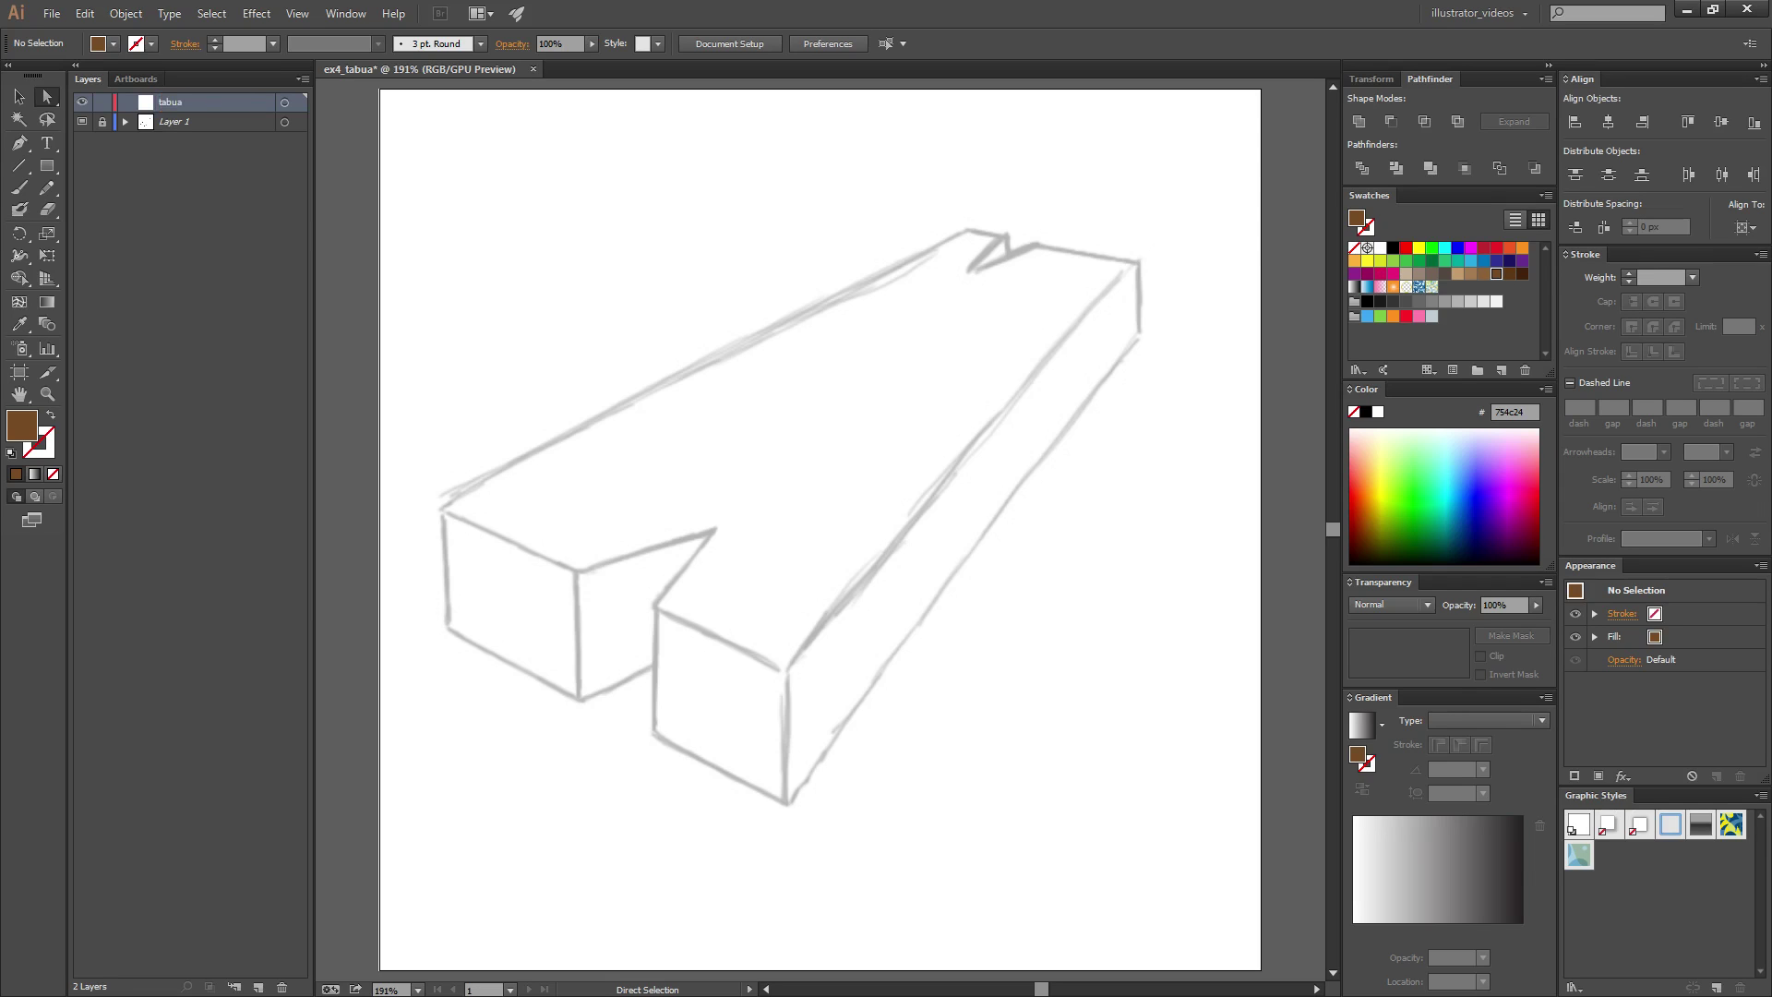
{"action": "left_click", "coordinate": [19, 146]}
{"action": "left_click", "coordinate": [20, 146]}
- Draw a small brown test triangle with the Pen tool
{"action": "left_click", "coordinate": [412, 166]}
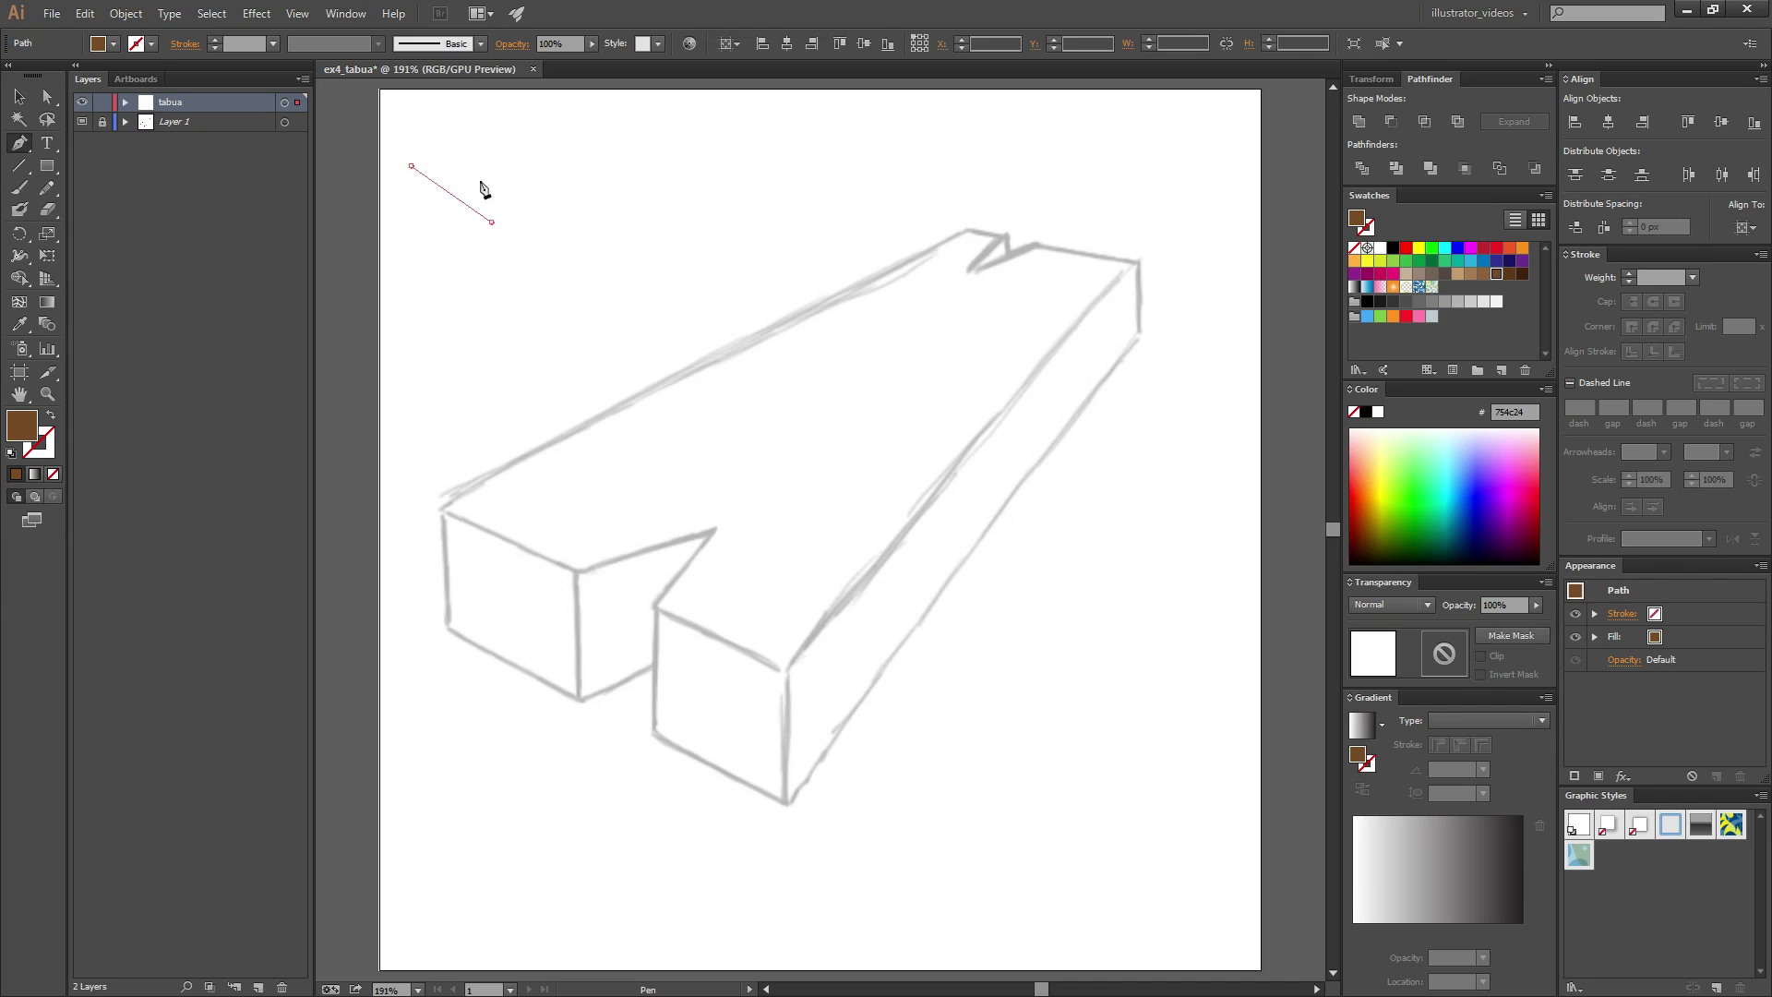
{"action": "left_click", "coordinate": [491, 222]}
{"action": "left_click", "coordinate": [453, 111]}
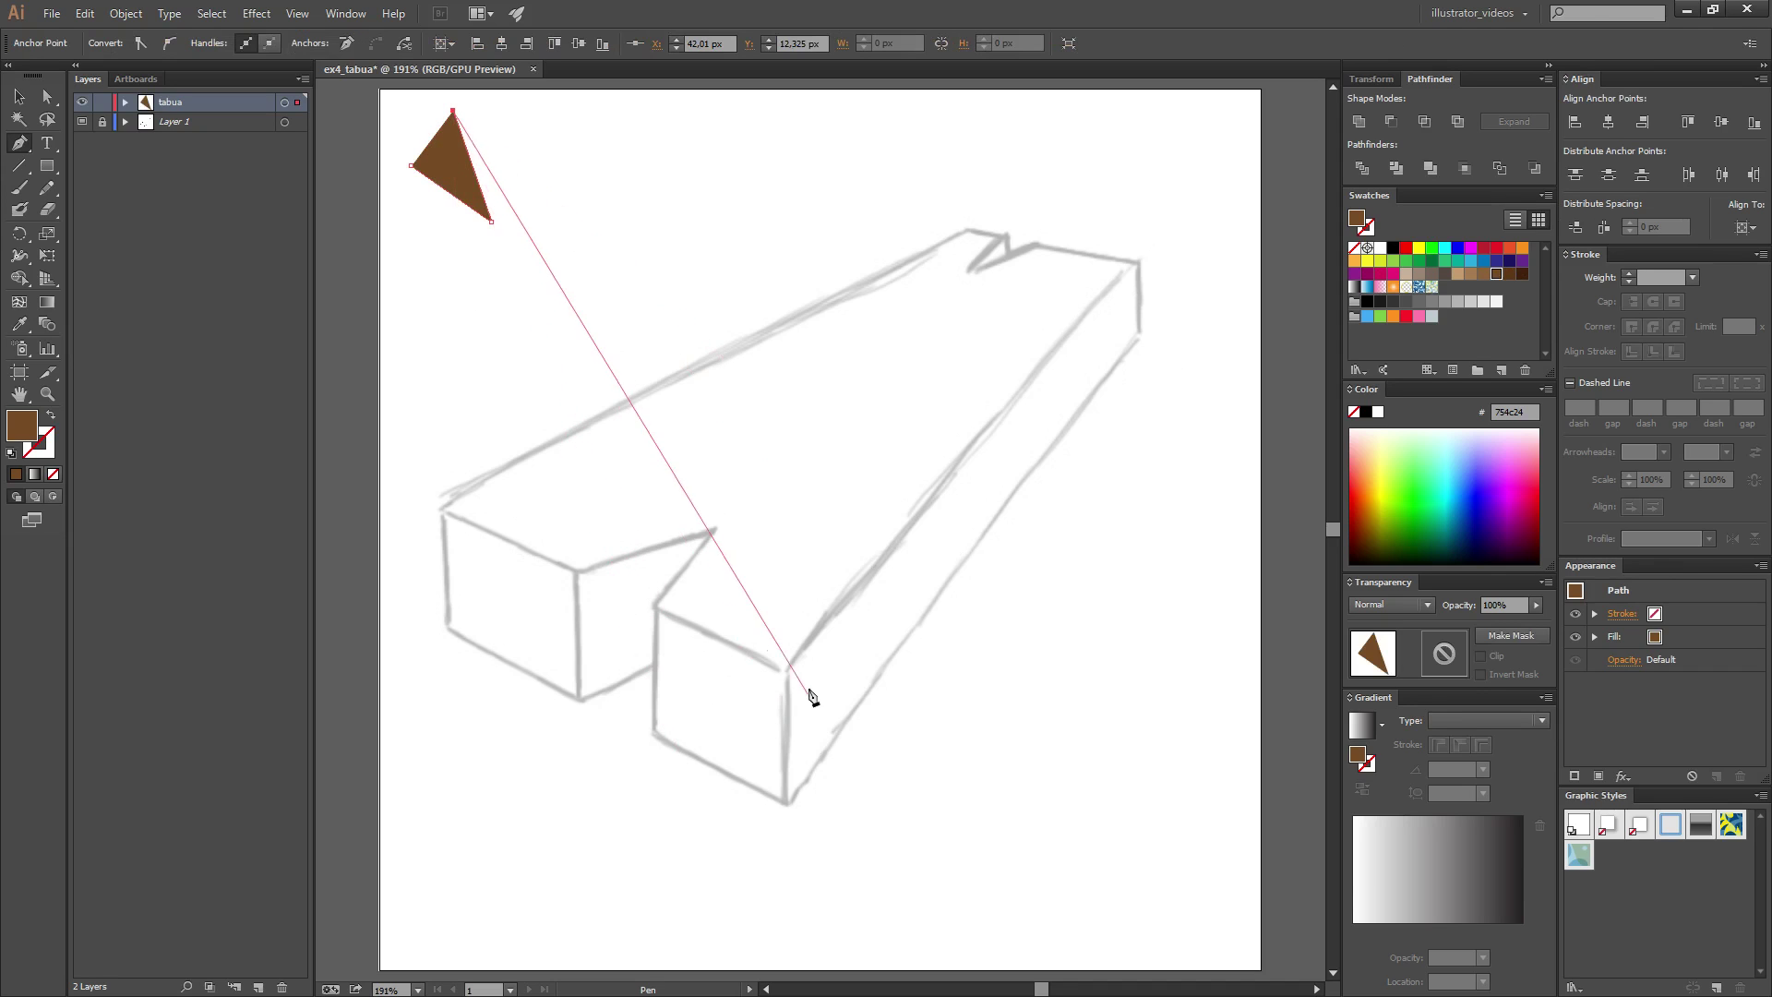
{"action": "left_click", "coordinate": [927, 680], "text": "ctrl"}
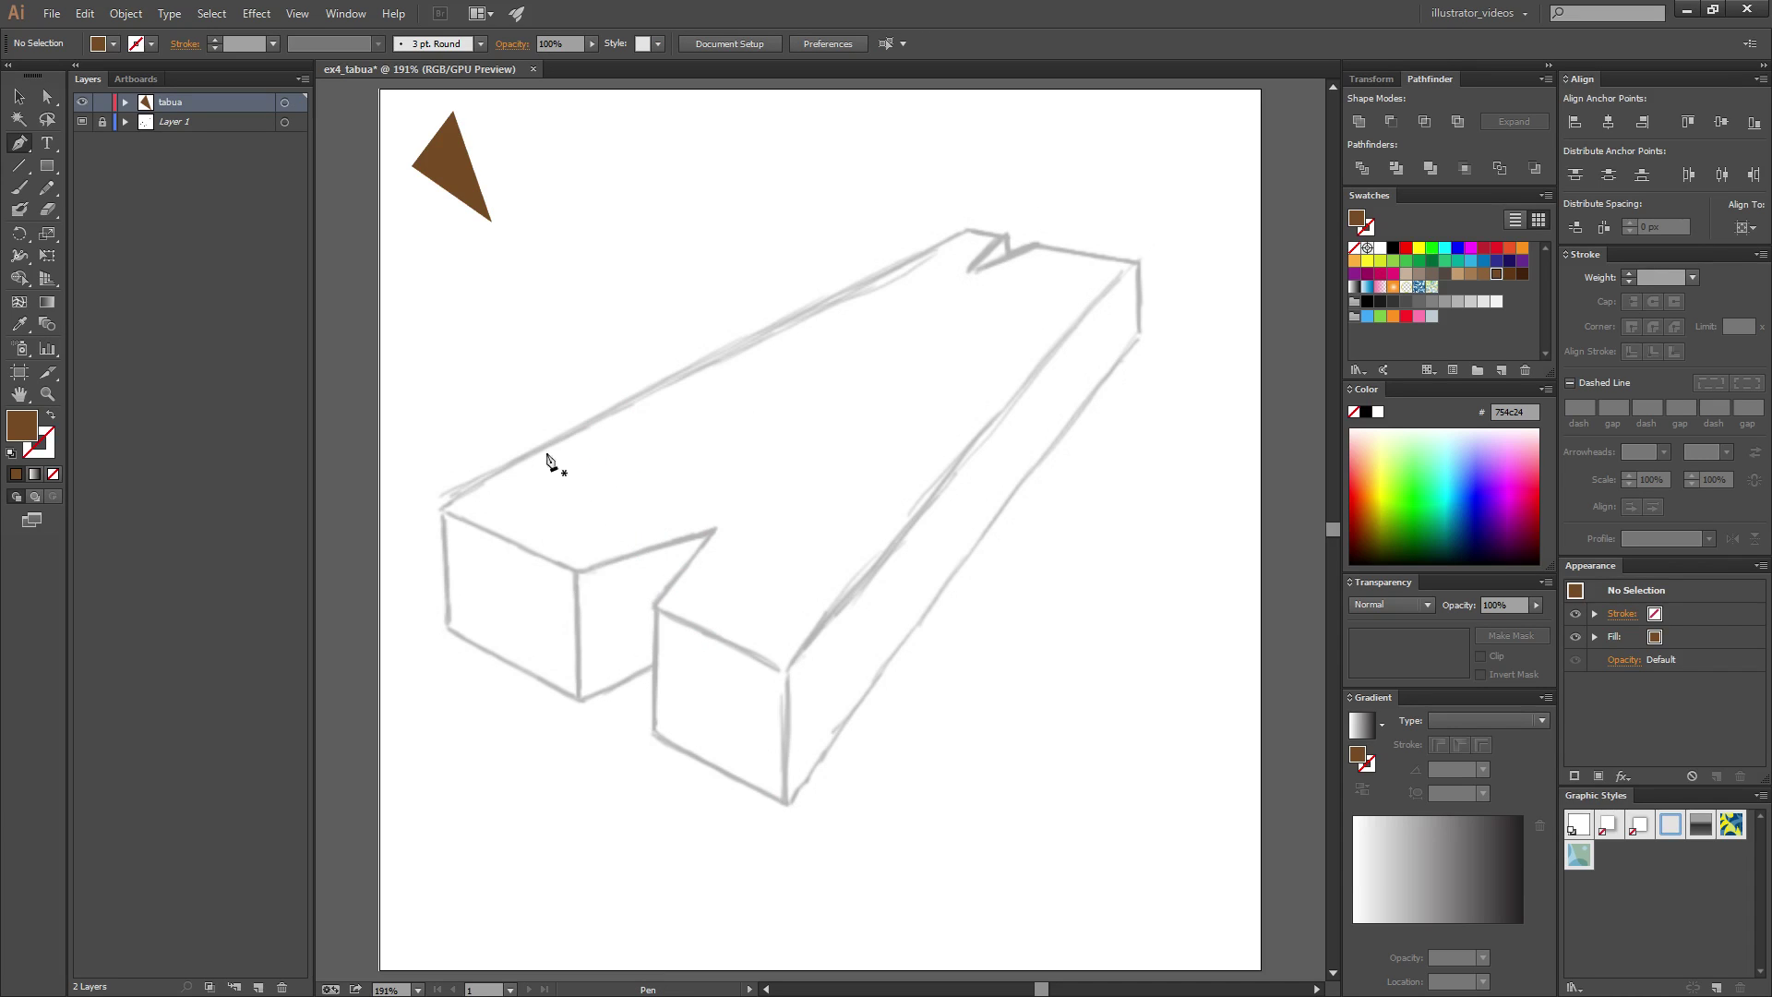
- Select the stray triangle with Direct Selection and delete it
{"action": "left_click", "coordinate": [48, 96]}
{"action": "left_click", "coordinate": [480, 185]}
{"action": "key", "text": "Delete"}
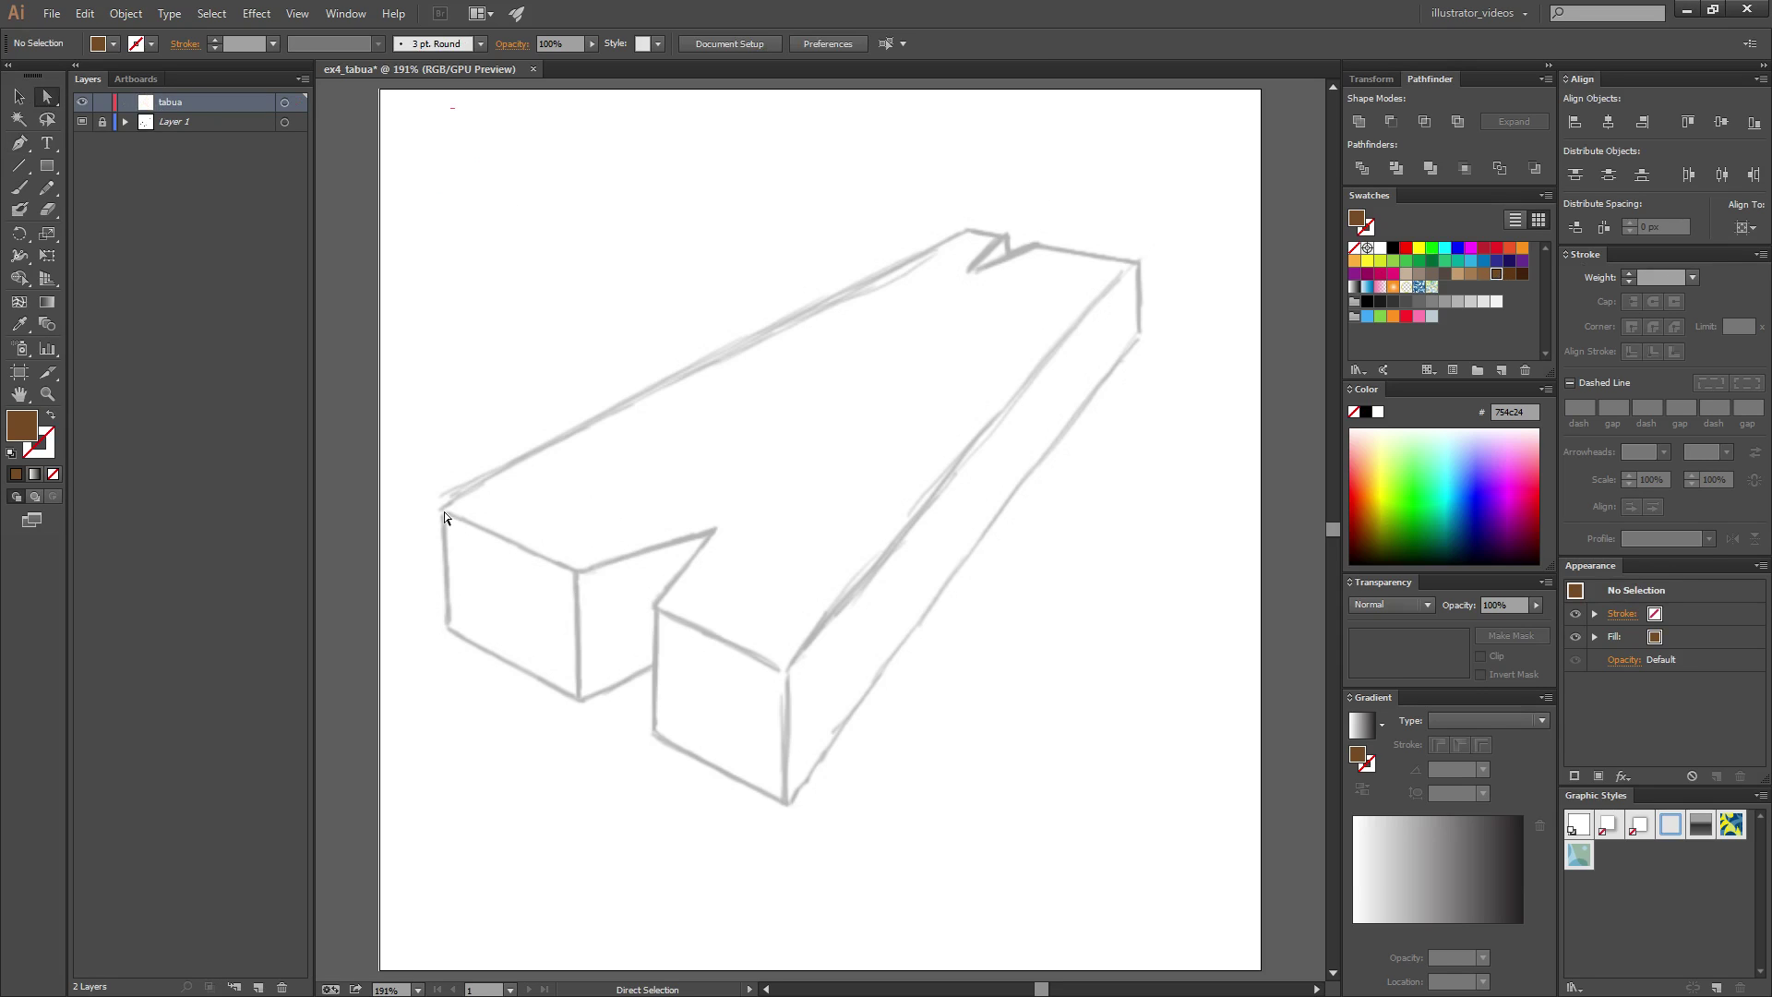
- Start tracing the top face from its left corner along the back edge into the end notch
{"action": "left_click", "coordinate": [18, 145]}
{"action": "left_click", "coordinate": [443, 510]}
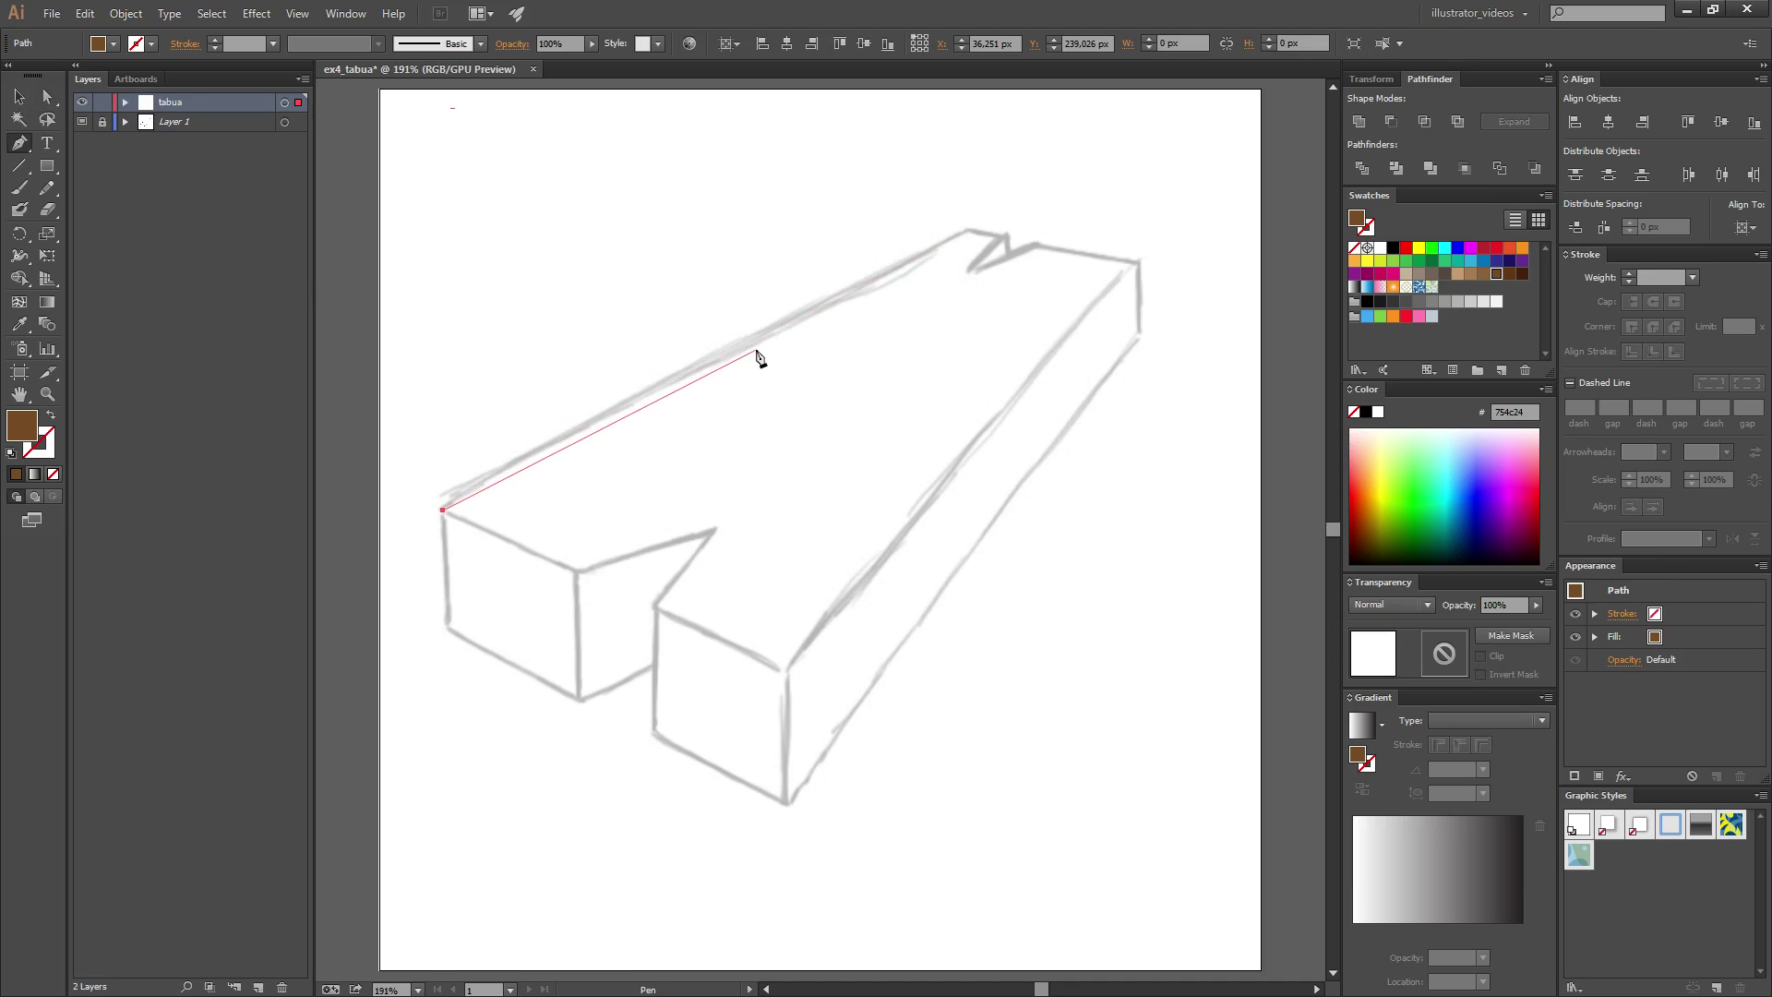
{"action": "left_click_drag", "start_coordinate": [755, 351], "coordinate": [898, 277]}
{"action": "left_click", "coordinate": [967, 231]}
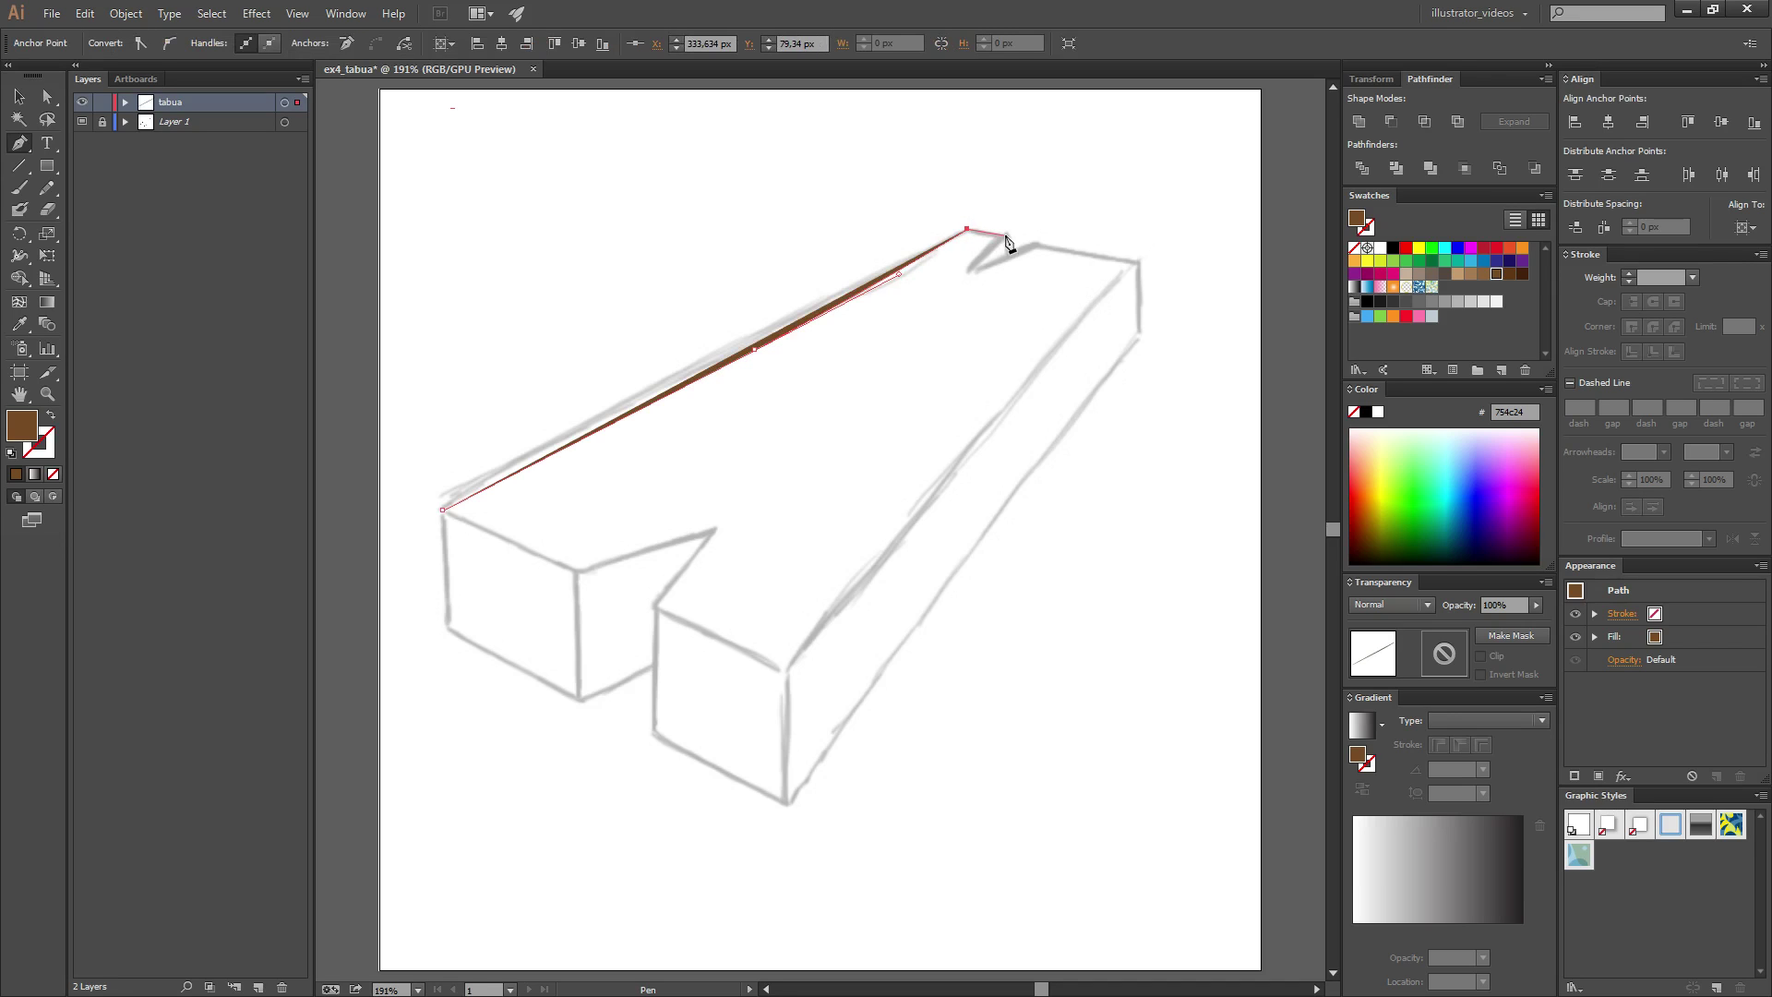
{"action": "left_click", "coordinate": [1005, 239]}
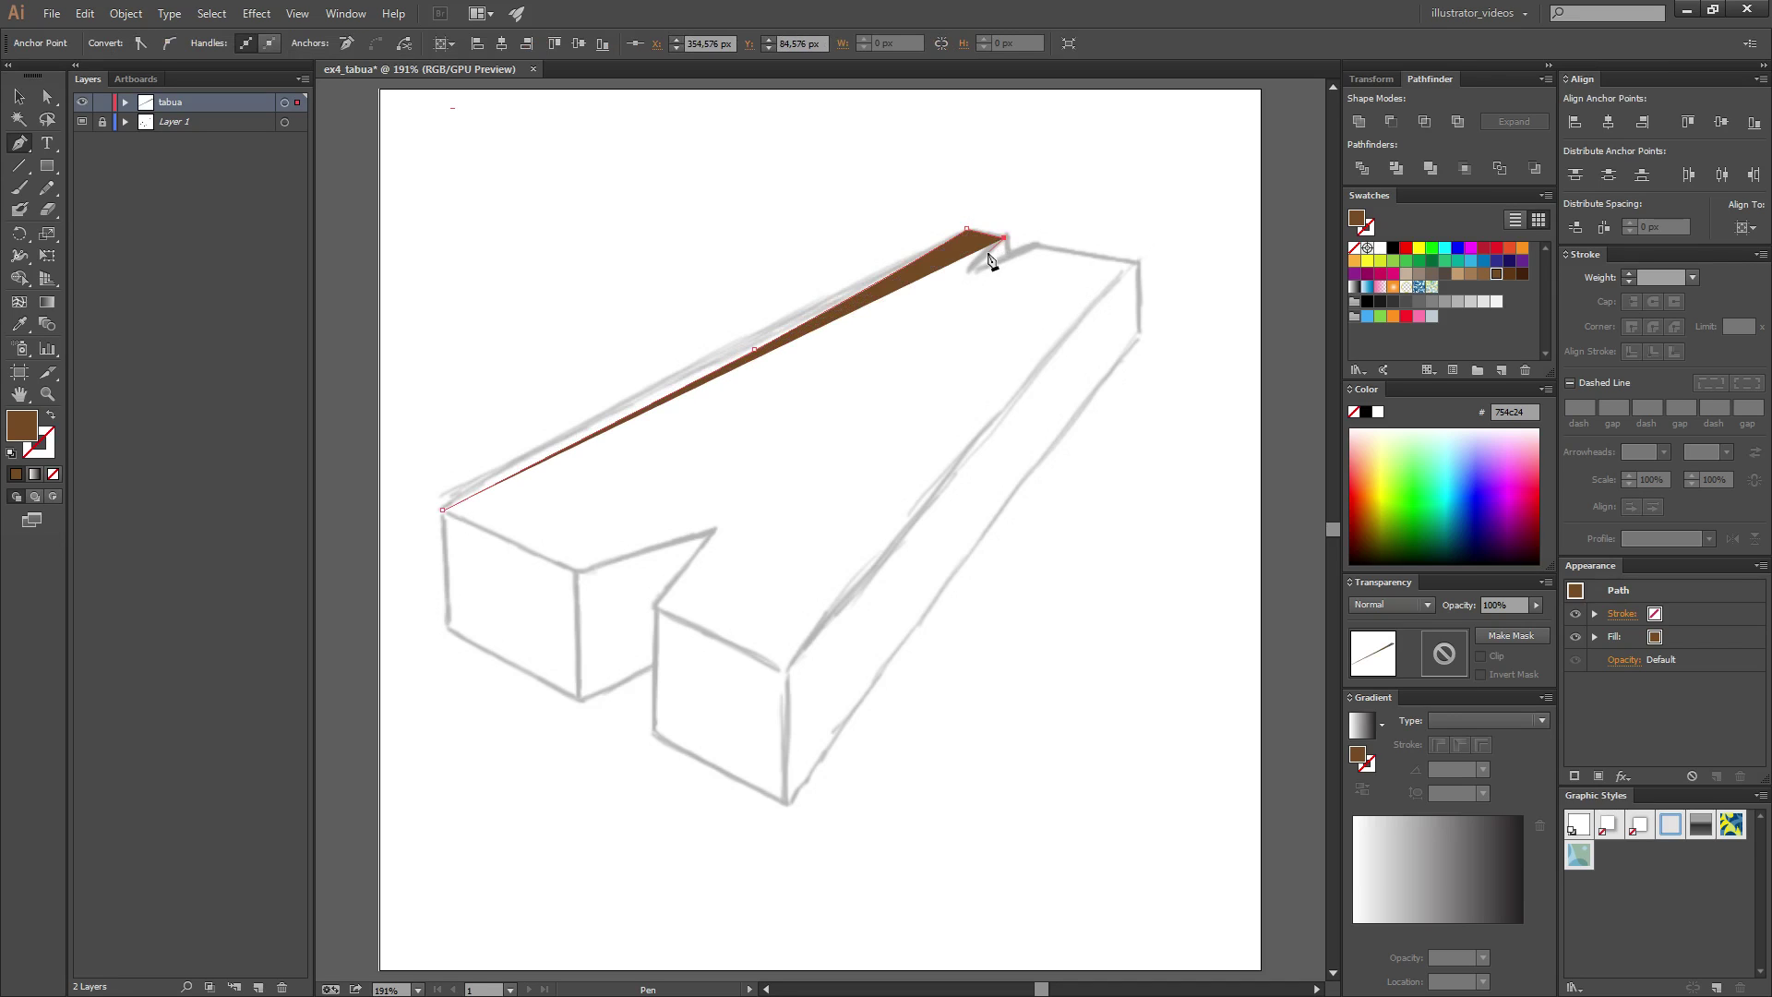
{"action": "left_click", "coordinate": [970, 273]}
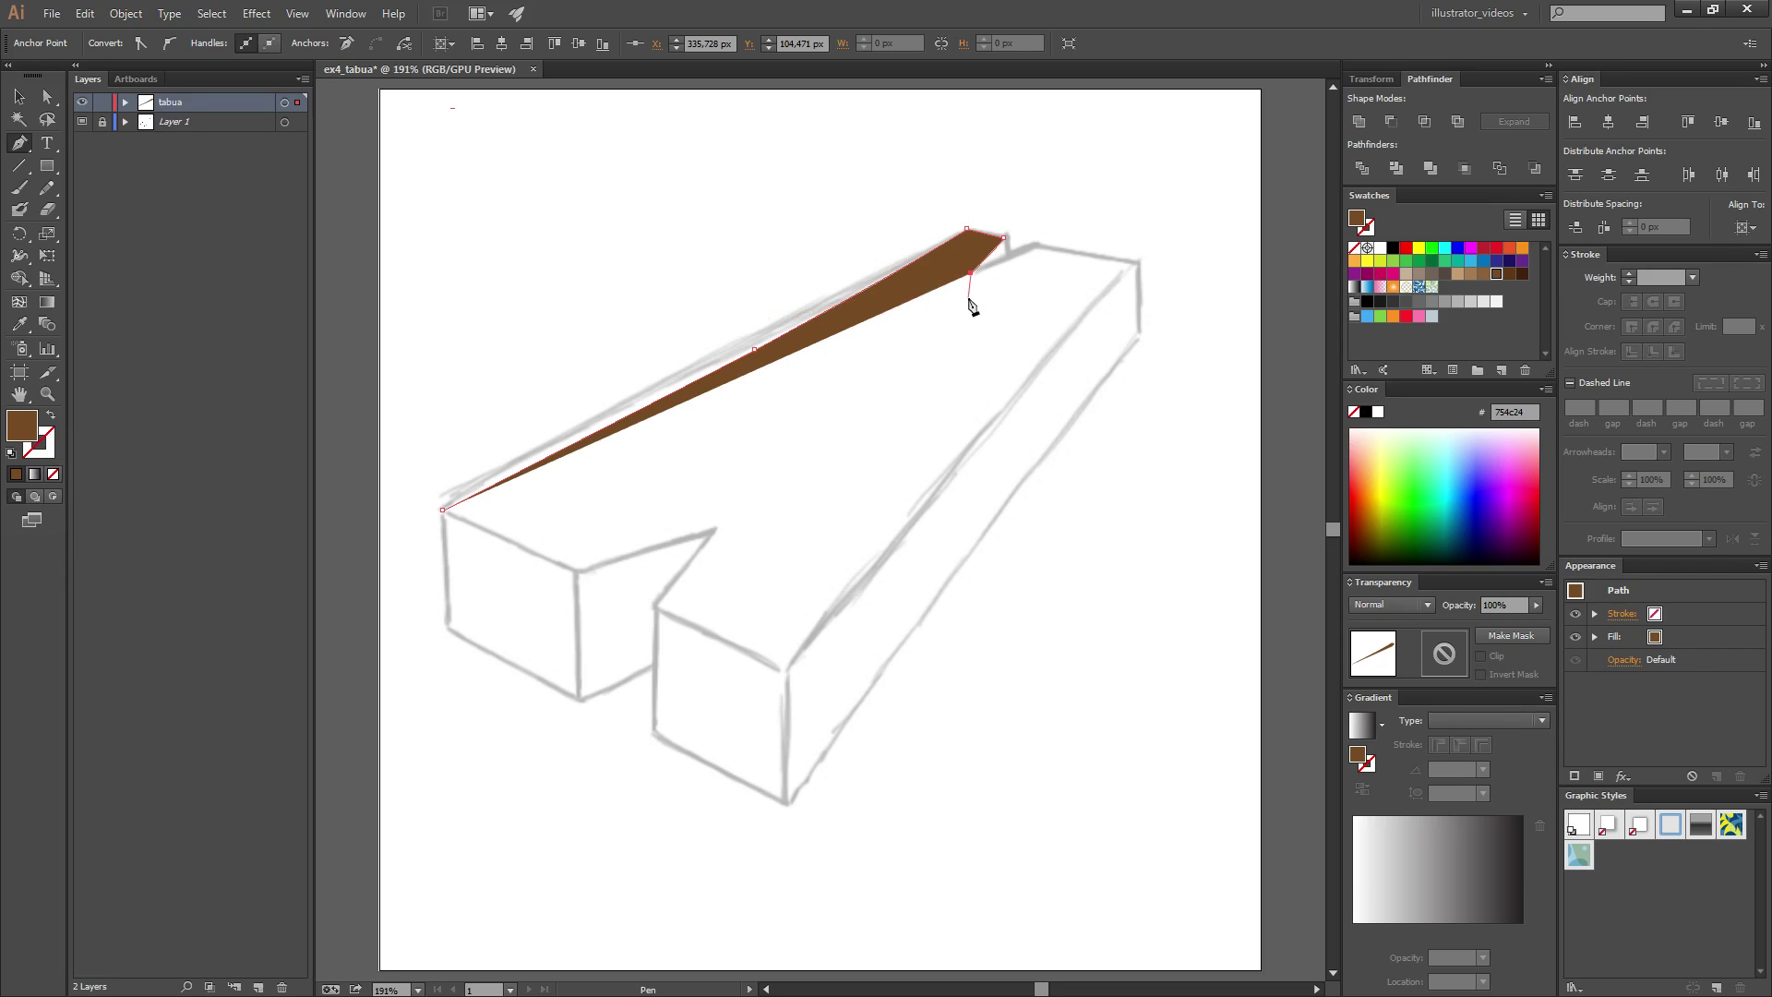
{"action": "key", "text": "shift+x"}
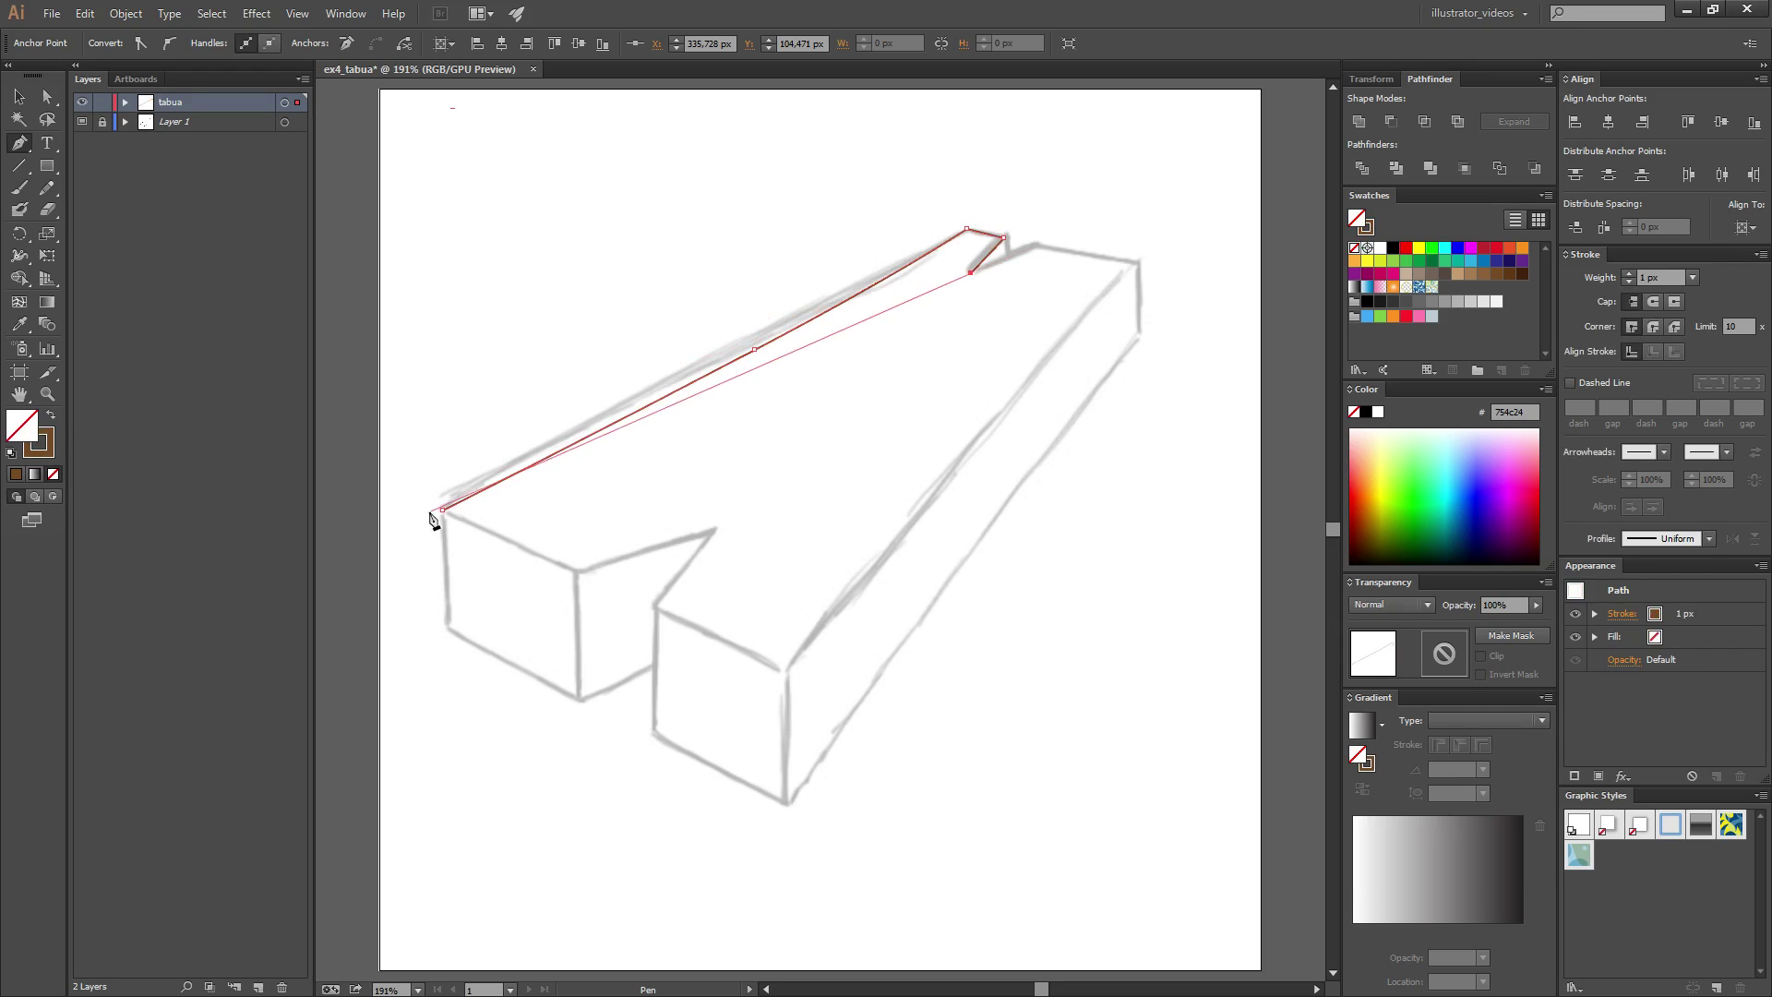
- Continue the outline across the notched end to the far right corner, undoing a stray curve
{"action": "left_click", "coordinate": [1036, 246]}
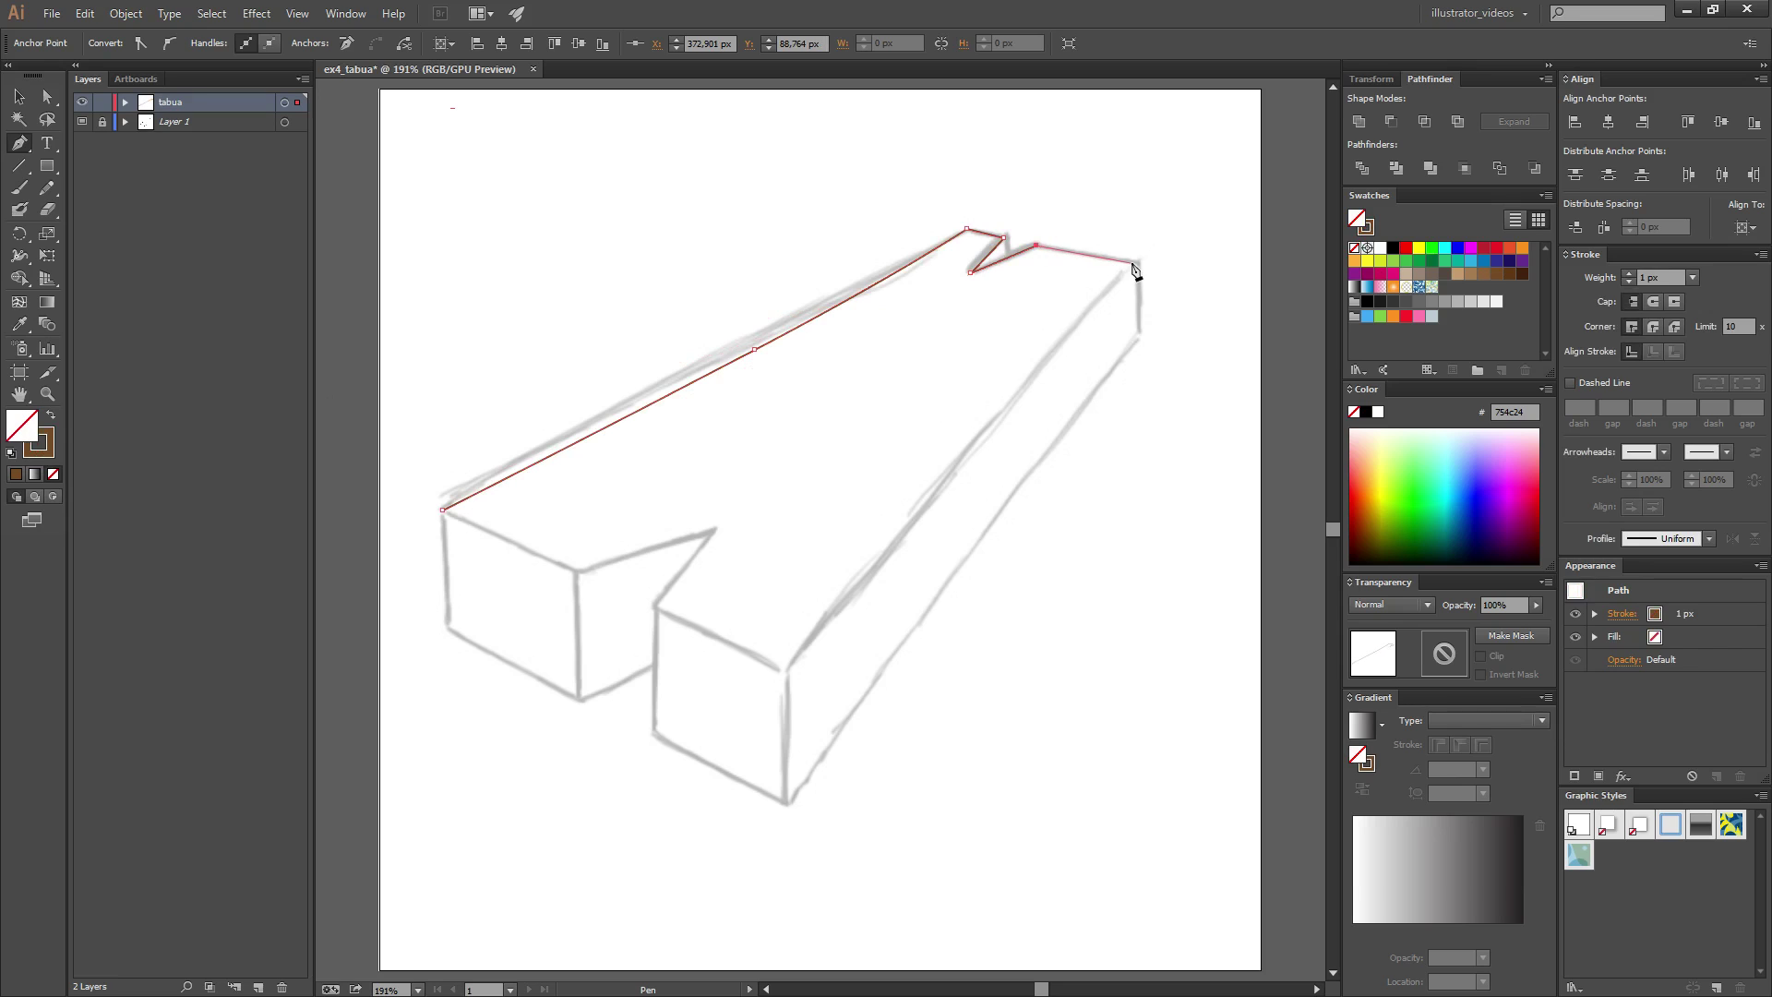
{"action": "left_click", "coordinate": [1136, 263]}
{"action": "left_click", "coordinate": [1133, 340]}
{"action": "left_click_drag", "start_coordinate": [968, 544], "coordinate": [882, 654]}
{"action": "key", "text": "ctrl+z"}
{"action": "key", "text": "ctrl+z"}
{"action": "key", "text": "ctrl+z"}
- Trace down the right edge and front notch back to the start, closing the face filled brown
{"action": "left_click", "coordinate": [932, 488]}
{"action": "left_click", "coordinate": [813, 630]}
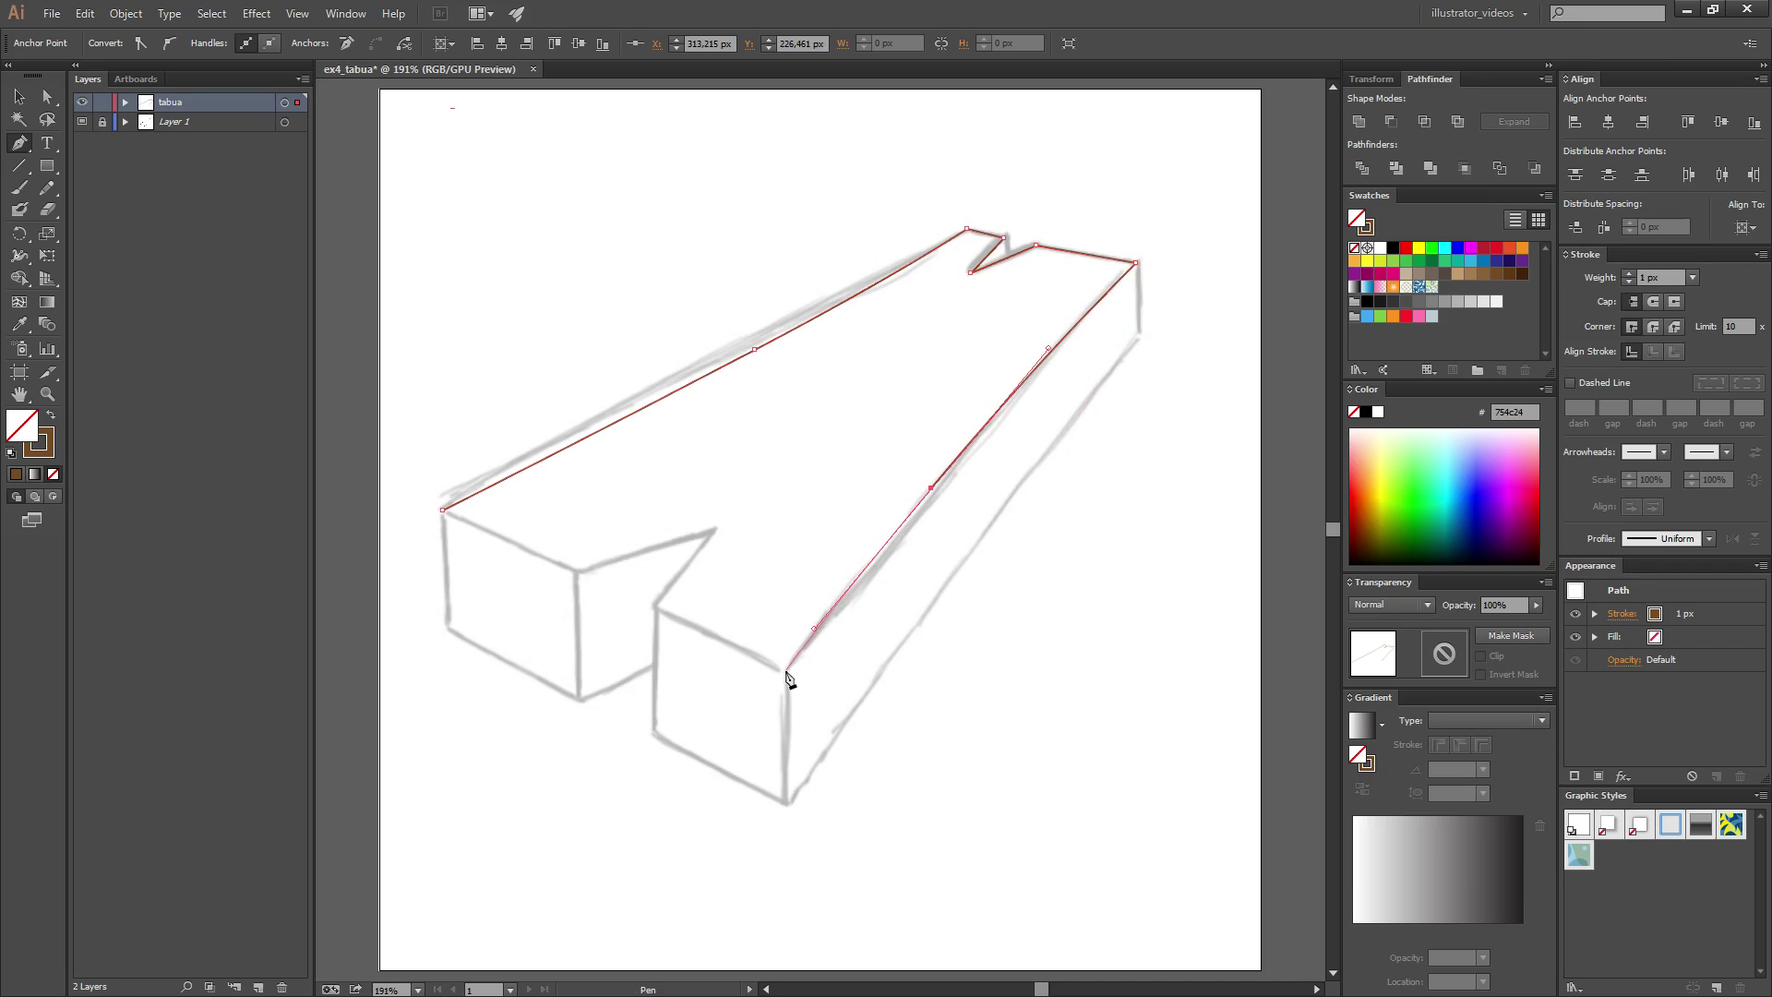
{"action": "left_click", "coordinate": [785, 673]}
{"action": "left_click", "coordinate": [655, 608]}
{"action": "left_click", "coordinate": [714, 530]}
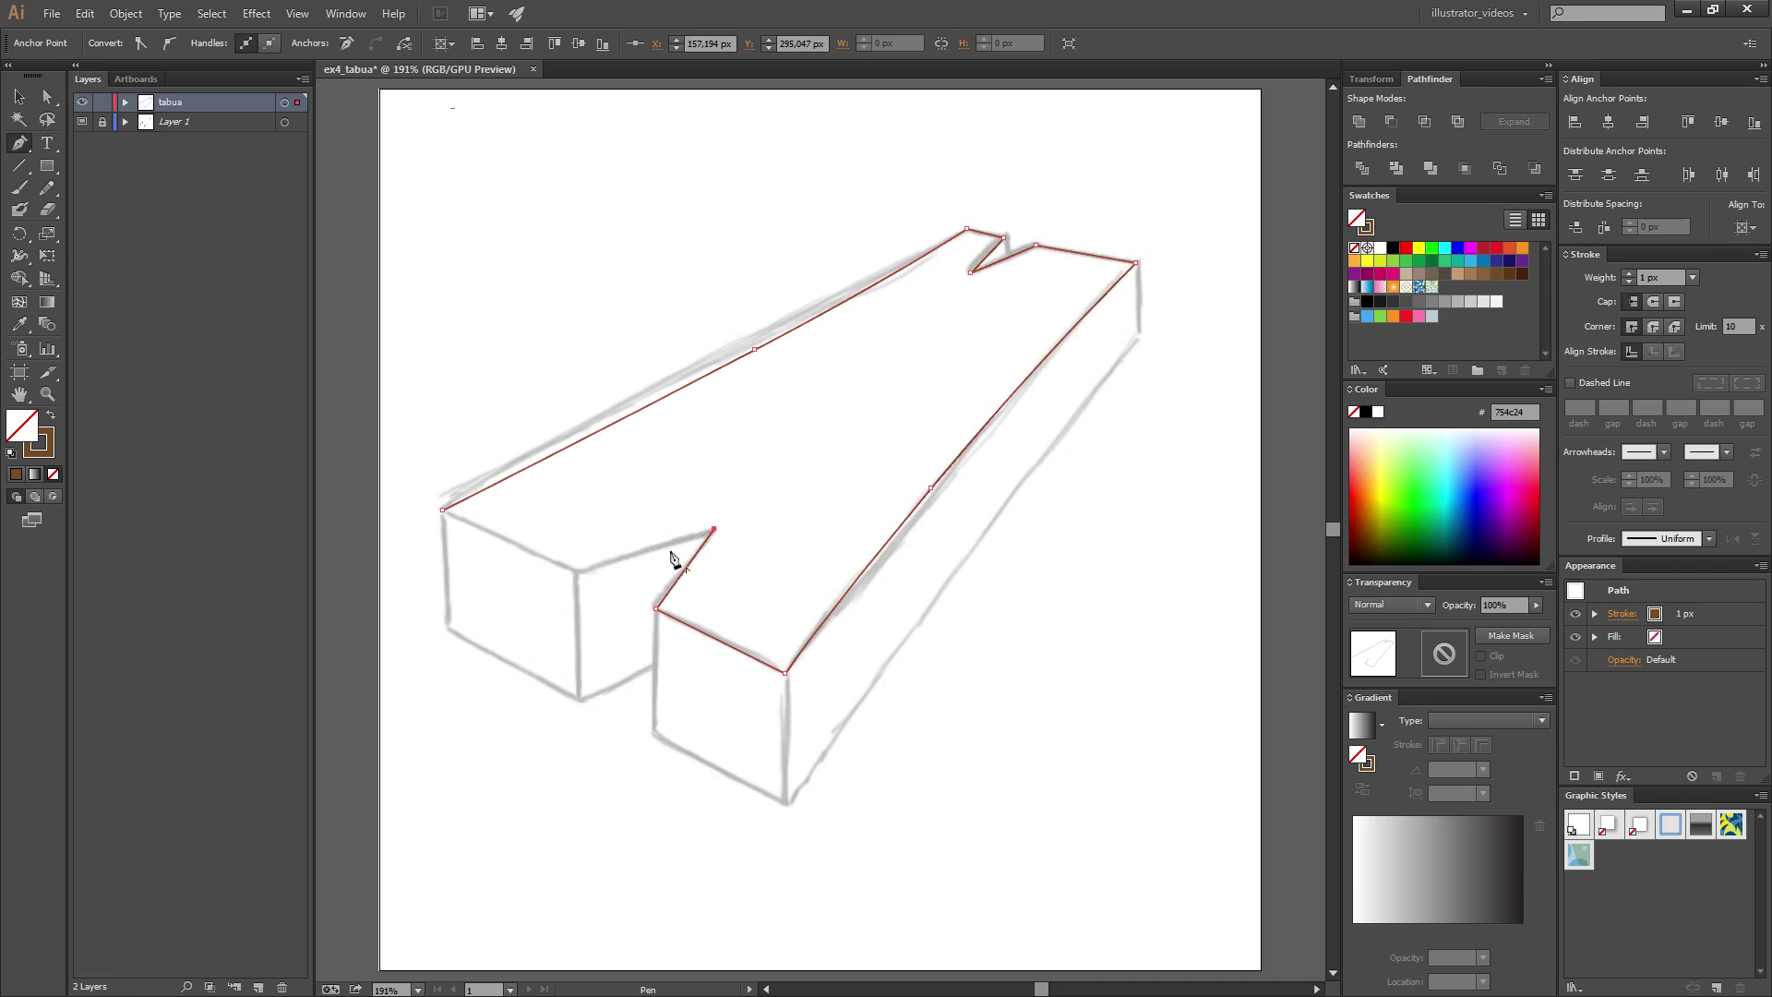
{"action": "left_click", "coordinate": [577, 572]}
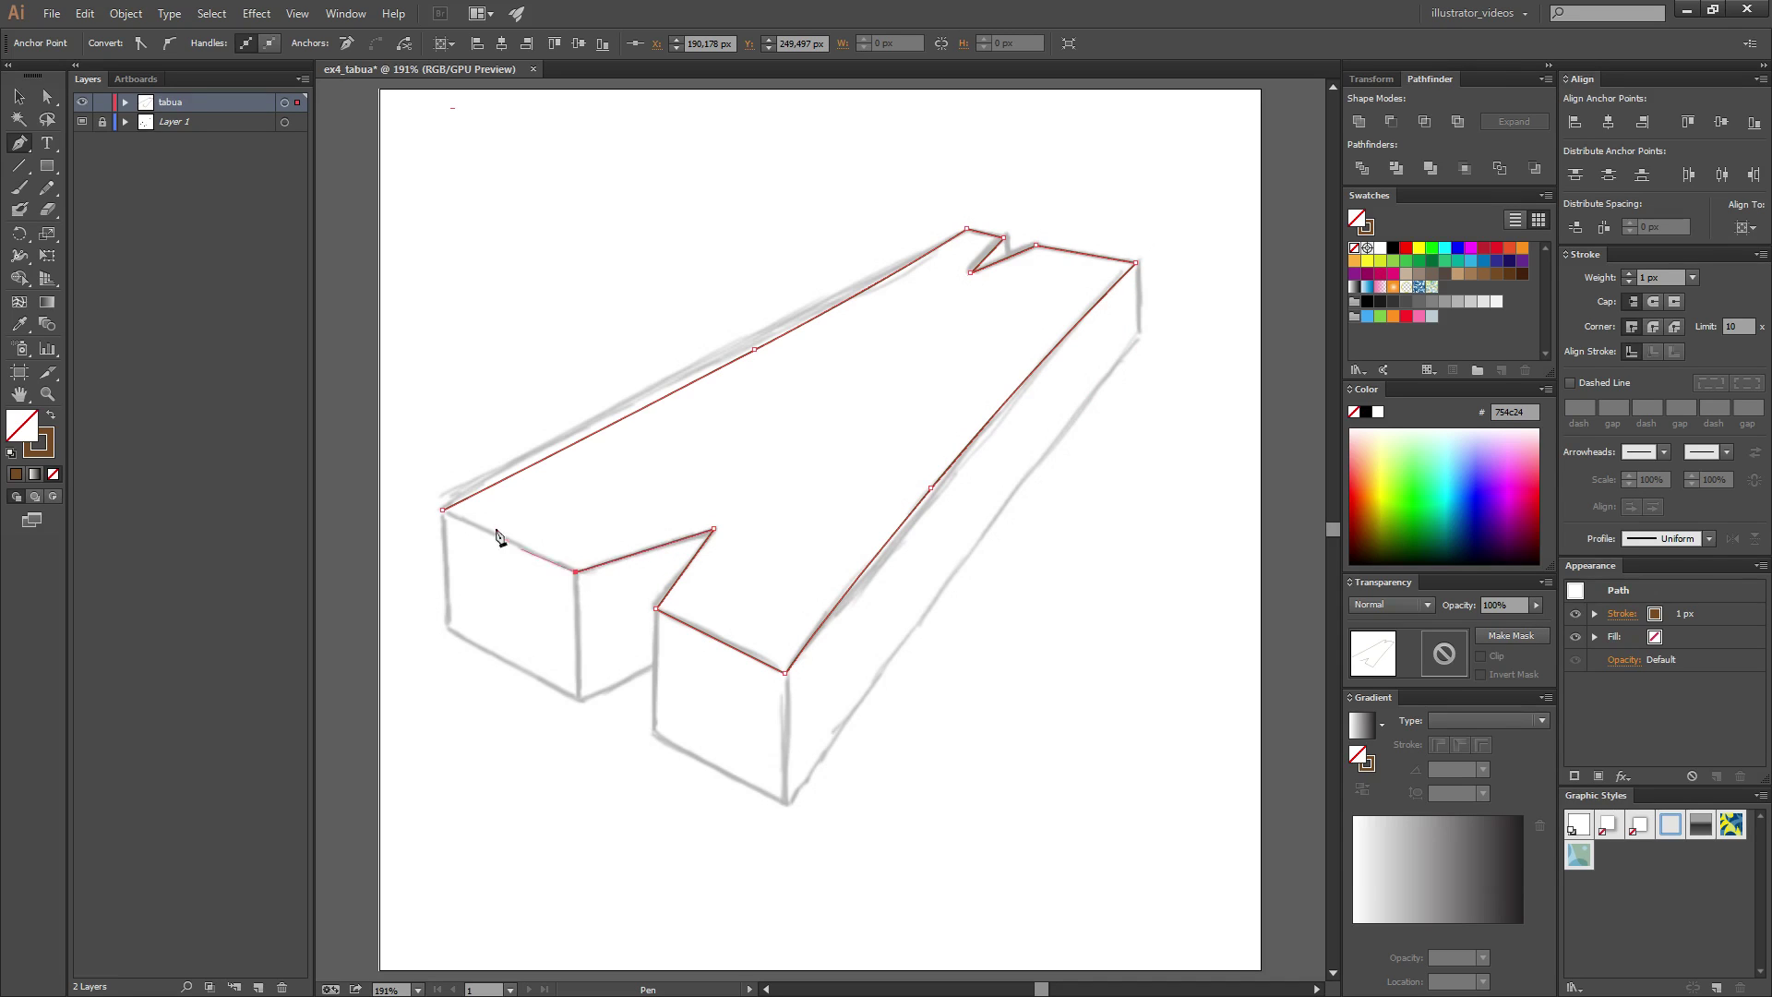
{"action": "left_click", "coordinate": [443, 511]}
{"action": "key", "text": "shift+x"}
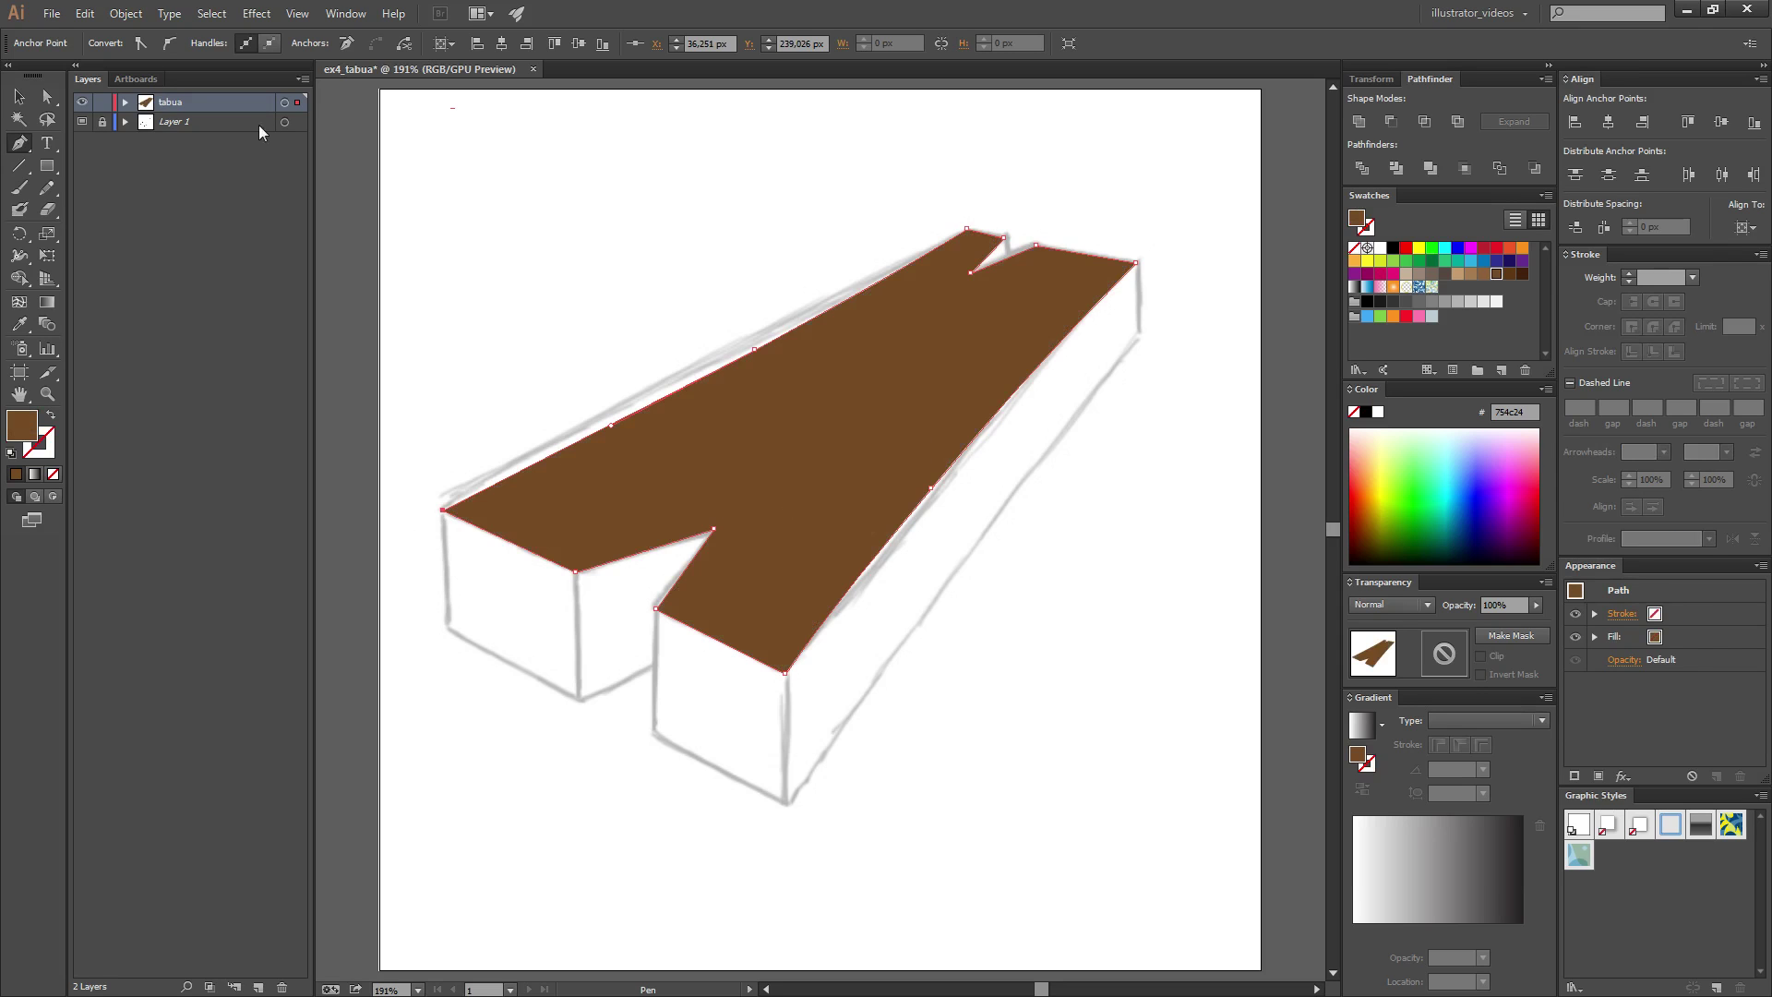
- Deselect the top face, toggle Snap to Point, and choose the dark brown fill swatch
{"action": "left_click", "coordinate": [47, 96]}
{"action": "left_click", "coordinate": [621, 261]}
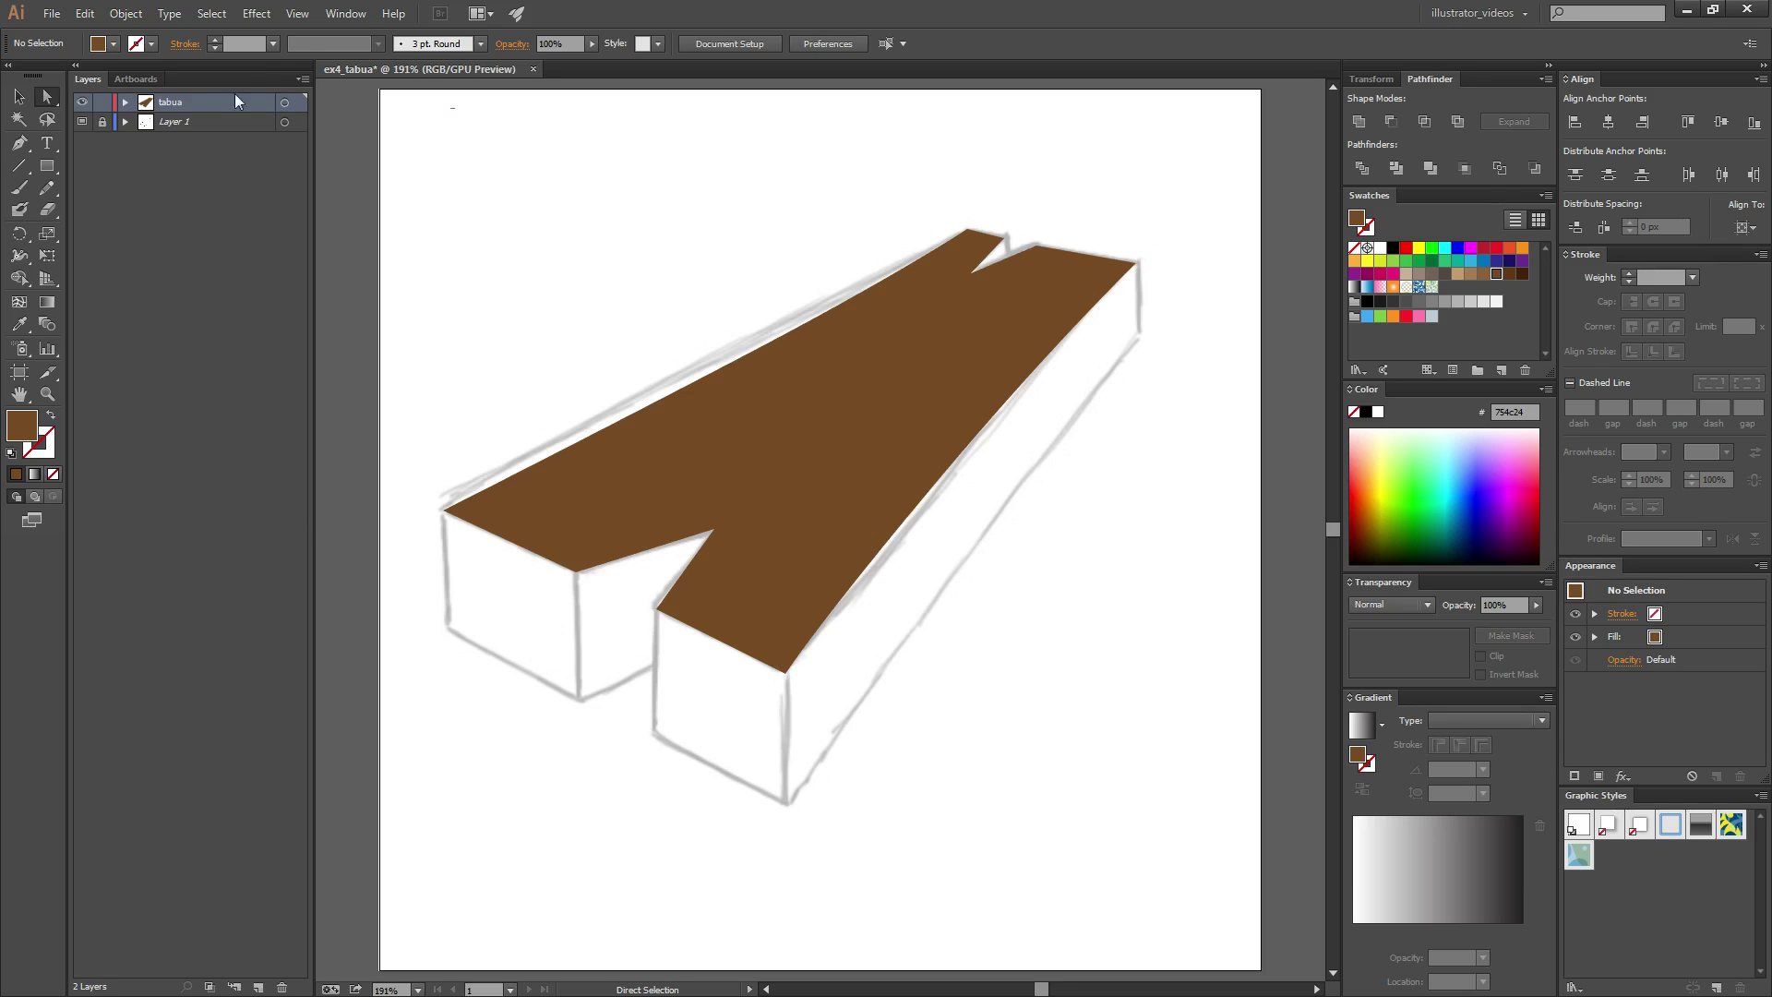
{"action": "left_click", "coordinate": [312, 14]}
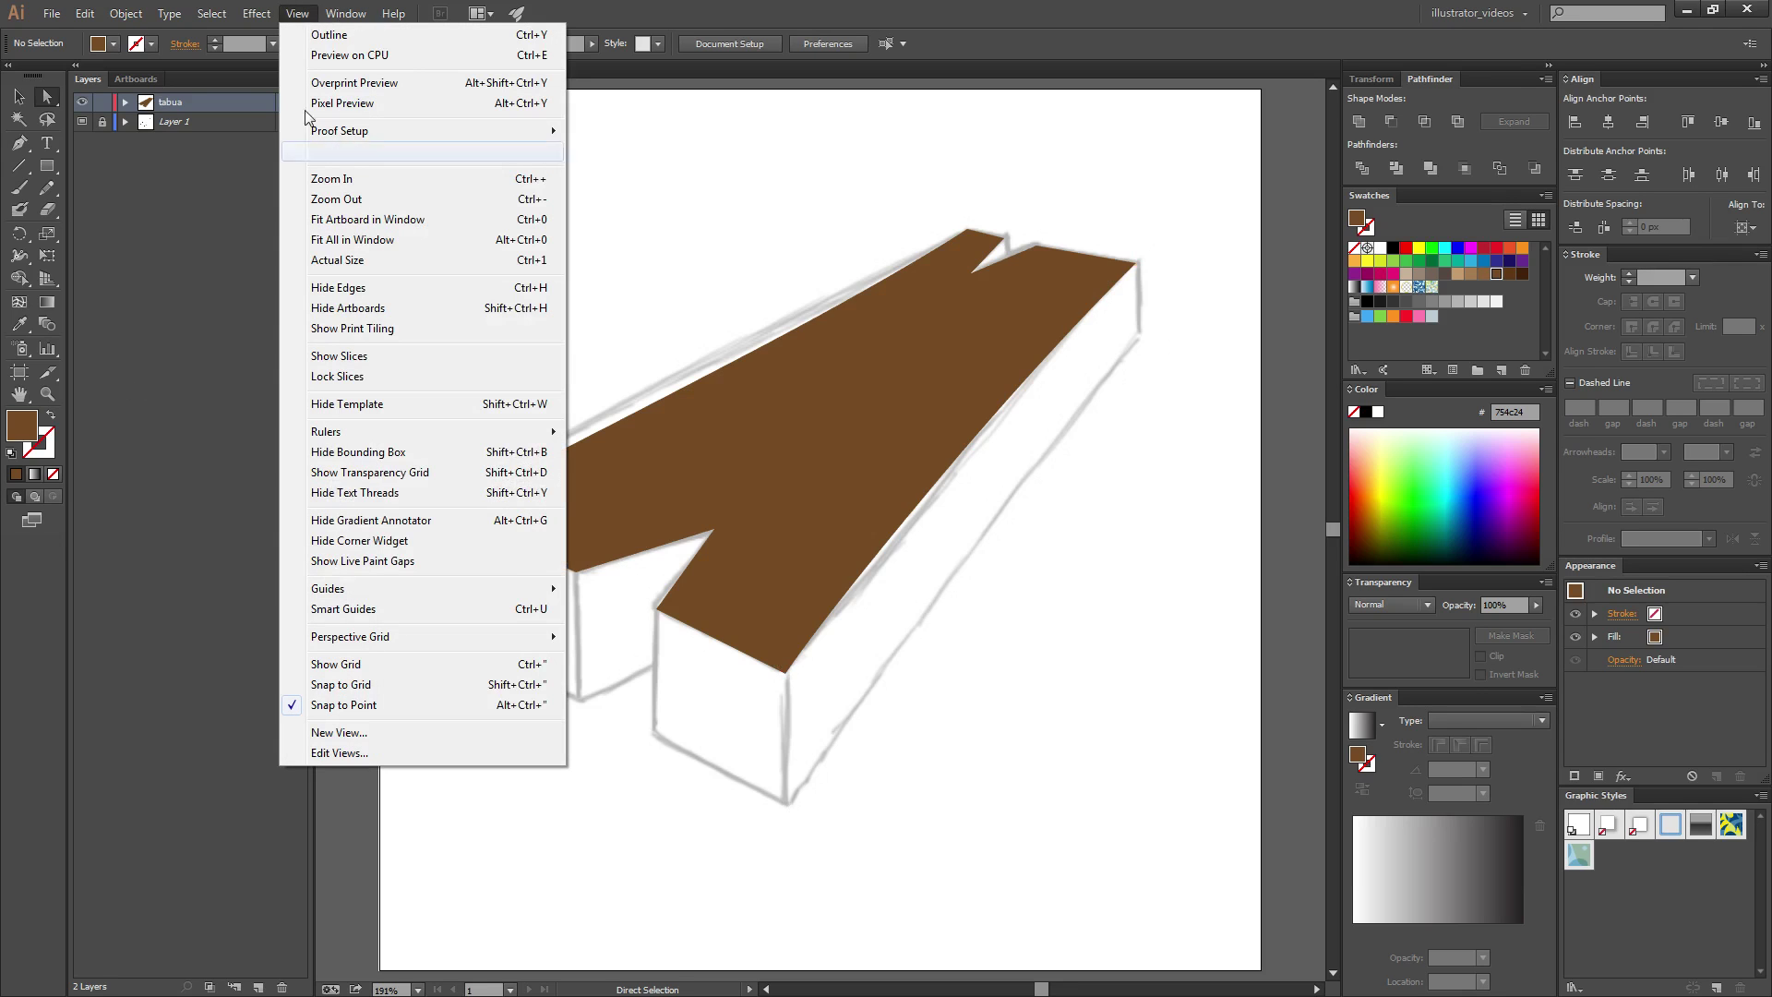
{"action": "left_click", "coordinate": [357, 709]}
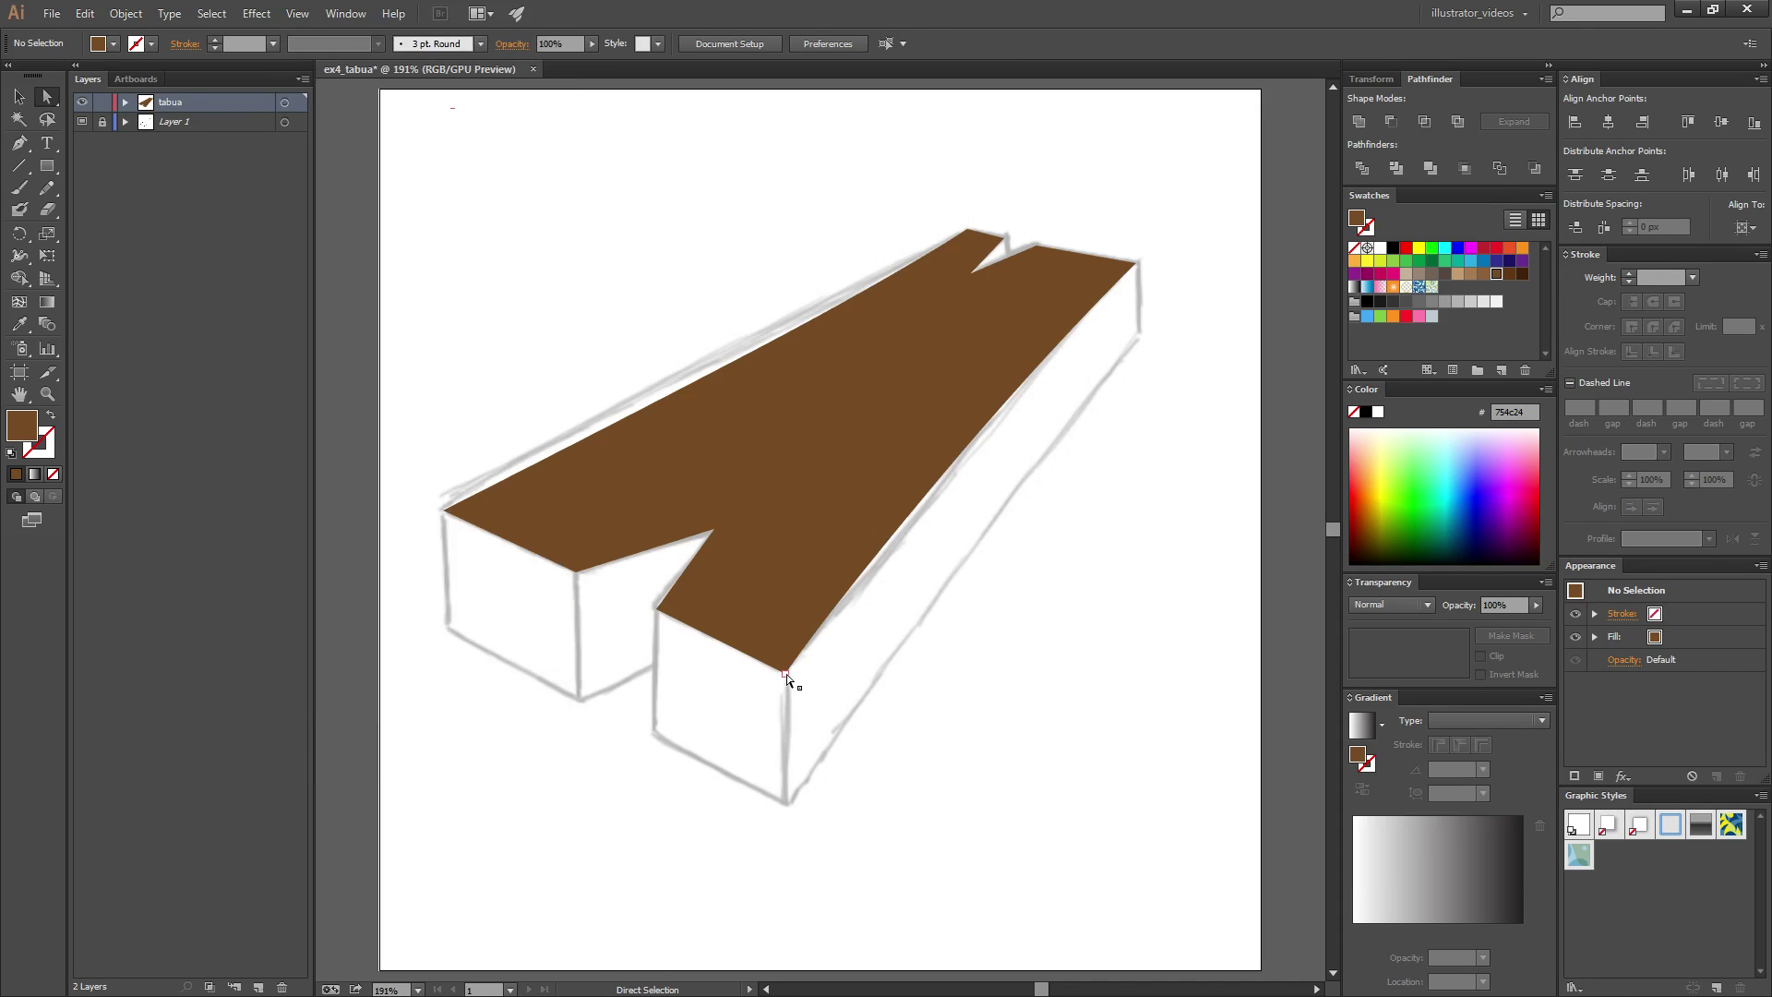
{"action": "left_click", "coordinate": [1522, 274]}
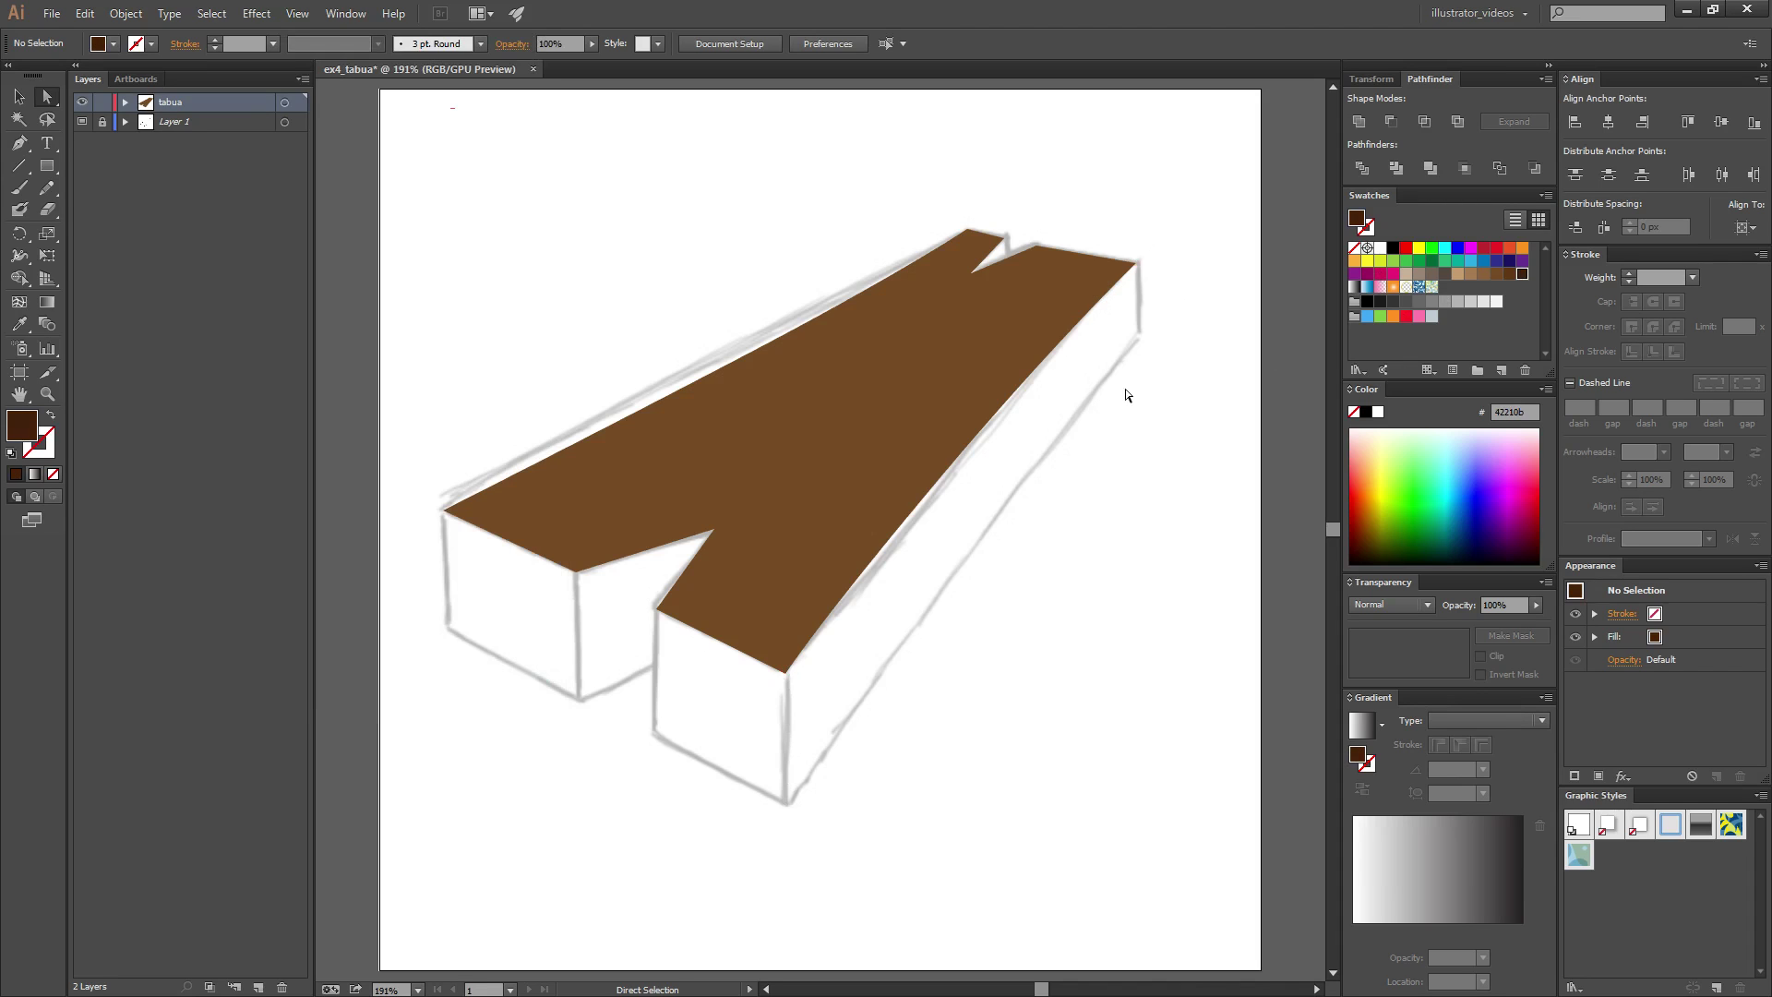
{"action": "key", "text": "p"}
- Draw the closed dark brown right side face from the top-right corner down to its bottom corner
{"action": "left_click", "coordinate": [1137, 264]}
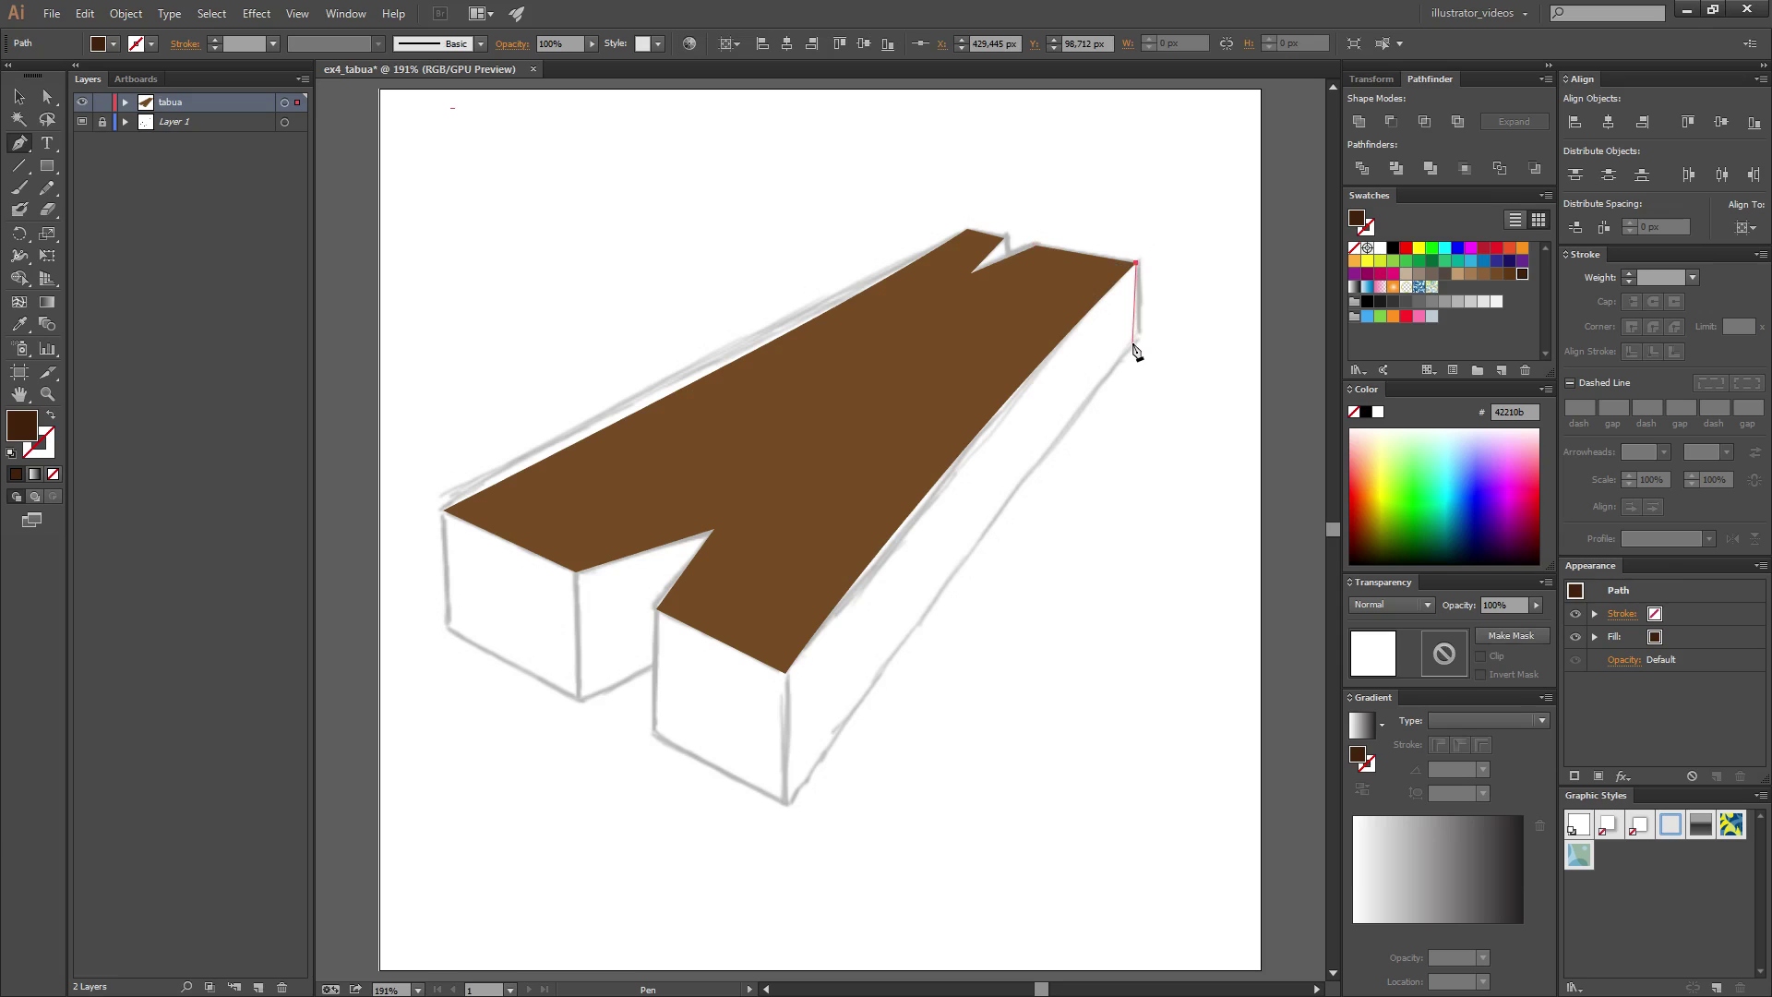
{"action": "left_click", "coordinate": [1133, 343]}
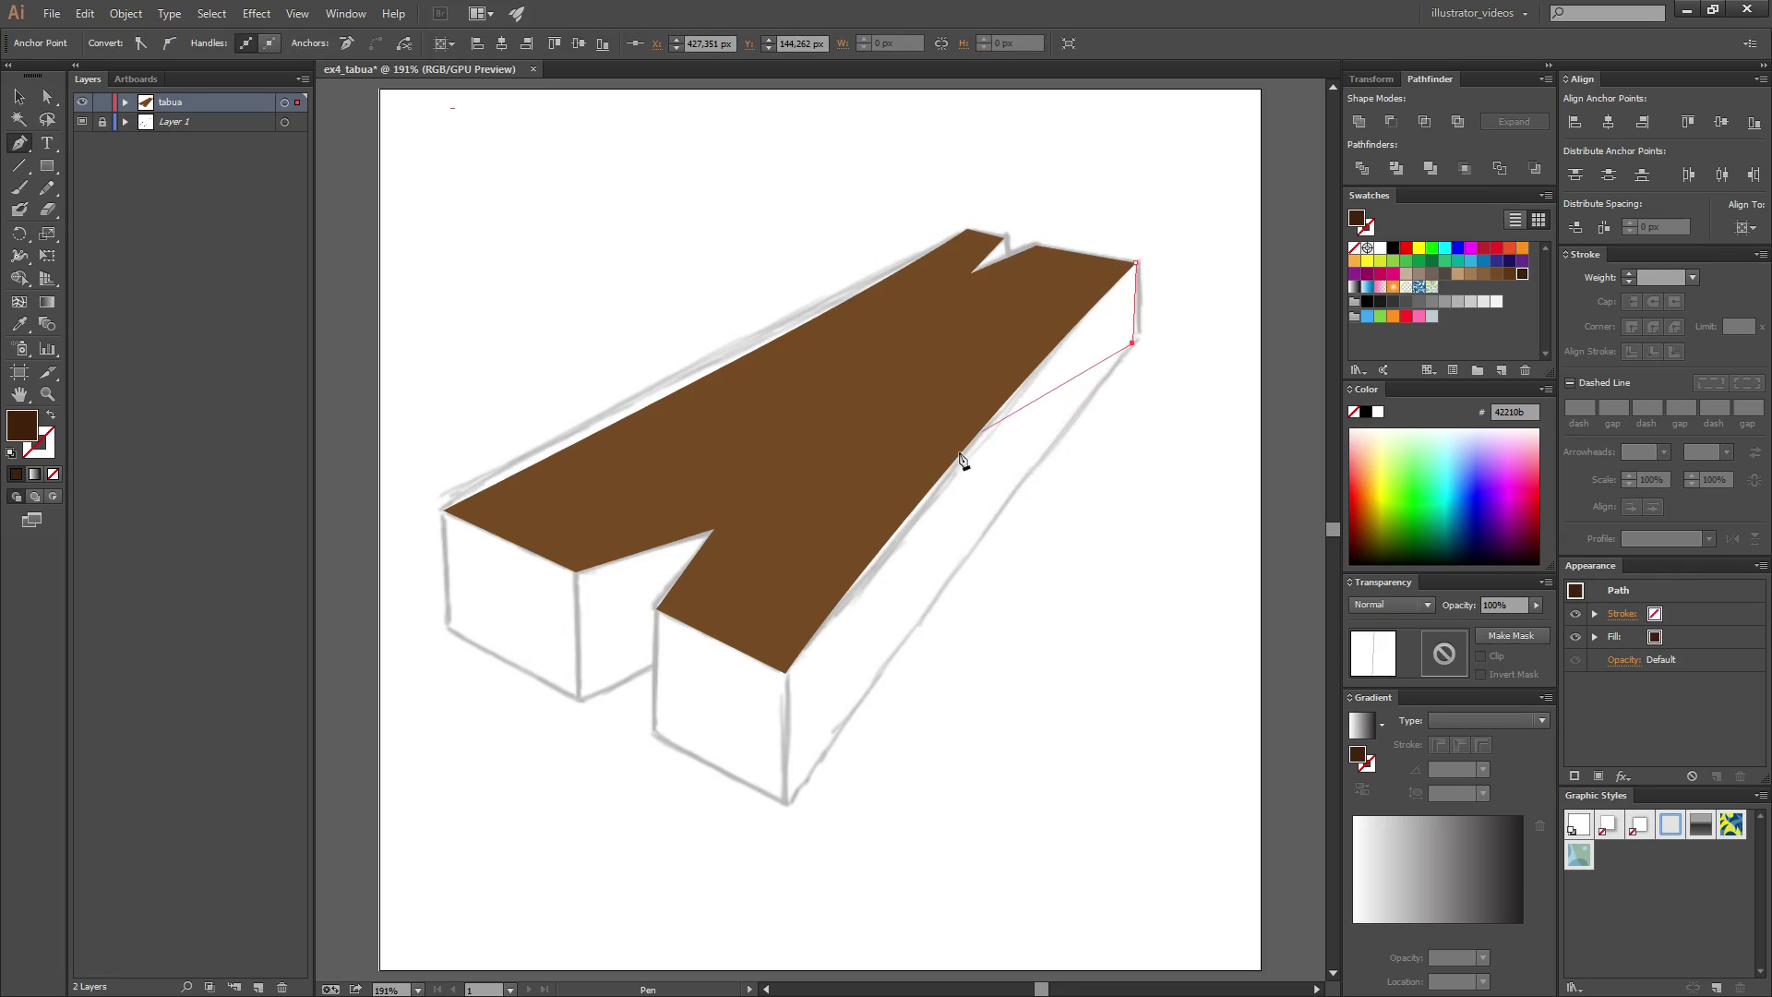
{"action": "left_click_drag", "start_coordinate": [975, 539], "coordinate": [844, 720]}
{"action": "left_click", "coordinate": [787, 801]}
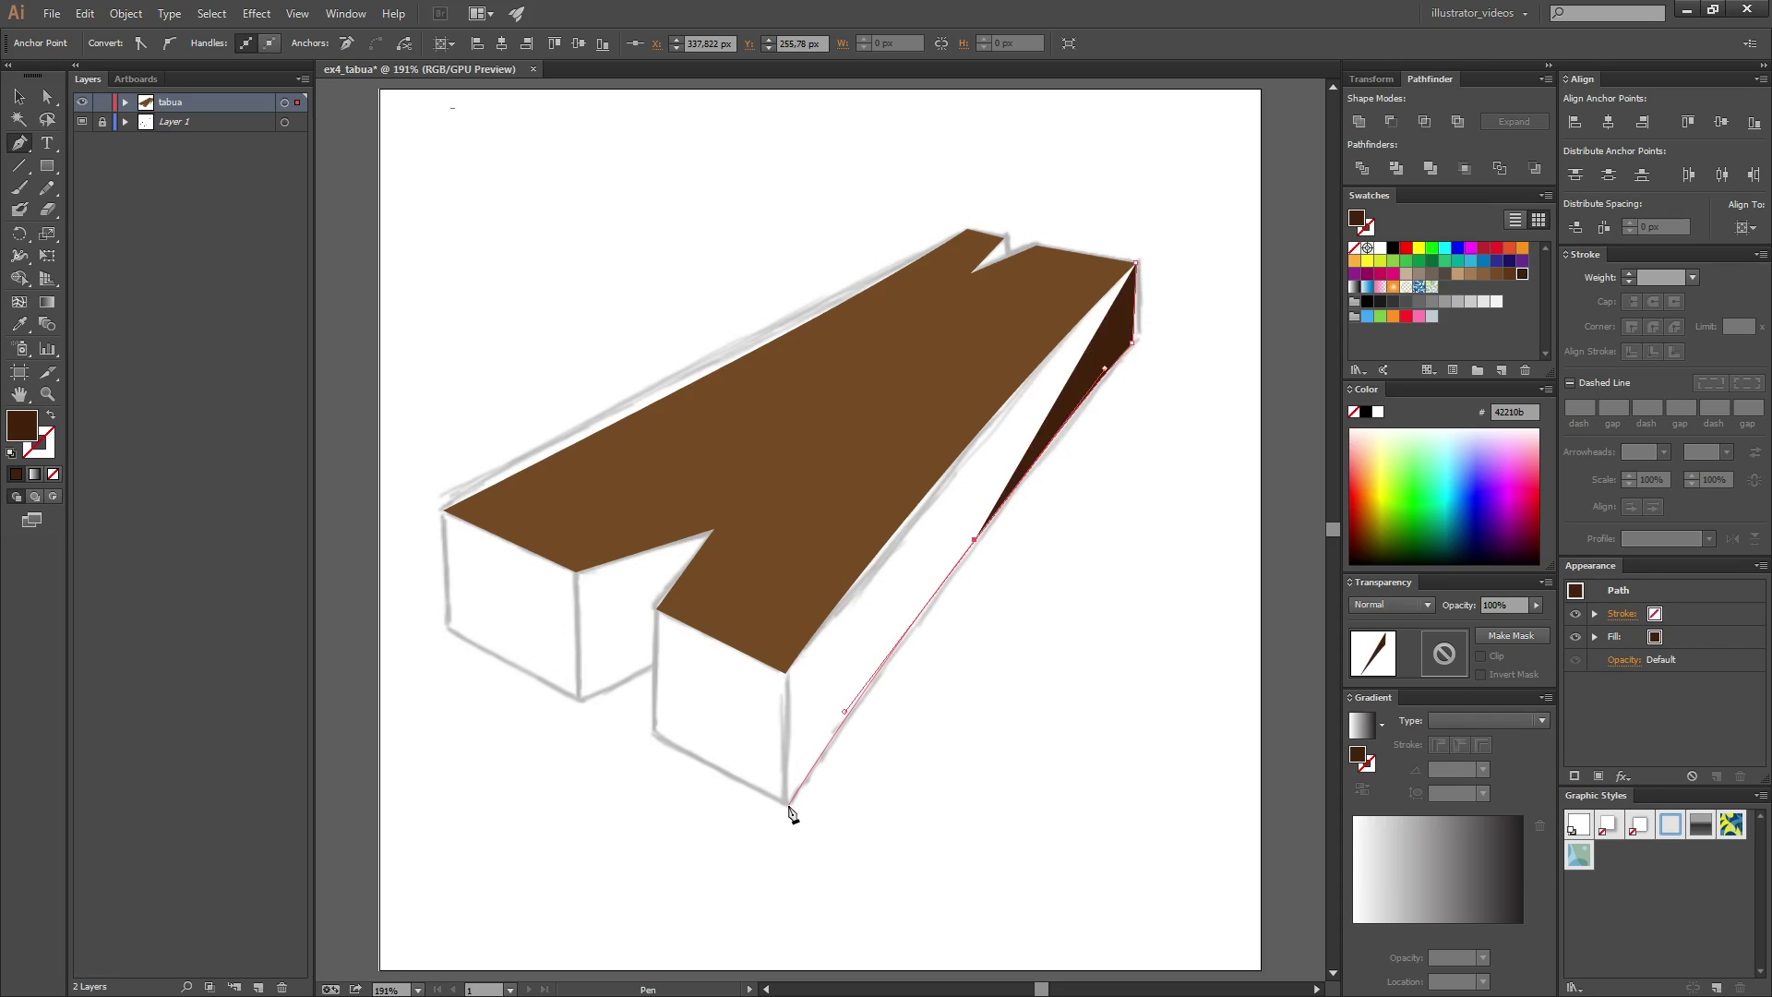
{"action": "left_click", "coordinate": [786, 673]}
{"action": "left_click", "coordinate": [1136, 265]}
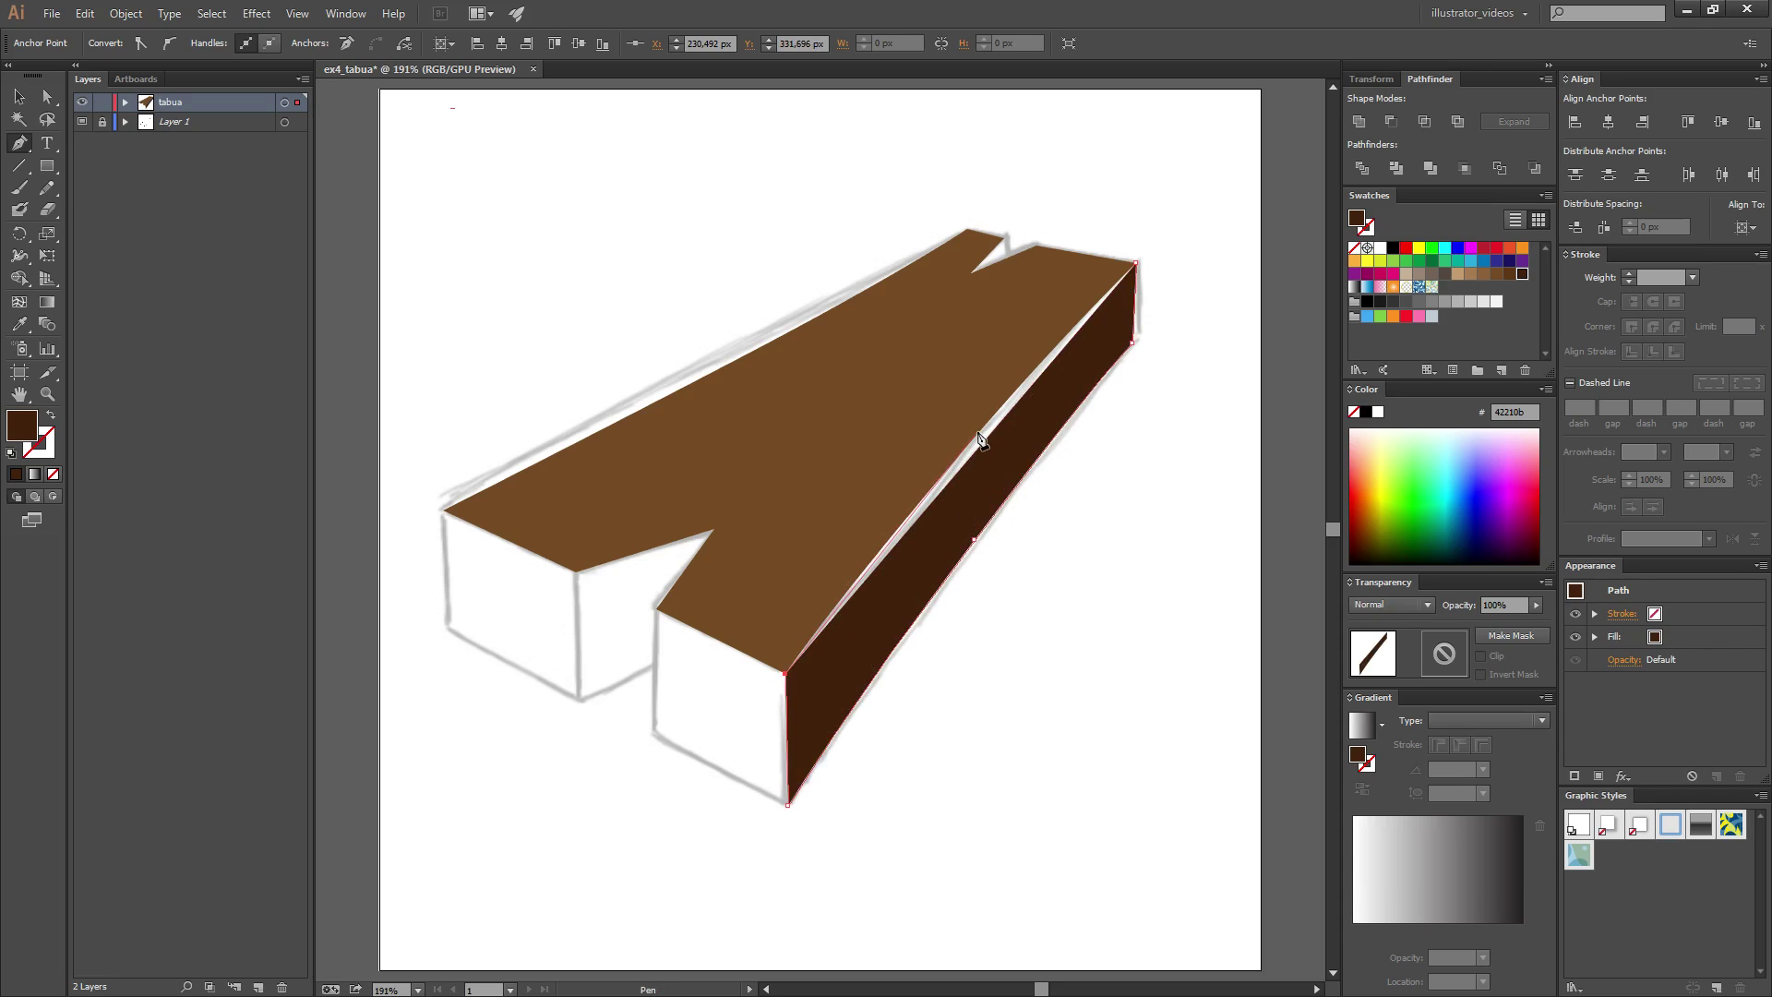
- Redraw the side face's upper edge as a curve, then toggle the top face's visibility in Layers
{"action": "left_click", "coordinate": [1136, 265]}
{"action": "left_click", "coordinate": [785, 672]}
{"action": "left_click", "coordinate": [948, 418]}
{"action": "left_click", "coordinate": [1137, 264]}
{"action": "left_click", "coordinate": [47, 96]}
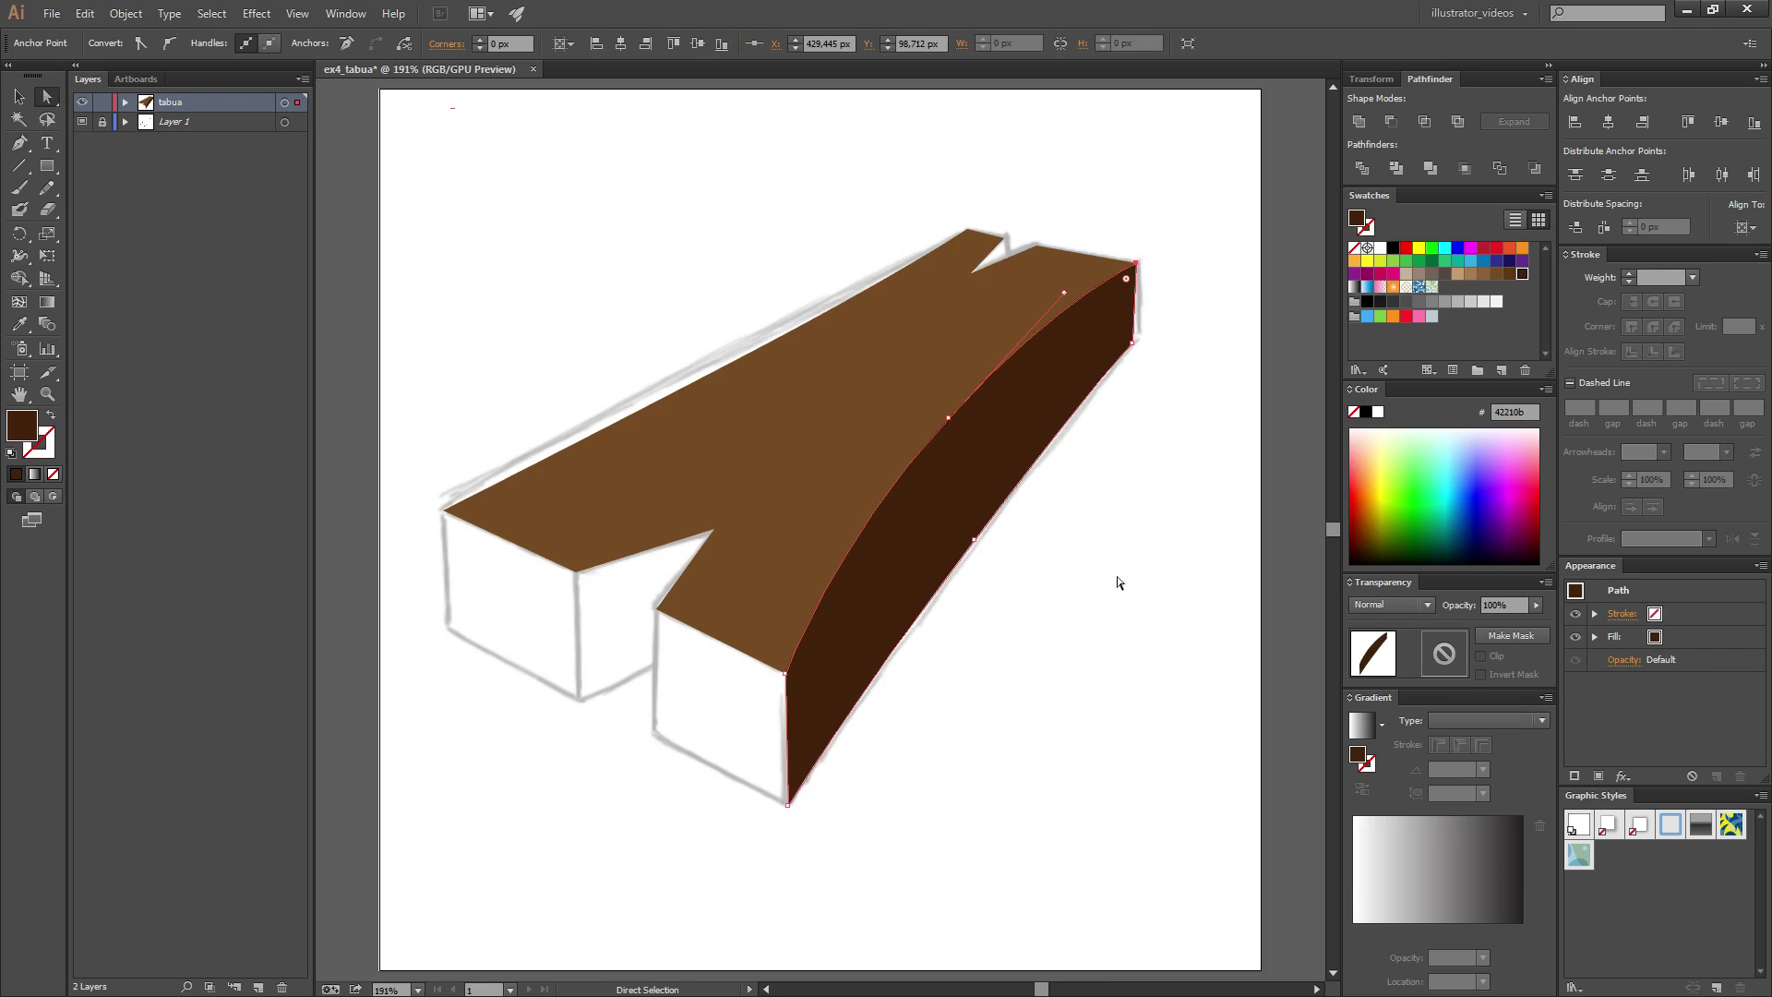
{"action": "left_click", "coordinate": [1138, 604]}
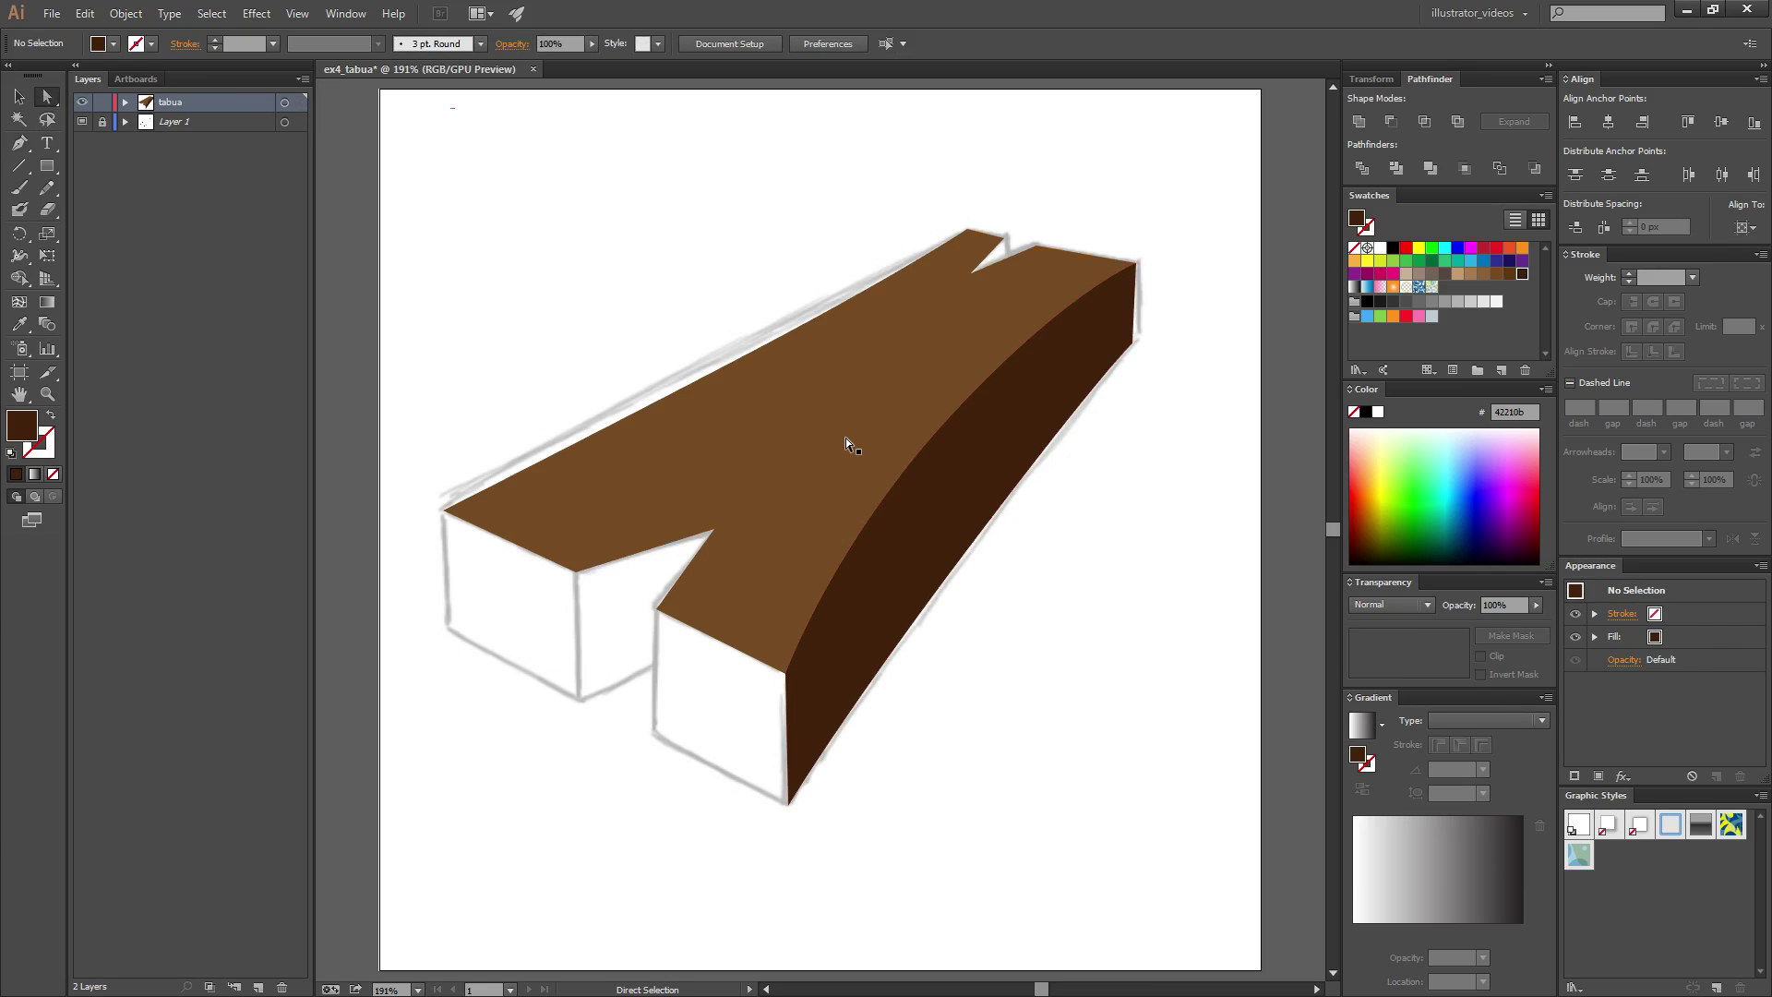
{"action": "left_click", "coordinate": [125, 102]}
{"action": "left_click", "coordinate": [82, 140]}
- Restore visibility and move the side face path above the top face in the Layers panel
{"action": "left_click", "coordinate": [82, 141]}
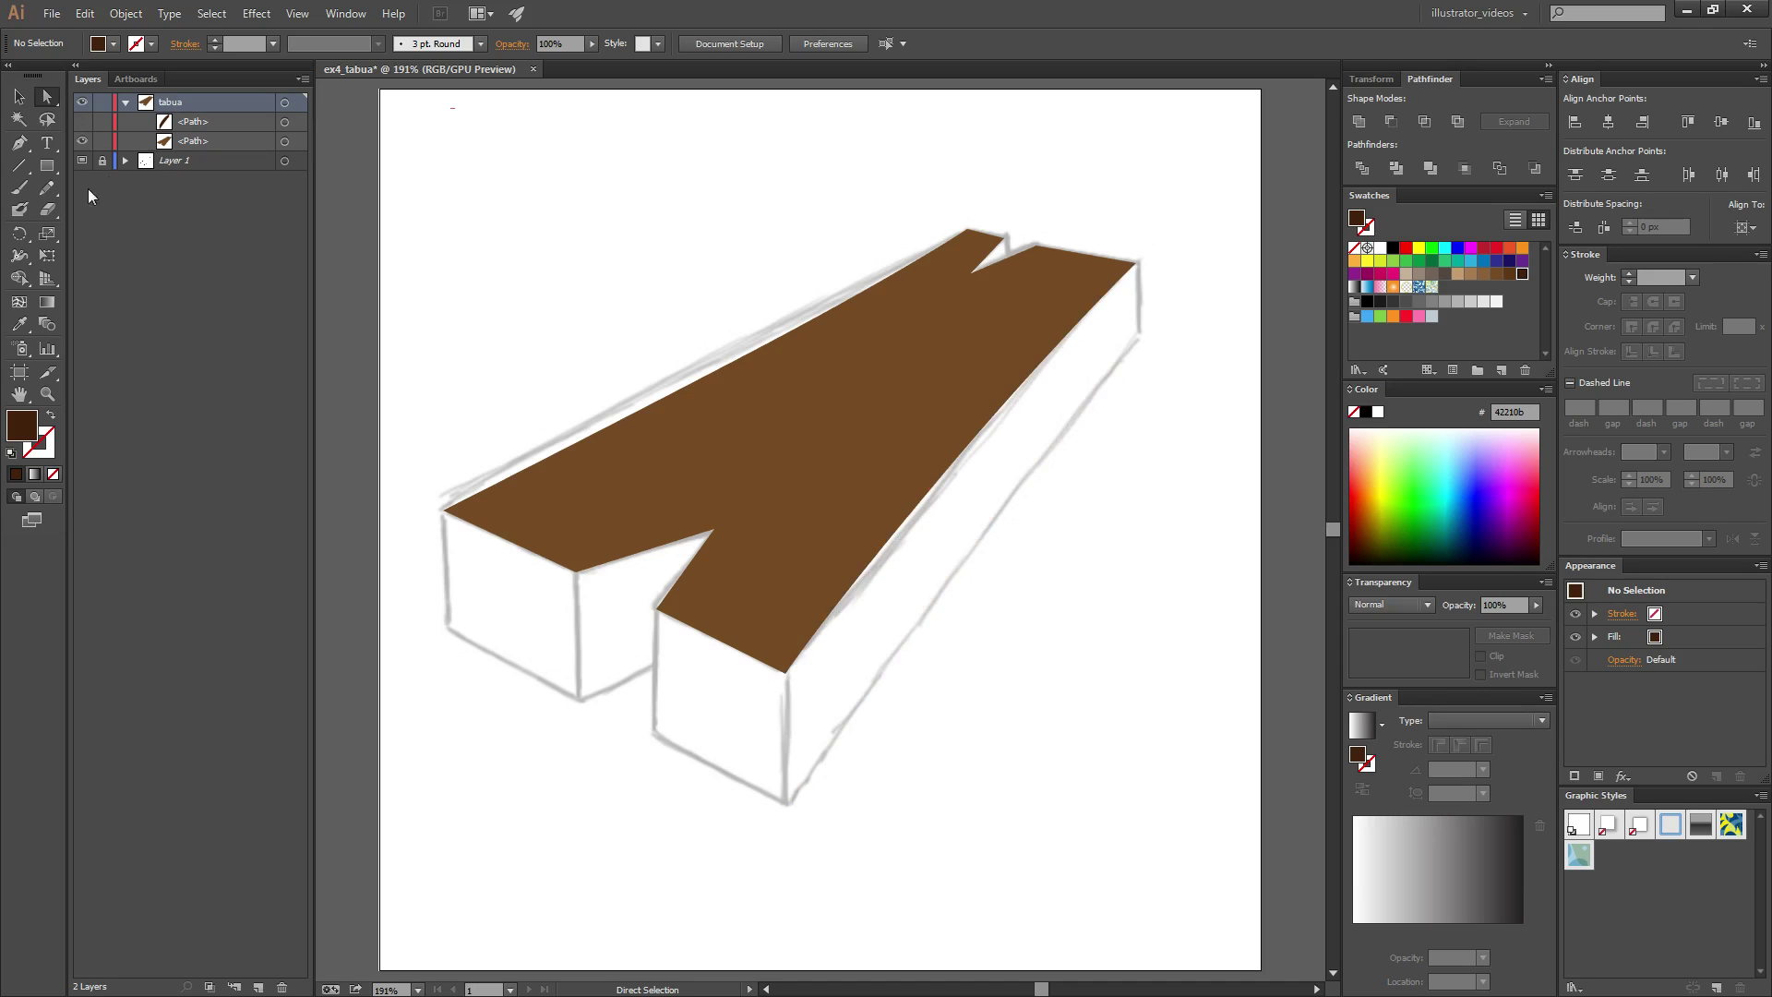
{"action": "left_click", "coordinate": [83, 121]}
{"action": "left_click", "coordinate": [185, 124]}
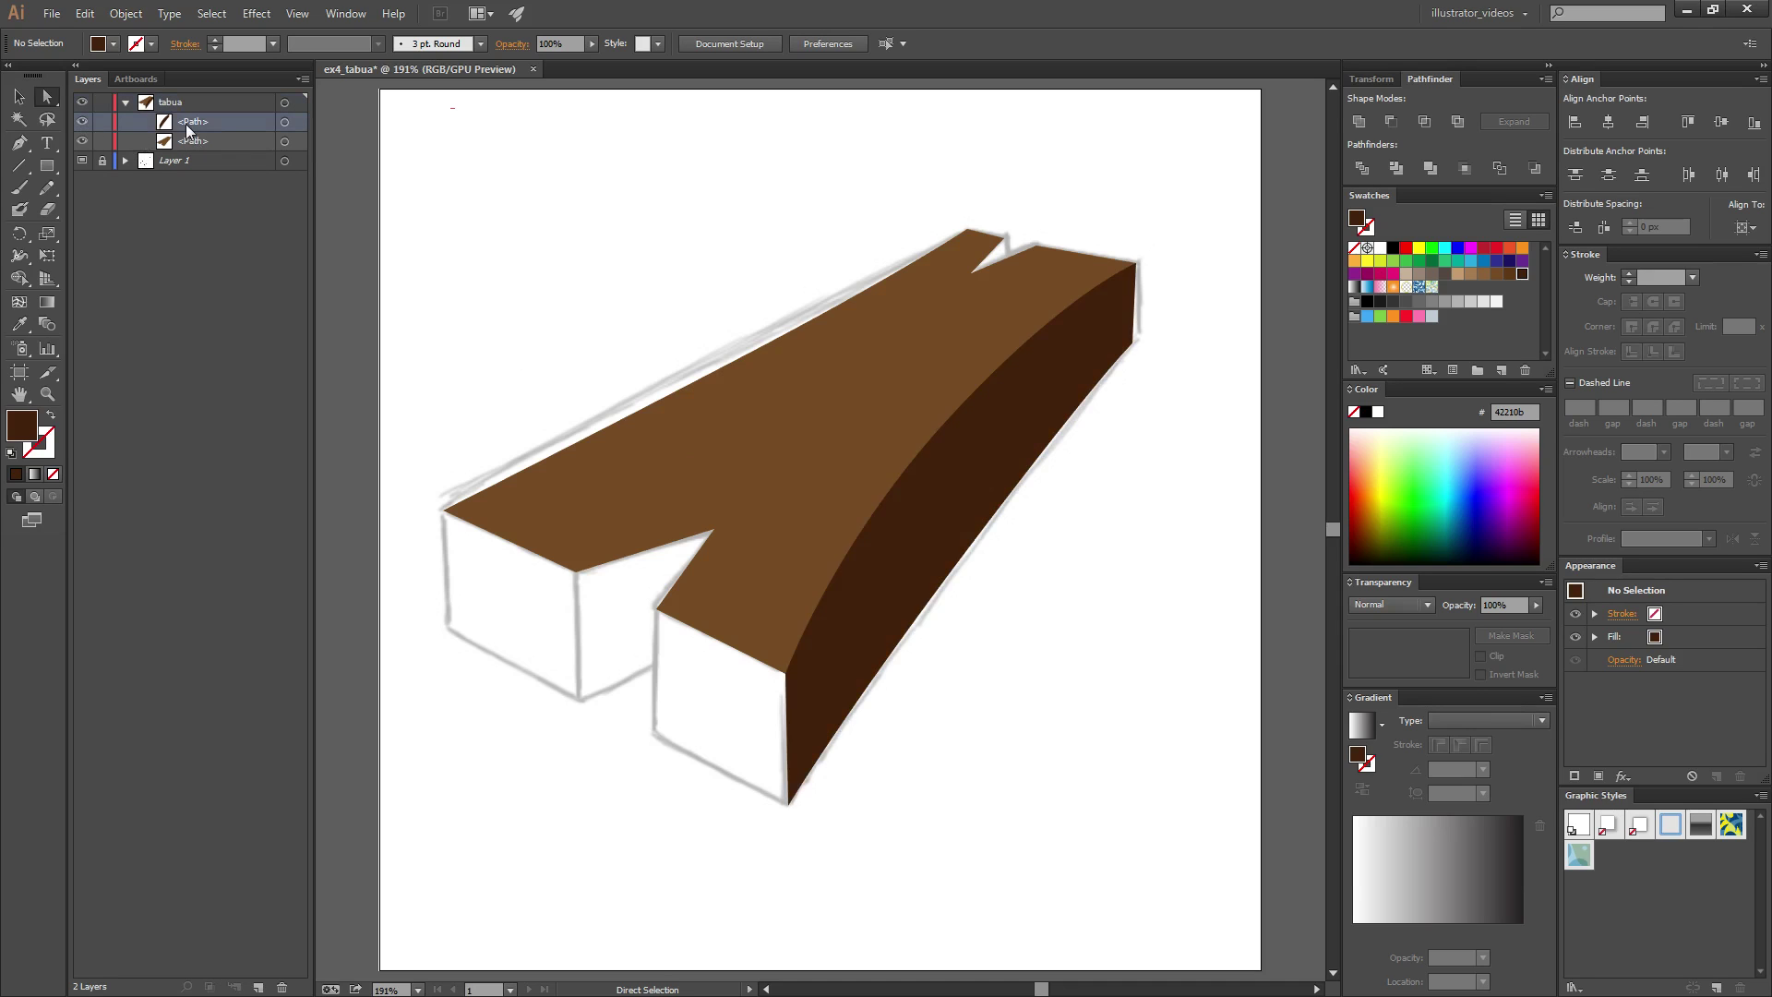
{"action": "left_click_drag", "start_coordinate": [195, 142], "coordinate": [195, 115]}
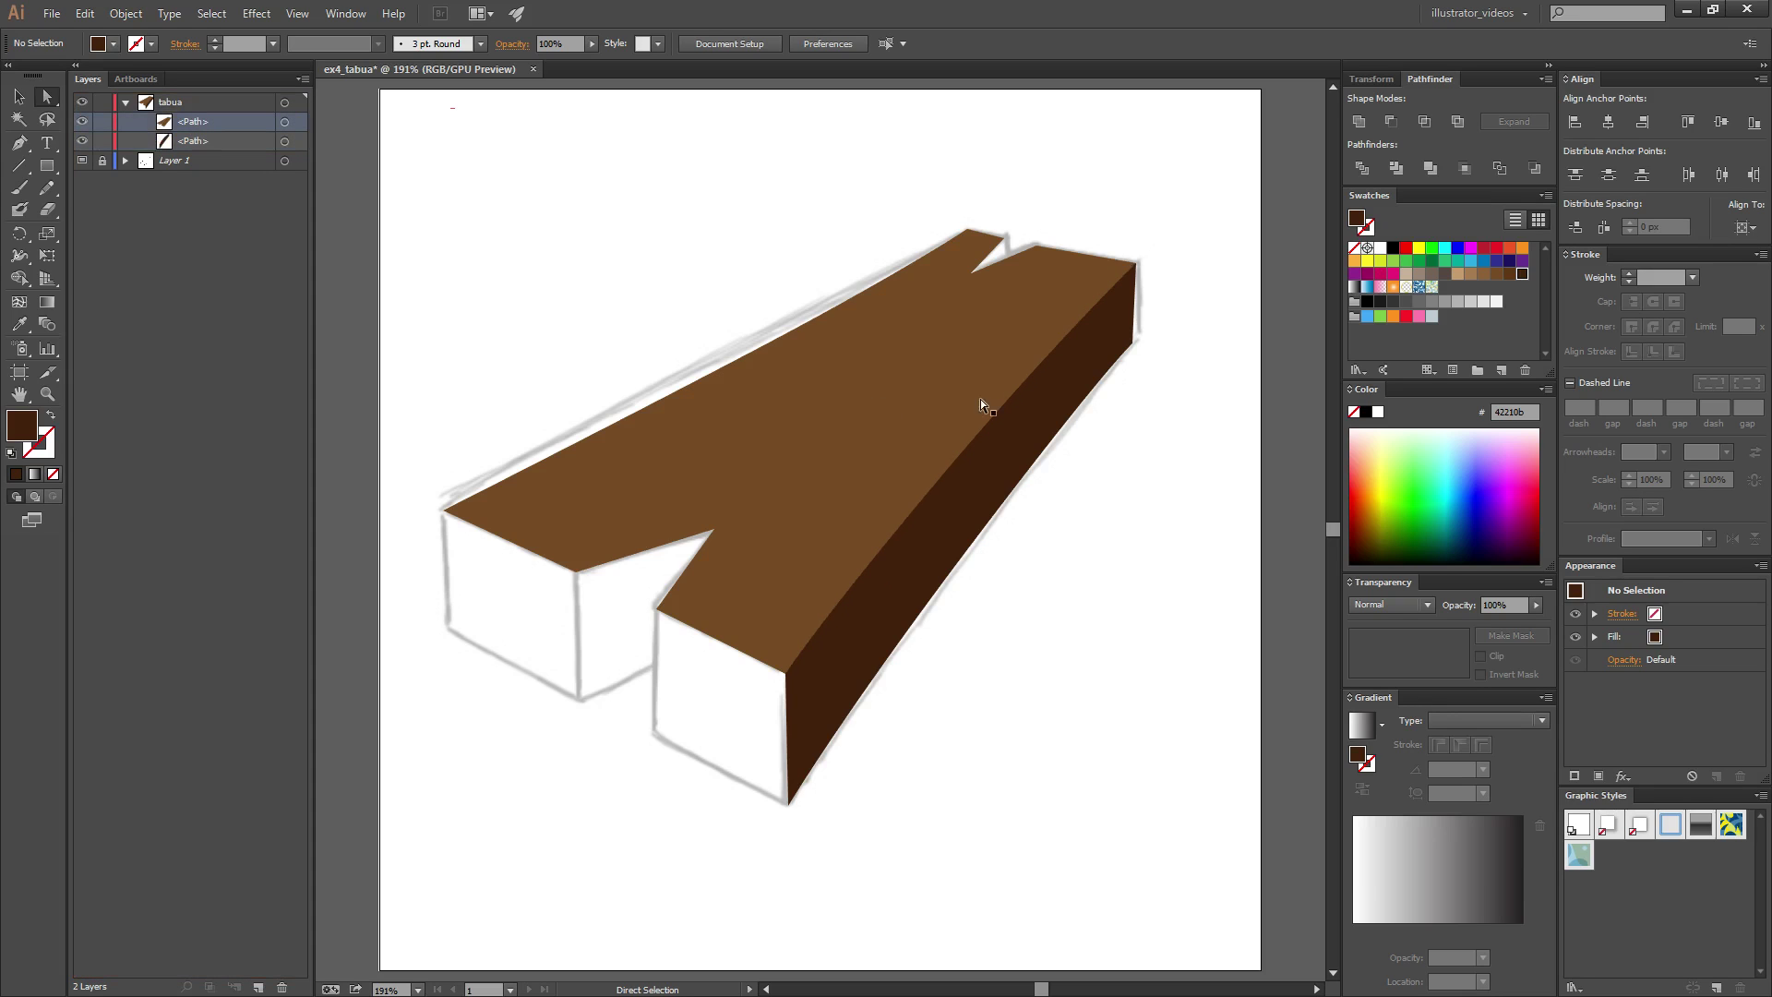
- Drag the side face's middle anchor down to straighten its curved top edge, then deselect
{"action": "left_click", "coordinate": [16, 97]}
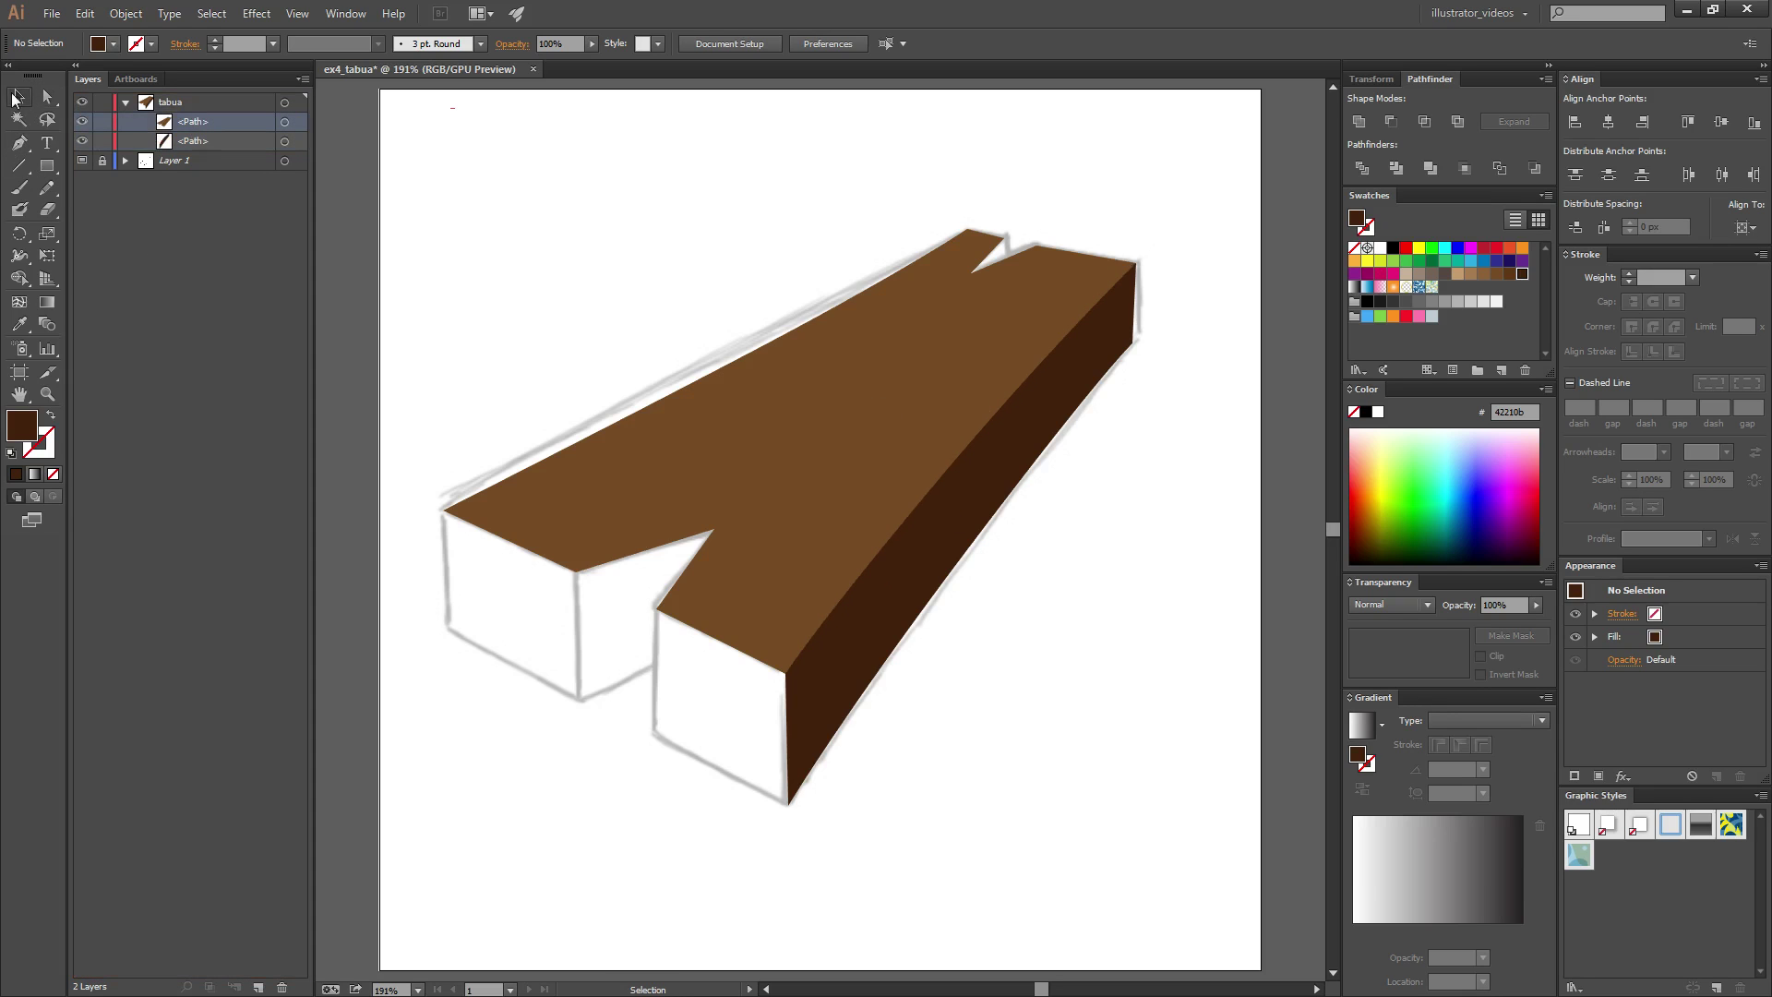
{"action": "left_click", "coordinate": [914, 385]}
{"action": "left_click", "coordinate": [961, 490]}
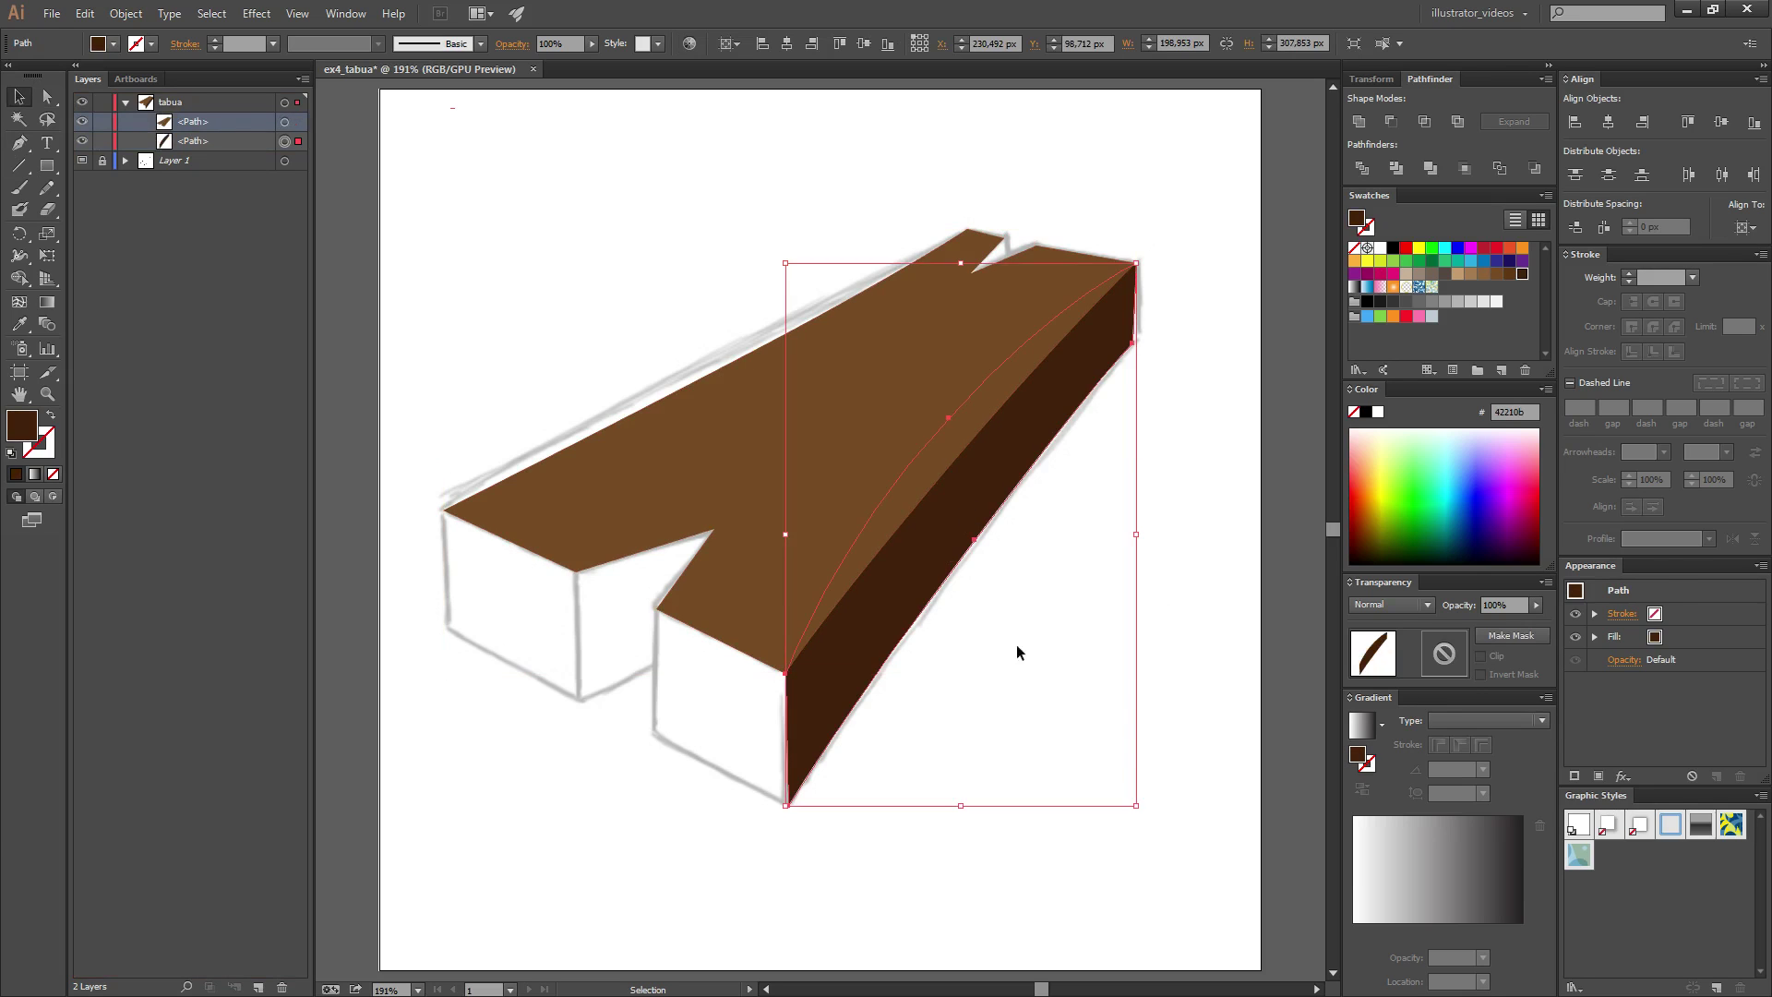
{"action": "left_click", "coordinate": [1216, 506]}
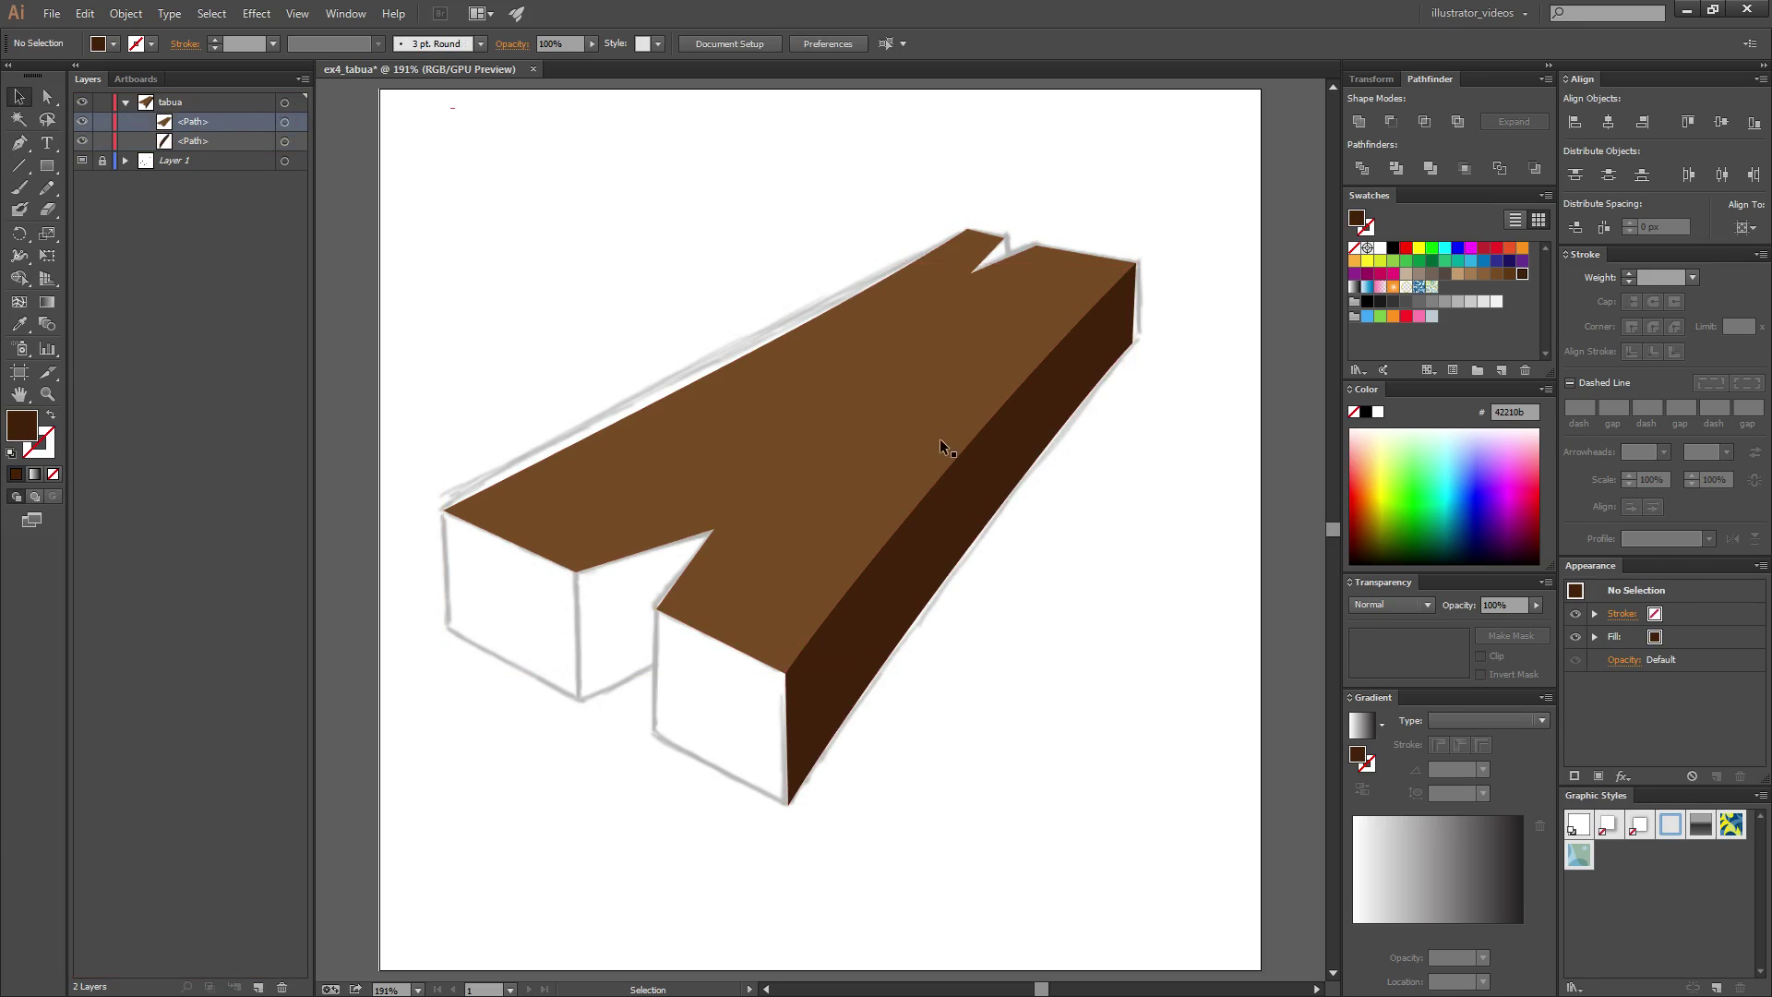
{"action": "left_click", "coordinate": [864, 652]}
{"action": "left_click", "coordinate": [56, 97]}
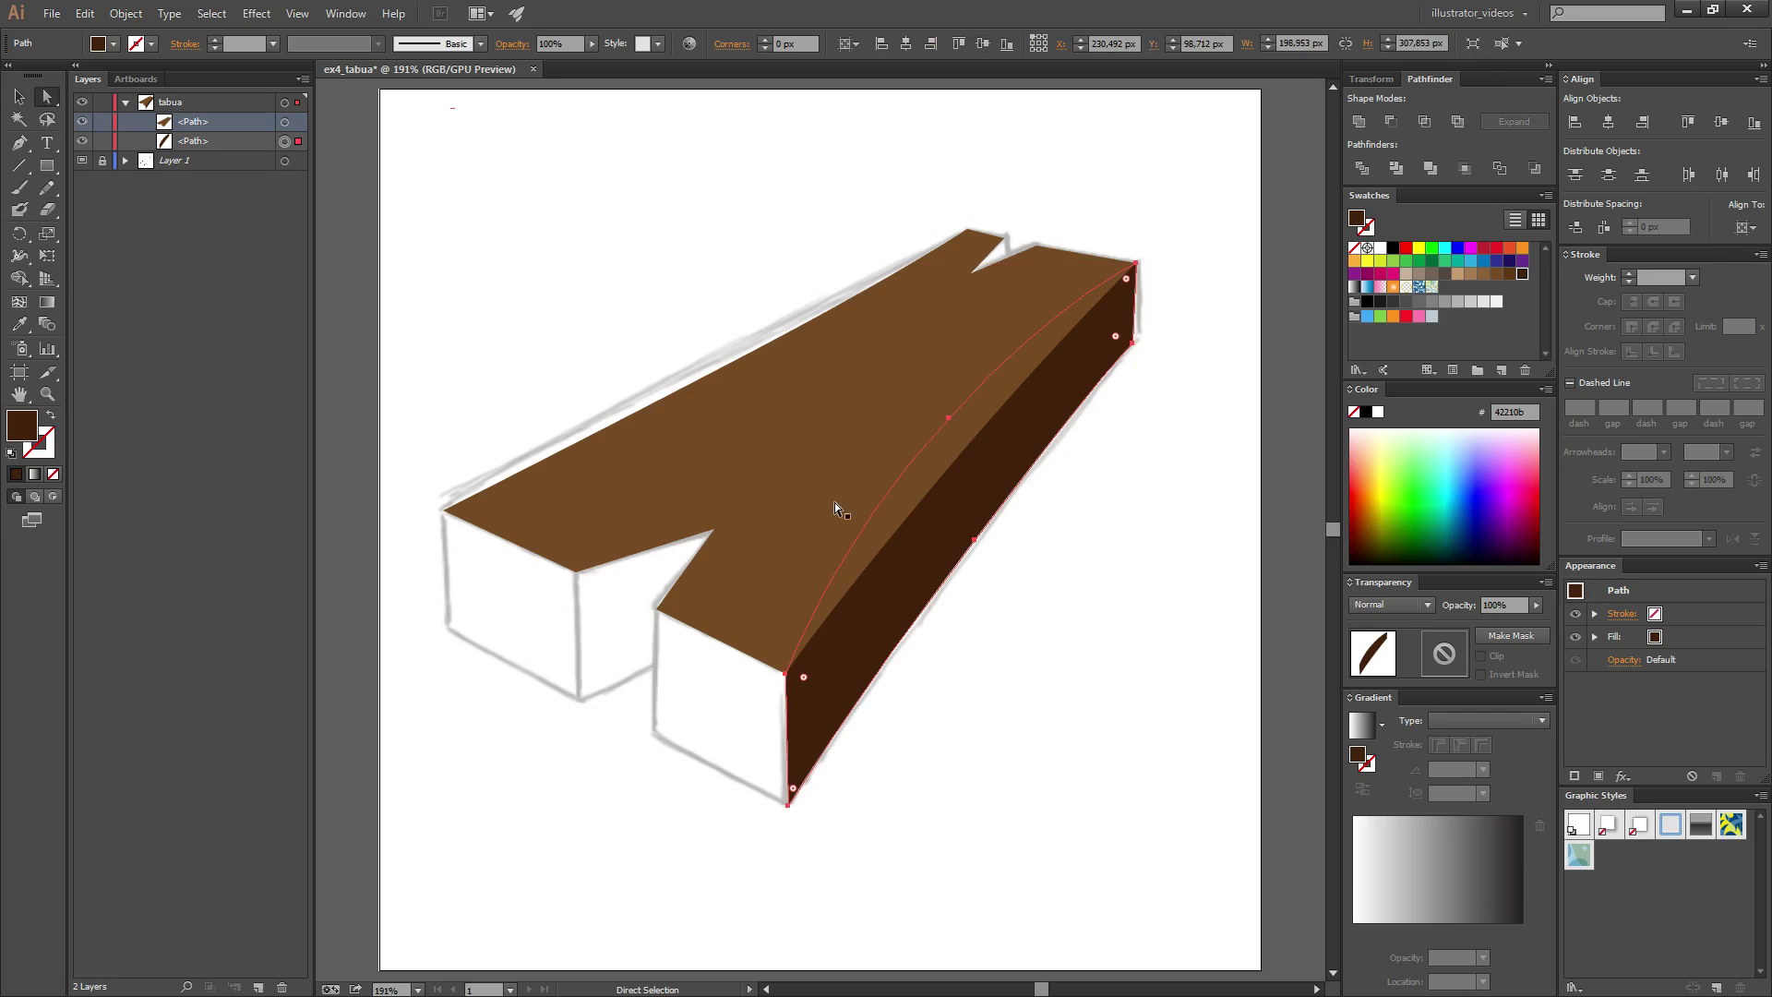
{"action": "mouse_move", "coordinate": [950, 419]}
{"action": "left_mouse_down"}
{"action": "mouse_move", "coordinate": [975, 473]}
{"action": "mouse_move", "coordinate": [948, 450]}
{"action": "left_mouse_up"}
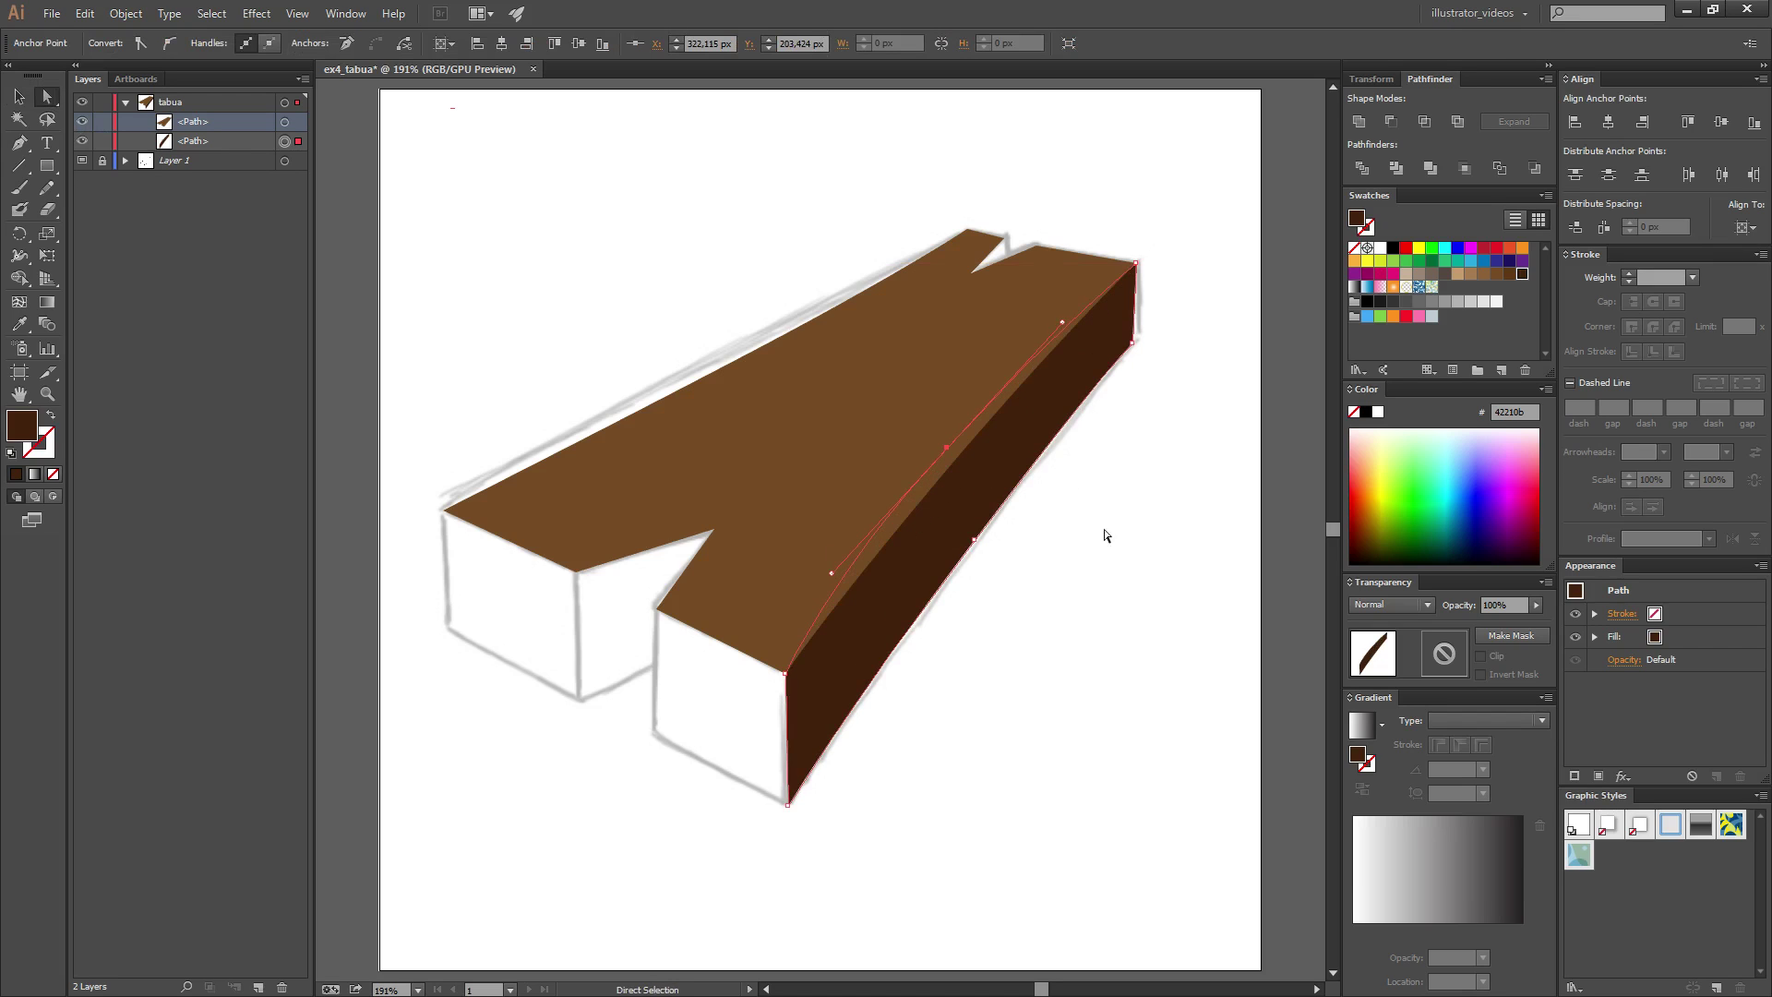
{"action": "left_click", "coordinate": [1220, 670]}
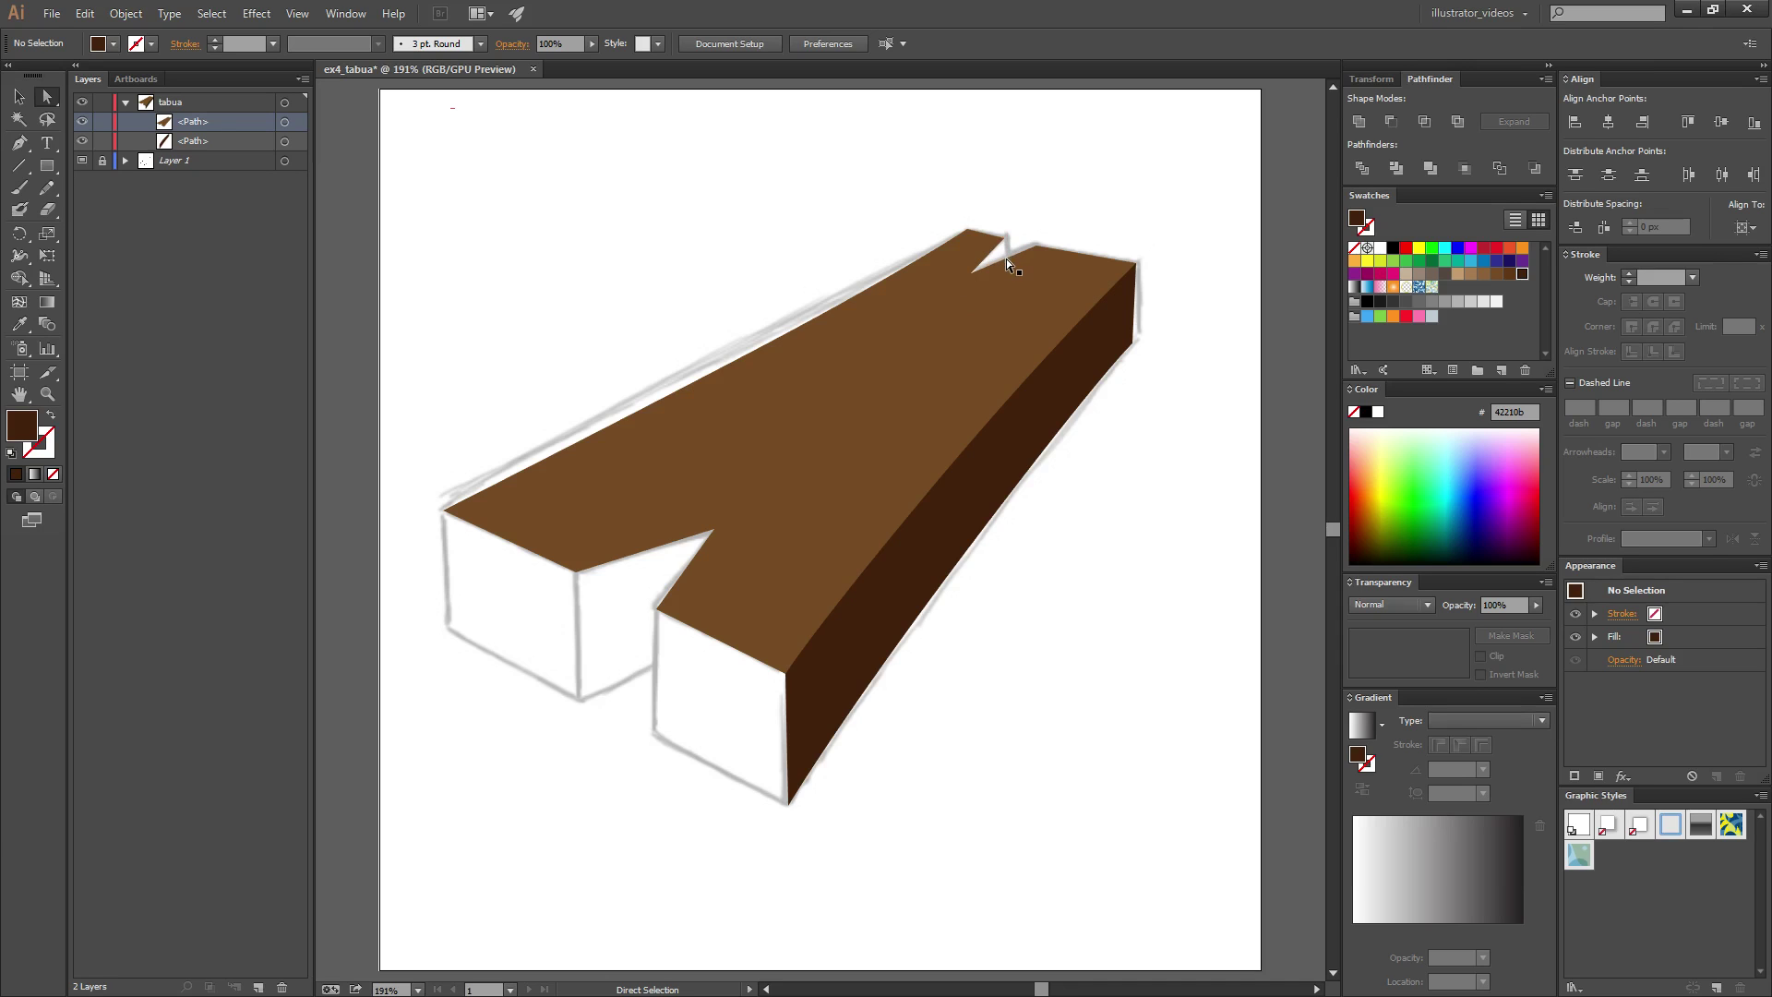
- Zoom into the notch and, in Draw Behind mode, add a dark brown quadrilateral for its inner wall
{"action": "scroll", "coordinate": [1006, 259], "scroll_direction": "up", "scroll_amount": 3, "text": "alt"}
{"action": "scroll", "coordinate": [978, 295], "scroll_direction": "up", "scroll_amount": 2, "text": "alt"}
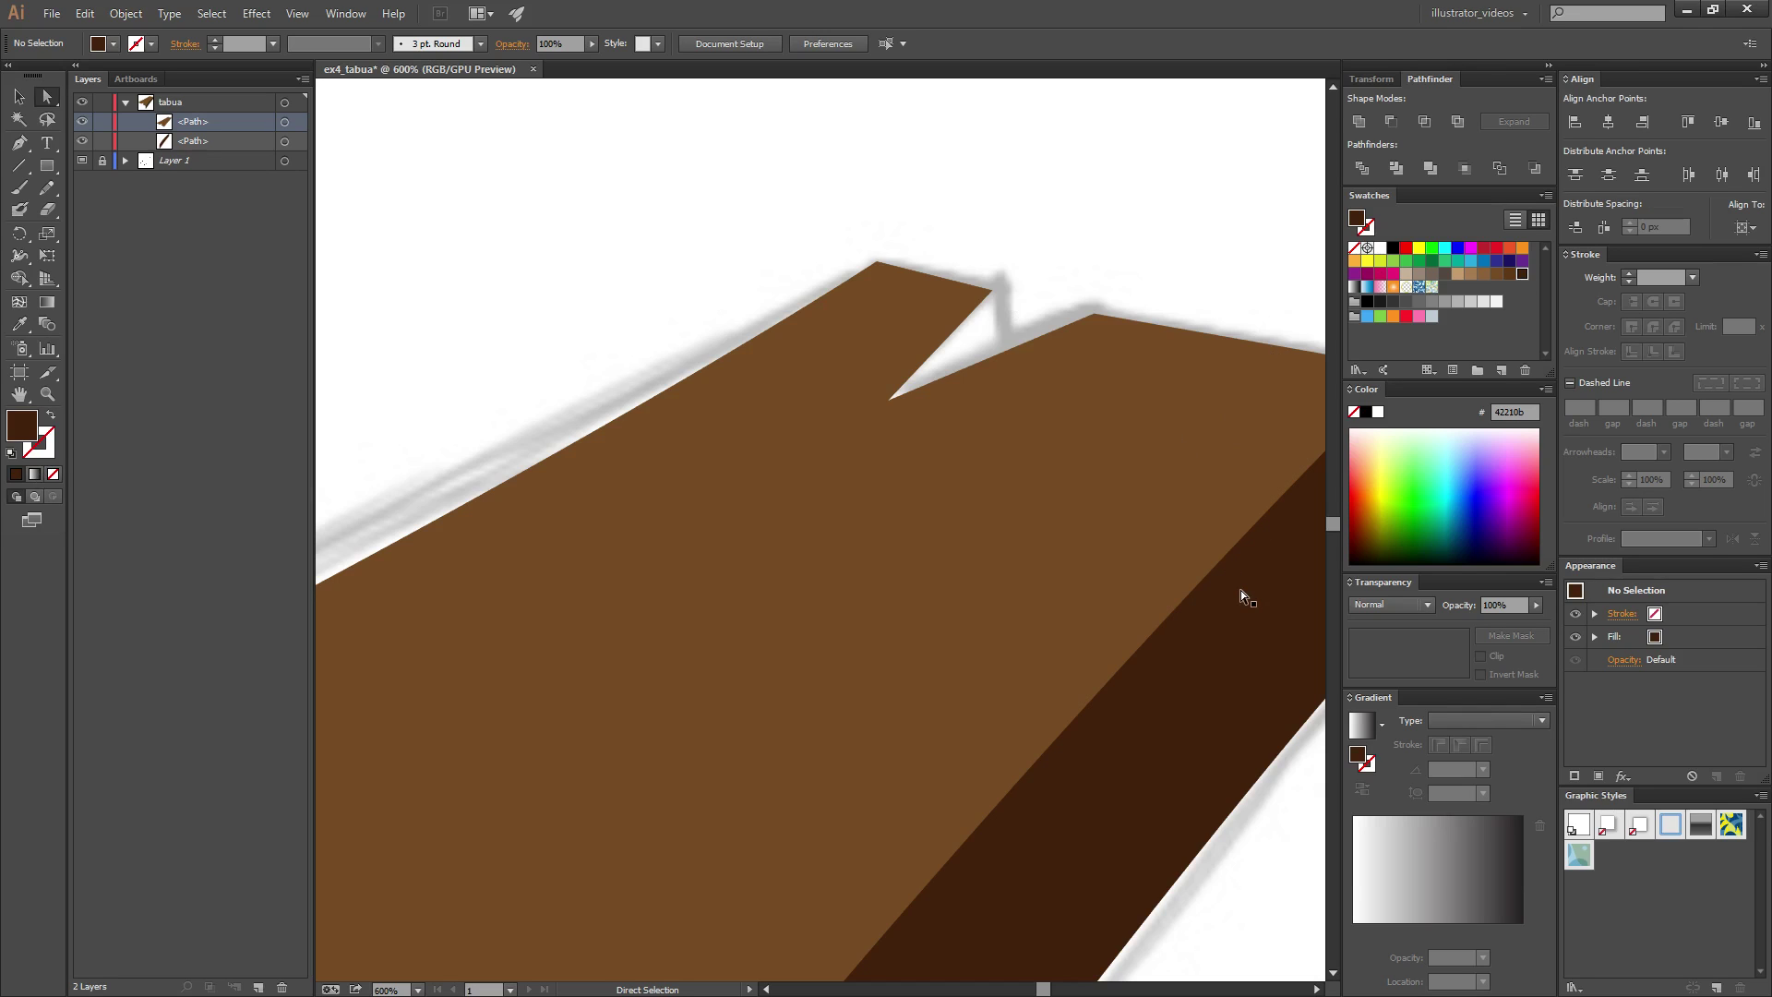
{"action": "left_click", "coordinate": [20, 144]}
{"action": "left_click", "coordinate": [35, 497]}
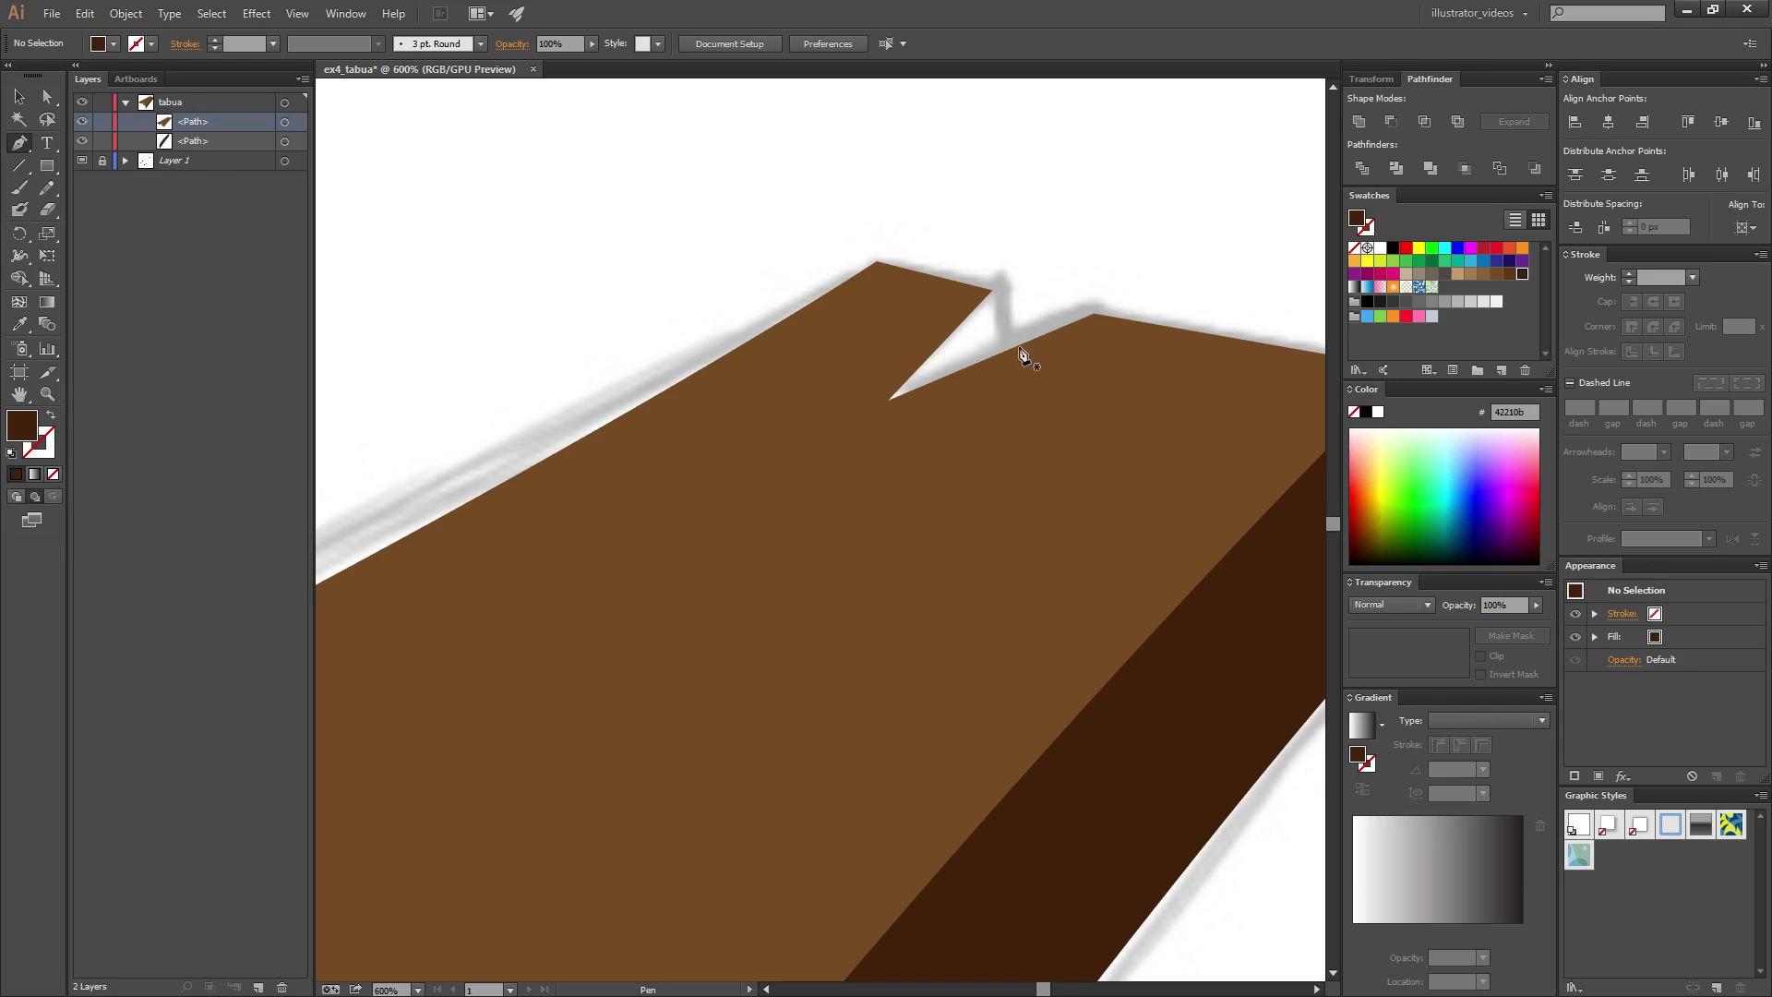
{"action": "left_click", "coordinate": [992, 291]}
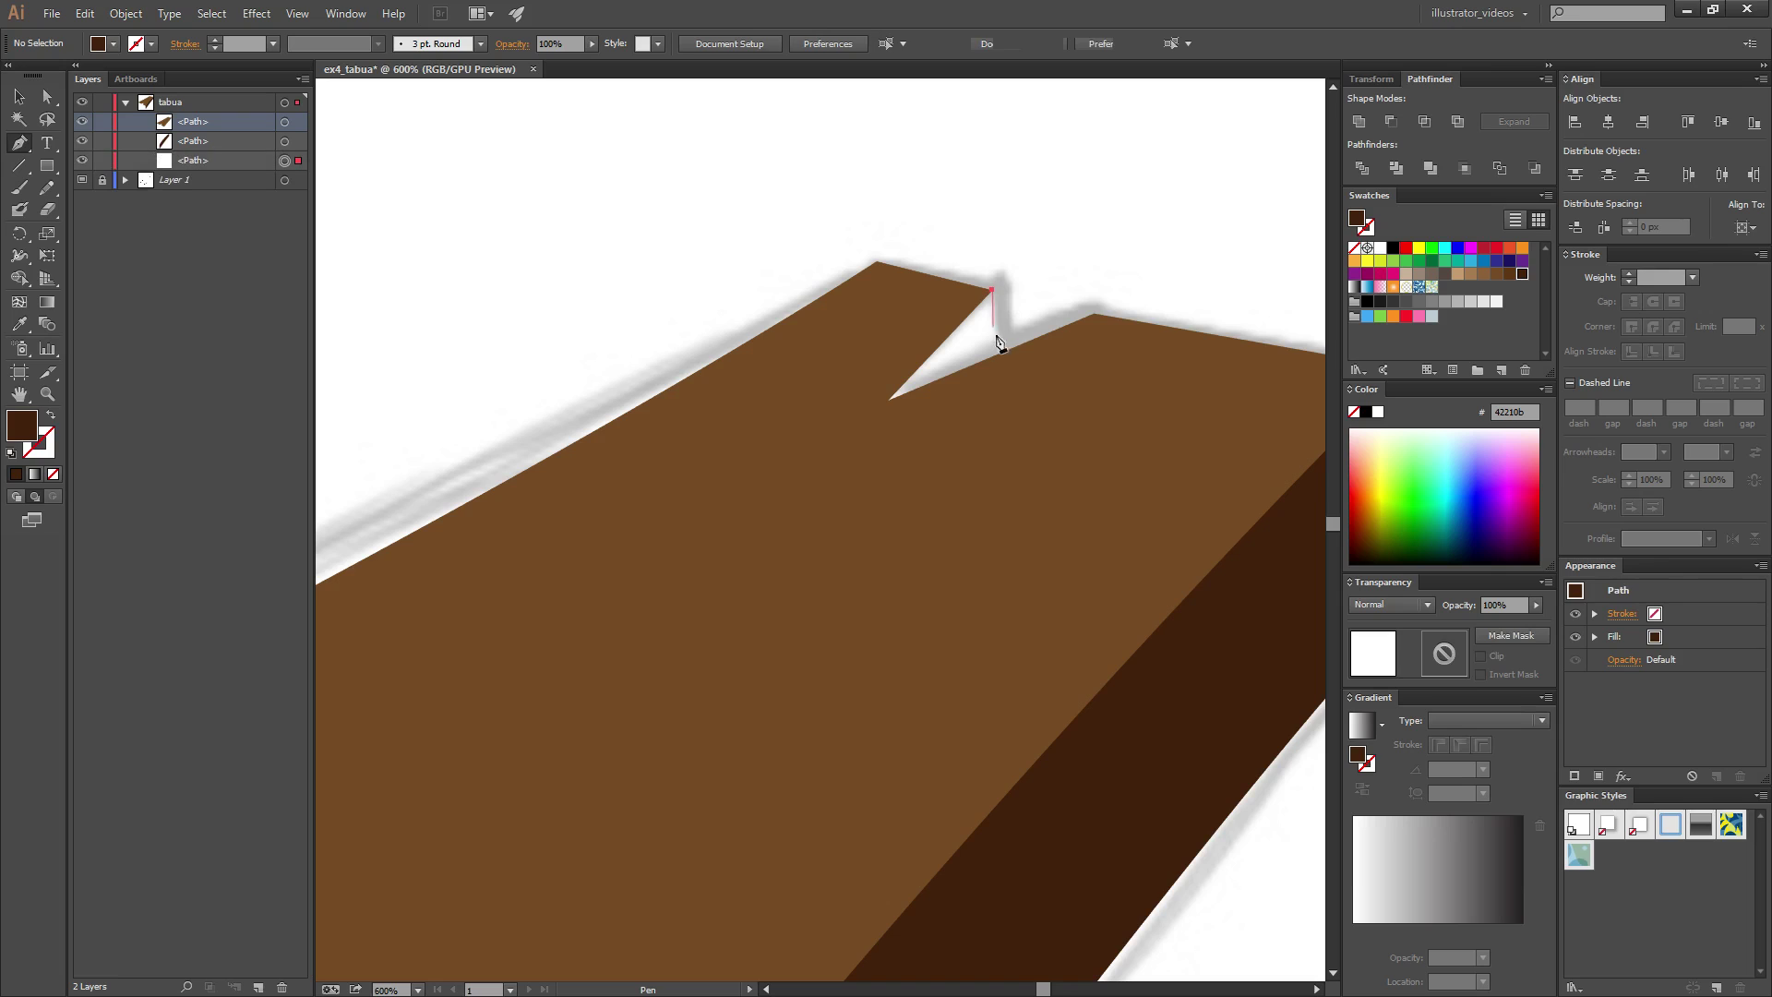
{"action": "left_click", "coordinate": [997, 413]}
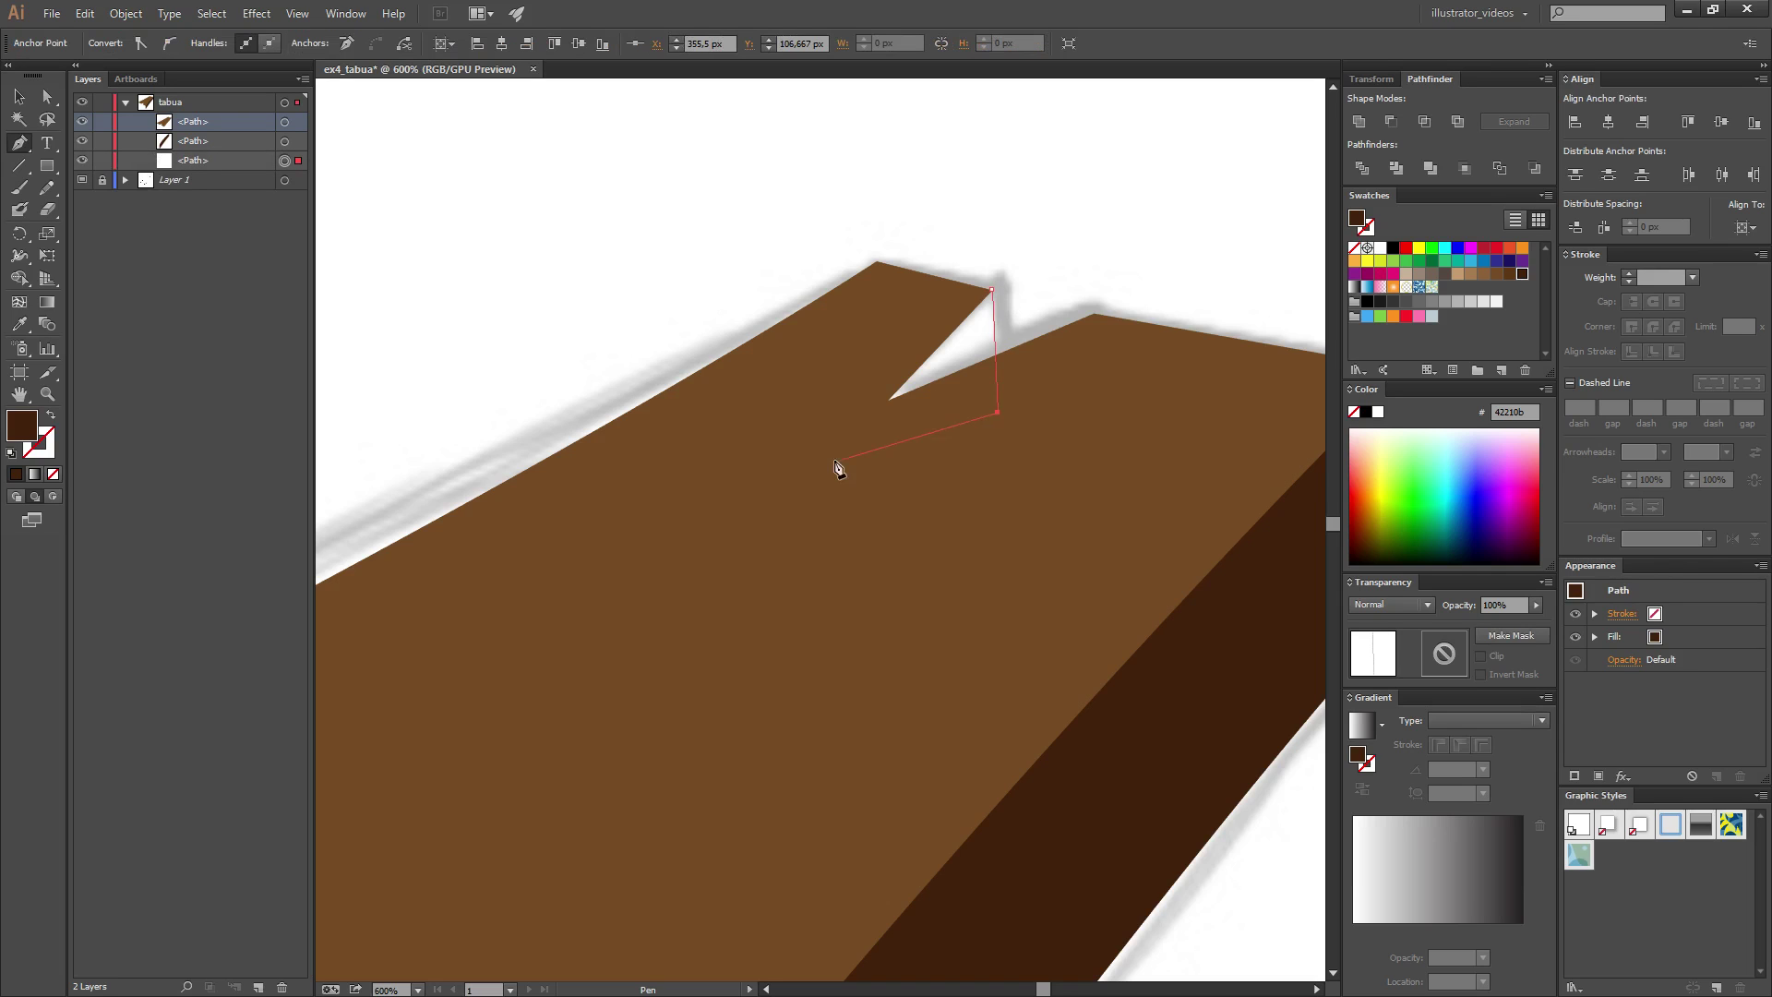
{"action": "left_click", "coordinate": [833, 459]}
{"action": "left_click", "coordinate": [824, 323]}
{"action": "left_click", "coordinate": [992, 292]}
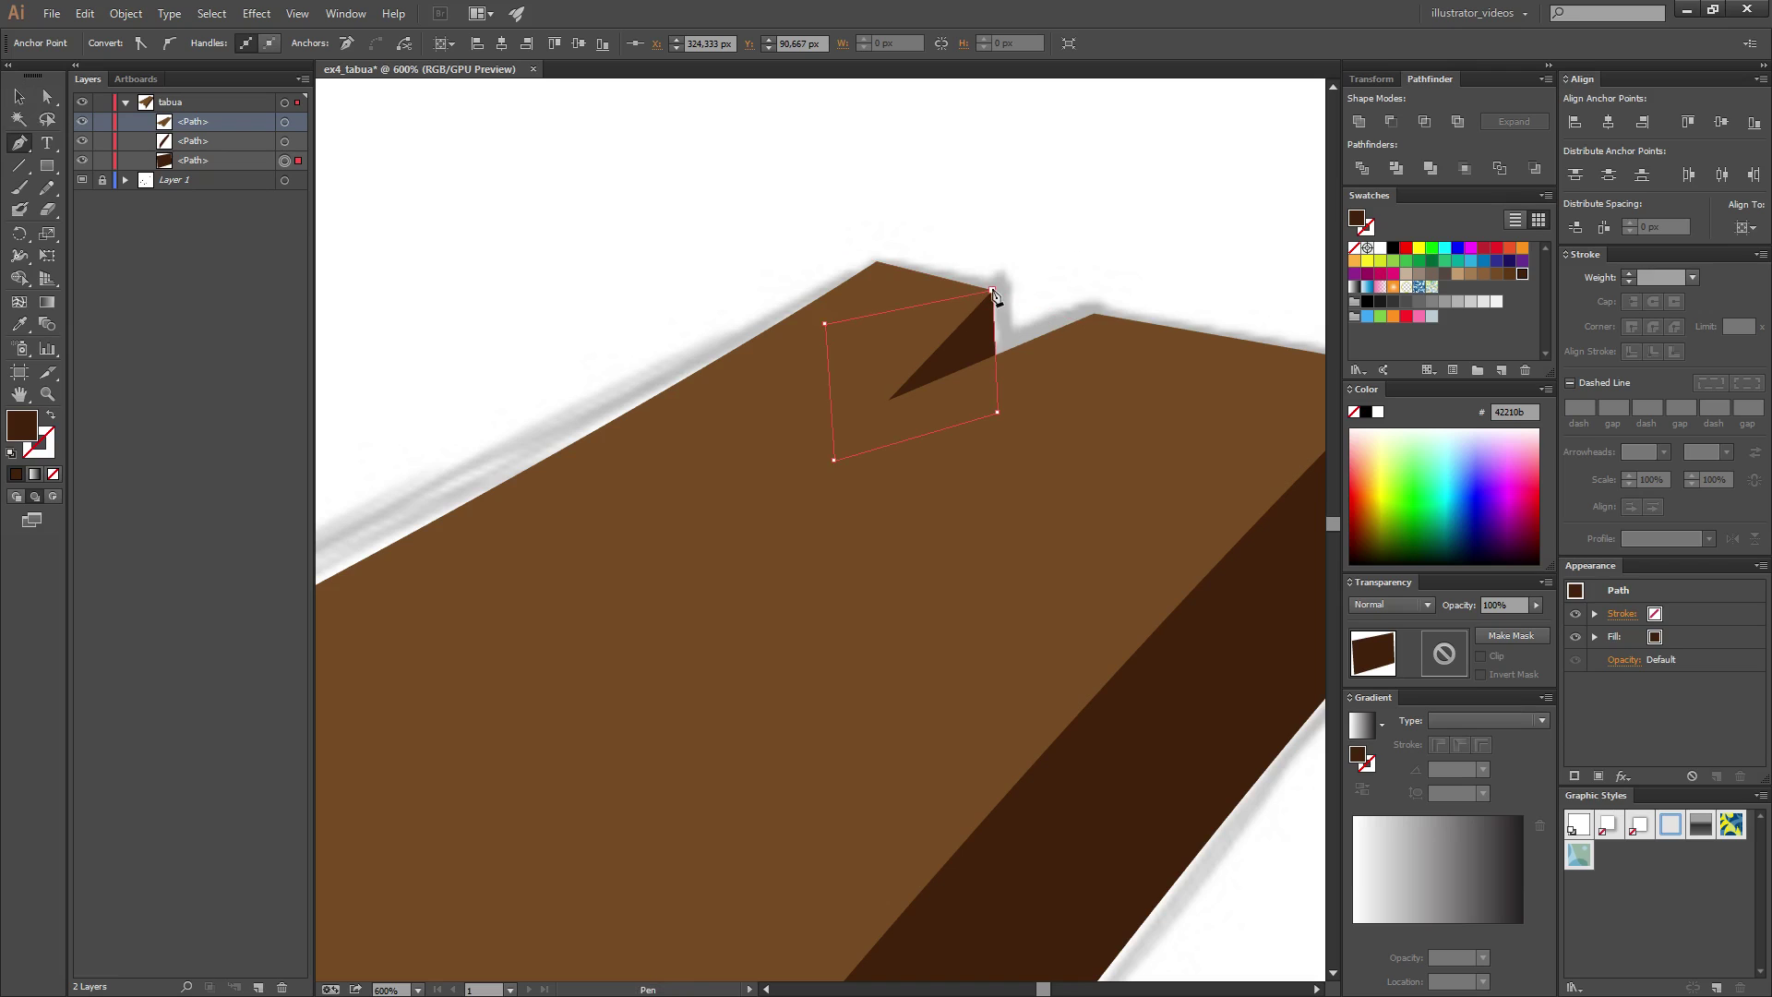
{"action": "left_click", "coordinate": [44, 94]}
{"action": "left_click", "coordinate": [978, 200]}
{"action": "scroll", "coordinate": [1023, 401], "scroll_direction": "down", "scroll_amount": 3}
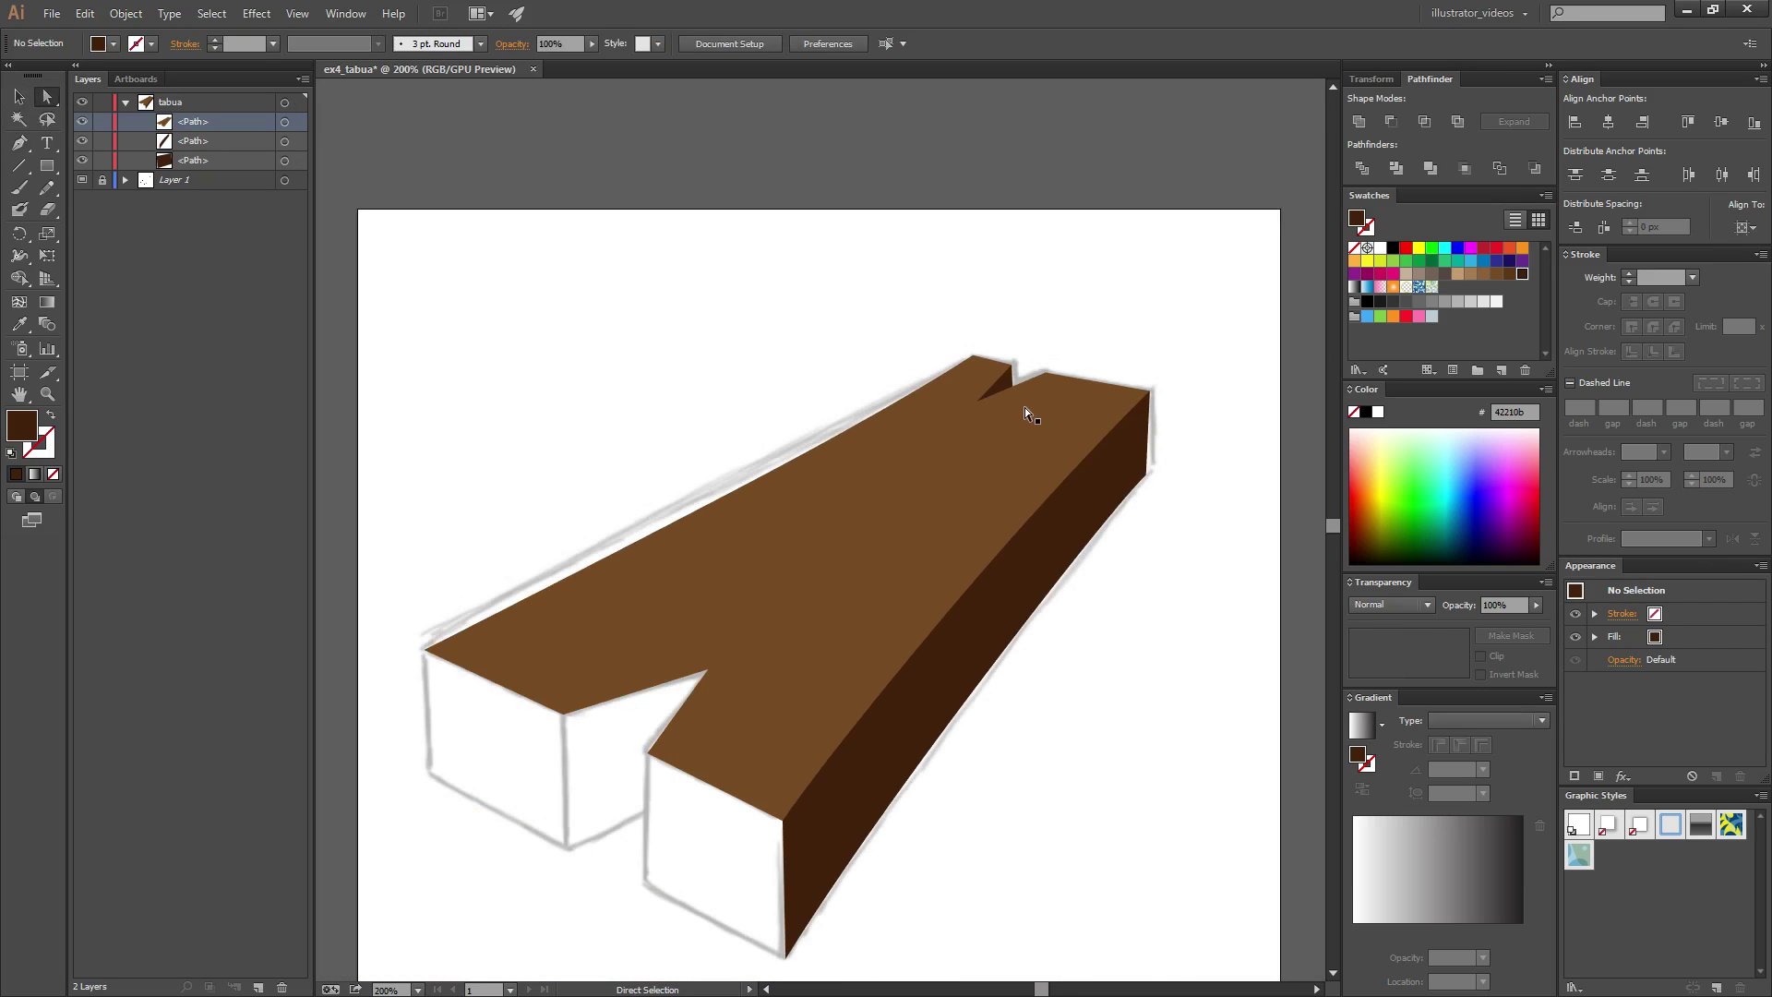
{"action": "left_click", "coordinate": [224, 161]}
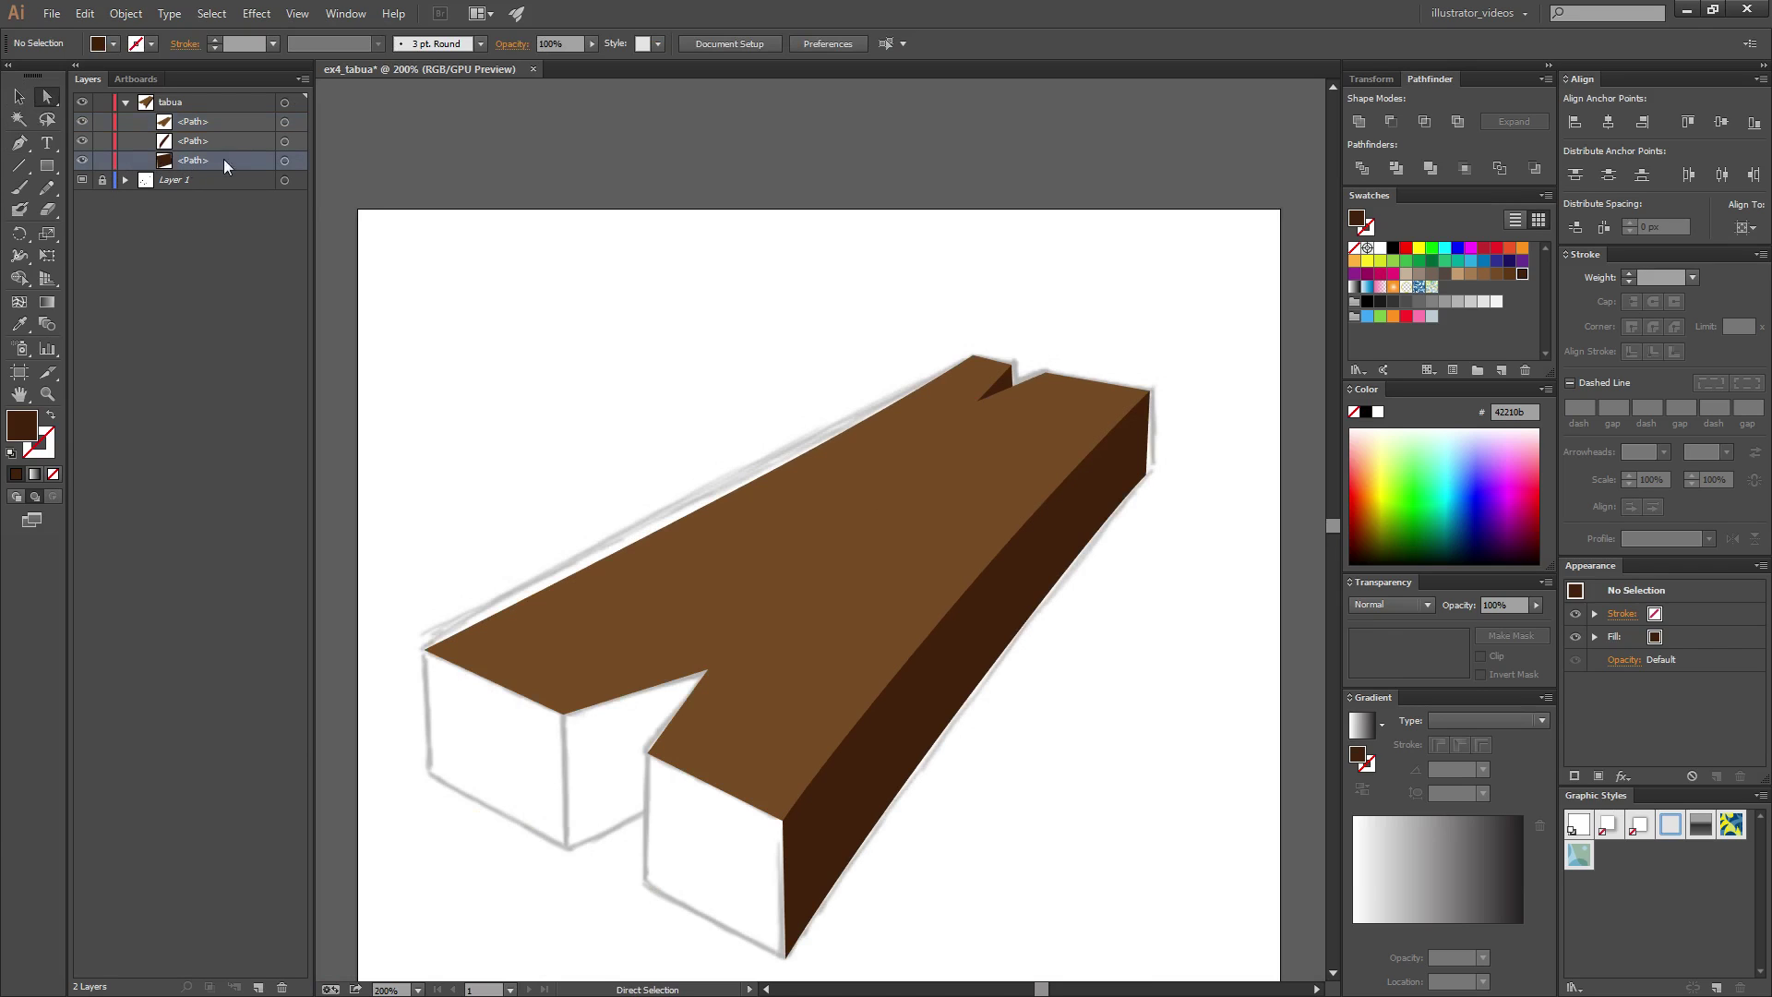
{"action": "left_click", "coordinate": [82, 141]}
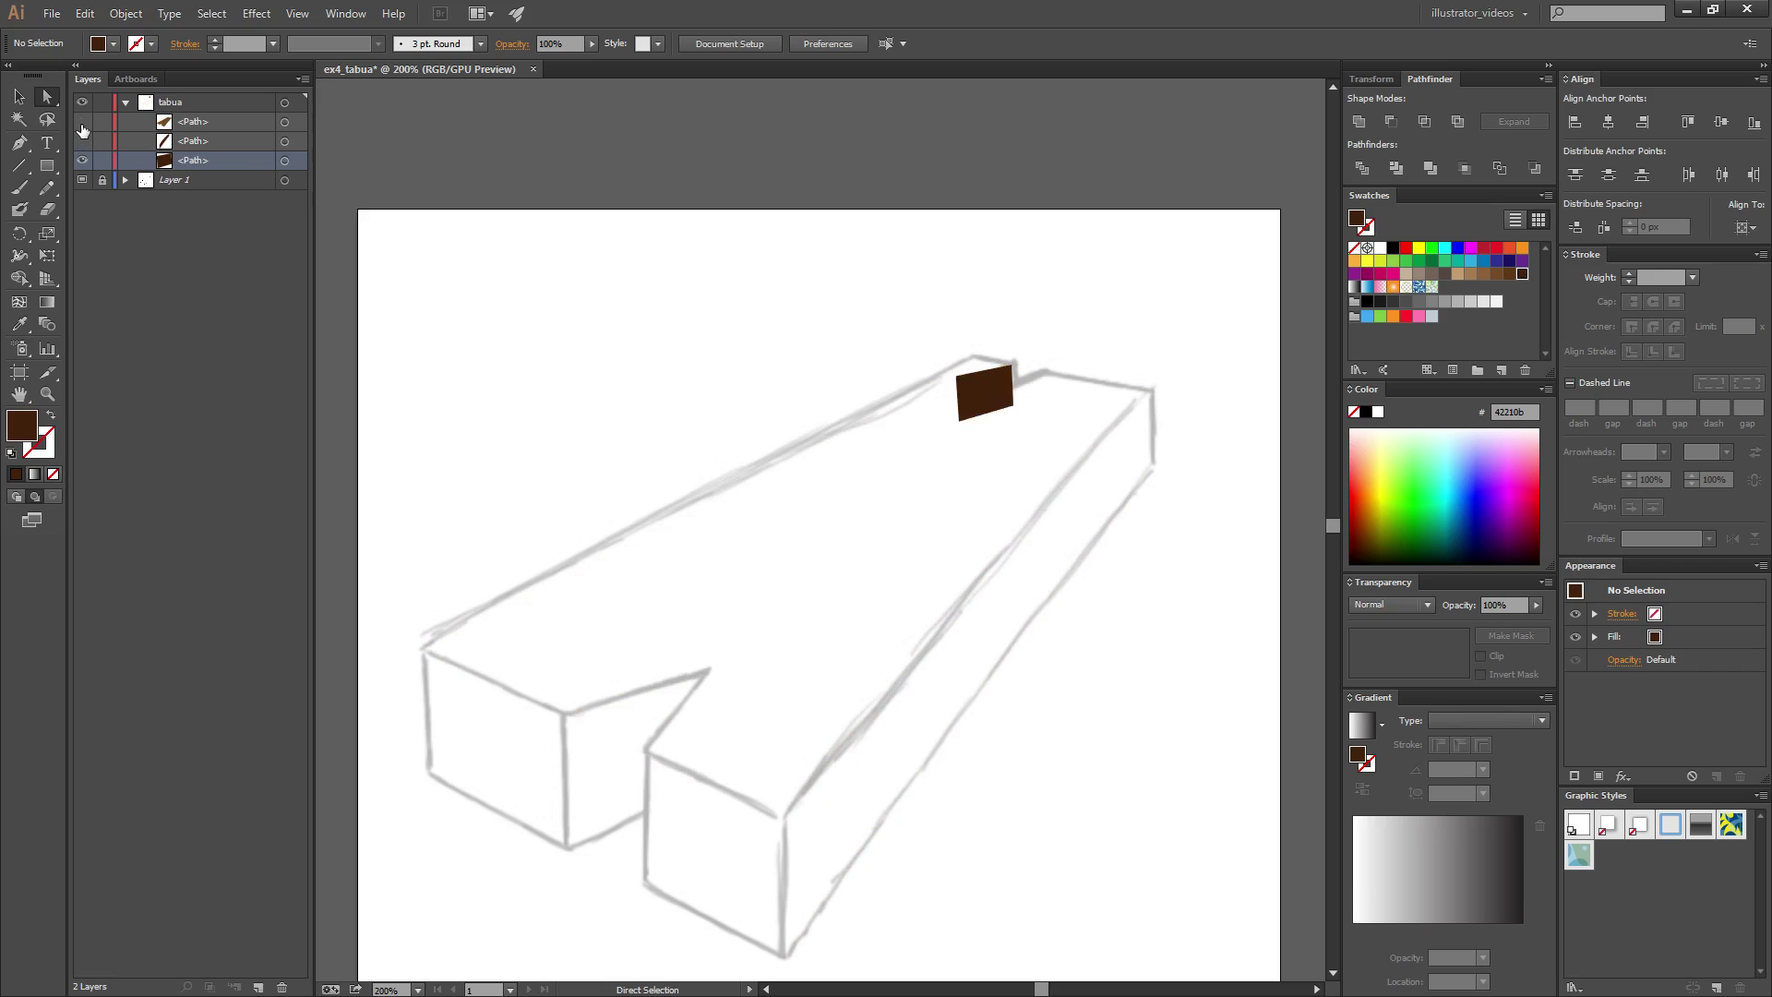
{"action": "left_click", "coordinate": [82, 121]}
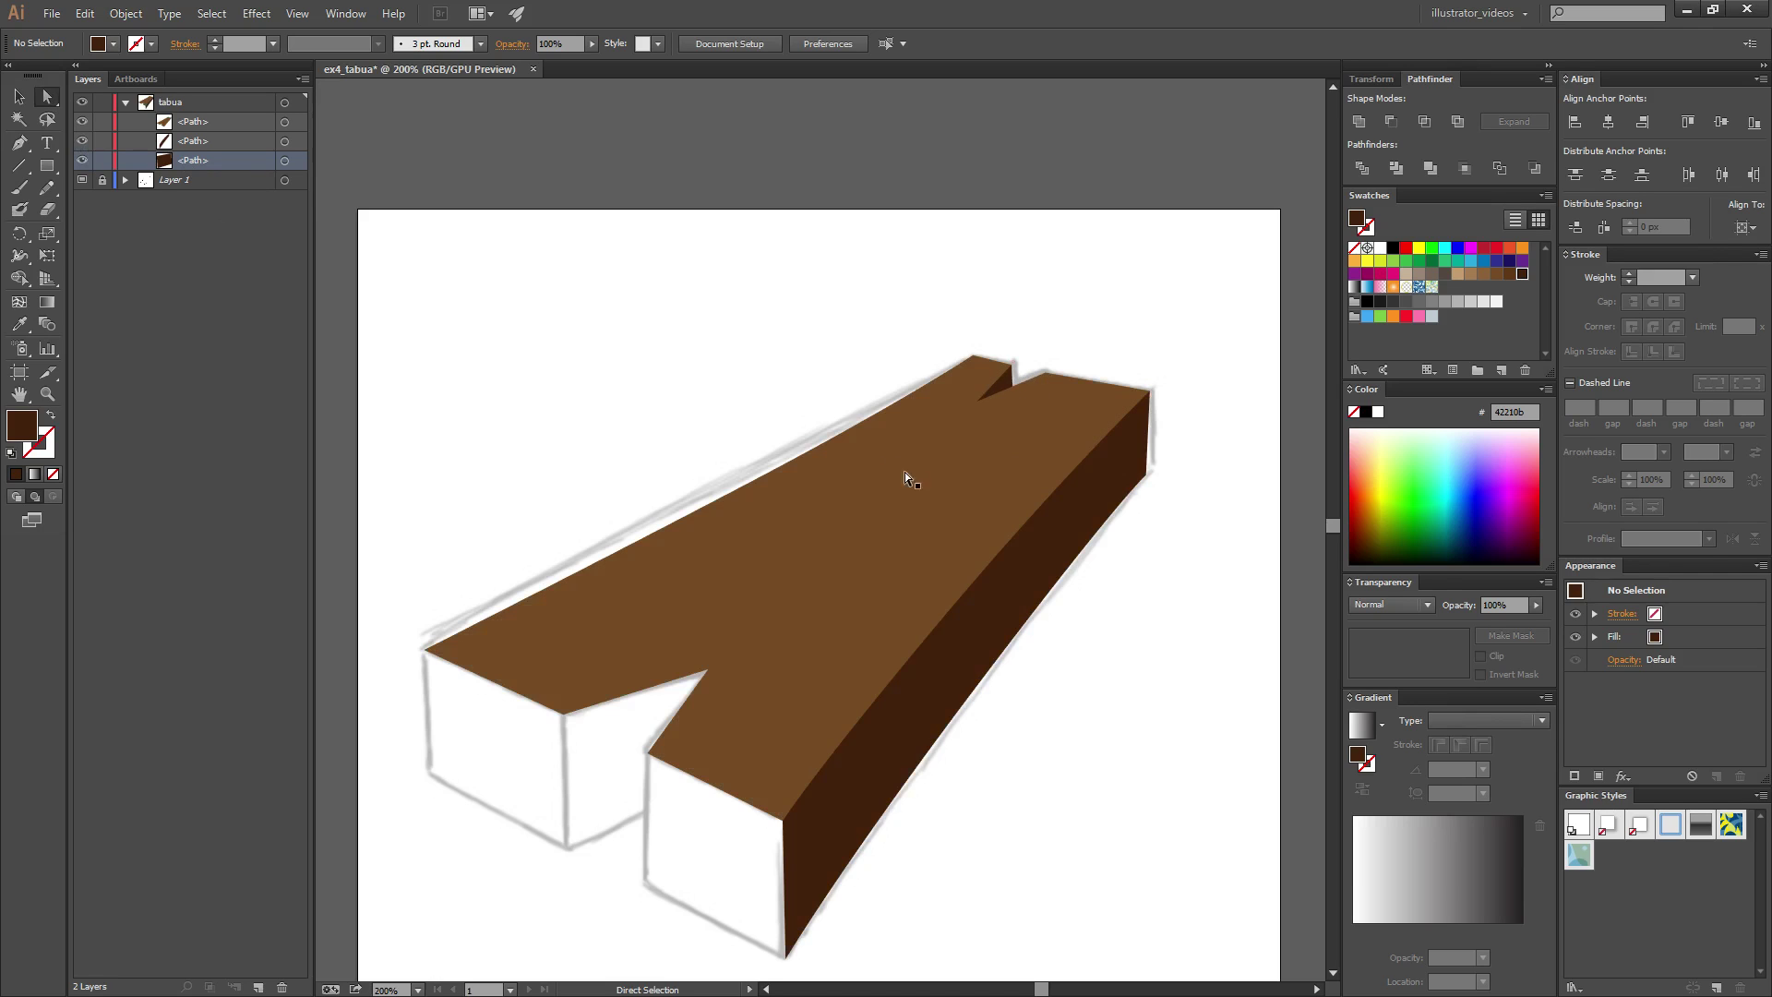
{"action": "mouse_move", "coordinate": [579, 534]}
{"action": "left_mouse_down"}
{"action": "mouse_move", "coordinate": [656, 302]}
{"action": "mouse_move", "coordinate": [532, 351]}
{"action": "left_mouse_up"}
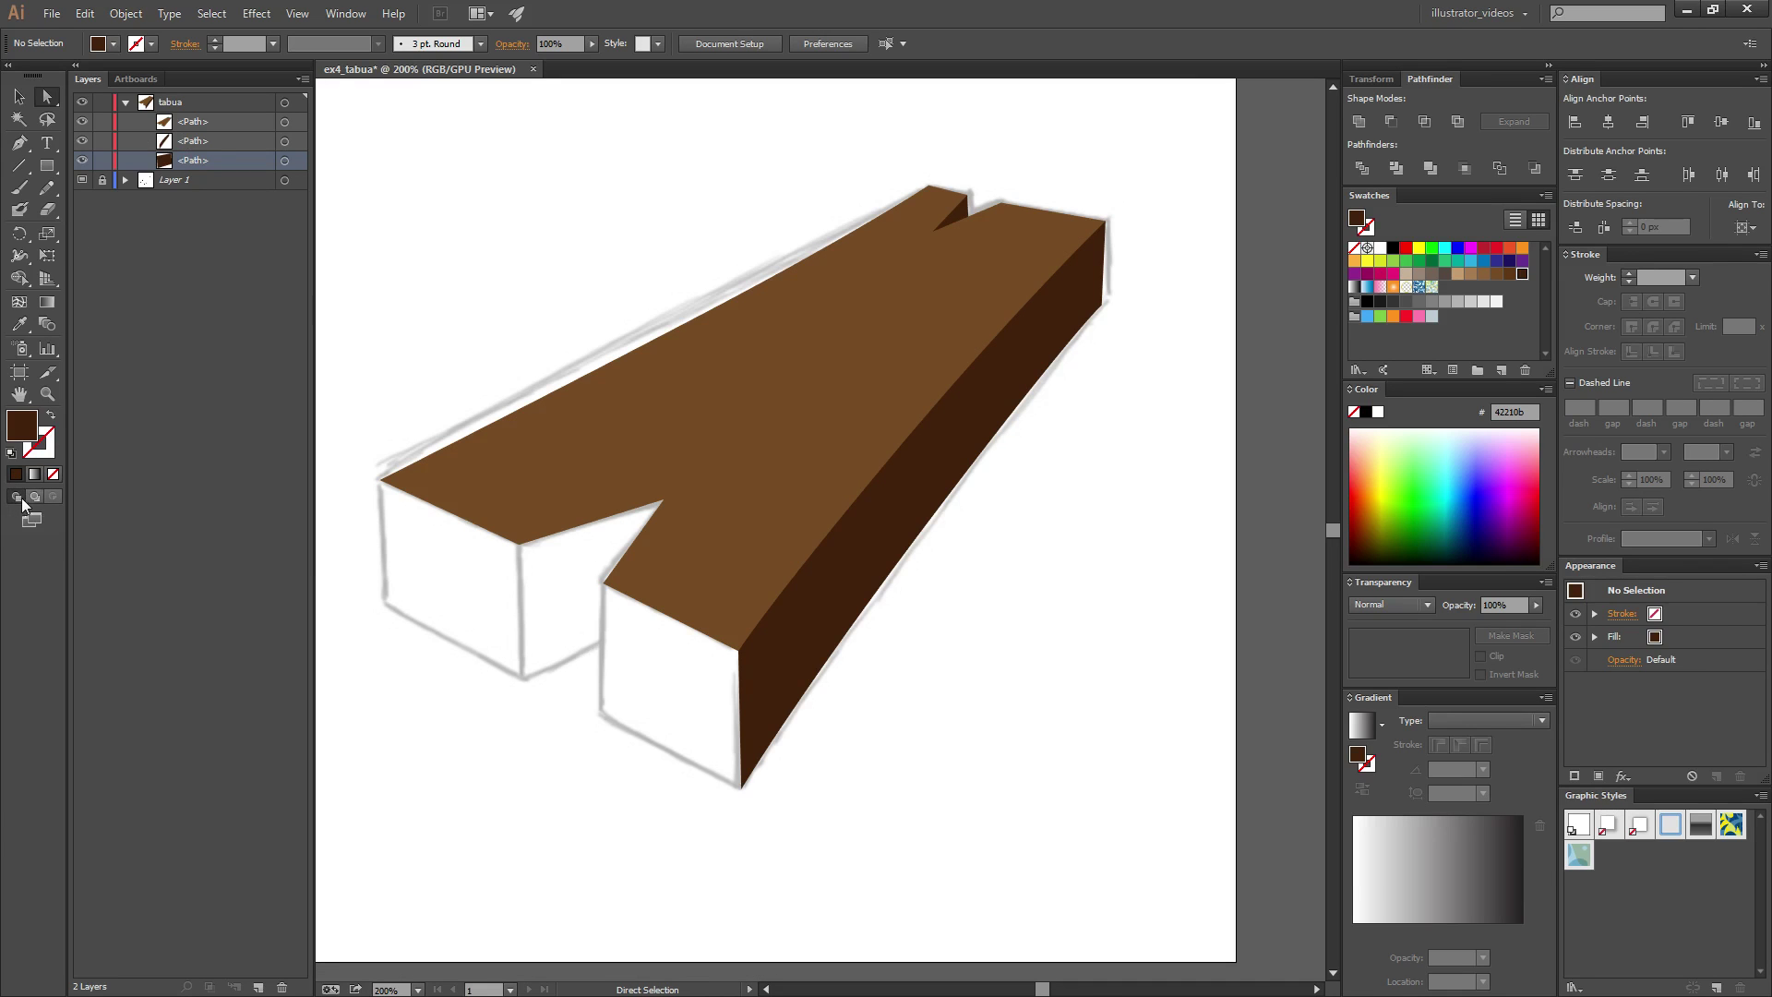
- Set the fill to medium brown 603813 and draw the right prong's front face
{"action": "key", "text": "p"}
{"action": "left_click", "coordinate": [1497, 274]}
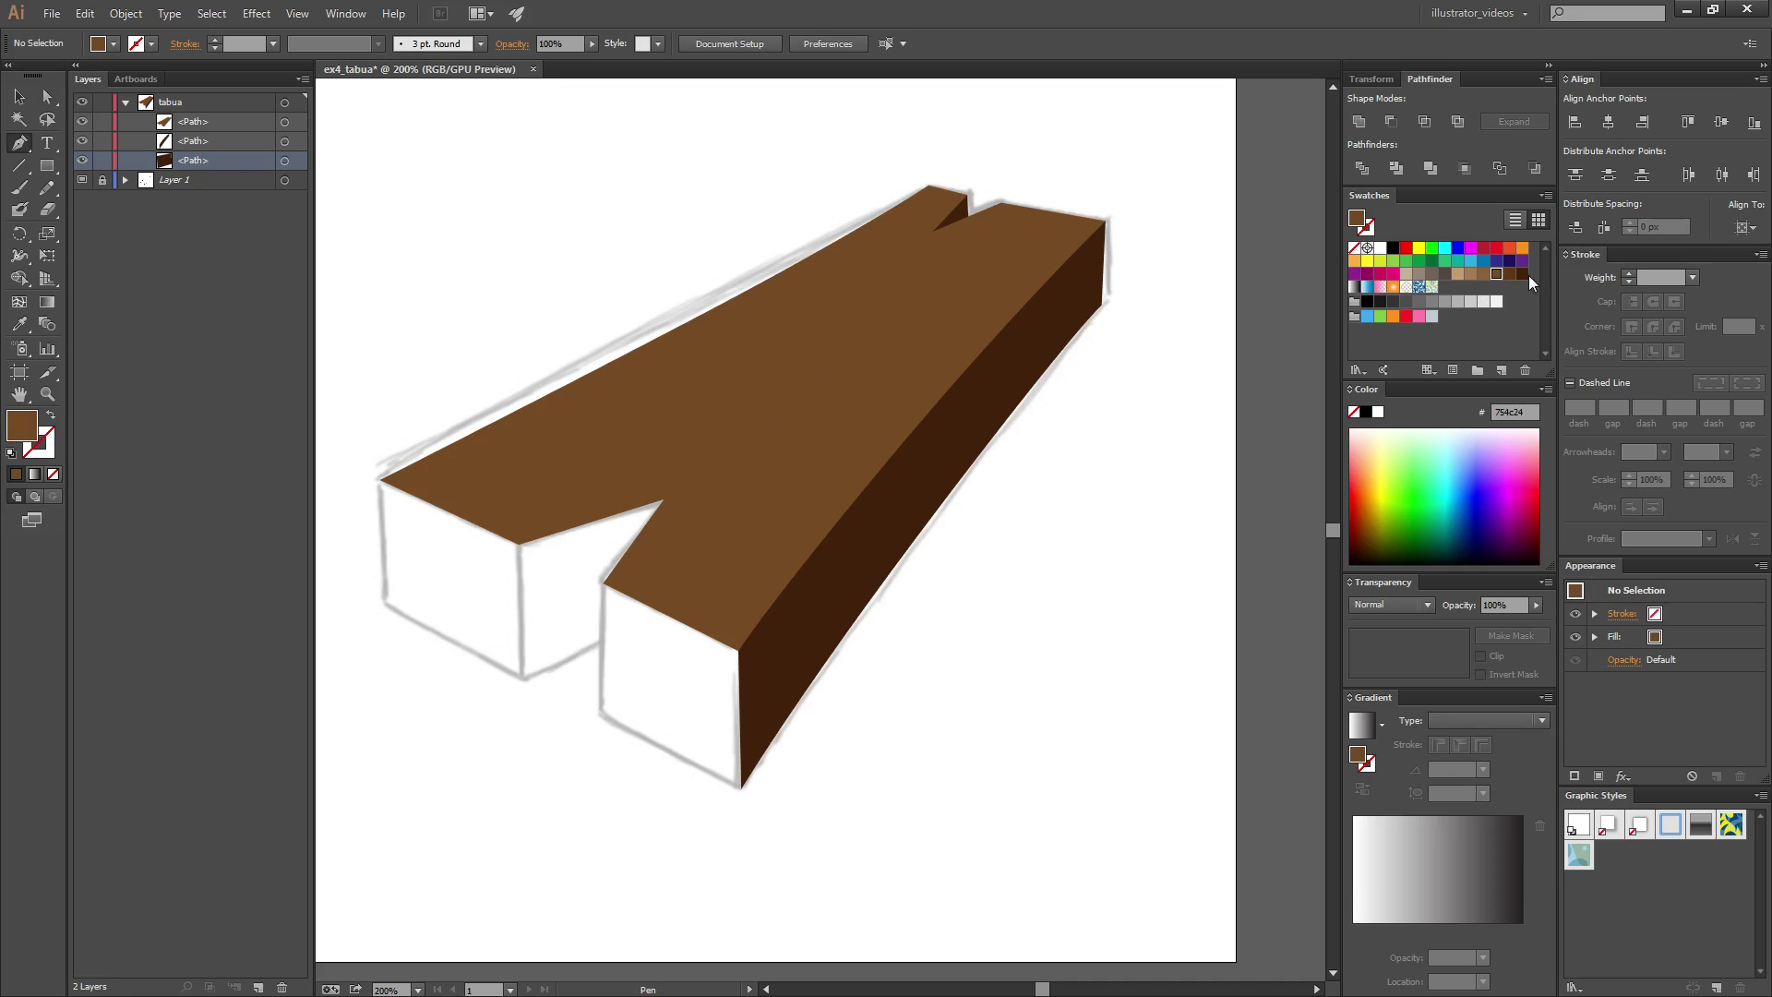
{"action": "left_click", "coordinate": [1523, 274]}
{"action": "left_click", "coordinate": [1510, 275]}
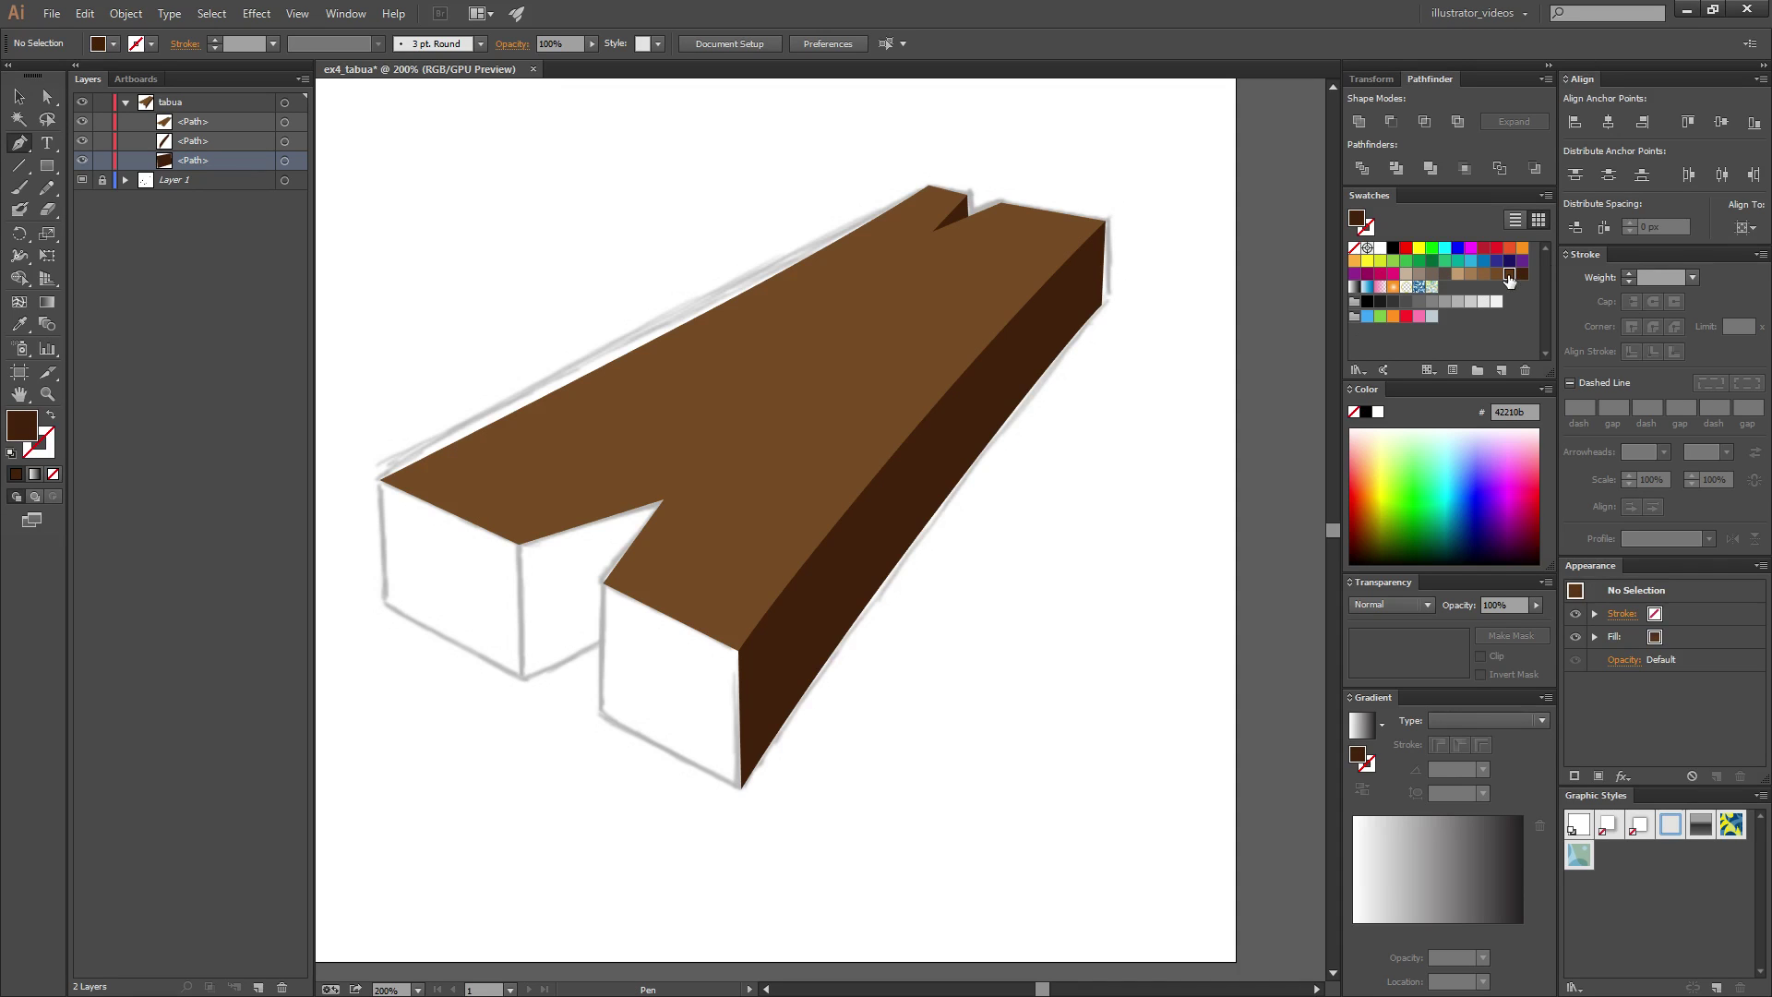
{"action": "left_click", "coordinate": [602, 584]}
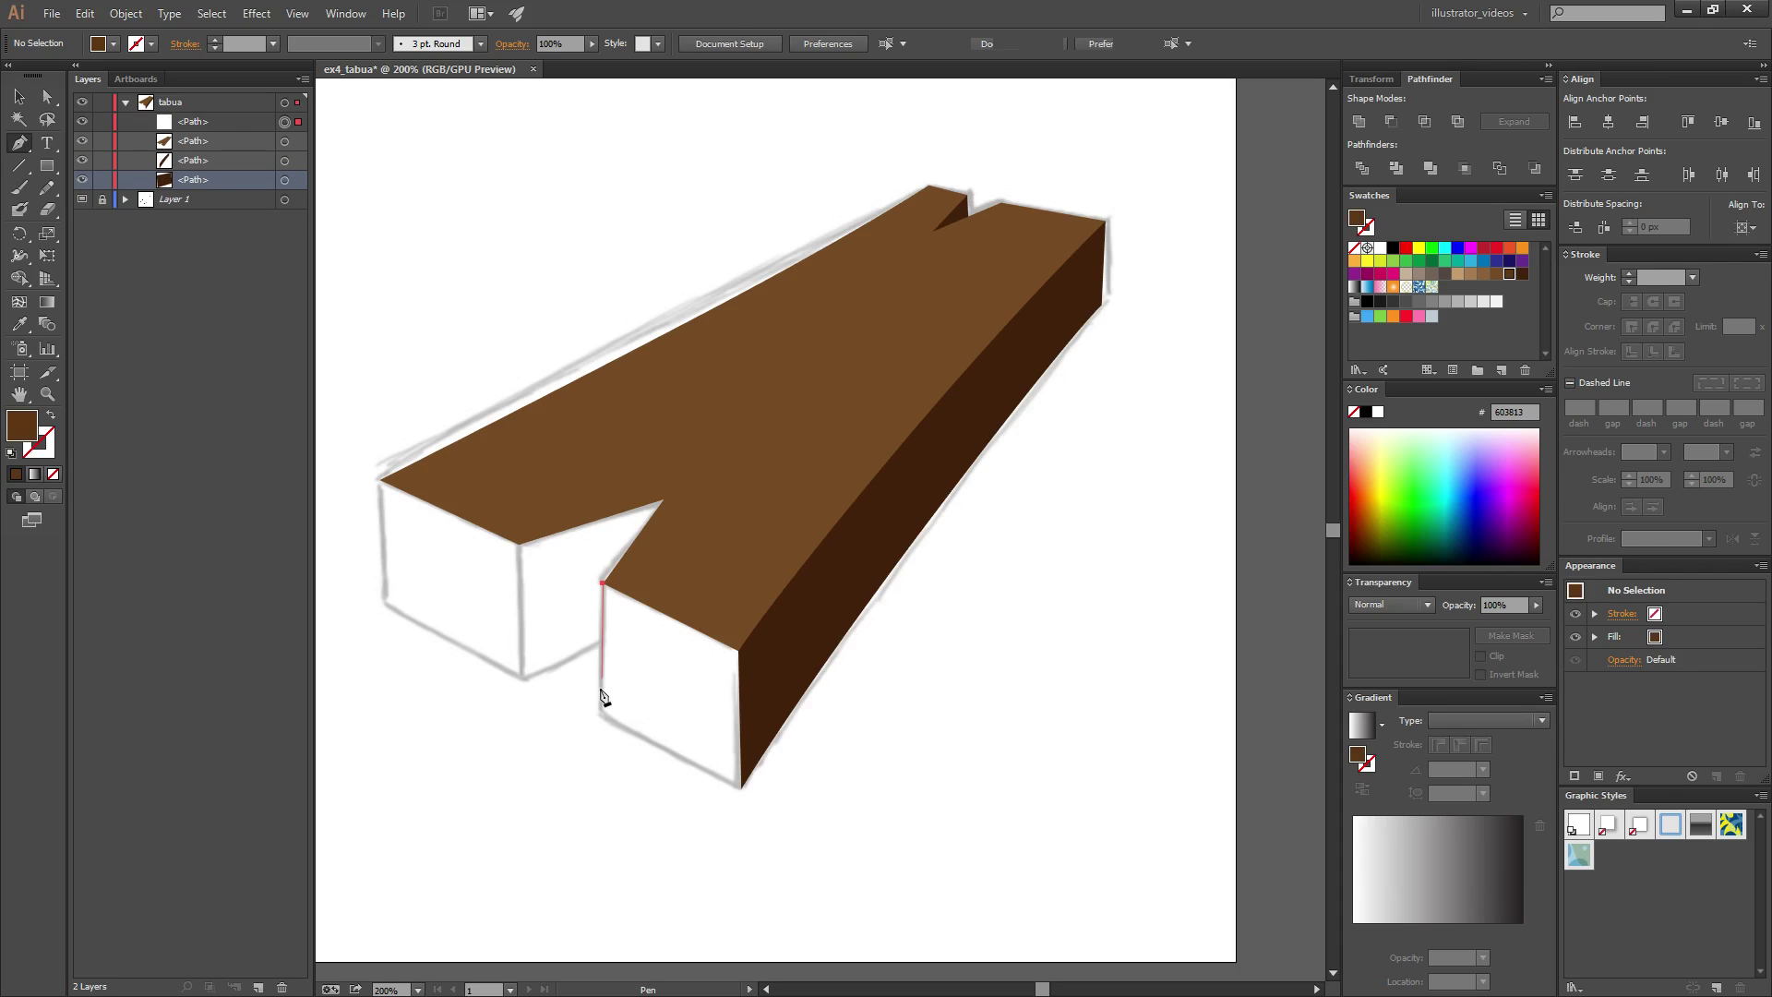
{"action": "left_click", "coordinate": [604, 719]}
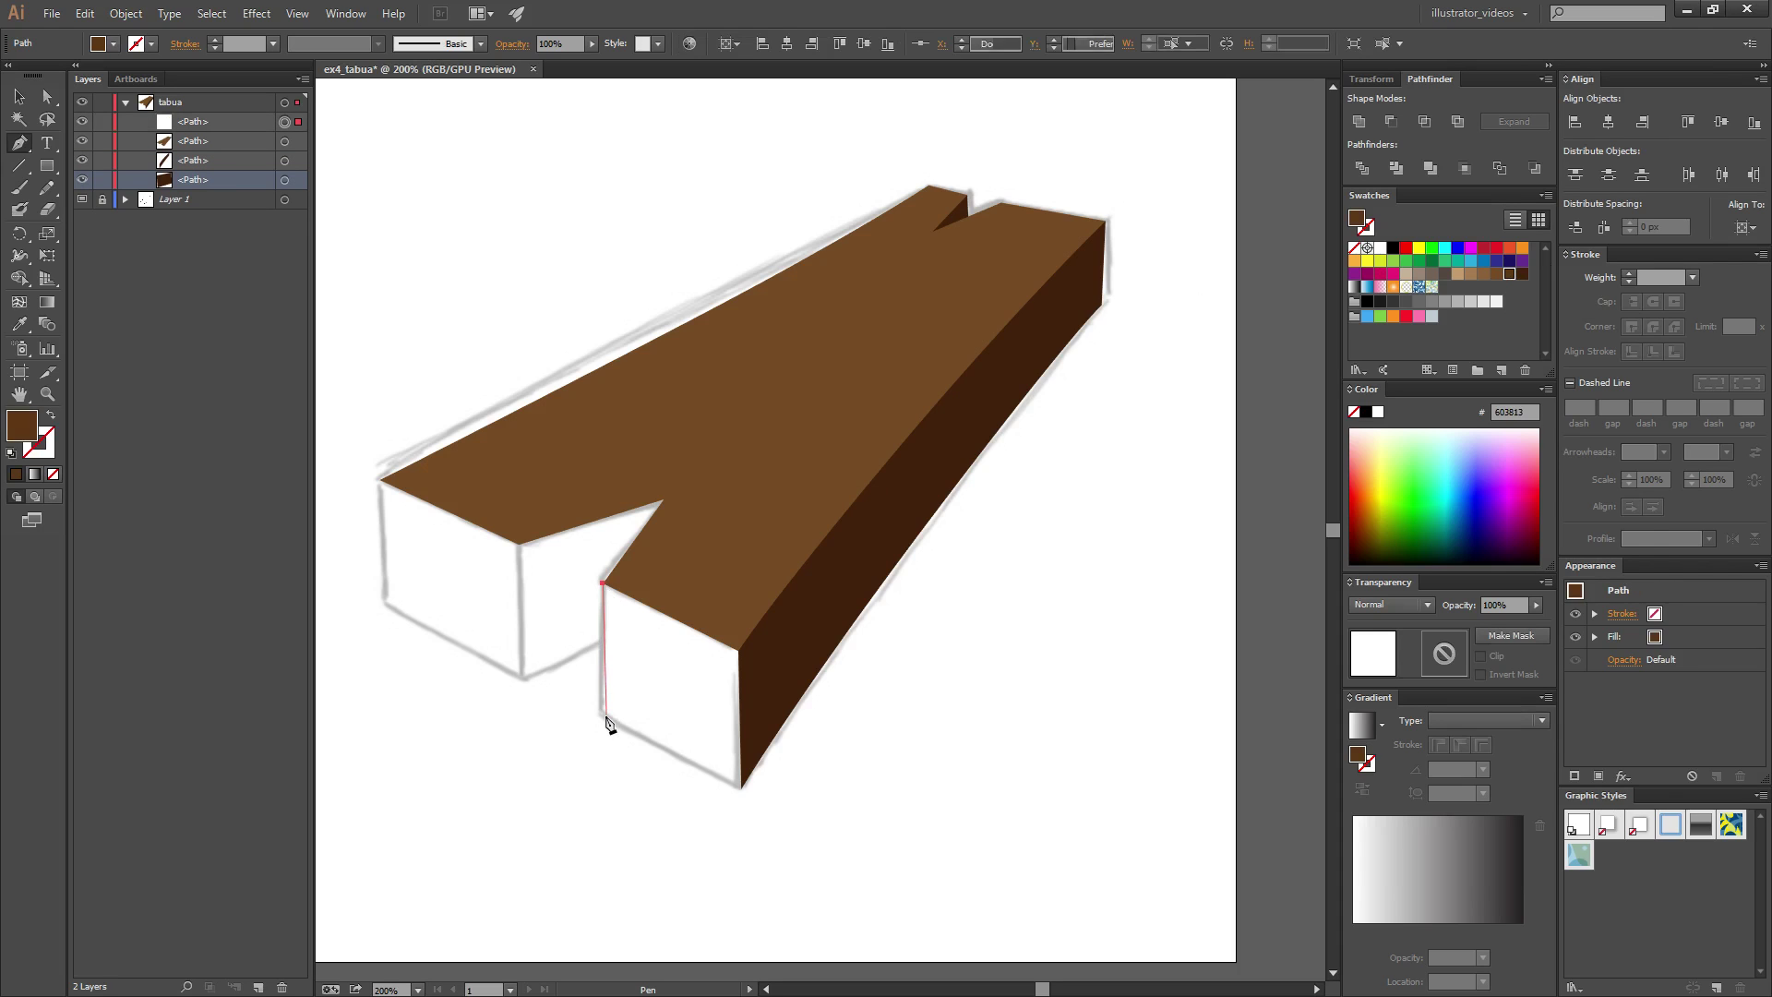
{"action": "left_click", "coordinate": [740, 788]}
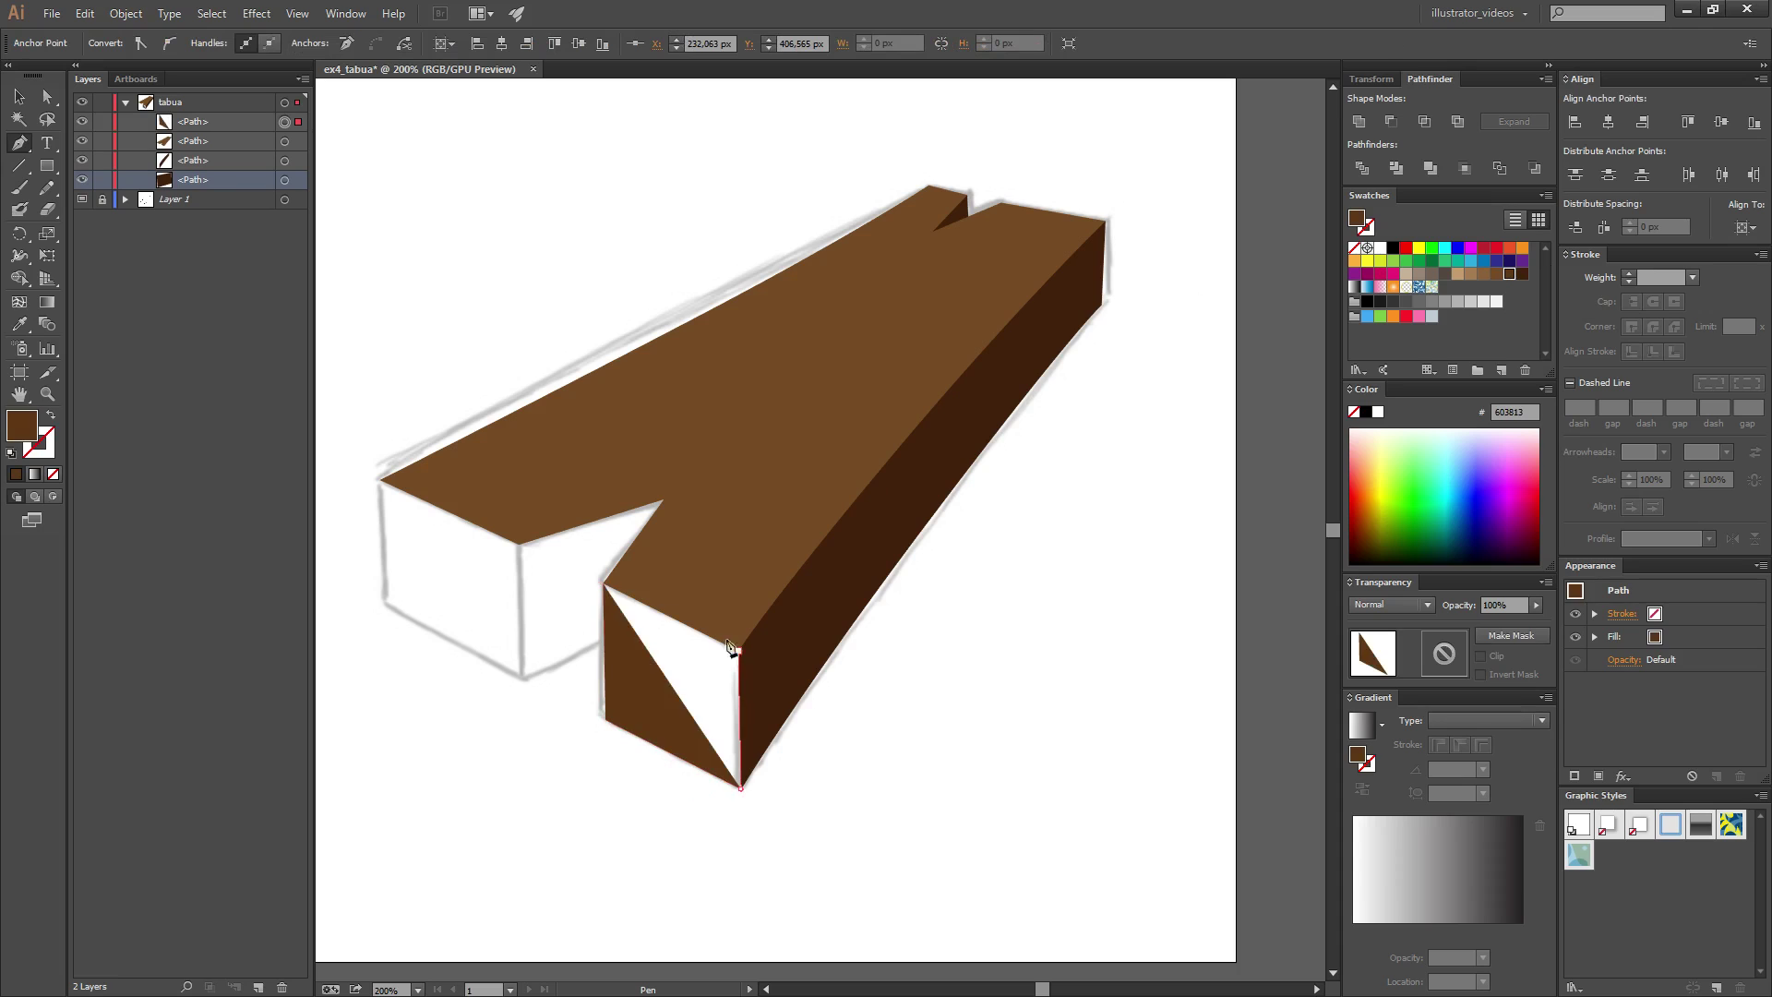
{"action": "left_click", "coordinate": [737, 651]}
{"action": "left_click", "coordinate": [602, 583]}
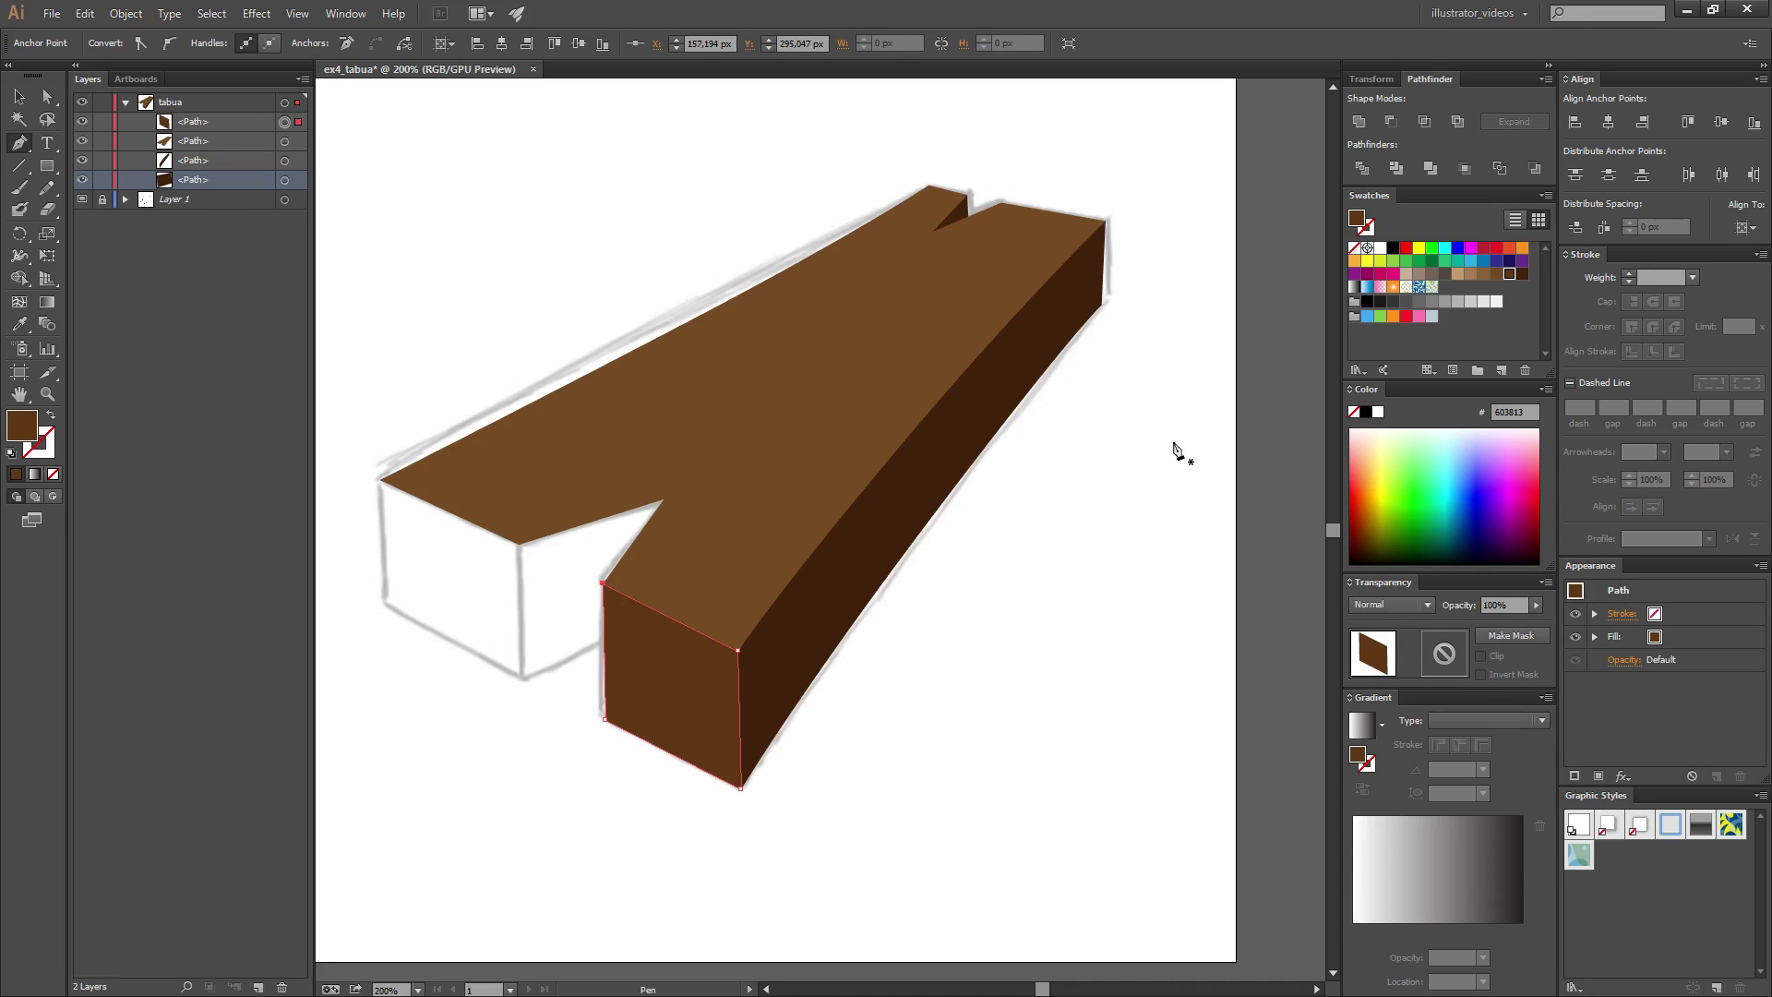
- Draw the matching medium brown front face on the left prong and deselect
{"action": "left_click", "coordinate": [379, 480]}
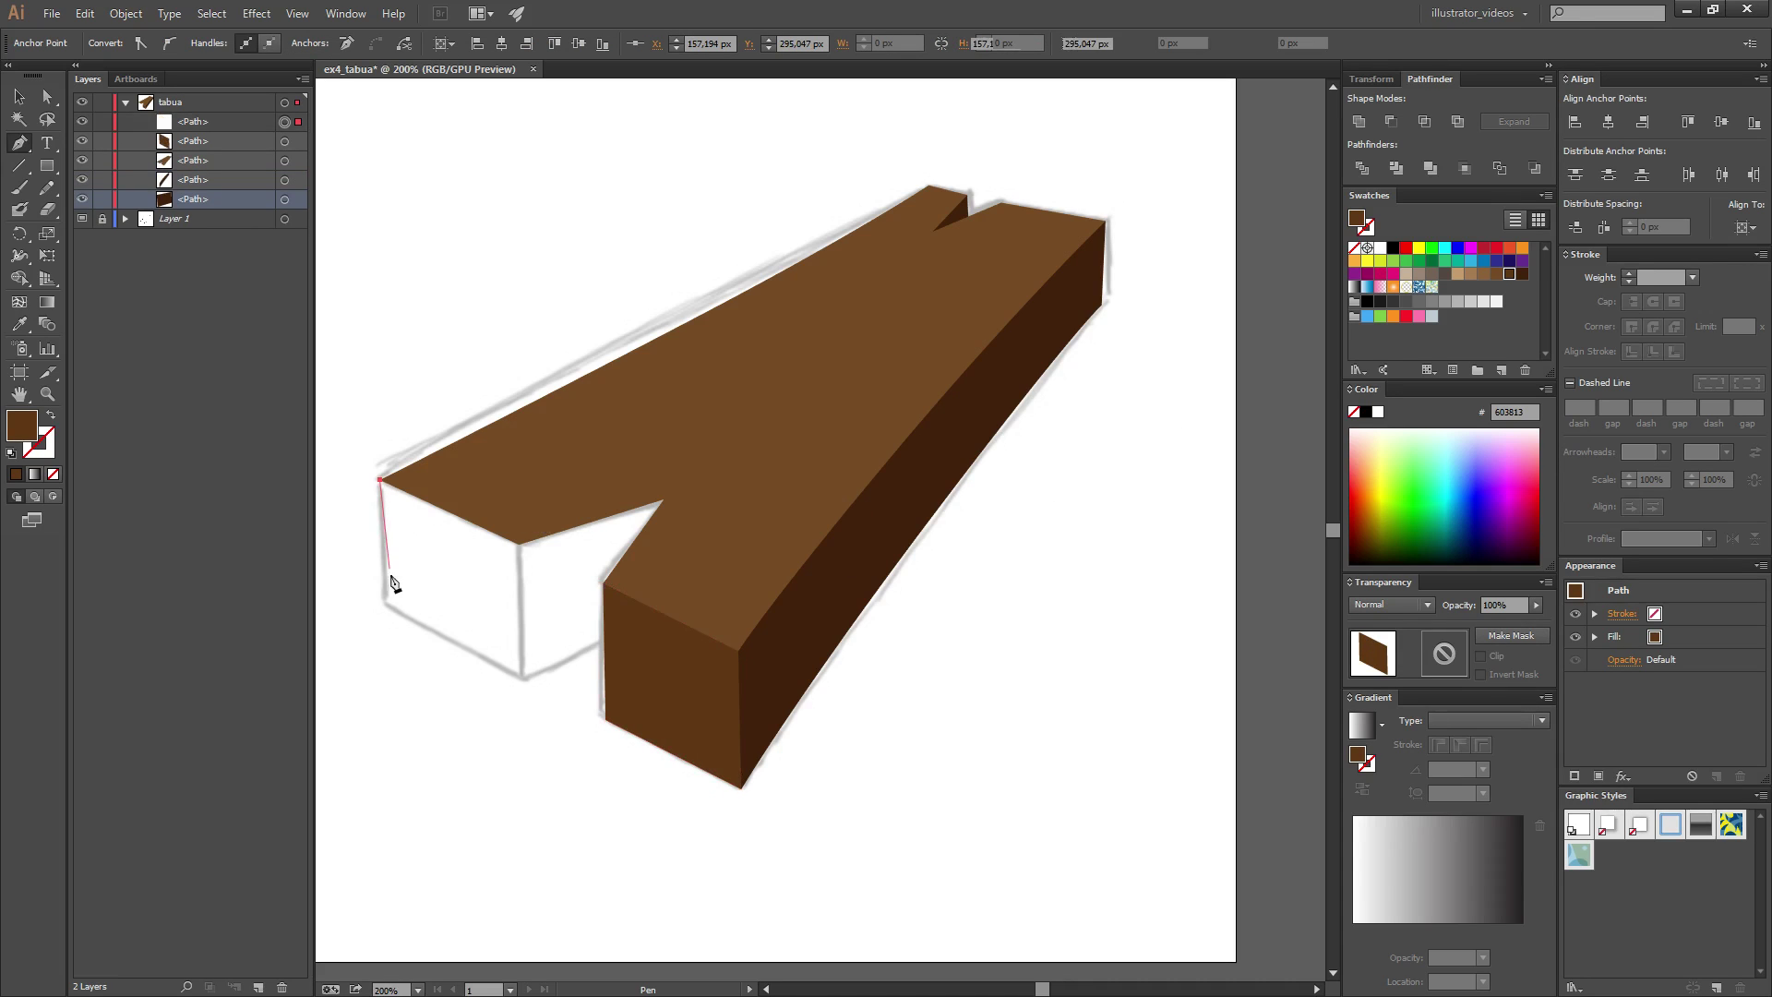
{"action": "left_click", "coordinate": [385, 604]}
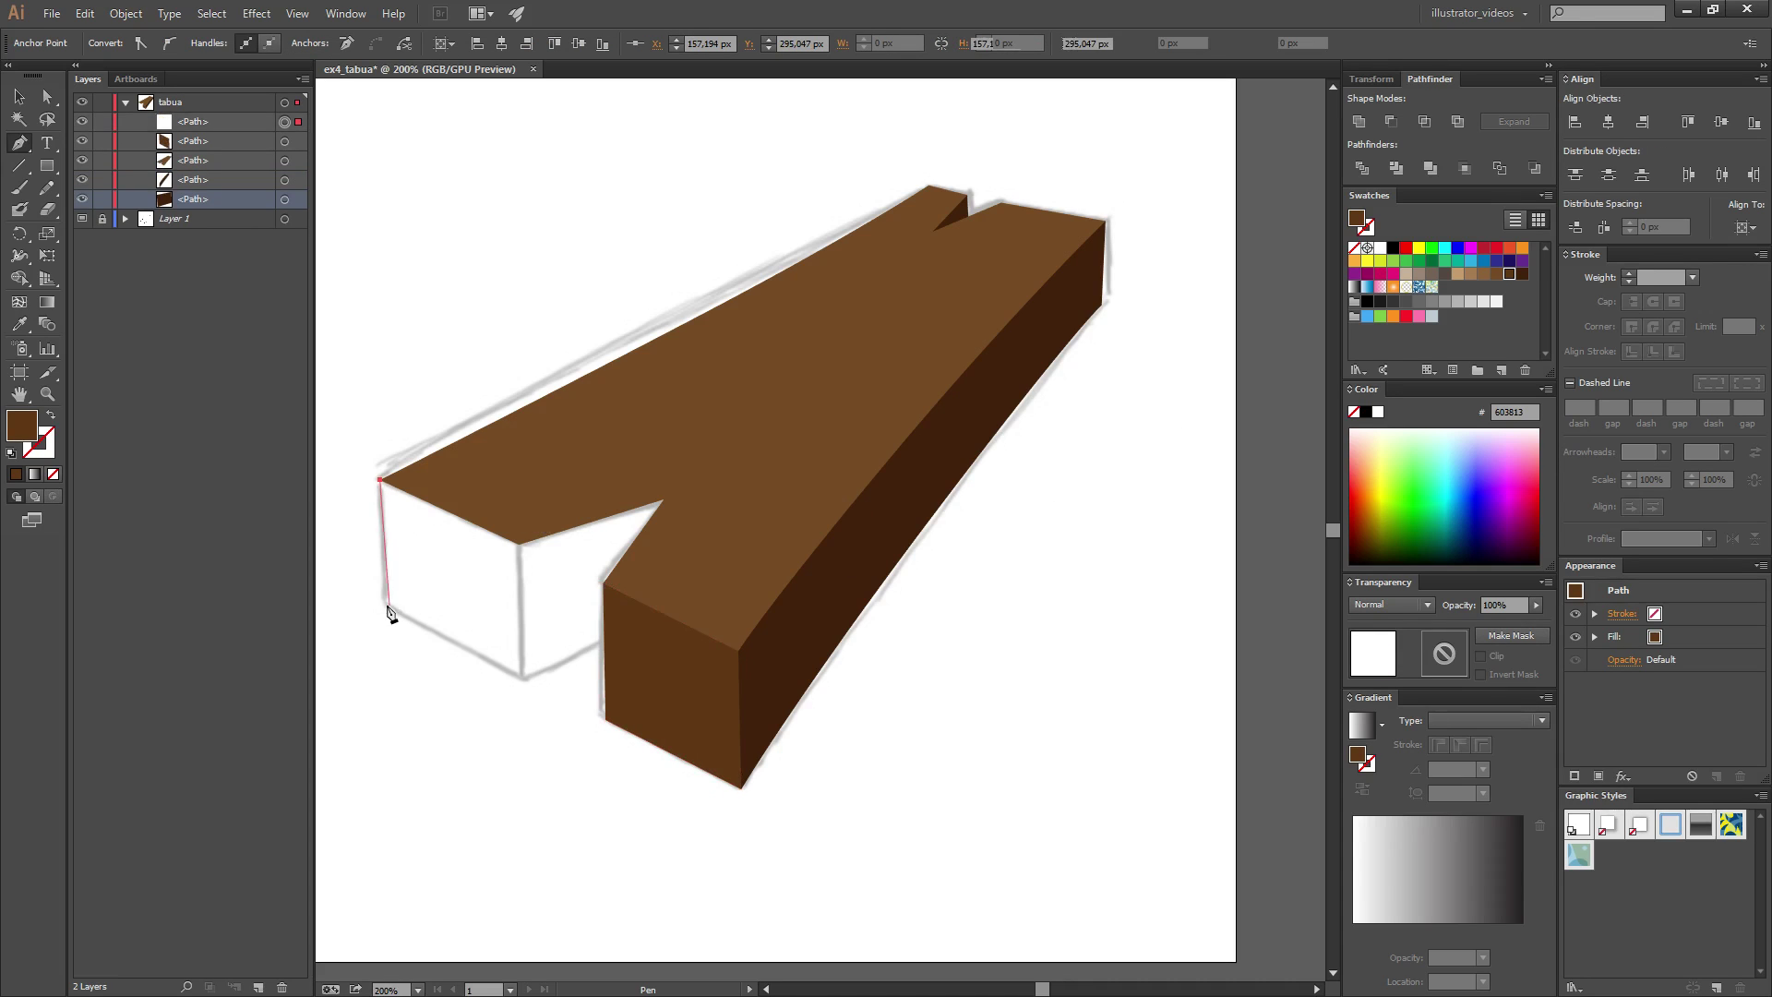
{"action": "left_click", "coordinate": [523, 676]}
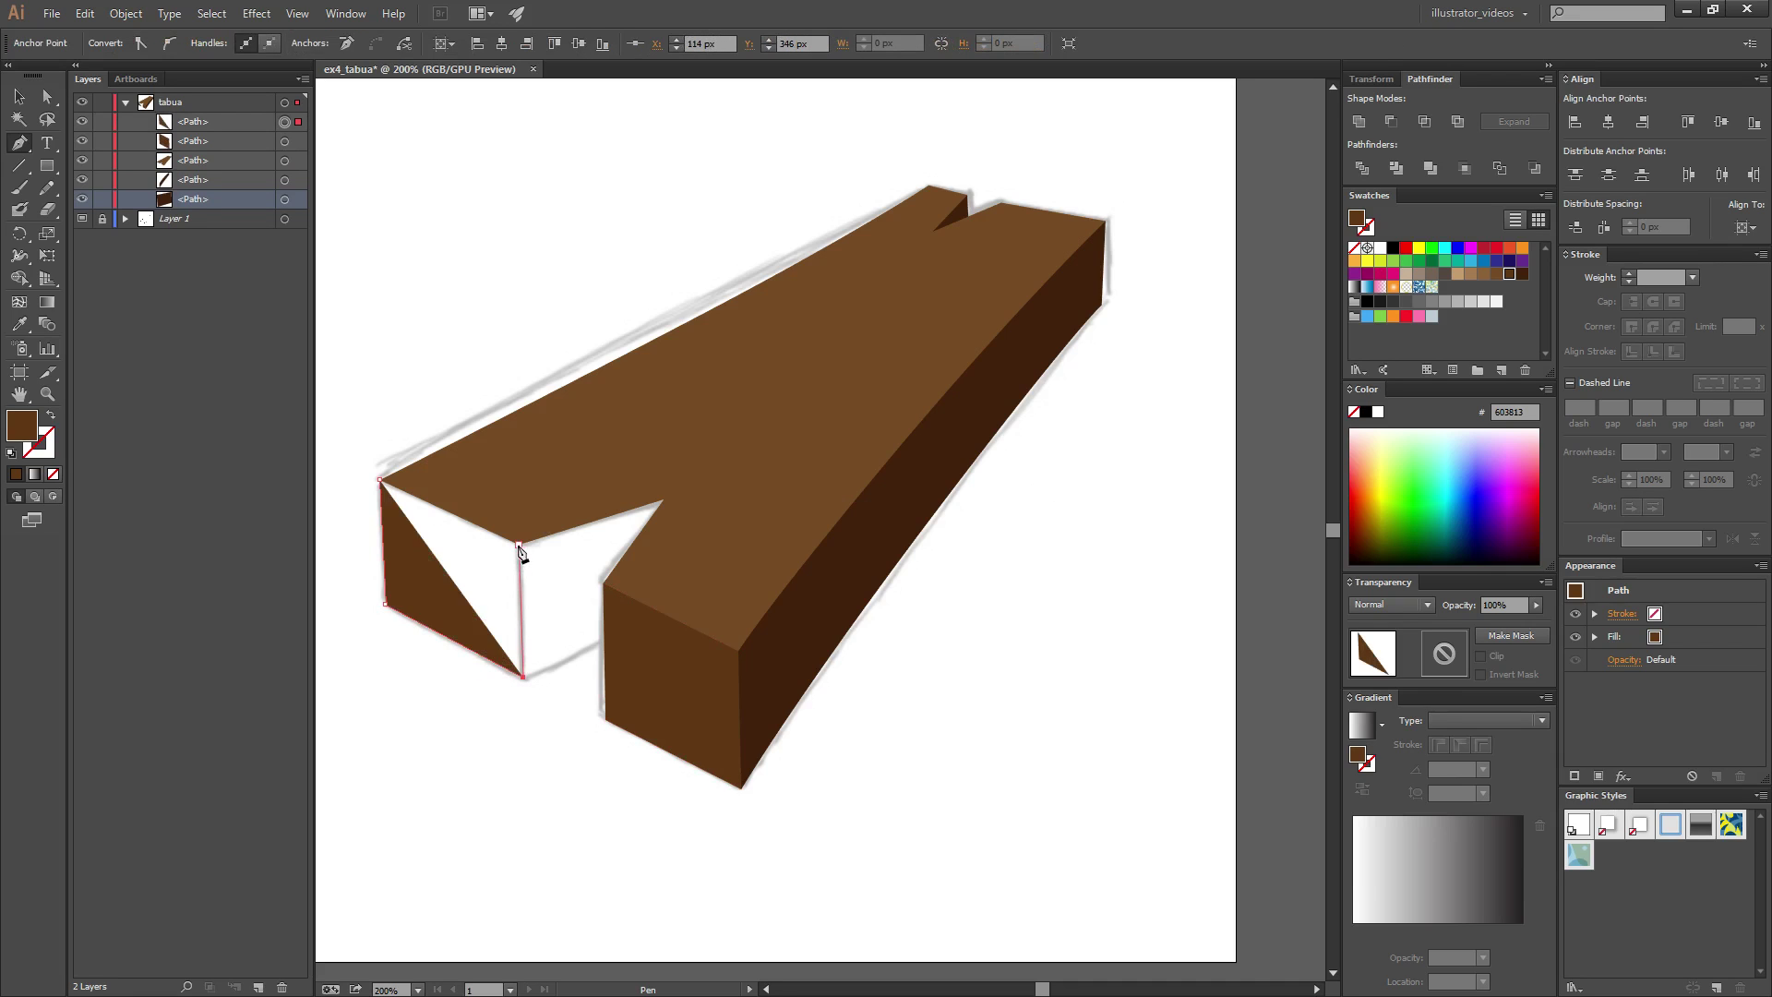
{"action": "left_click", "coordinate": [519, 545]}
{"action": "left_click", "coordinate": [382, 486]}
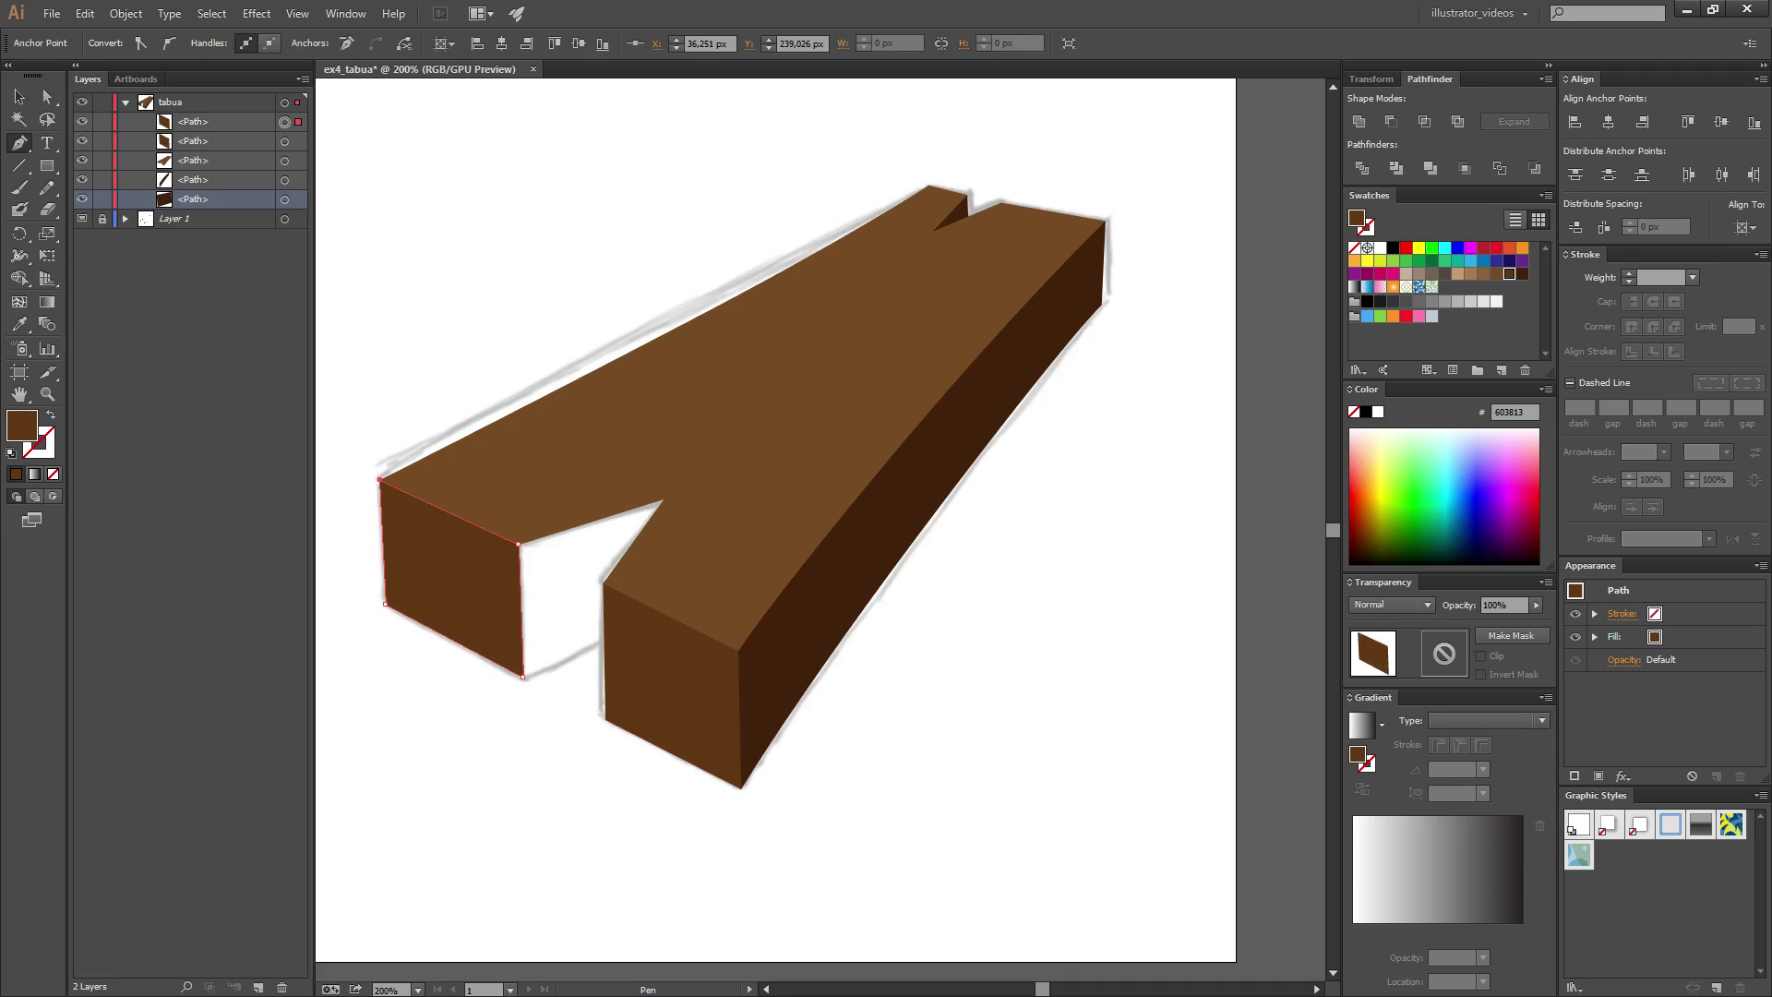
{"action": "left_click", "coordinate": [397, 196], "text": "ctrl"}
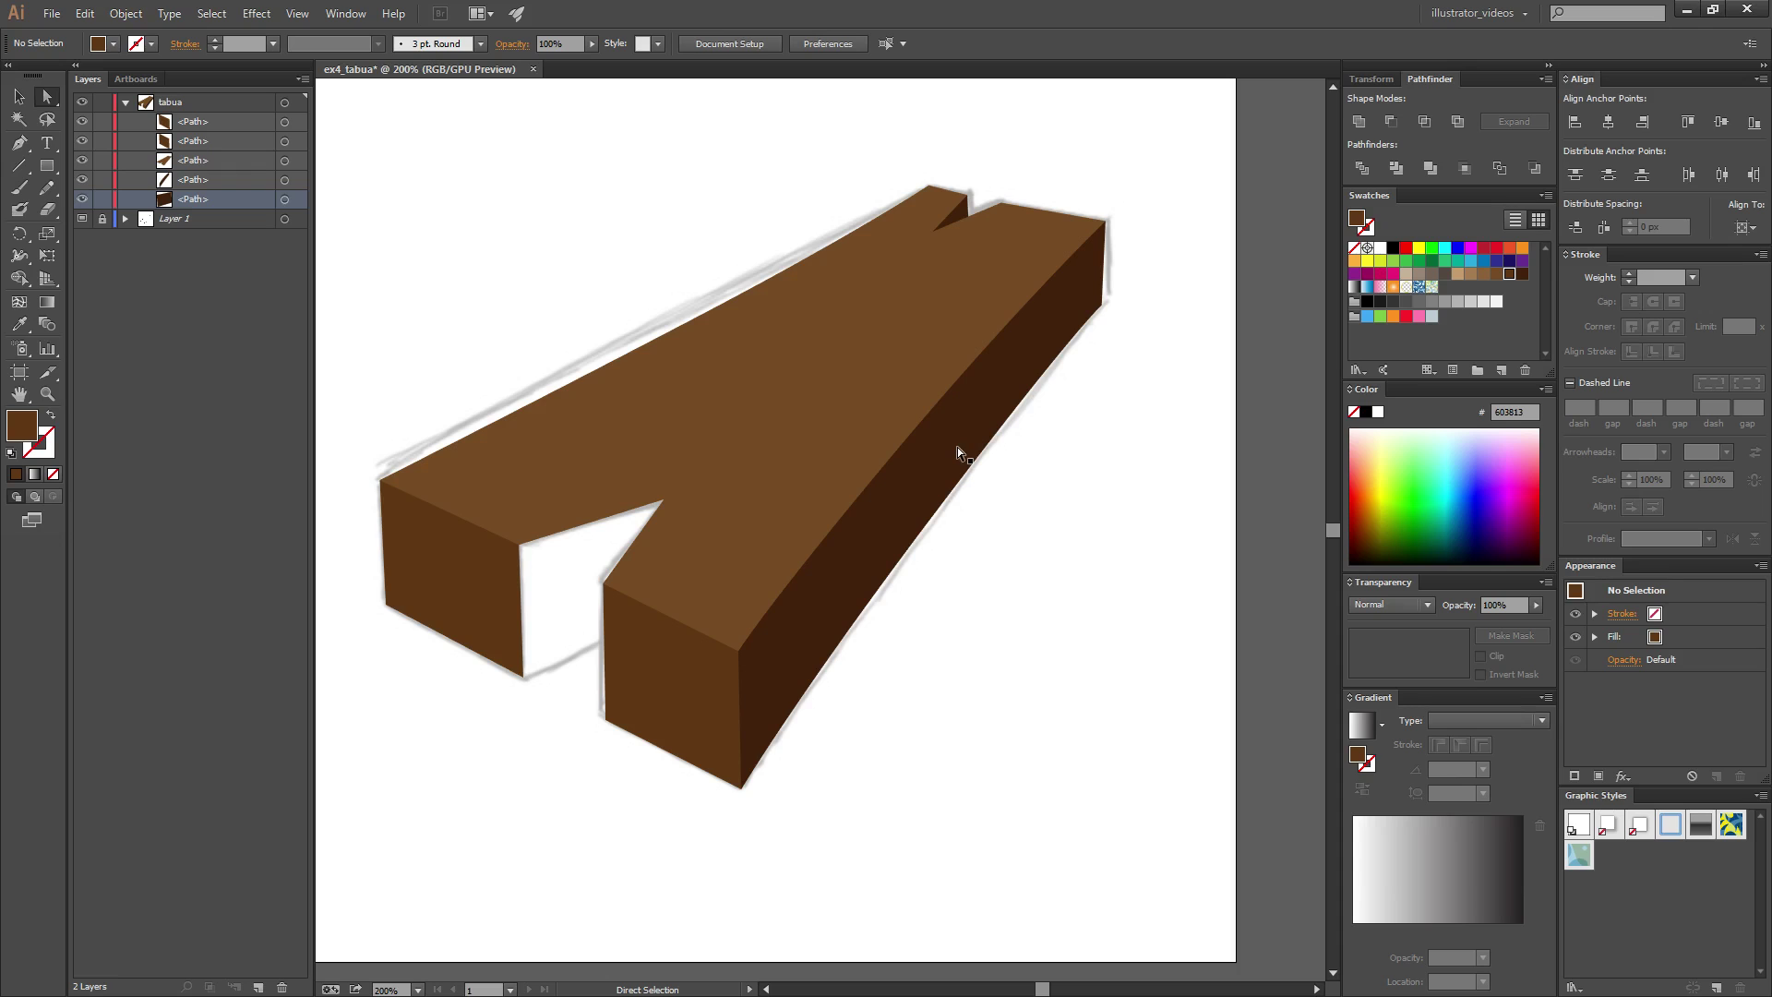
{"action": "left_click", "coordinate": [956, 446]}
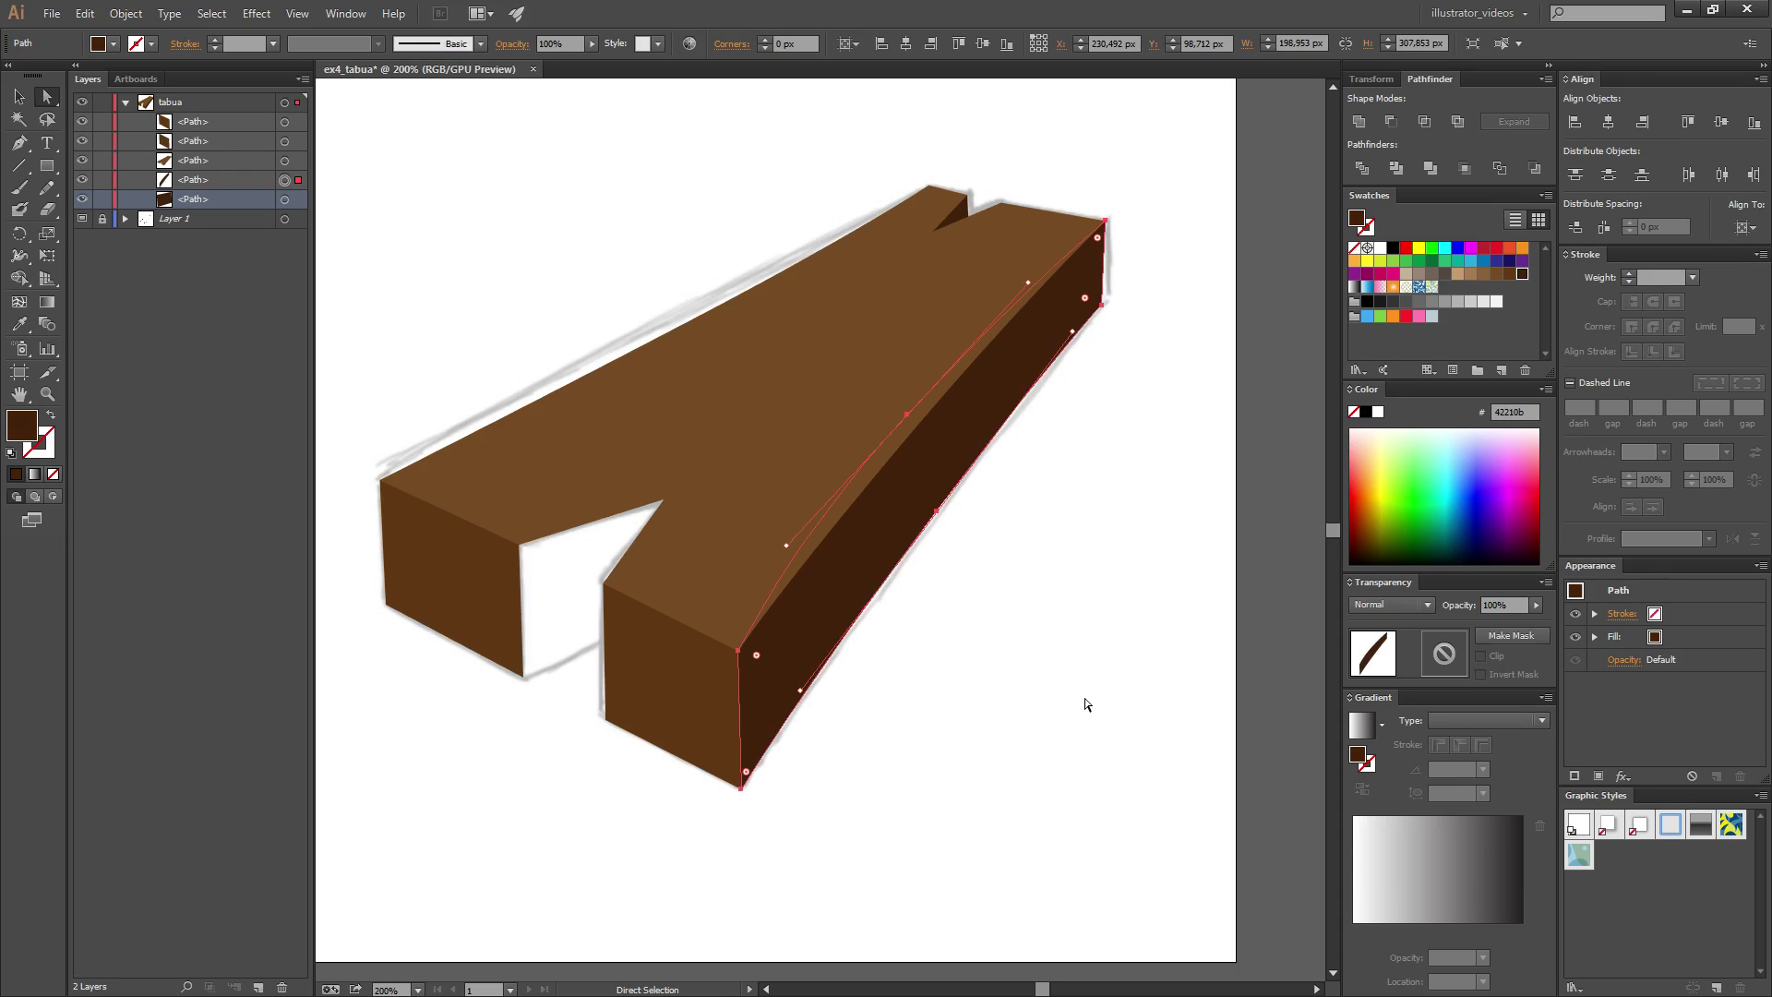
{"action": "left_click", "coordinate": [1165, 650]}
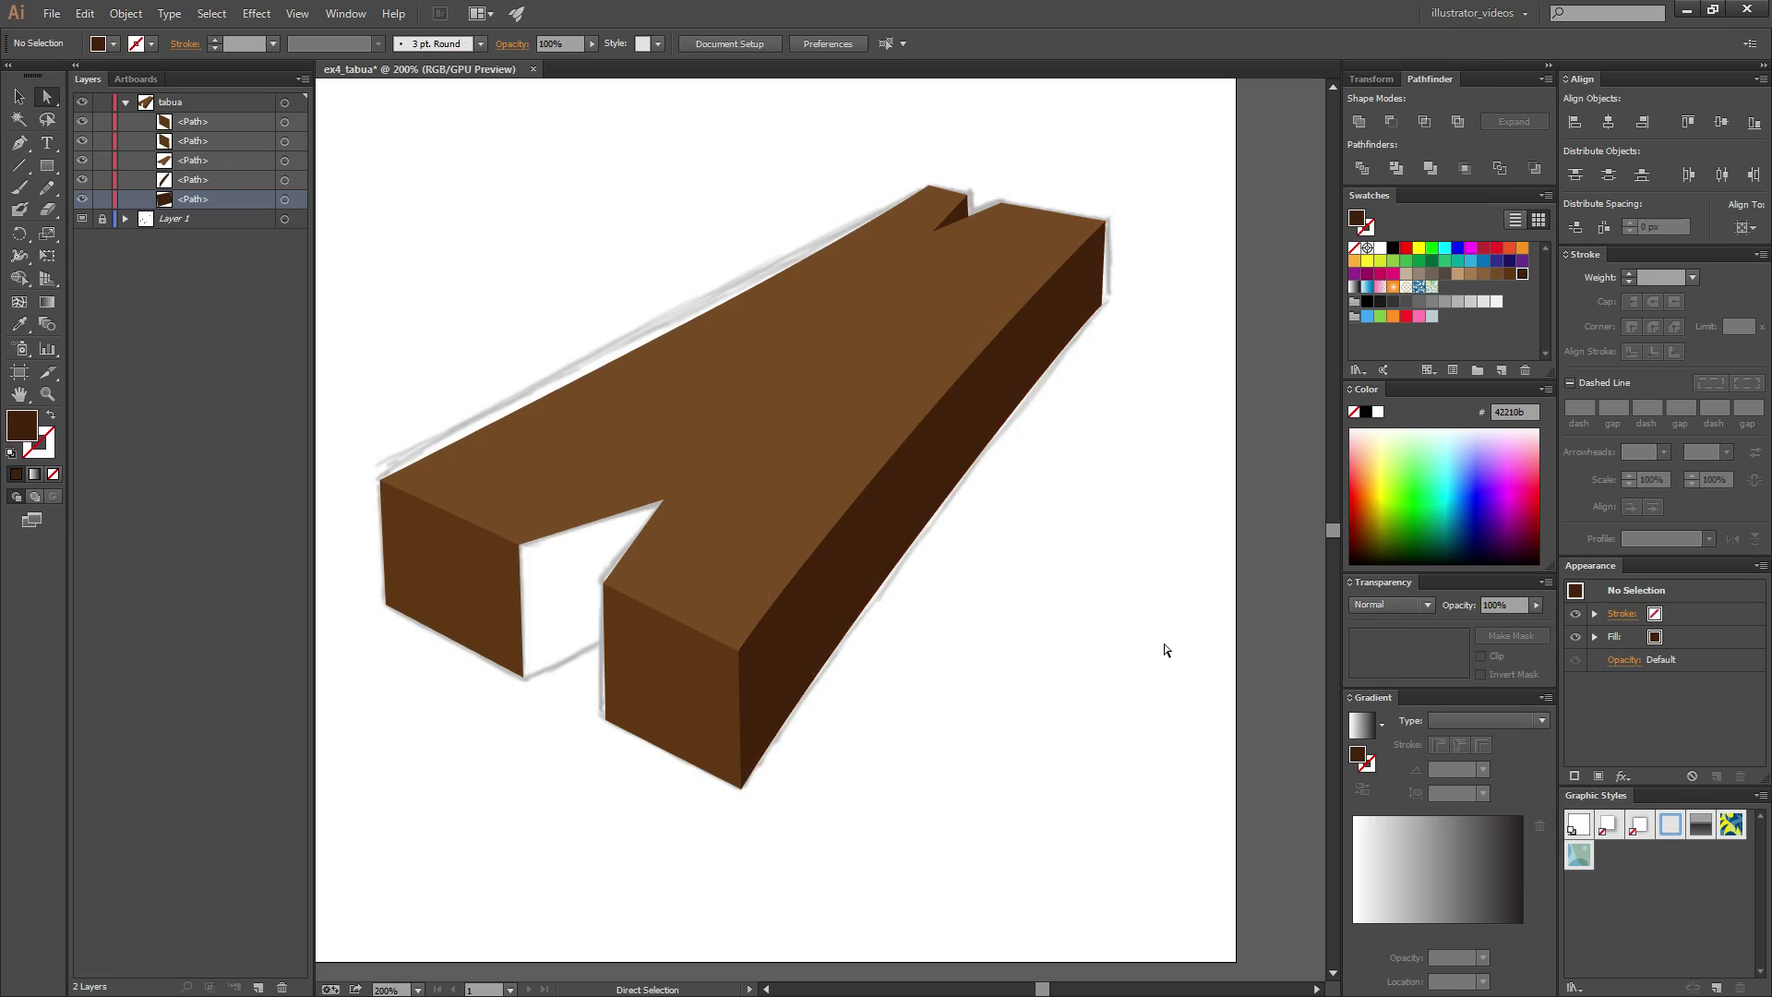
{"action": "left_click", "coordinate": [871, 547]}
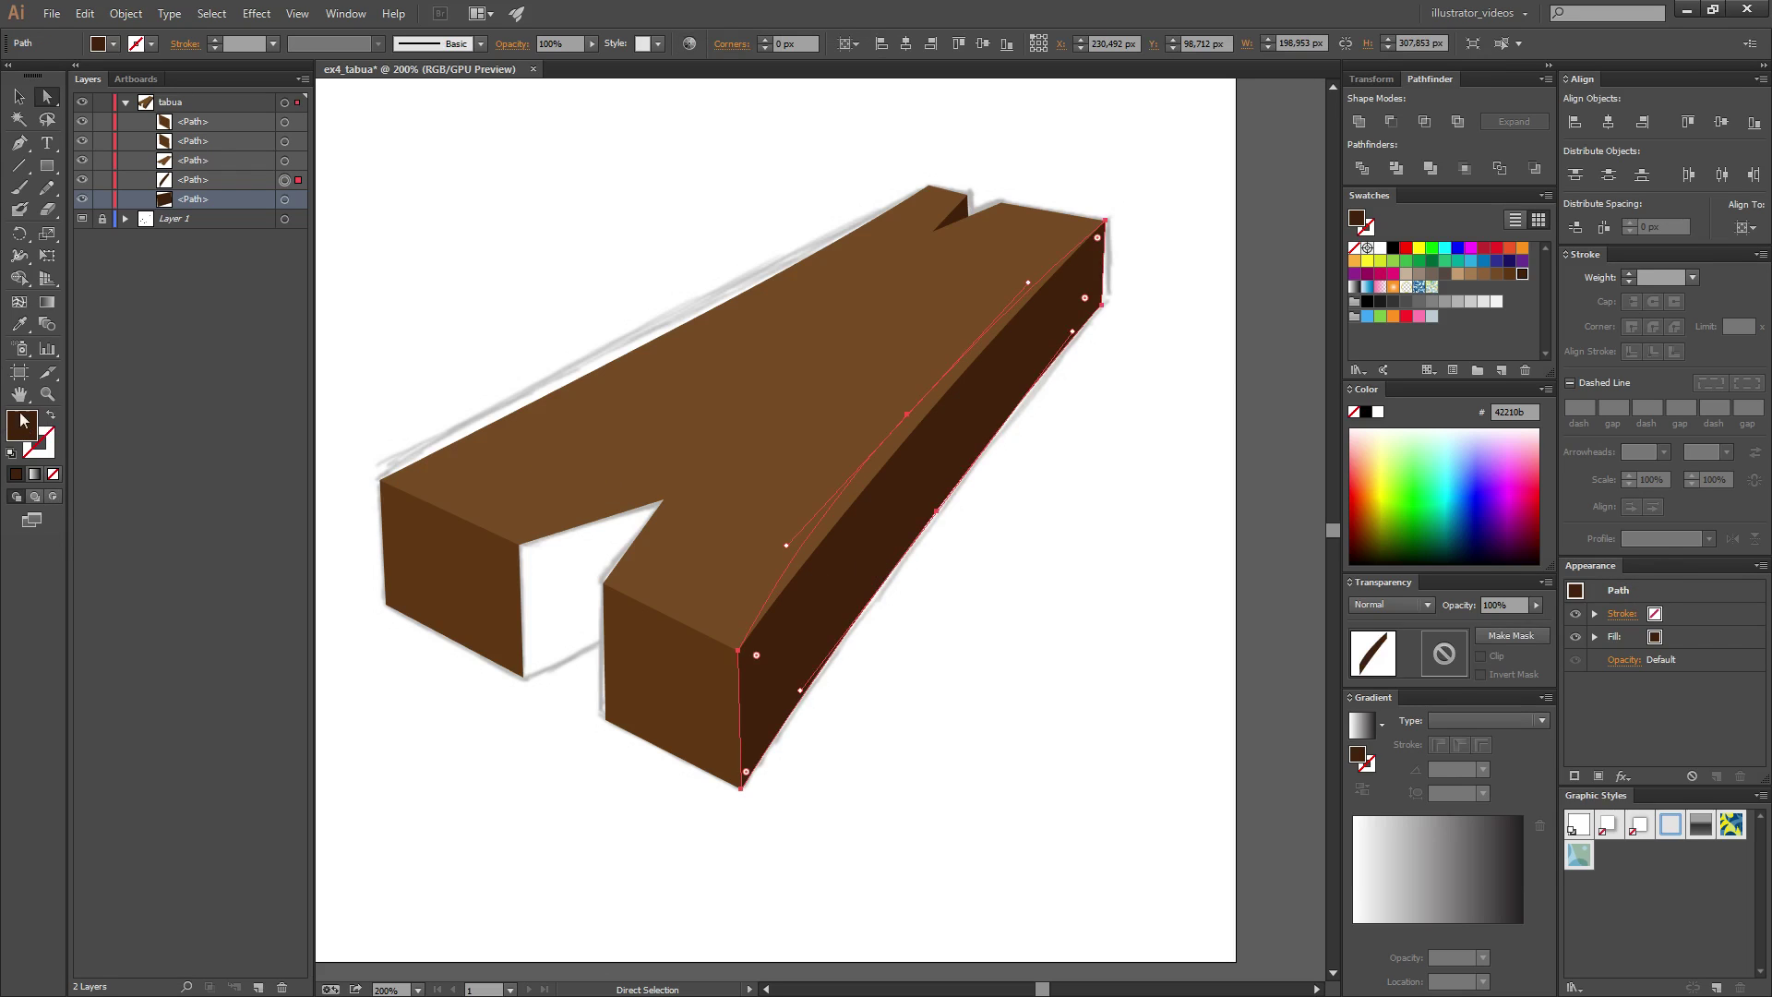
{"action": "left_click", "coordinate": [662, 651]}
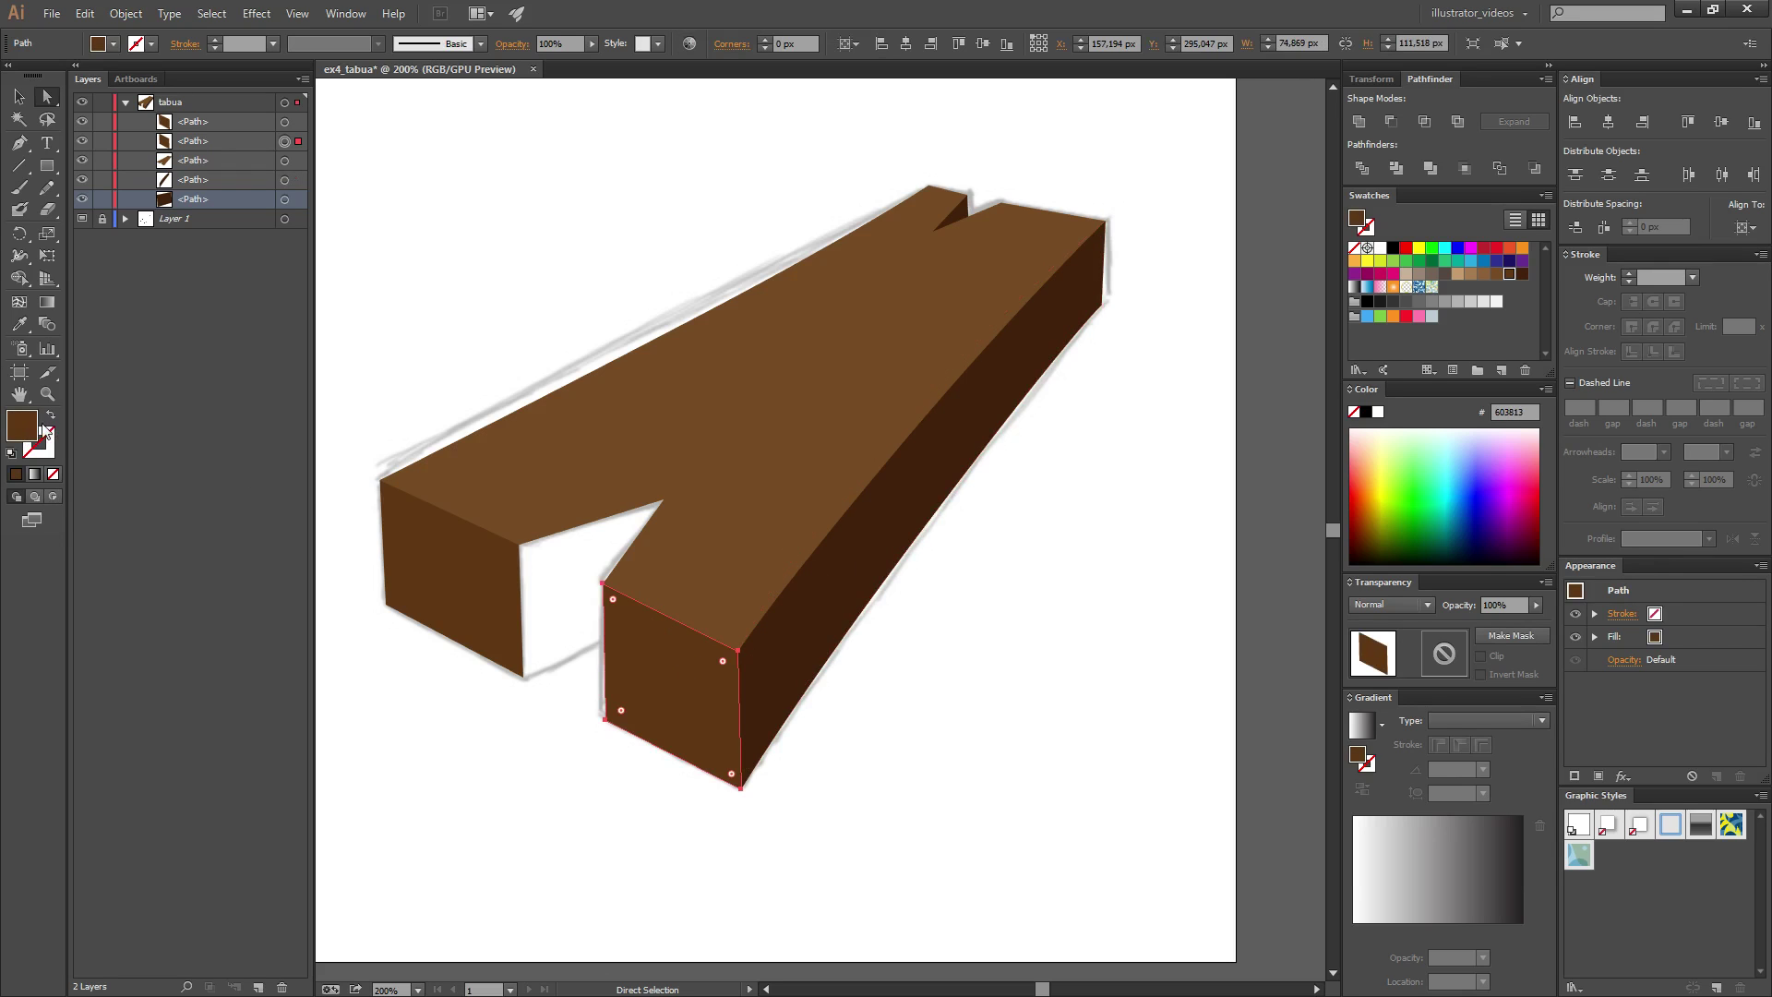
{"action": "left_click", "coordinate": [886, 798]}
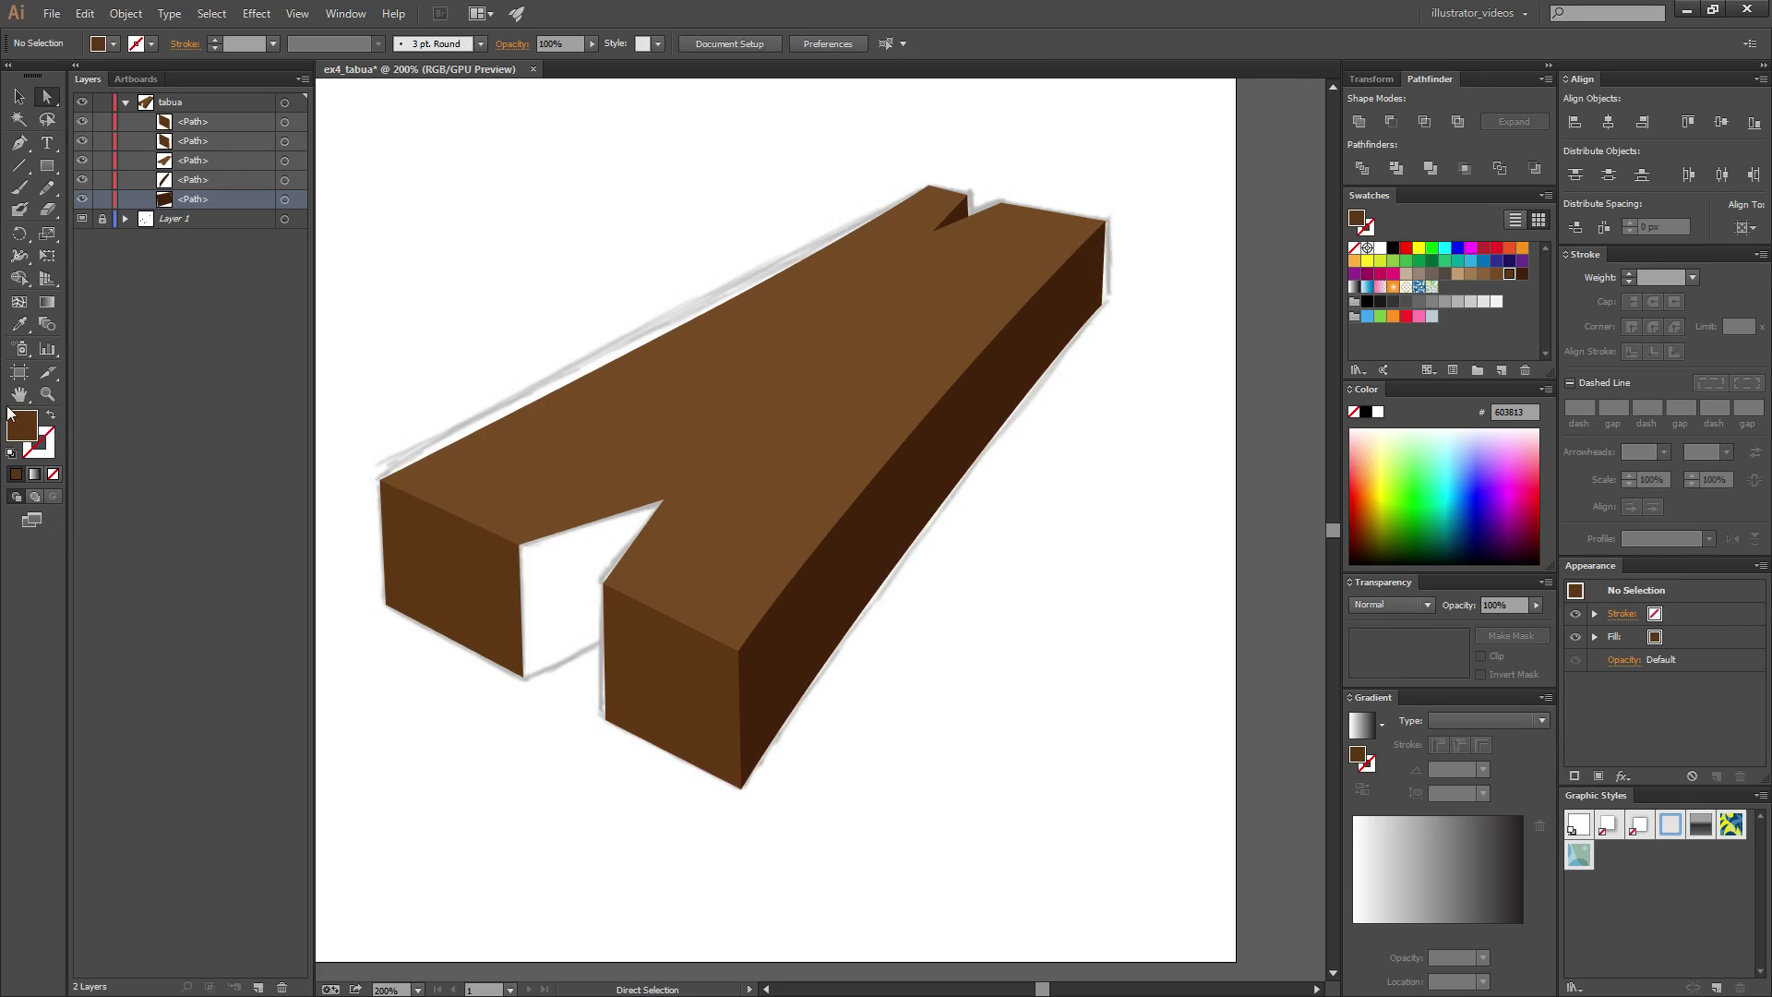
{"action": "left_click", "coordinate": [849, 581]}
{"action": "left_click", "coordinate": [985, 579]}
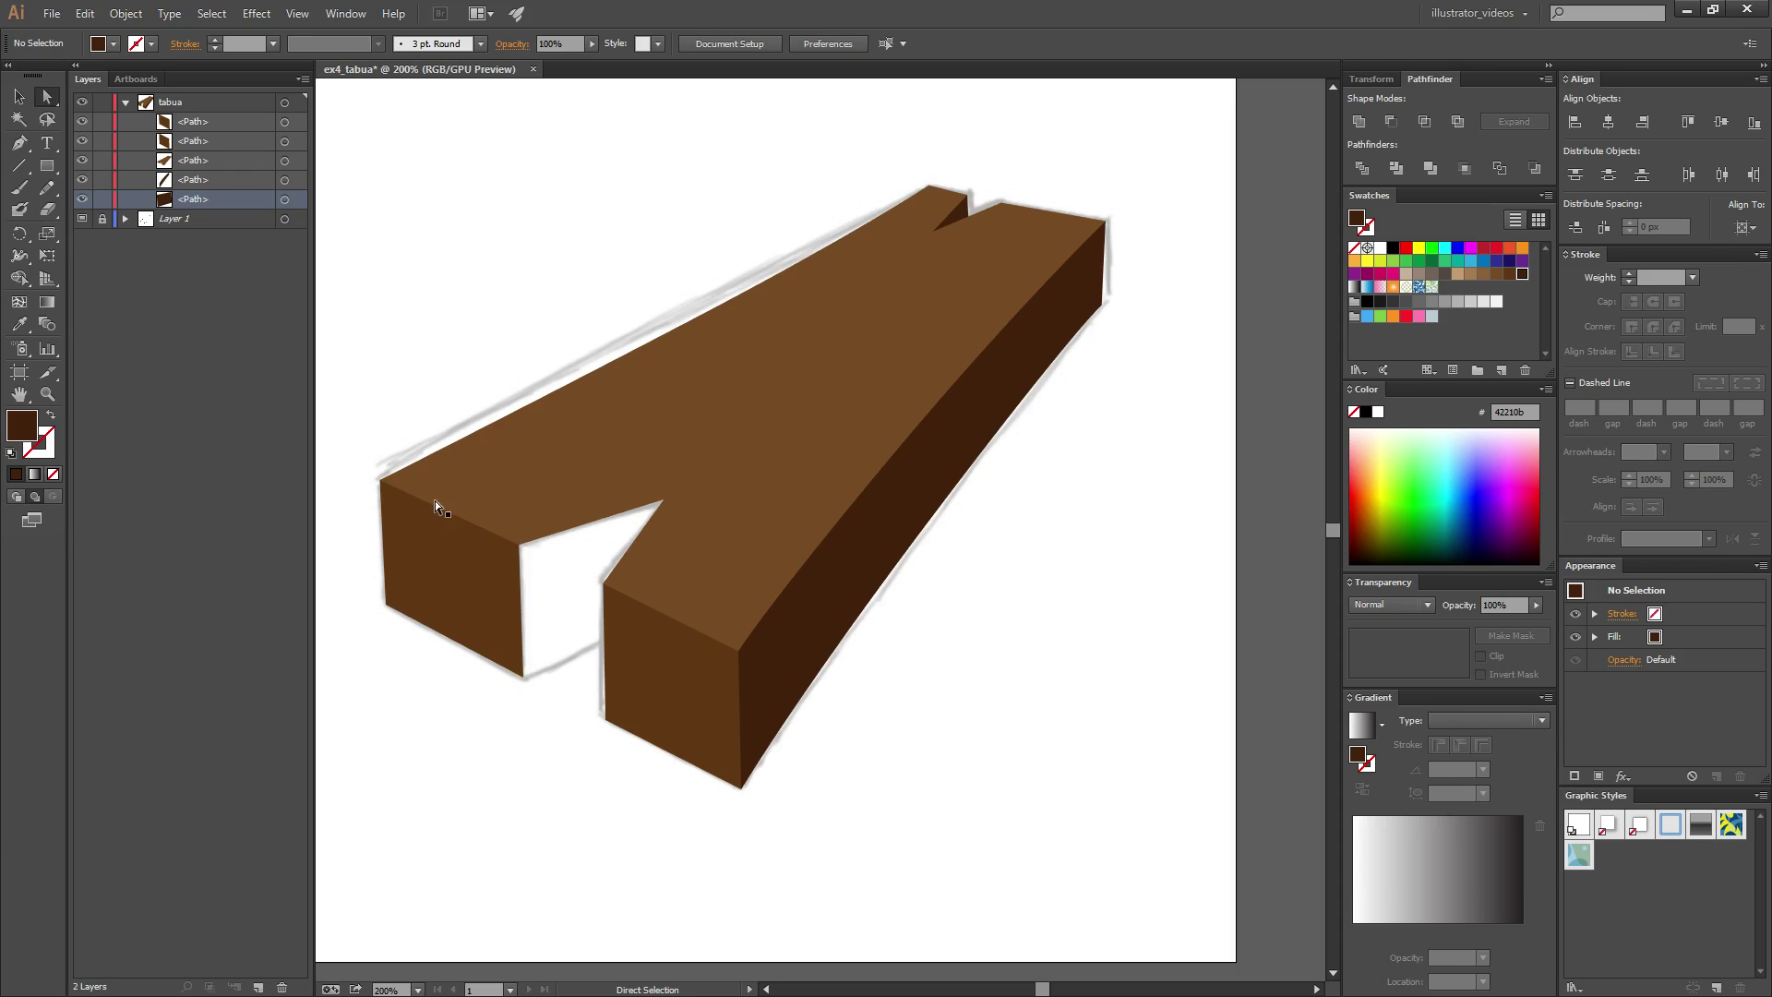
- Draw the curved inner wall of the gap between the prongs as a closed shape
{"action": "key", "text": "p"}
{"action": "left_click", "coordinate": [519, 545]}
{"action": "left_click", "coordinate": [523, 677]}
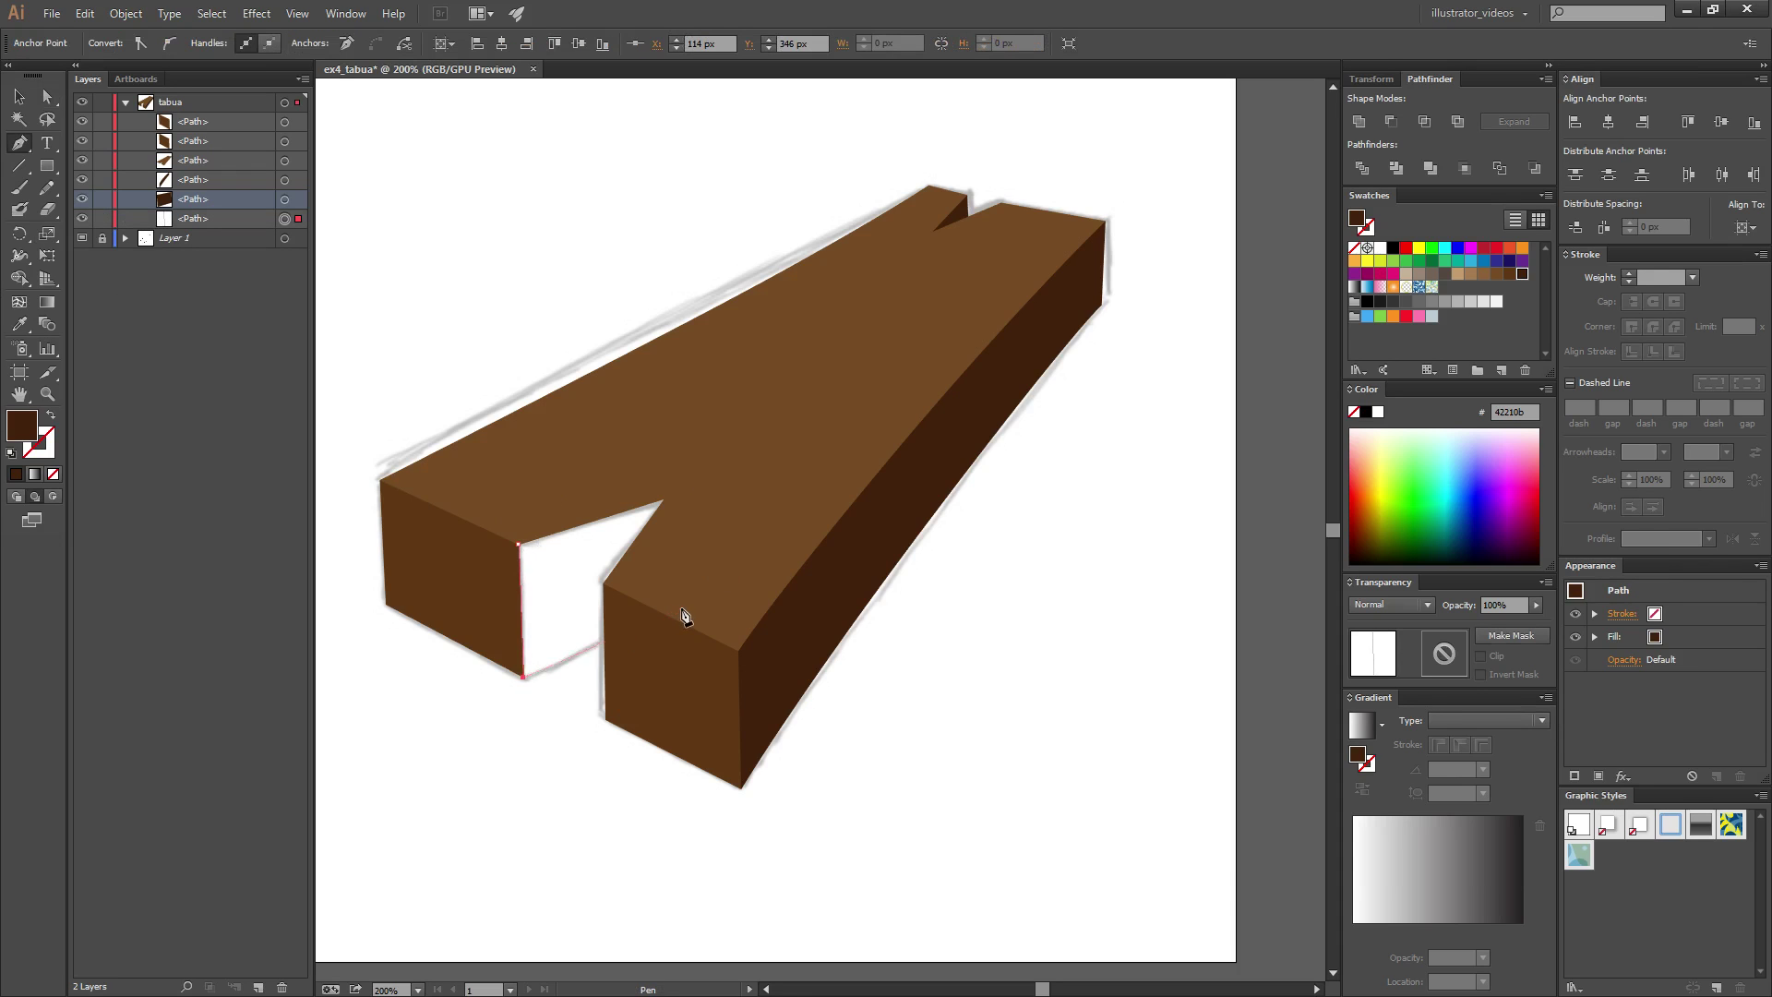
{"action": "left_click_drag", "start_coordinate": [680, 607], "coordinate": [706, 459]}
{"action": "left_click", "coordinate": [567, 486]}
{"action": "left_click", "coordinate": [518, 545]}
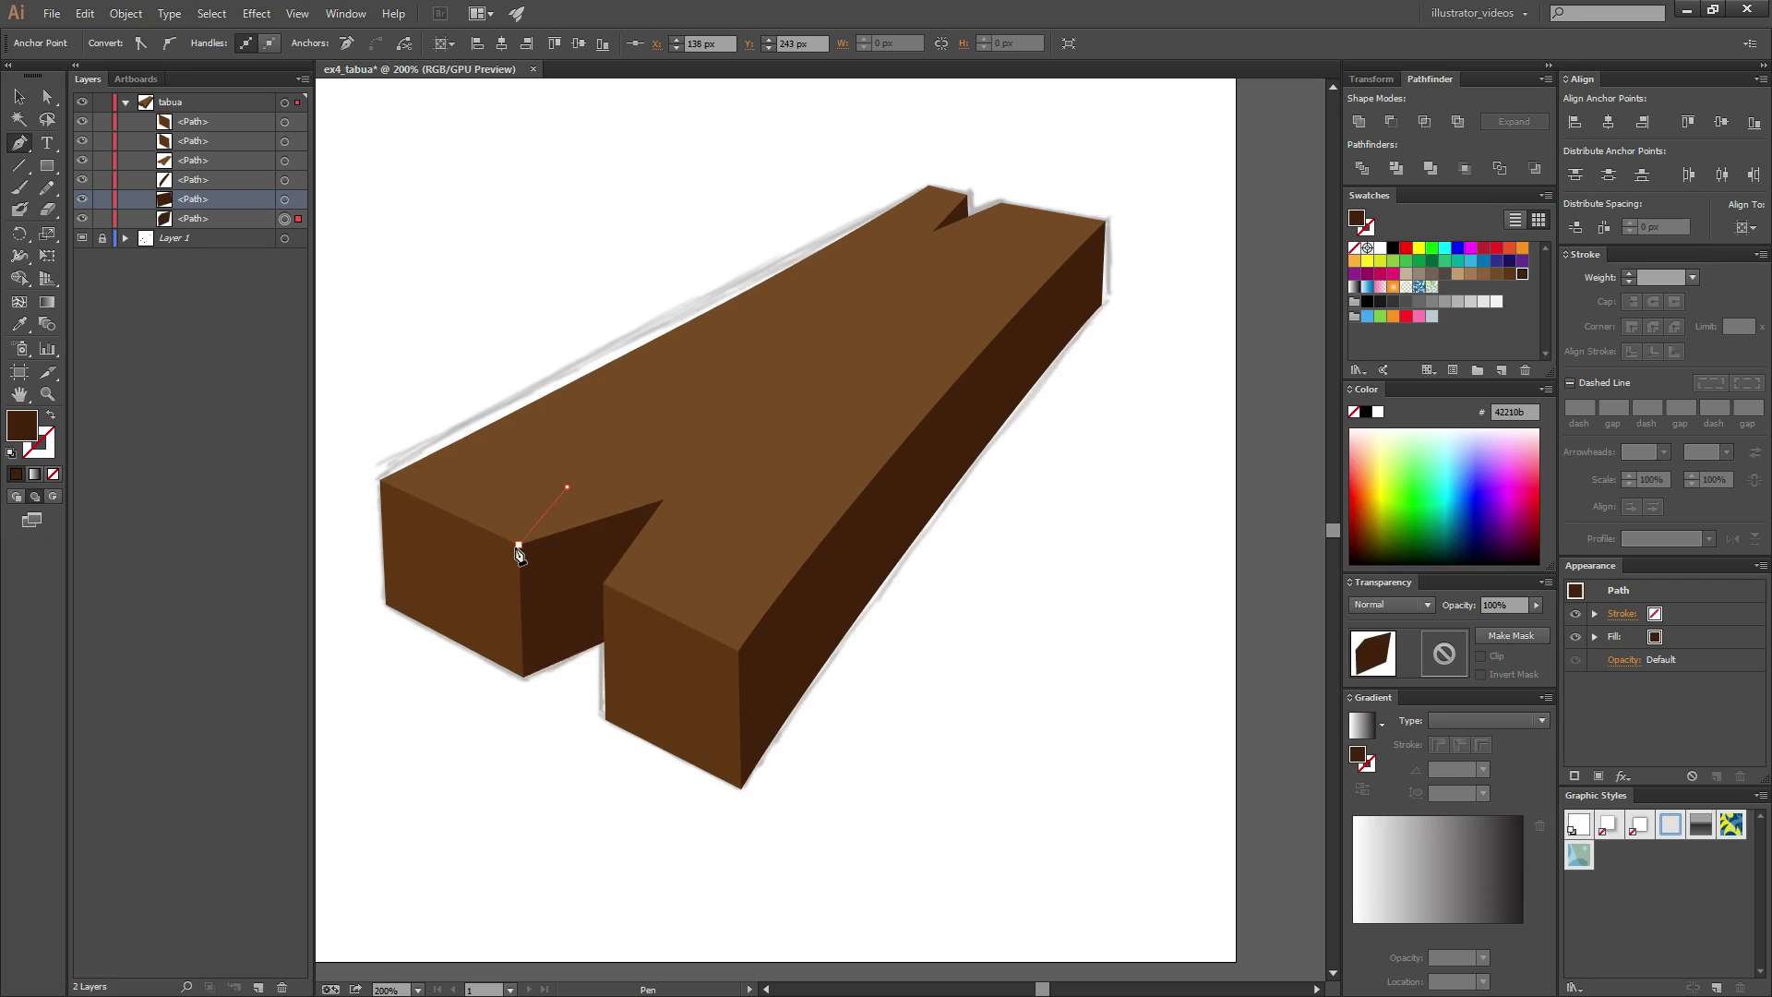
{"action": "left_click", "coordinate": [47, 96]}
{"action": "left_click", "coordinate": [513, 282]}
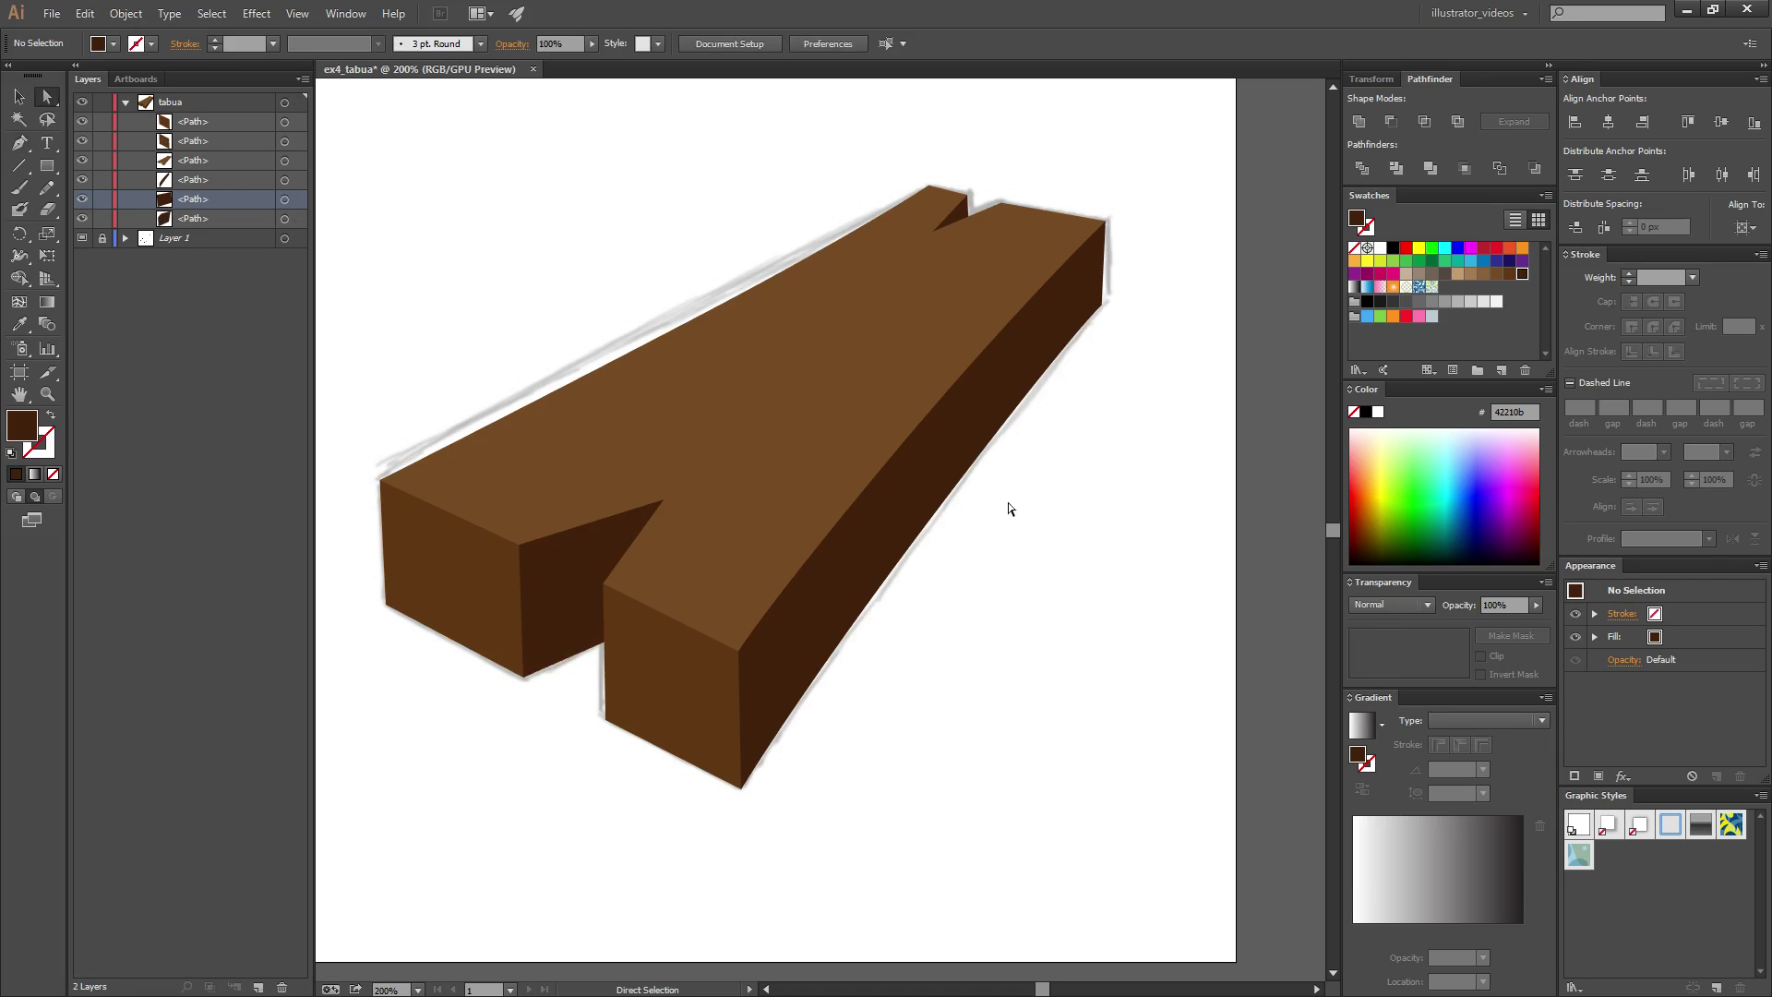
- Collapse the tabua layer and hide the grey sketch on Layer 1
{"action": "scroll", "coordinate": [813, 534], "scroll_direction": "down", "scroll_amount": 1}
{"action": "scroll", "coordinate": [812, 535], "scroll_direction": "down", "scroll_amount": 1}
{"action": "scroll", "coordinate": [812, 534], "scroll_direction": "up", "scroll_amount": 1}
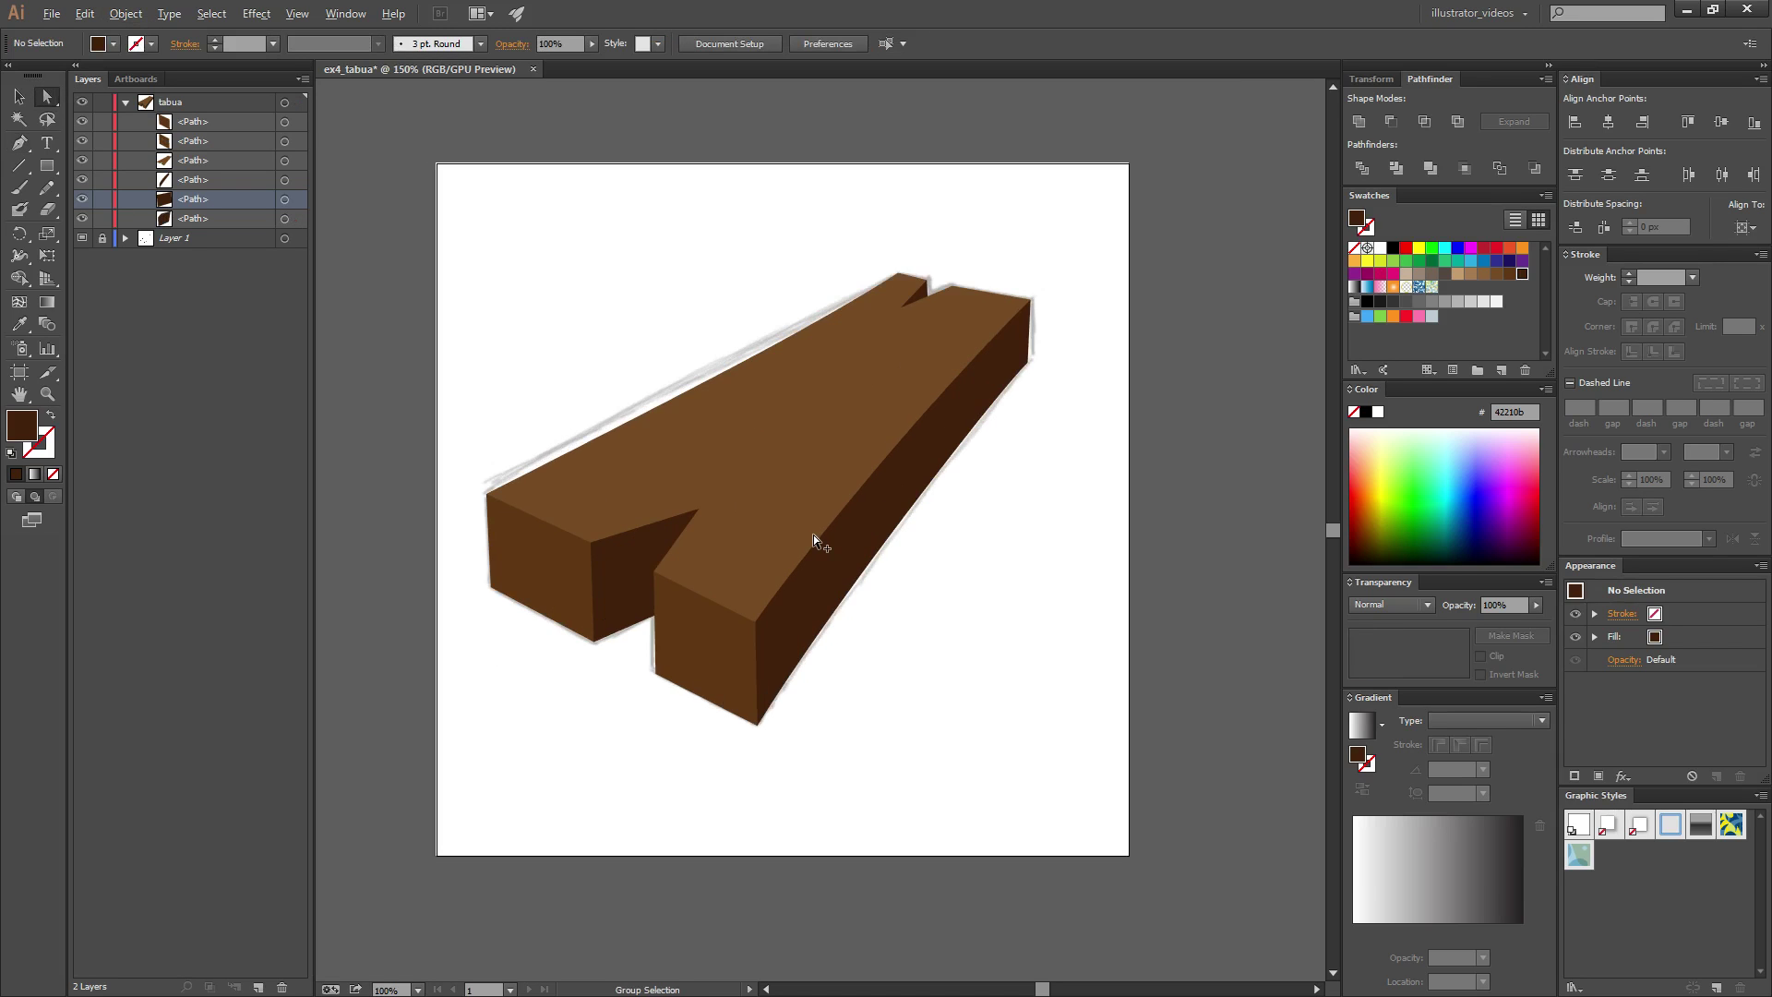
{"action": "left_click", "coordinate": [125, 102]}
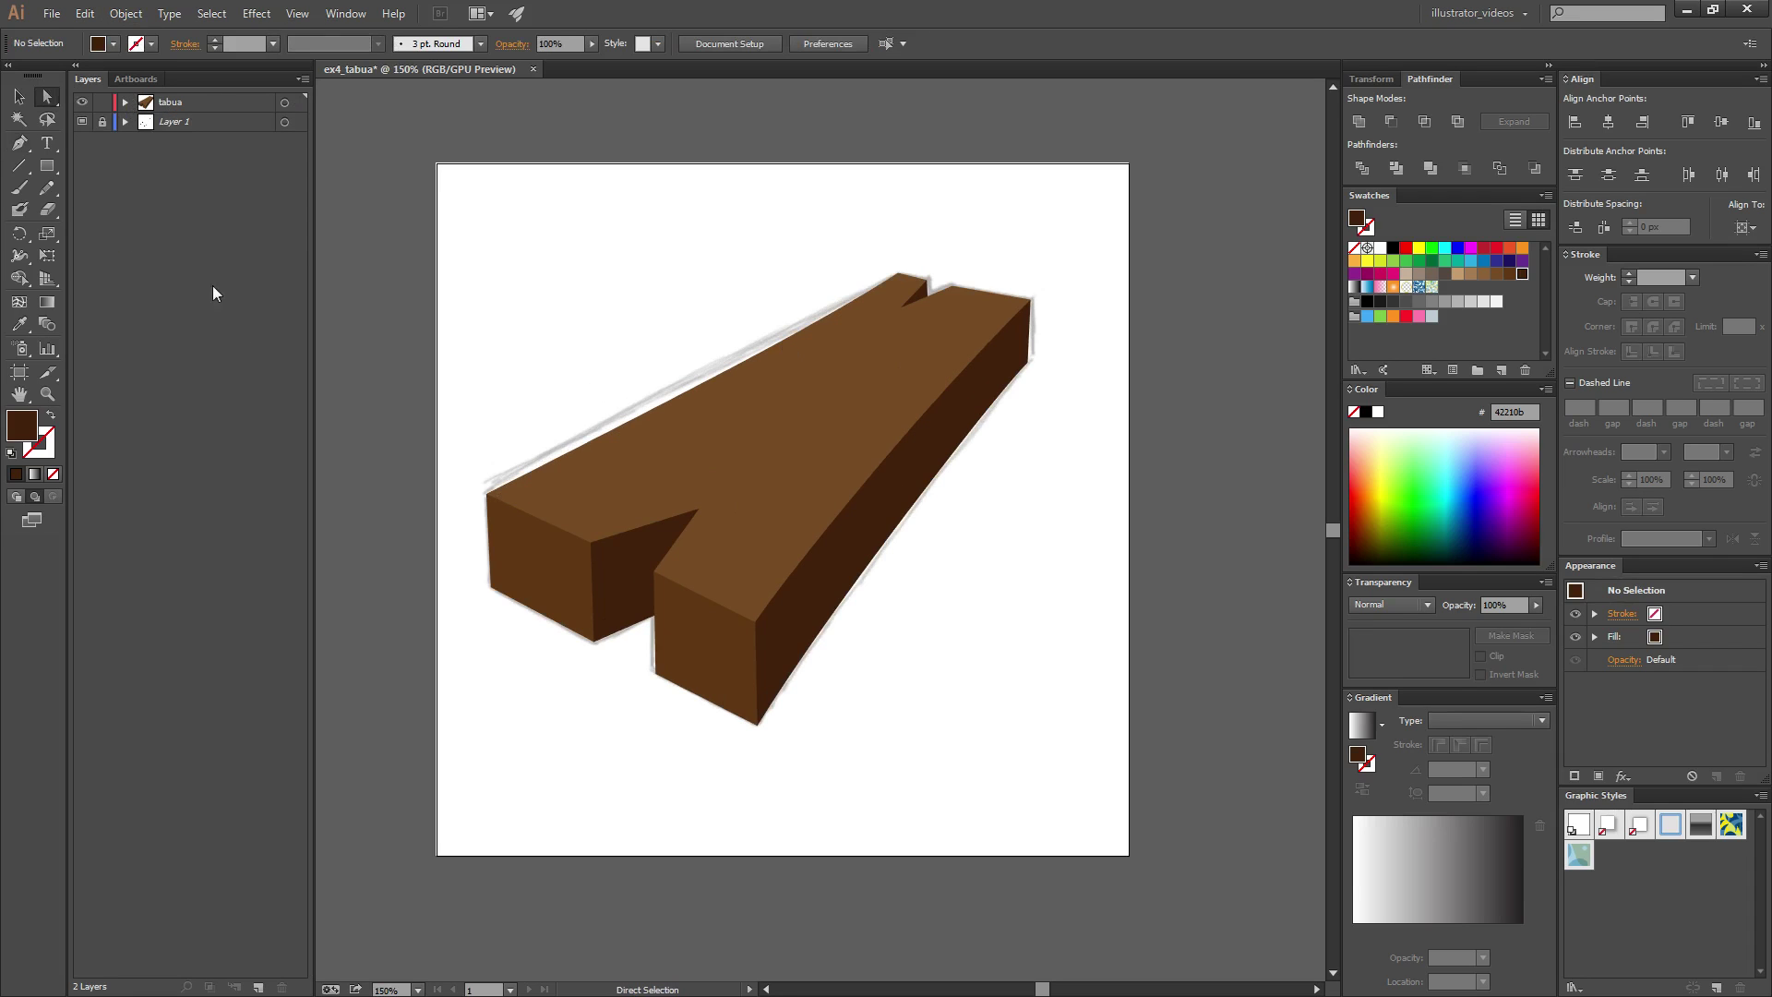
{"action": "left_click", "coordinate": [81, 122]}
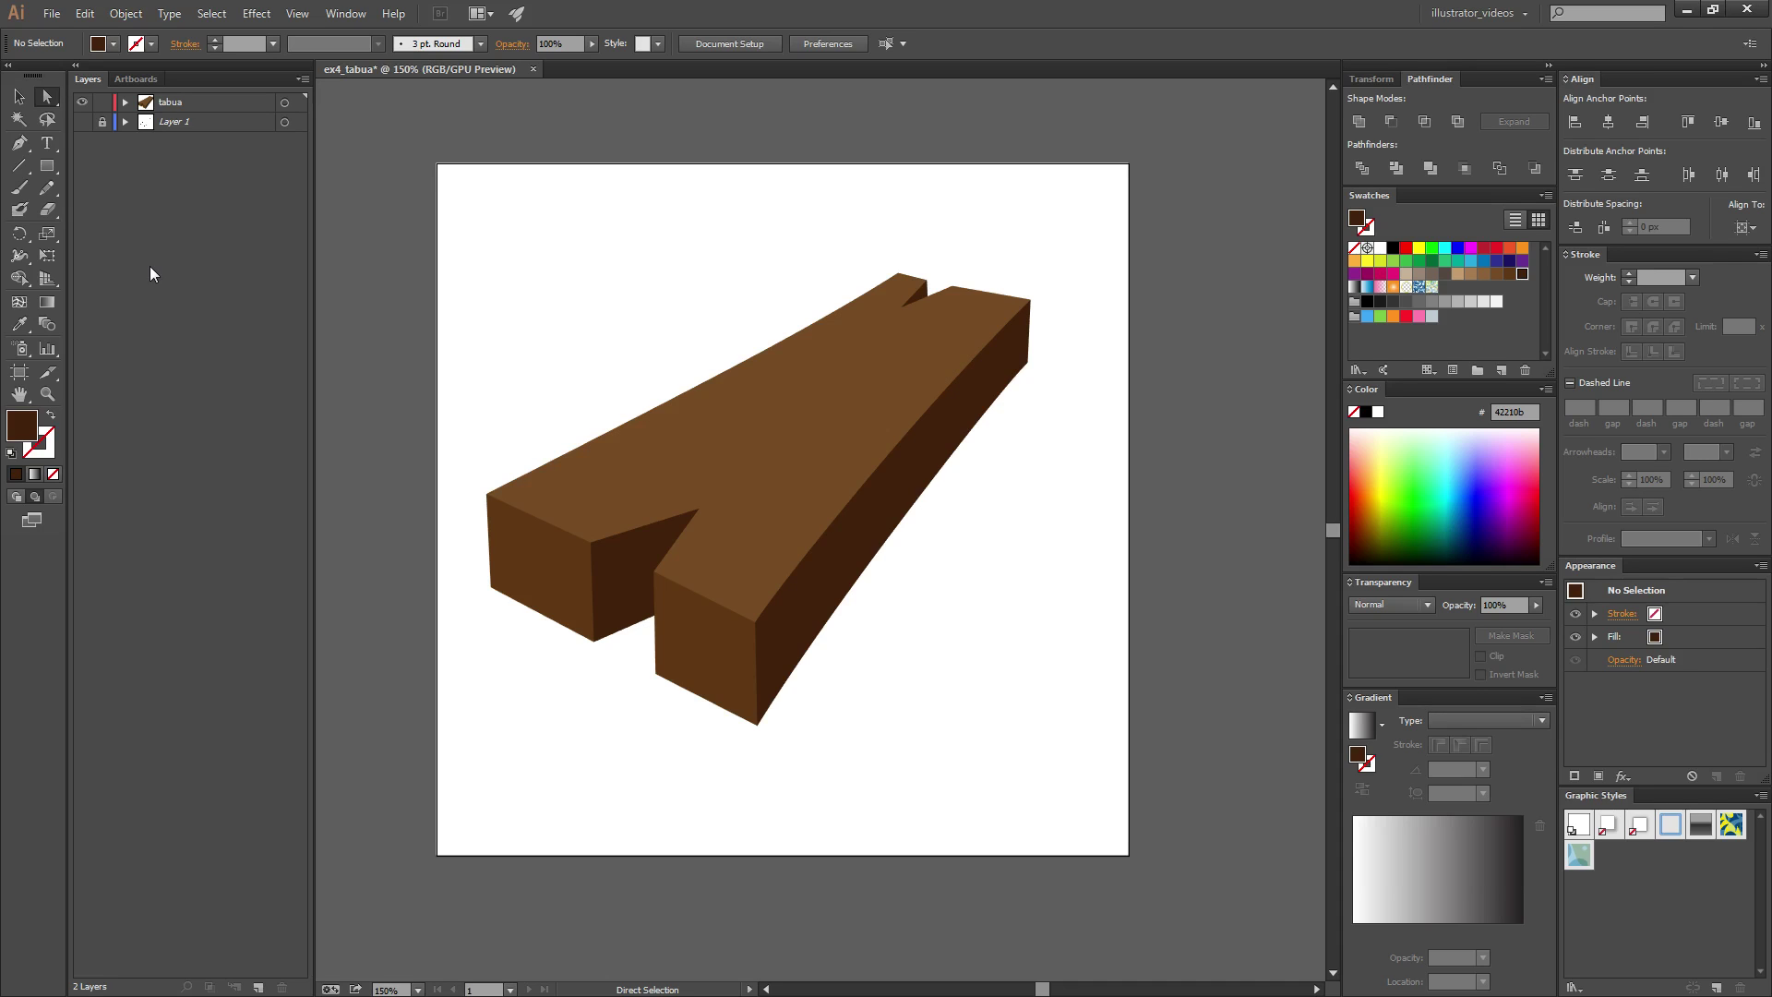
- Draw a narrow strip along the plank's top-left edge and down the front end face
{"action": "scroll", "coordinate": [597, 407], "scroll_direction": "up", "scroll_amount": 2}
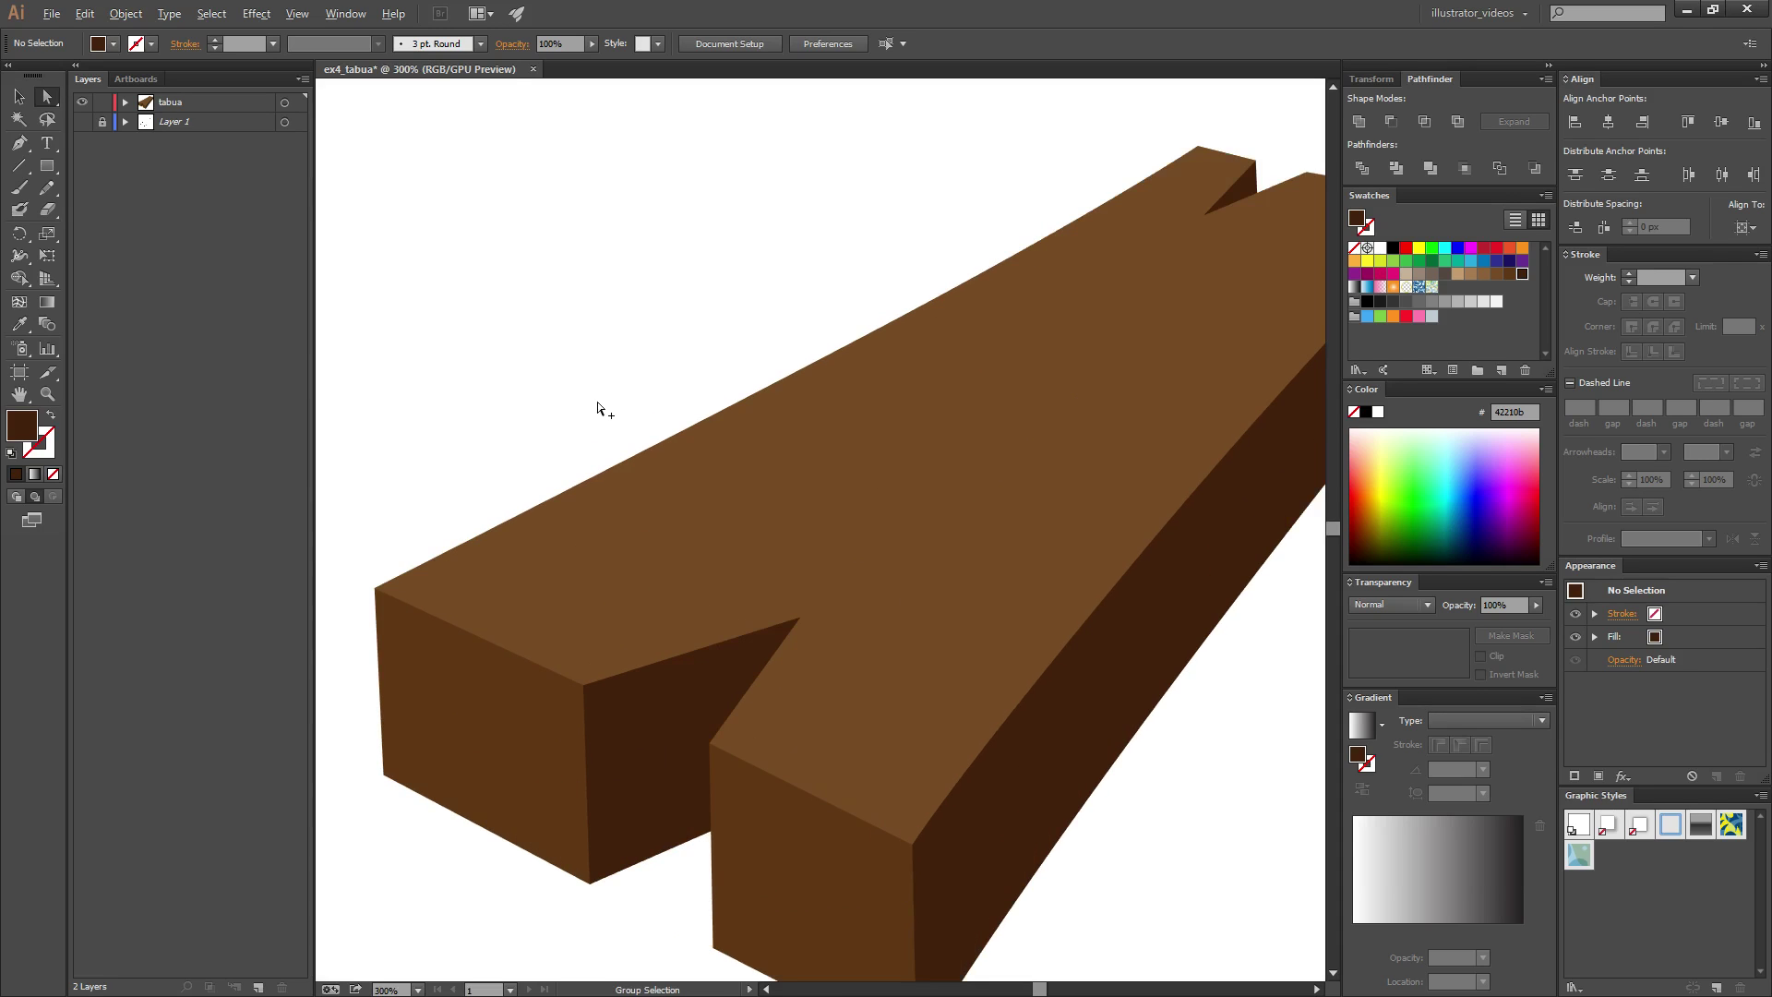
{"action": "left_click", "coordinate": [28, 146]}
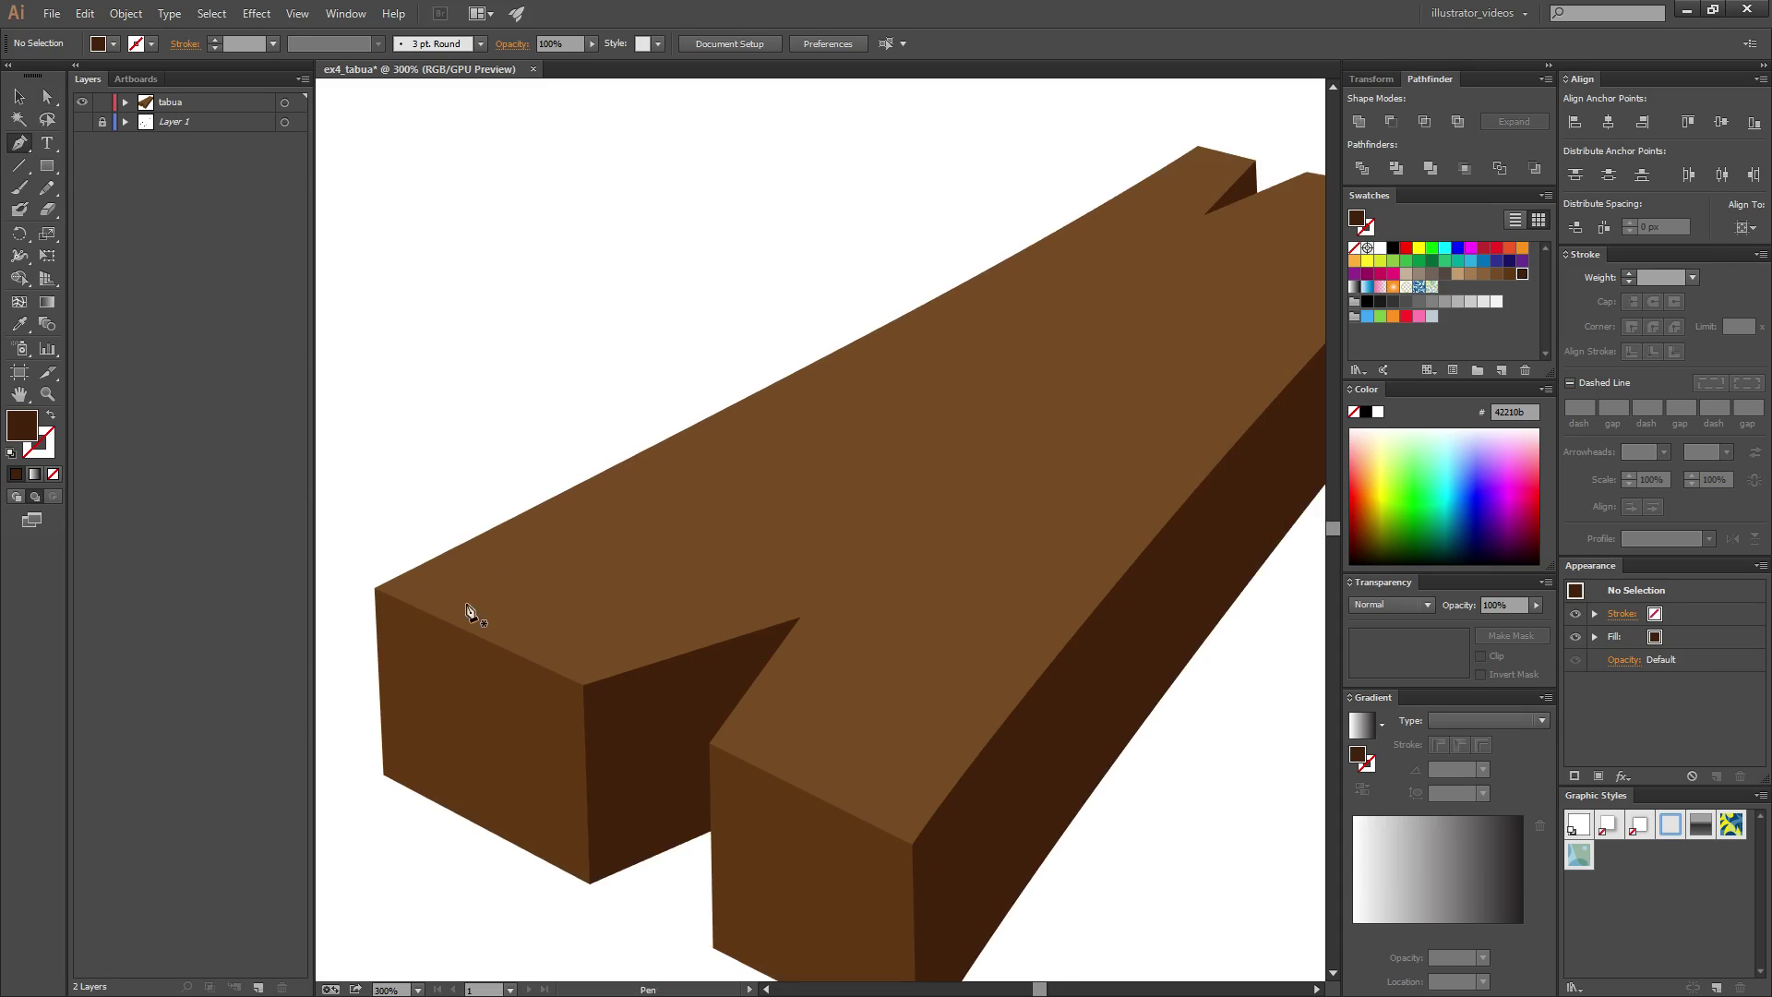
{"action": "left_click", "coordinate": [412, 789]}
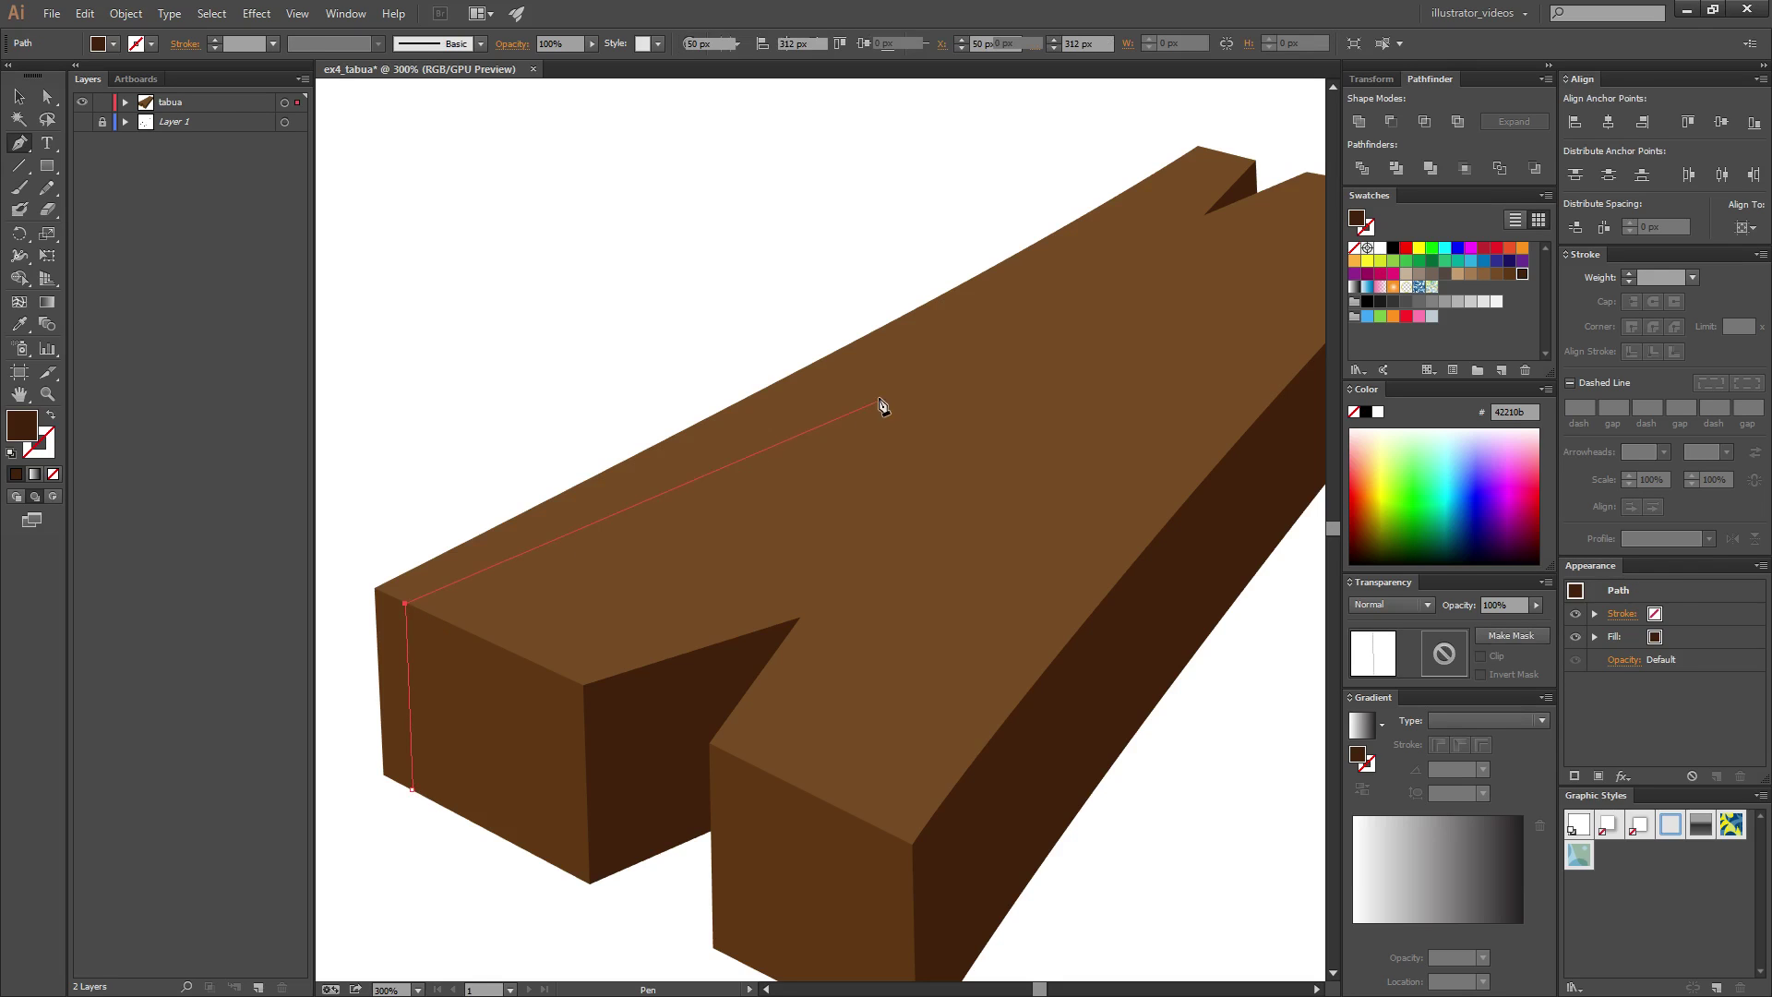
{"action": "key", "text": "ctrl+z"}
{"action": "left_click", "coordinate": [1210, 150]}
{"action": "left_click", "coordinate": [1219, 164]}
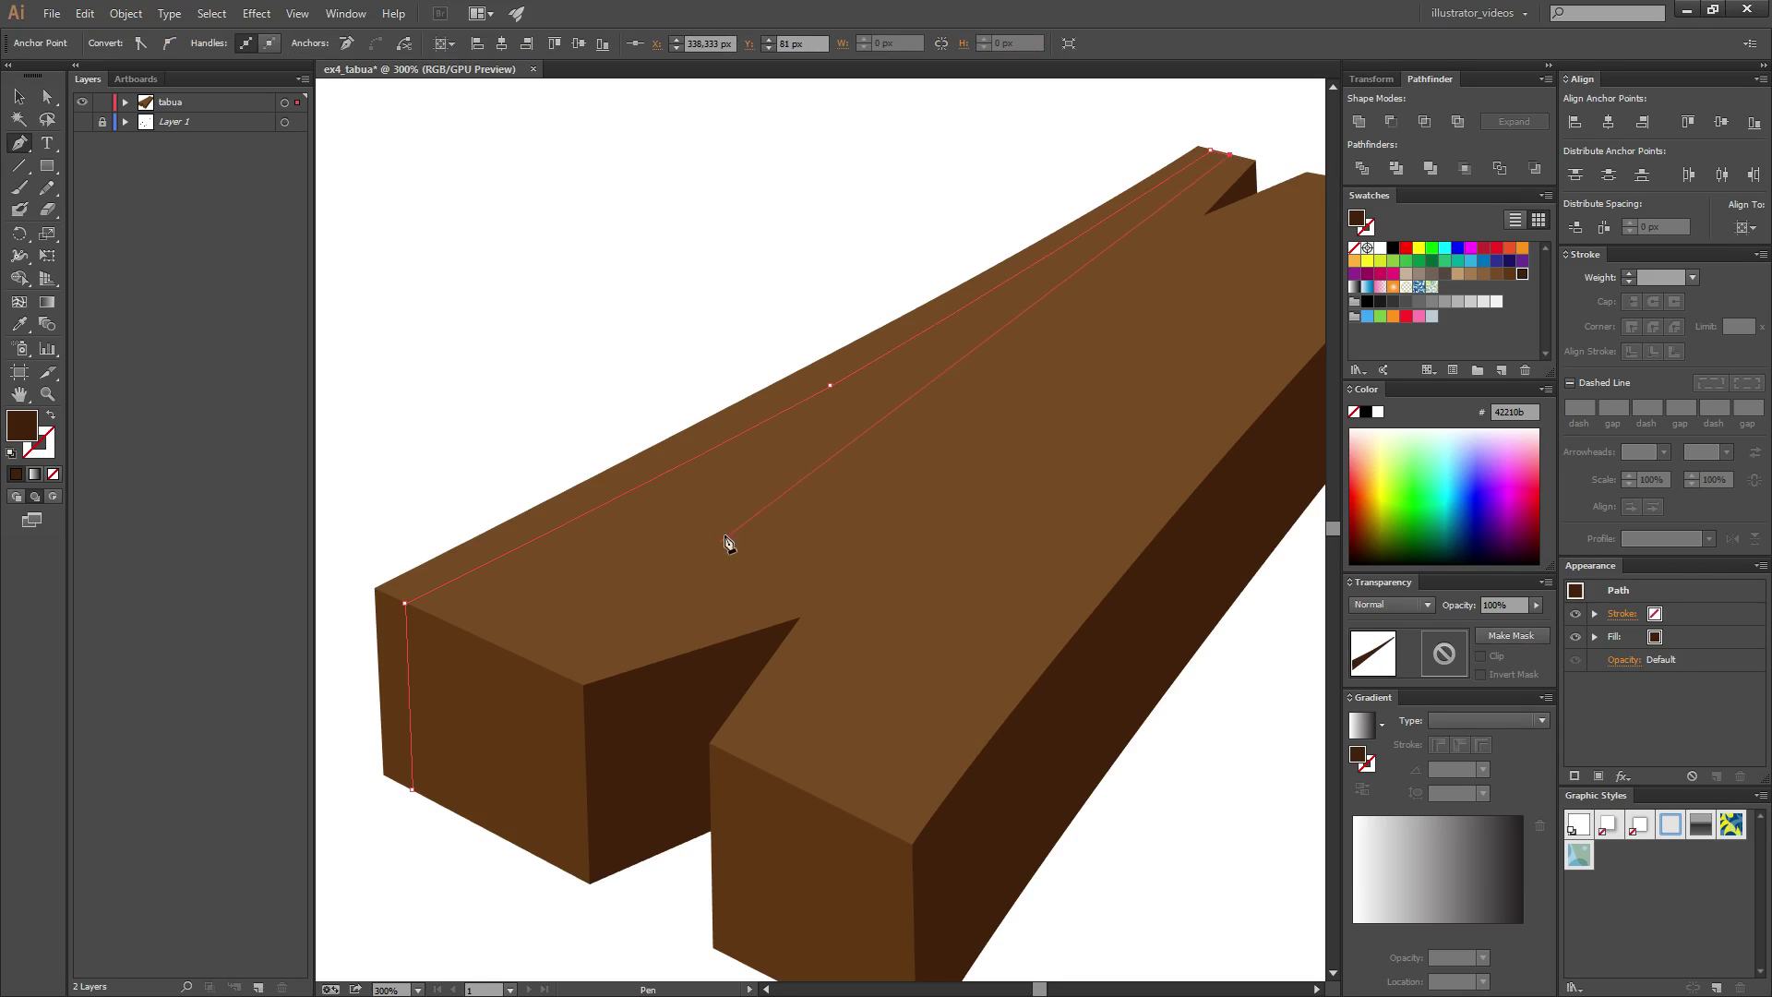
{"action": "left_click_drag", "start_coordinate": [770, 444], "coordinate": [610, 523]}
{"action": "left_click", "coordinate": [441, 620]}
{"action": "left_click", "coordinate": [443, 809]}
{"action": "left_click", "coordinate": [413, 790]}
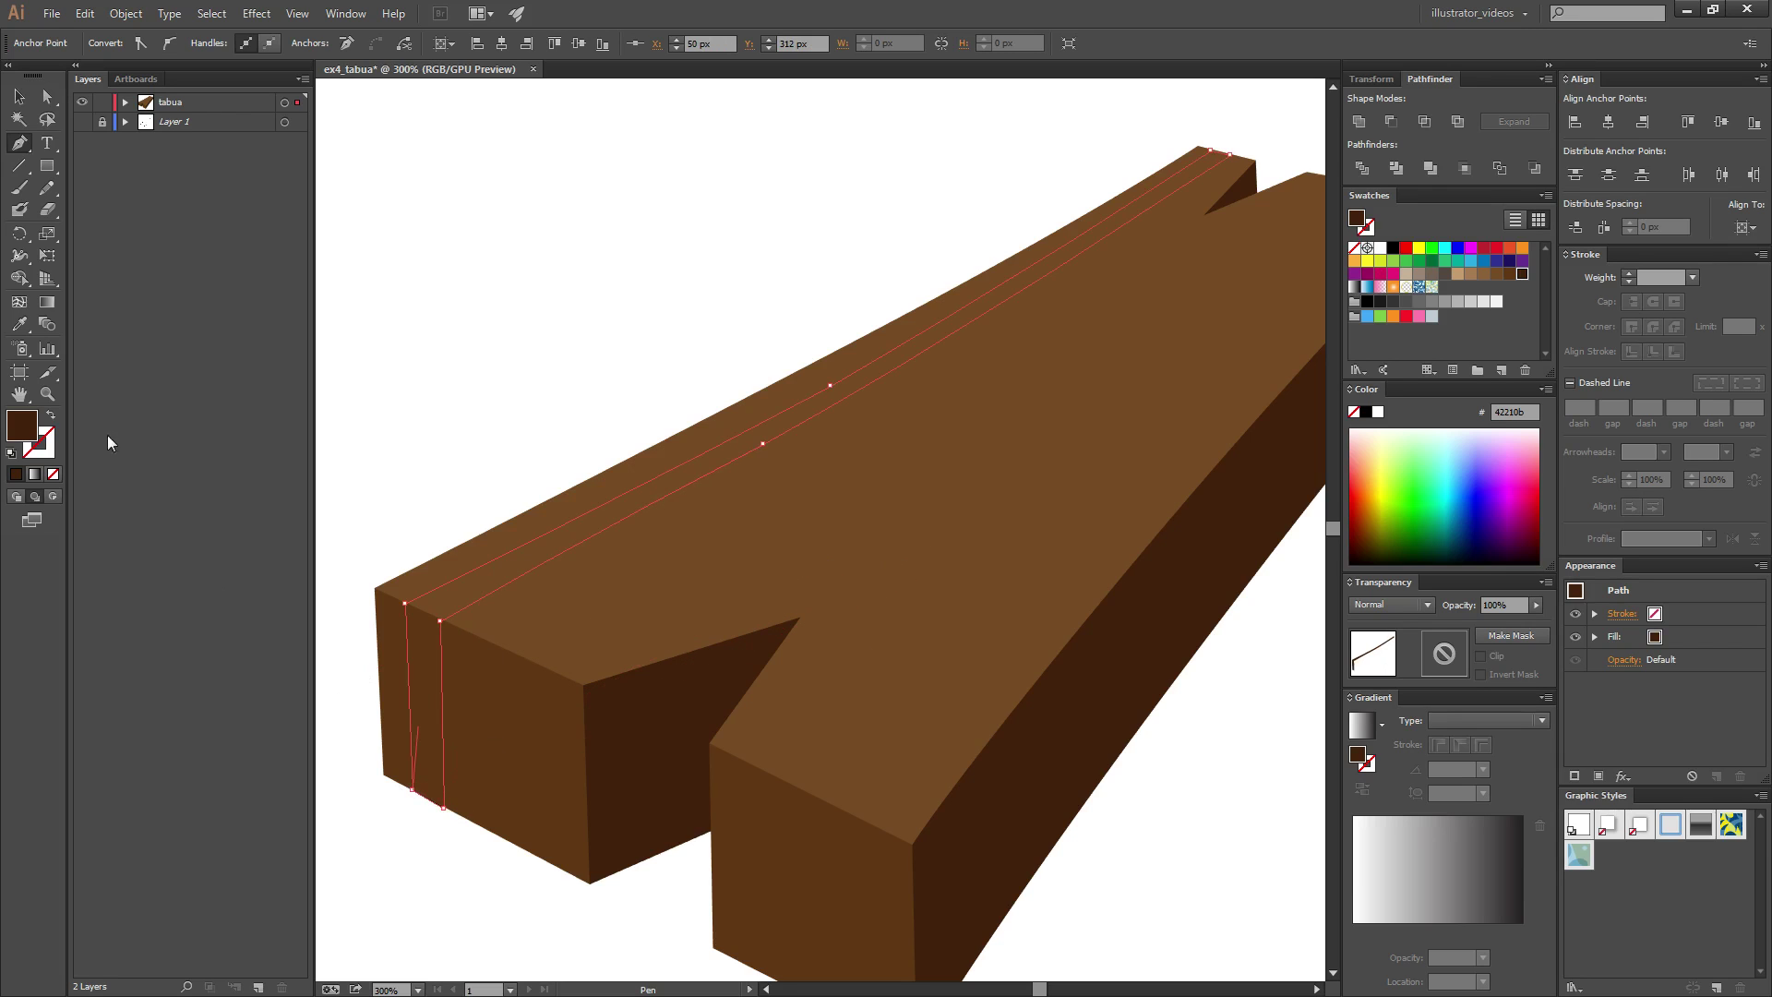
{"action": "left_click", "coordinate": [47, 96]}
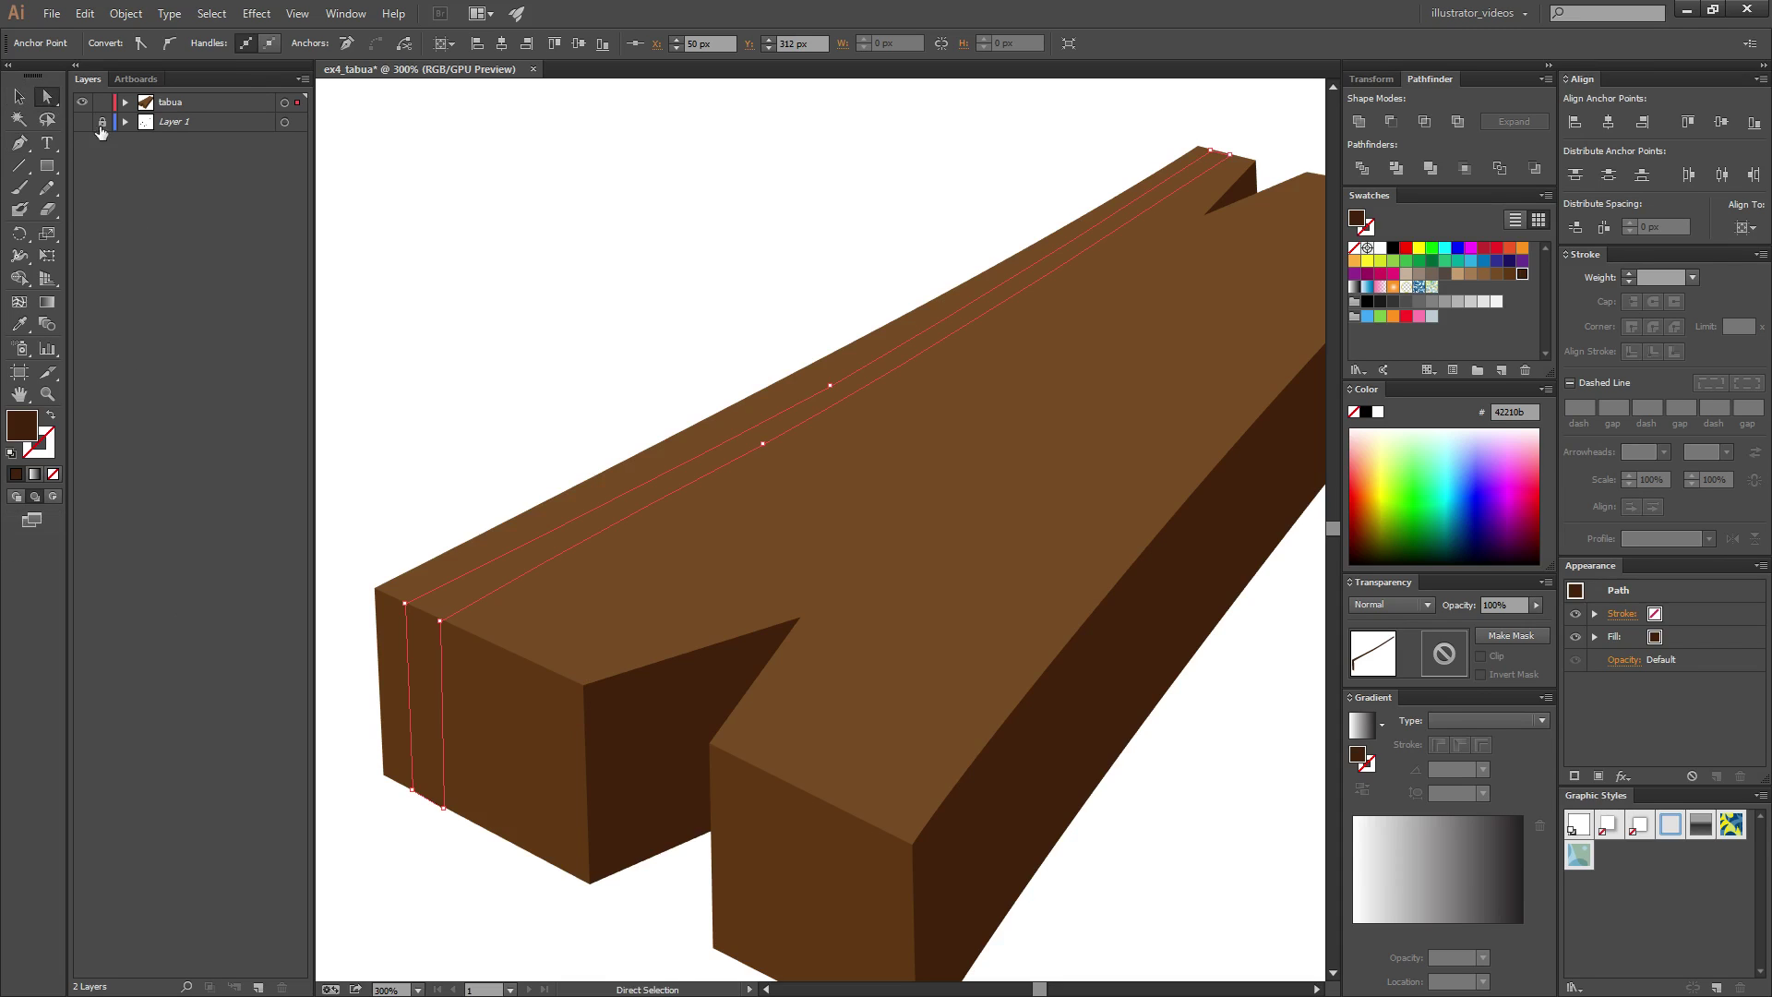
- Move the new strip path to the top of the tabua layer's stack and zoom out
{"action": "left_click", "coordinate": [125, 103]}
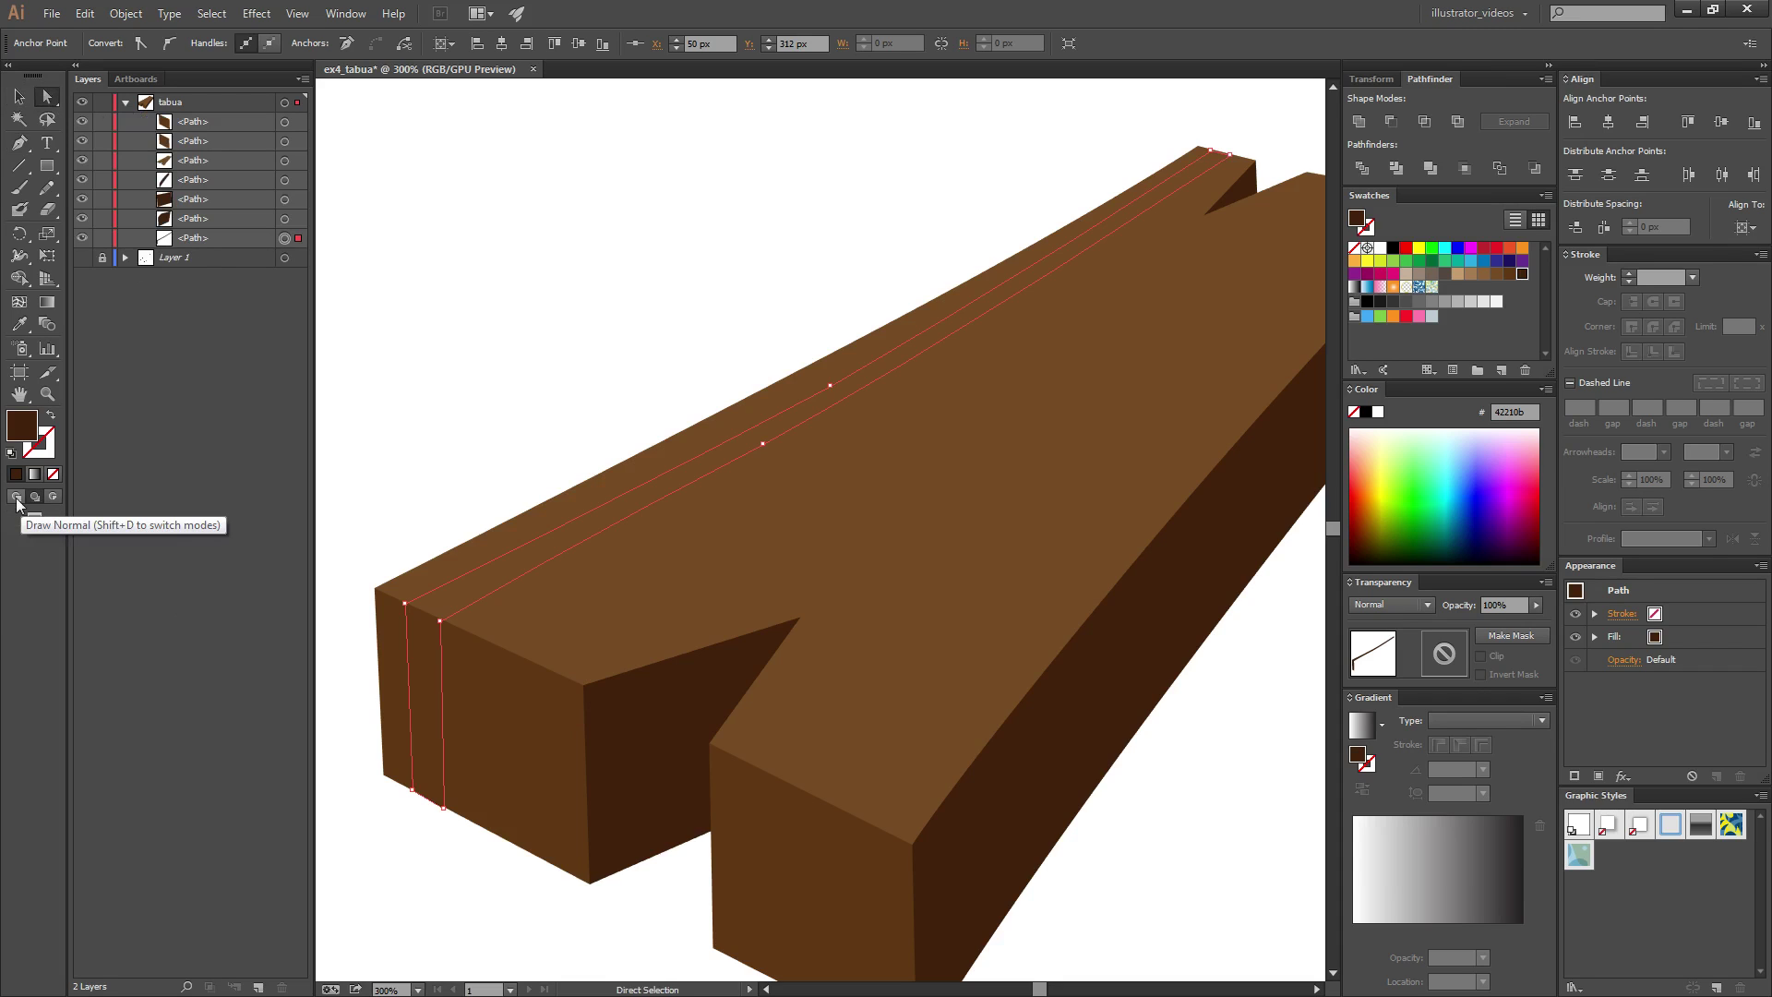
{"action": "left_click_drag", "start_coordinate": [194, 238], "coordinate": [189, 112]}
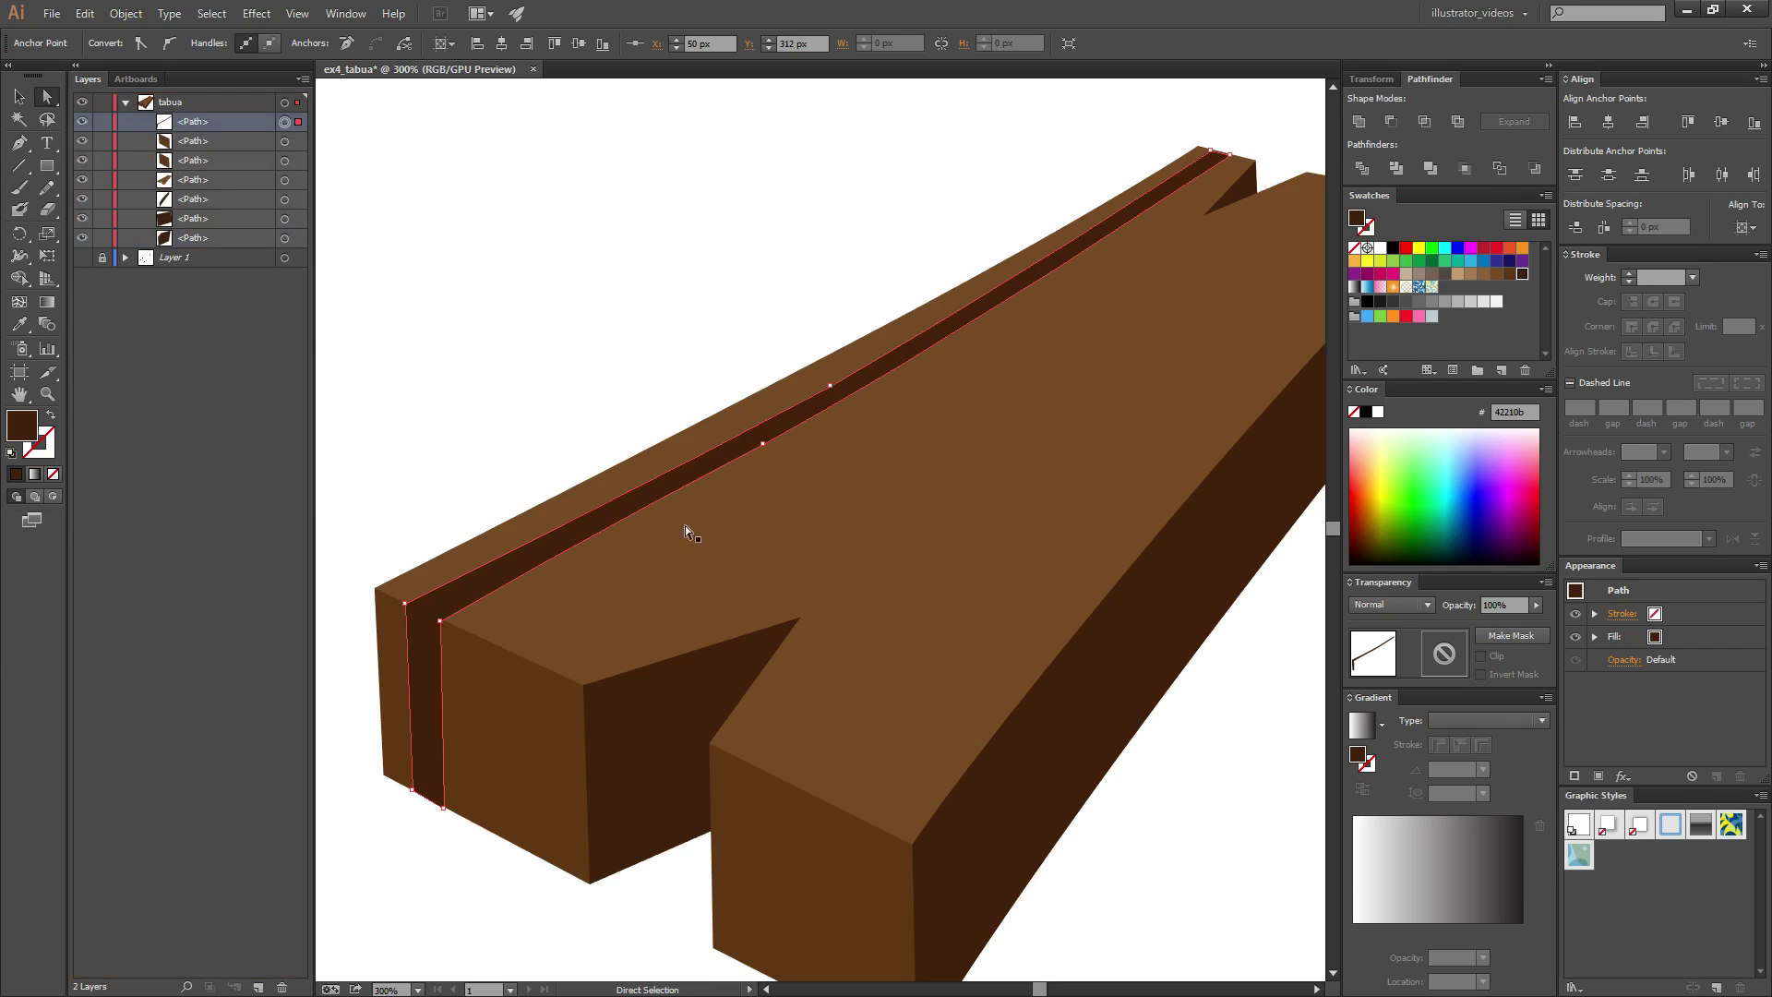
{"action": "key", "text": "ctrl+minus"}
{"action": "key", "text": "ctrl+minus"}
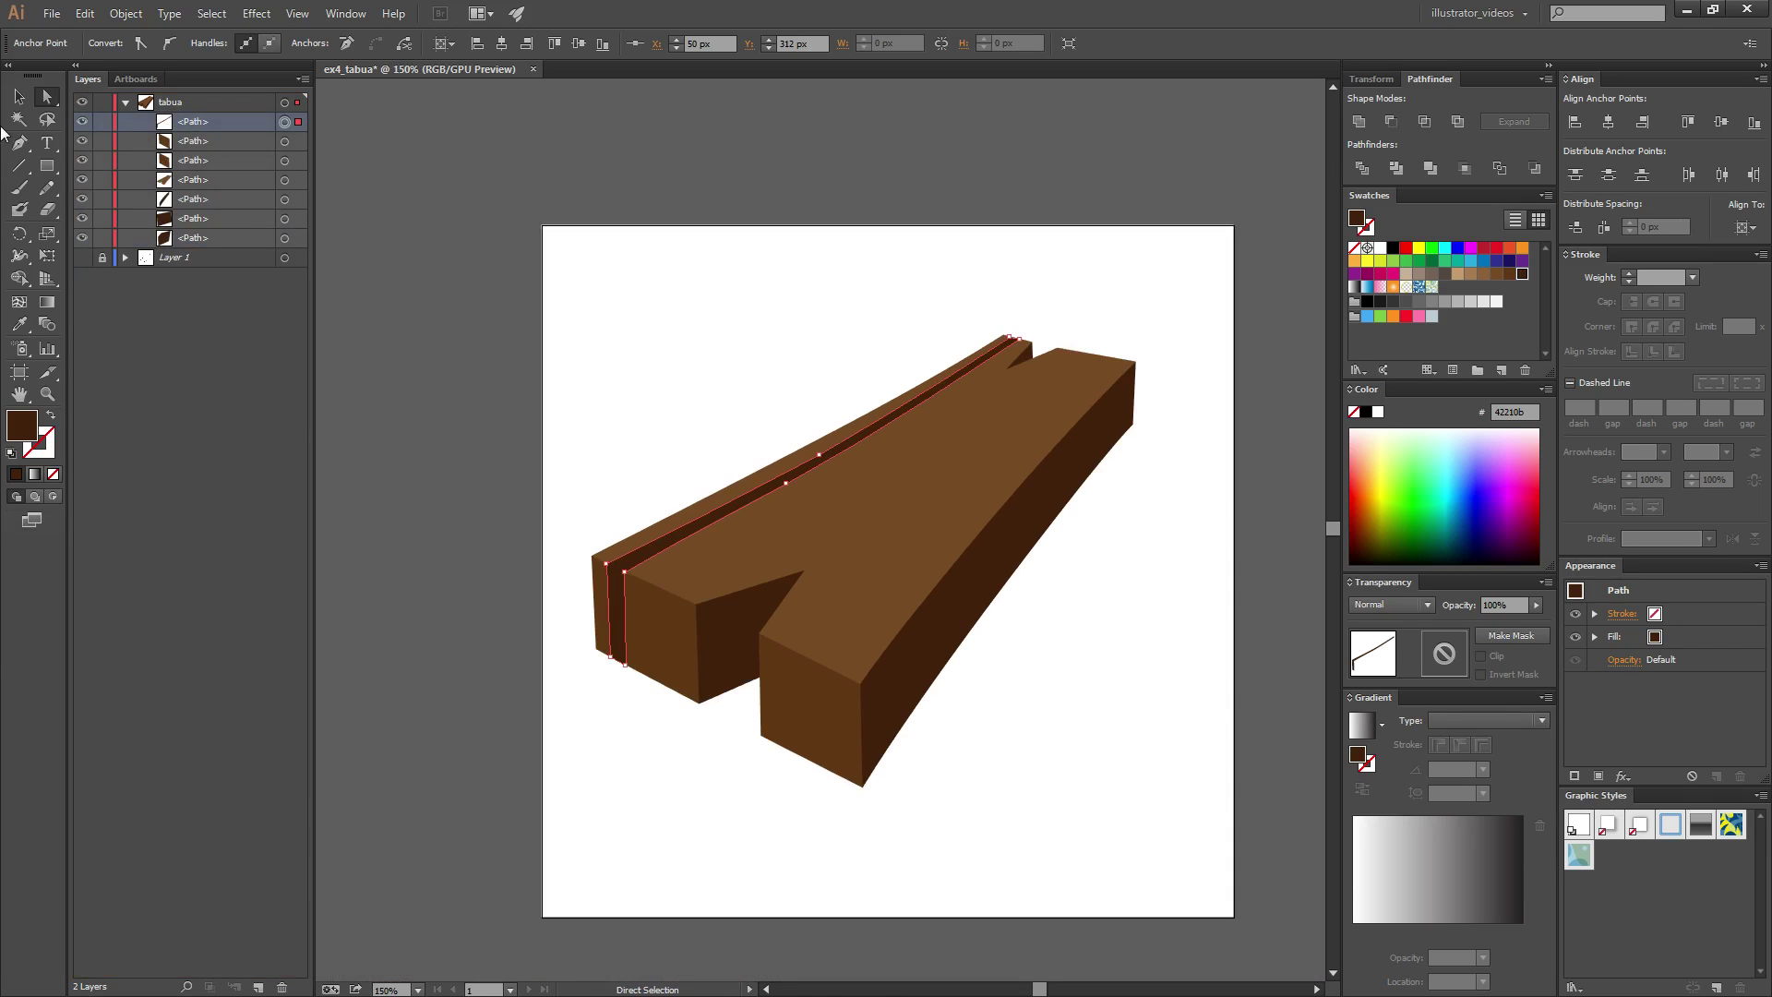
- Fill the thin strip path along the plank's top with white
{"action": "left_click", "coordinate": [712, 343]}
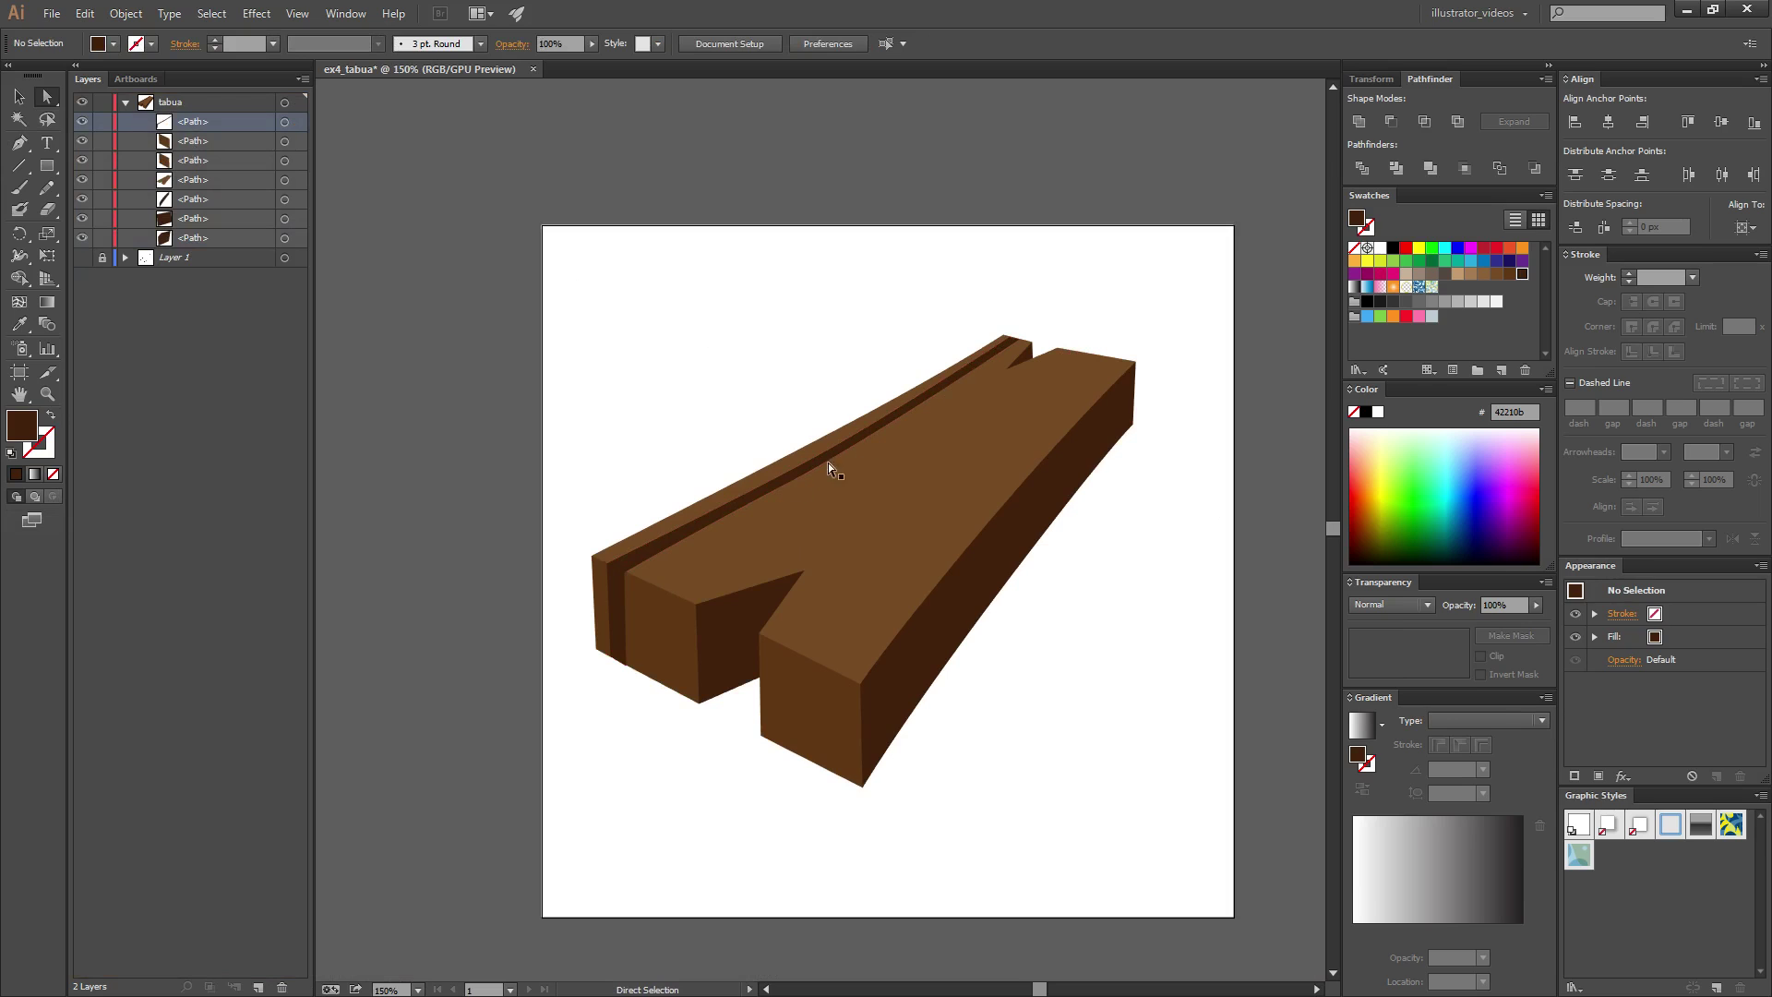
{"action": "left_click", "coordinate": [777, 486]}
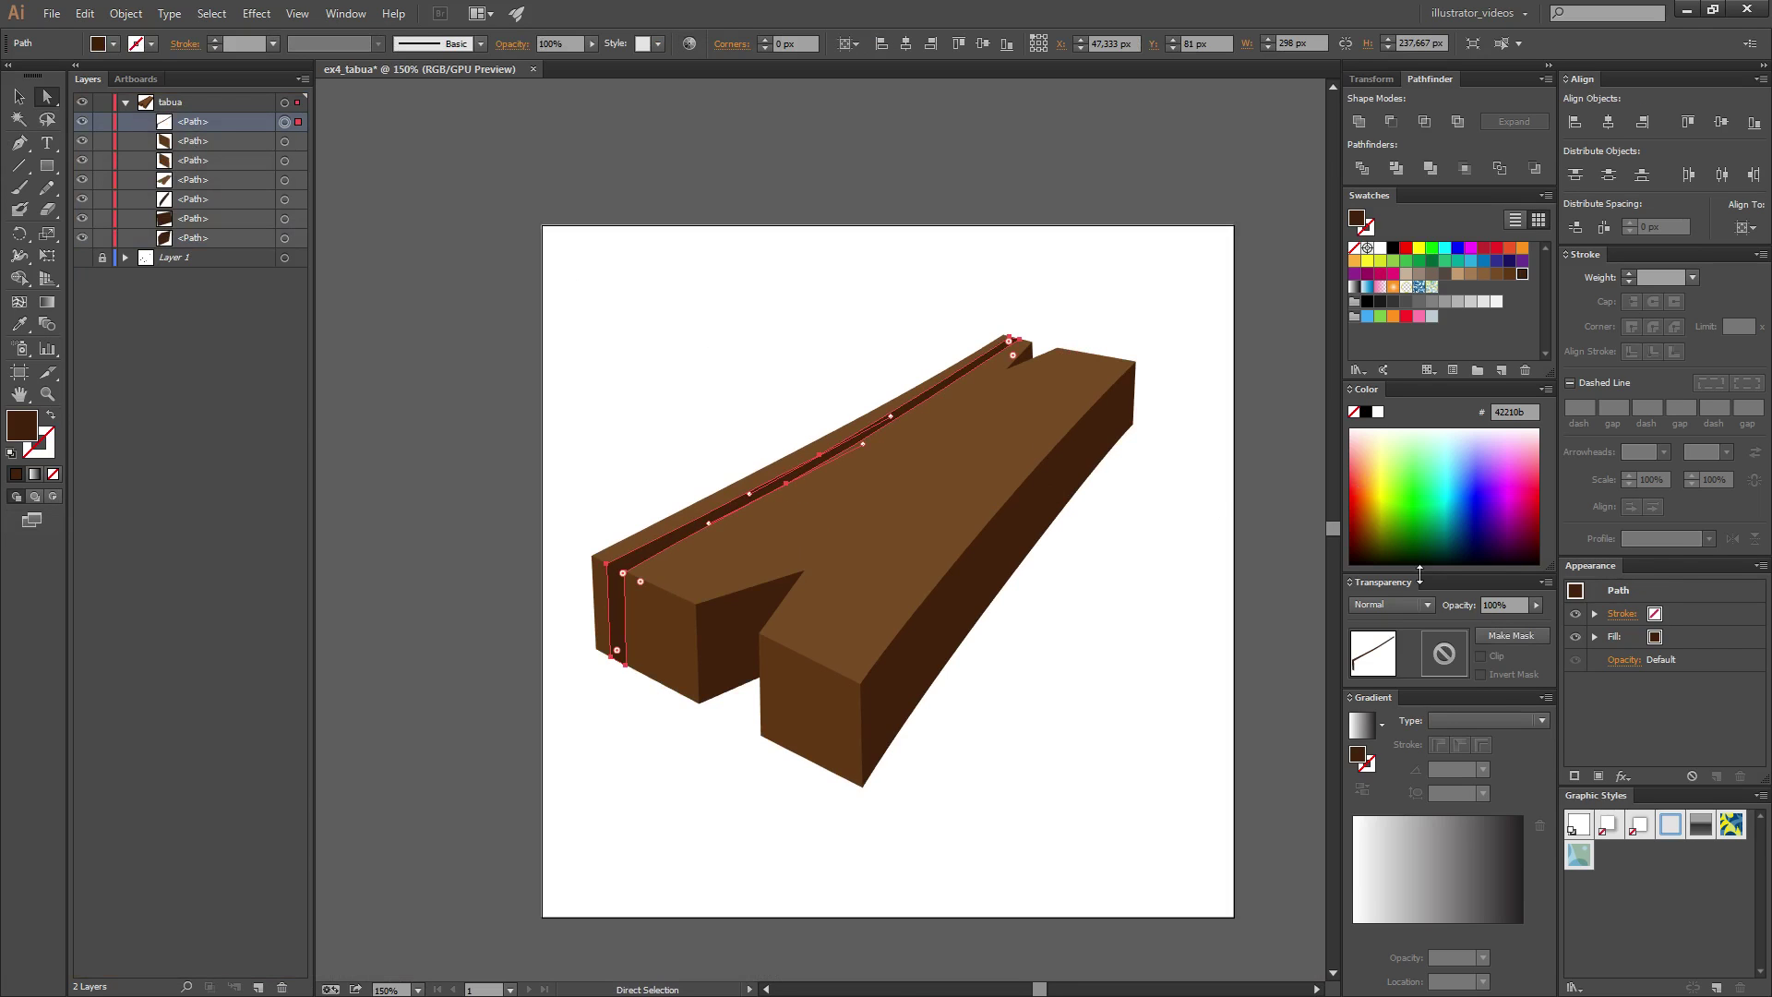
{"action": "left_click", "coordinate": [1378, 412]}
{"action": "left_click", "coordinate": [663, 372]}
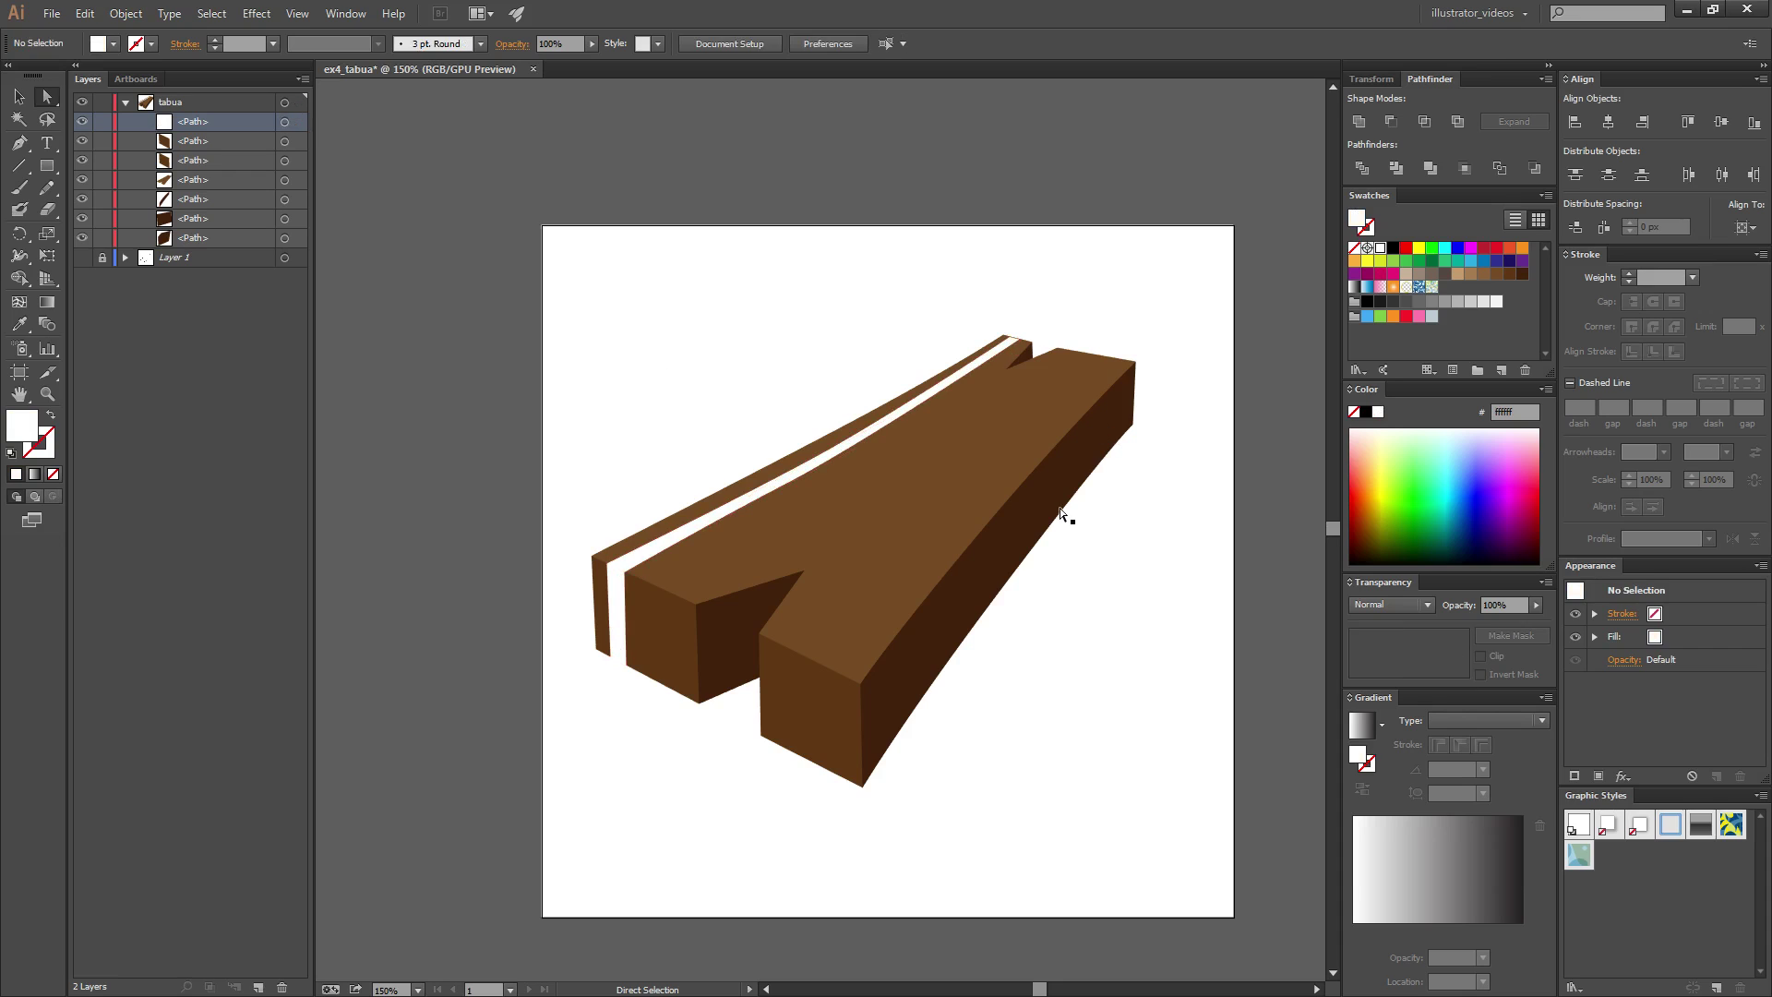
{"action": "left_click", "coordinate": [790, 481]}
- Set the white strip's opacity to 20%
{"action": "left_click", "coordinate": [683, 393]}
{"action": "left_click", "coordinate": [738, 504]}
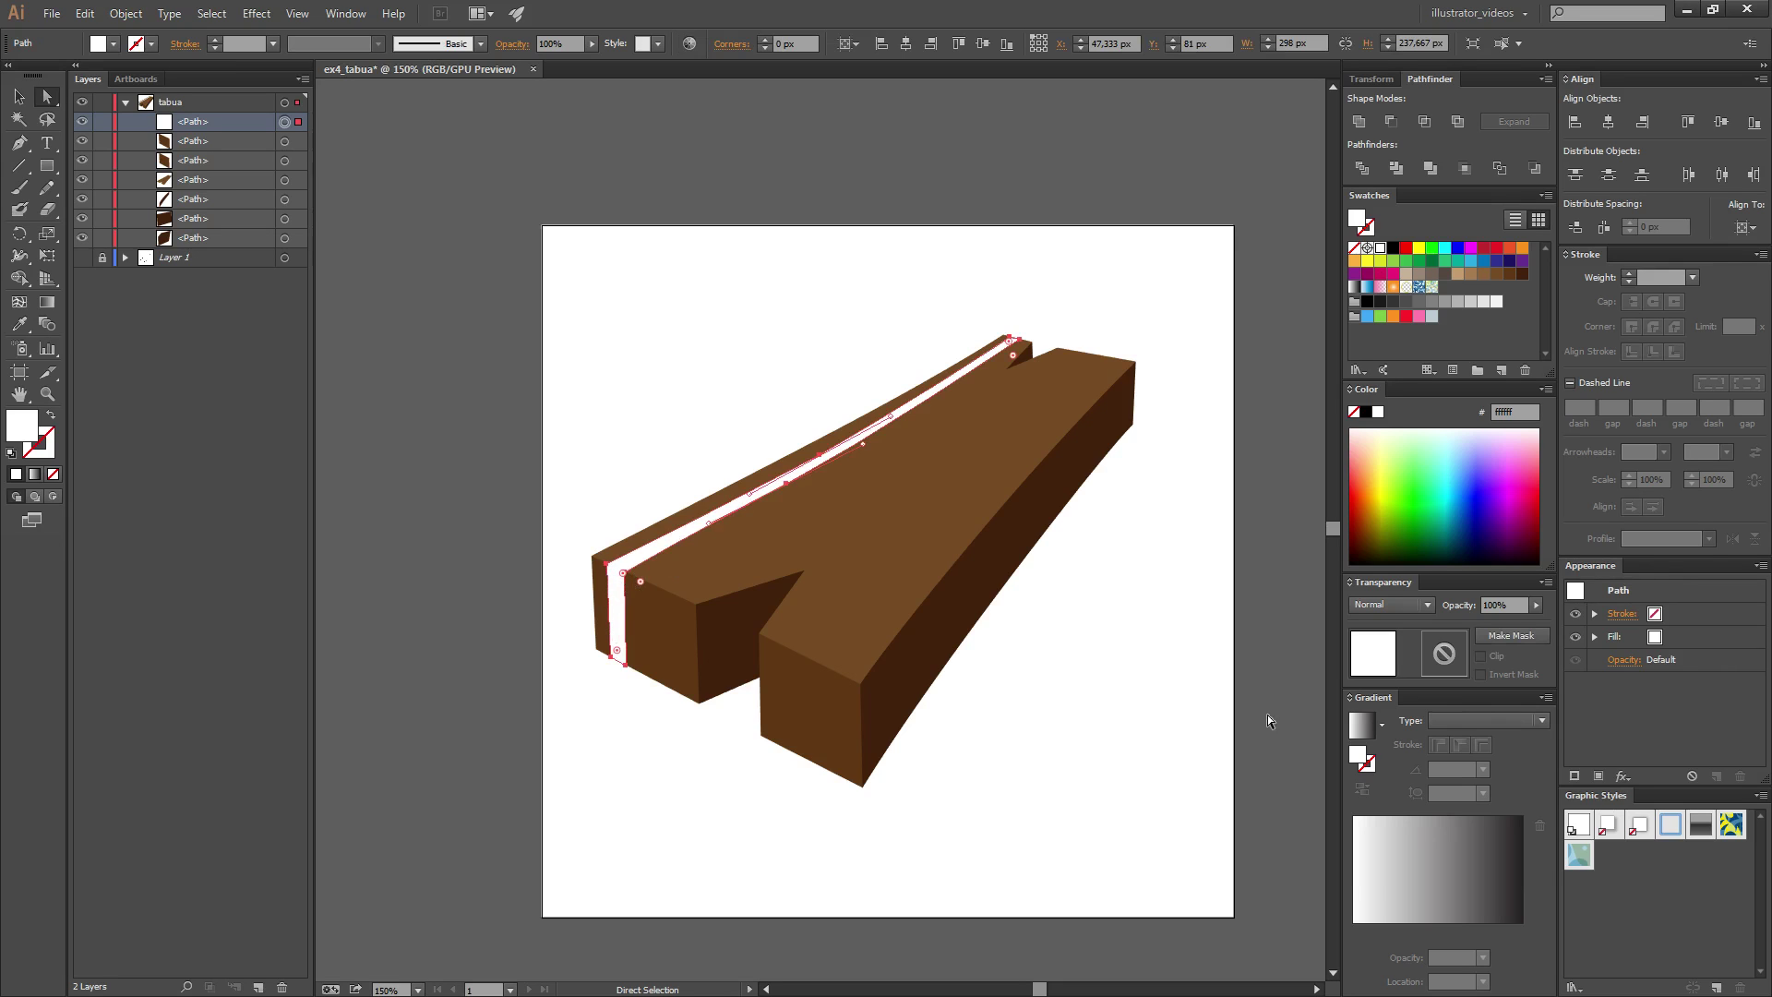
{"action": "left_click", "coordinate": [1492, 605]}
{"action": "type", "text": "20"}
{"action": "key", "text": "Return"}
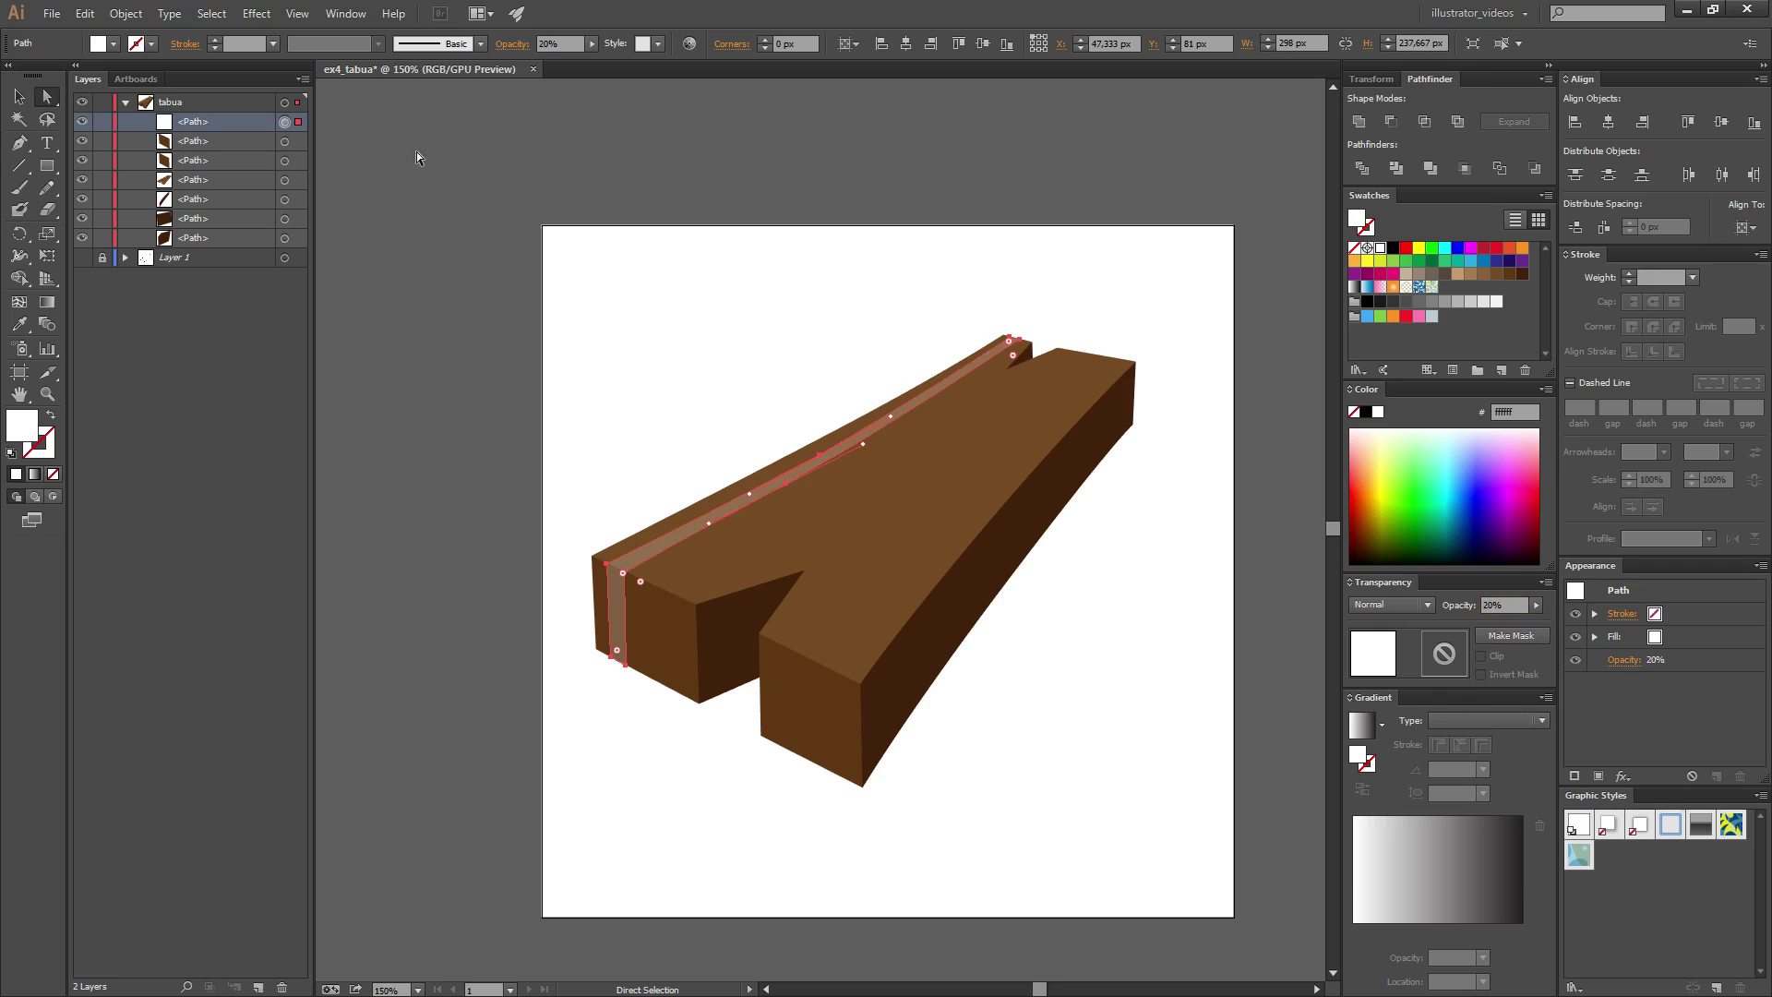
- Snap the light strip's bottom corner onto the plank's block edge
{"action": "left_click", "coordinate": [778, 309]}
{"action": "scroll", "coordinate": [772, 496], "scroll_direction": "up", "scroll_amount": 2}
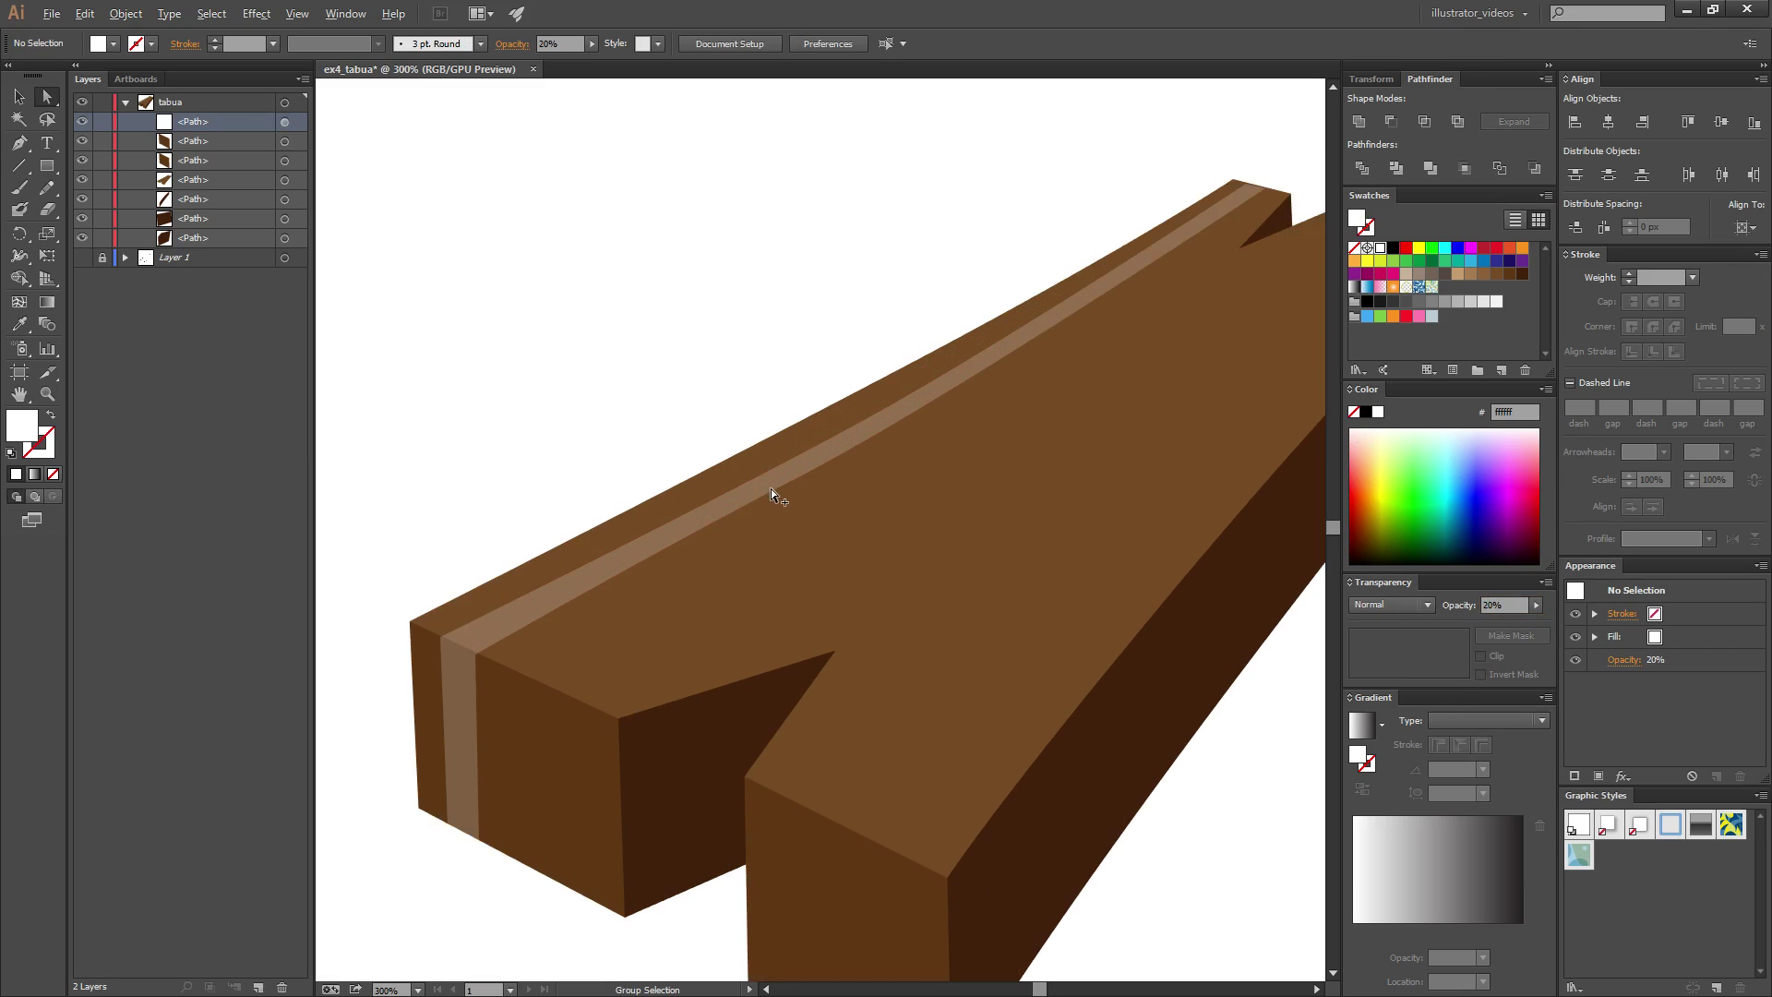
{"action": "left_click", "coordinate": [452, 670]}
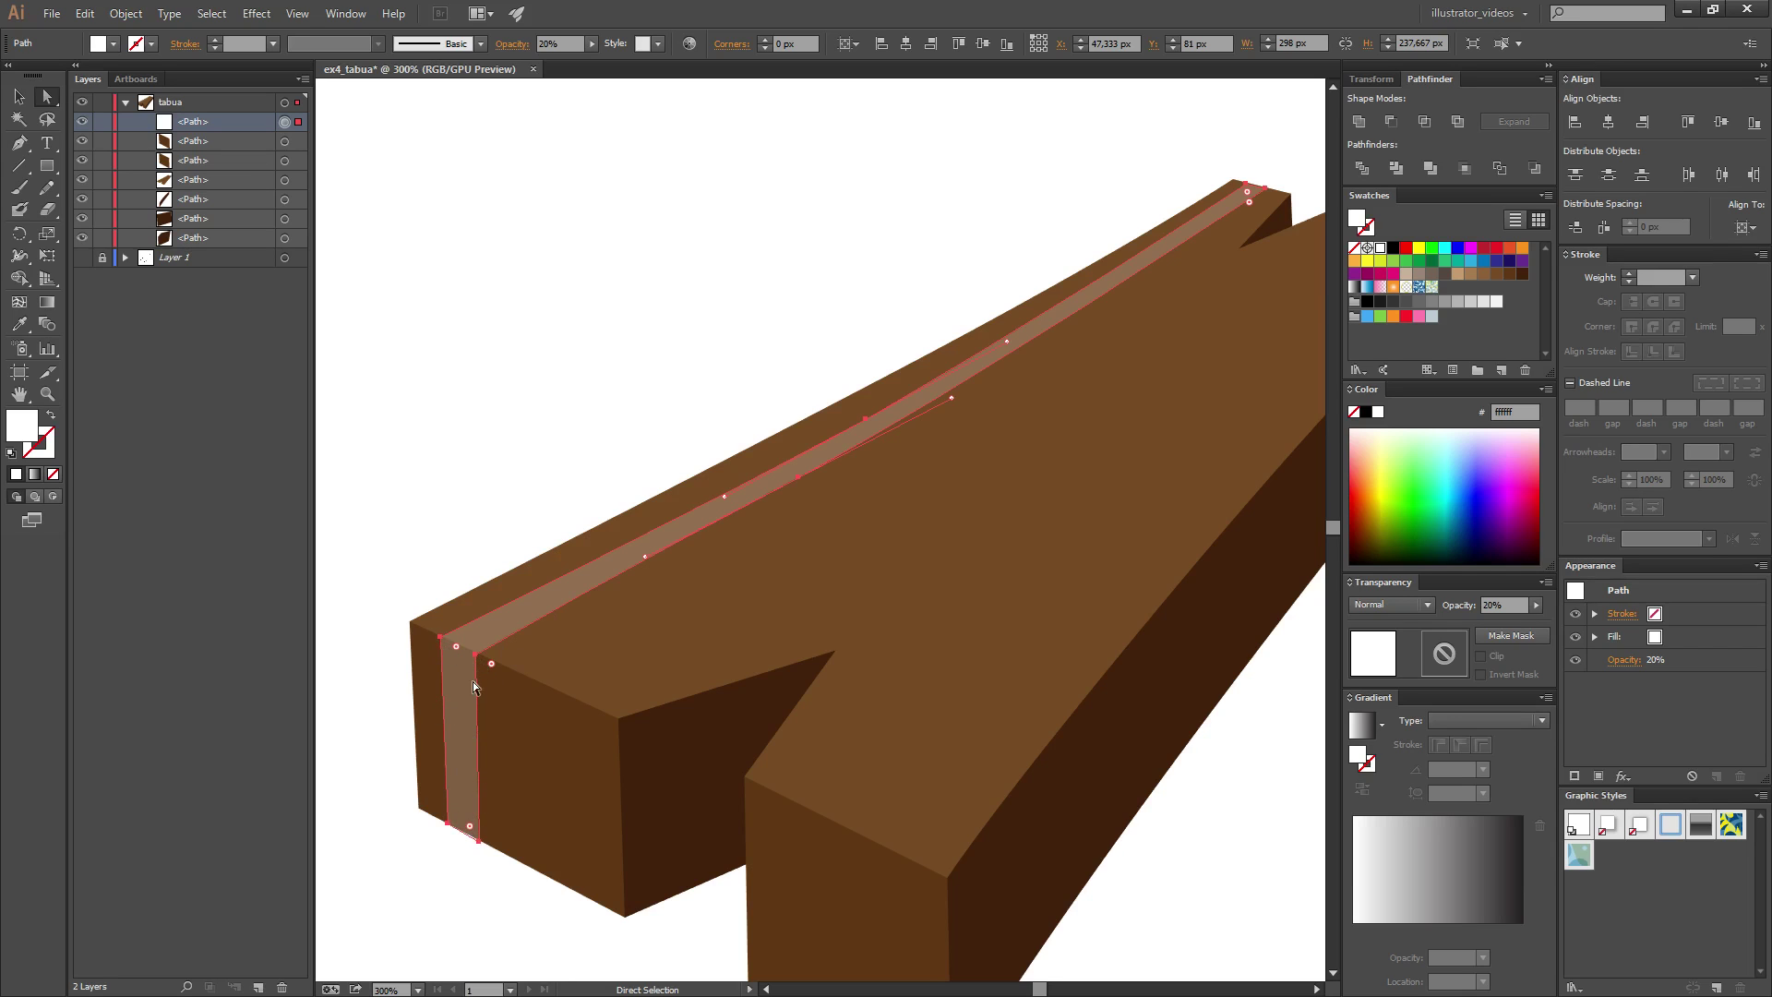
{"action": "key", "text": "ctrl+shift+a"}
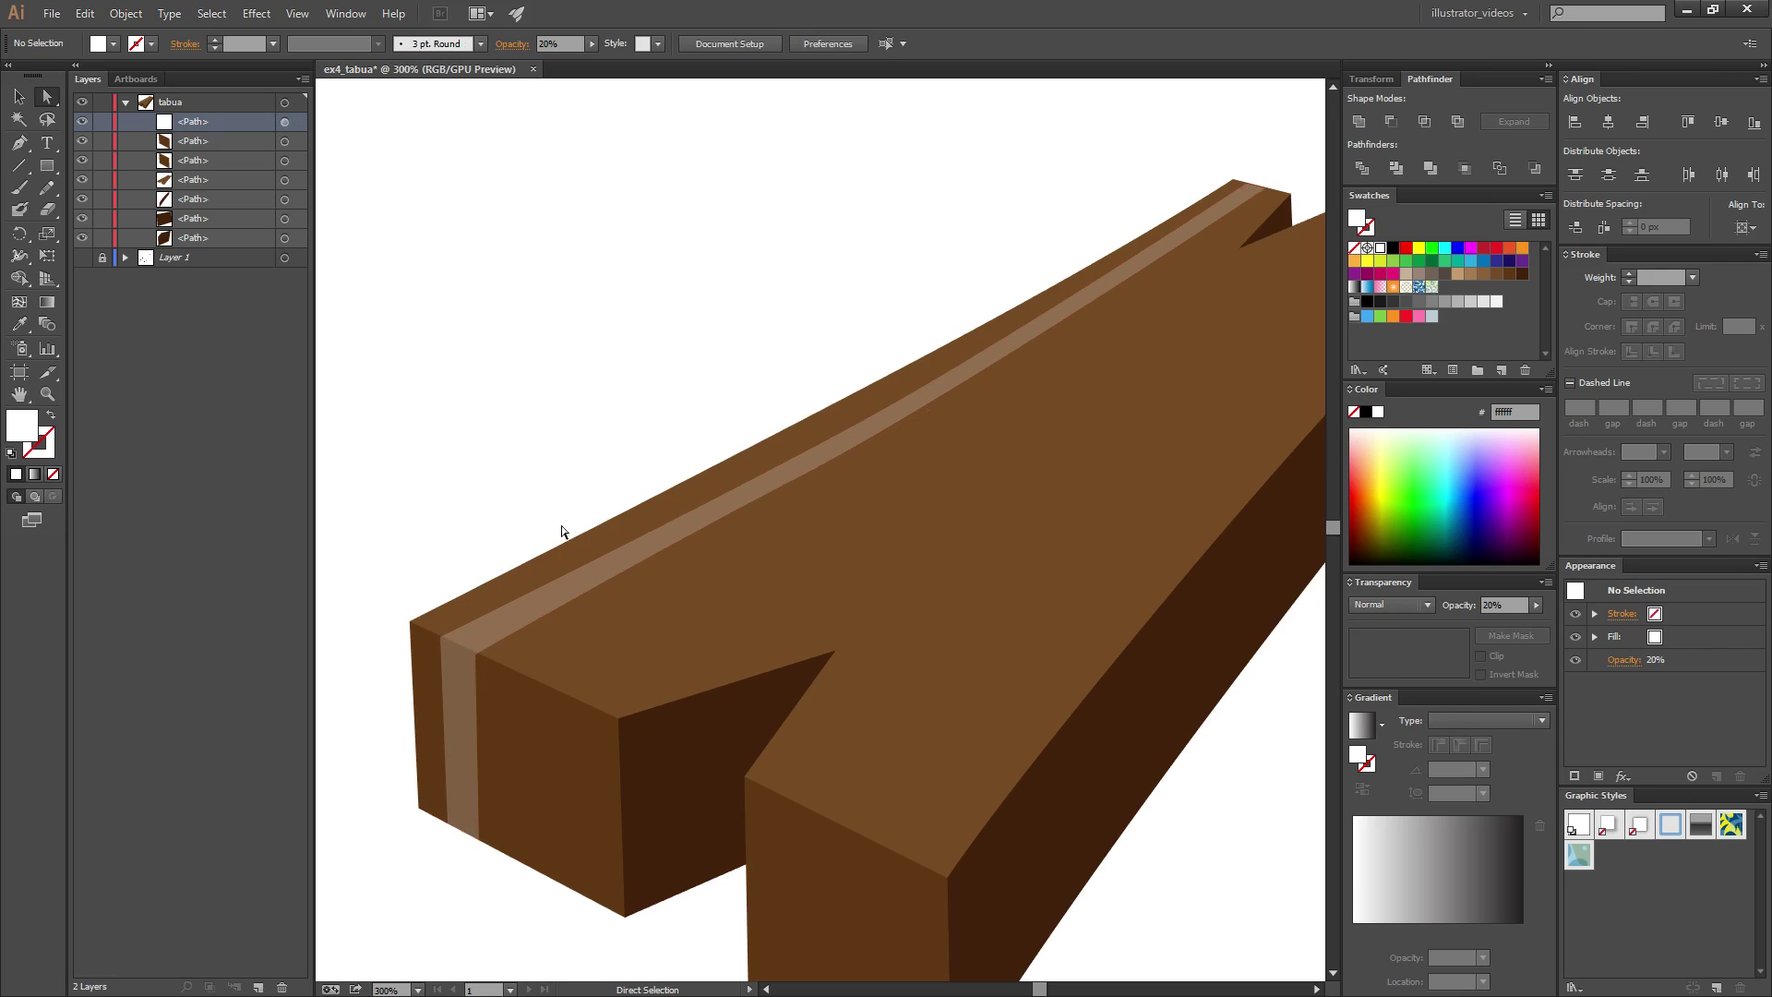
{"action": "scroll", "coordinate": [551, 556], "scroll_direction": "down", "scroll_amount": 2, "text": "alt"}
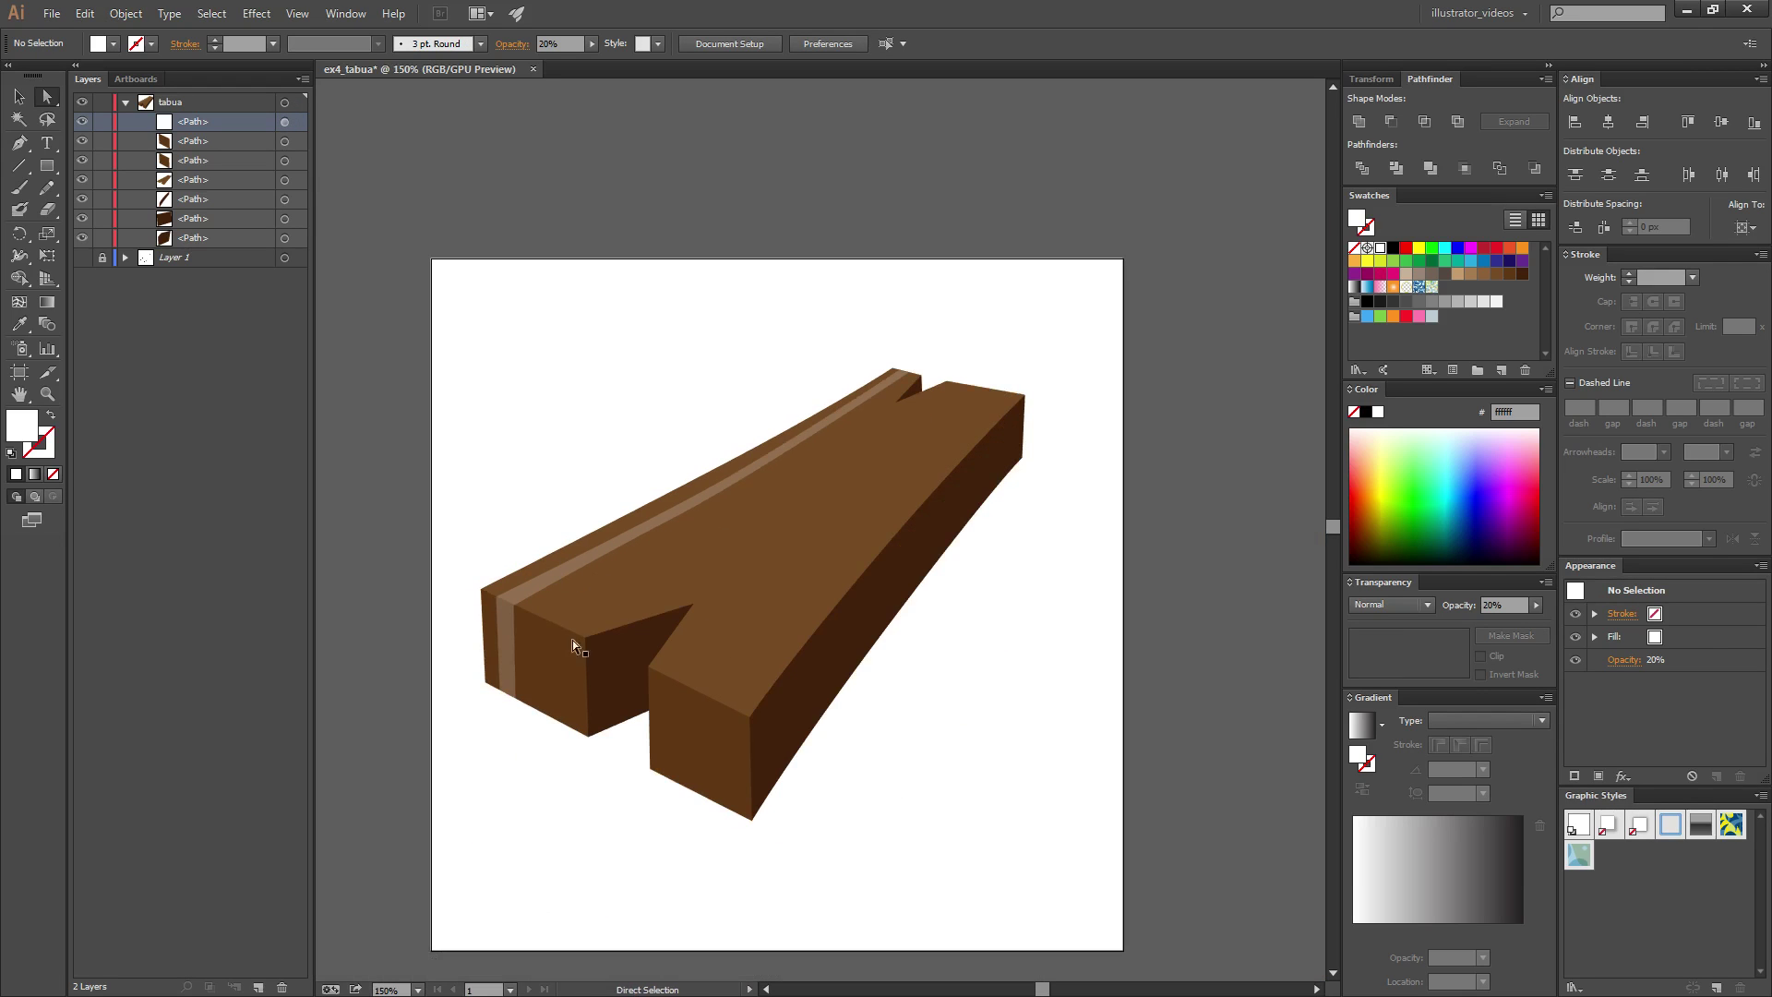
{"action": "scroll", "coordinate": [620, 586], "scroll_direction": "up", "scroll_amount": 1, "text": "alt"}
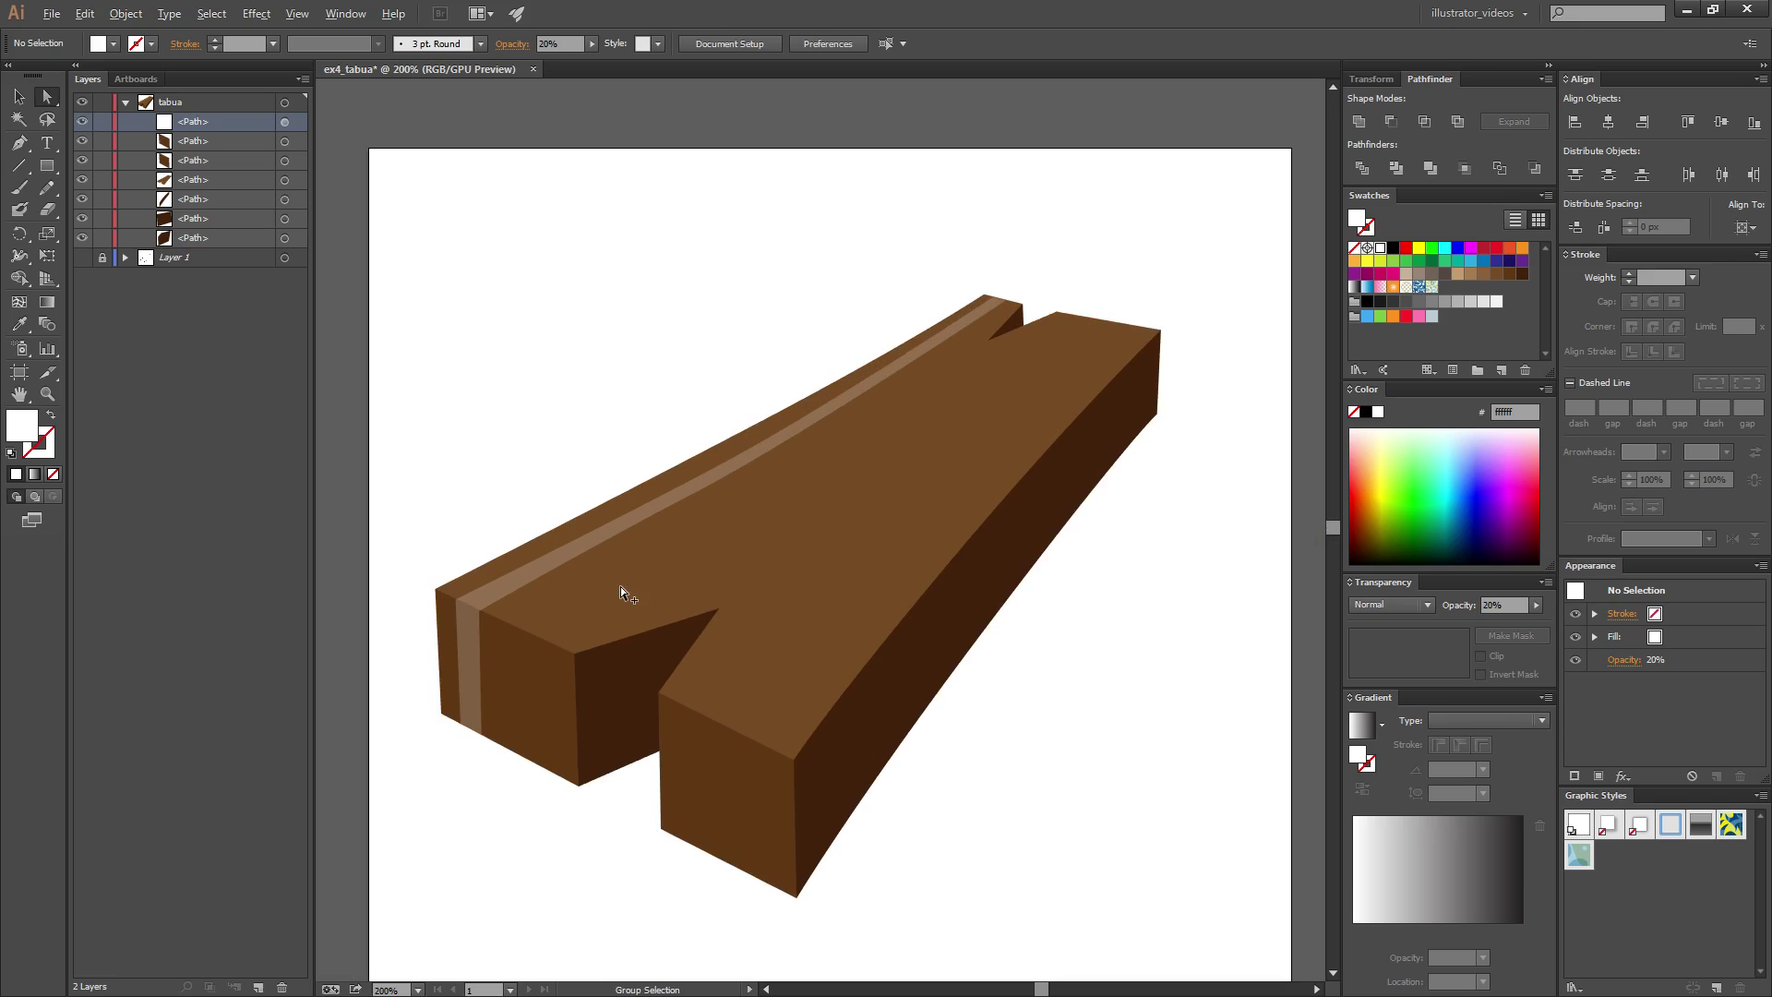
{"action": "scroll", "coordinate": [471, 629], "scroll_direction": "up", "scroll_amount": 1}
{"action": "scroll", "coordinate": [490, 822], "scroll_direction": "up", "scroll_amount": 2}
{"action": "left_click", "coordinate": [491, 822]}
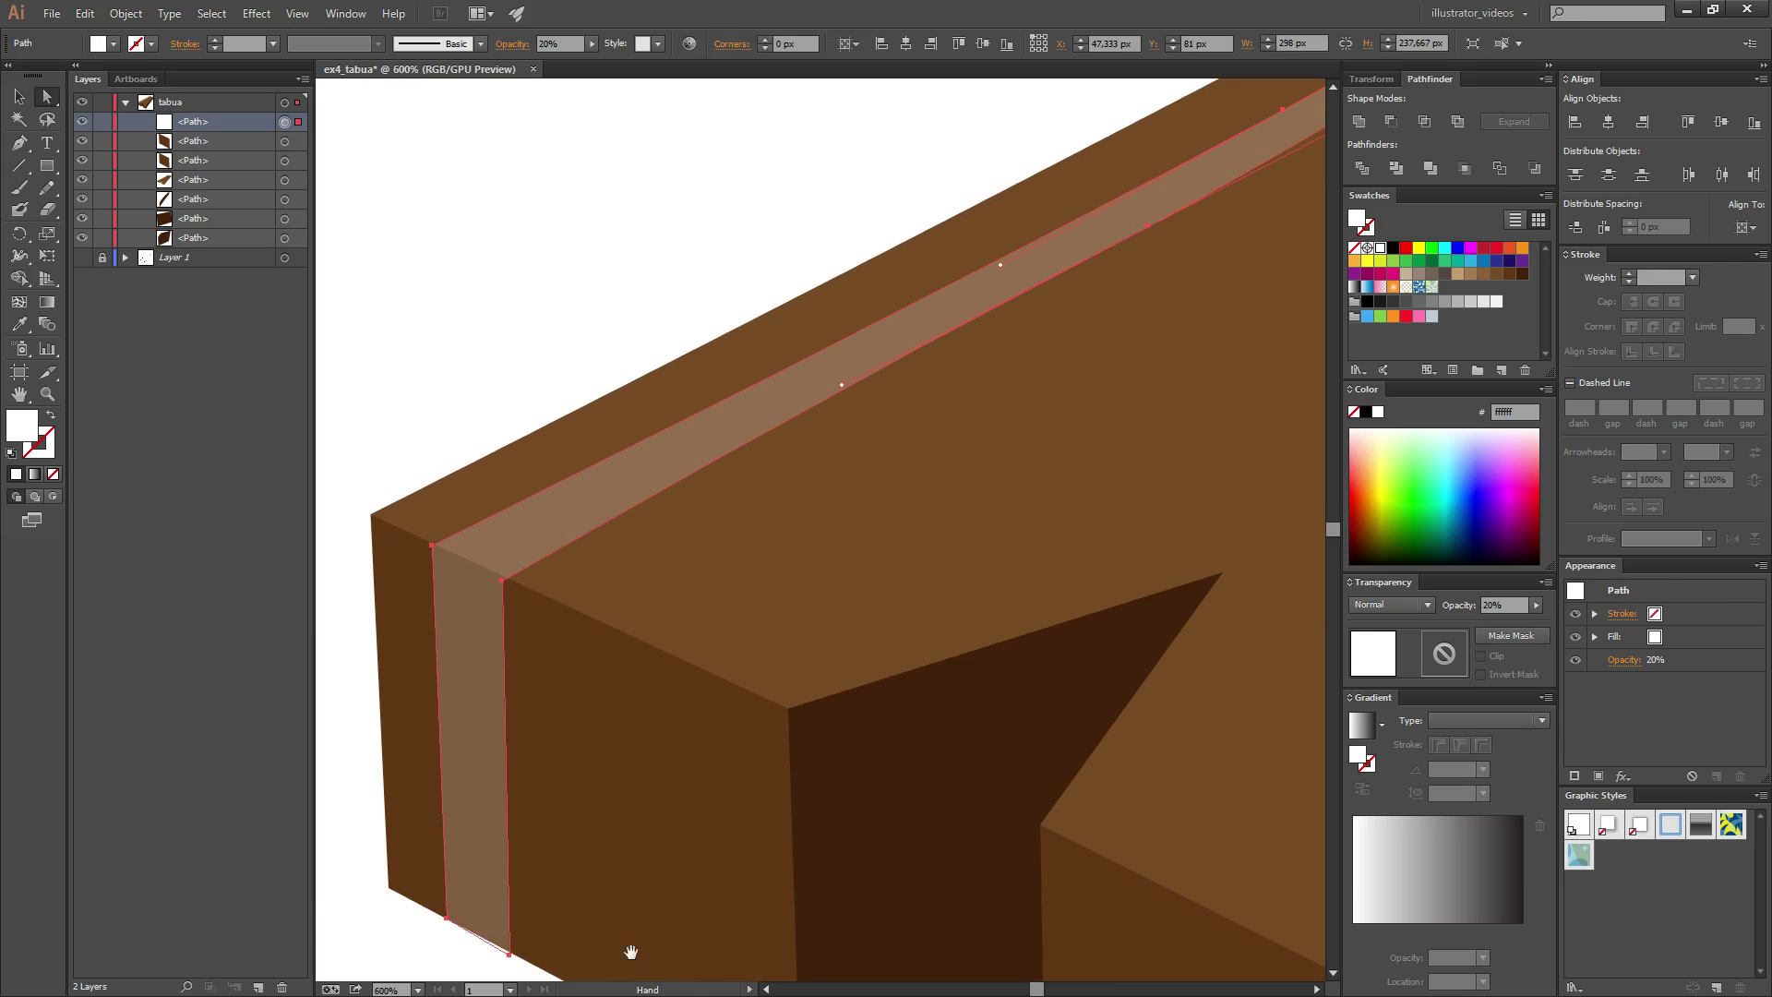
{"action": "scroll", "coordinate": [606, 722], "scroll_direction": "down", "scroll_amount": 2}
{"action": "scroll", "coordinate": [558, 654], "scroll_direction": "up", "scroll_amount": 2, "text": "alt"}
{"action": "scroll", "coordinate": [692, 757], "scroll_direction": "up", "scroll_amount": 1, "text": "alt"}
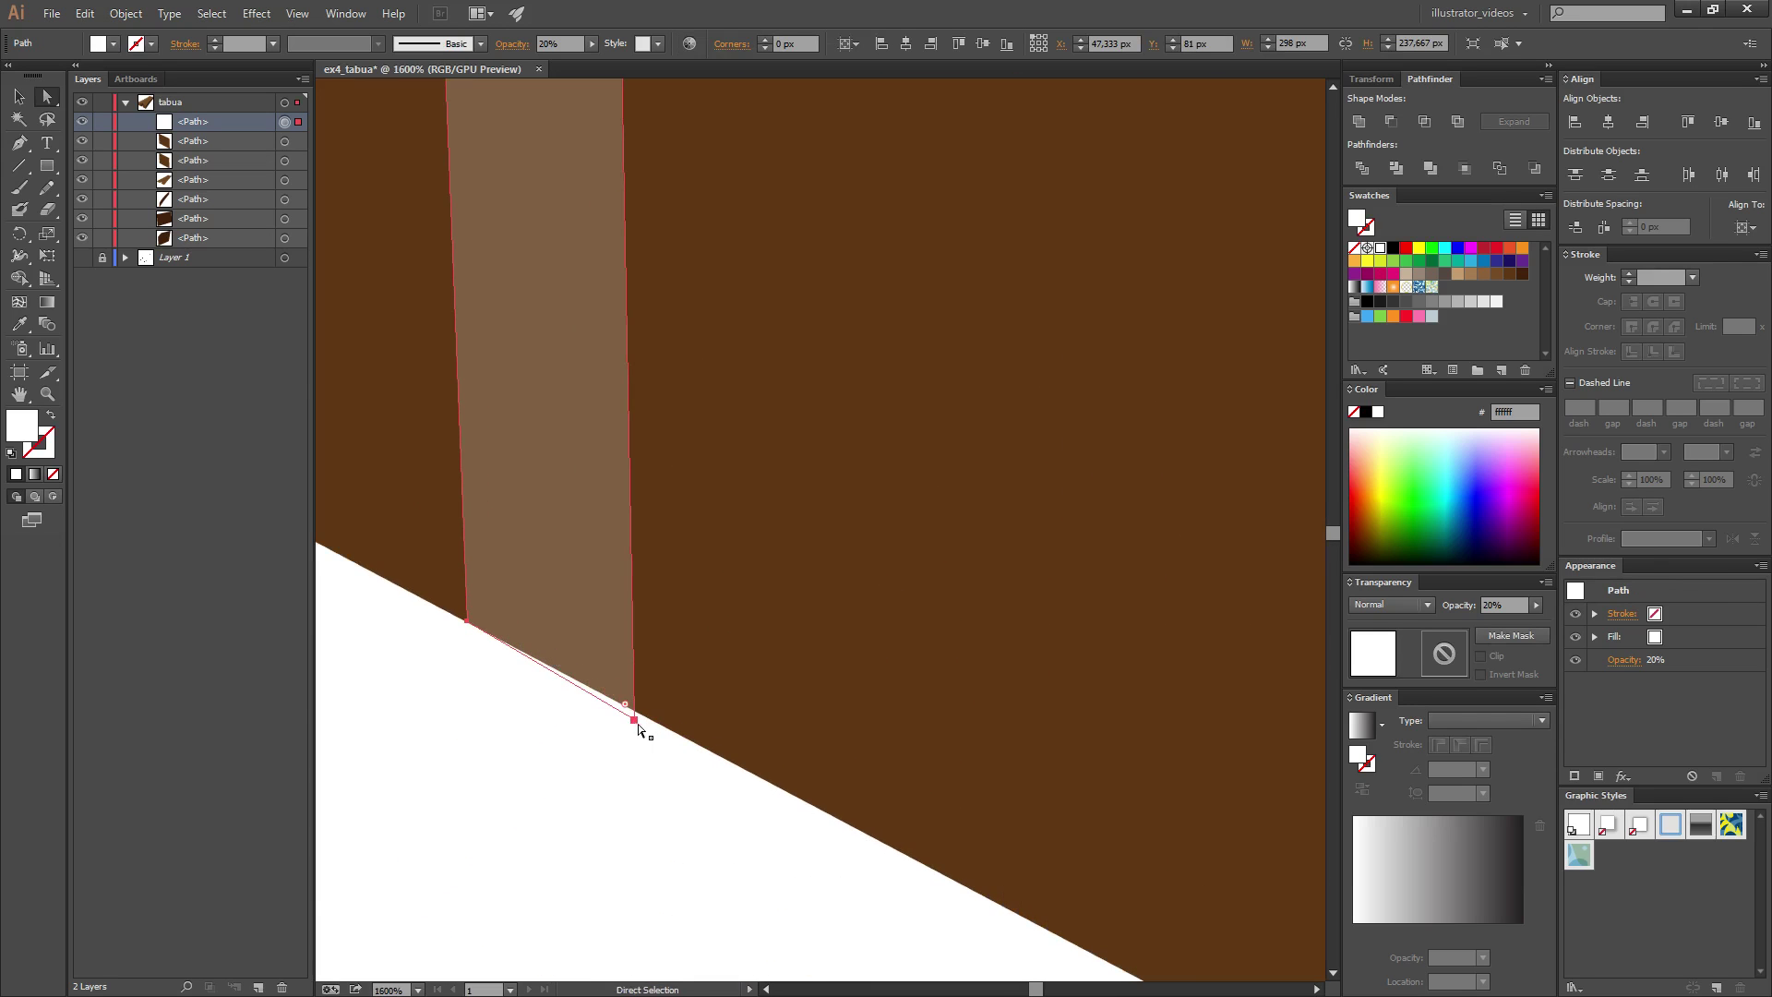
{"action": "left_click_drag", "start_coordinate": [634, 725], "coordinate": [634, 714]}
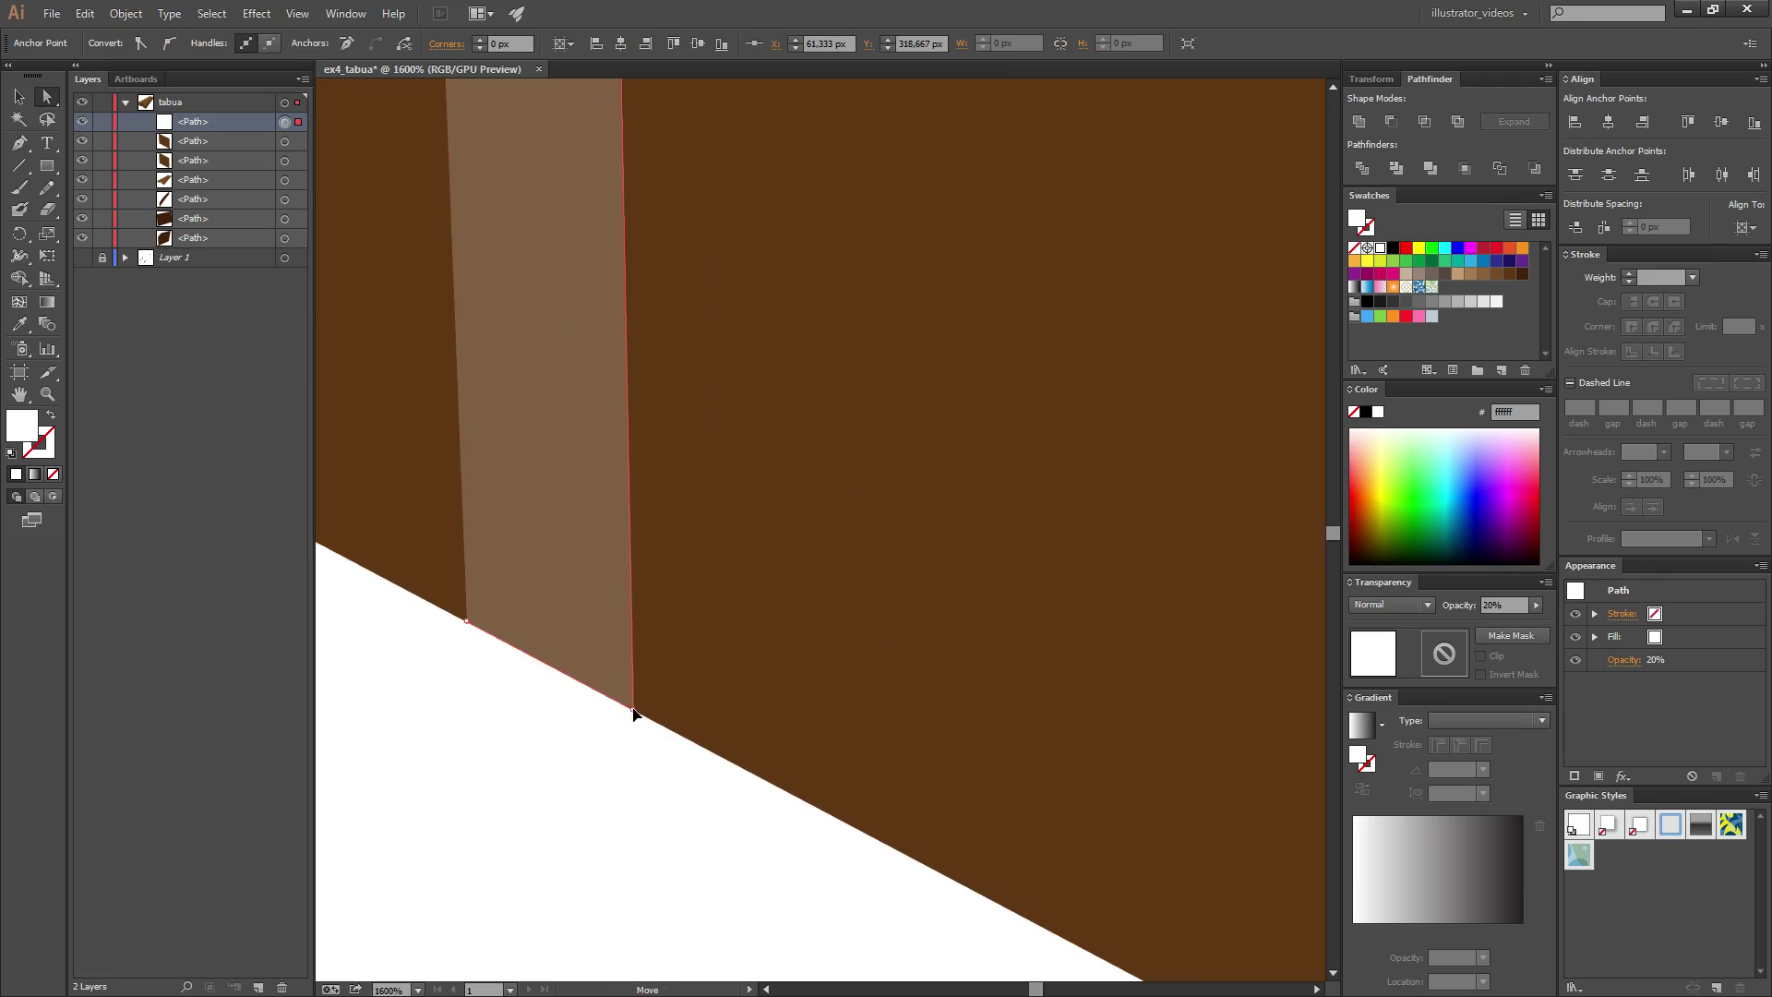
{"action": "left_click", "coordinate": [600, 786]}
- Nudge the stripe's junction corner point onto the plank's edge
{"action": "scroll", "coordinate": [626, 729], "scroll_direction": "up", "scroll_amount": 1, "text": "alt"}
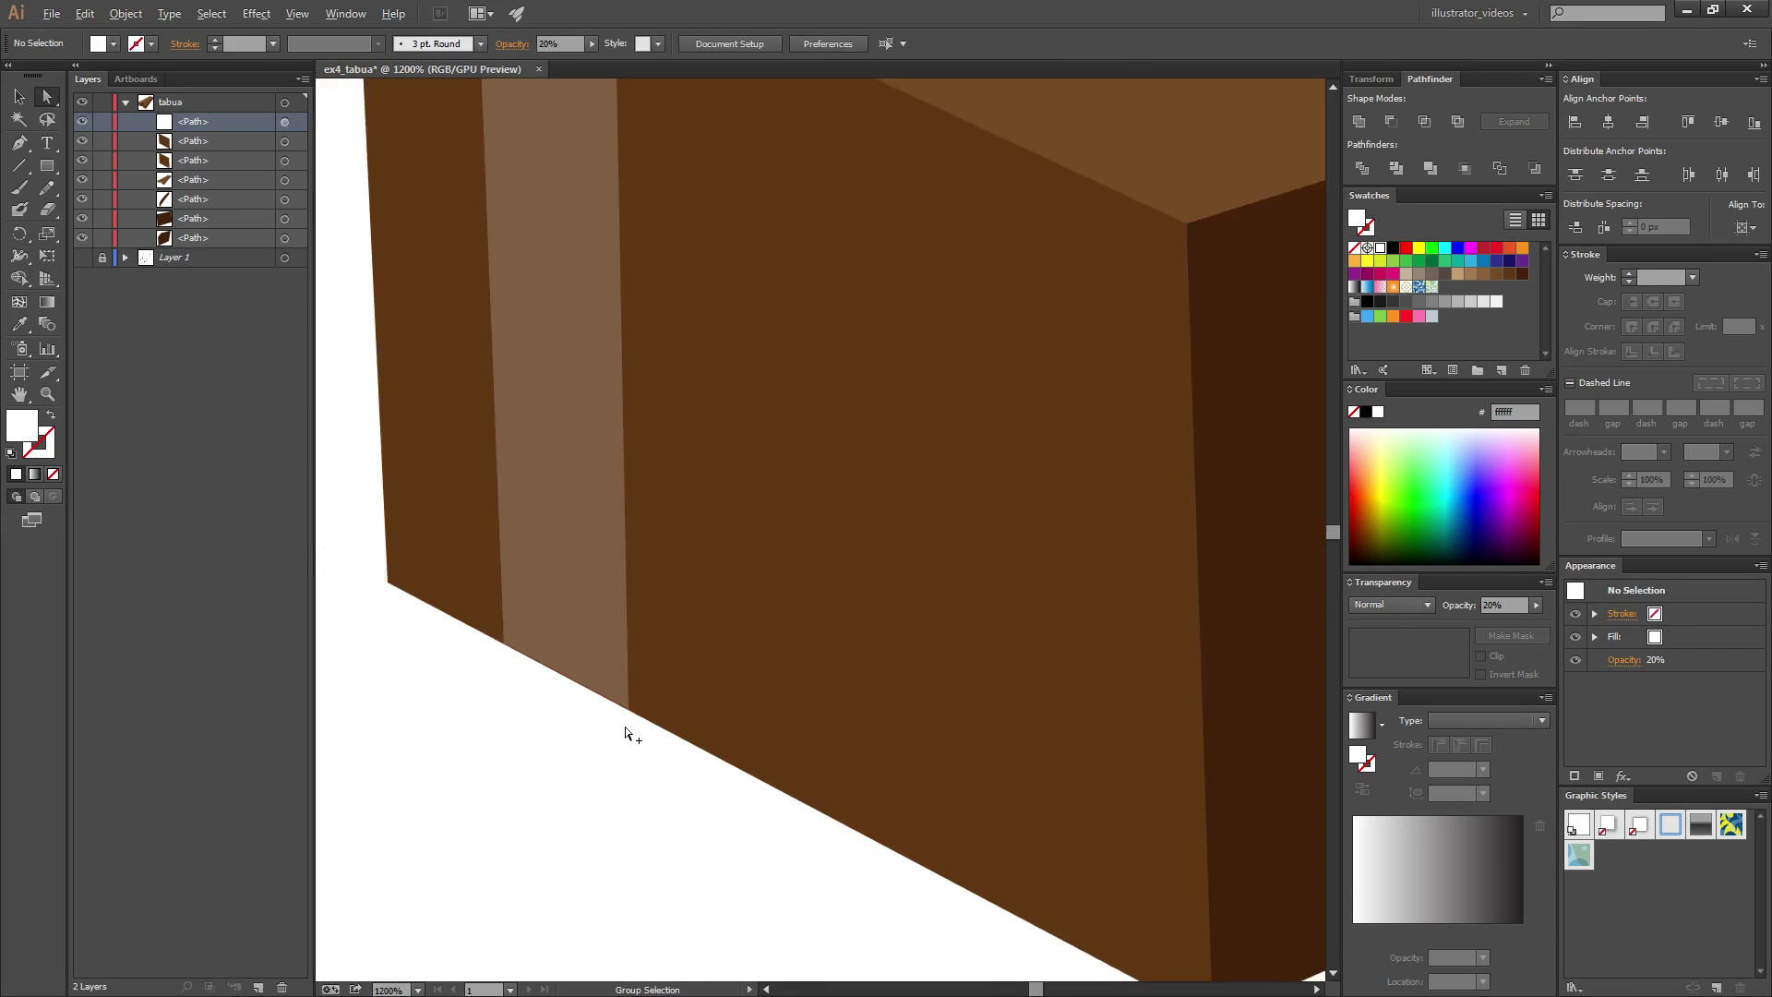
{"action": "scroll", "coordinate": [626, 730], "scroll_direction": "up", "scroll_amount": 2, "text": "alt"}
{"action": "scroll", "coordinate": [606, 458], "scroll_direction": "up", "scroll_amount": 2, "text": "alt"}
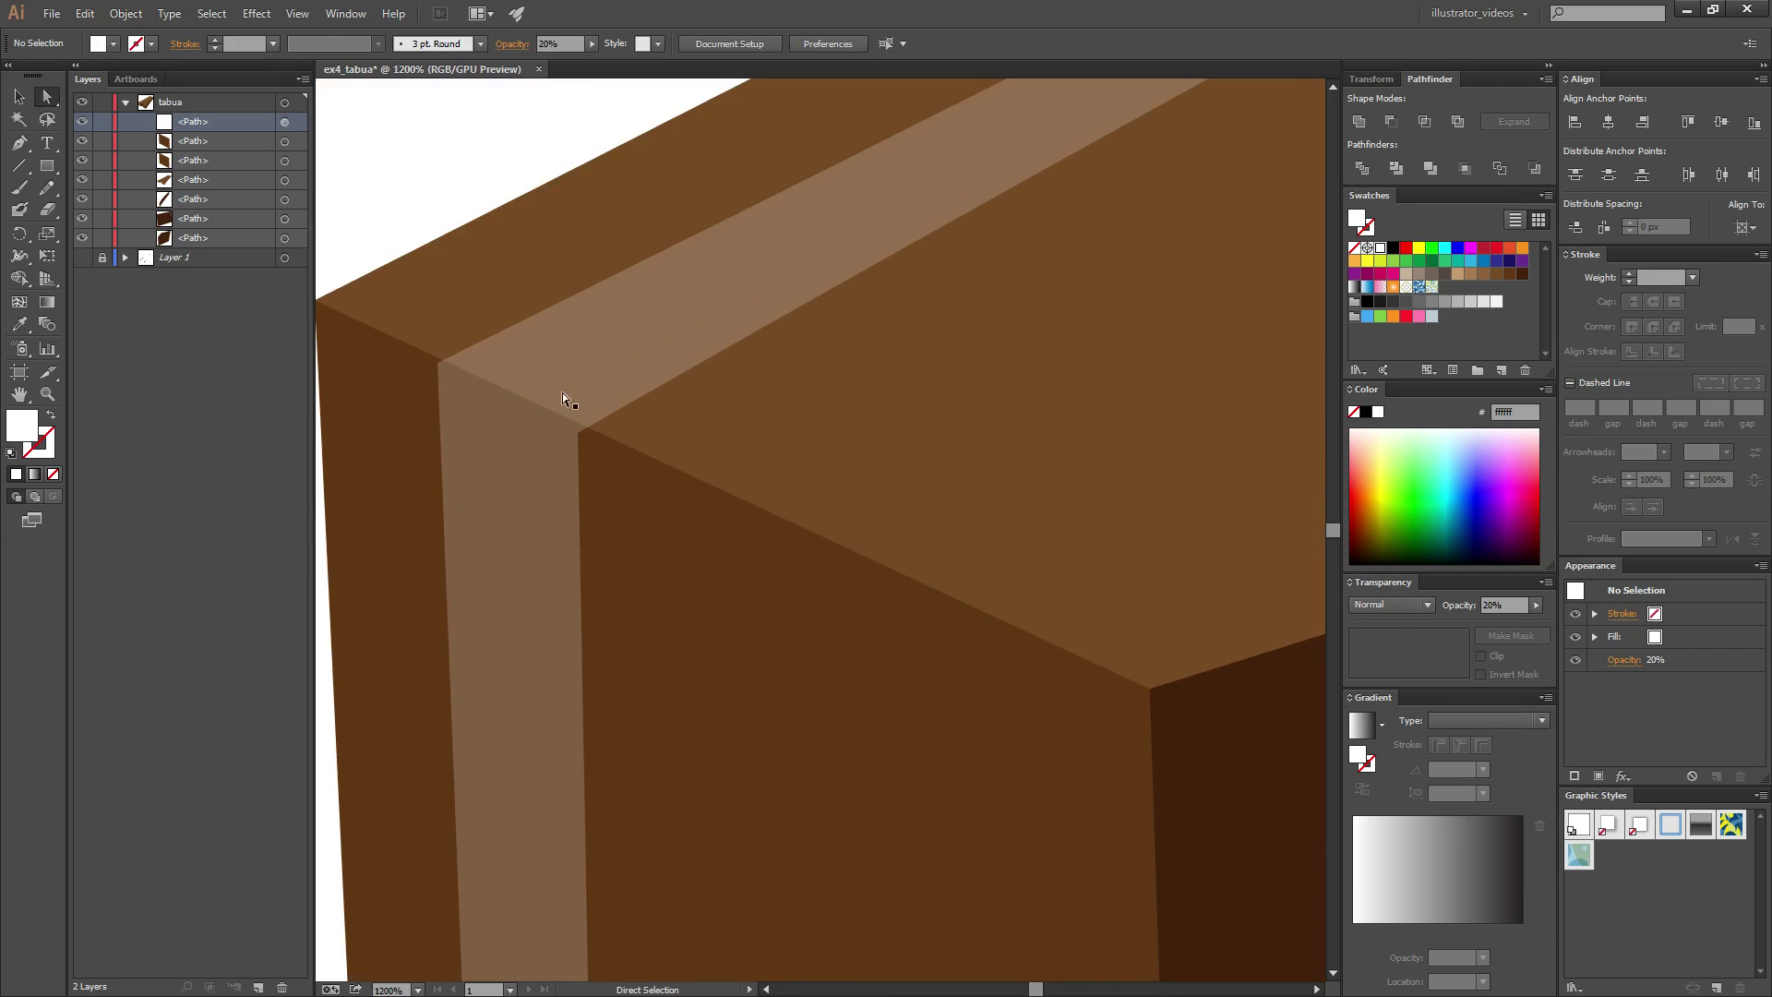
{"action": "left_click", "coordinate": [562, 398]}
{"action": "left_click", "coordinate": [579, 434]}
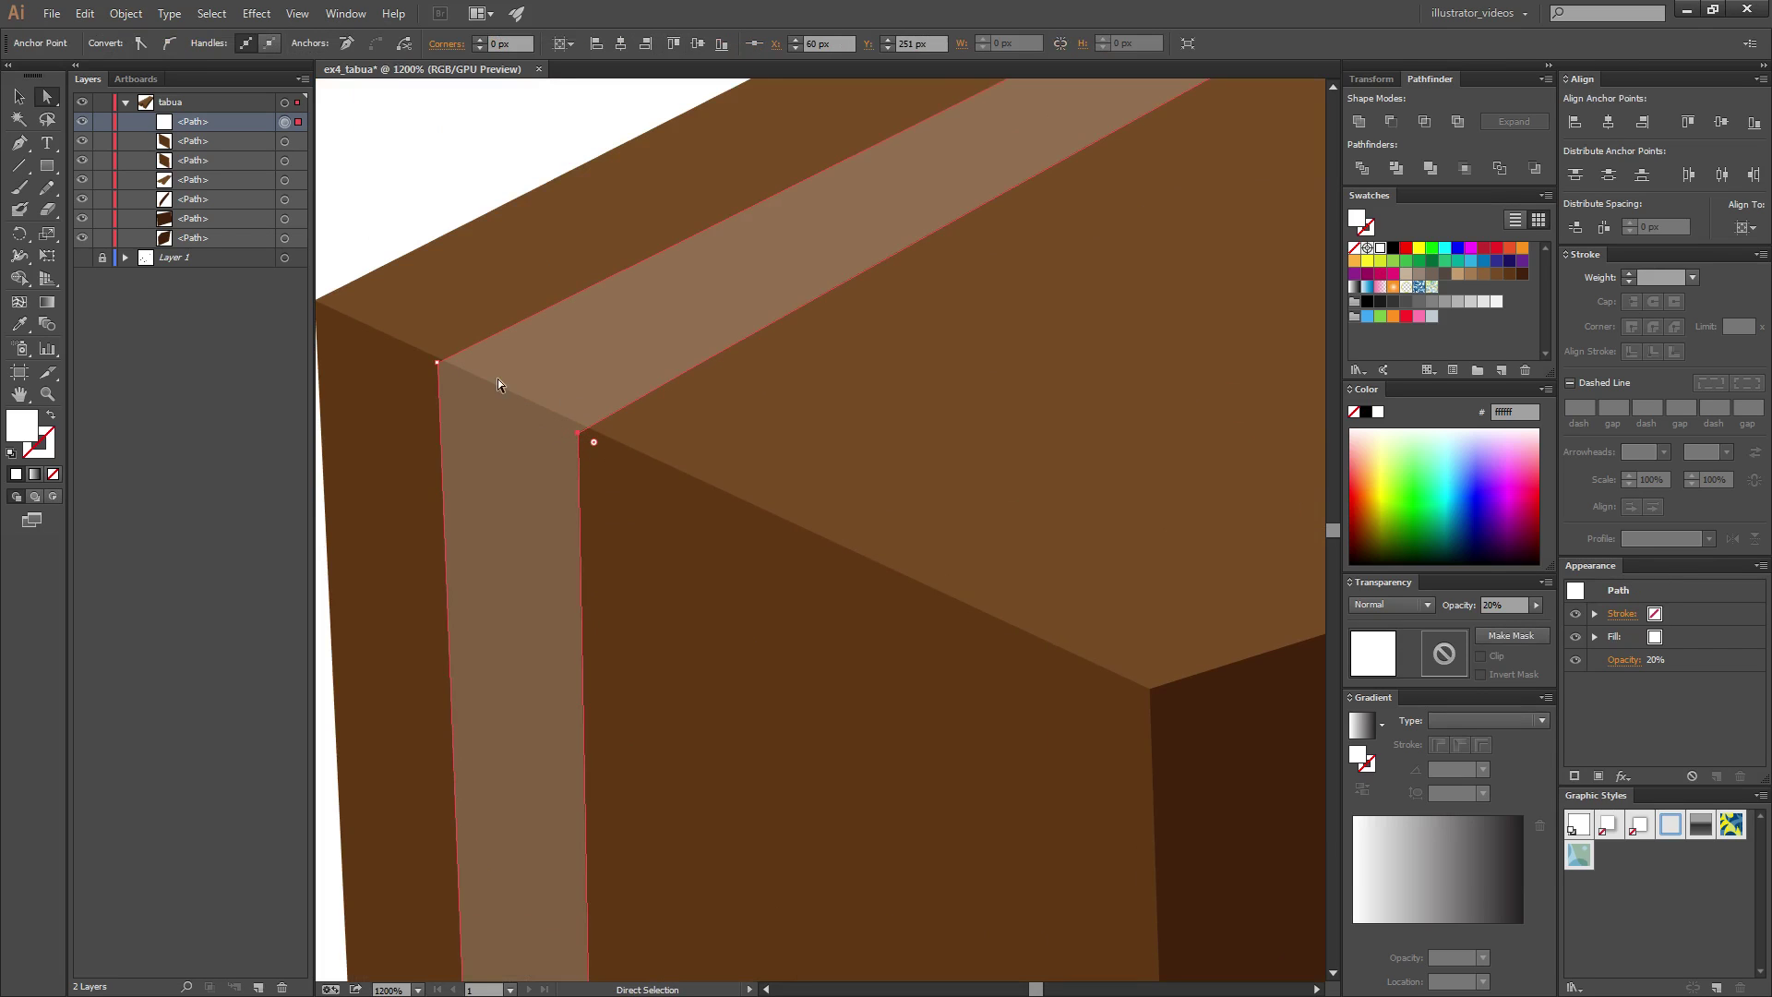
{"action": "left_click", "coordinate": [436, 363], "text": "shift"}
{"action": "left_click_drag", "start_coordinate": [437, 362], "coordinate": [442, 356]}
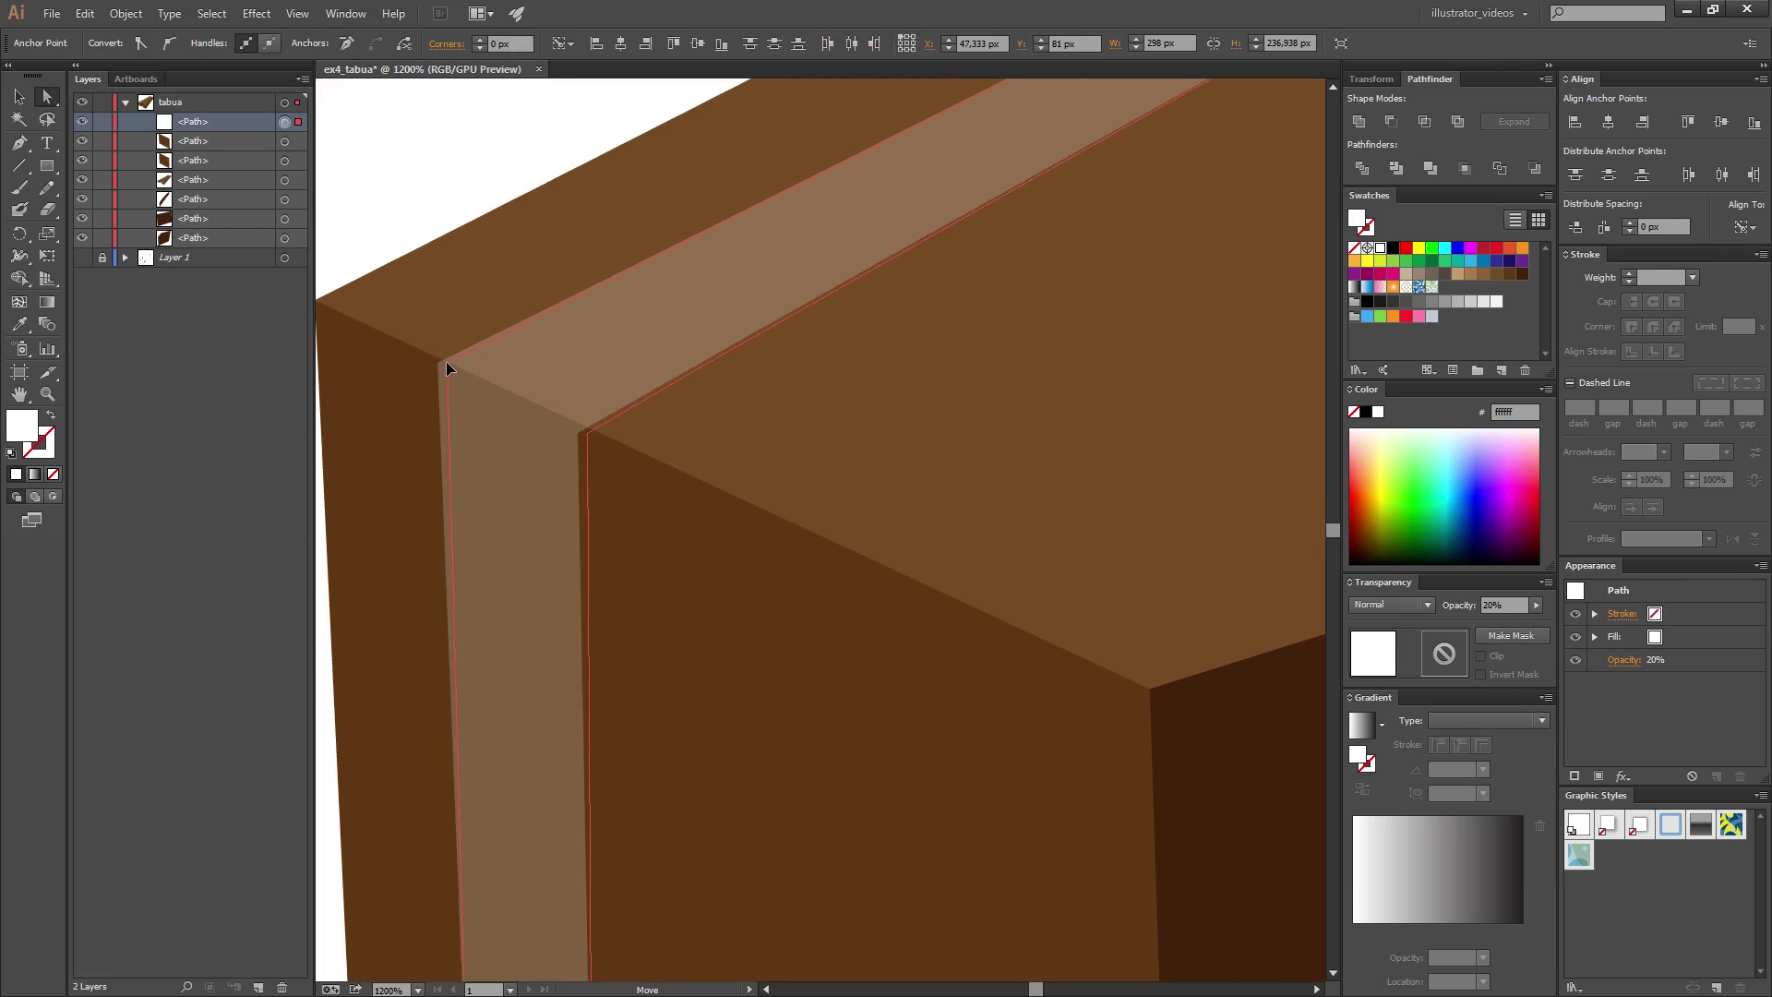
{"action": "key", "text": "ctrl+z"}
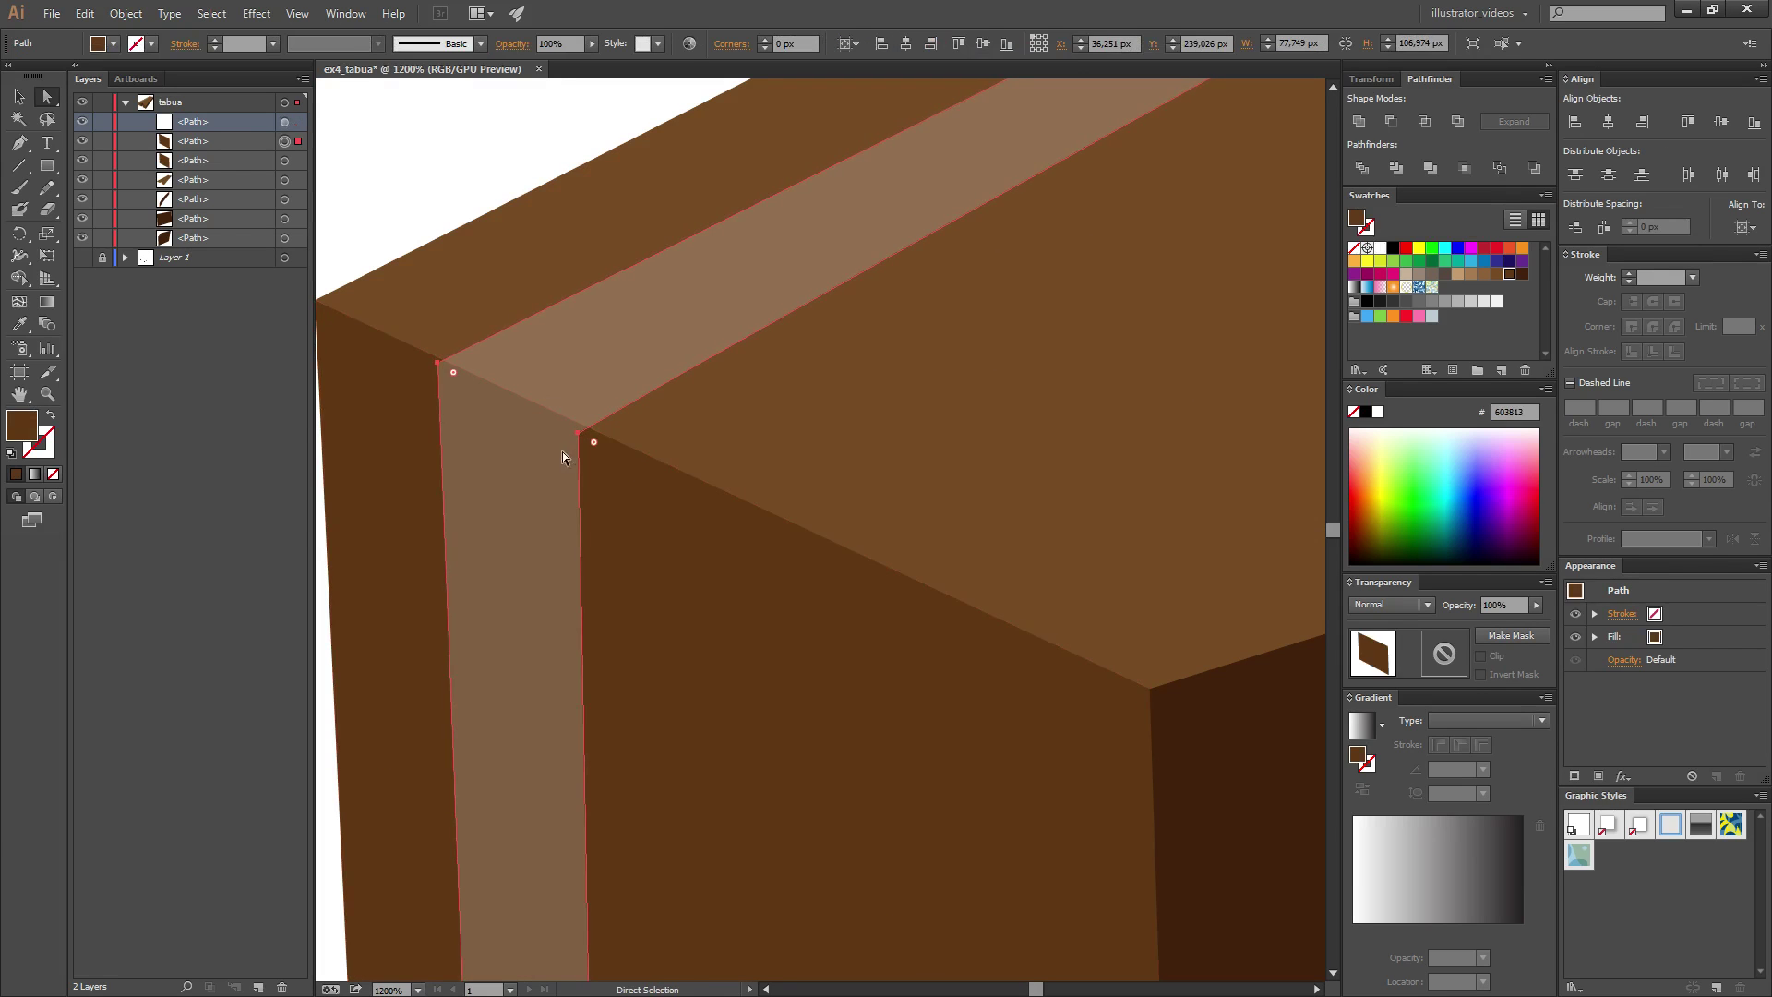
{"action": "left_click", "coordinate": [579, 432]}
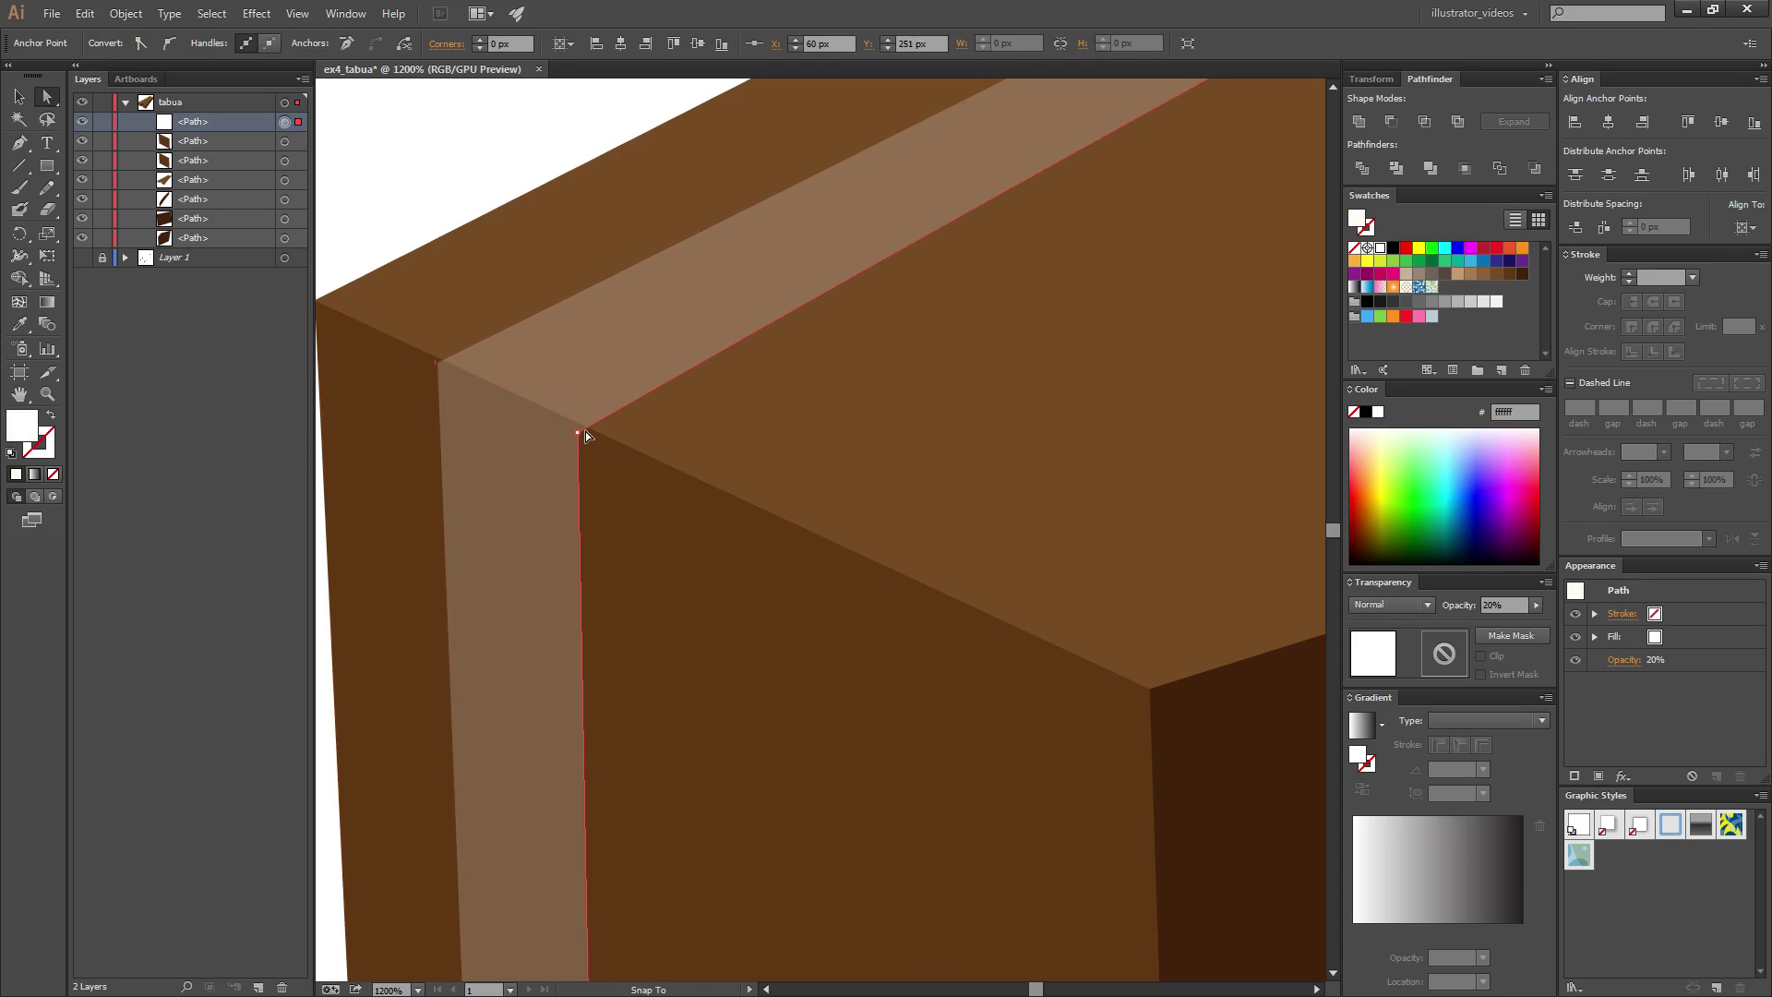
{"action": "left_click_drag", "start_coordinate": [579, 430], "coordinate": [579, 425]}
- Align the stripe's upper-left and right corners with the plank's top edge
{"action": "mouse_move", "coordinate": [846, 419]}
{"action": "left_mouse_down"}
{"action": "mouse_move", "coordinate": [1030, 651]}
{"action": "mouse_move", "coordinate": [961, 605]}
{"action": "left_mouse_up"}
{"action": "mouse_move", "coordinate": [1068, 541]}
{"action": "left_mouse_down"}
{"action": "mouse_move", "coordinate": [1001, 621]}
{"action": "mouse_move", "coordinate": [721, 739]}
{"action": "mouse_move", "coordinate": [744, 709]}
{"action": "left_mouse_up"}
{"action": "scroll", "coordinate": [812, 596], "scroll_direction": "up", "scroll_amount": 2}
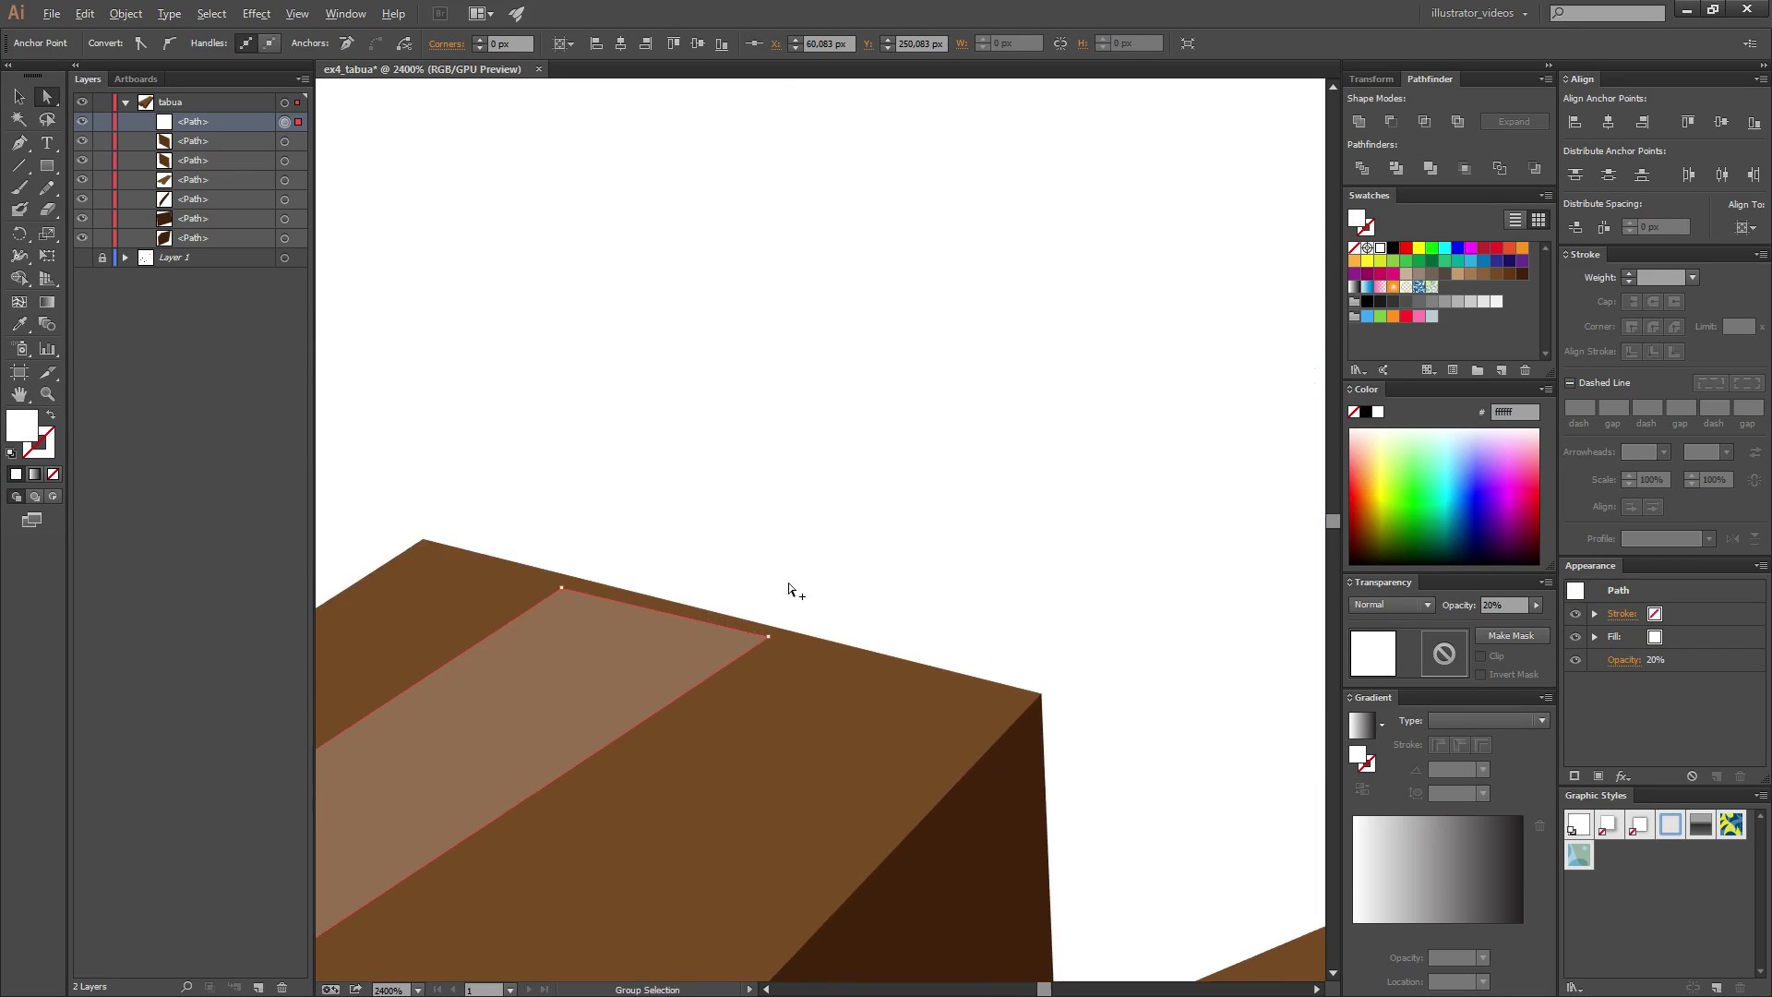
{"action": "scroll", "coordinate": [789, 589], "scroll_direction": "up", "scroll_amount": 2}
{"action": "left_click_drag", "start_coordinate": [774, 683], "coordinate": [754, 663]}
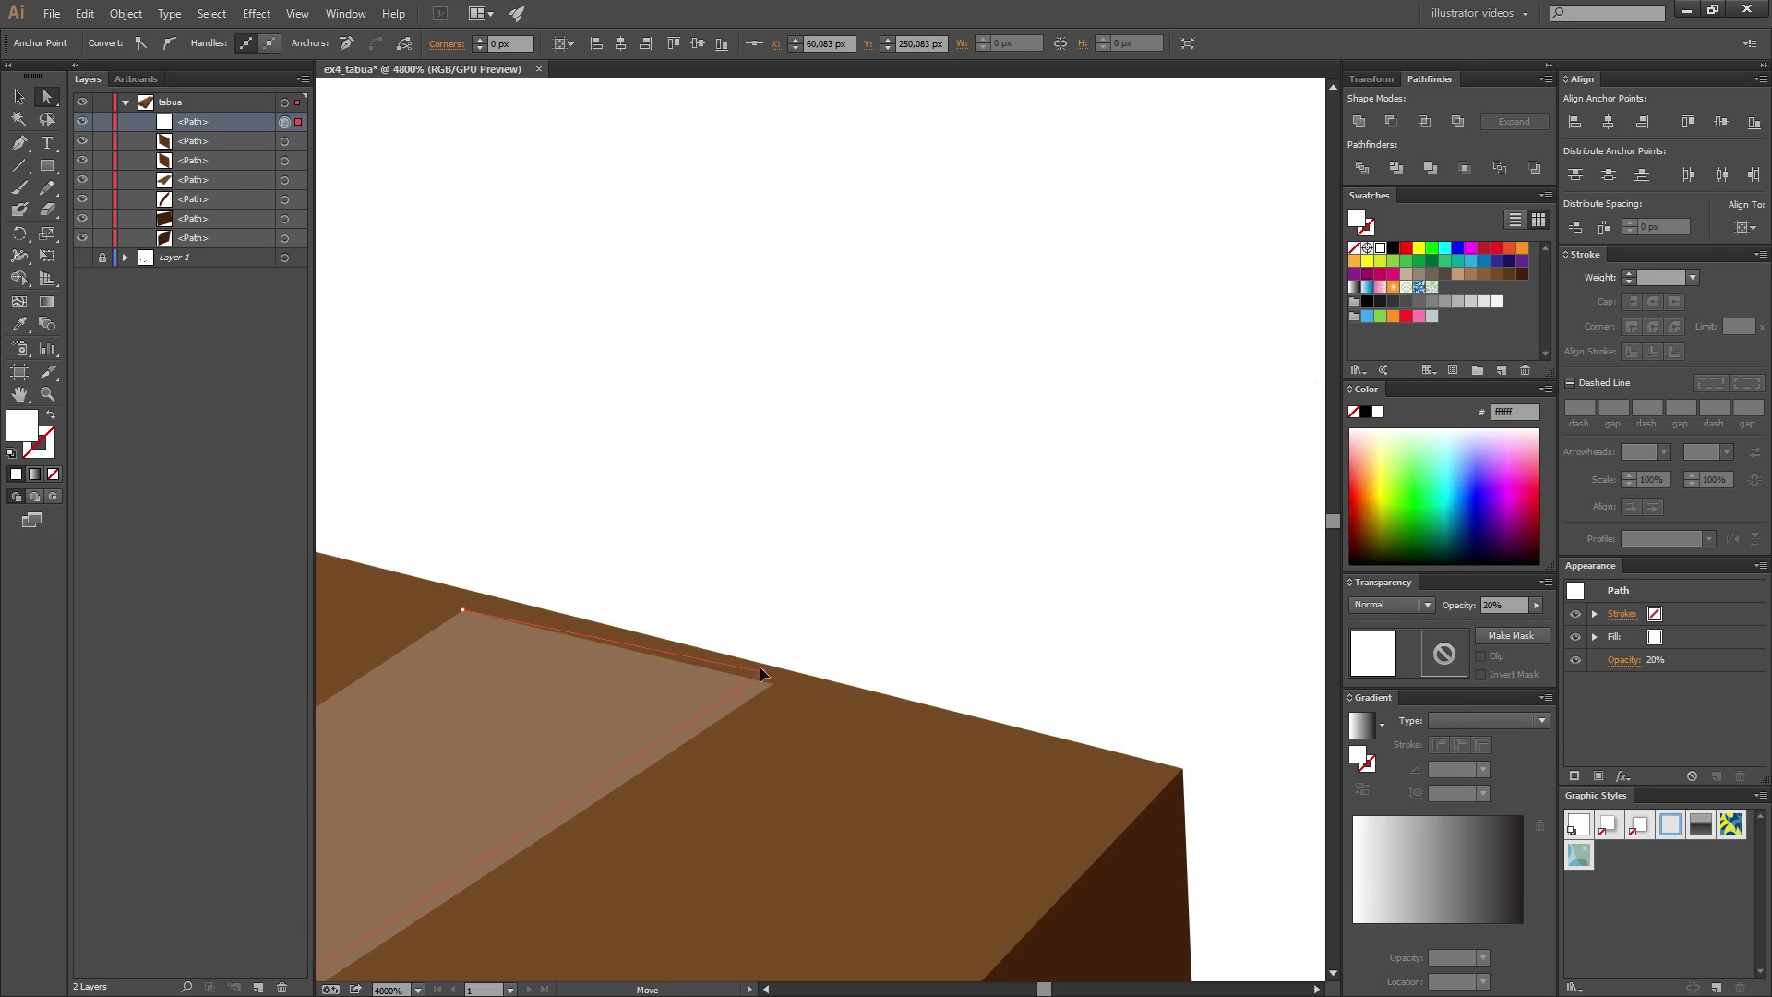
{"action": "left_click_drag", "start_coordinate": [465, 610], "coordinate": [474, 595]}
{"action": "left_click_drag", "start_coordinate": [752, 663], "coordinate": [696, 646]}
{"action": "left_click", "coordinate": [760, 566]}
- Zoom out and inspect the finished stripe as a whole object
{"action": "scroll", "coordinate": [648, 640], "scroll_direction": "down", "scroll_amount": 1}
{"action": "scroll", "coordinate": [638, 677], "scroll_direction": "down", "scroll_amount": 2}
{"action": "scroll", "coordinate": [639, 677], "scroll_direction": "down", "scroll_amount": 1}
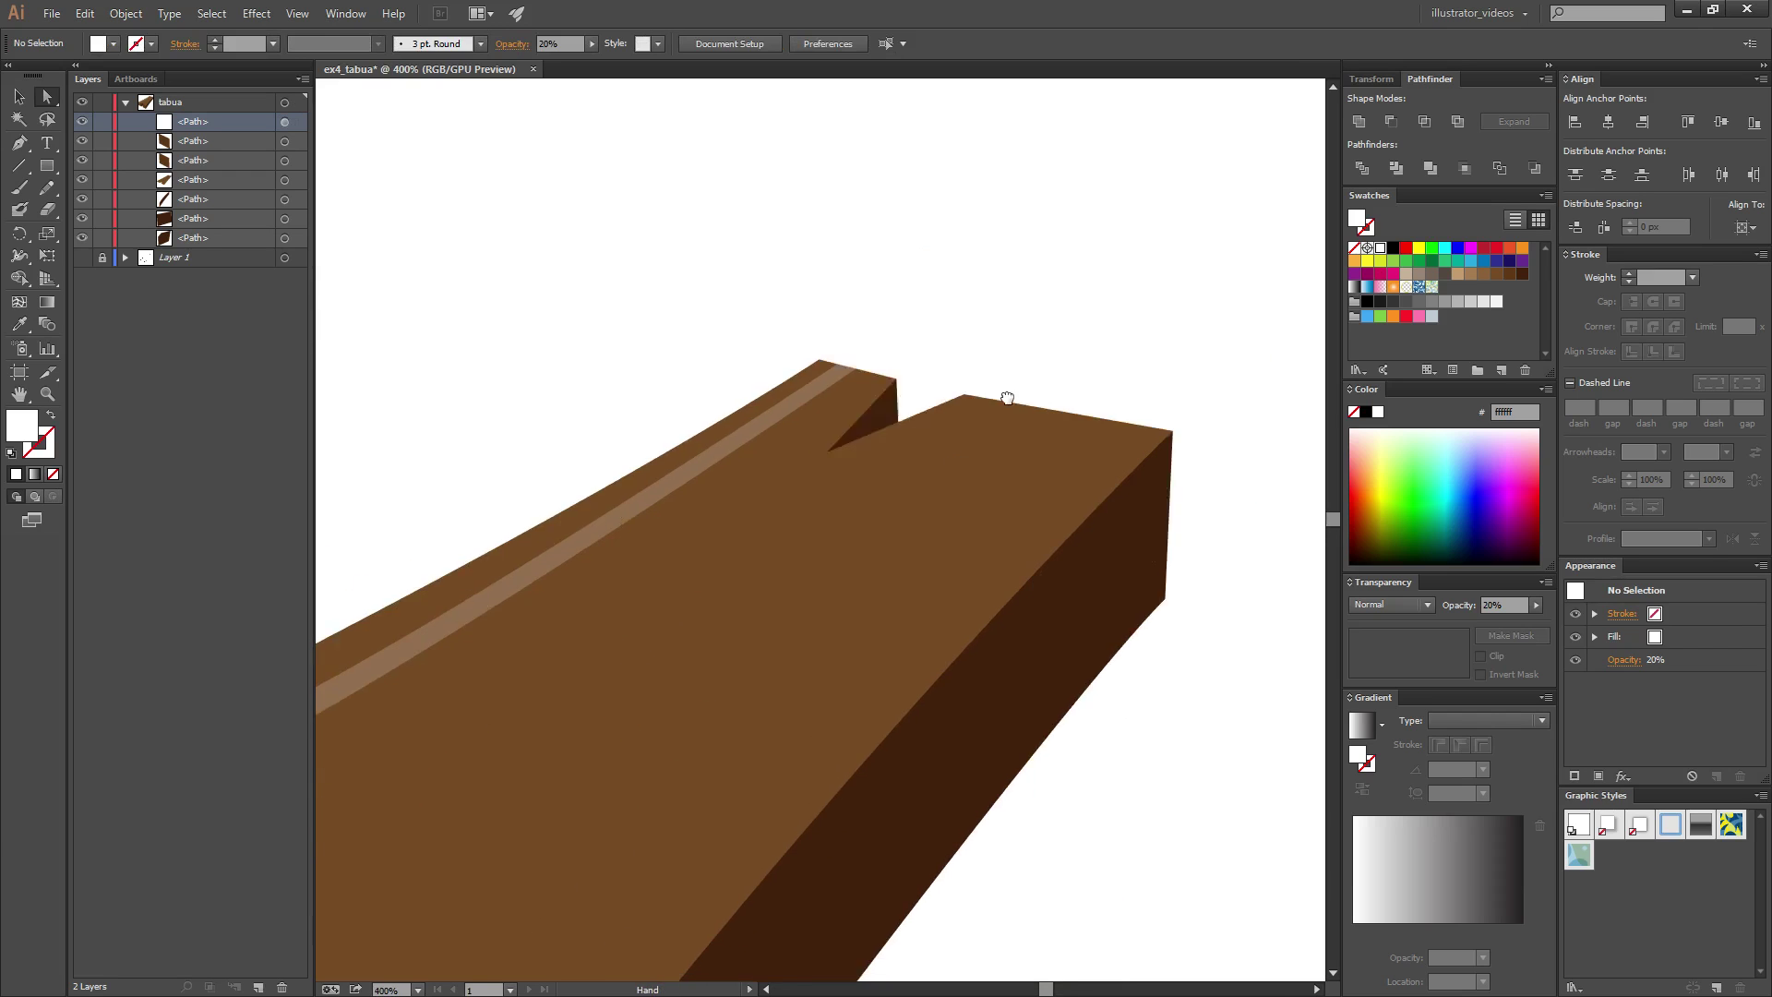
{"action": "scroll", "coordinate": [988, 517], "scroll_direction": "down", "scroll_amount": 2}
{"action": "scroll", "coordinate": [897, 550], "scroll_direction": "down", "scroll_amount": 2}
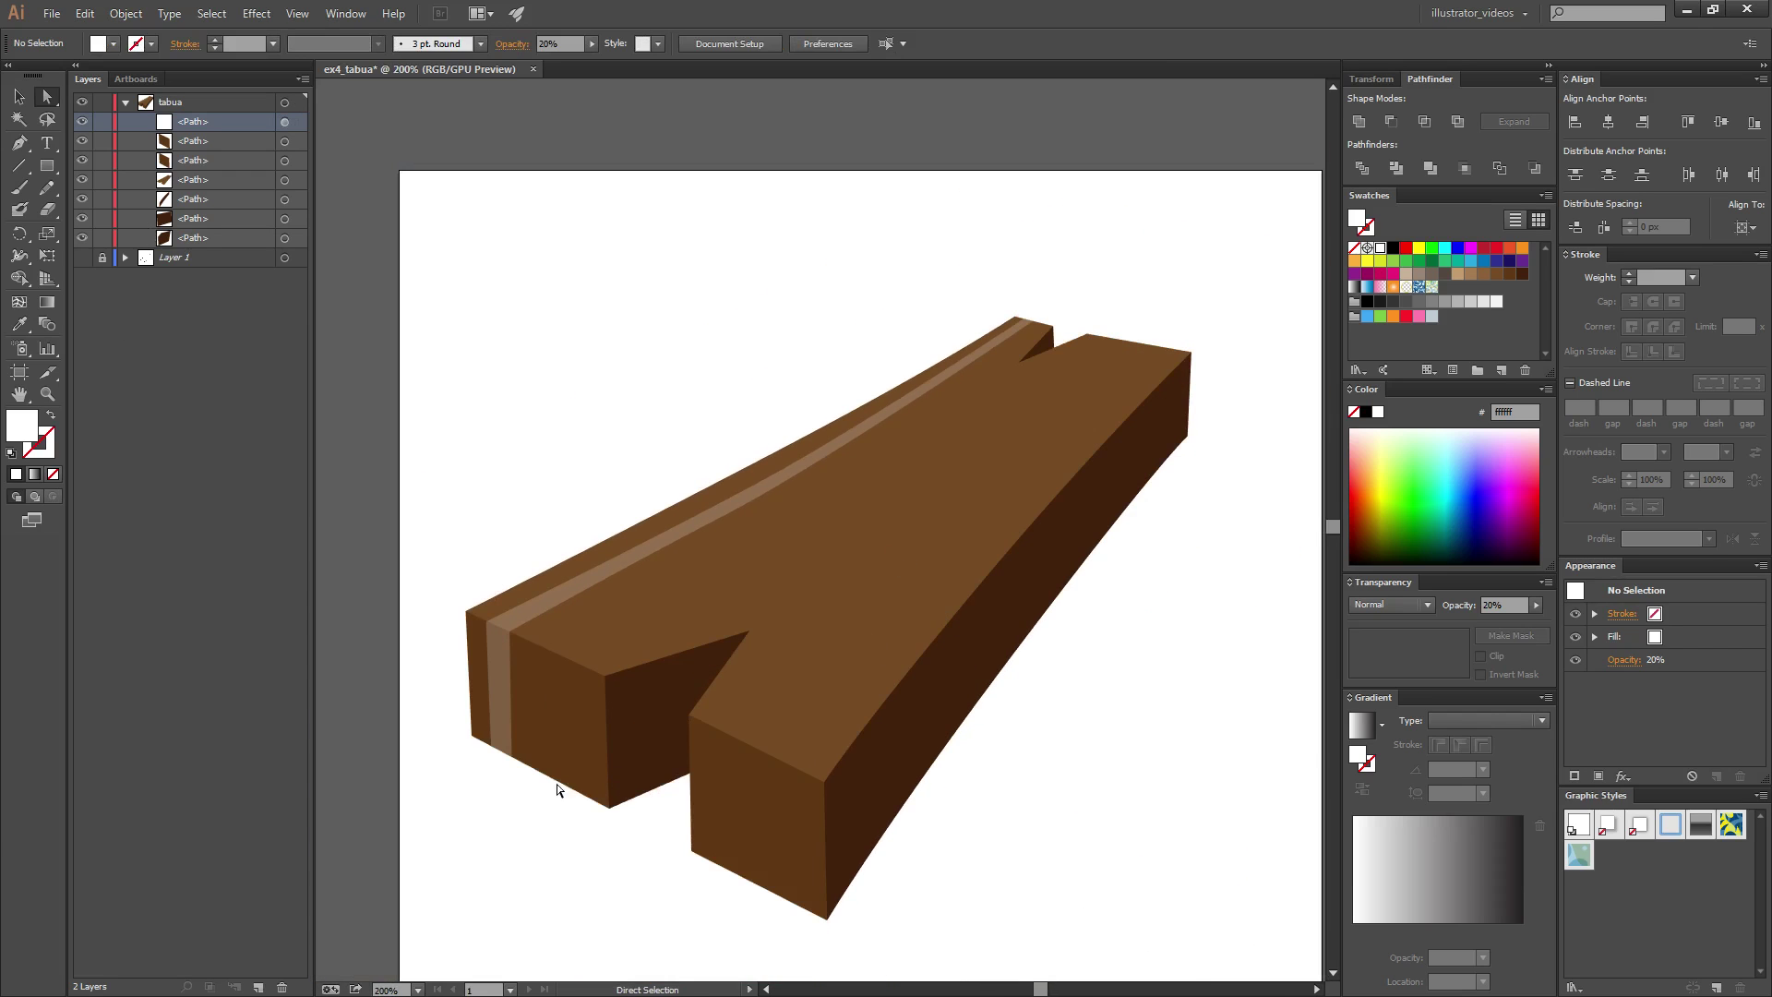
{"action": "key", "text": "ctrl"}
{"action": "left_click", "coordinate": [590, 581], "text": "ctrl"}
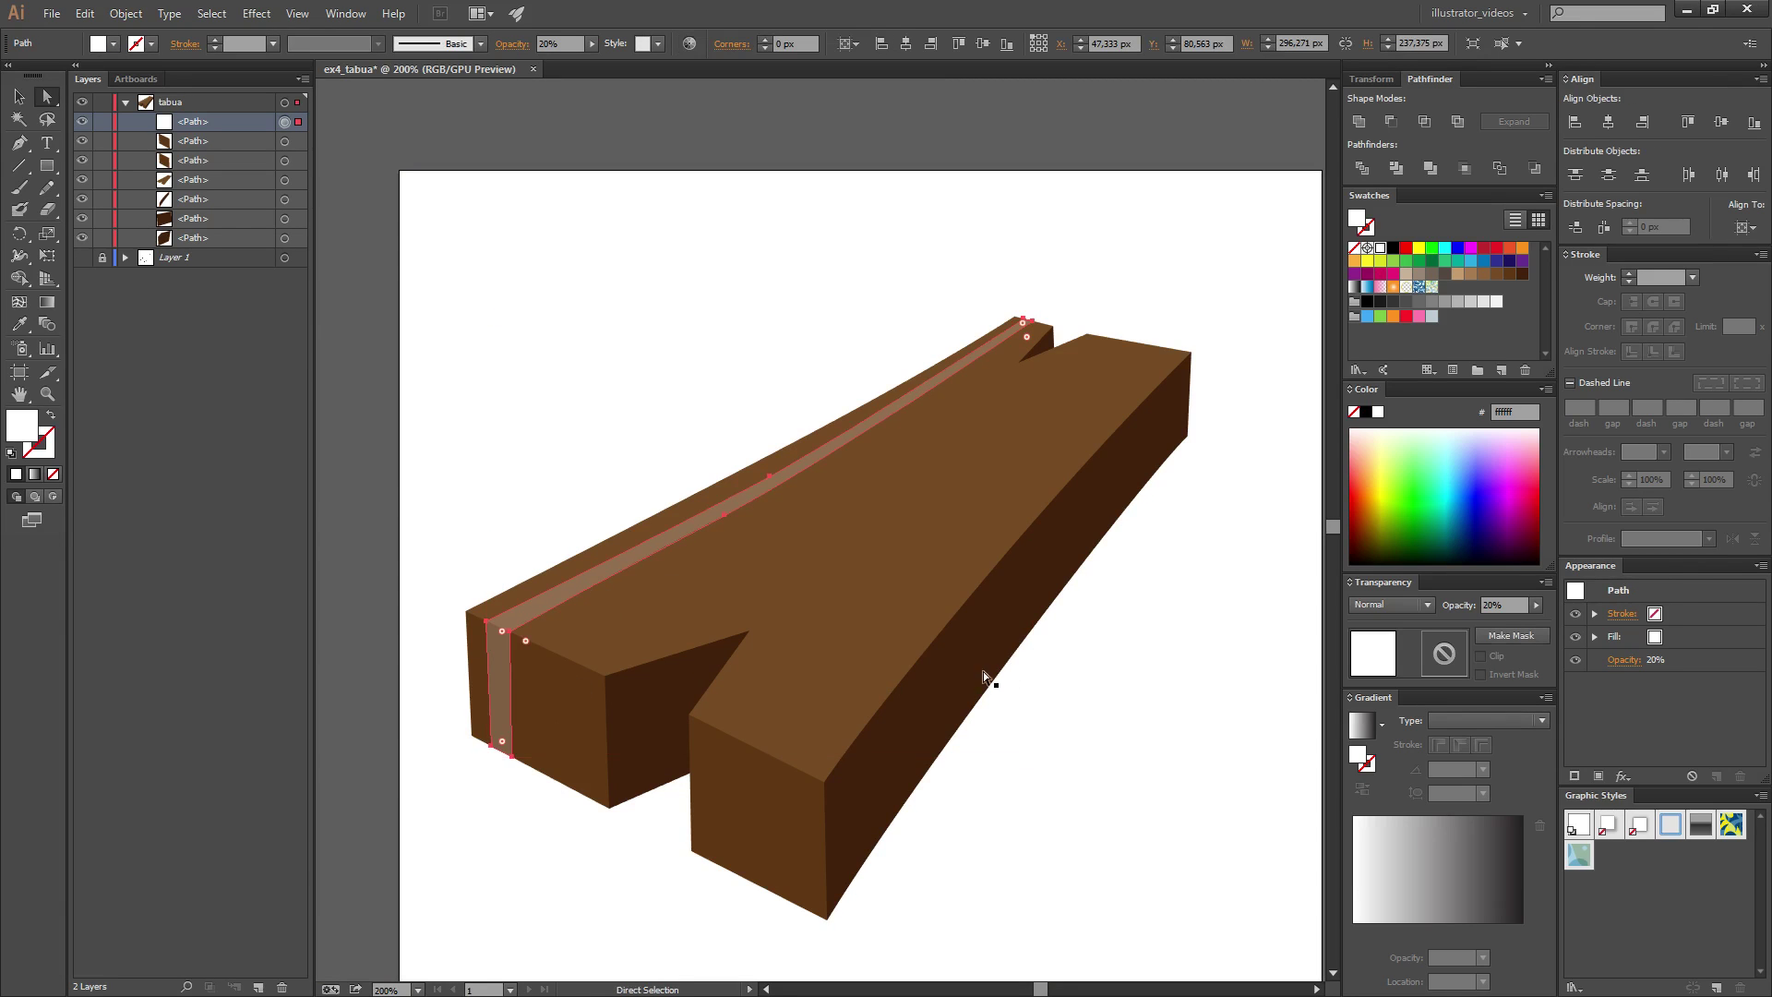
{"action": "left_click", "coordinate": [1108, 712]}
{"action": "key", "text": "p"}
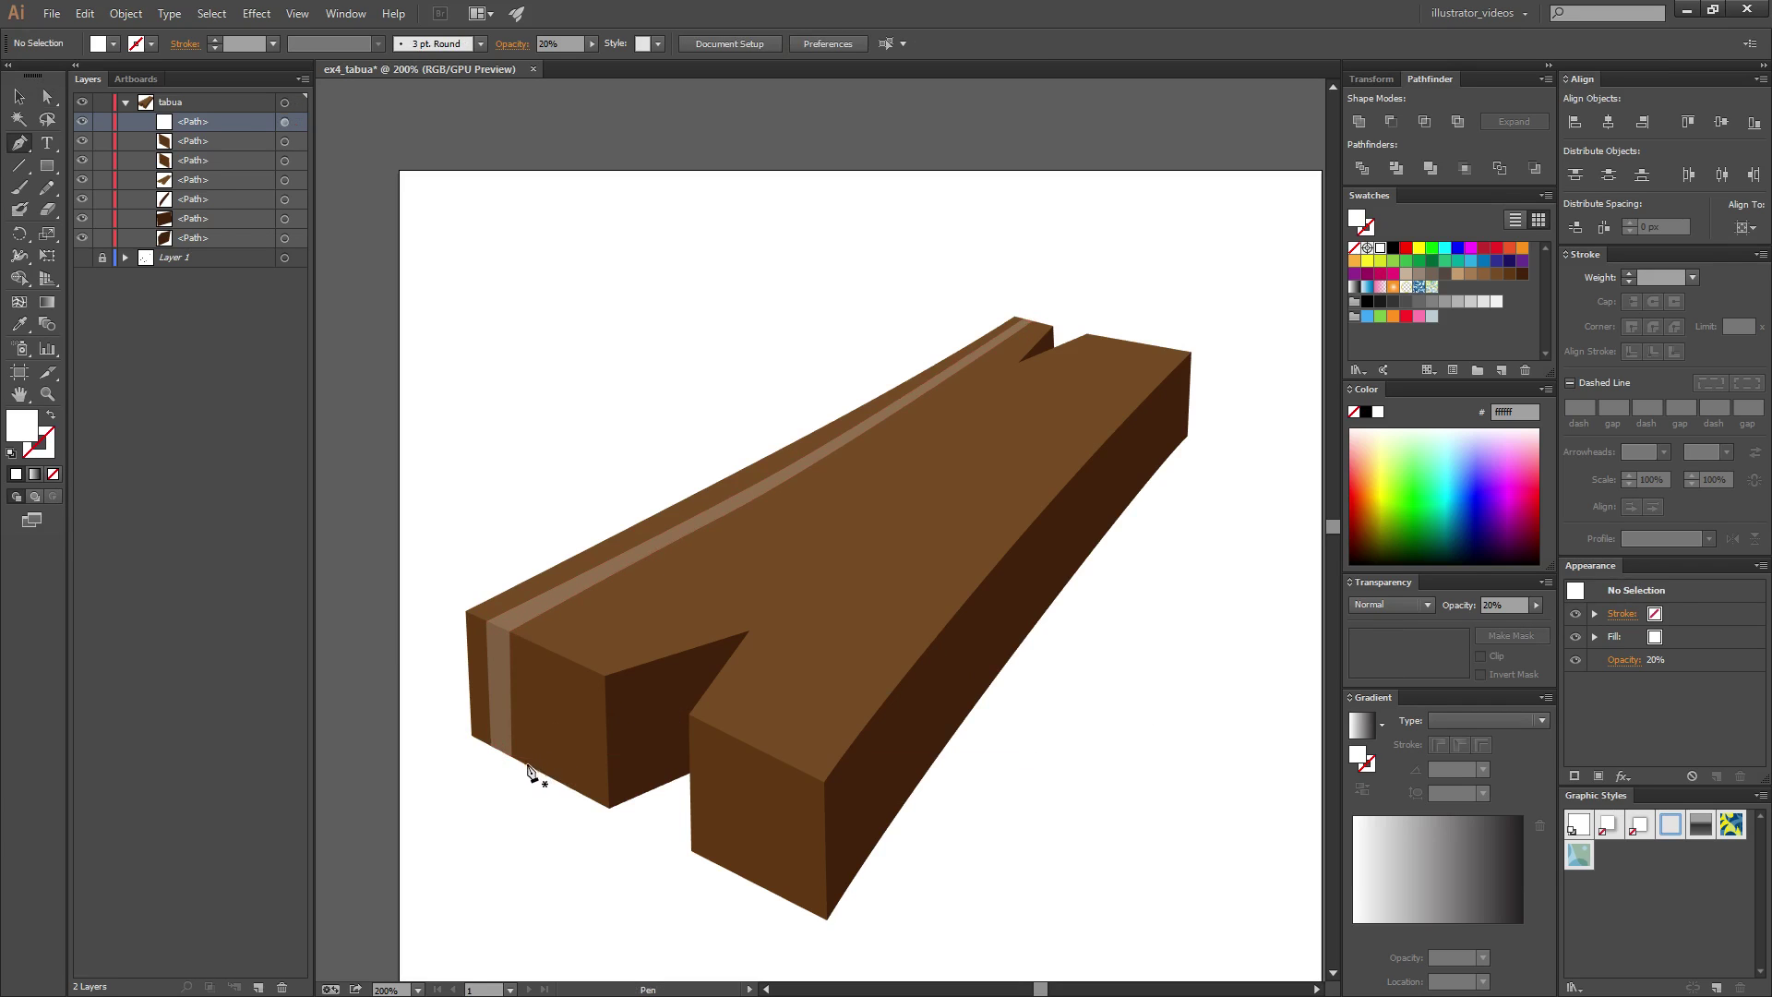
- Pen a closed stripe path beside the first, along the plank's top and down its end face
{"action": "left_click", "coordinate": [528, 766]}
{"action": "left_click", "coordinate": [552, 778]}
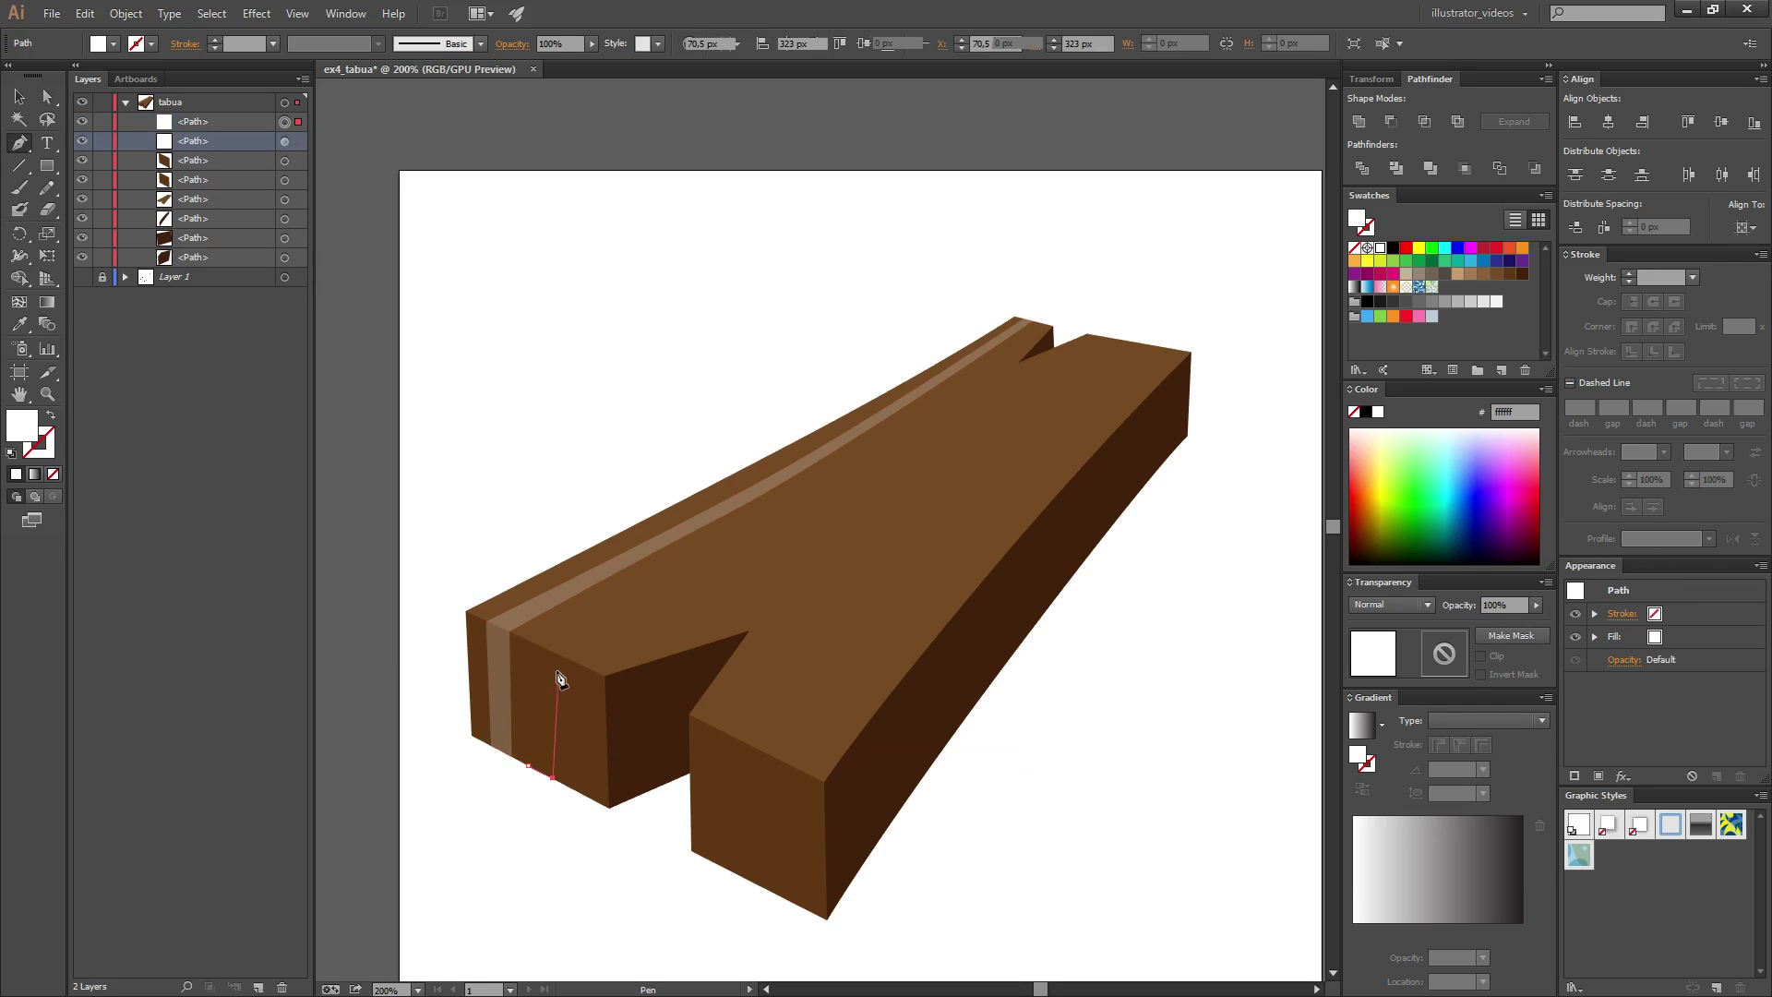
{"action": "left_click", "coordinate": [554, 661]}
{"action": "left_click", "coordinate": [551, 652]}
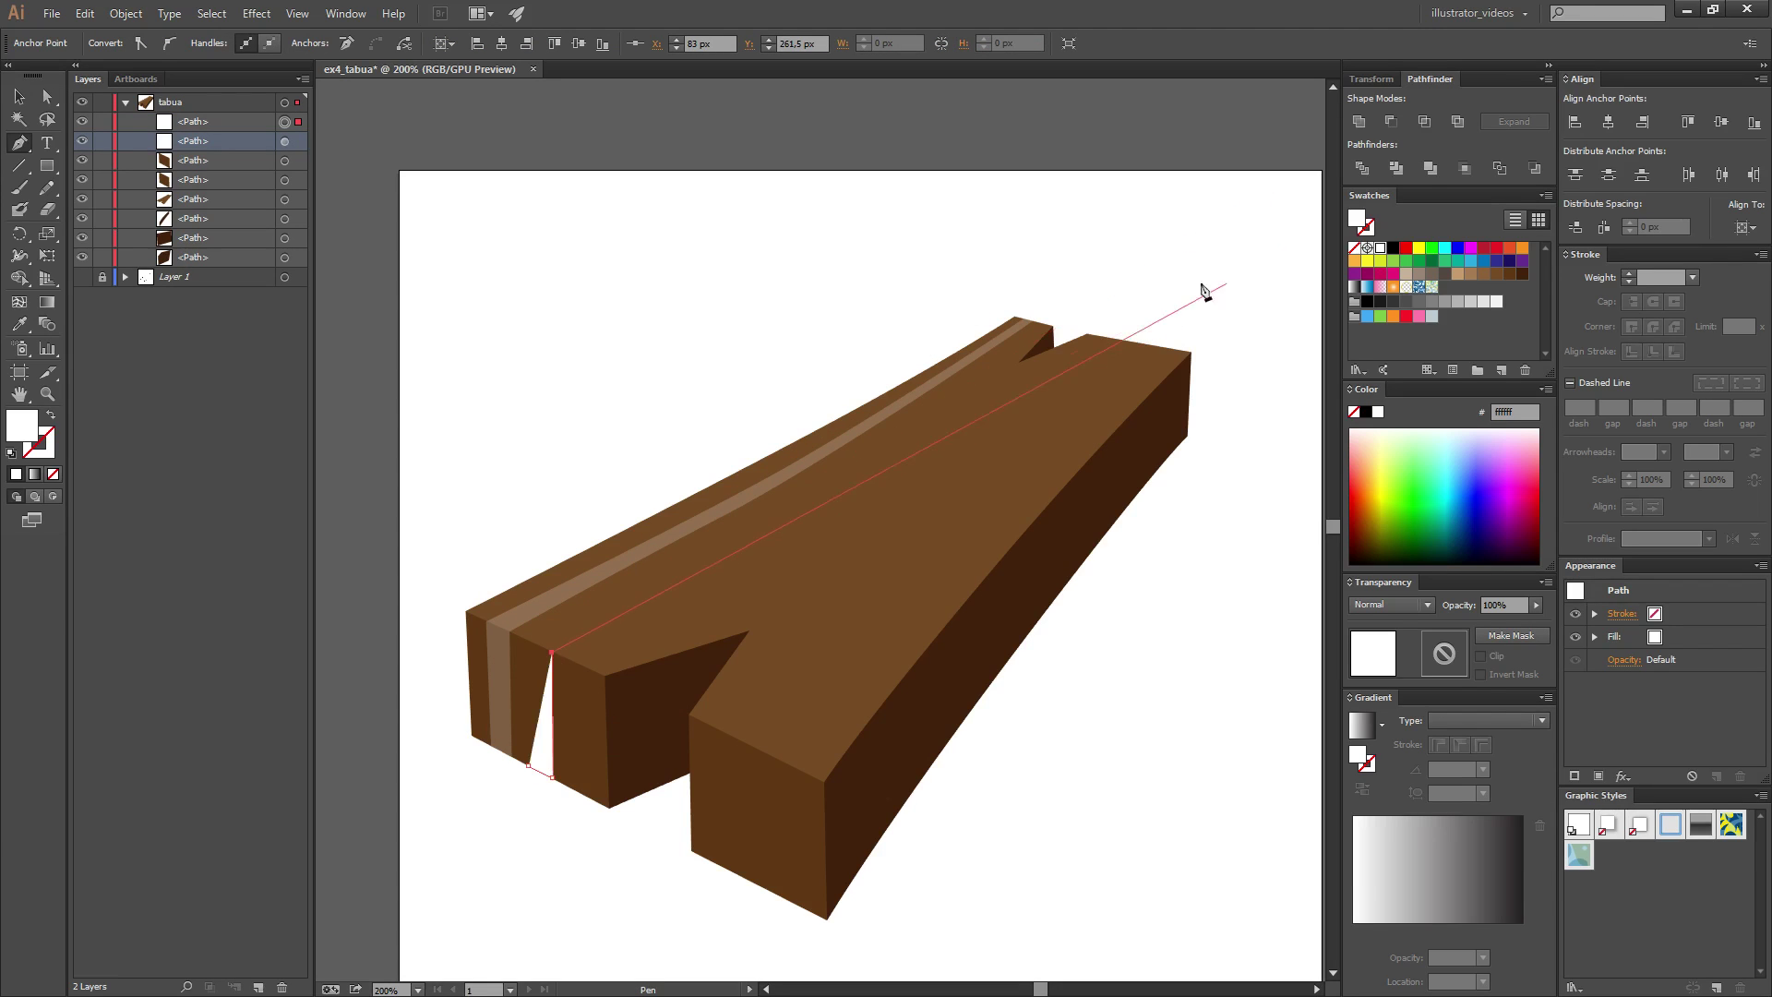
{"action": "left_click_drag", "start_coordinate": [871, 459], "coordinate": [934, 413]}
{"action": "left_click", "coordinate": [1044, 323]}
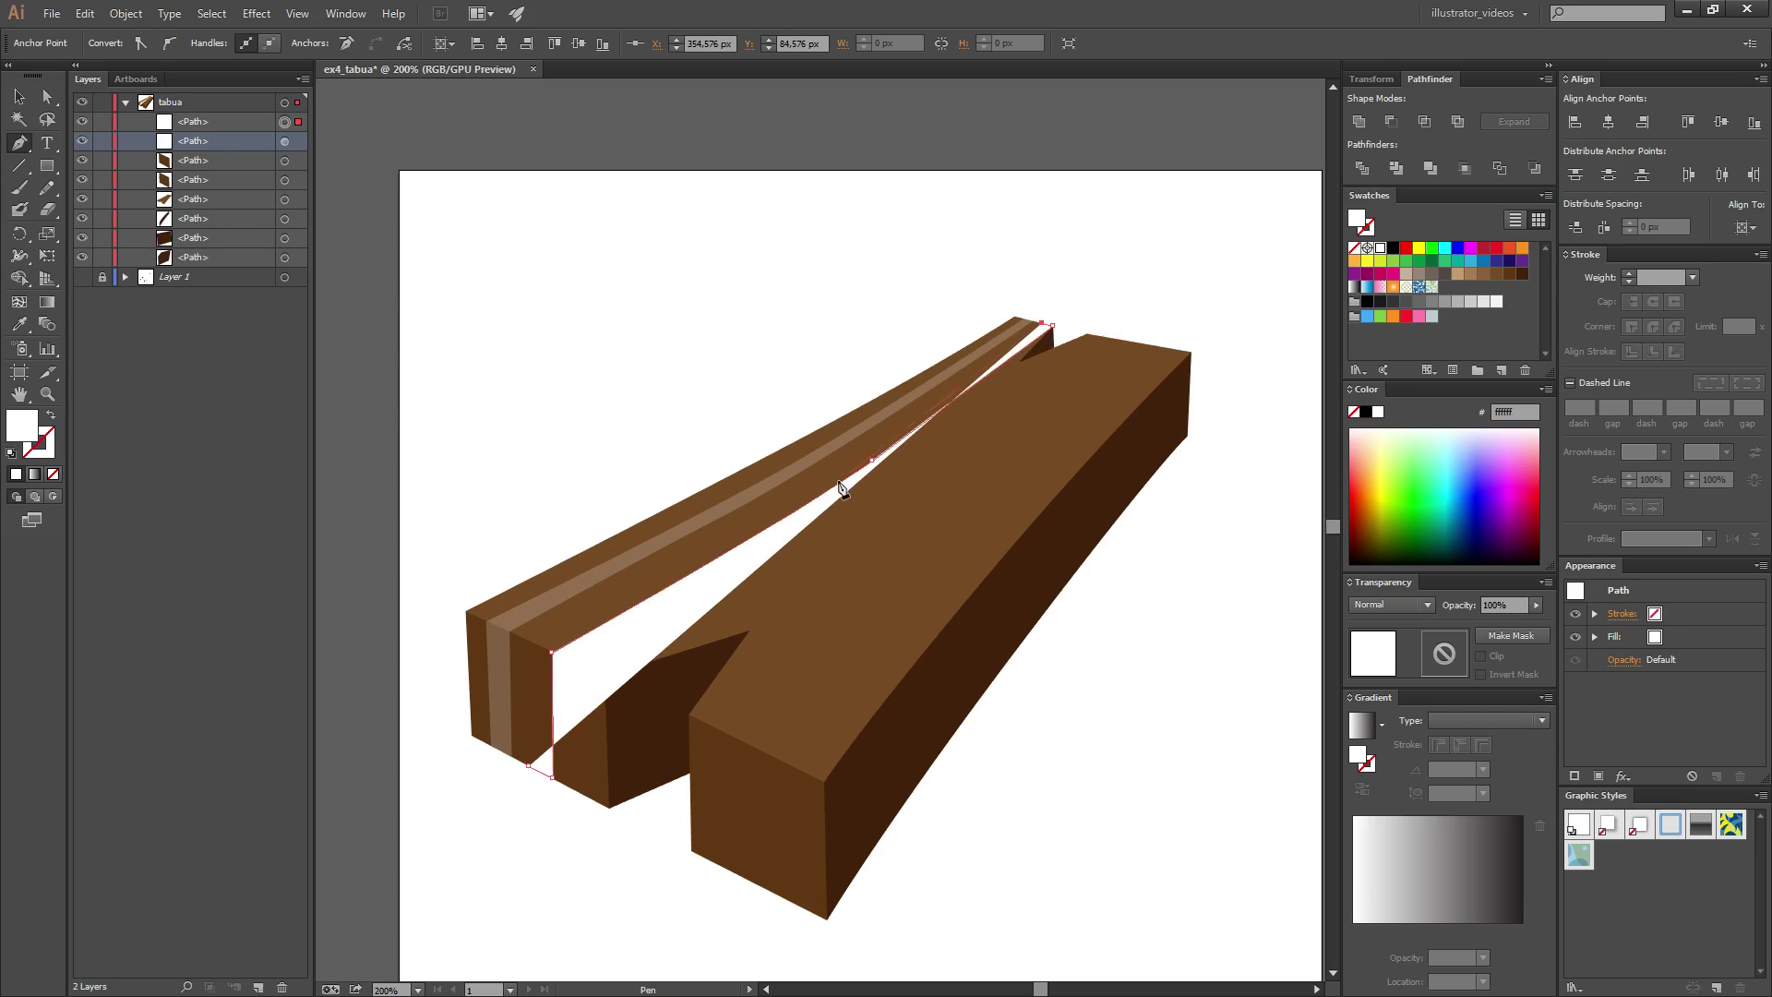
{"action": "left_click_drag", "start_coordinate": [807, 492], "coordinate": [722, 548]}
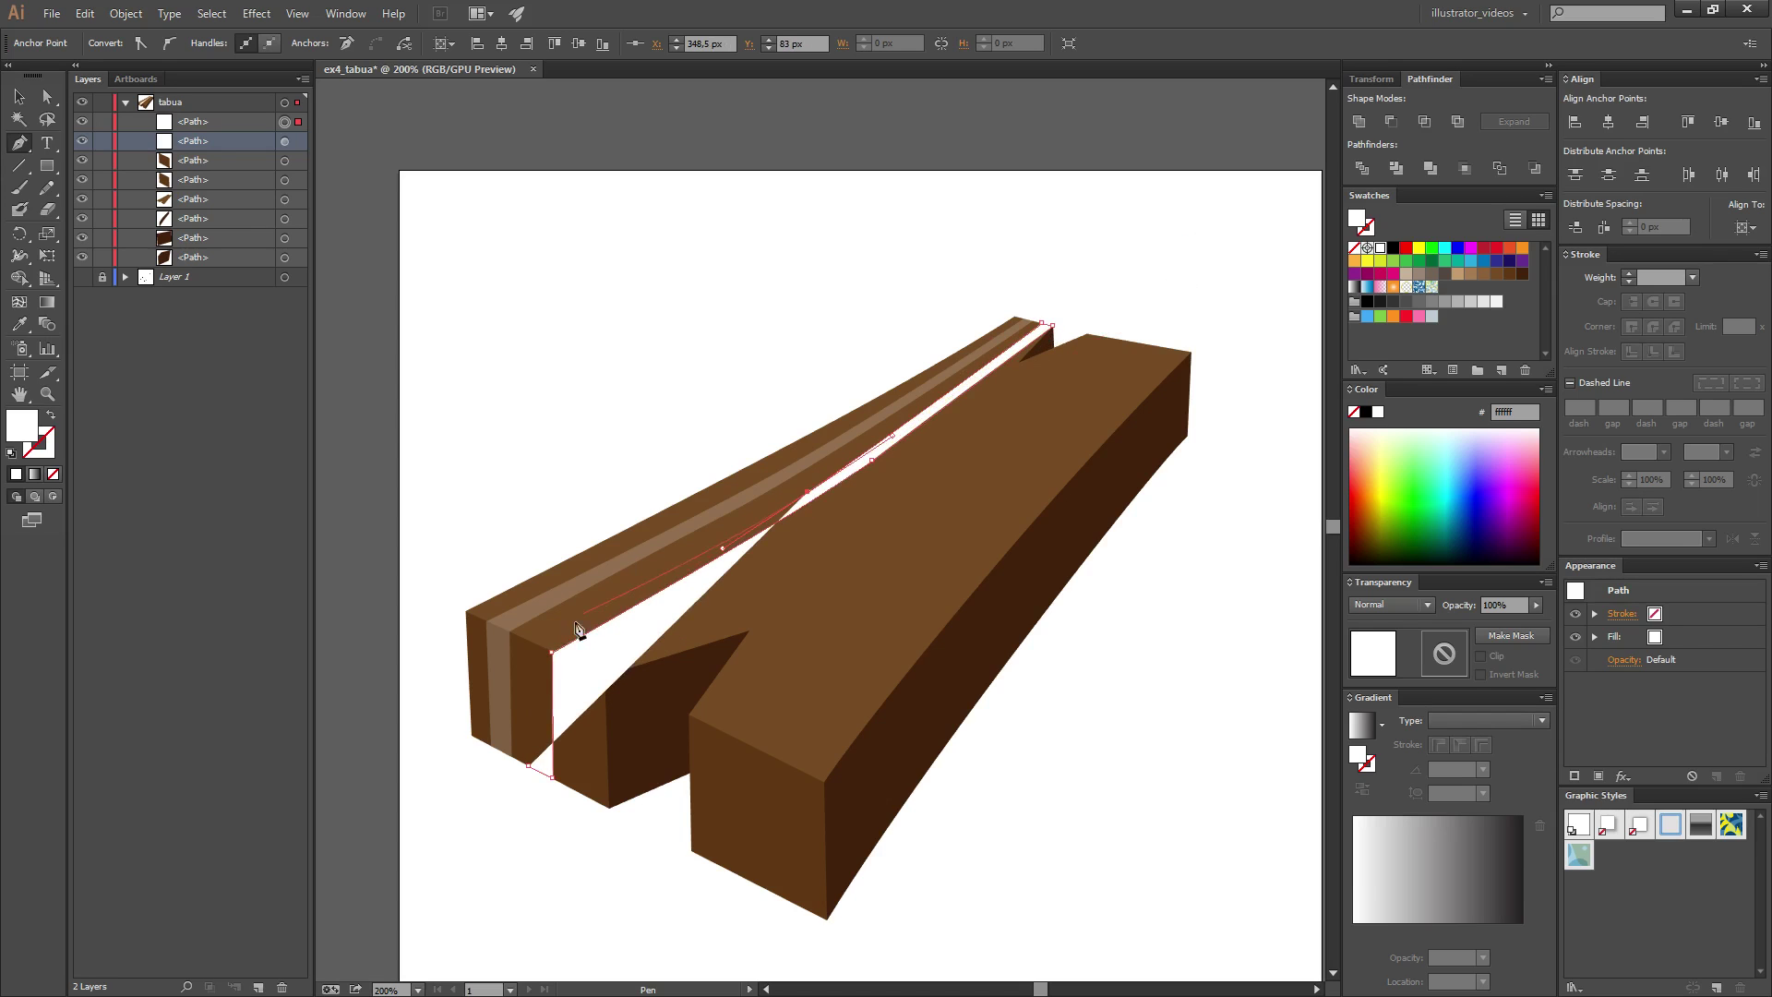
{"action": "left_click", "coordinate": [531, 643]}
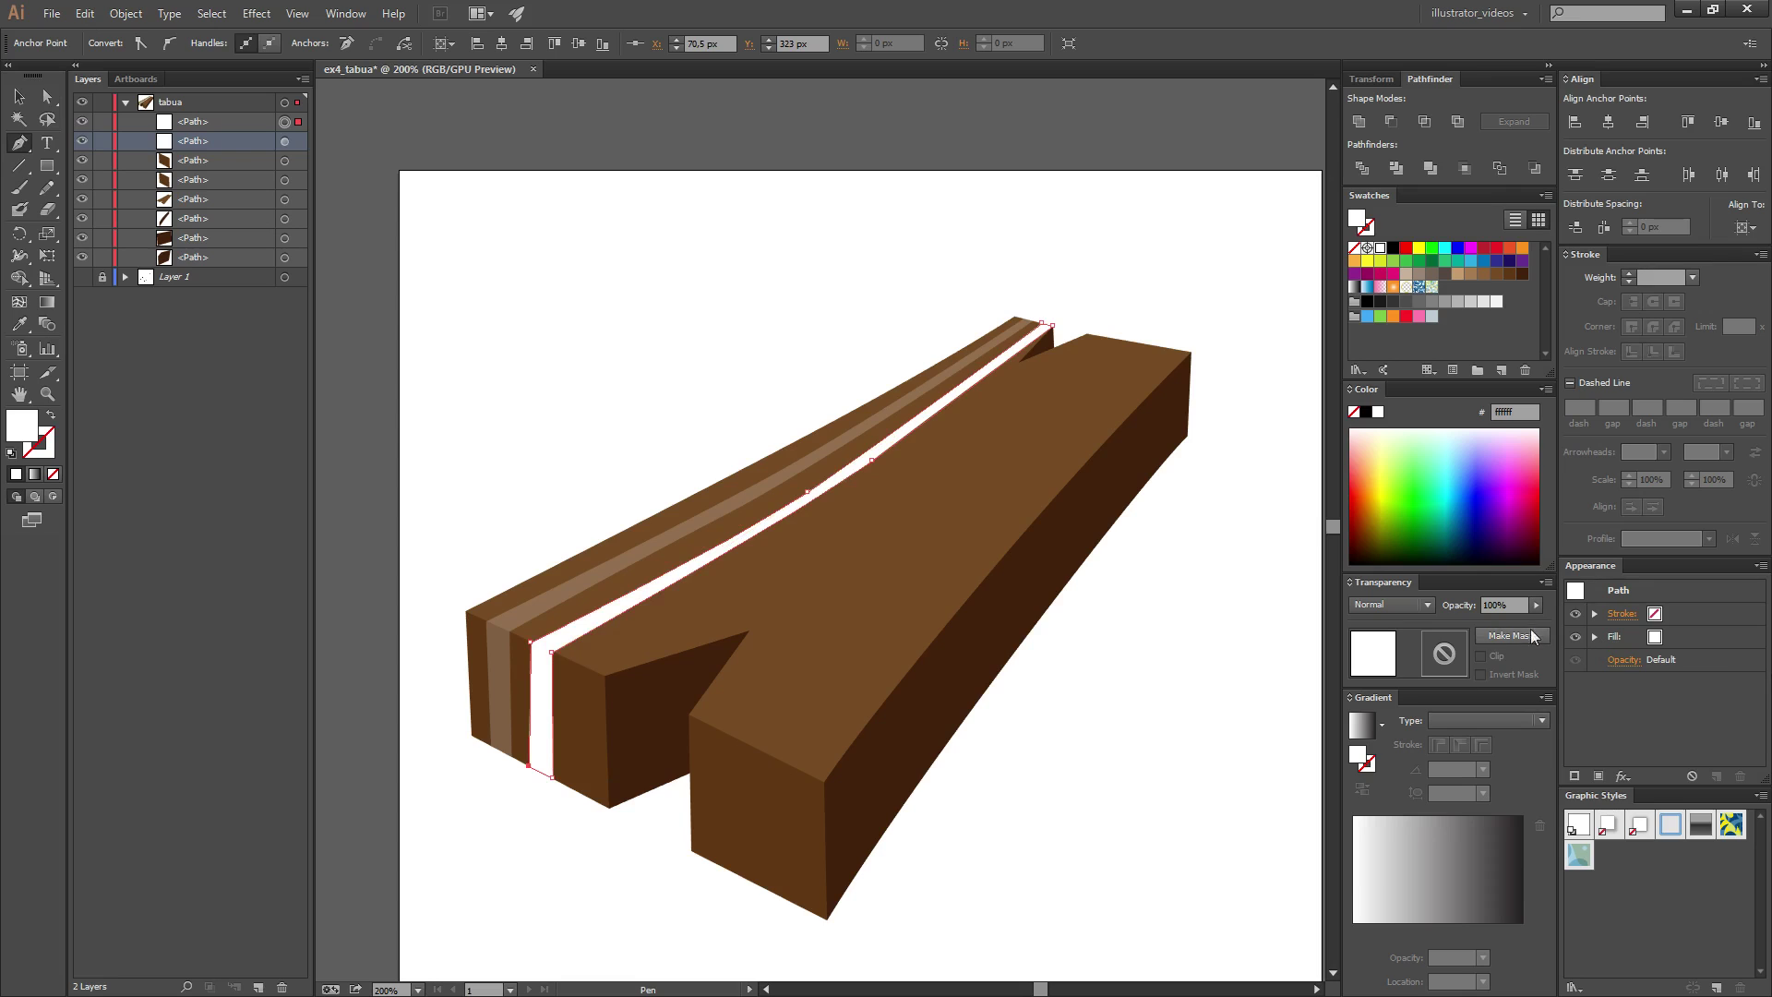
- Set the new stripe's opacity to 20%
{"action": "left_click", "coordinate": [1485, 604]}
{"action": "type", "text": "20"}
{"action": "key", "text": "Return"}
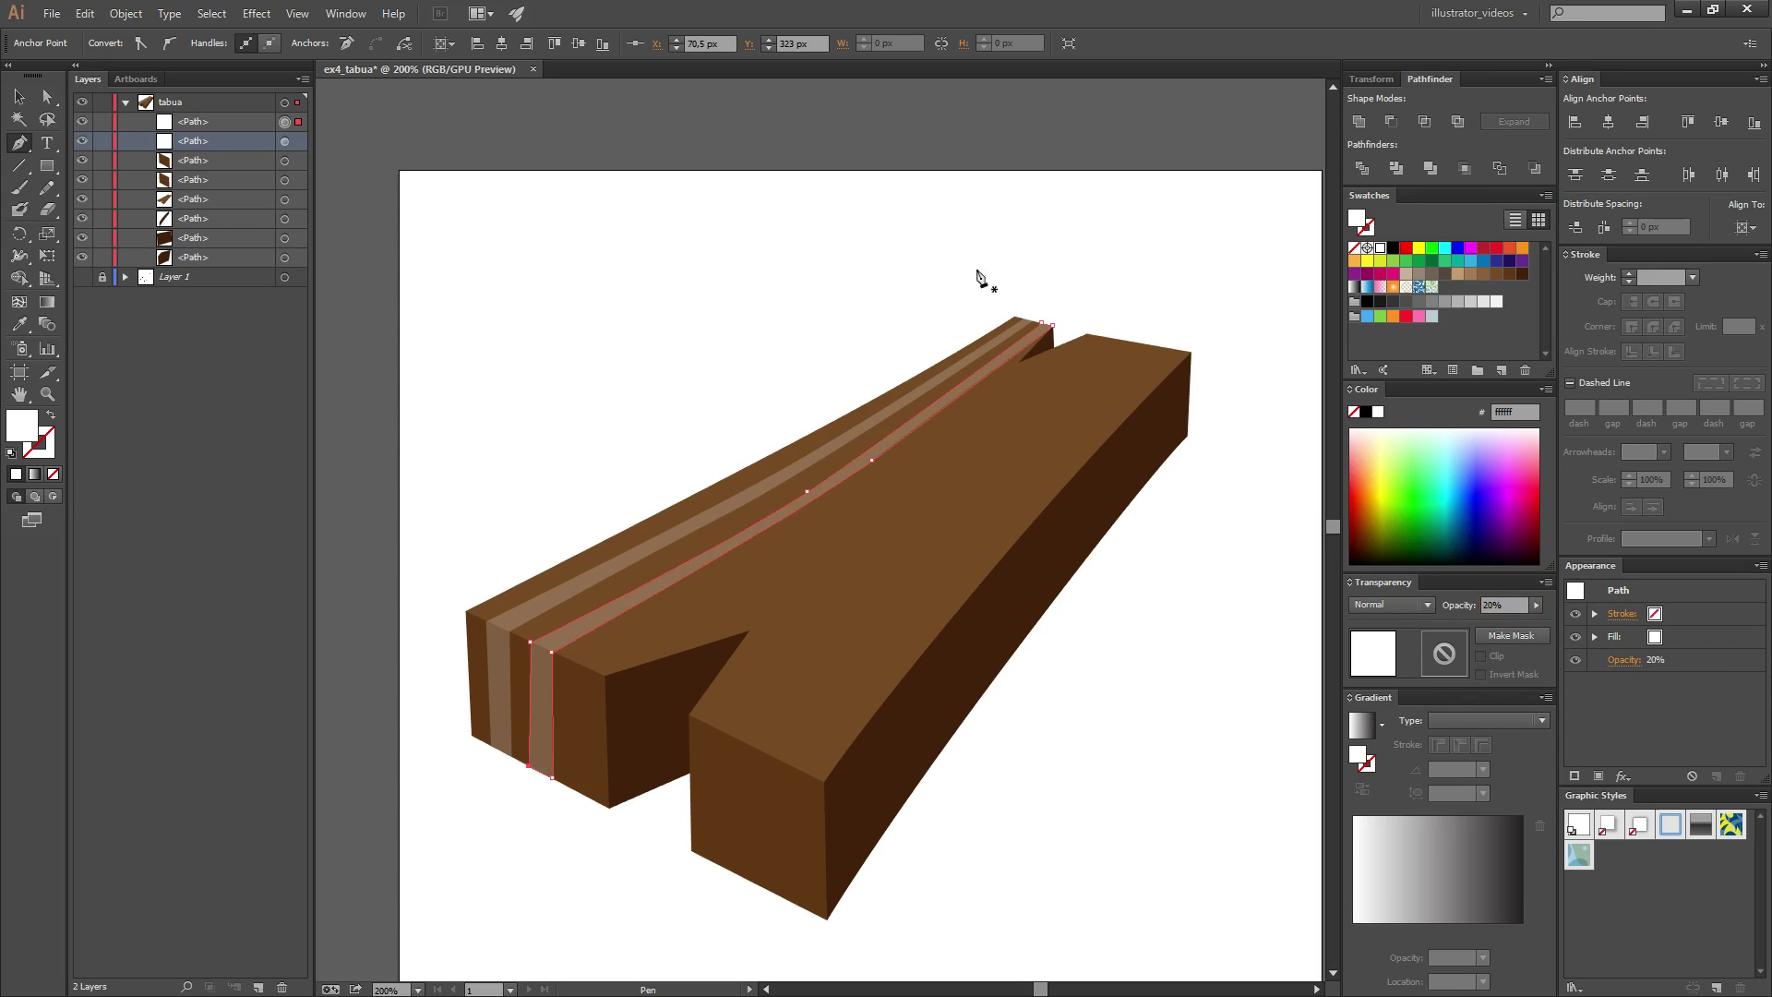
{"action": "key", "text": "a"}
{"action": "key", "text": "ctrl+shift+a"}
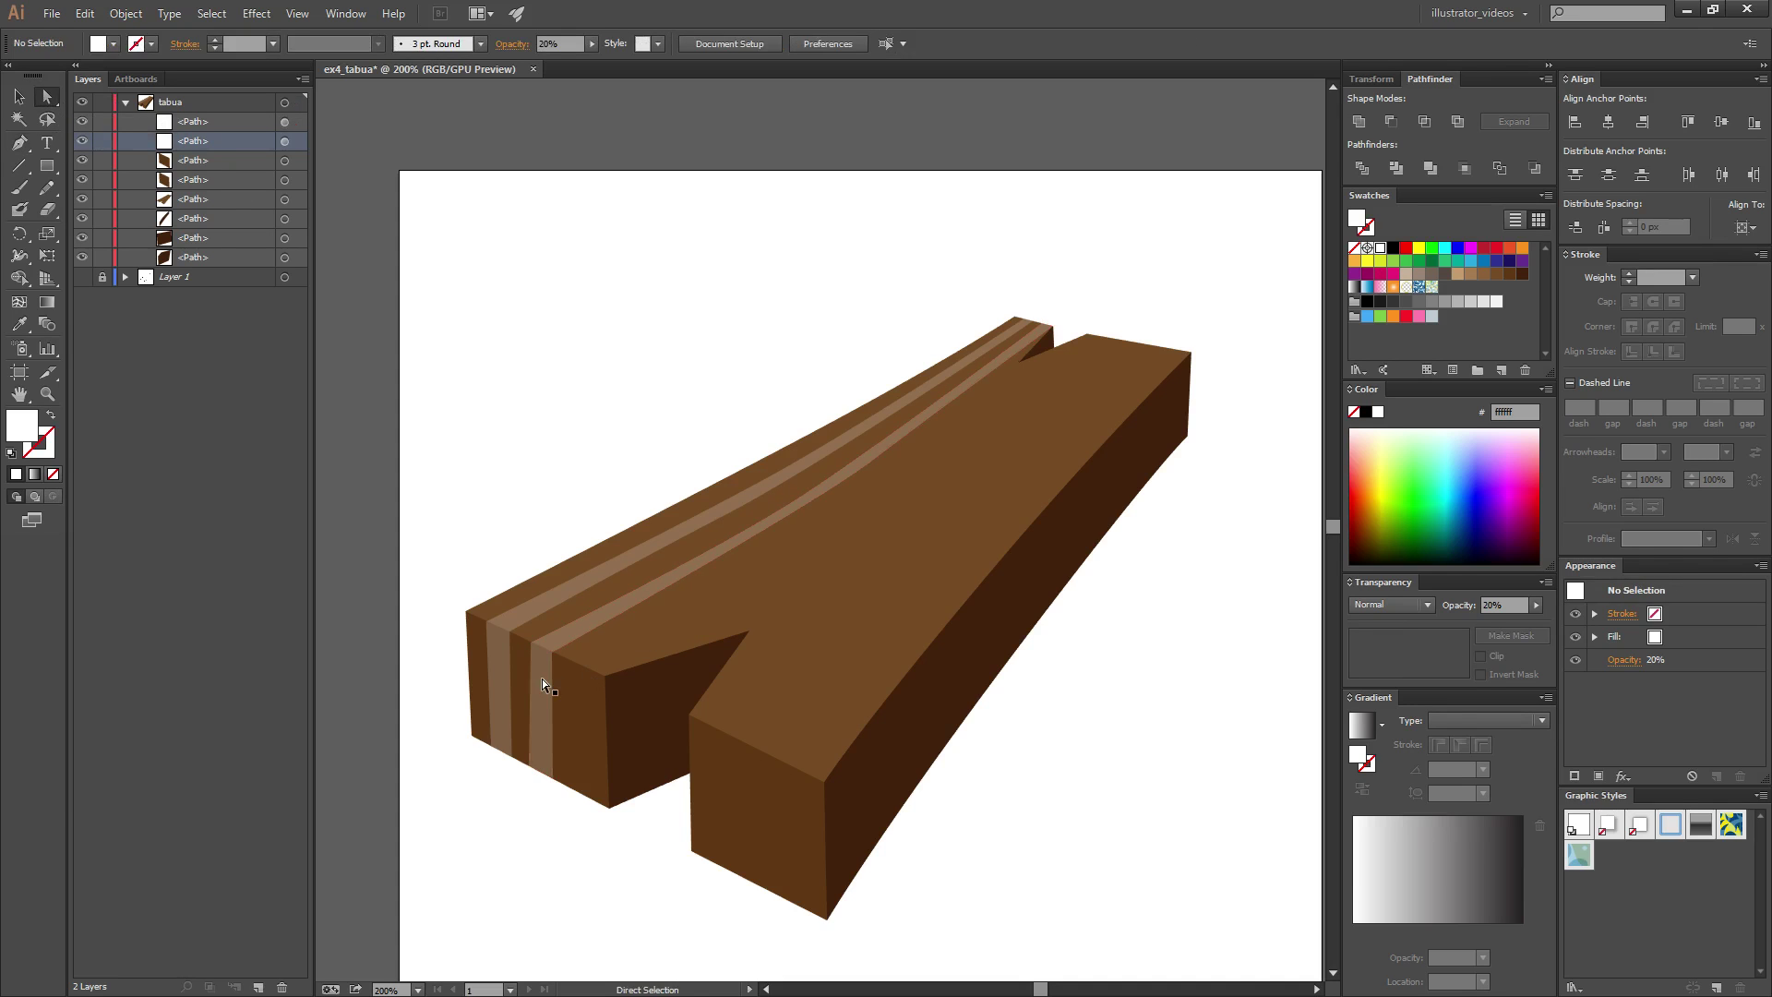
{"action": "left_click", "coordinate": [542, 683]}
- Straighten the second stripe's left edge on the end face
{"action": "scroll", "coordinate": [581, 817], "scroll_direction": "up", "scroll_amount": 4}
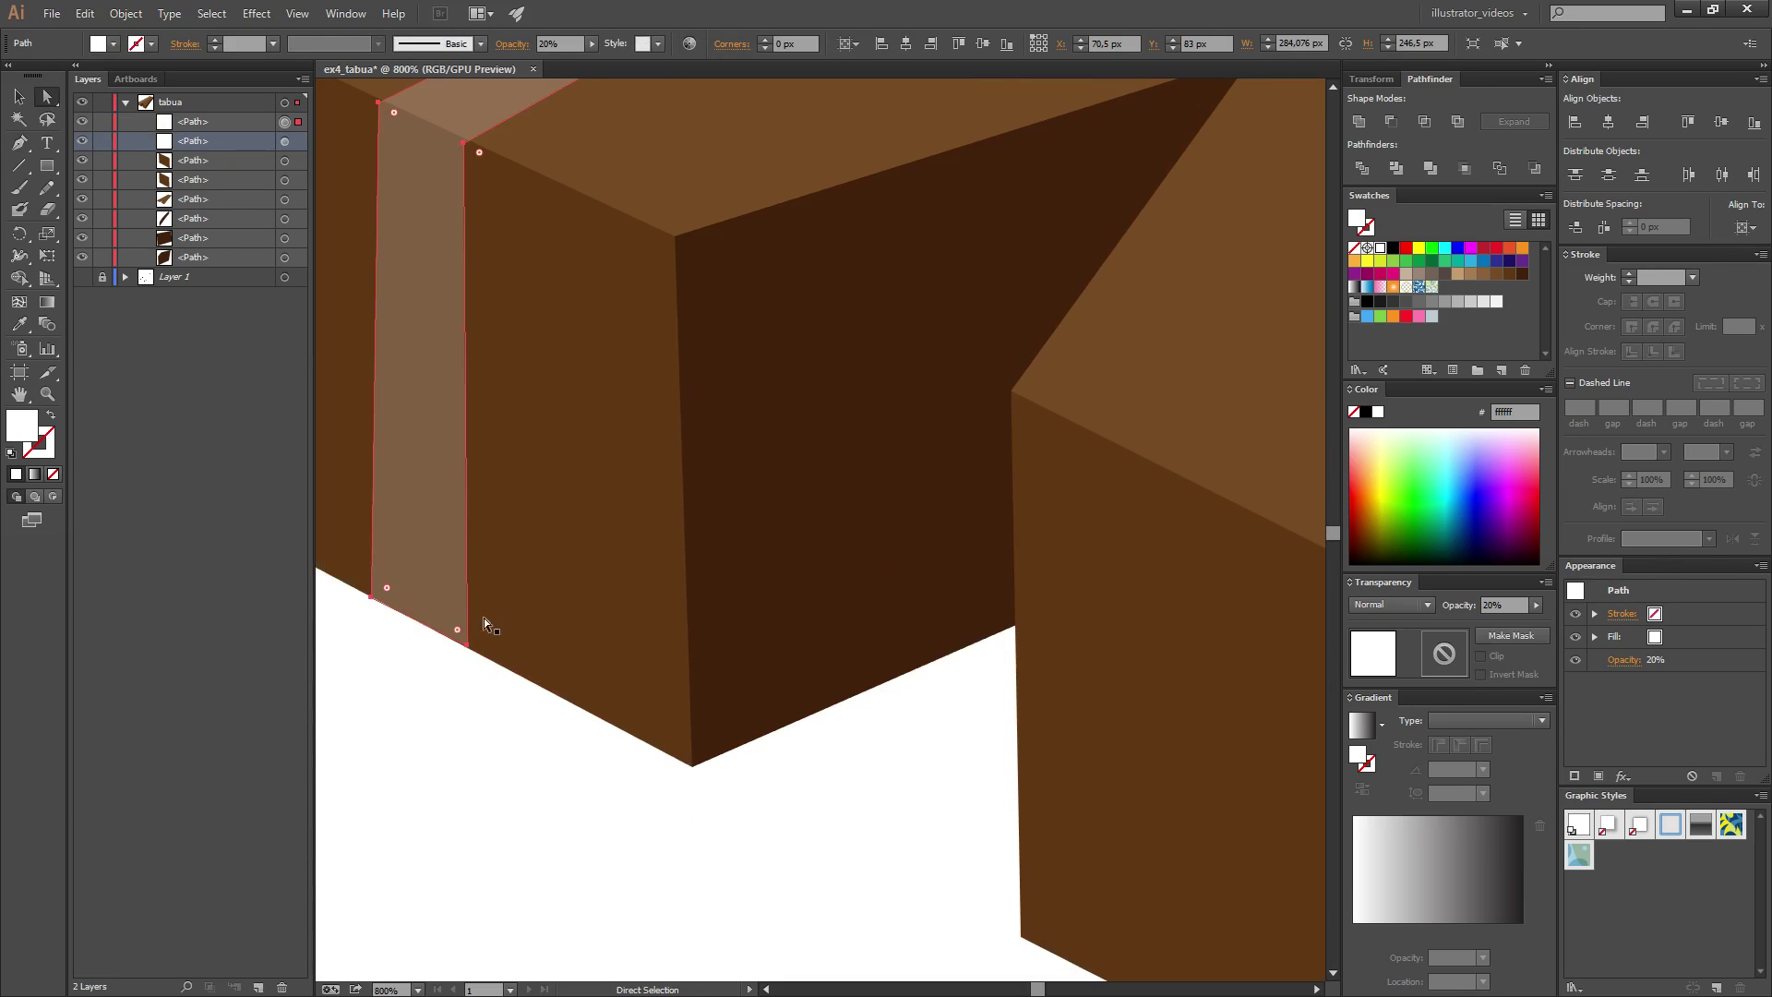
{"action": "scroll", "coordinate": [719, 614], "scroll_direction": "left", "scroll_amount": 5}
{"action": "left_click_drag", "start_coordinate": [661, 602], "coordinate": [670, 605]}
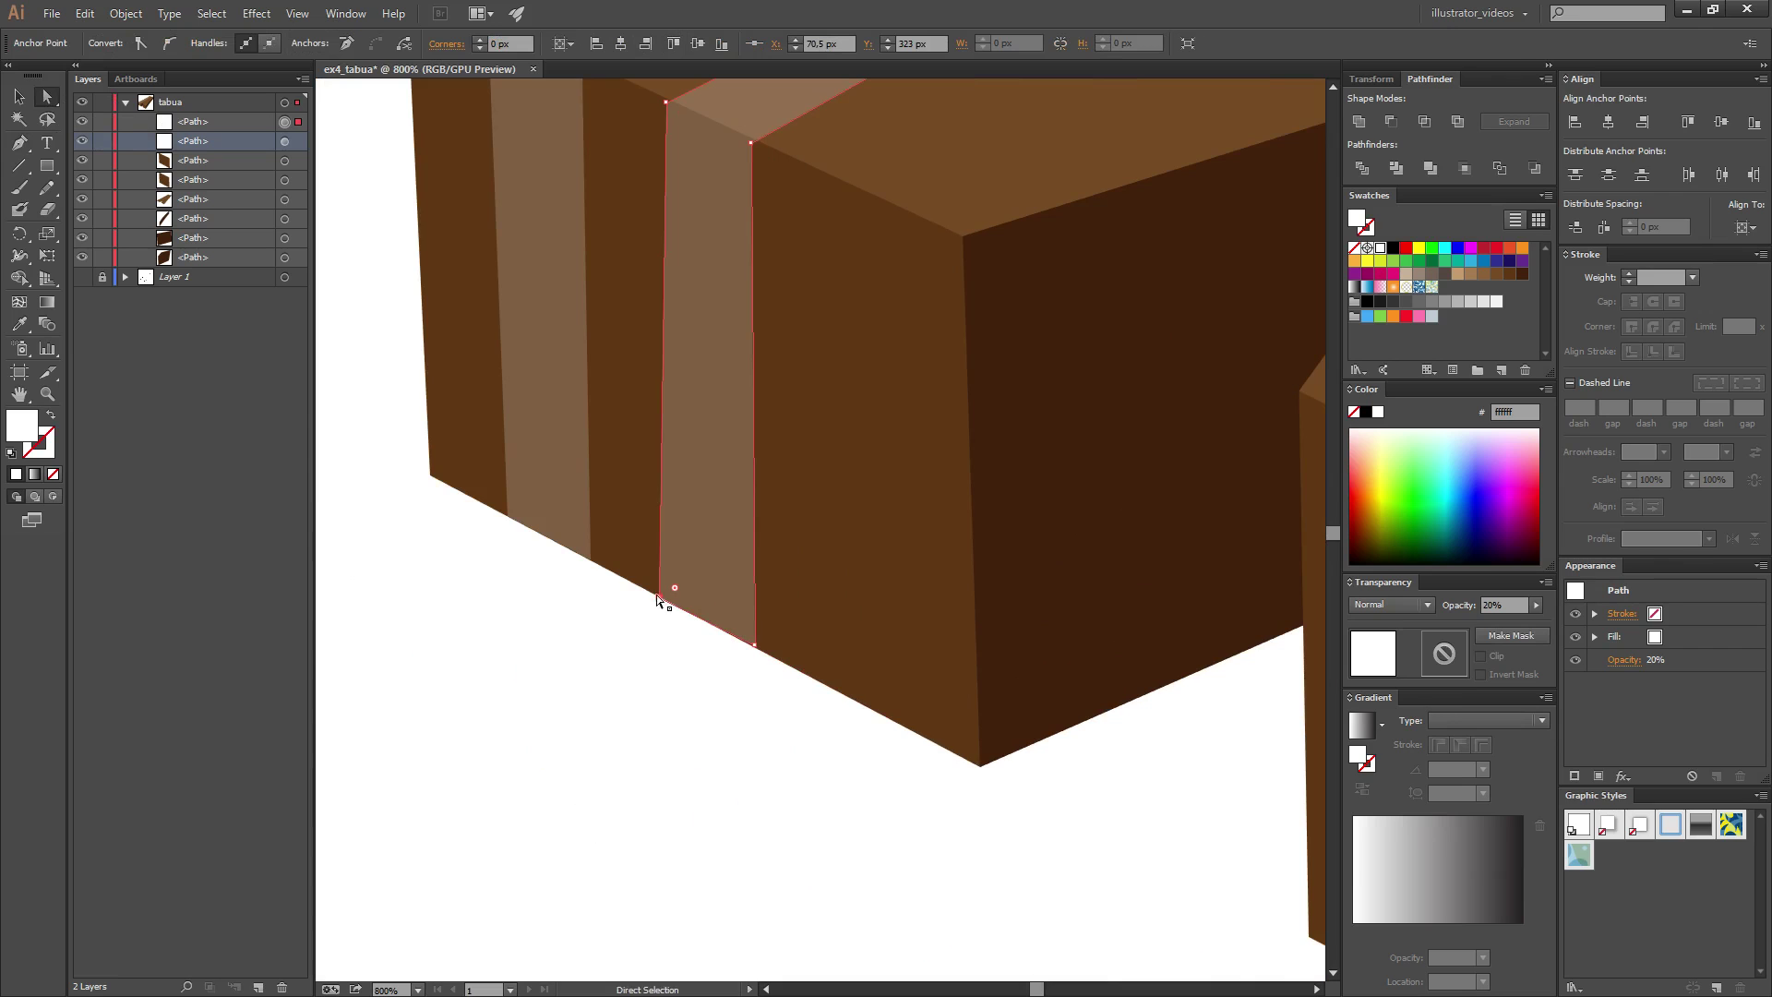
{"action": "left_click", "coordinate": [665, 696]}
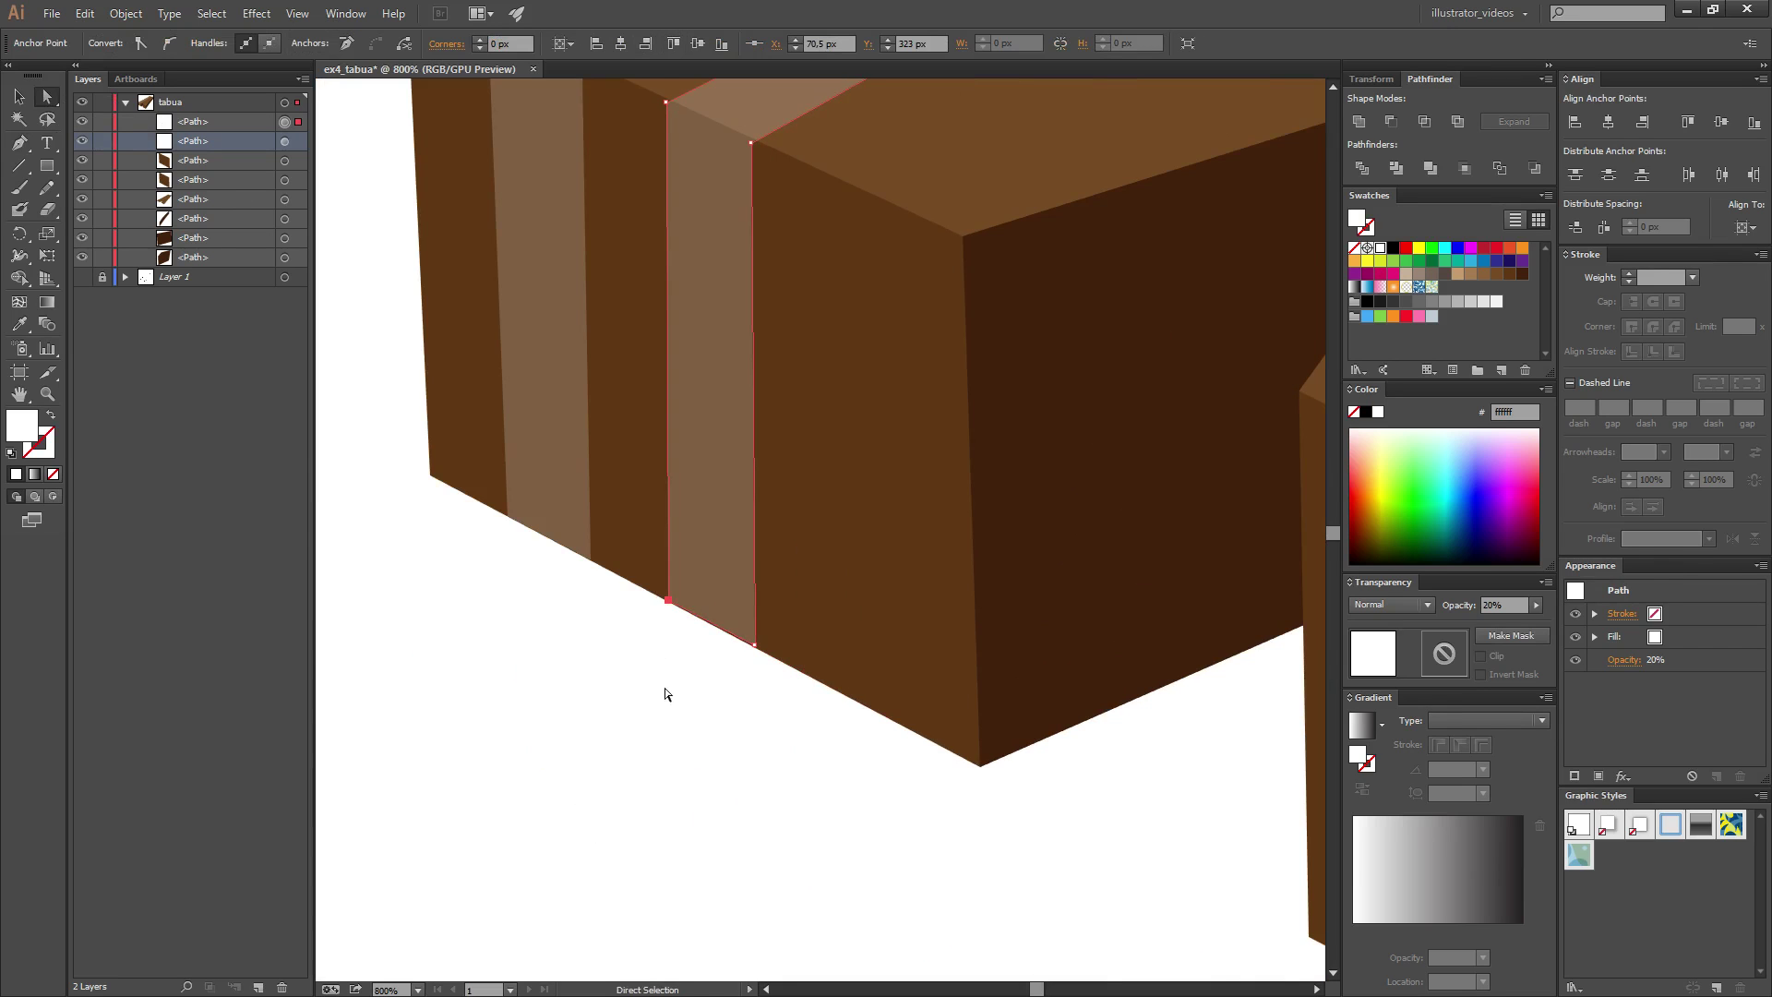
{"action": "scroll", "coordinate": [779, 664], "scroll_direction": "down", "scroll_amount": 2}
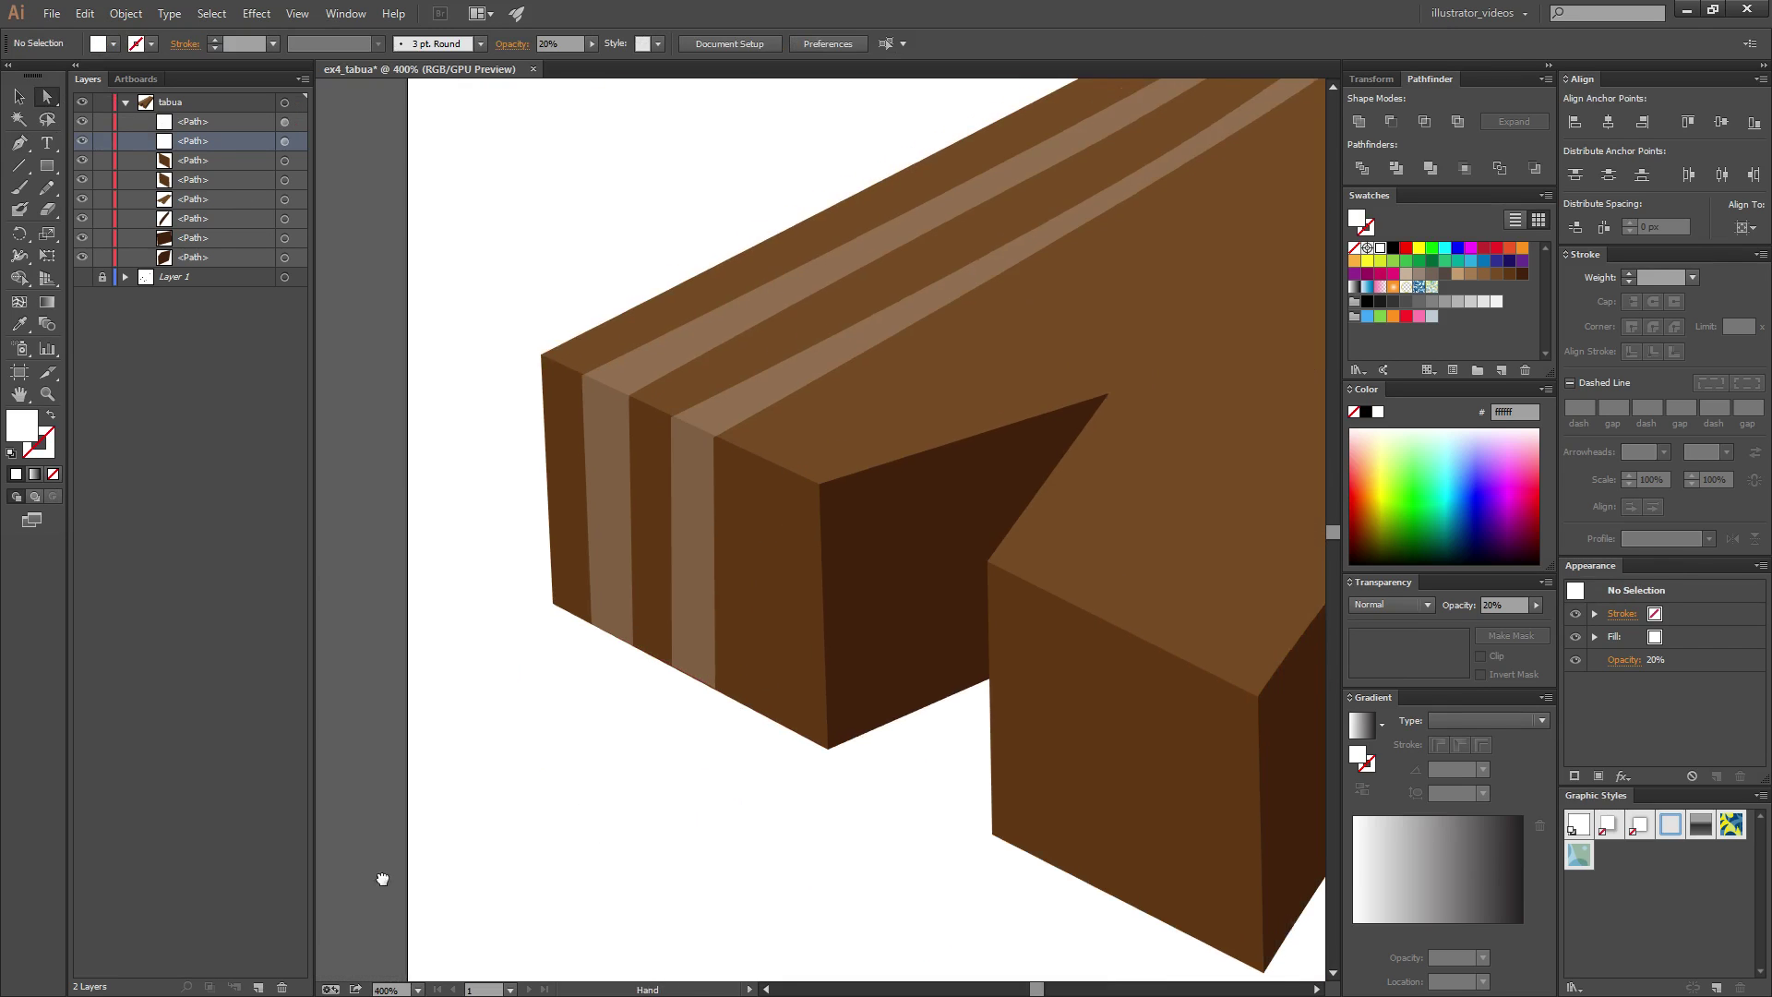
{"action": "scroll", "coordinate": [822, 468], "scroll_direction": "up", "scroll_amount": 5}
{"action": "scroll", "coordinate": [820, 559], "scroll_direction": "down", "scroll_amount": 3}
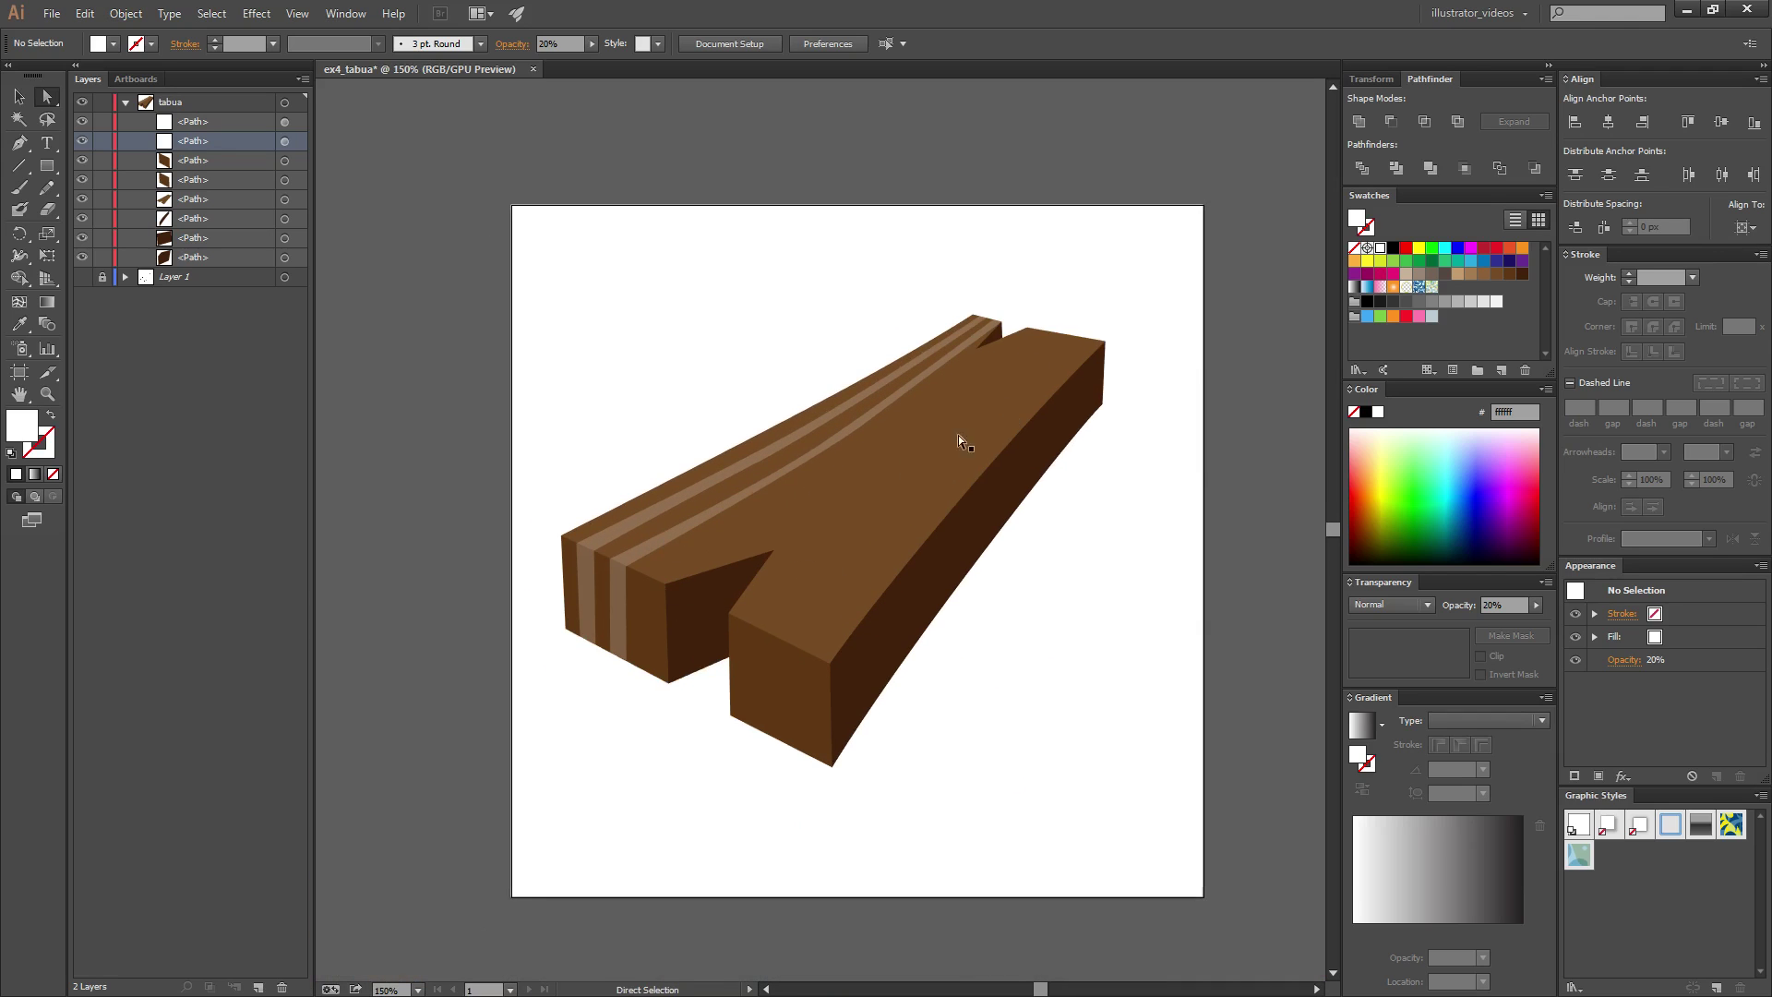
- Save the translucent stripe's appearance as a new graphic style
{"action": "left_click", "coordinate": [721, 515]}
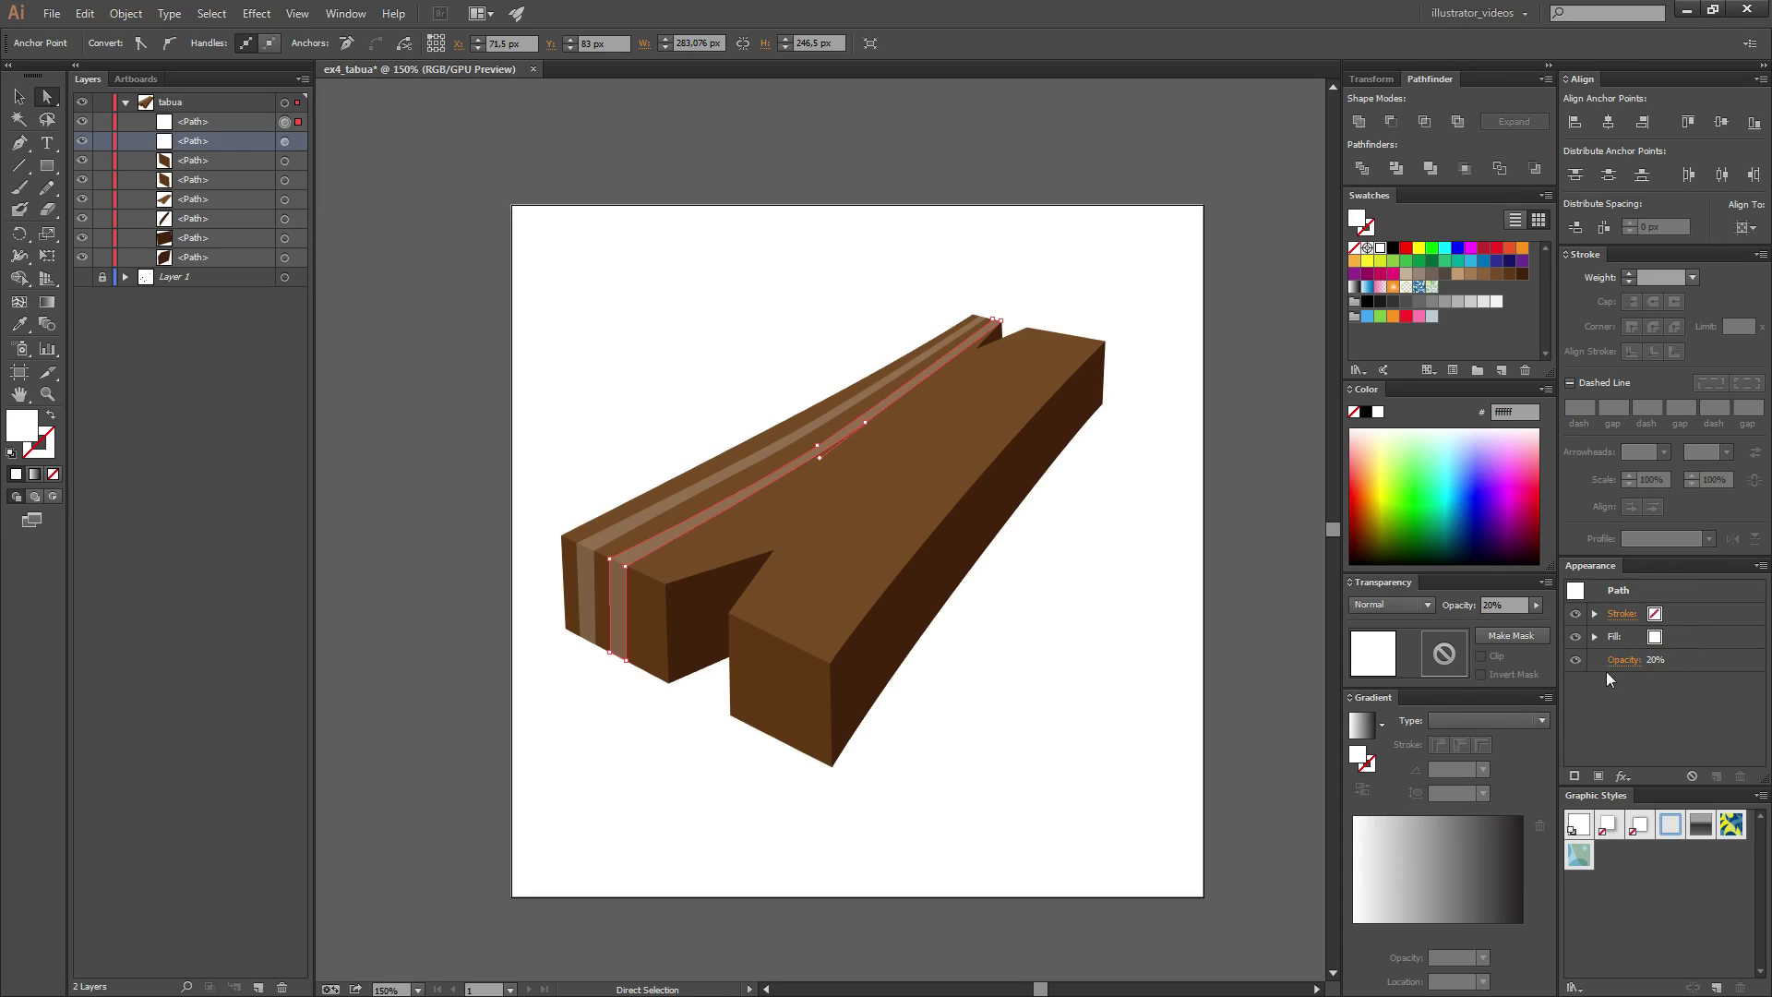
{"action": "left_click_drag", "start_coordinate": [1576, 597], "coordinate": [1611, 872]}
{"action": "left_click", "coordinate": [1671, 923]}
{"action": "left_click", "coordinate": [1609, 854]}
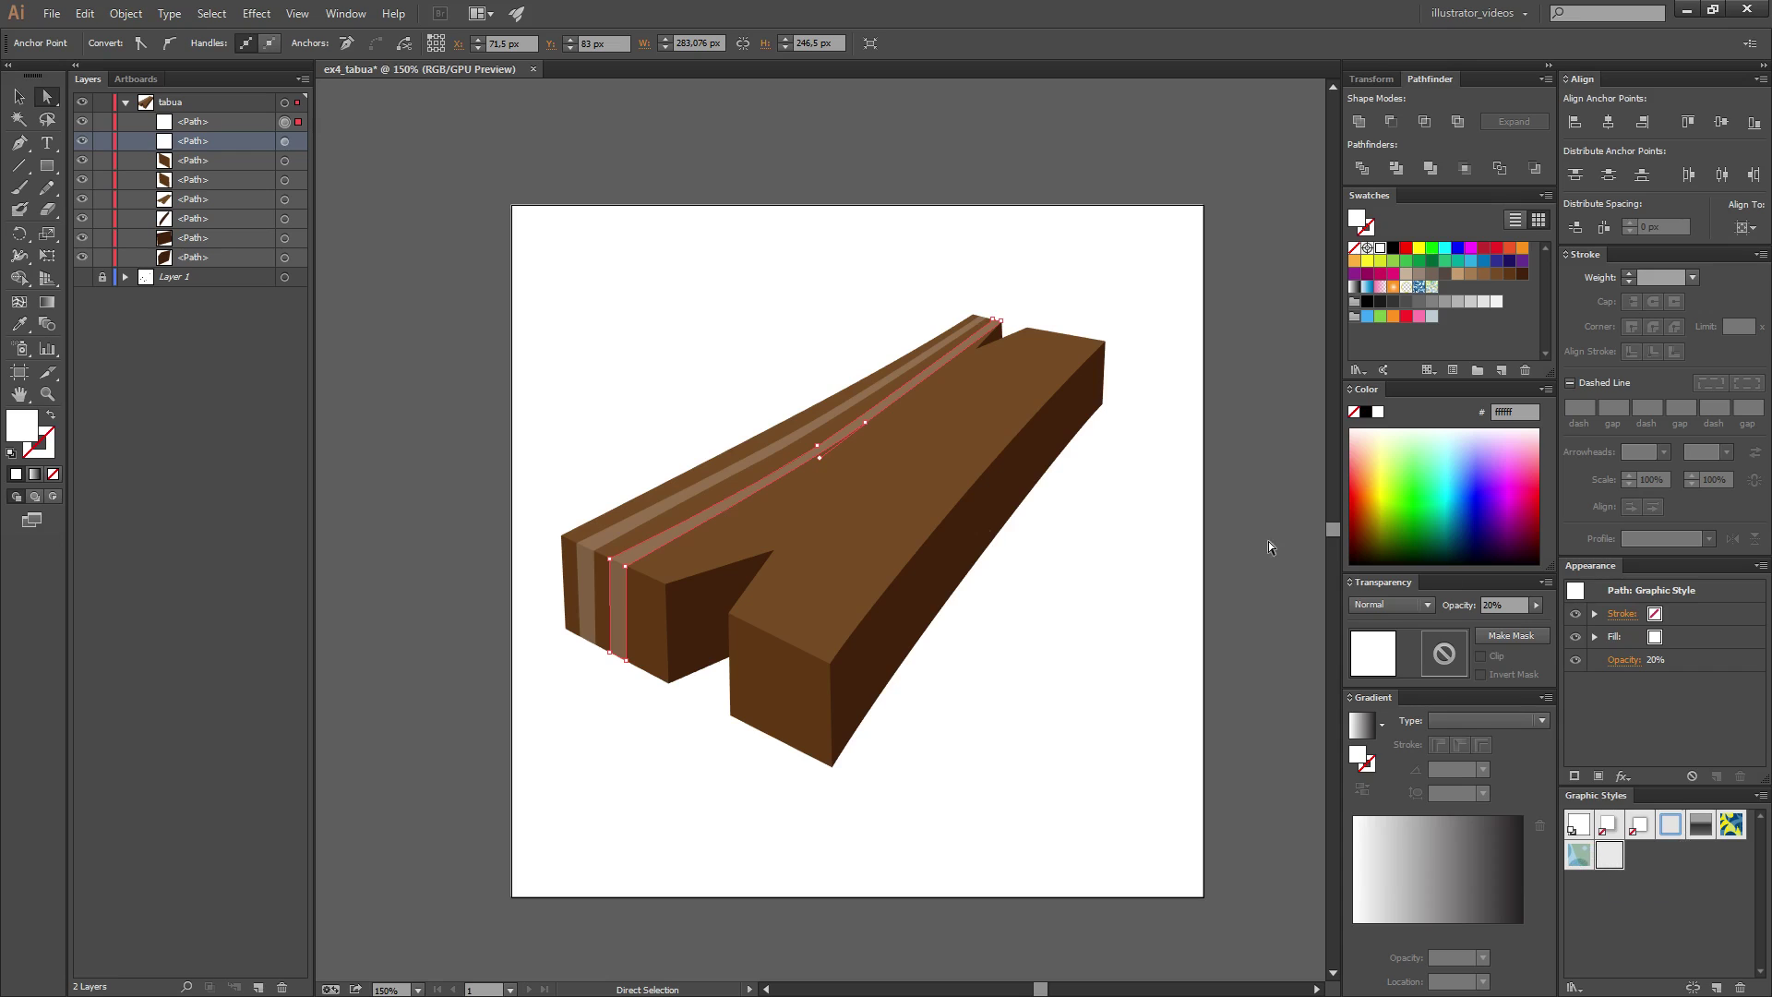
{"action": "left_click", "coordinate": [1092, 508]}
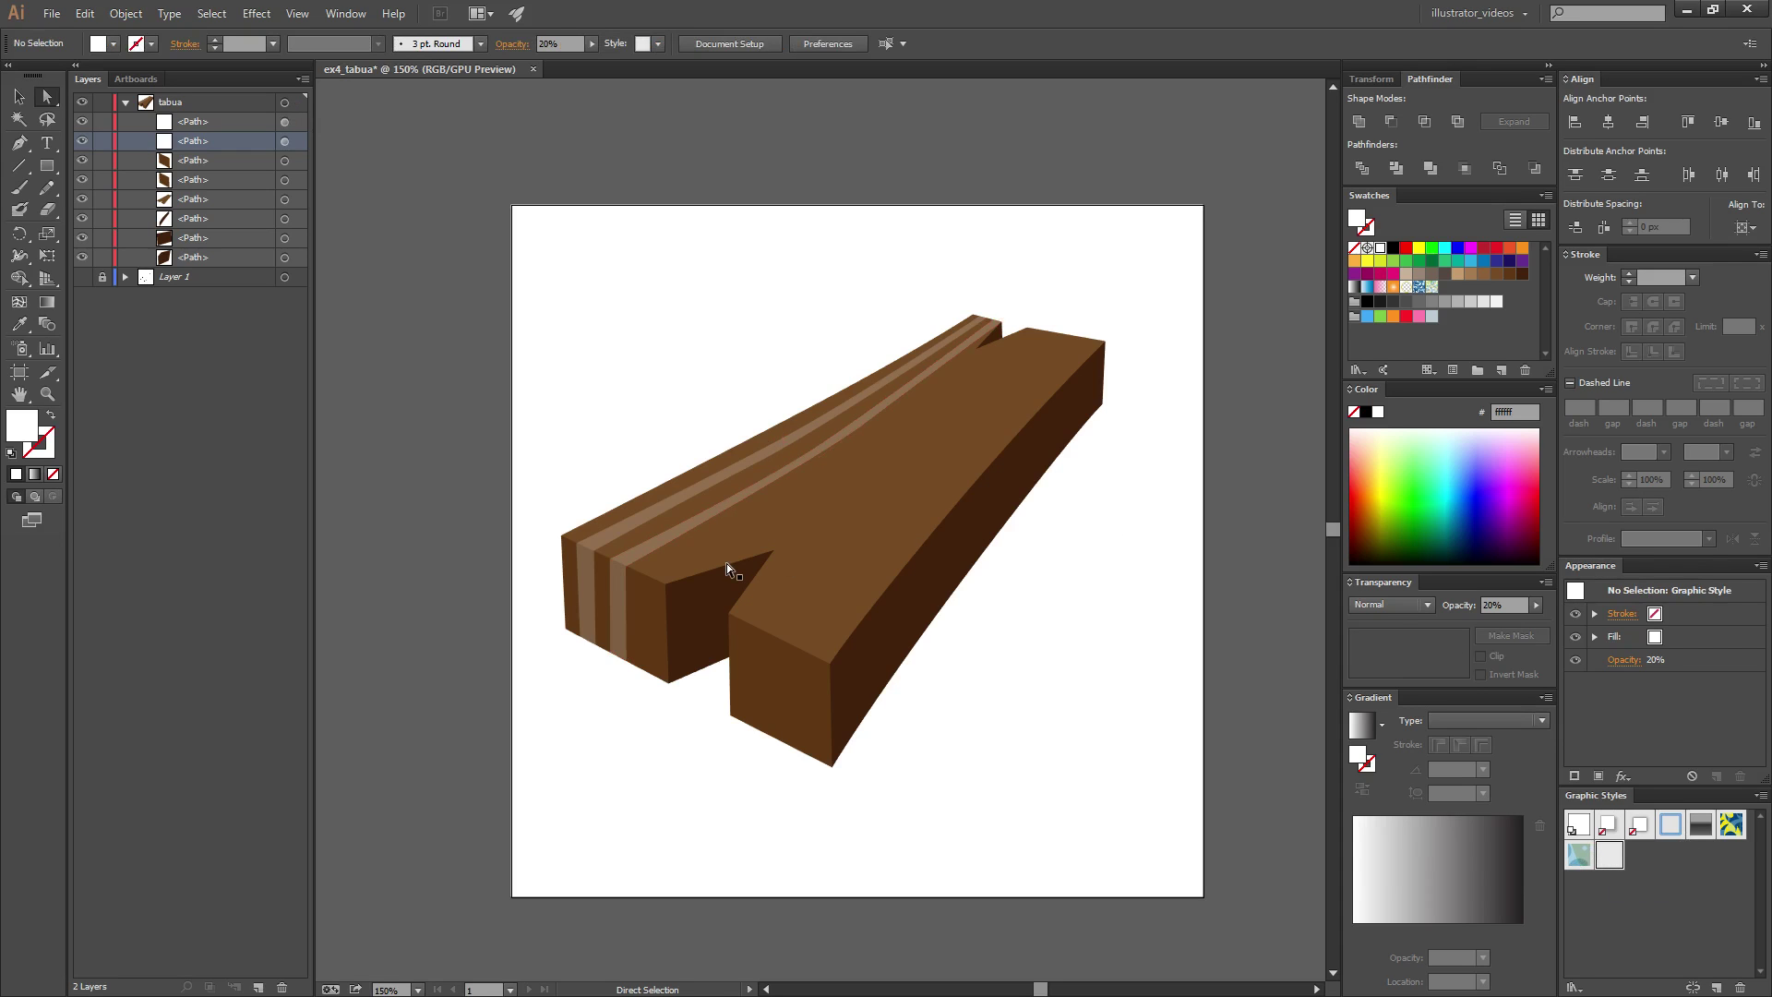
{"action": "key", "text": "p"}
- Pen a closed stripe path along the right plank's top and down its end face
{"action": "left_click", "coordinate": [814, 757]}
{"action": "left_click", "coordinate": [810, 655]}
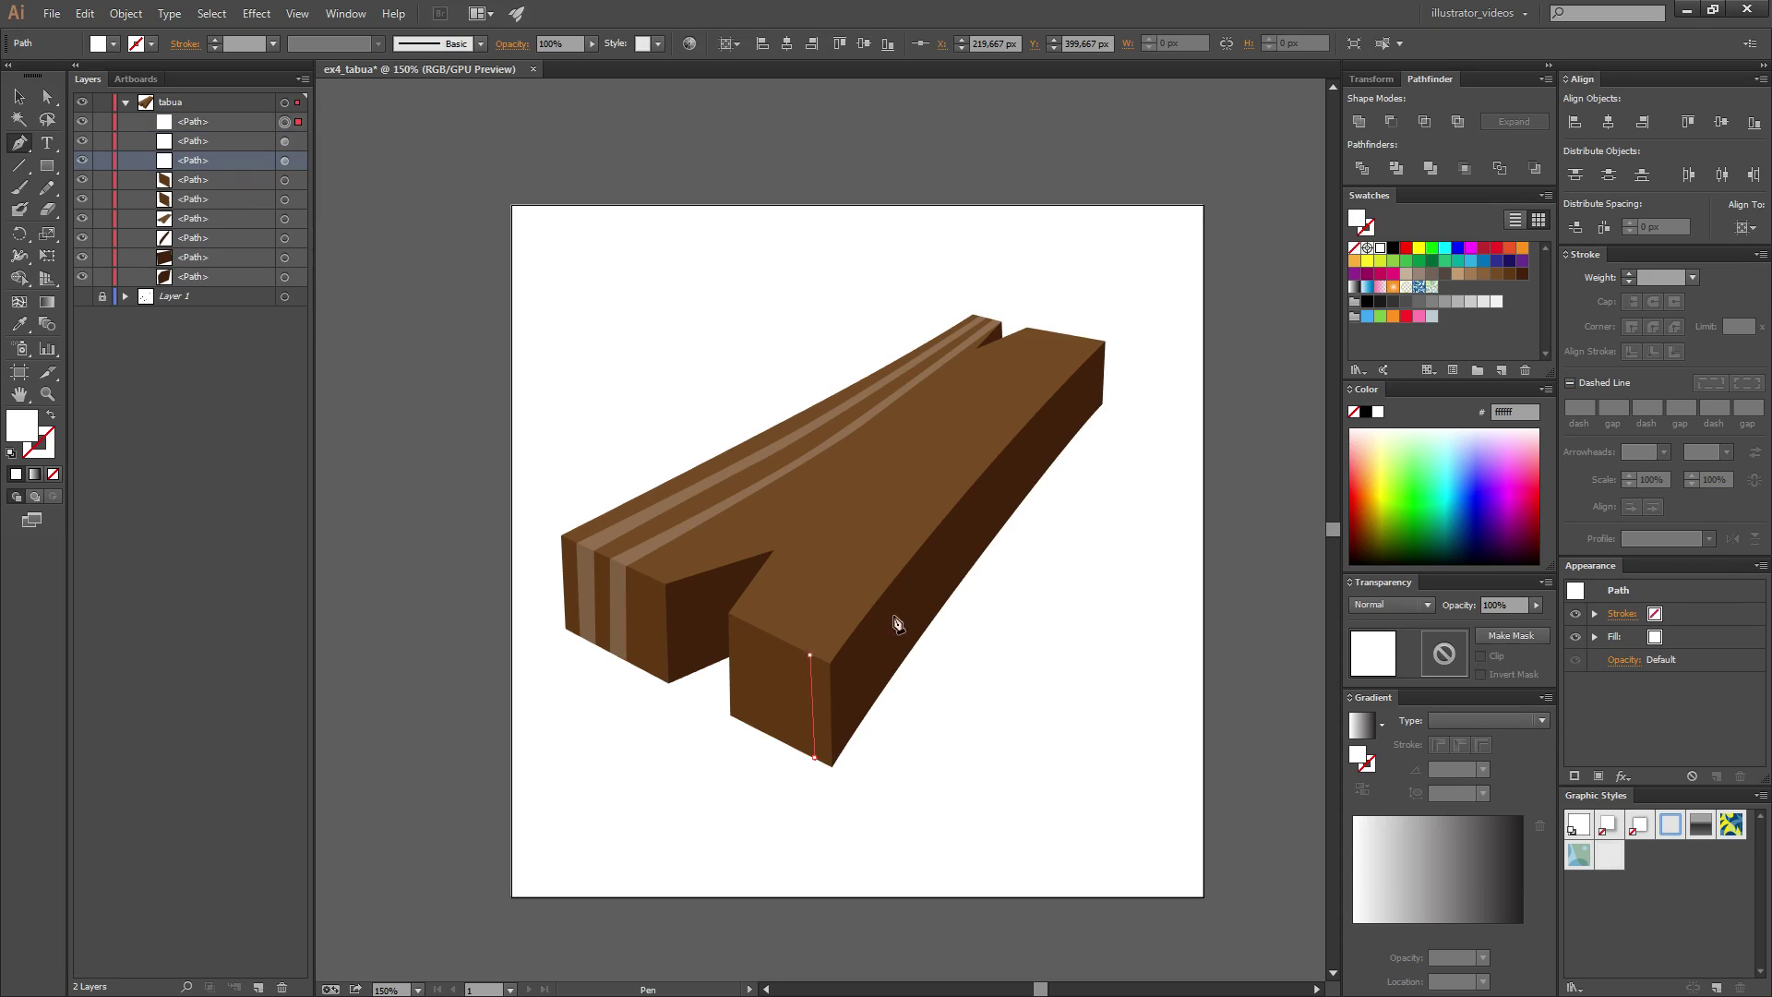
{"action": "left_click_drag", "start_coordinate": [967, 452], "coordinate": [1043, 373]}
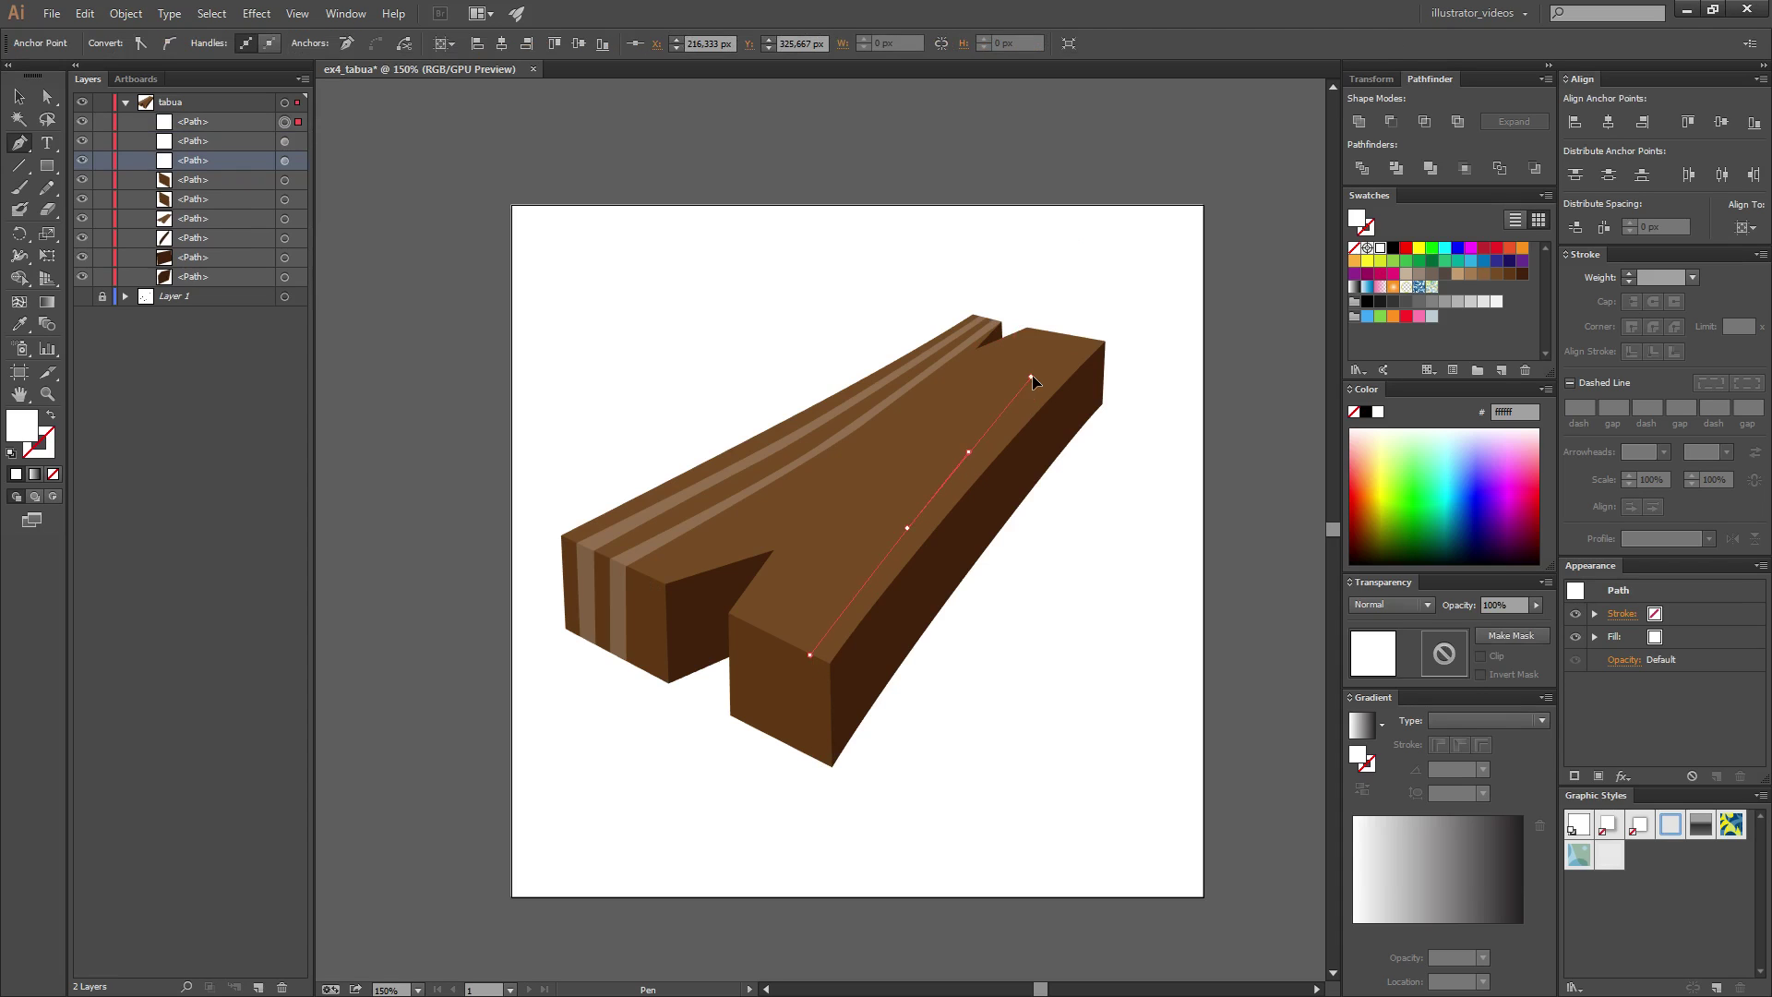
{"action": "left_click", "coordinate": [1087, 340]}
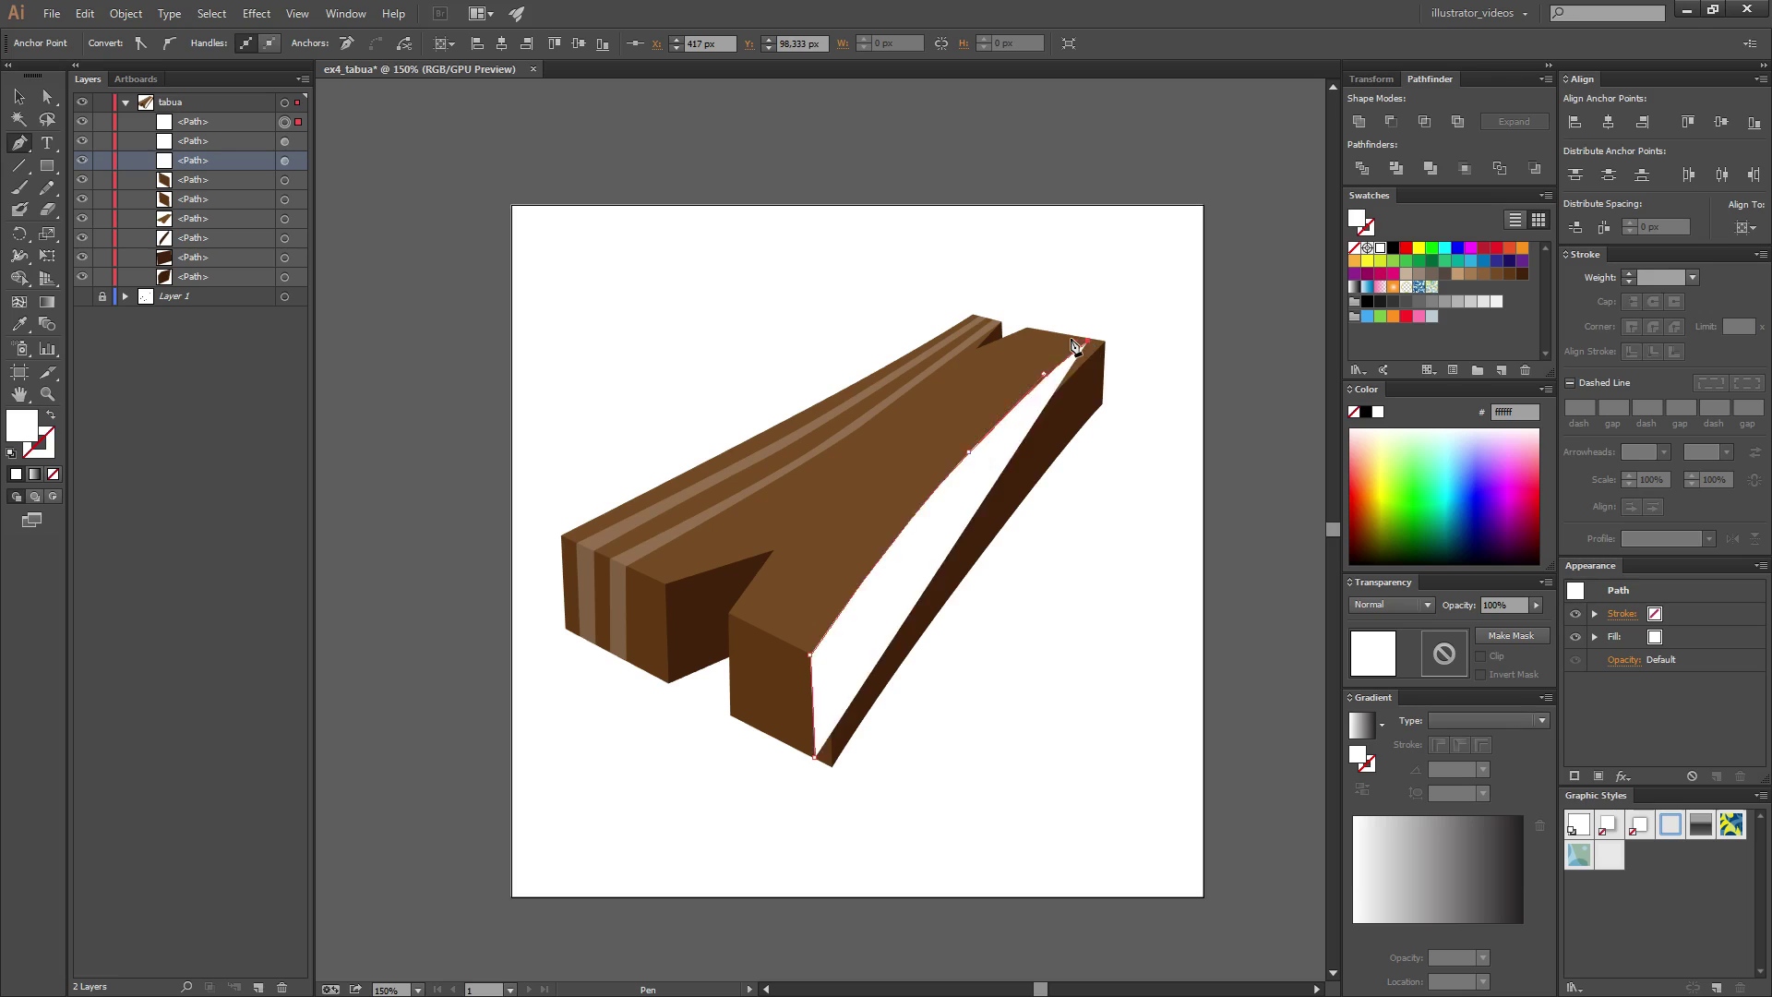
{"action": "key", "text": "shift+x"}
{"action": "left_click", "coordinate": [1071, 336]}
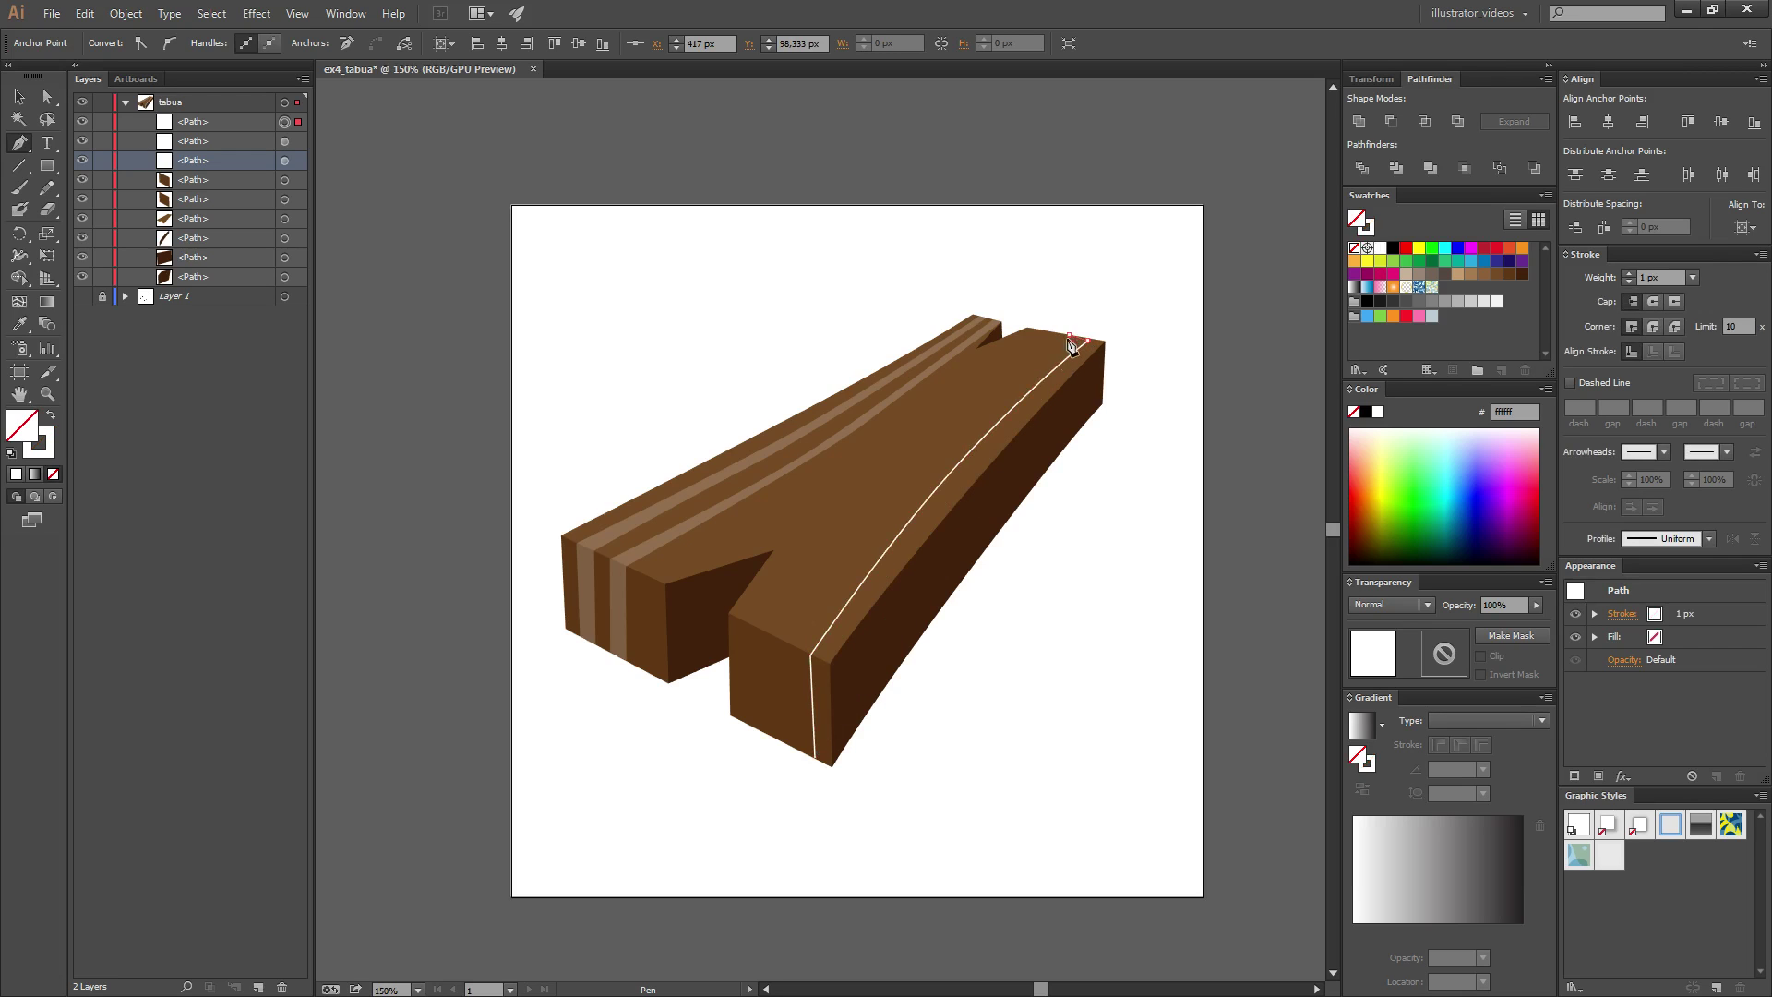
{"action": "left_click", "coordinate": [835, 572]}
{"action": "left_click", "coordinate": [785, 640]}
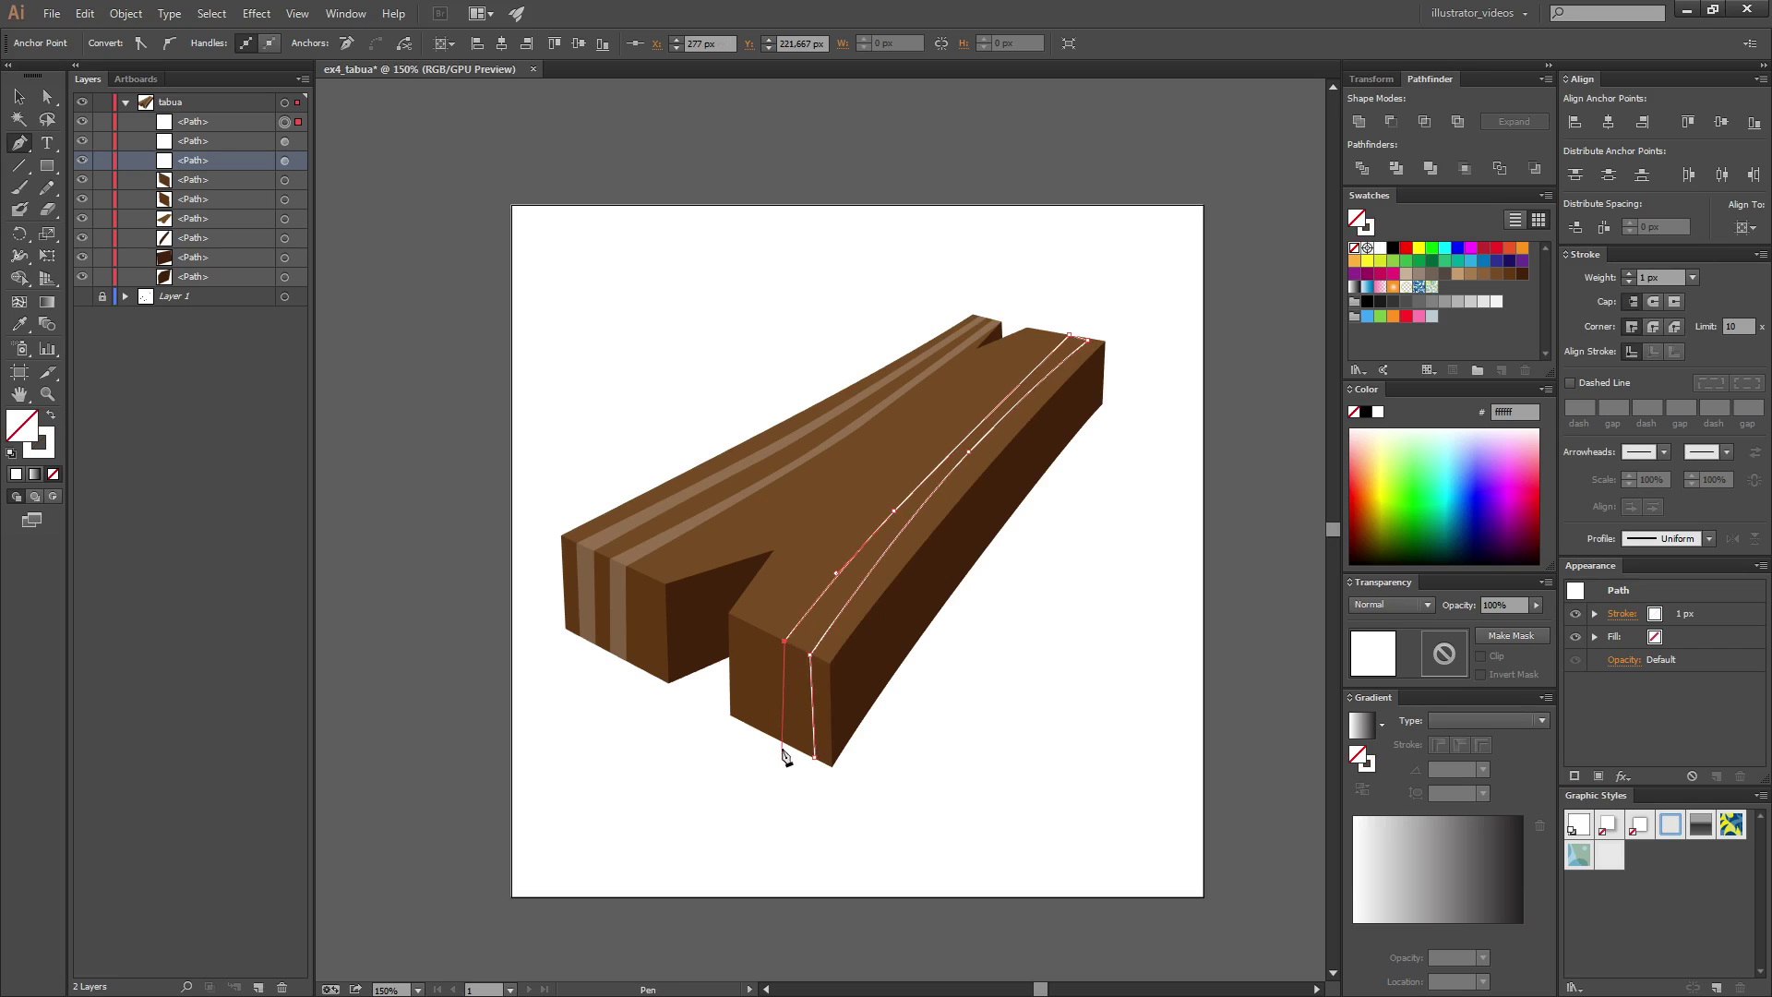
{"action": "left_click", "coordinate": [784, 743]}
{"action": "left_click", "coordinate": [814, 760]}
- Restore the white fill and apply the saved translucent stripe graphic style
{"action": "key", "text": "shift+x"}
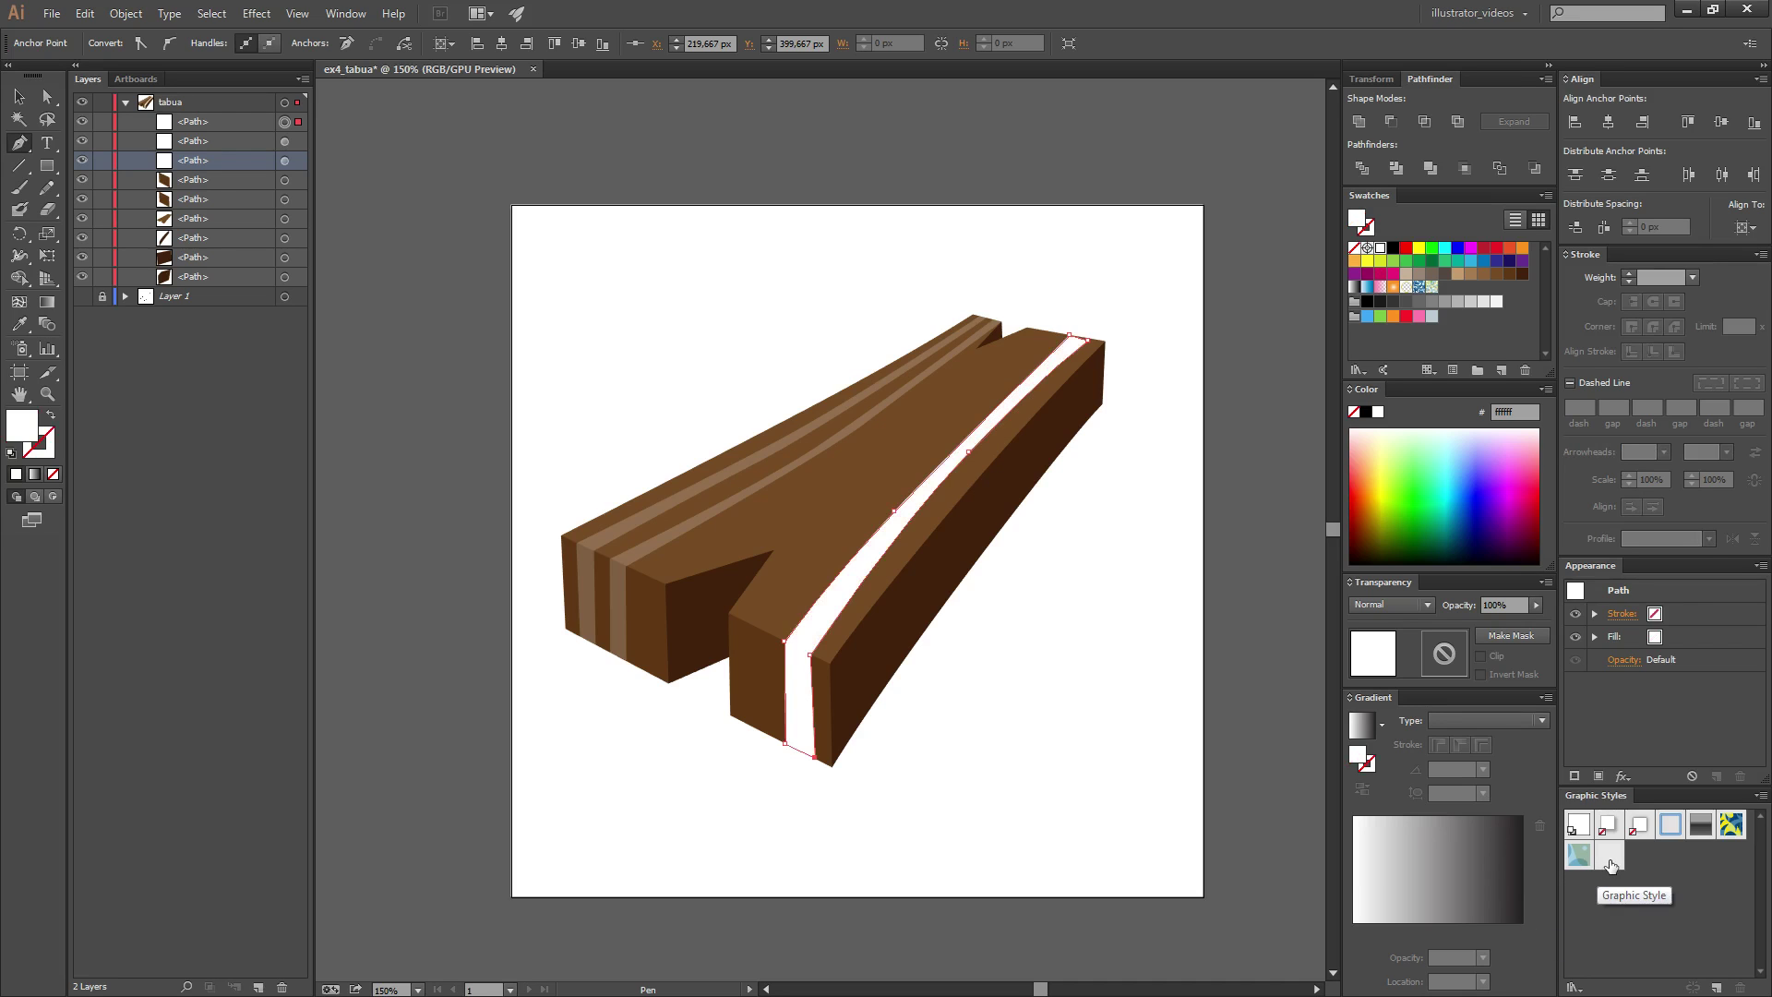
{"action": "left_click", "coordinate": [1609, 854]}
{"action": "left_click", "coordinate": [47, 96]}
{"action": "key", "text": "ctrl+shift+a"}
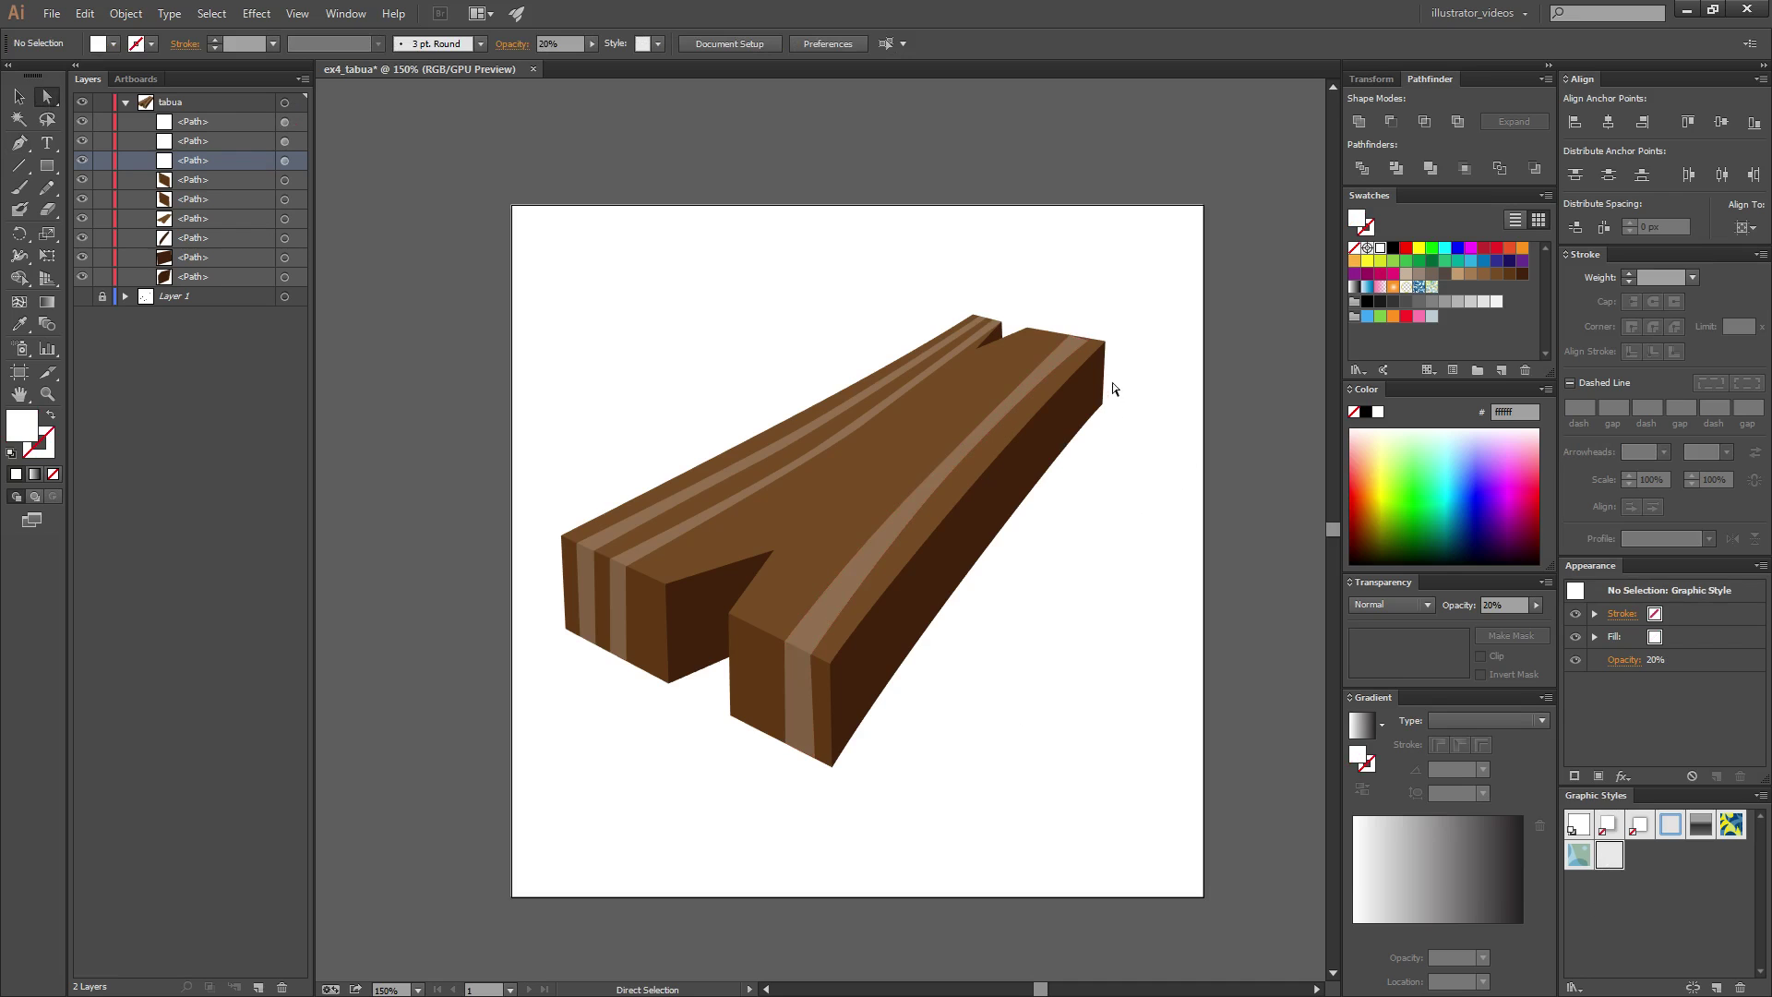
{"action": "scroll", "coordinate": [1077, 356], "scroll_direction": "up", "scroll_amount": 1}
- Align the right stripe's top-right corner to the plank edge
{"action": "scroll", "coordinate": [1157, 315], "scroll_direction": "up", "scroll_amount": 3}
{"action": "scroll", "coordinate": [833, 620], "scroll_direction": "up", "scroll_amount": 1}
{"action": "scroll", "coordinate": [628, 760], "scroll_direction": "up", "scroll_amount": 1}
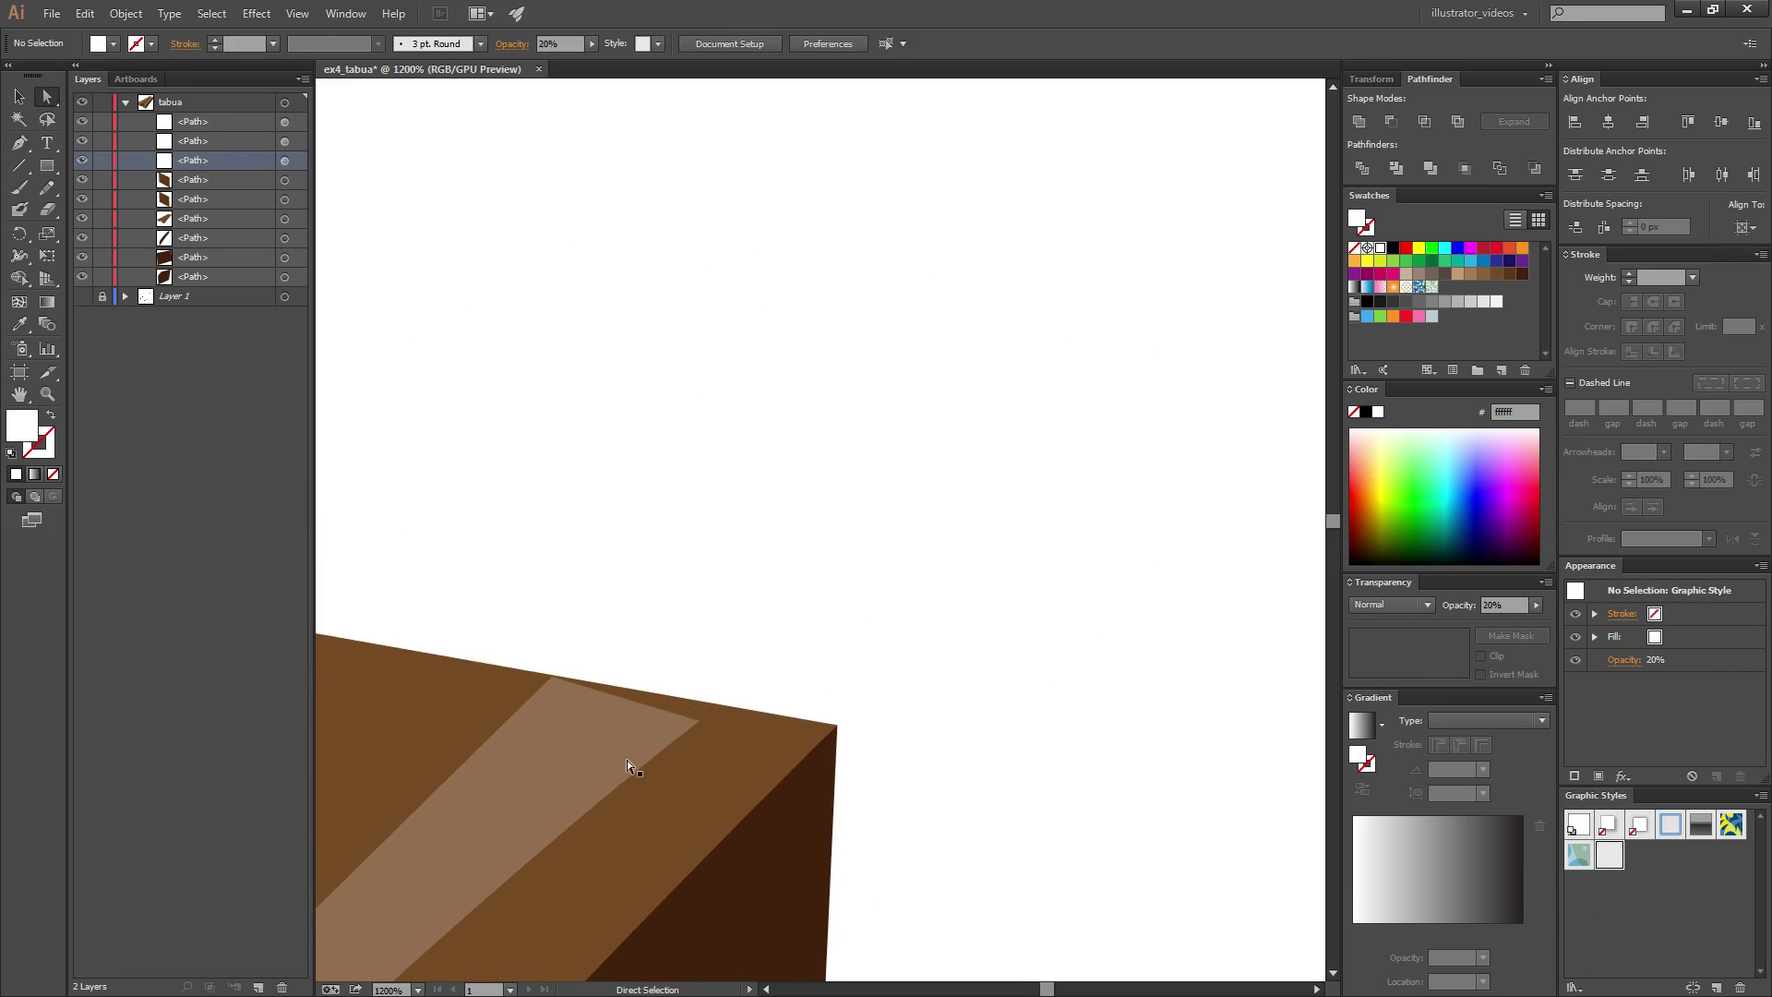
{"action": "left_click", "coordinate": [694, 724]}
{"action": "left_click_drag", "start_coordinate": [701, 723], "coordinate": [721, 704]}
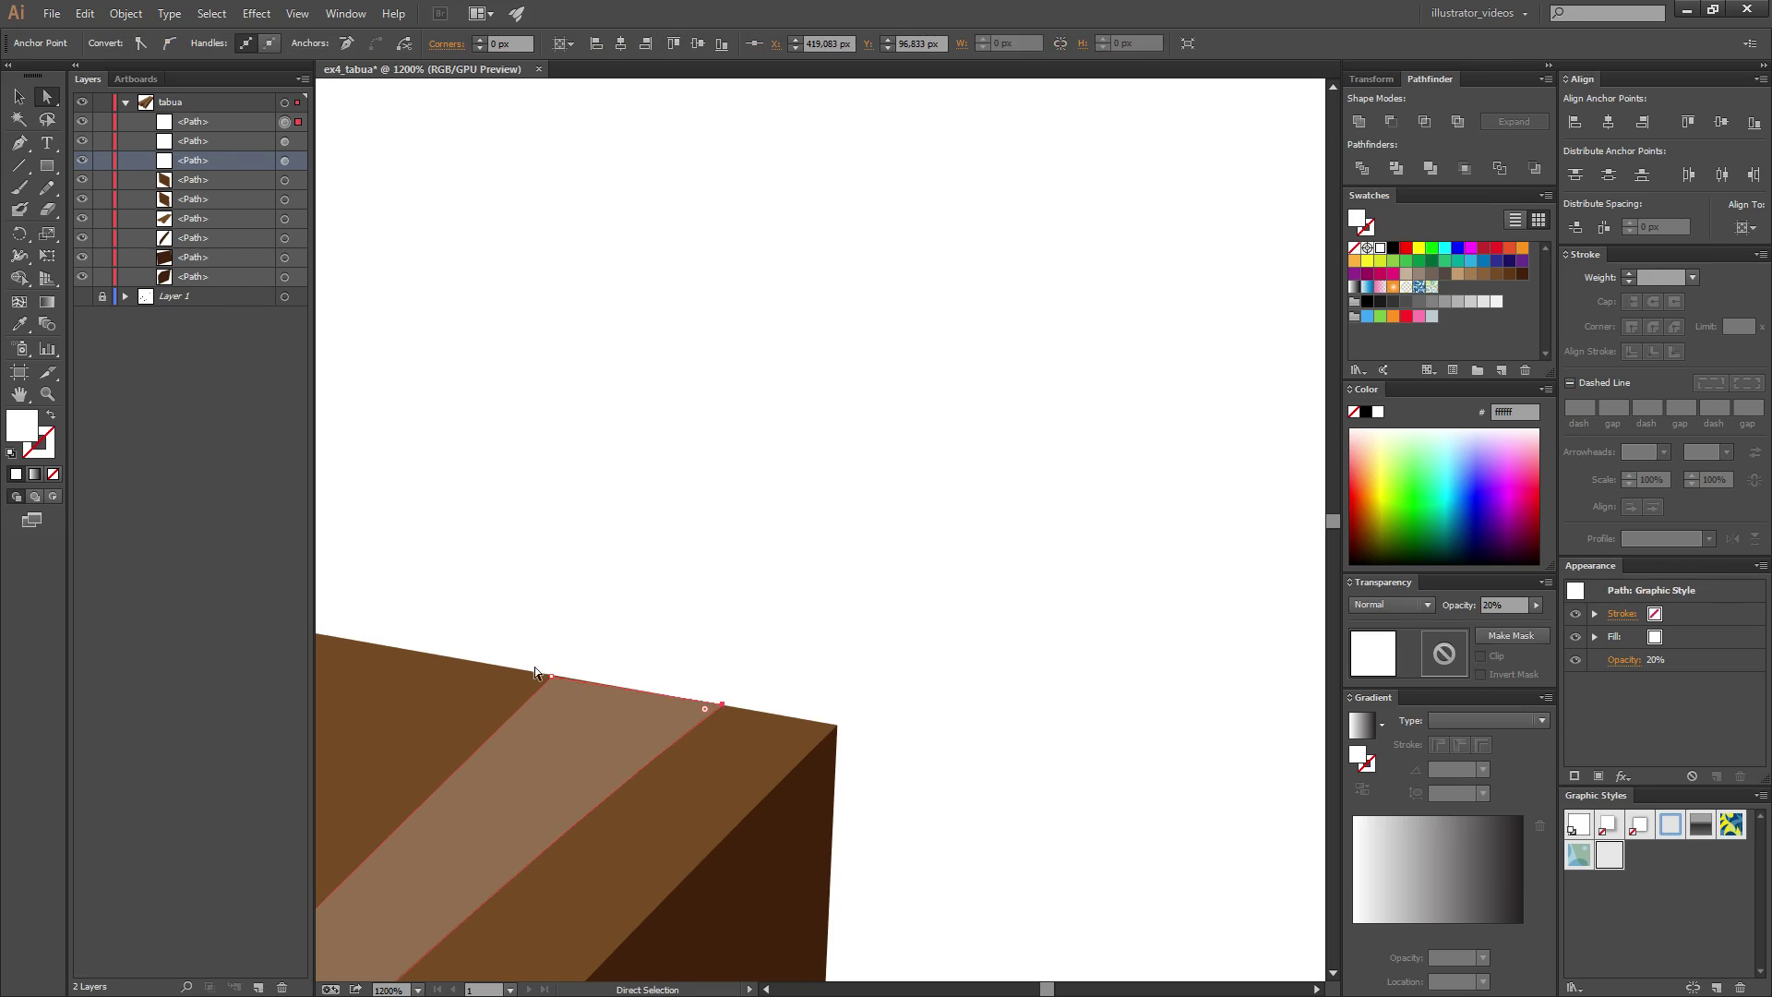
{"action": "left_click", "coordinate": [551, 678]}
{"action": "key", "text": "ctrl+shift+a"}
- Nudge the stripe's end-face corner onto the plank edge
{"action": "key", "text": "ctrl+minus"}
{"action": "key", "text": "ctrl+minus"}
{"action": "key", "text": "ctrl+minus"}
{"action": "mouse_move", "coordinate": [671, 801]}
{"action": "left_mouse_down"}
{"action": "mouse_move", "coordinate": [922, 663]}
{"action": "mouse_move", "coordinate": [997, 593]}
{"action": "left_mouse_up"}
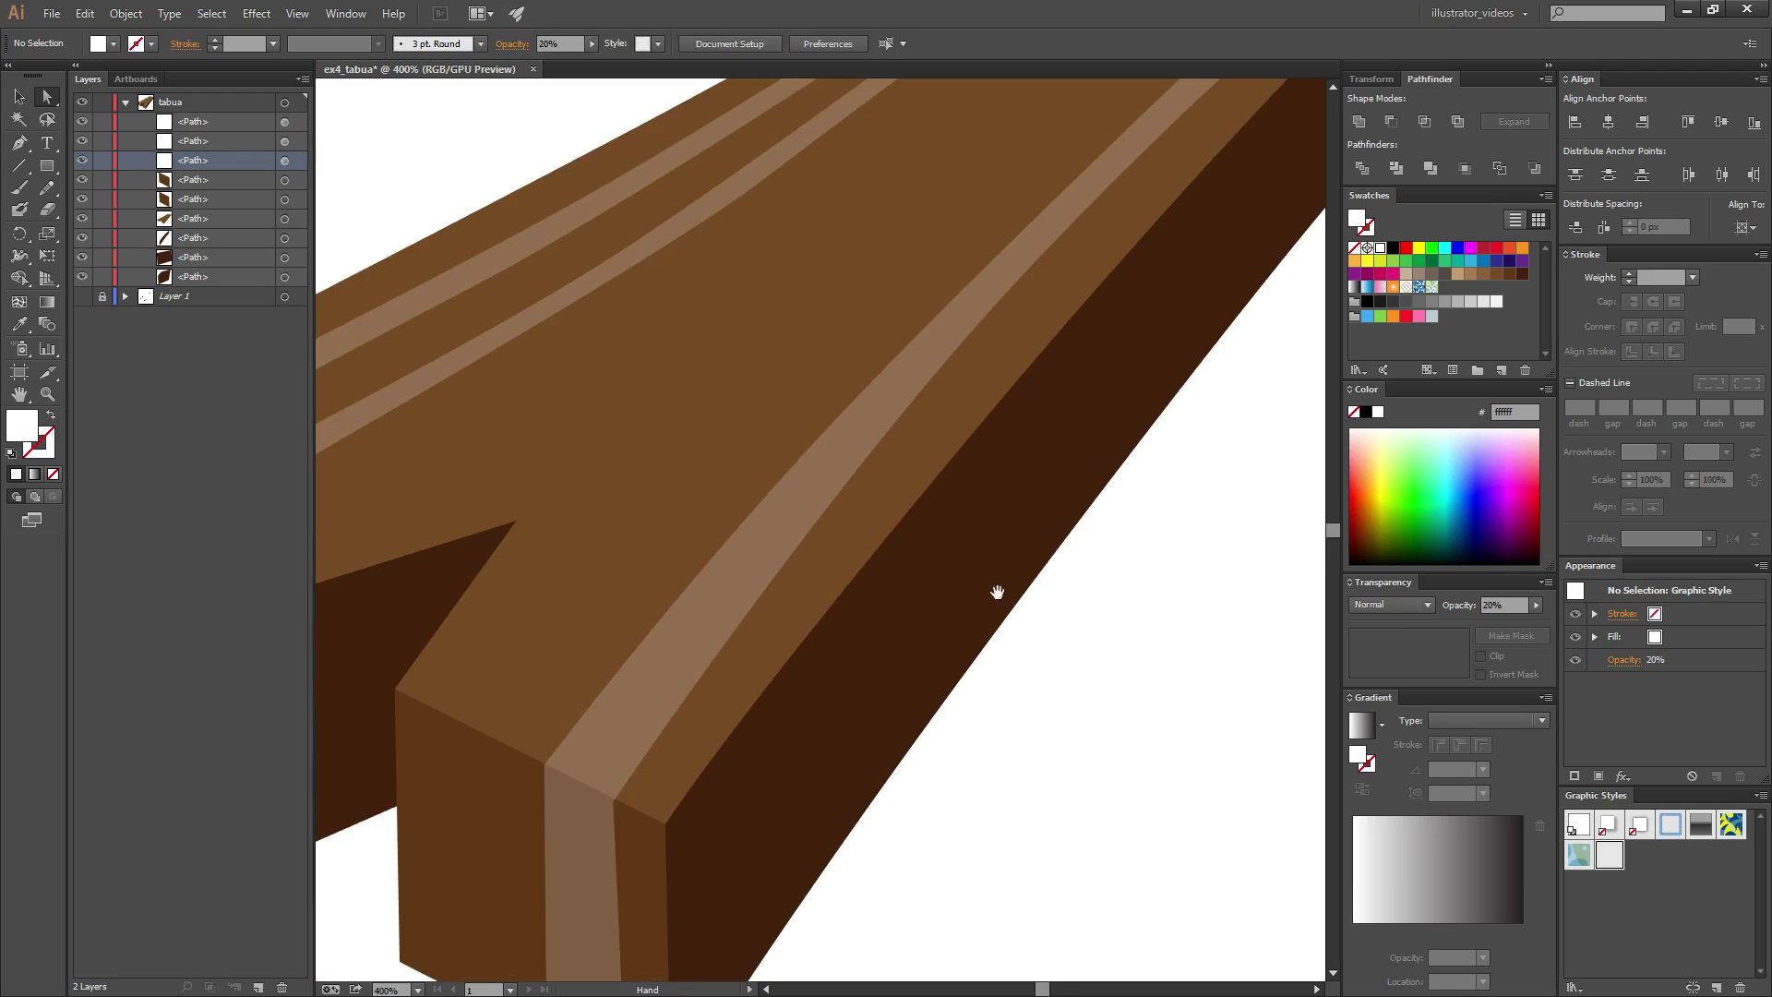
{"action": "scroll", "coordinate": [933, 593], "scroll_direction": "up", "scroll_amount": 1}
{"action": "scroll", "coordinate": [723, 681], "scroll_direction": "up", "scroll_amount": 2}
{"action": "left_click", "coordinate": [891, 639]}
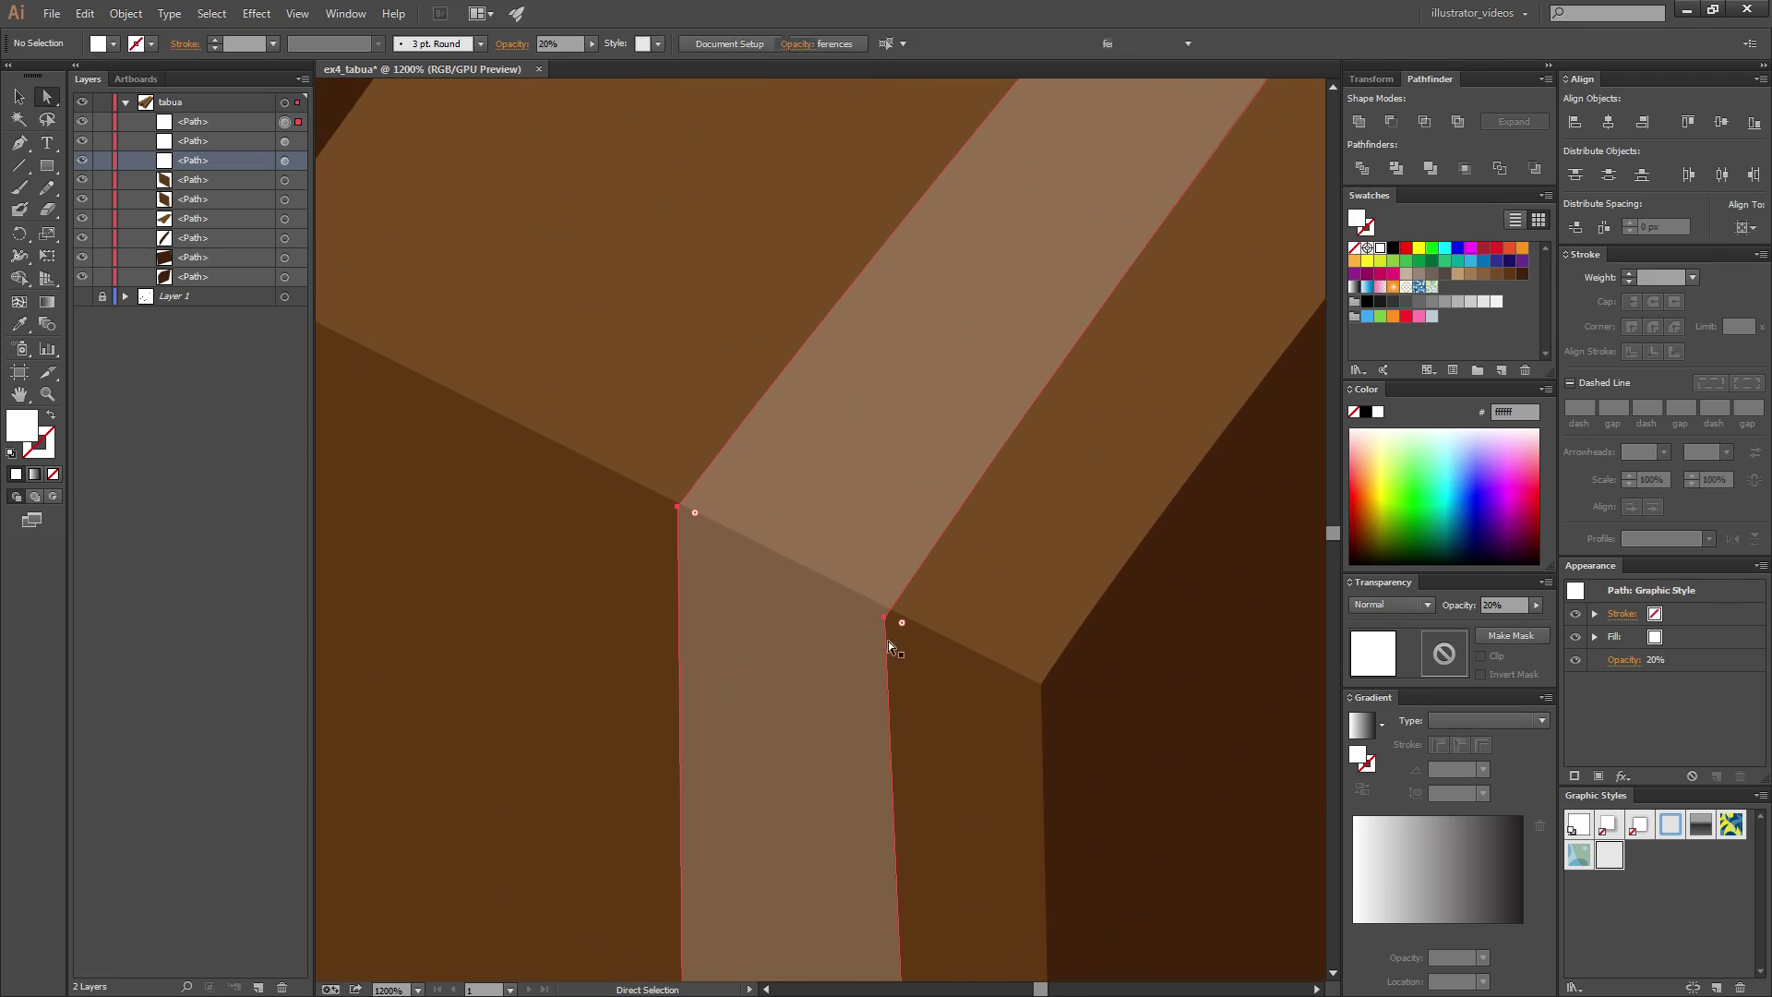
{"action": "left_click_drag", "start_coordinate": [885, 612], "coordinate": [891, 606]}
{"action": "left_click", "coordinate": [679, 505]}
- Move the strip's bottom corners so it becomes an even vertical band
{"action": "left_click_drag", "start_coordinate": [785, 733], "coordinate": [828, 252]}
{"action": "scroll", "coordinate": [795, 688], "scroll_direction": "down", "scroll_amount": 3}
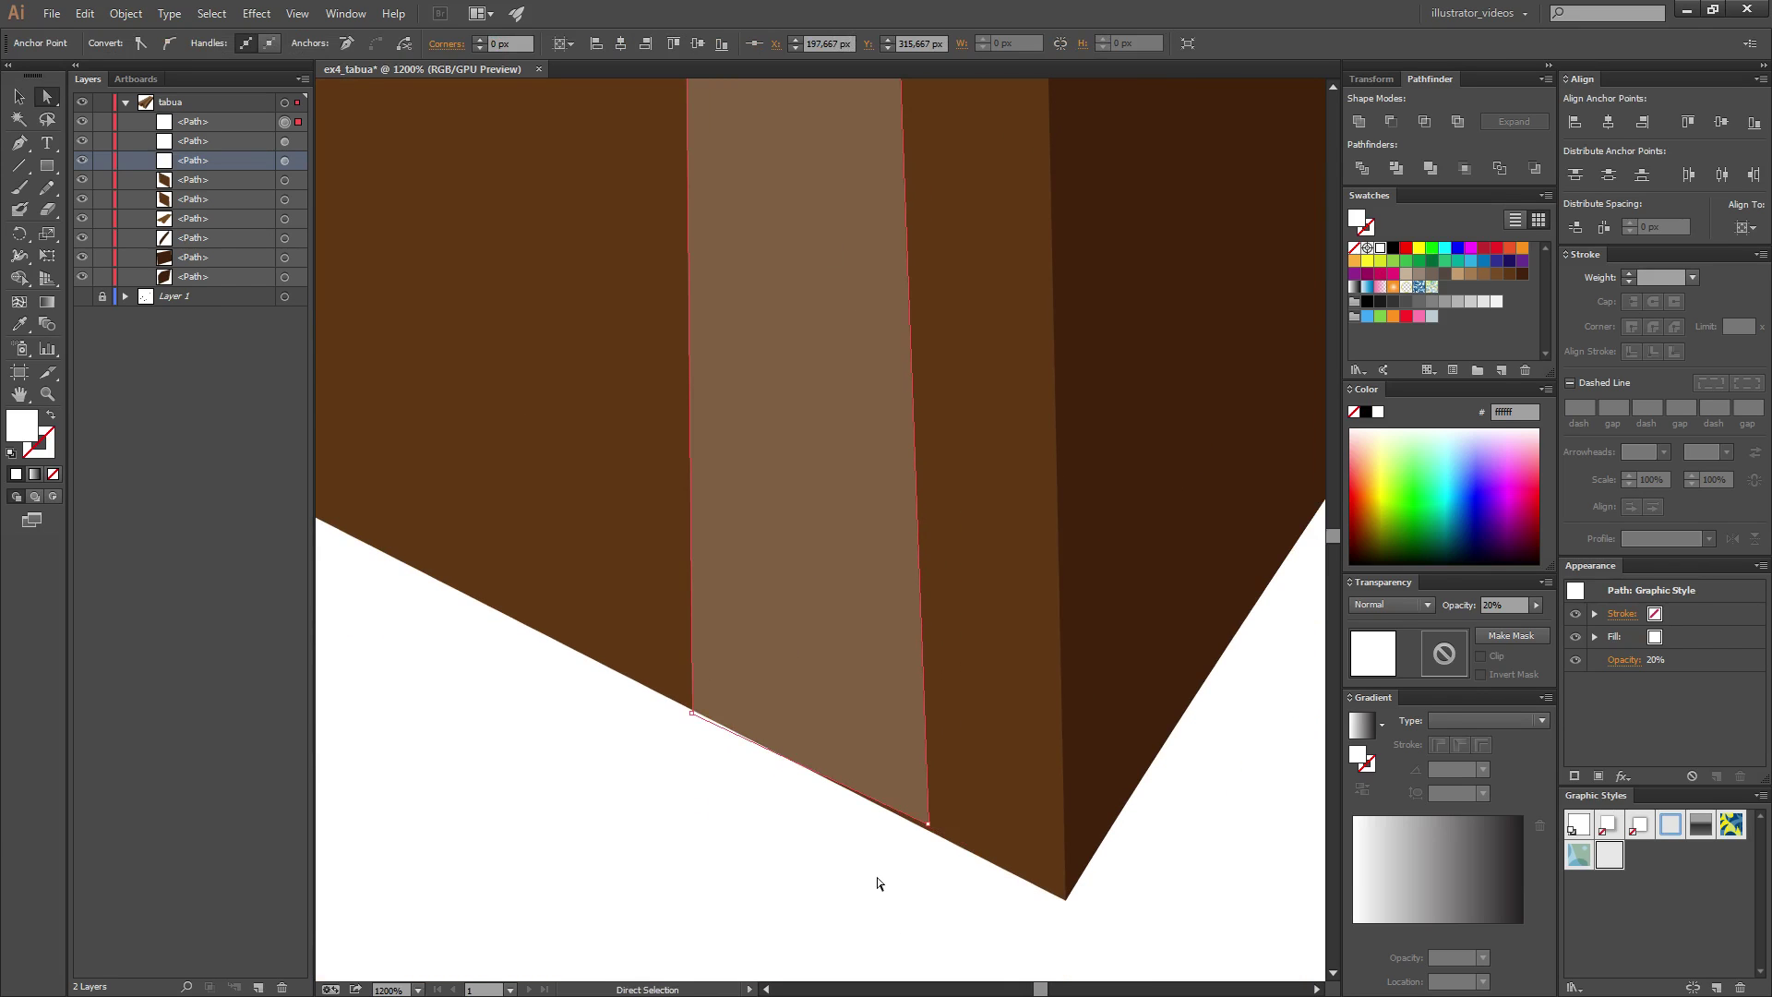
{"action": "left_click", "coordinate": [926, 825]}
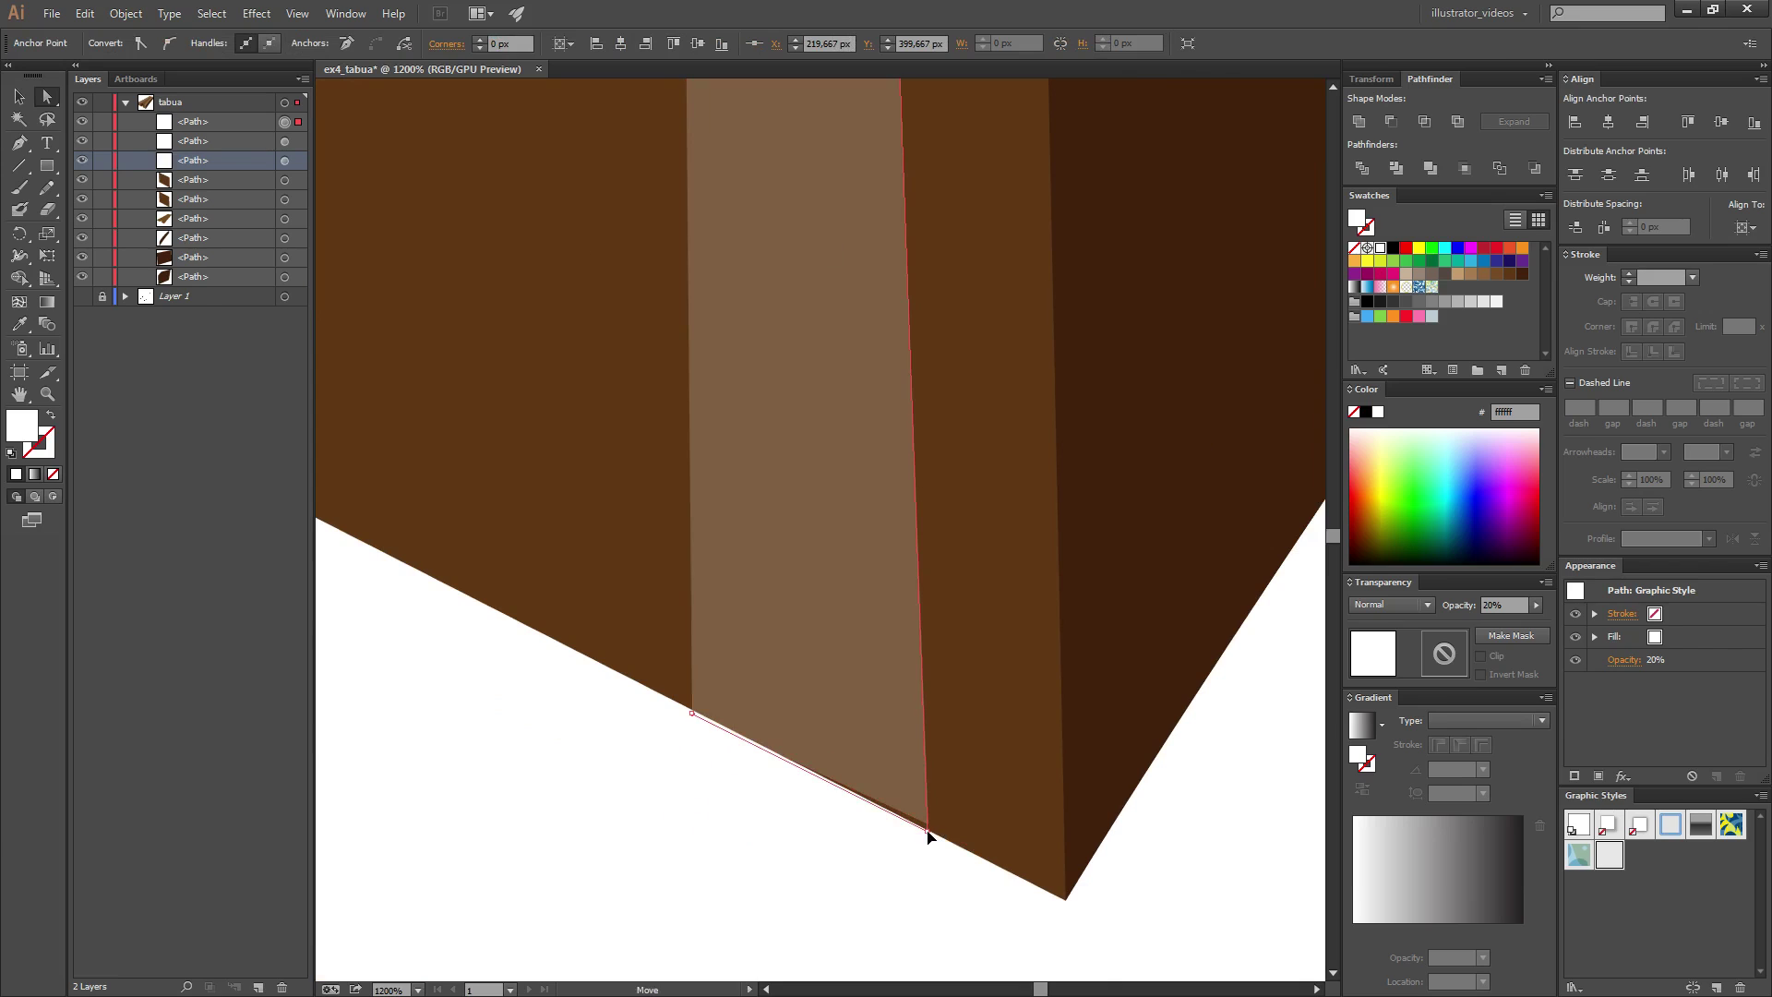
{"action": "mouse_move", "coordinate": [927, 829]}
{"action": "left_mouse_down"}
{"action": "mouse_move", "coordinate": [858, 870]}
{"action": "mouse_move", "coordinate": [928, 828]}
{"action": "mouse_move", "coordinate": [749, 888]}
{"action": "mouse_move", "coordinate": [905, 819]}
{"action": "left_mouse_up"}
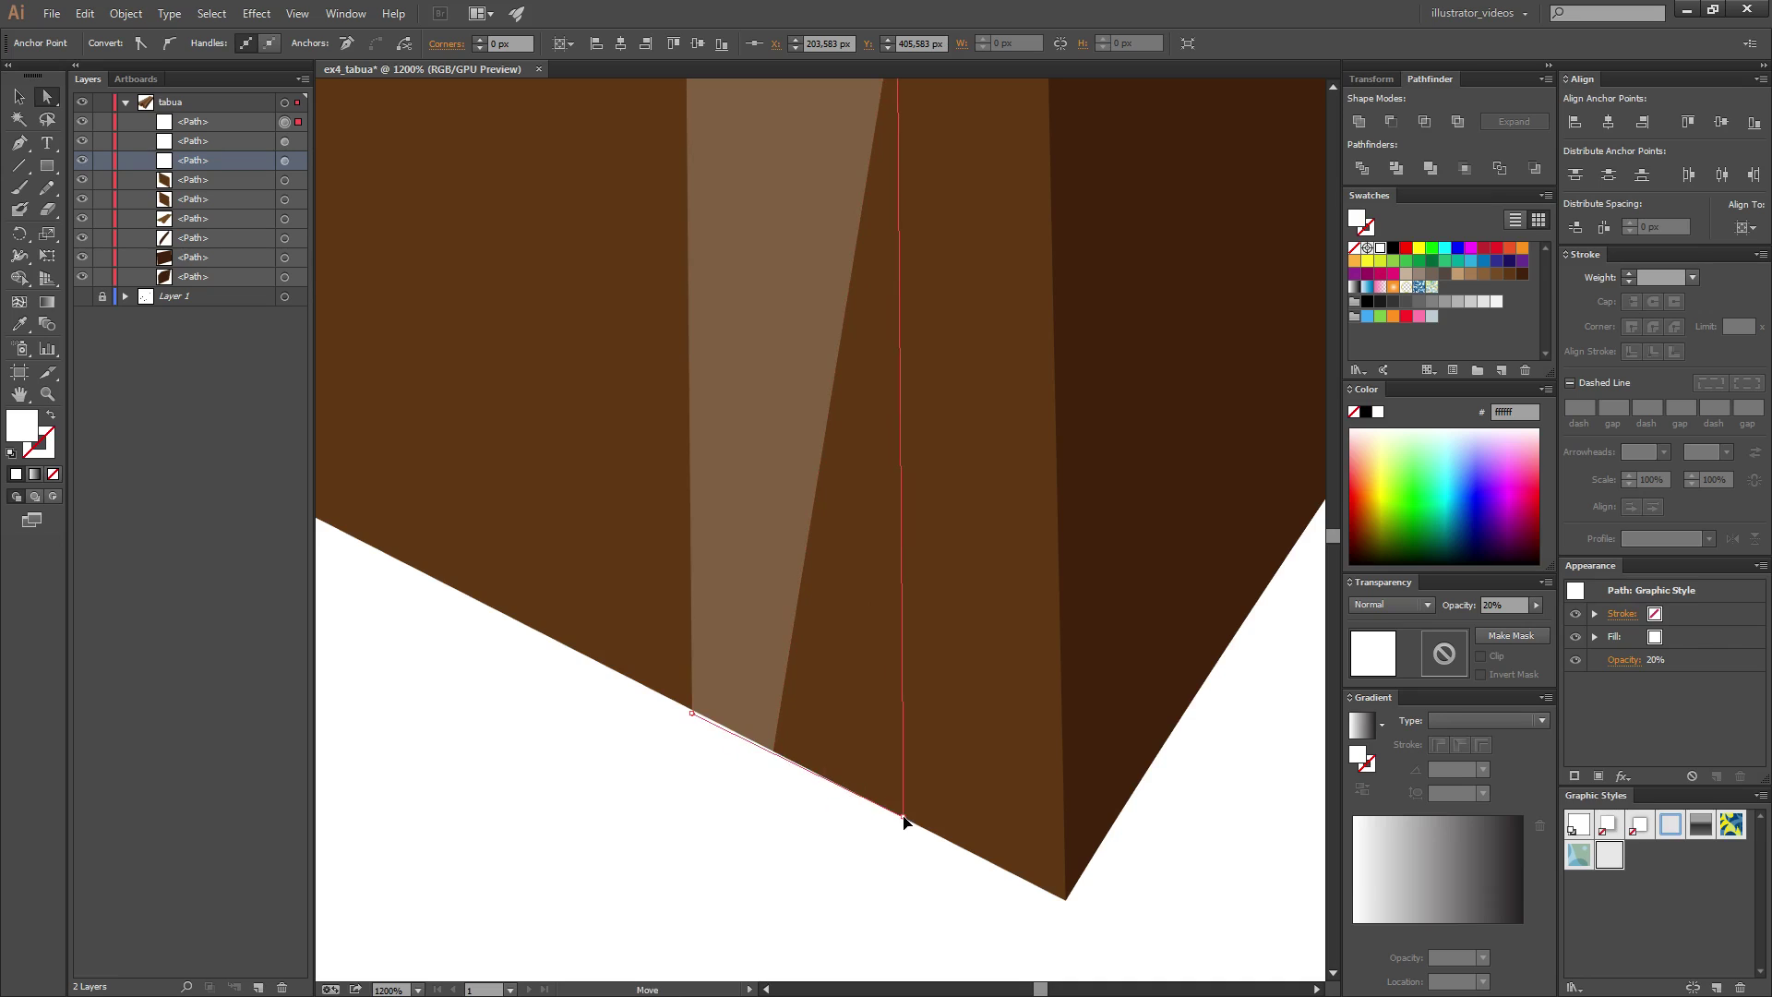
{"action": "mouse_move", "coordinate": [692, 714]}
{"action": "left_mouse_down"}
{"action": "mouse_move", "coordinate": [651, 746]}
{"action": "mouse_move", "coordinate": [702, 716]}
{"action": "left_mouse_up"}
{"action": "left_click", "coordinate": [698, 740]}
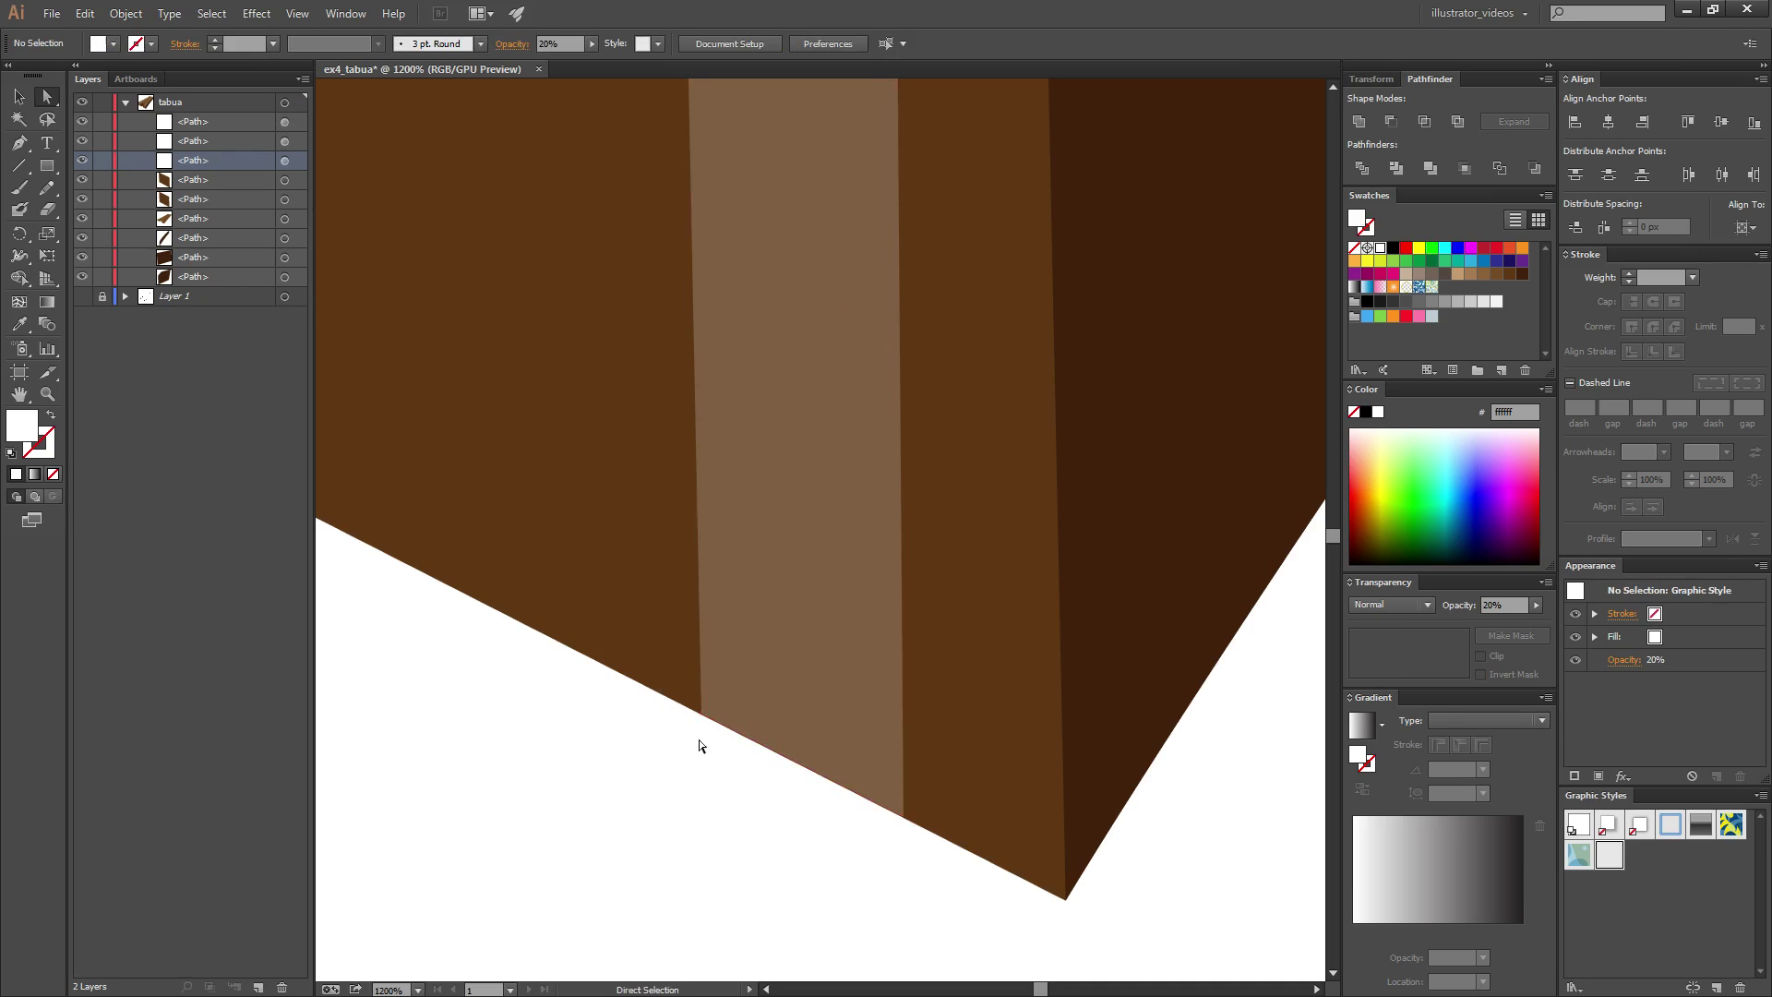
- Pan to the notched end and begin a new stripe outline at the notch corner
{"action": "scroll", "coordinate": [637, 728], "scroll_direction": "down", "scroll_amount": 1}
{"action": "scroll", "coordinate": [646, 724], "scroll_direction": "down", "scroll_amount": 3}
{"action": "scroll", "coordinate": [831, 665], "scroll_direction": "down", "scroll_amount": 3}
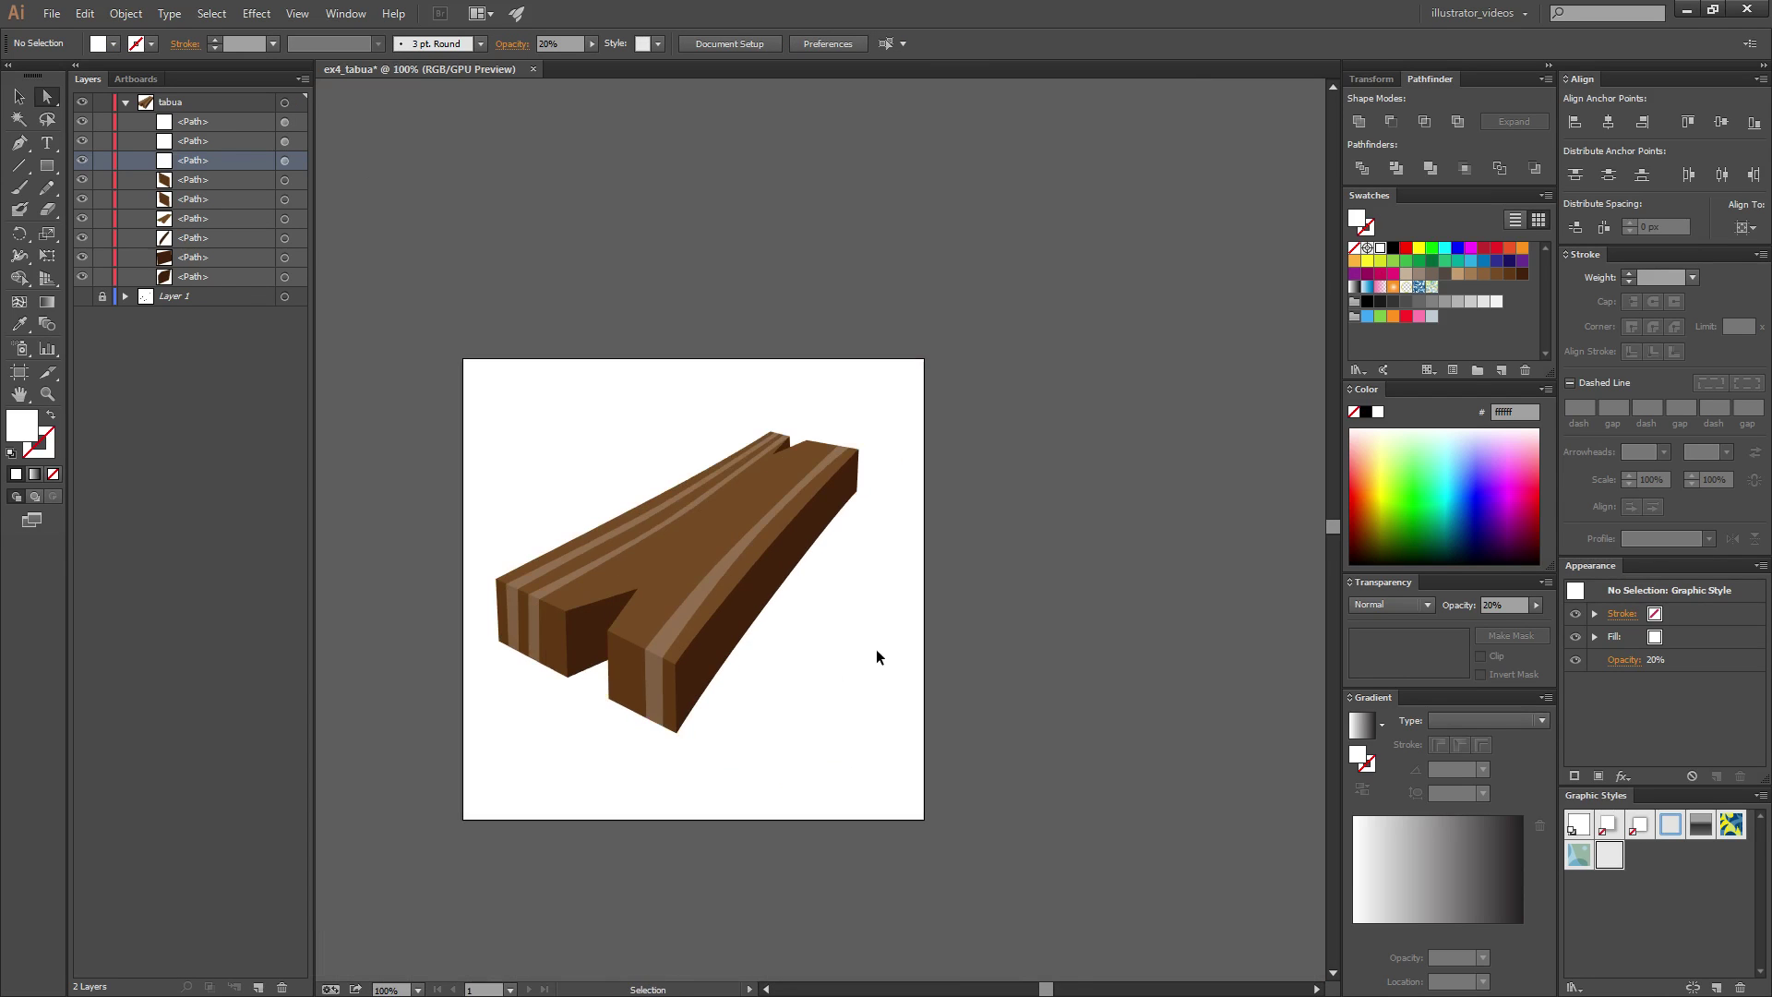
{"action": "left_click_drag", "start_coordinate": [871, 685], "coordinate": [938, 680]}
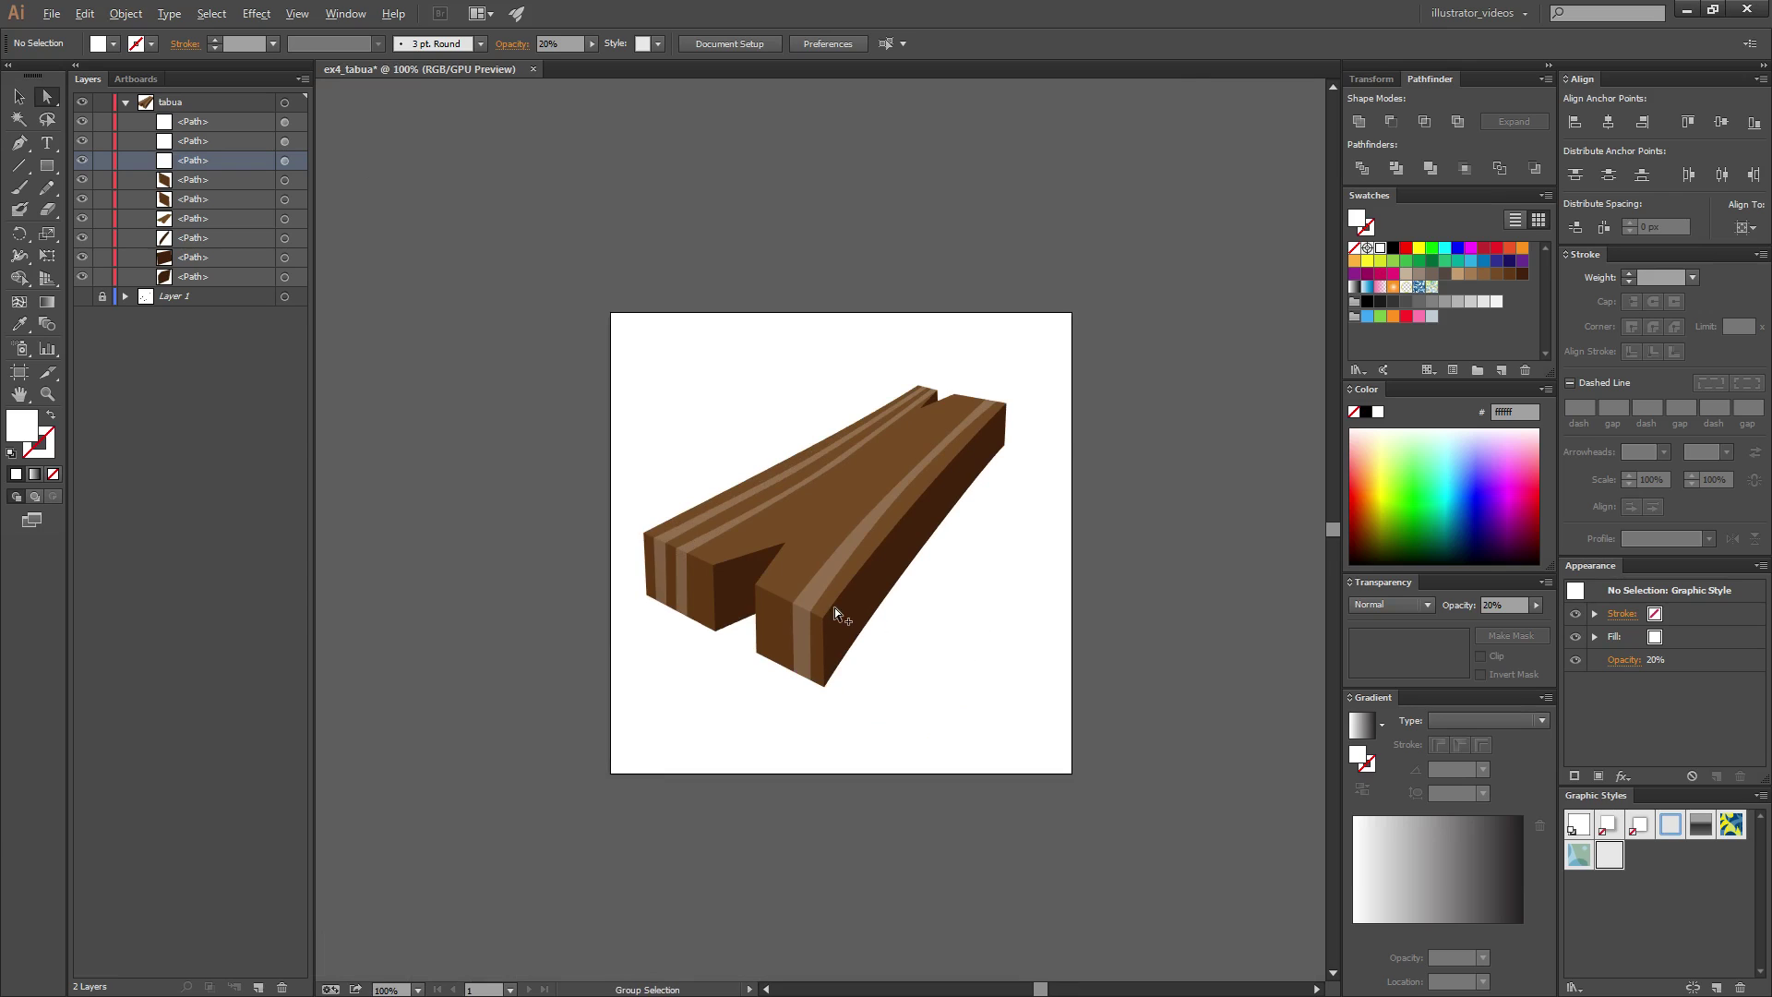
{"action": "scroll", "coordinate": [835, 607], "scroll_direction": "up", "scroll_amount": 1}
{"action": "key", "text": "p"}
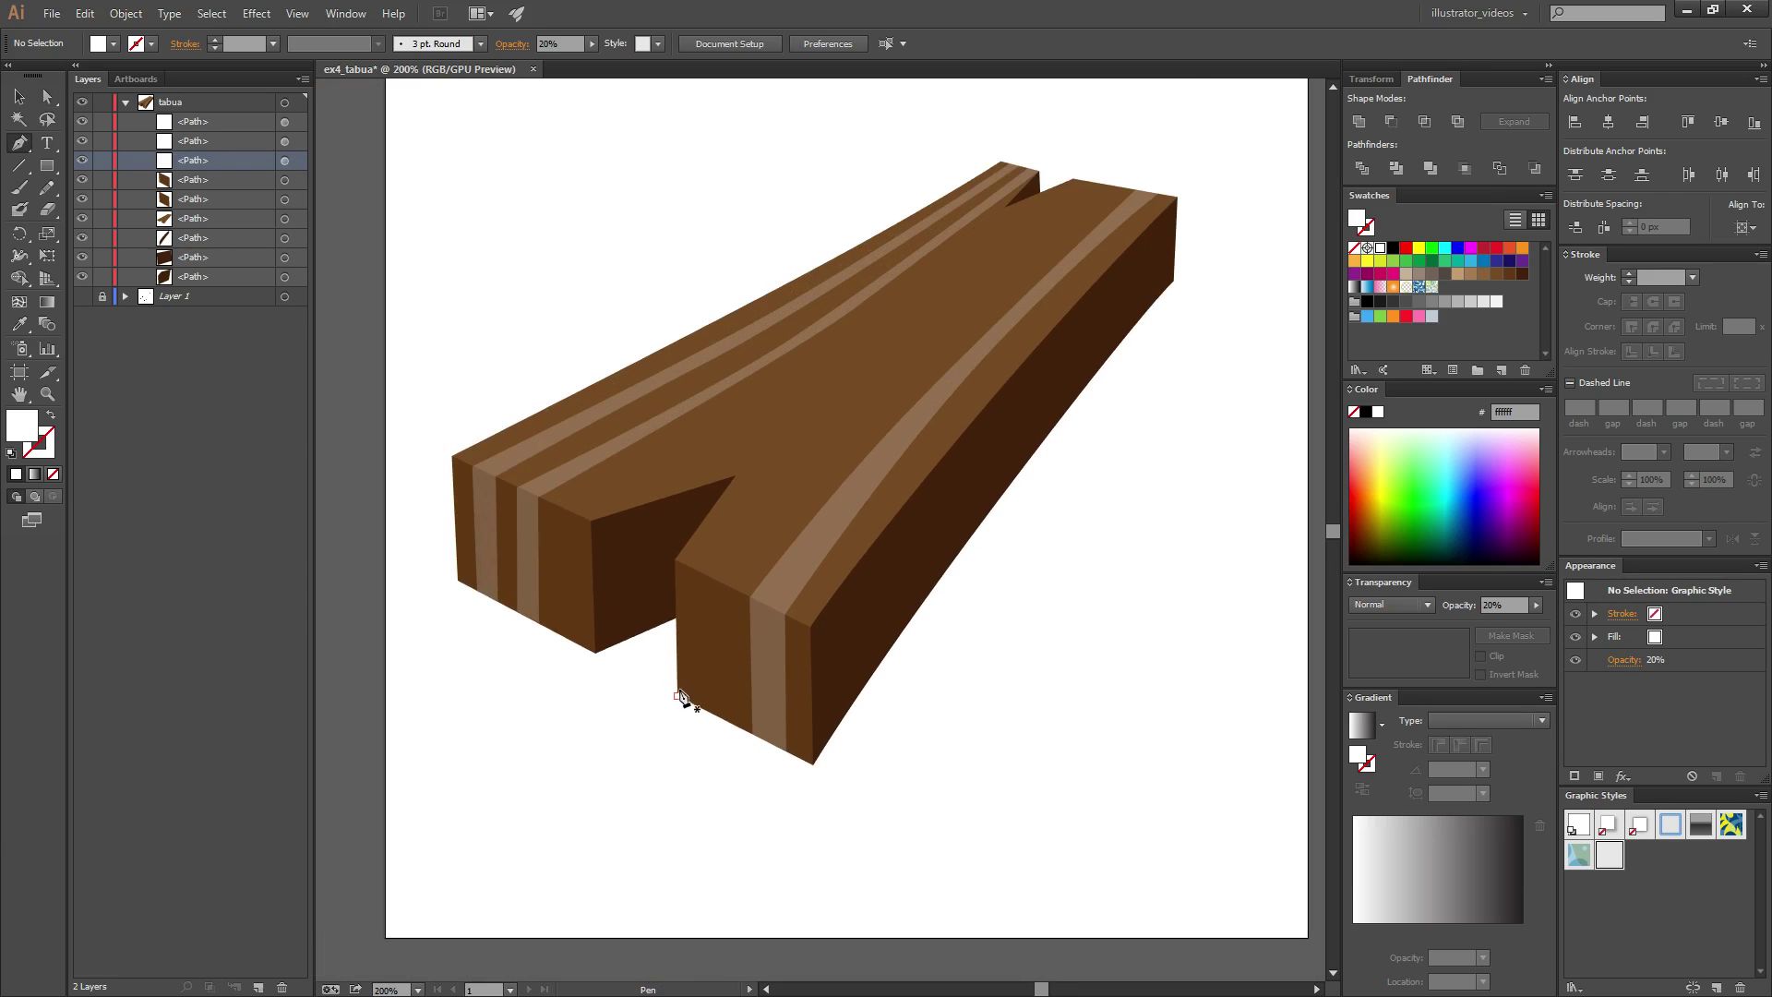
{"action": "left_click", "coordinate": [678, 696]}
- Outline the stripe's outer edge up the notch face and along the prong's top to the far end
{"action": "left_click", "coordinate": [708, 711]}
{"action": "left_click", "coordinate": [706, 575]}
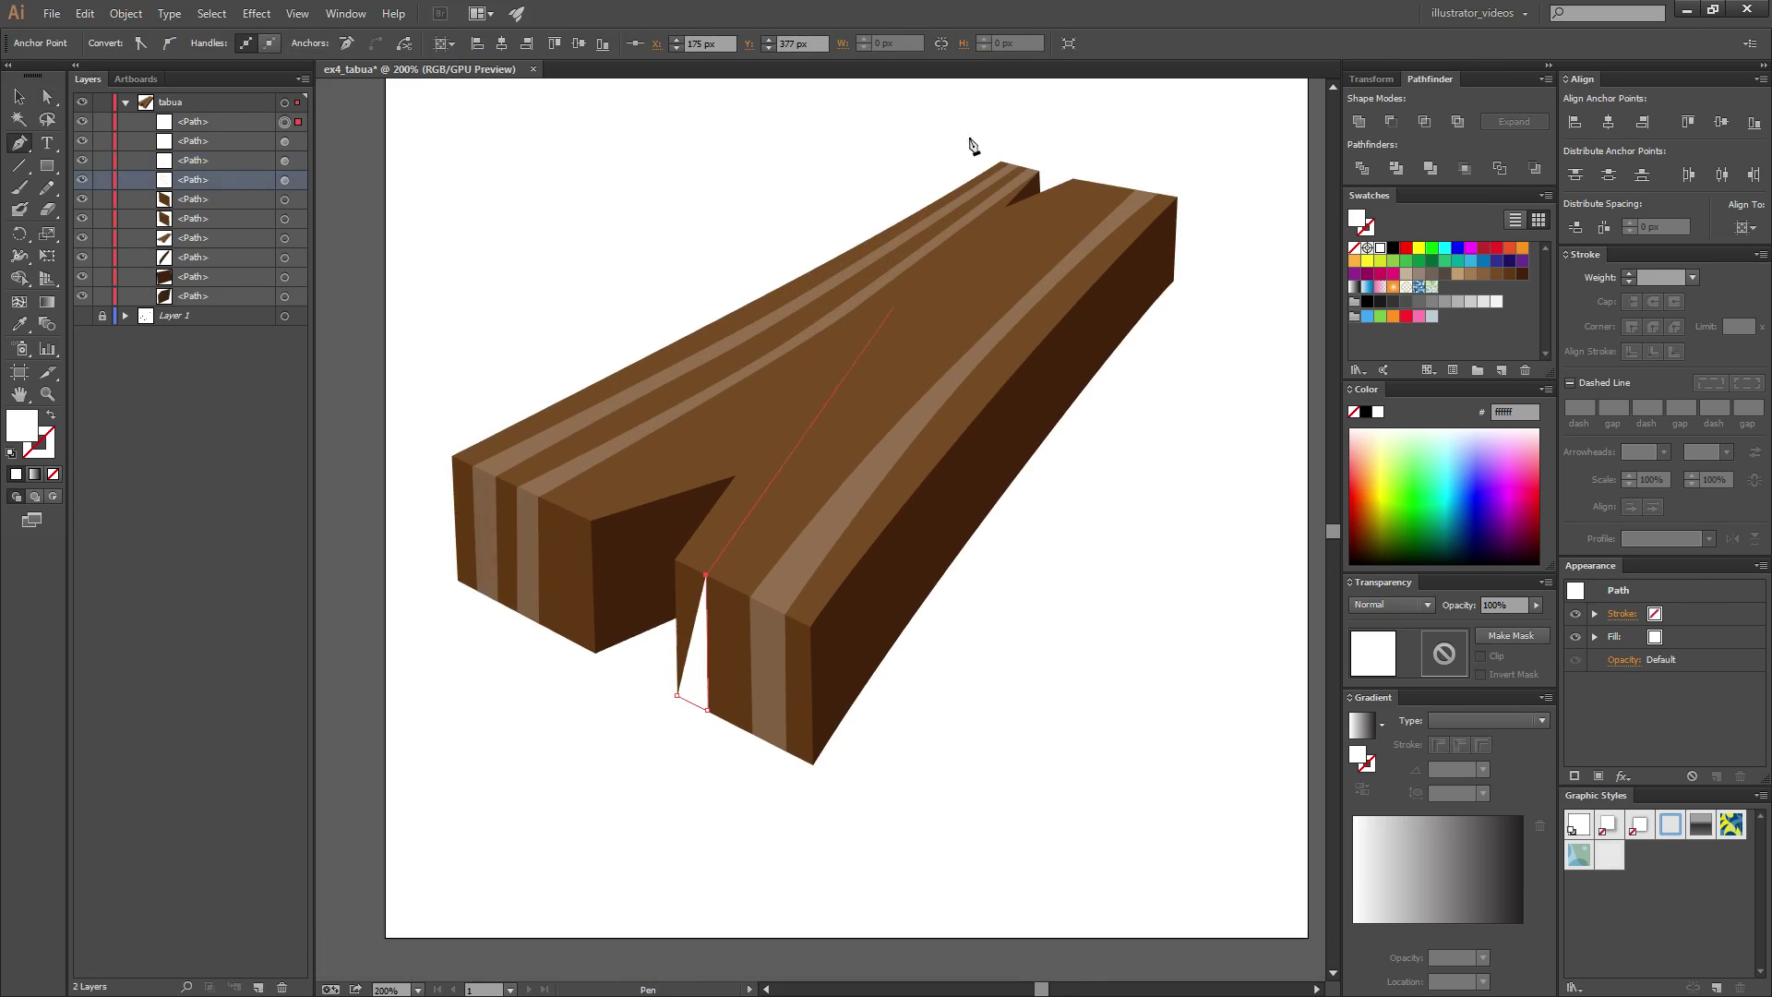
{"action": "left_click_drag", "start_coordinate": [931, 344], "coordinate": [1013, 279]}
{"action": "left_click", "coordinate": [1115, 186]}
{"action": "key", "text": "shift+x"}
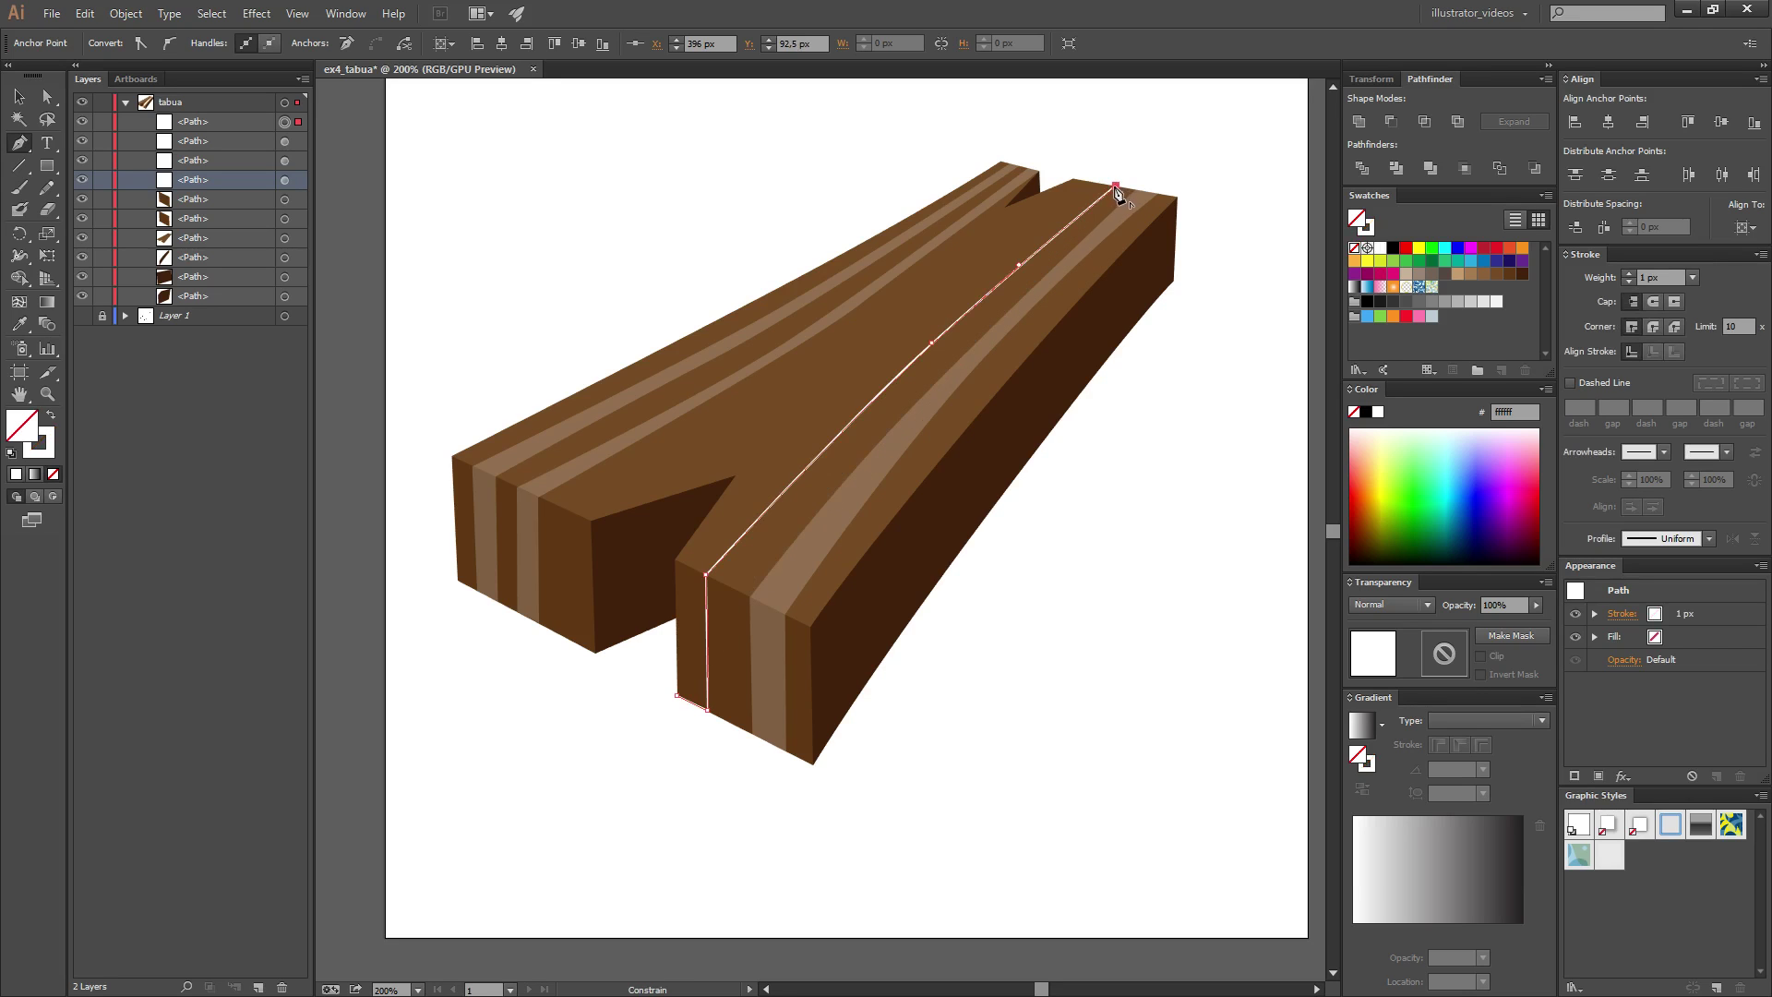
- Draw the stripe's curved return edge back down to the notch's bottom corner
{"action": "left_click", "coordinate": [1095, 182]}
{"action": "left_click", "coordinate": [911, 339]}
{"action": "left_click", "coordinate": [845, 411]}
{"action": "mouse_move", "coordinate": [797, 458]}
{"action": "left_mouse_down"}
{"action": "mouse_move", "coordinate": [750, 454]}
{"action": "mouse_move", "coordinate": [781, 469]}
{"action": "mouse_move", "coordinate": [795, 428]}
{"action": "left_mouse_up"}
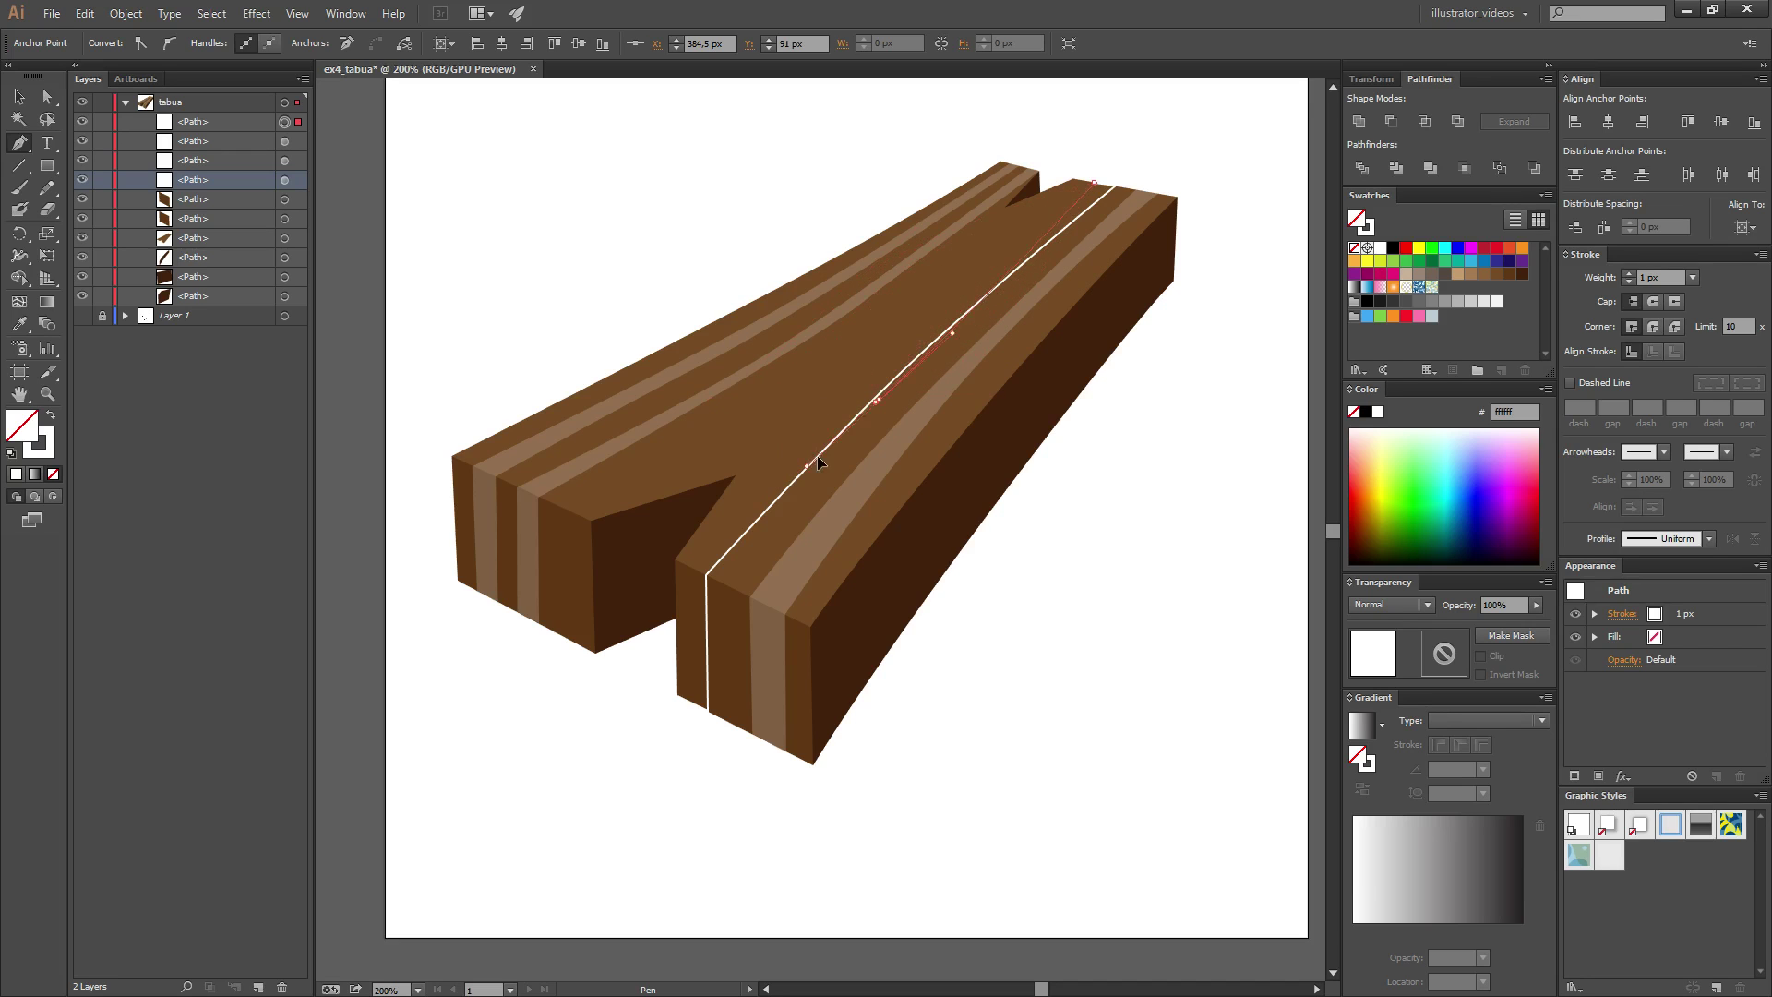
{"action": "left_click_drag", "start_coordinate": [796, 429], "coordinate": [801, 445]}
{"action": "left_click", "coordinate": [676, 560]}
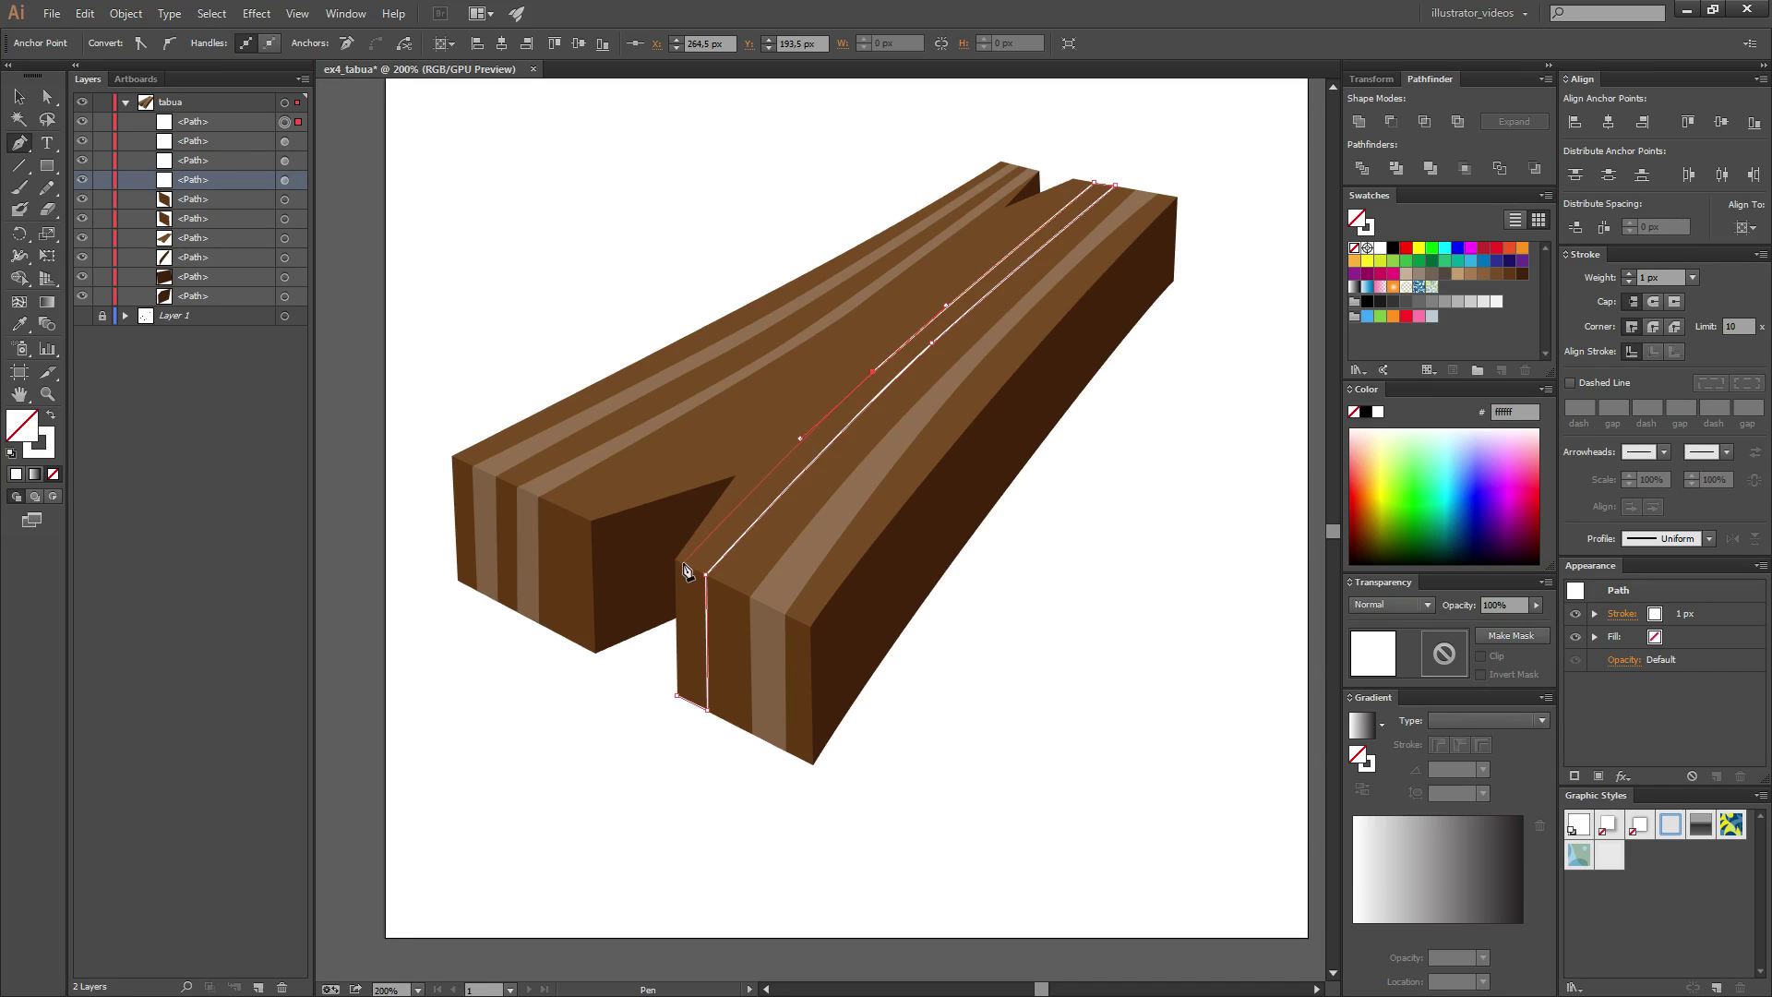
{"action": "left_click", "coordinate": [677, 695]}
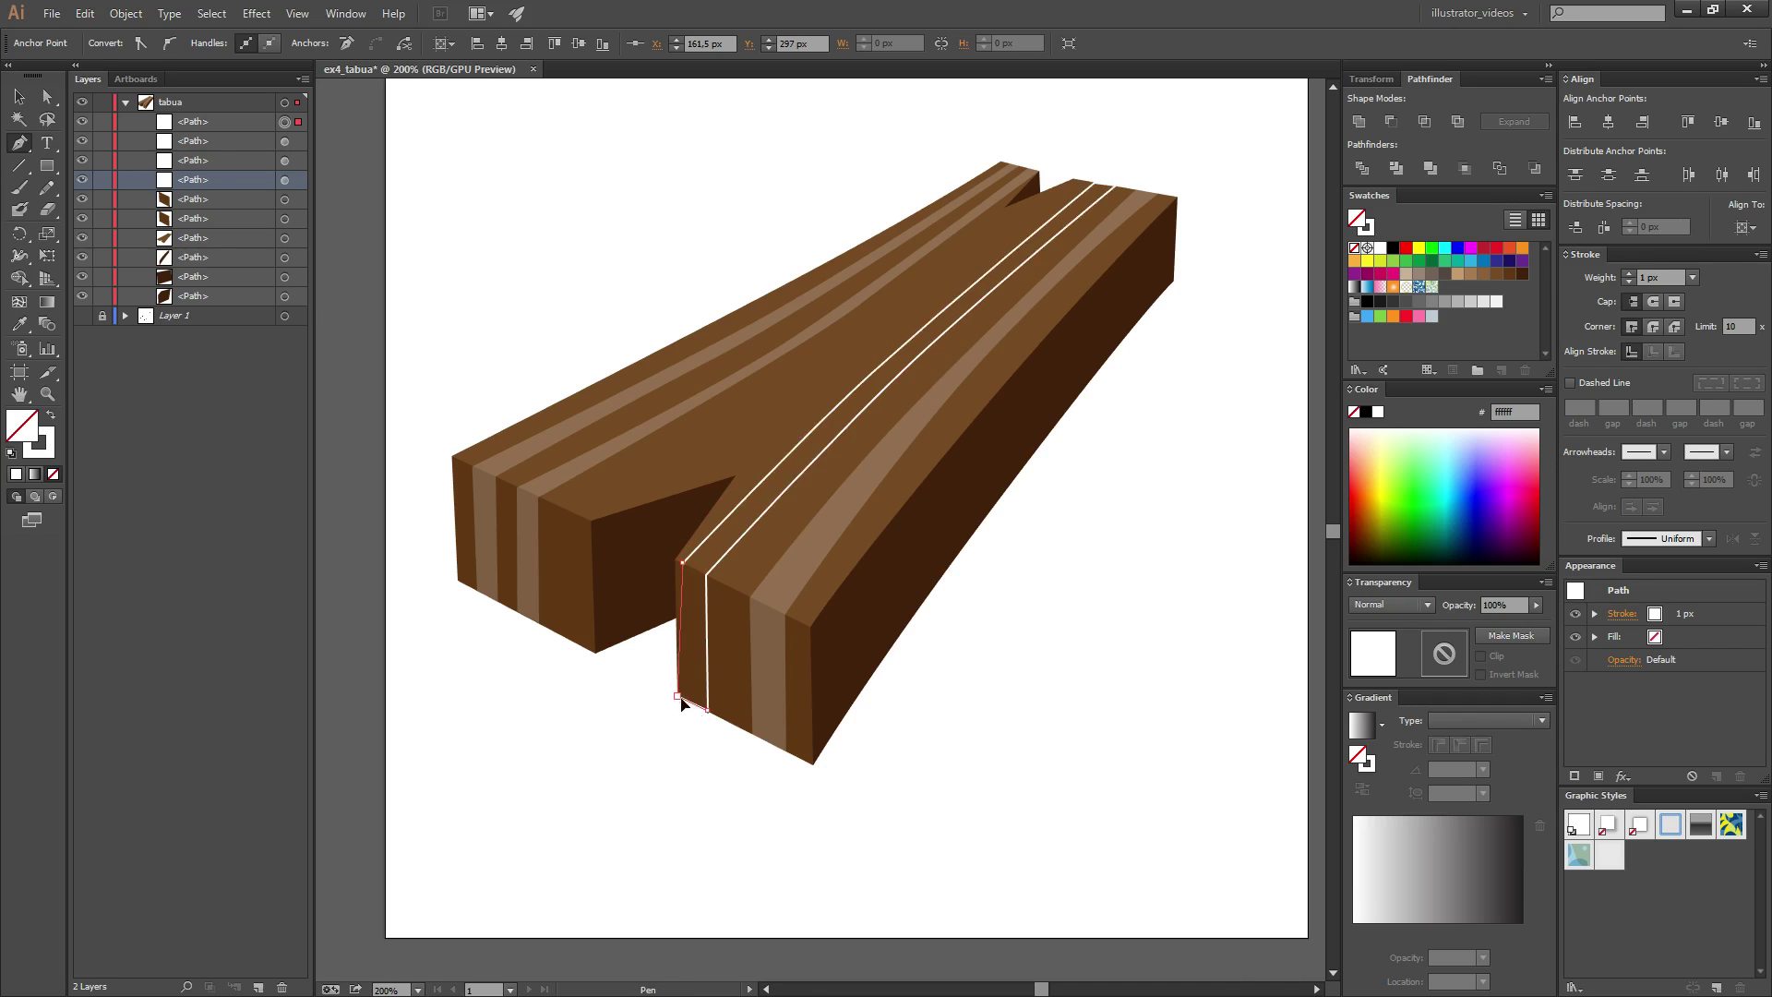
{"action": "key", "text": "a"}
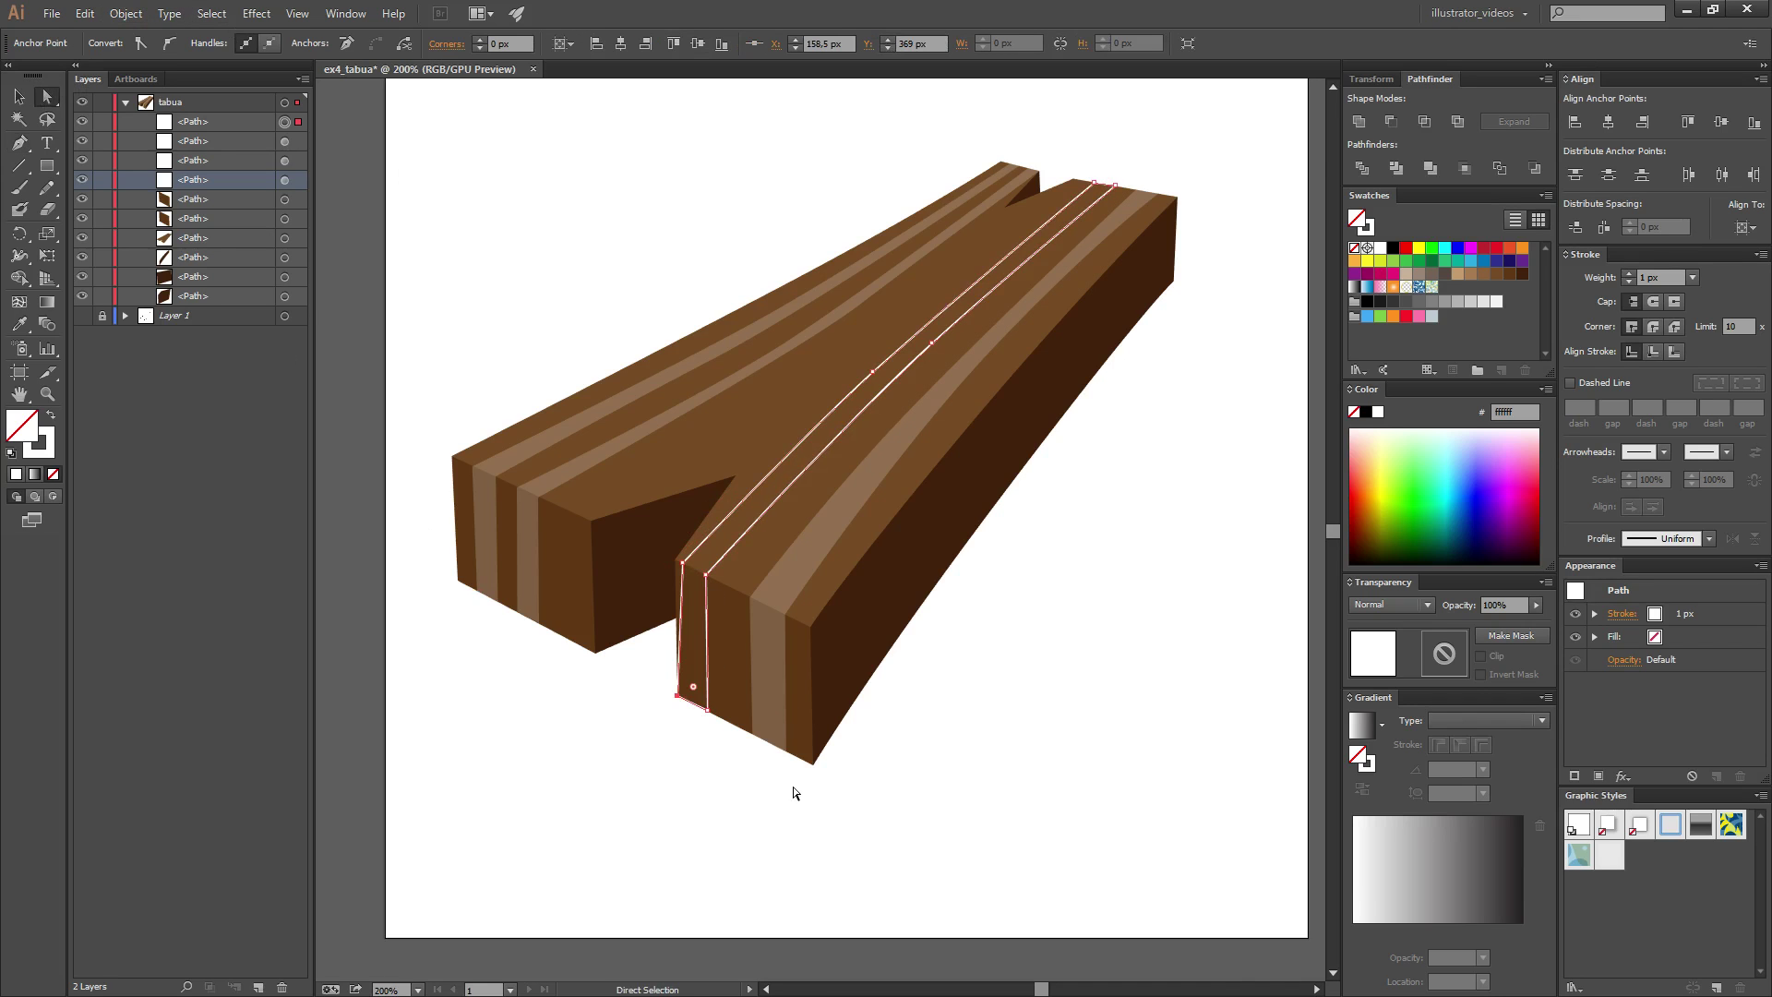
{"action": "scroll", "coordinate": [708, 712], "scroll_direction": "up", "scroll_amount": 3}
{"action": "scroll", "coordinate": [569, 554], "scroll_direction": "up", "scroll_amount": 2}
- Swap the new strip to a white fill and lift its bottom-left corner onto the edge
{"action": "left_click_drag", "start_coordinate": [576, 566], "coordinate": [584, 564]}
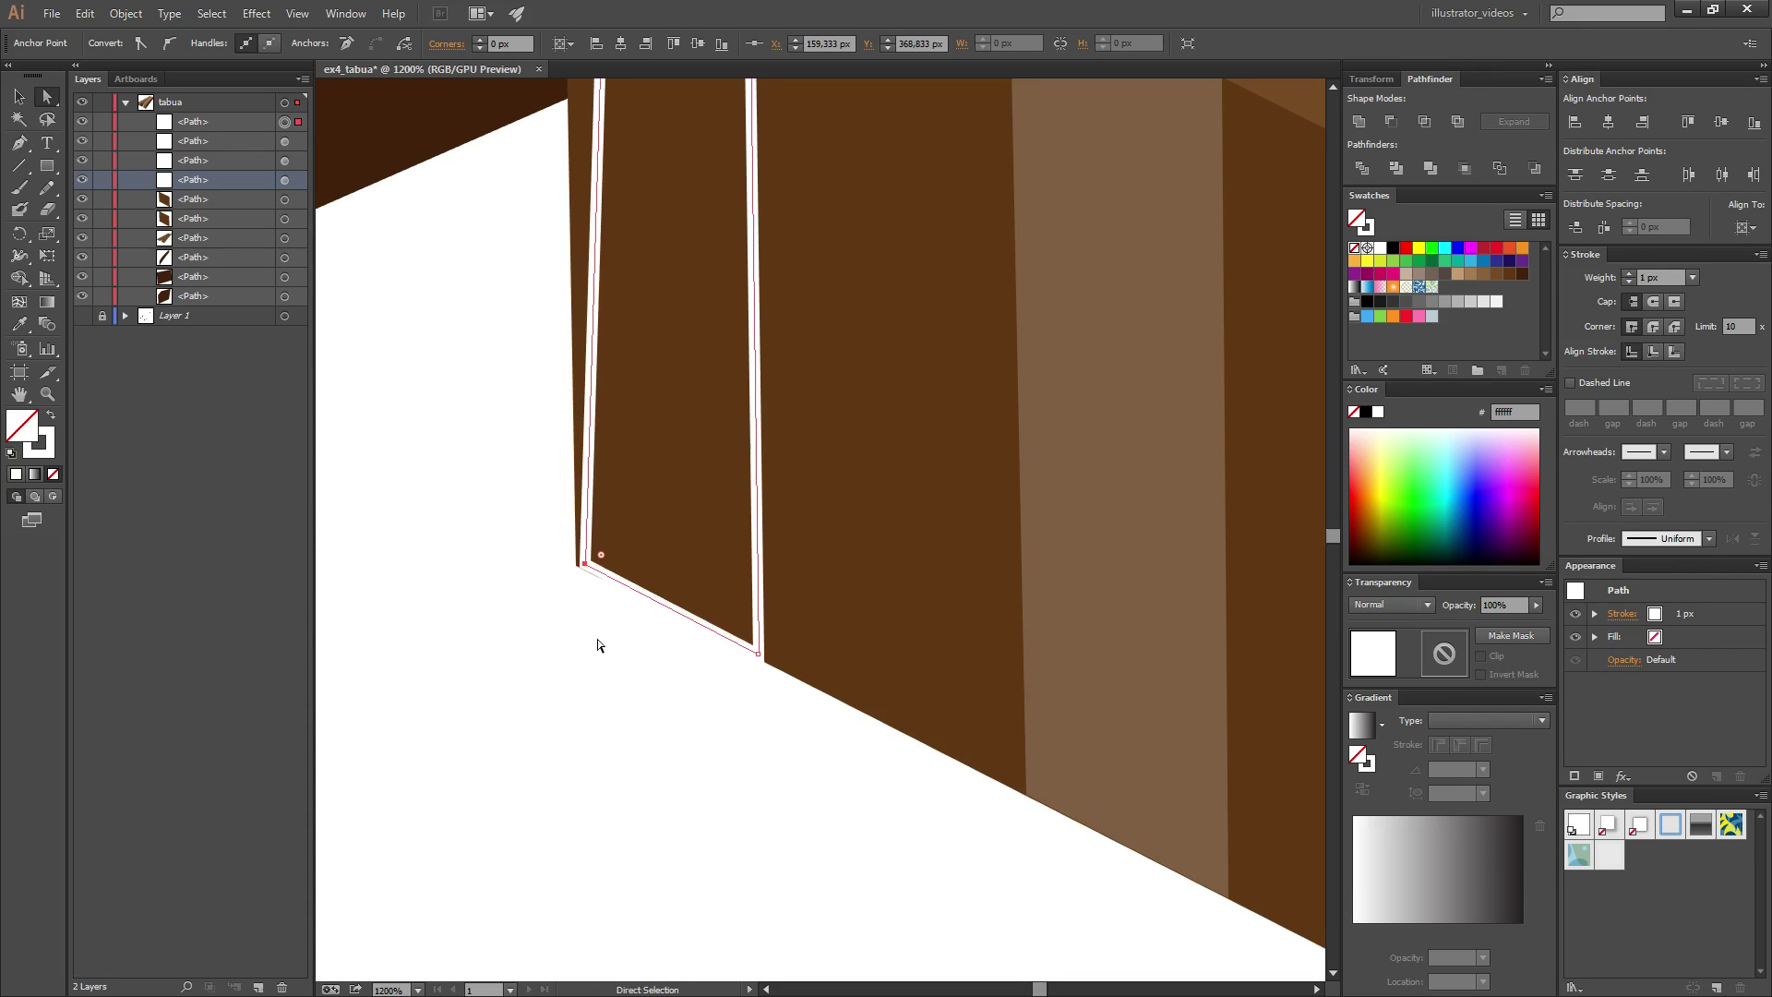
{"action": "scroll", "coordinate": [602, 609], "scroll_direction": "down", "scroll_amount": 4}
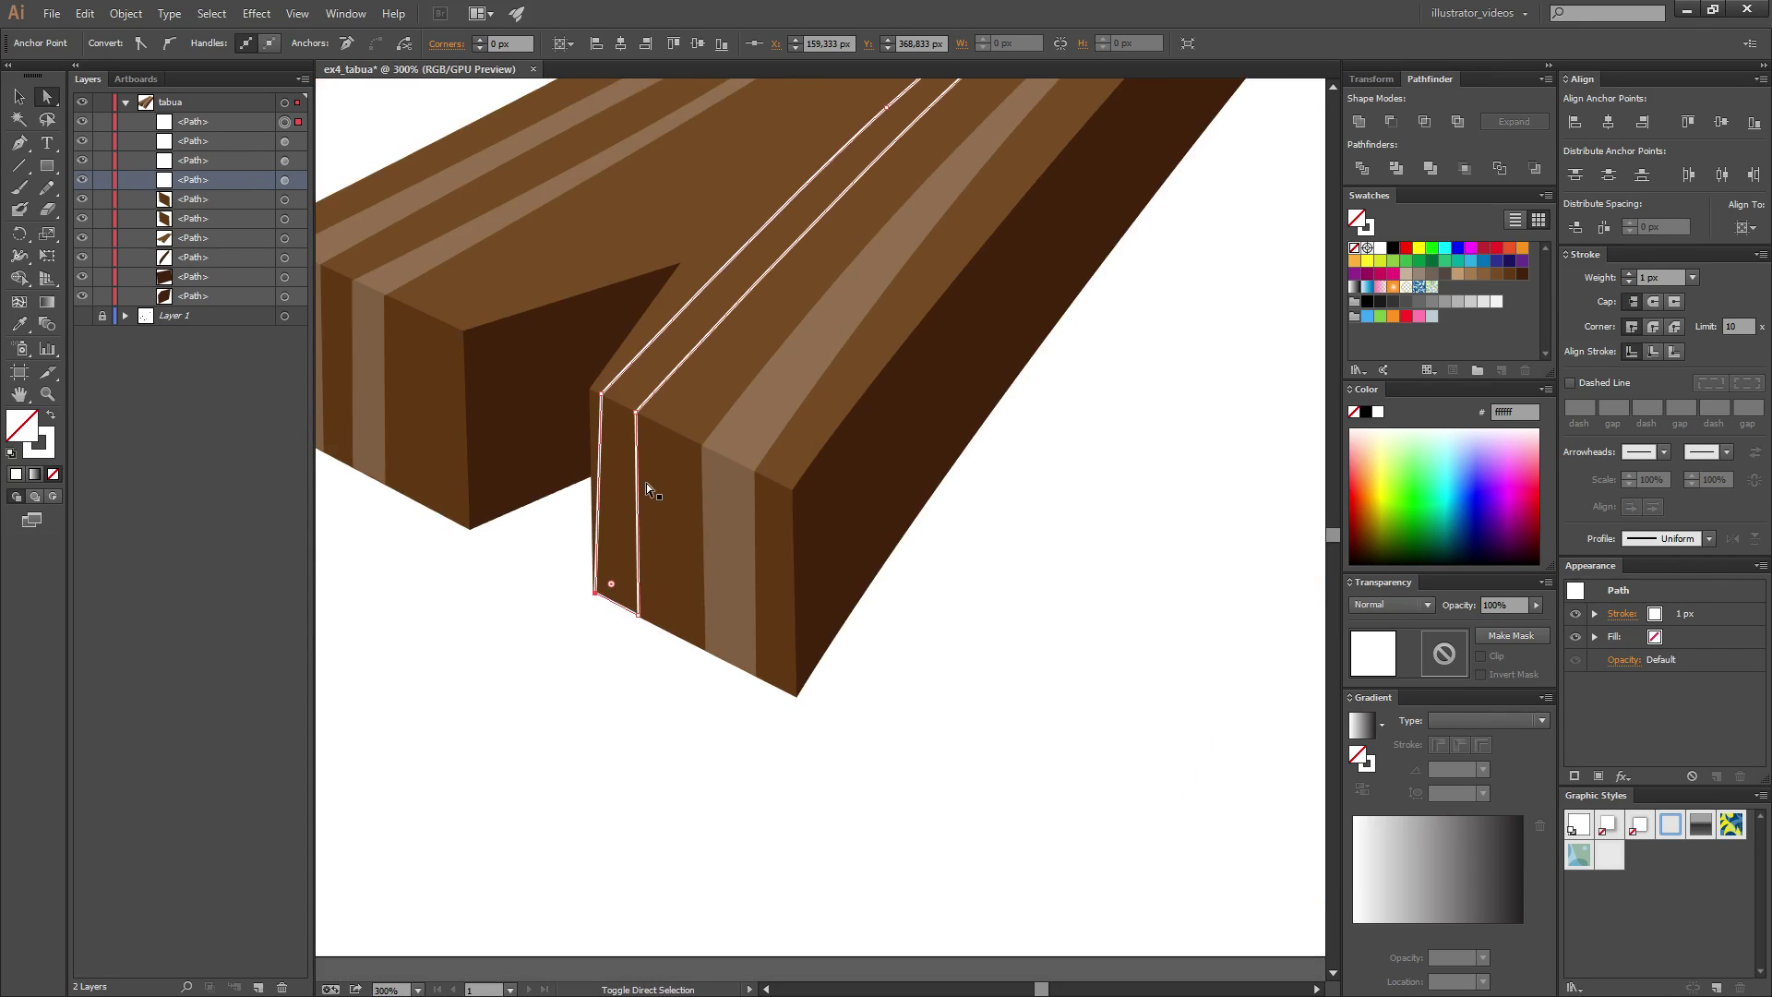
{"action": "key", "text": "shift+x"}
{"action": "scroll", "coordinate": [591, 618], "scroll_direction": "up", "scroll_amount": 4}
{"action": "scroll", "coordinate": [589, 624], "scroll_direction": "up", "scroll_amount": 1}
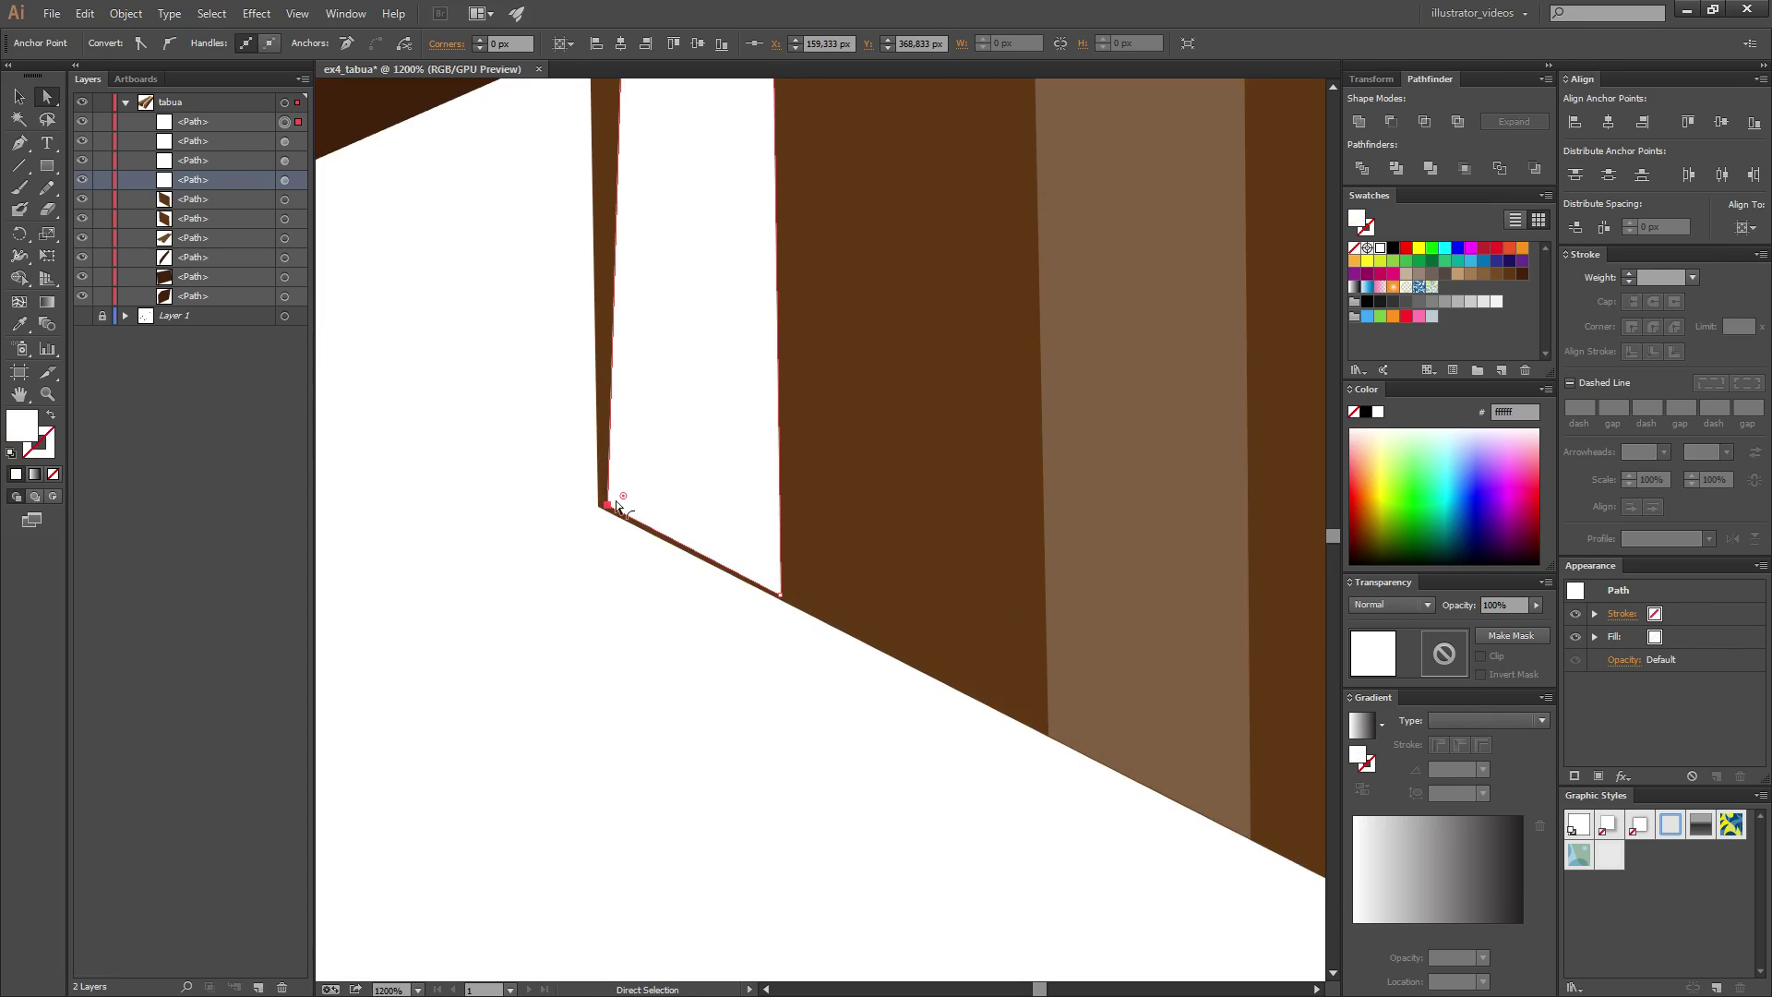
{"action": "left_click_drag", "start_coordinate": [607, 507], "coordinate": [621, 599]}
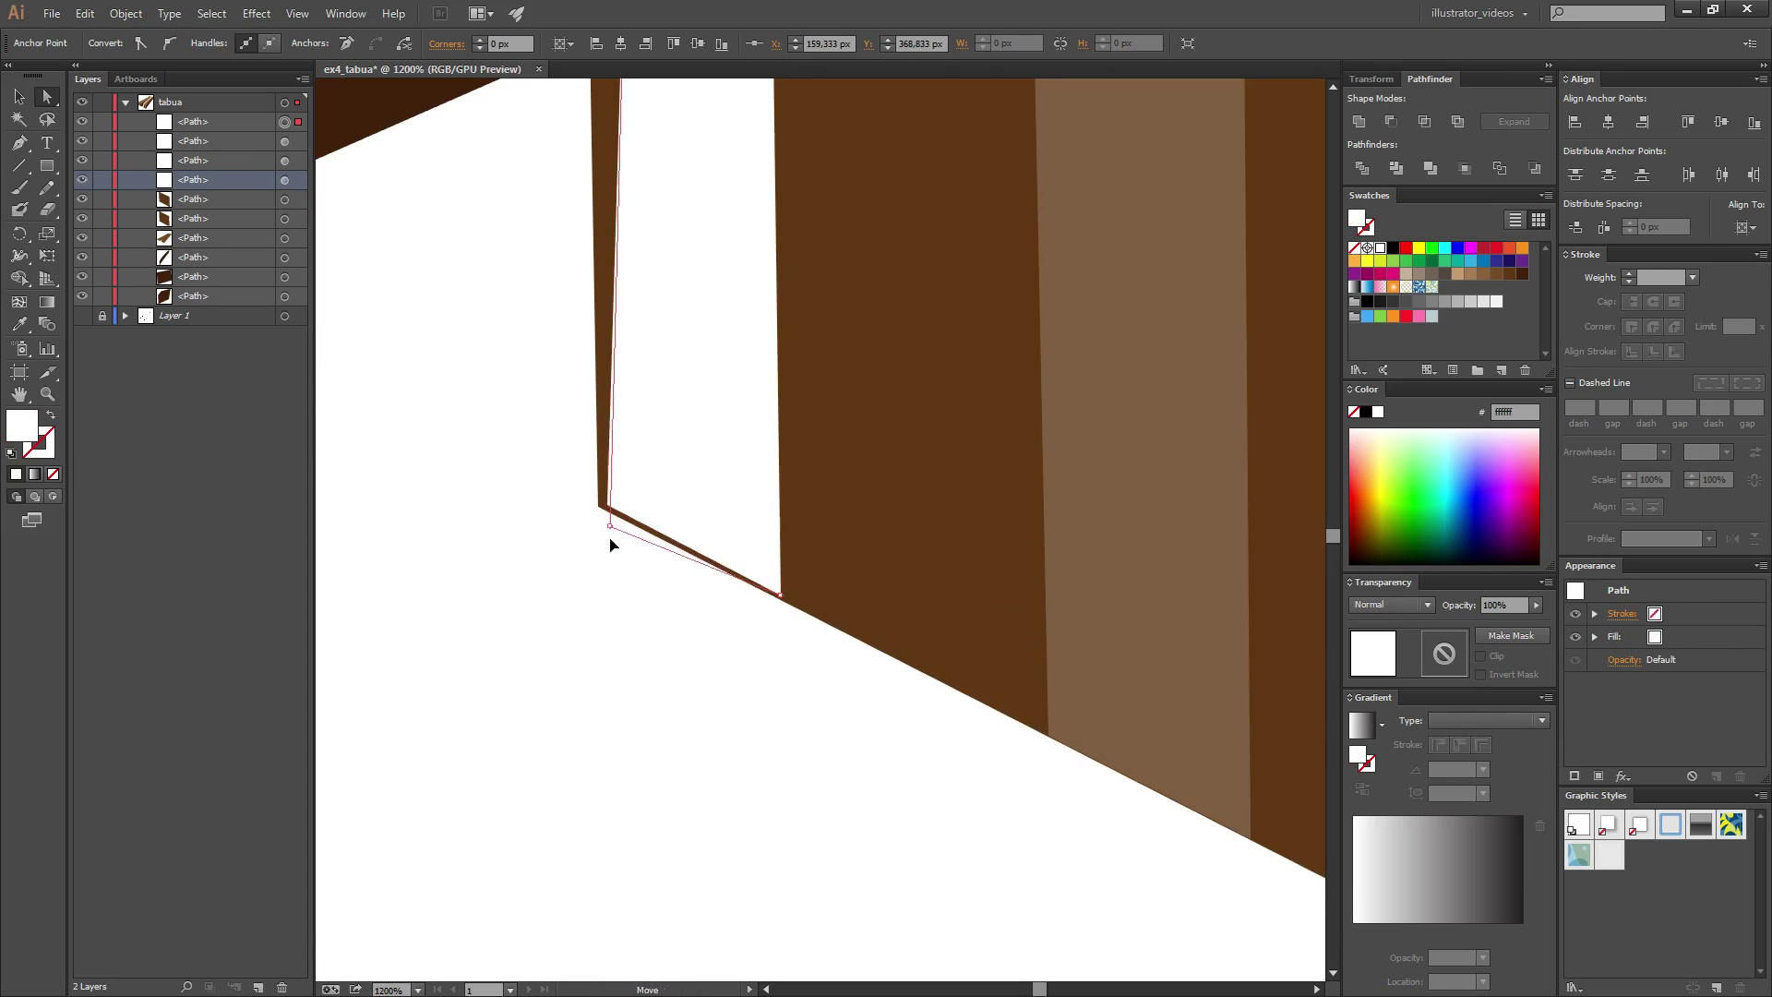
{"action": "left_click_drag", "start_coordinate": [621, 599], "coordinate": [630, 524]}
- Apply the 20% opacity stripe style and set both bottom corners along the lower edge
{"action": "left_click", "coordinate": [781, 598]}
{"action": "left_click_drag", "start_coordinate": [781, 599], "coordinate": [768, 596]}
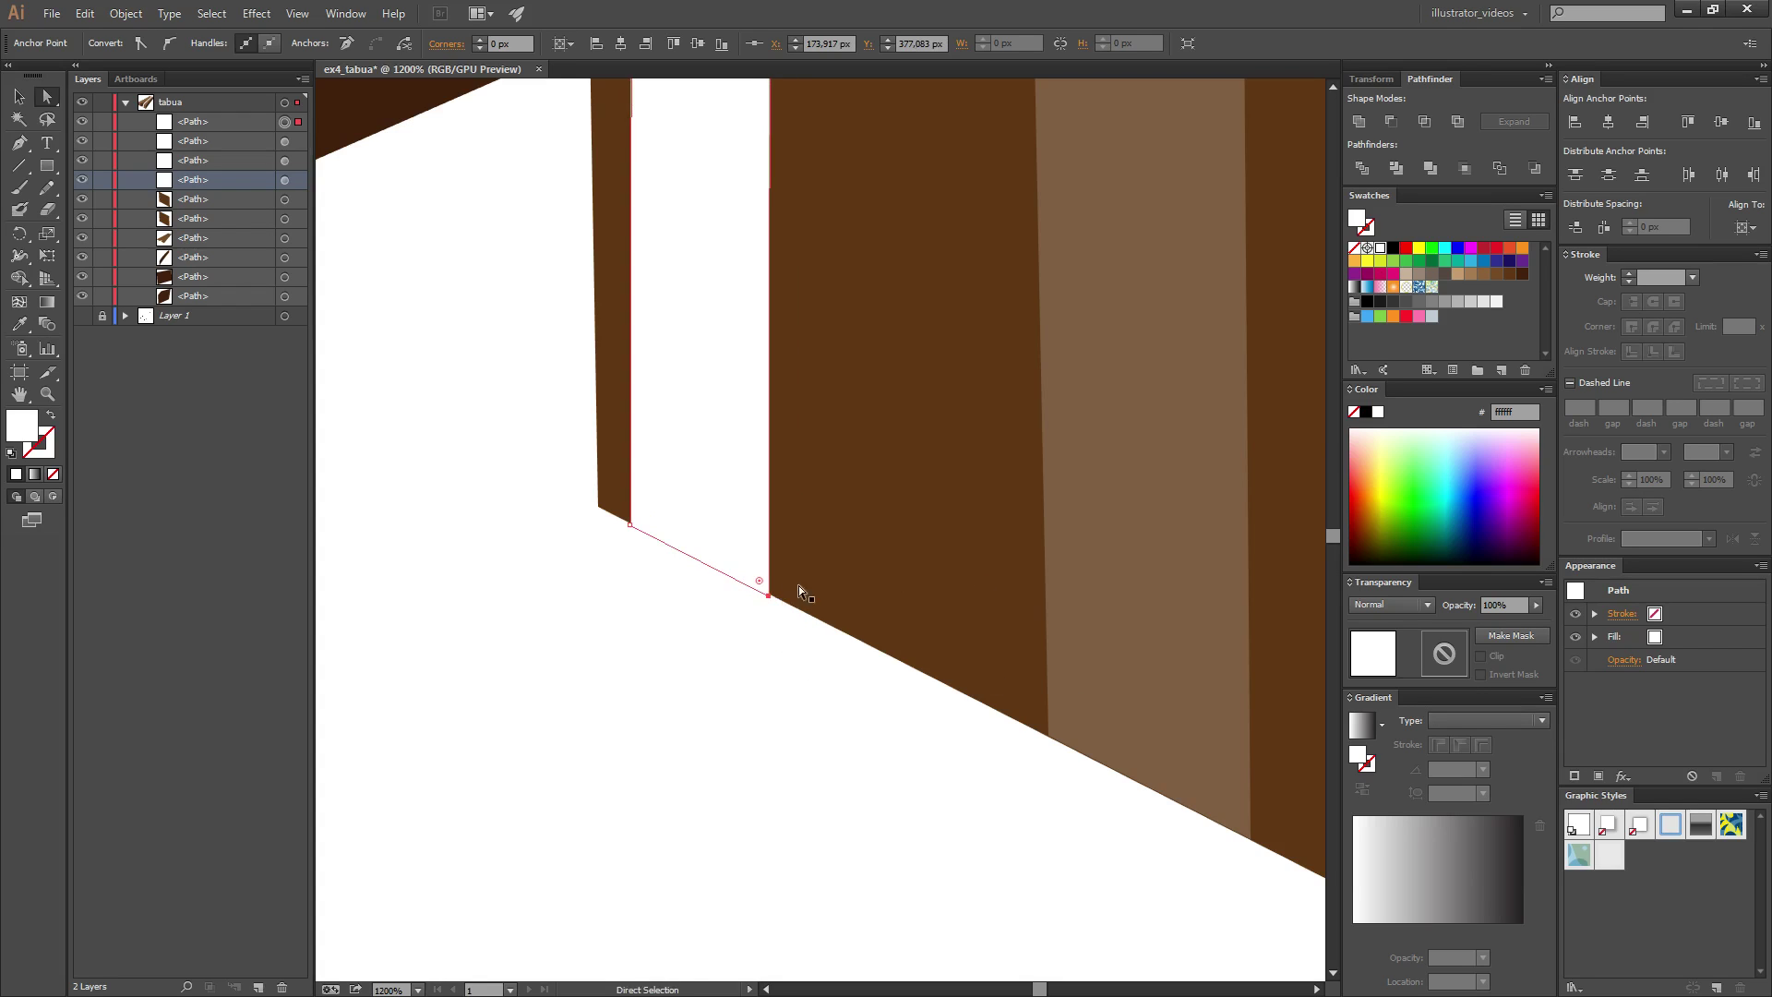
{"action": "left_click", "coordinate": [1611, 856]}
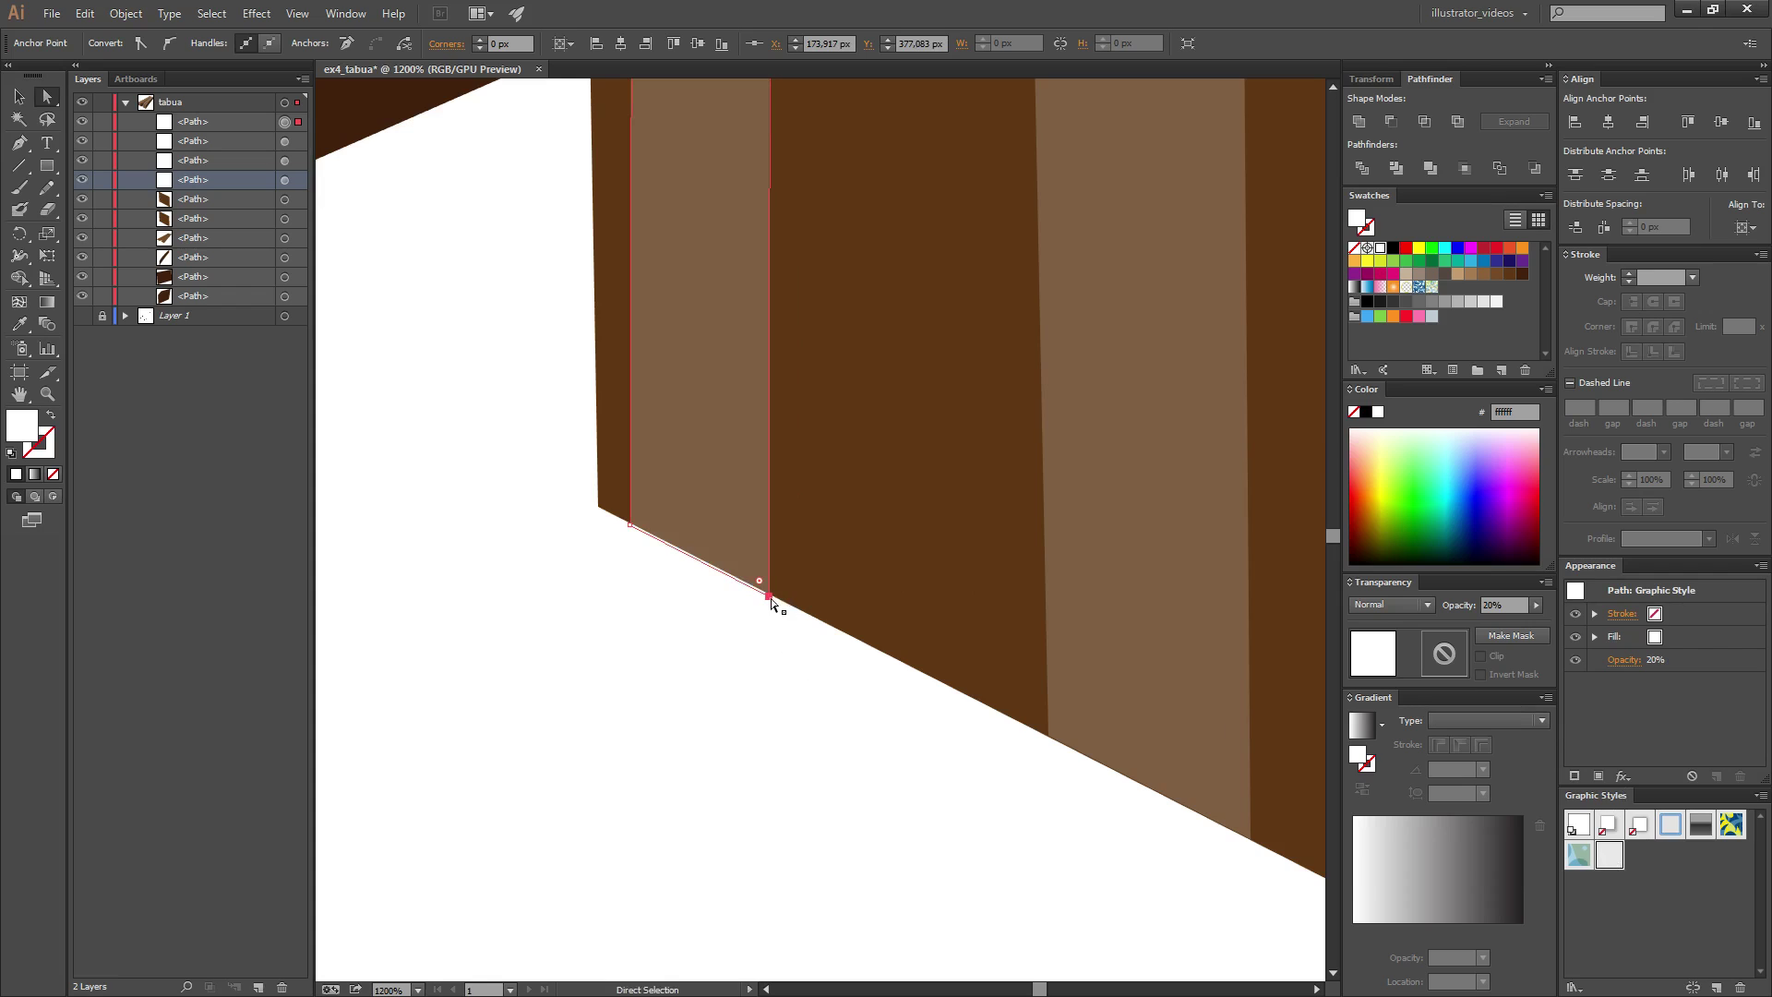
{"action": "mouse_move", "coordinate": [770, 597]}
{"action": "left_mouse_down"}
{"action": "mouse_move", "coordinate": [748, 677]}
{"action": "mouse_move", "coordinate": [774, 599]}
{"action": "left_mouse_up"}
{"action": "left_click_drag", "start_coordinate": [630, 529], "coordinate": [644, 530]}
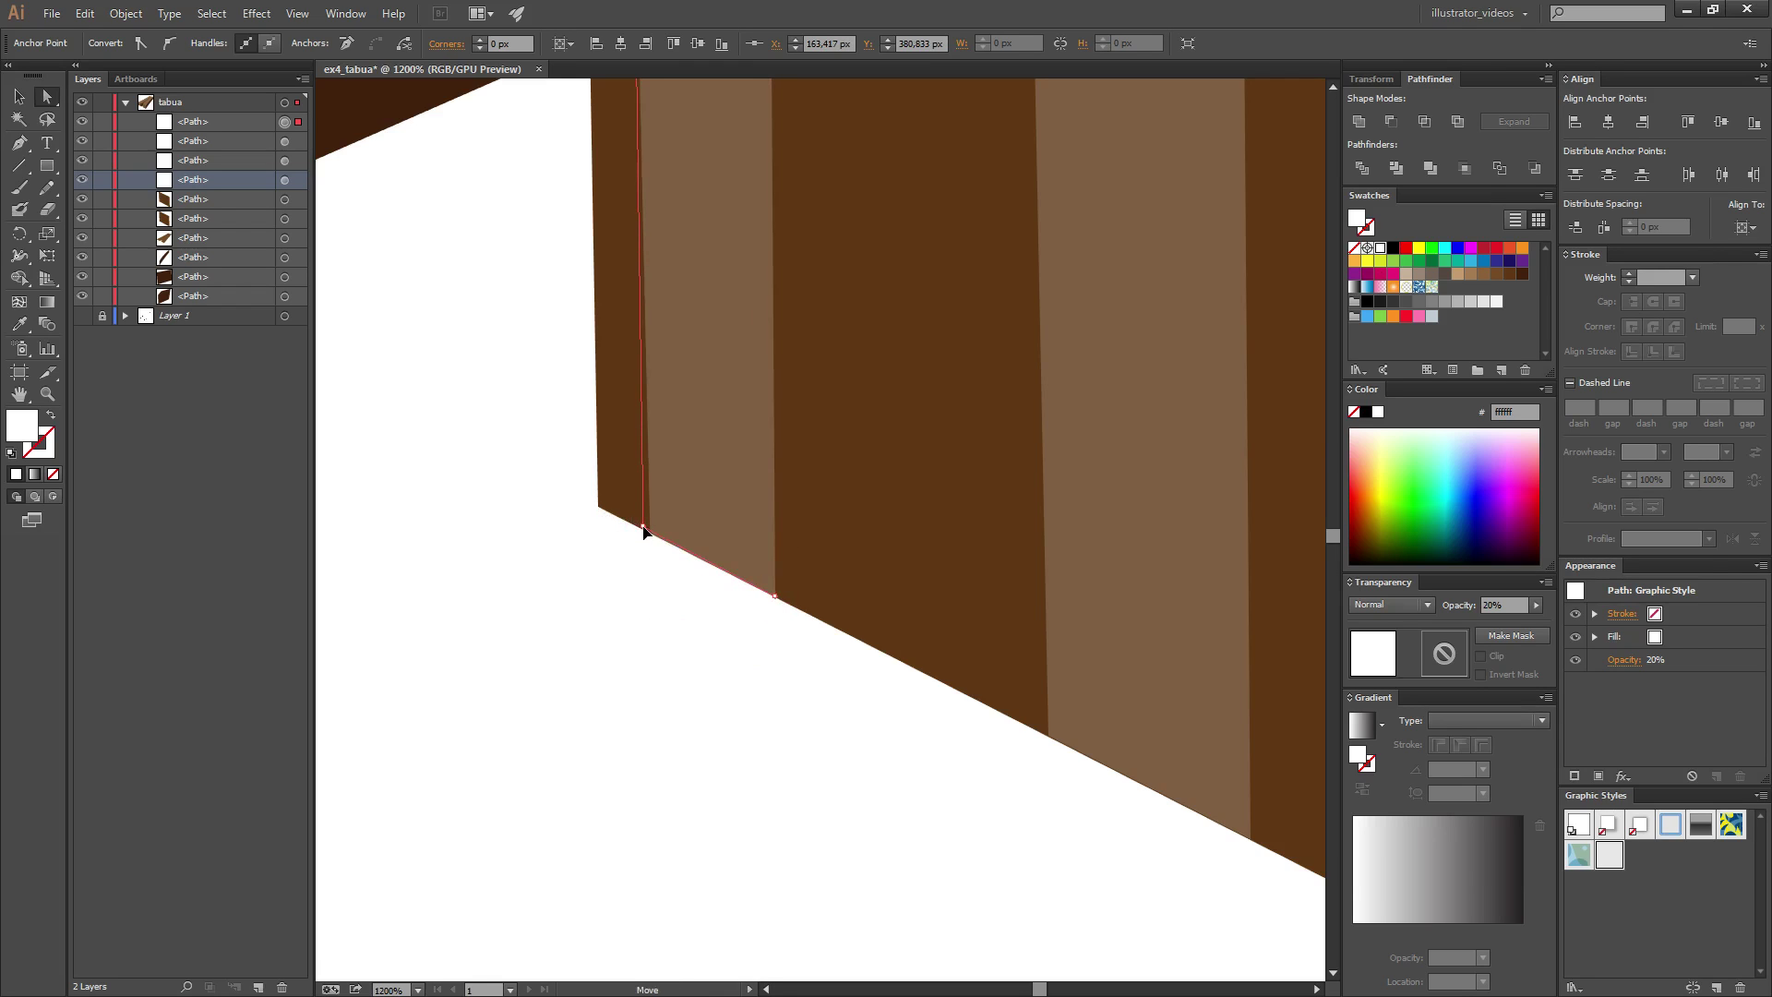
{"action": "left_click", "coordinate": [702, 678]}
{"action": "key", "text": "ctrl+minus"}
{"action": "key", "text": "ctrl+minus"}
{"action": "left_click_drag", "start_coordinate": [778, 417], "coordinate": [723, 528]}
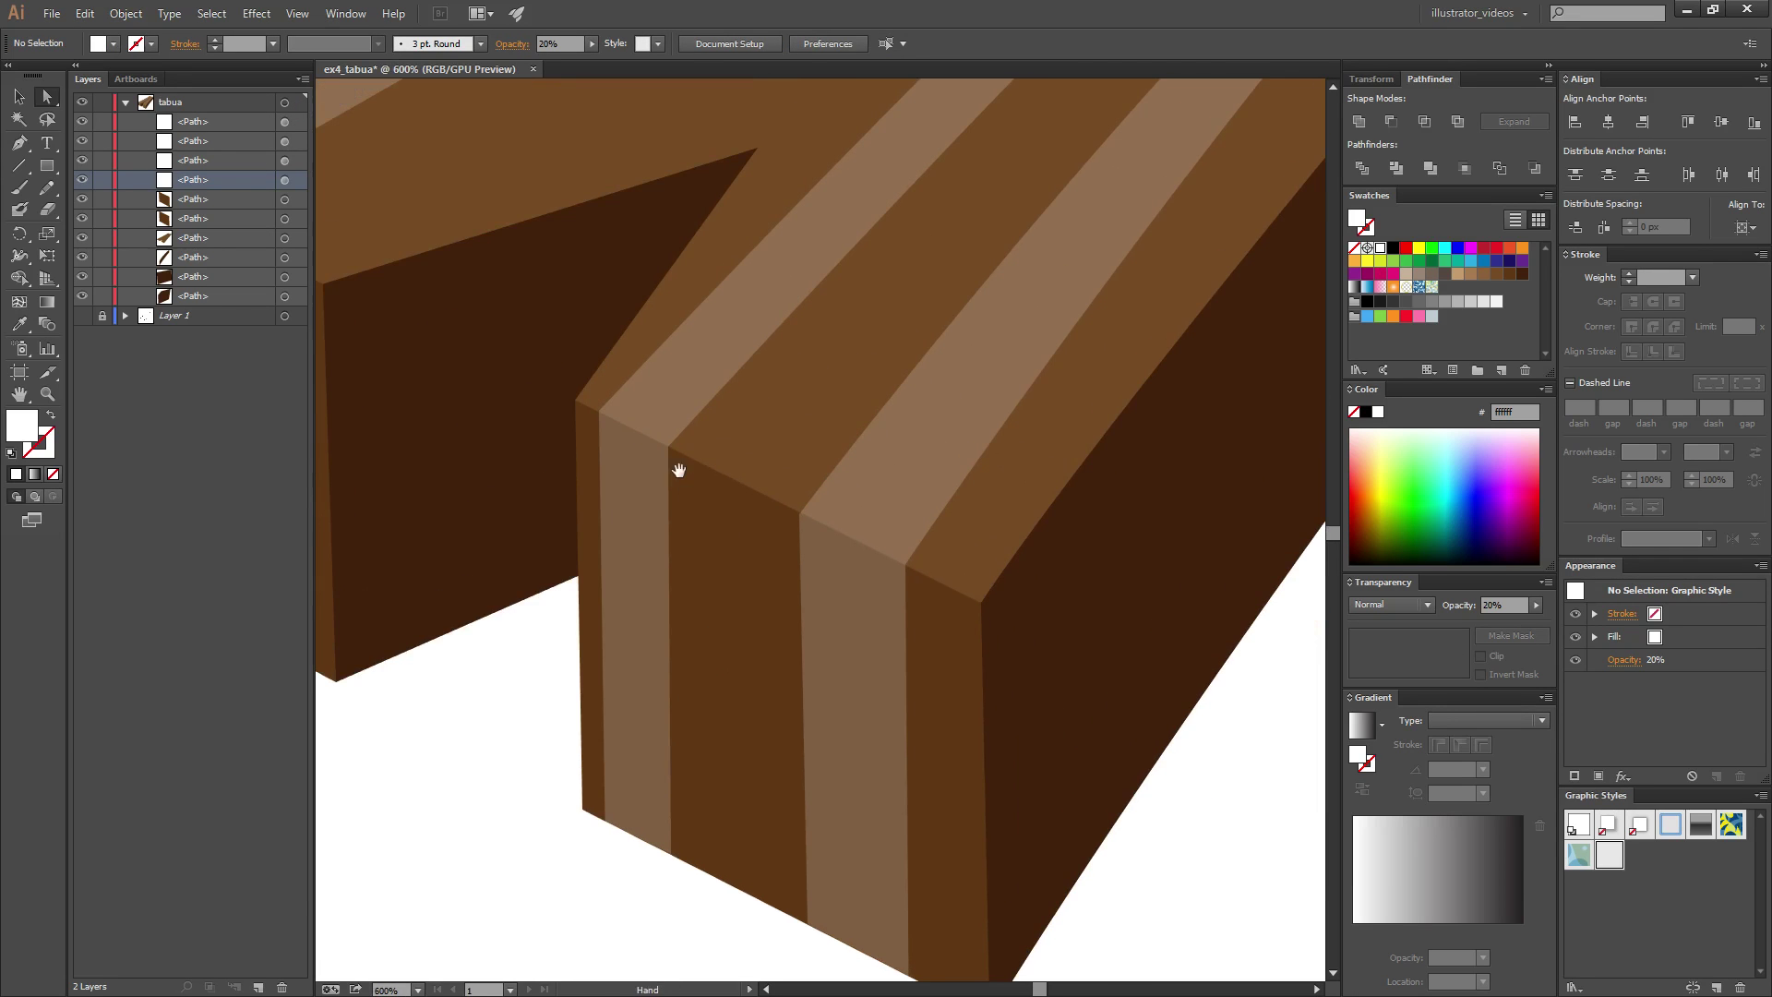
- Snap the stripe's top-left and top-right corners onto the board's back edge, undoing a stray move
{"action": "left_click_drag", "start_coordinate": [758, 449], "coordinate": [218, 886]}
{"action": "left_click_drag", "start_coordinate": [687, 325], "coordinate": [514, 886]}
{"action": "left_click_drag", "start_coordinate": [960, 320], "coordinate": [866, 542]}
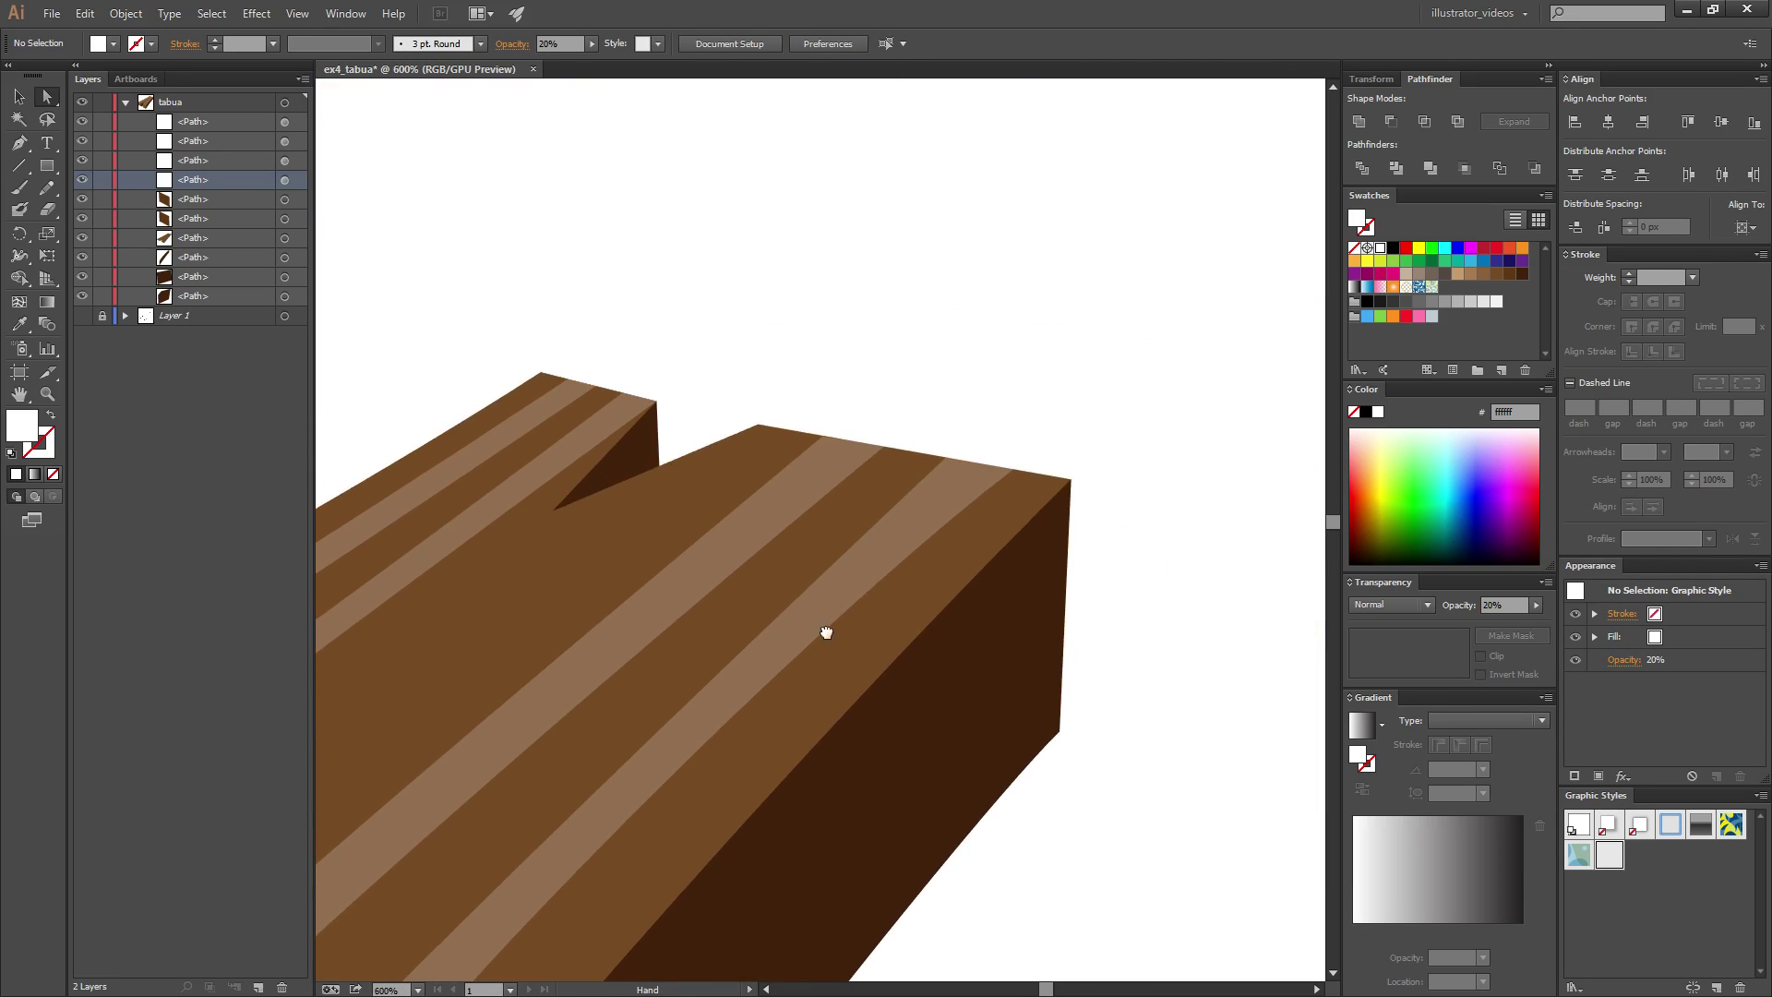
{"action": "key", "text": "ctrl+plus"}
{"action": "key", "text": "ctrl+plus"}
{"action": "key", "text": "ctrl+plus"}
{"action": "key", "text": "ctrl+plus"}
{"action": "key", "text": "ctrl+plus"}
{"action": "left_click", "coordinate": [521, 569]}
{"action": "left_click_drag", "start_coordinate": [508, 551], "coordinate": [517, 546]}
{"action": "left_click_drag", "start_coordinate": [846, 596], "coordinate": [836, 605]}
{"action": "left_click_drag", "start_coordinate": [835, 606], "coordinate": [835, 603]}
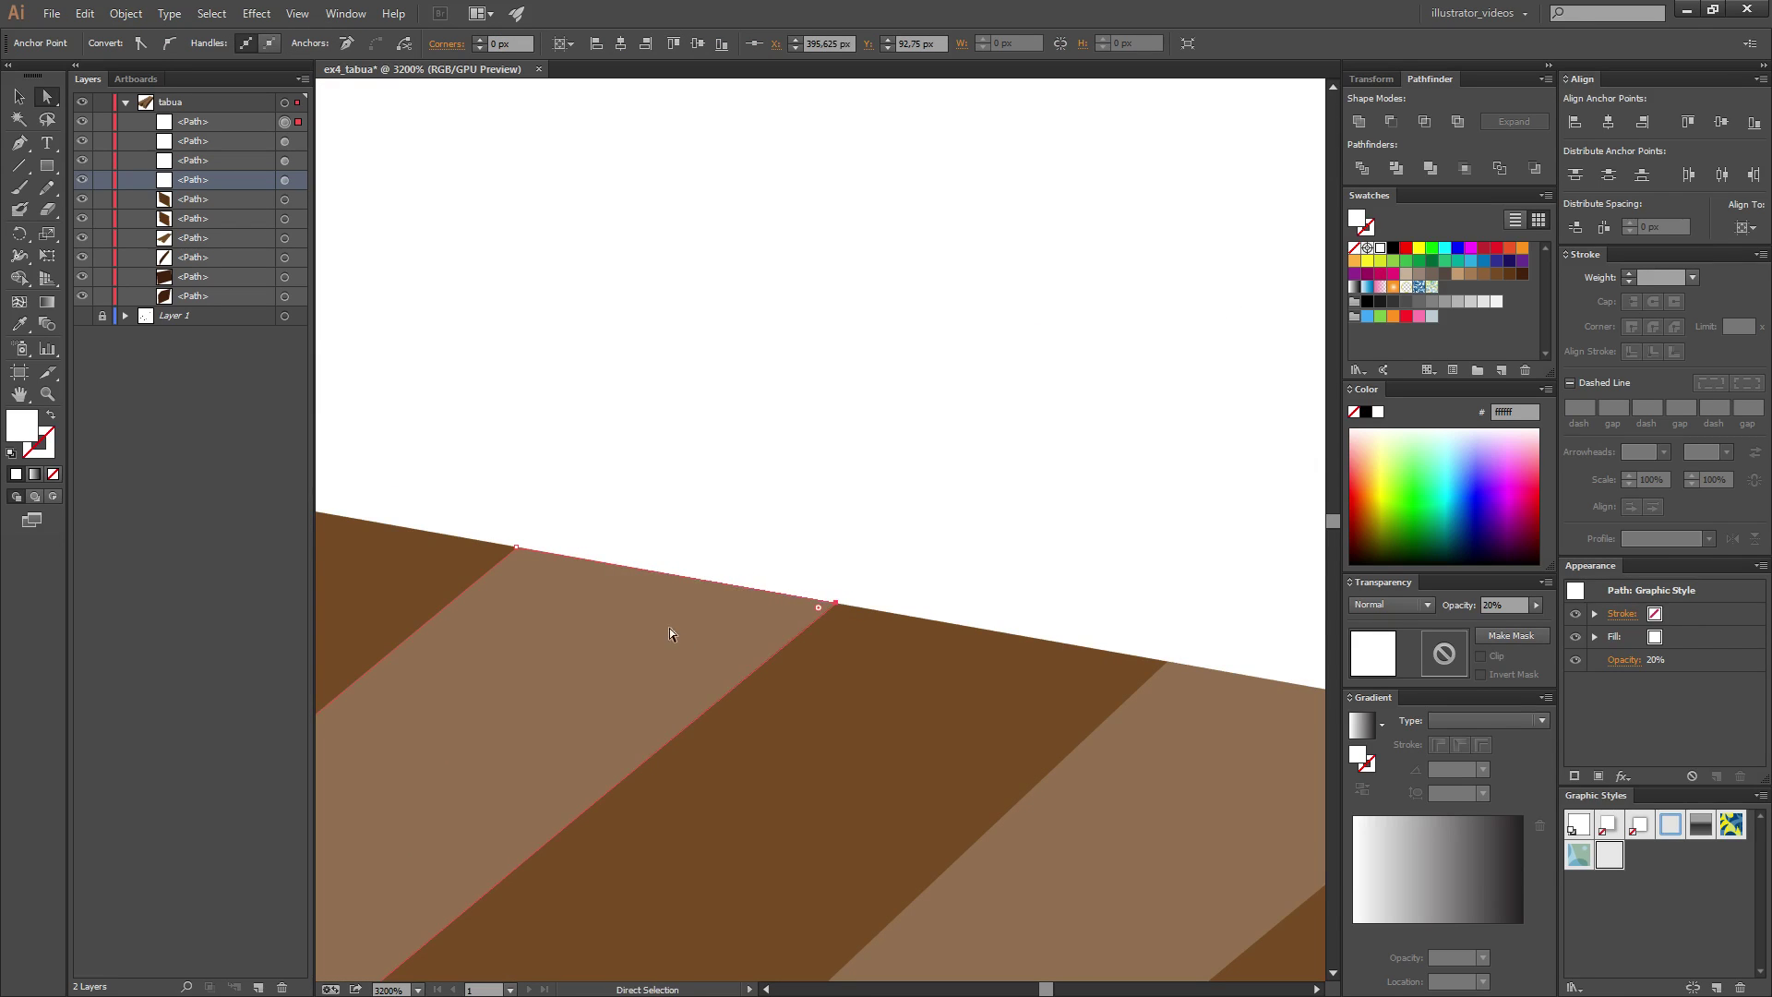
{"action": "left_click_drag", "start_coordinate": [601, 639], "coordinate": [671, 557]}
{"action": "key", "text": "ctrl+z"}
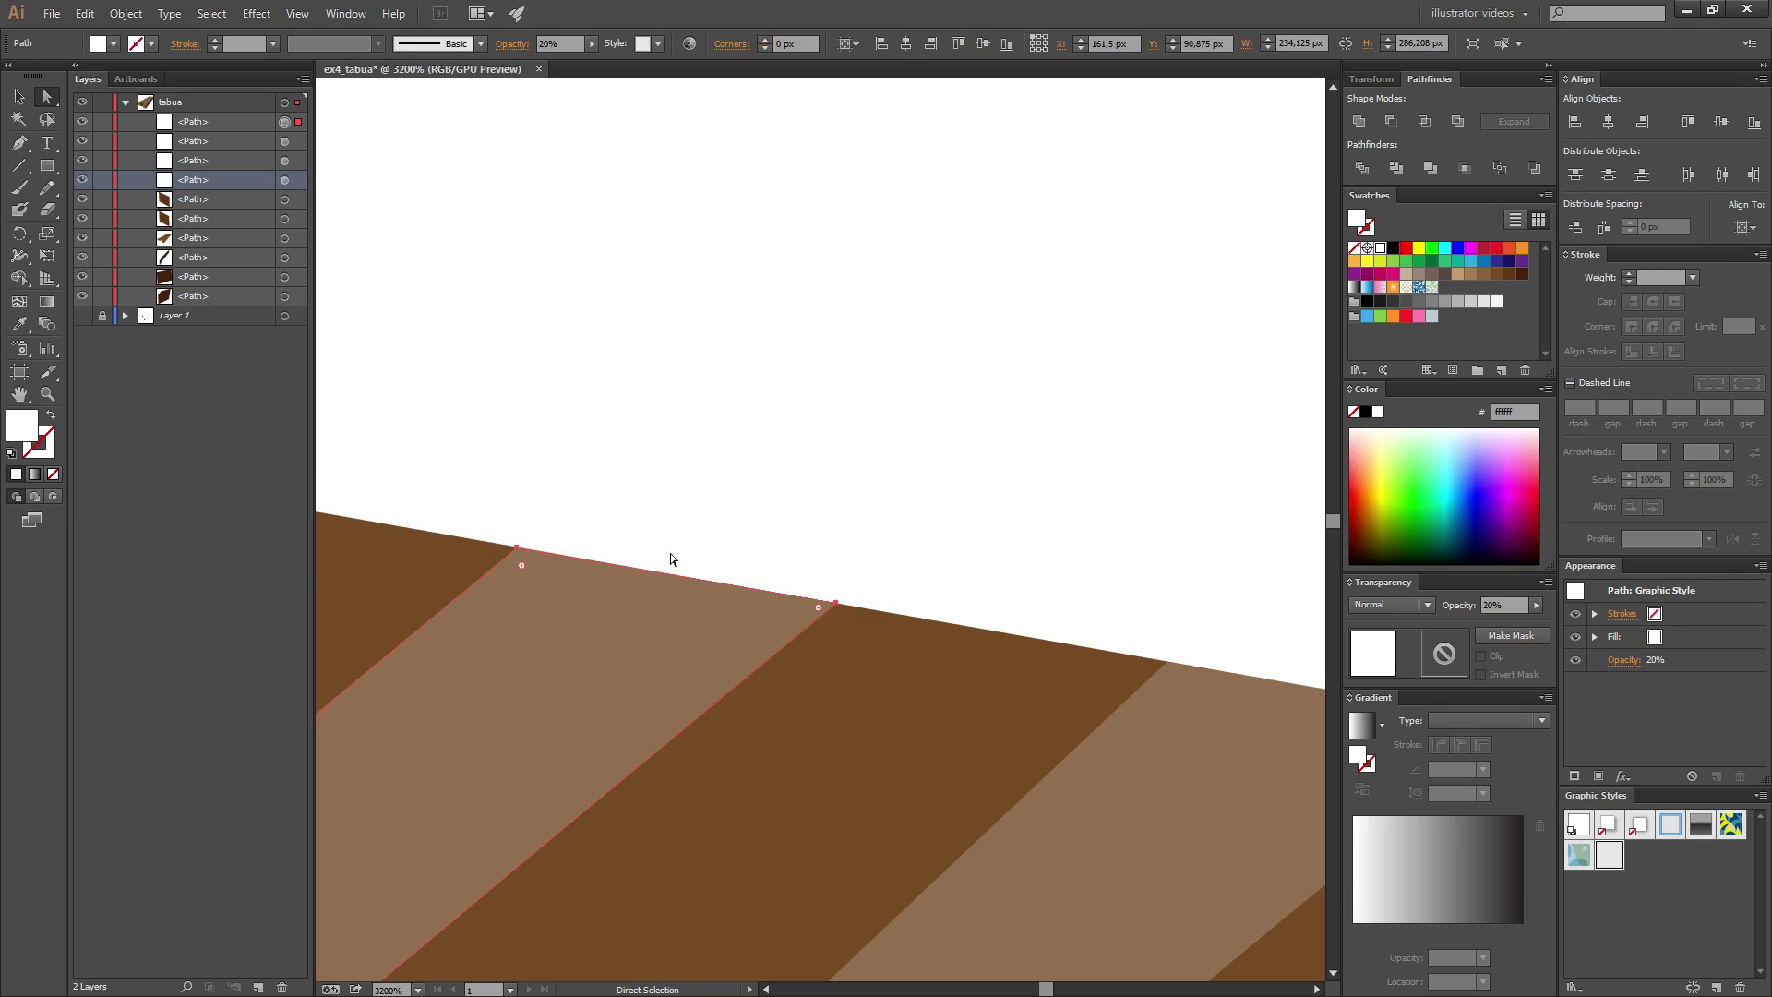
- Deselect the stripe and zoom out to re-centre the whole plank in view
{"action": "scroll", "coordinate": [665, 621], "scroll_direction": "down", "scroll_amount": 5}
{"action": "scroll", "coordinate": [1208, 238], "scroll_direction": "up", "scroll_amount": 3}
{"action": "mouse_move", "coordinate": [1208, 238]}
{"action": "left_mouse_down"}
{"action": "mouse_move", "coordinate": [685, 681]}
{"action": "mouse_move", "coordinate": [946, 139]}
{"action": "left_mouse_up"}
{"action": "left_click", "coordinate": [694, 736]}
{"action": "scroll", "coordinate": [694, 736], "scroll_direction": "down", "scroll_amount": 2}
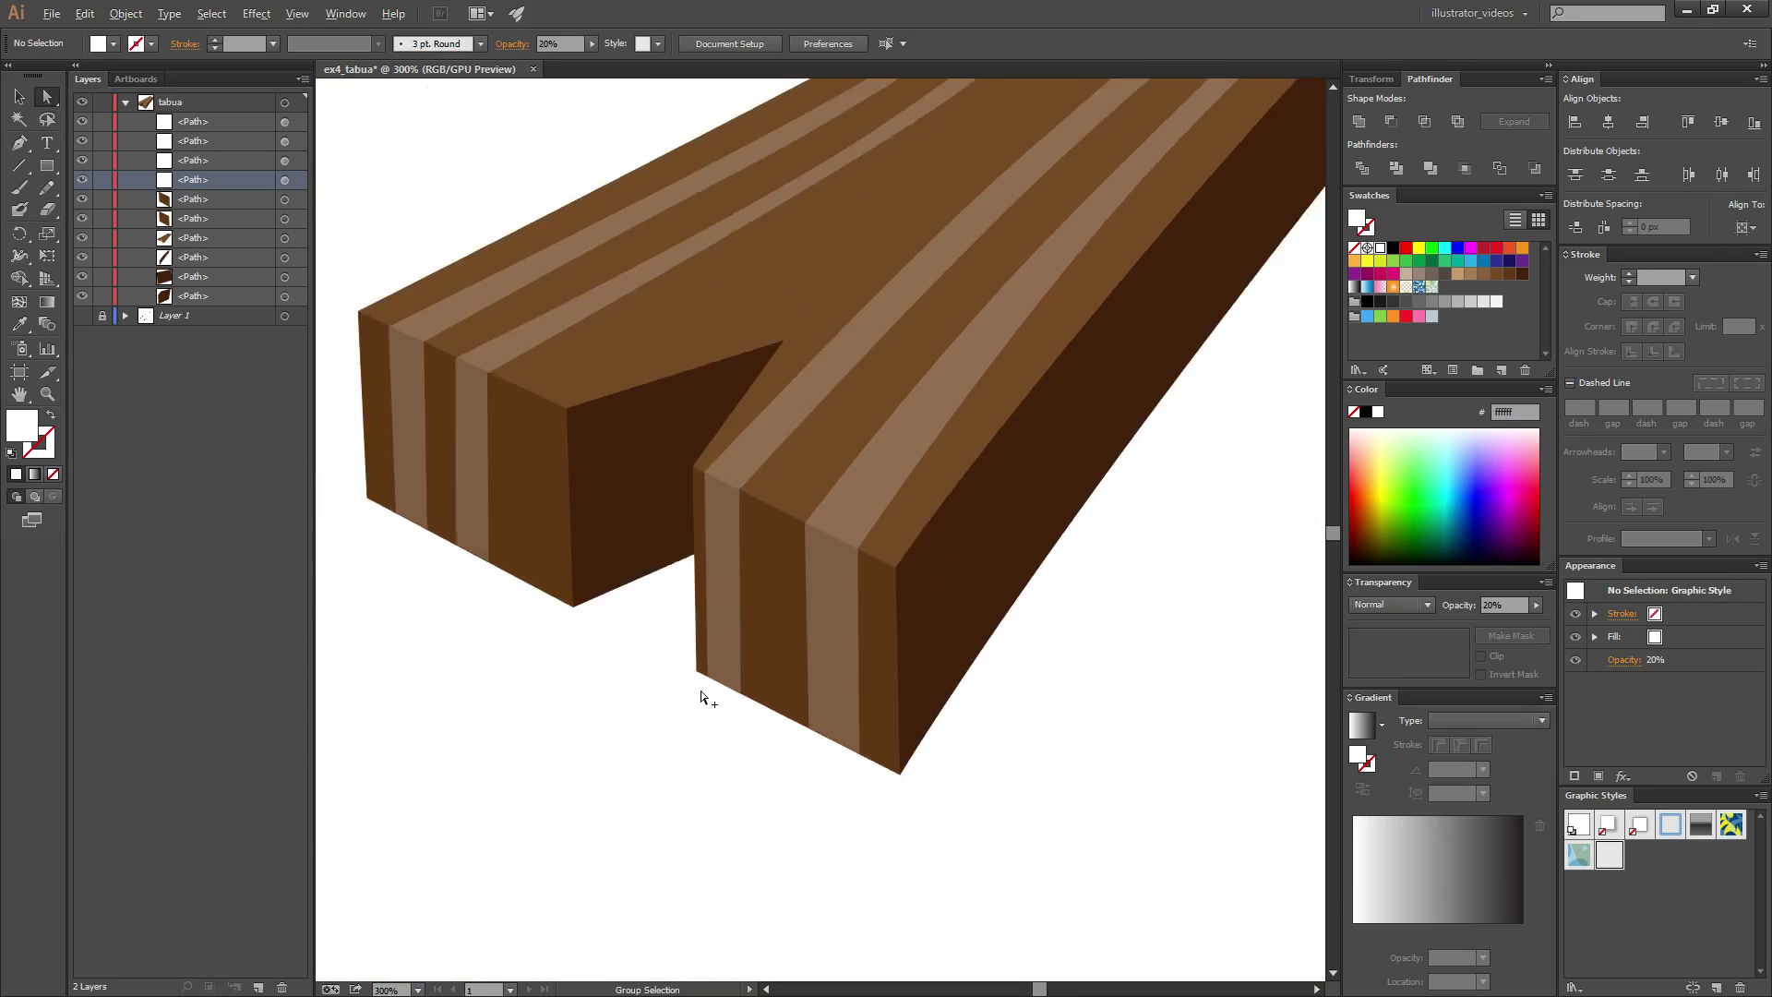
{"action": "scroll", "coordinate": [694, 736], "scroll_direction": "down", "scroll_amount": 2}
{"action": "scroll", "coordinate": [794, 688], "scroll_direction": "down", "scroll_amount": 1}
{"action": "scroll", "coordinate": [789, 692], "scroll_direction": "up", "scroll_amount": 1}
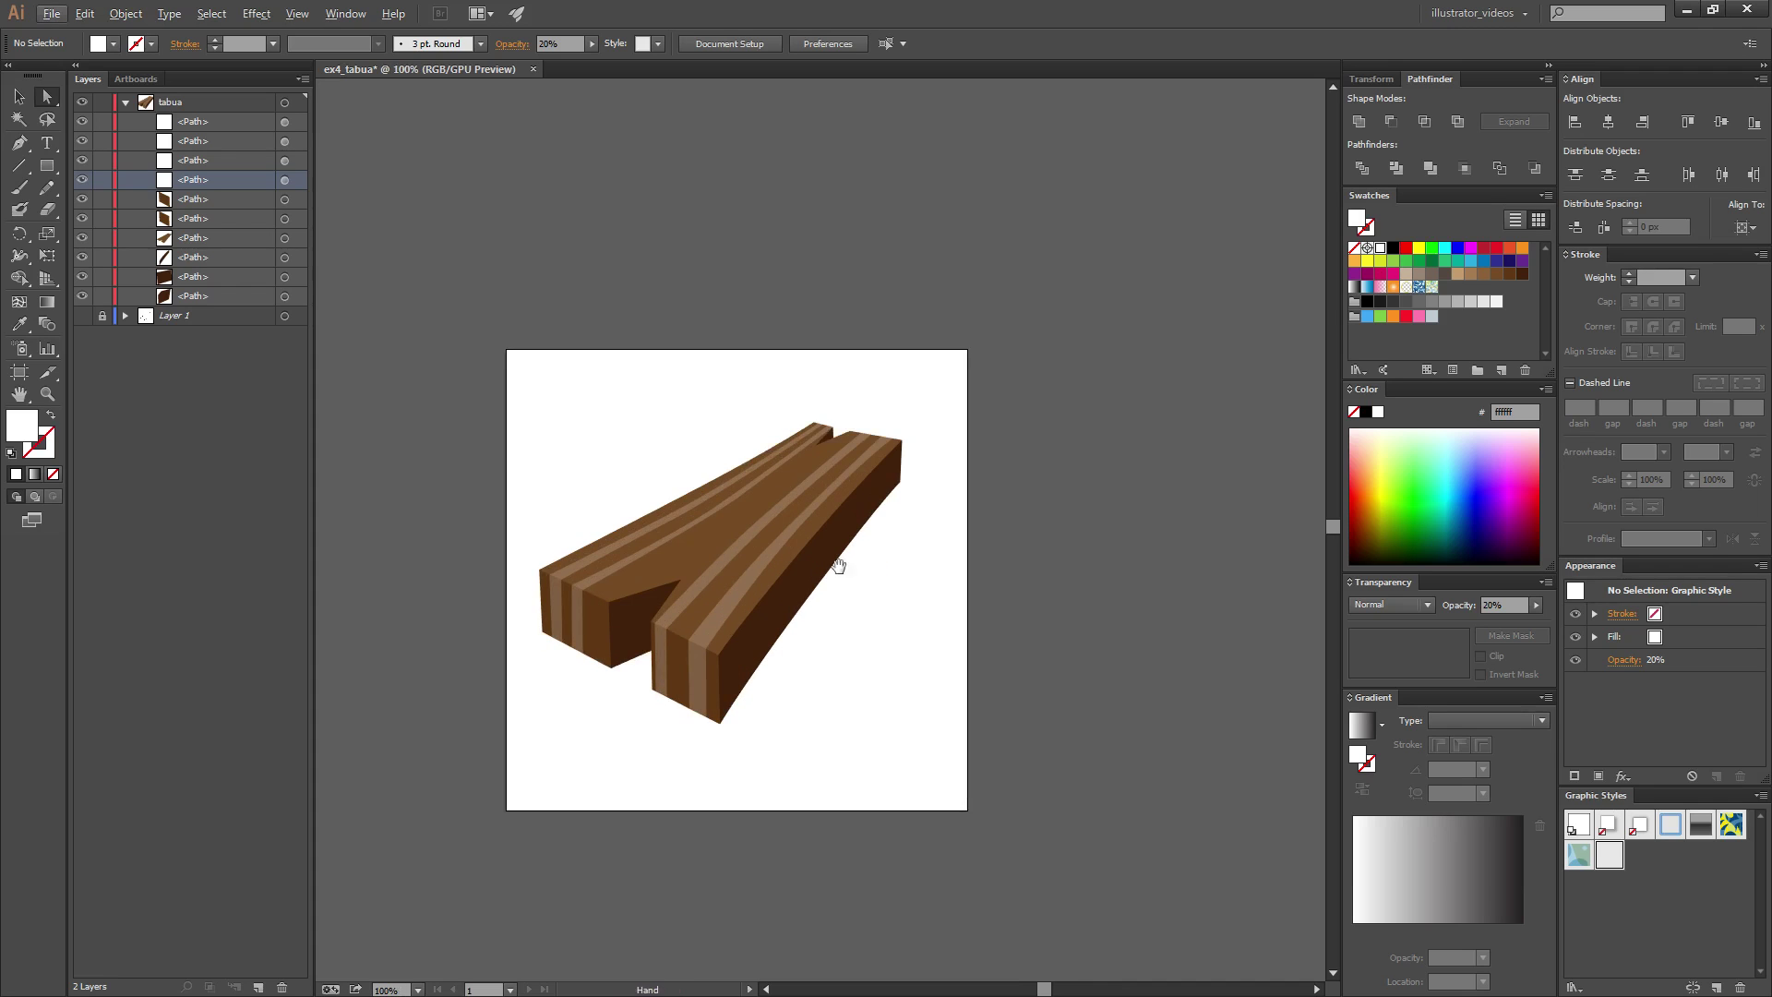
{"action": "scroll", "coordinate": [711, 673], "scroll_direction": "up", "scroll_amount": 2}
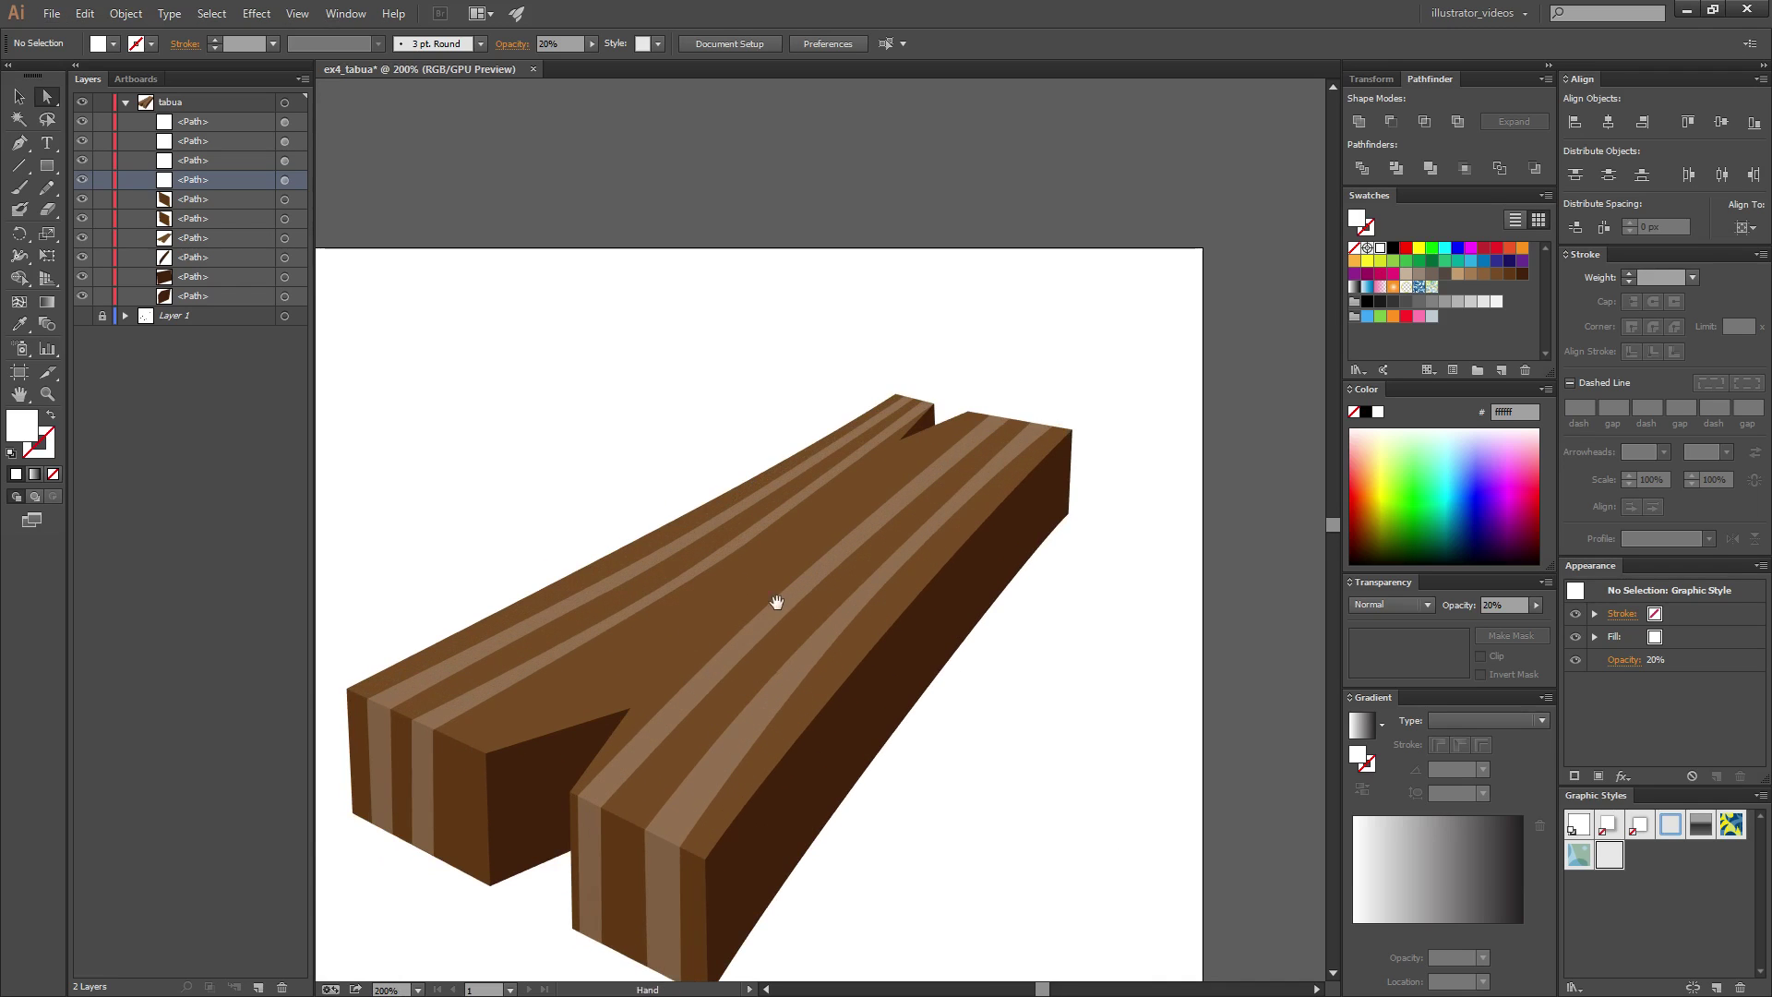
{"action": "left_click_drag", "start_coordinate": [776, 598], "coordinate": [701, 676]}
{"action": "scroll", "coordinate": [695, 671], "scroll_direction": "up", "scroll_amount": 1}
{"action": "left_click_drag", "start_coordinate": [808, 592], "coordinate": [1024, 584]}
{"action": "key", "text": "p"}
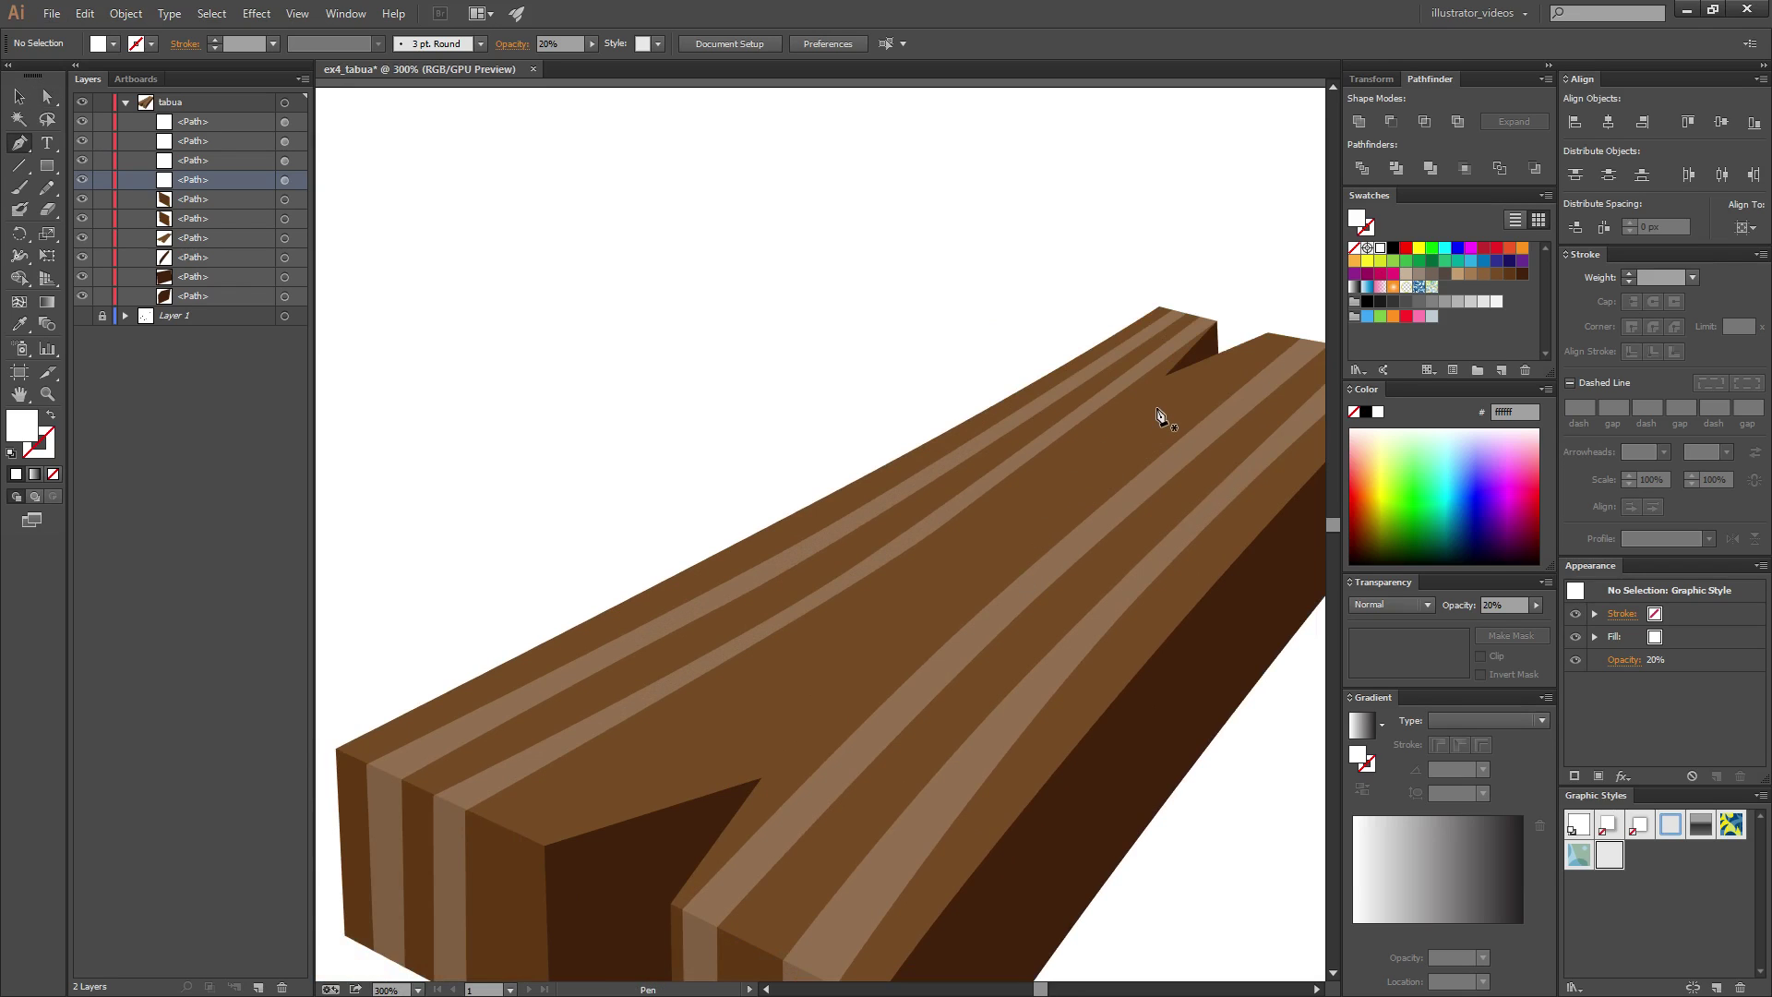
- Draw a curved lens shape along the plank's top face and give it the 20% opacity style
{"action": "left_click", "coordinate": [1164, 399]}
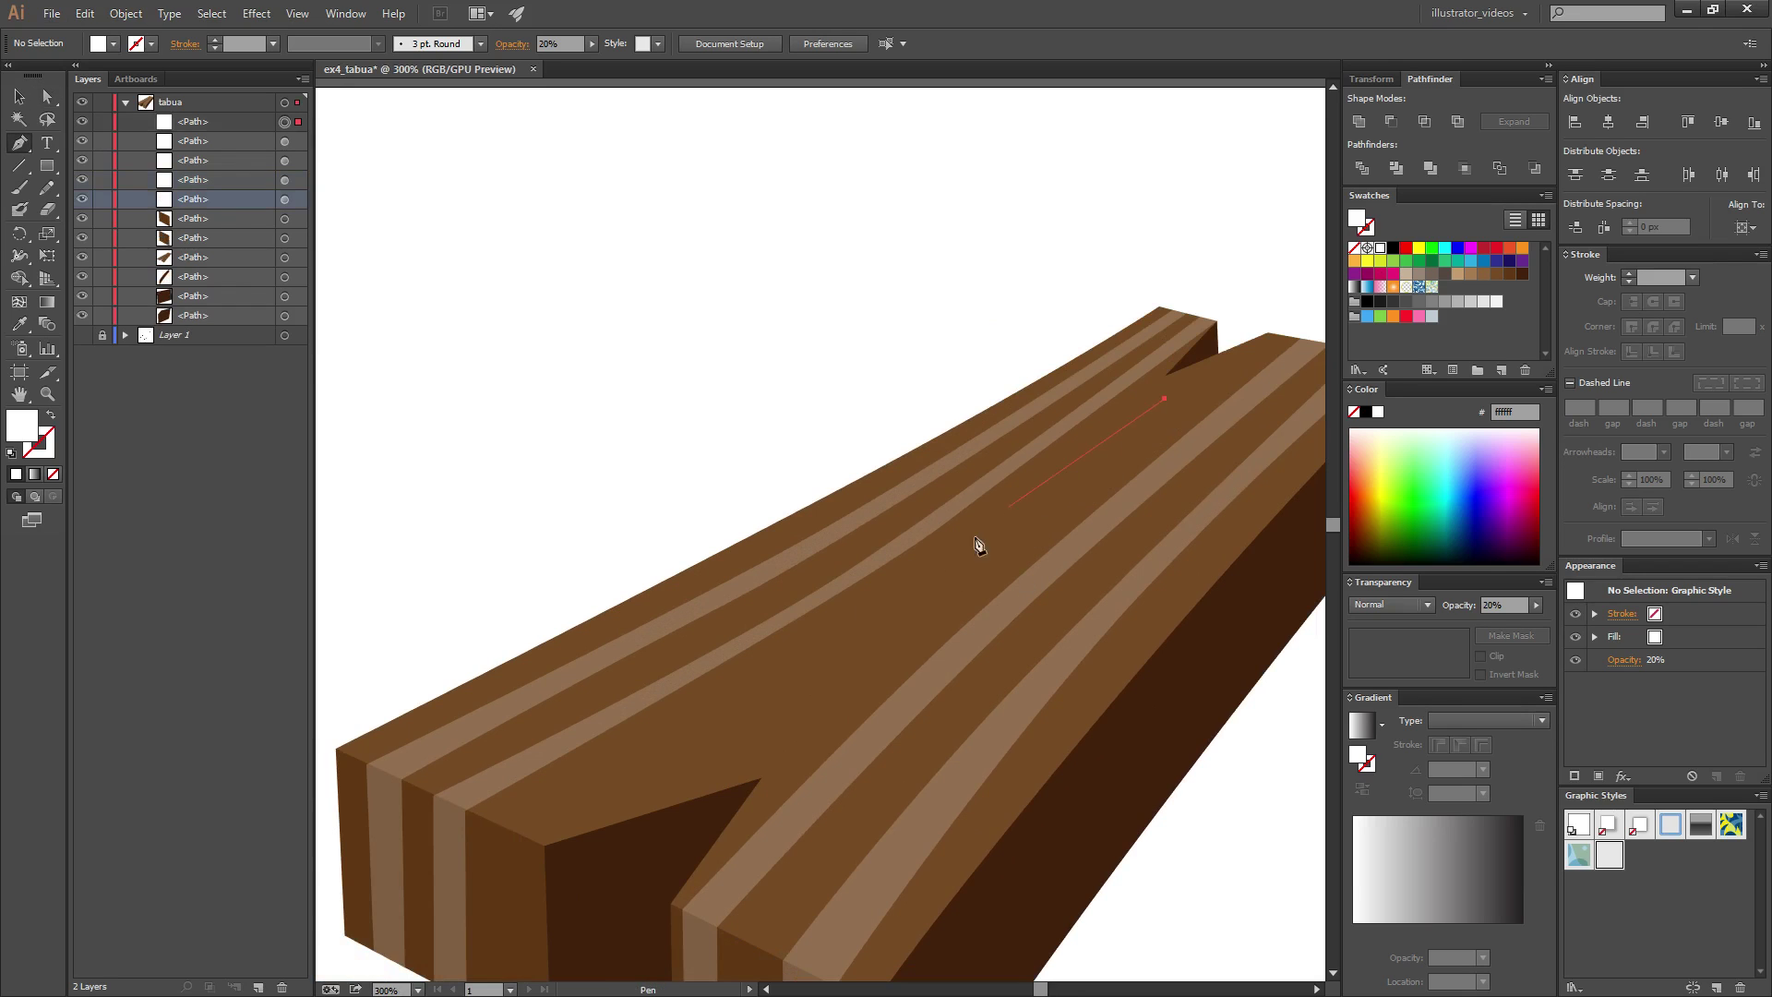
{"action": "left_click", "coordinate": [855, 600]}
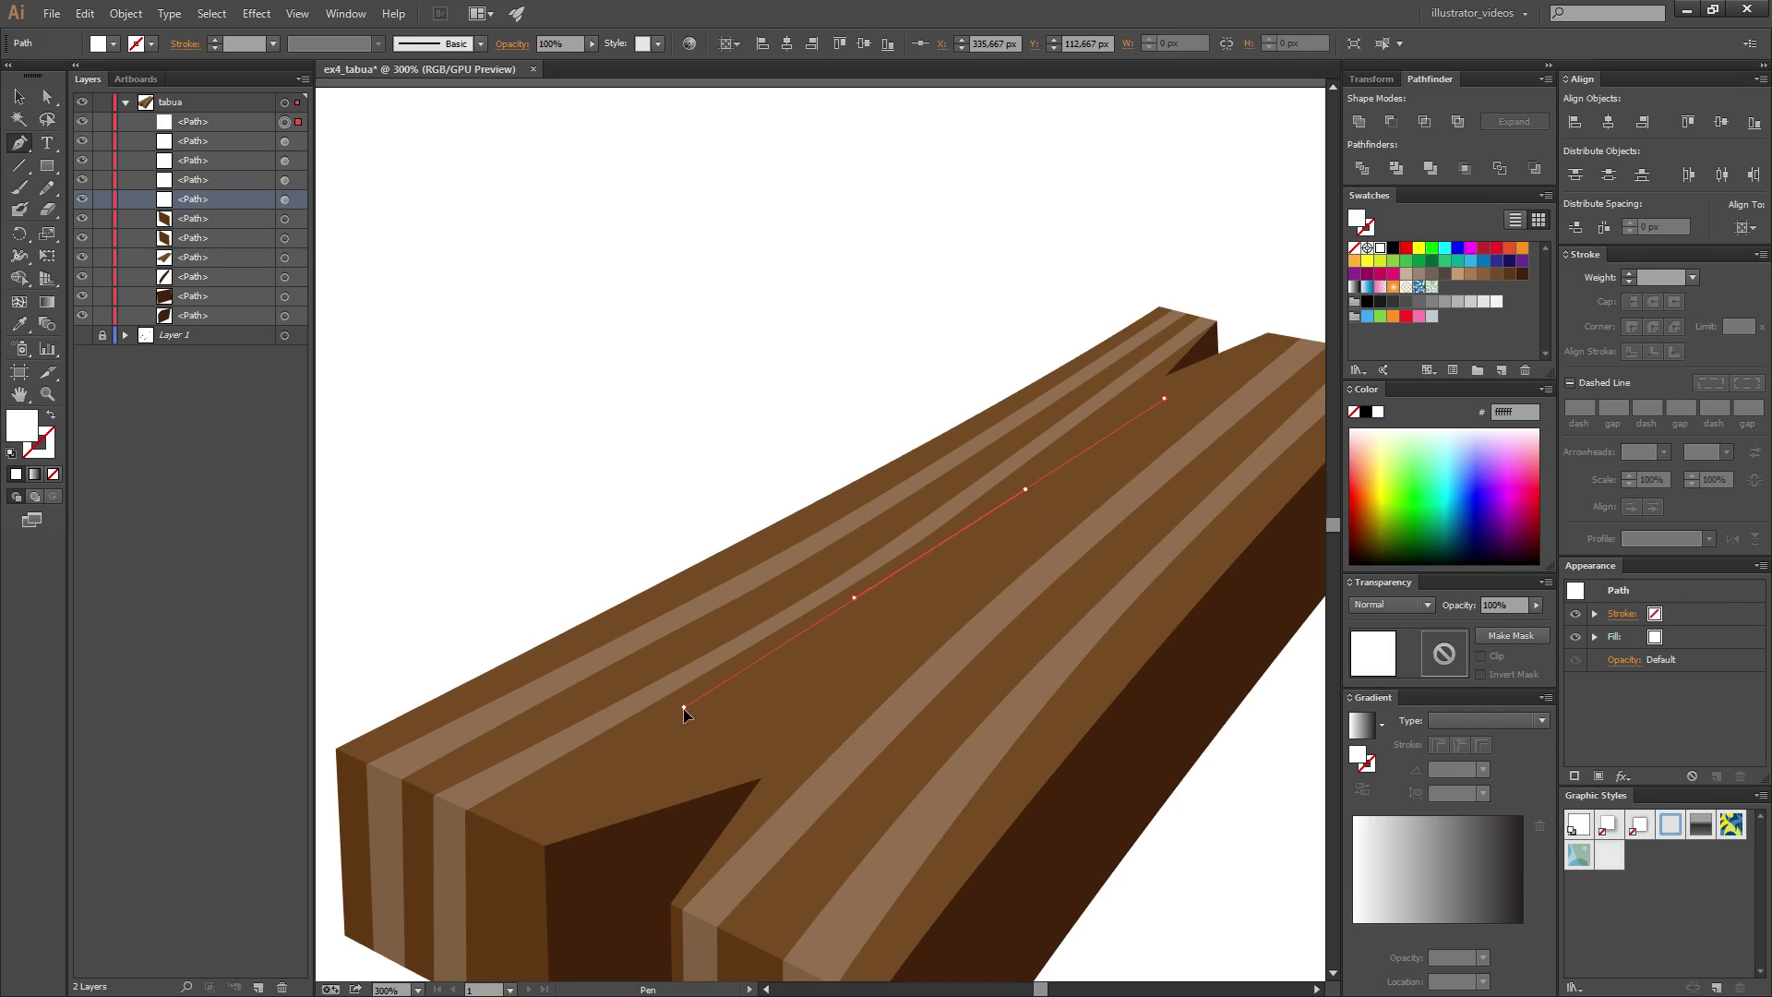
{"action": "mouse_move", "coordinate": [683, 720]}
{"action": "left_mouse_down"}
{"action": "mouse_move", "coordinate": [633, 792]}
{"action": "mouse_move", "coordinate": [653, 790]}
{"action": "left_mouse_up"}
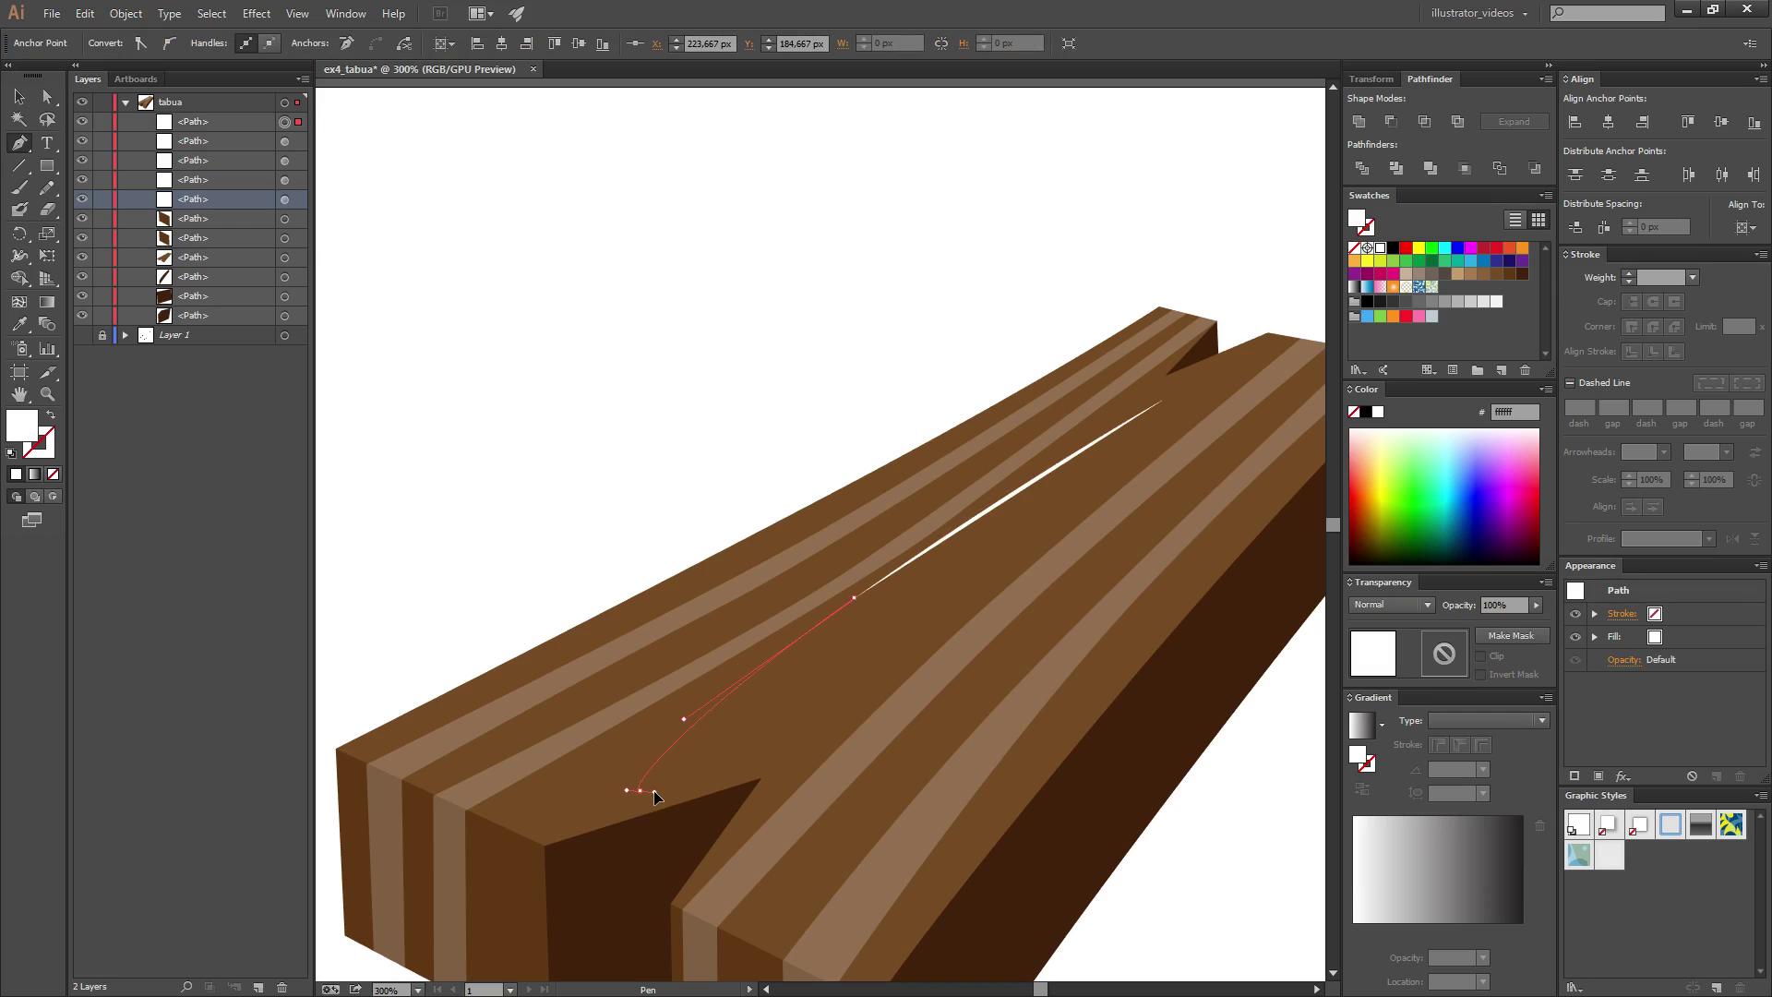
{"action": "left_click", "coordinate": [971, 593]}
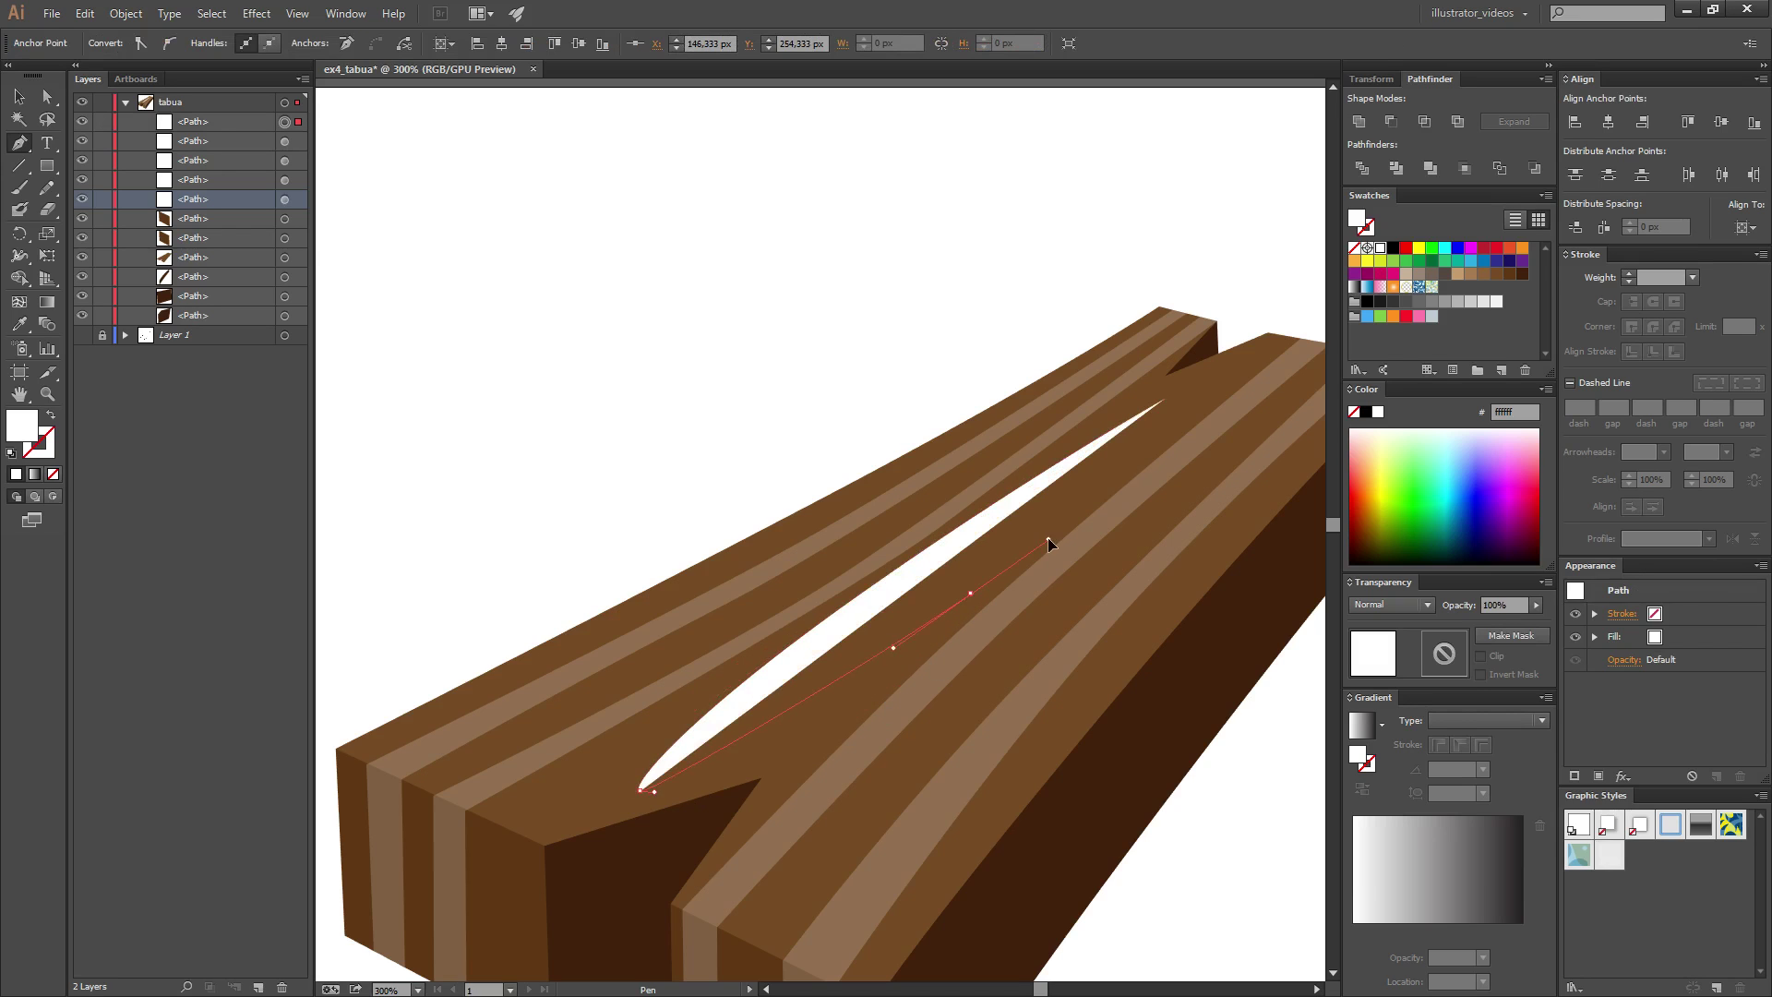
{"action": "left_click_drag", "start_coordinate": [1165, 399], "coordinate": [1213, 380]}
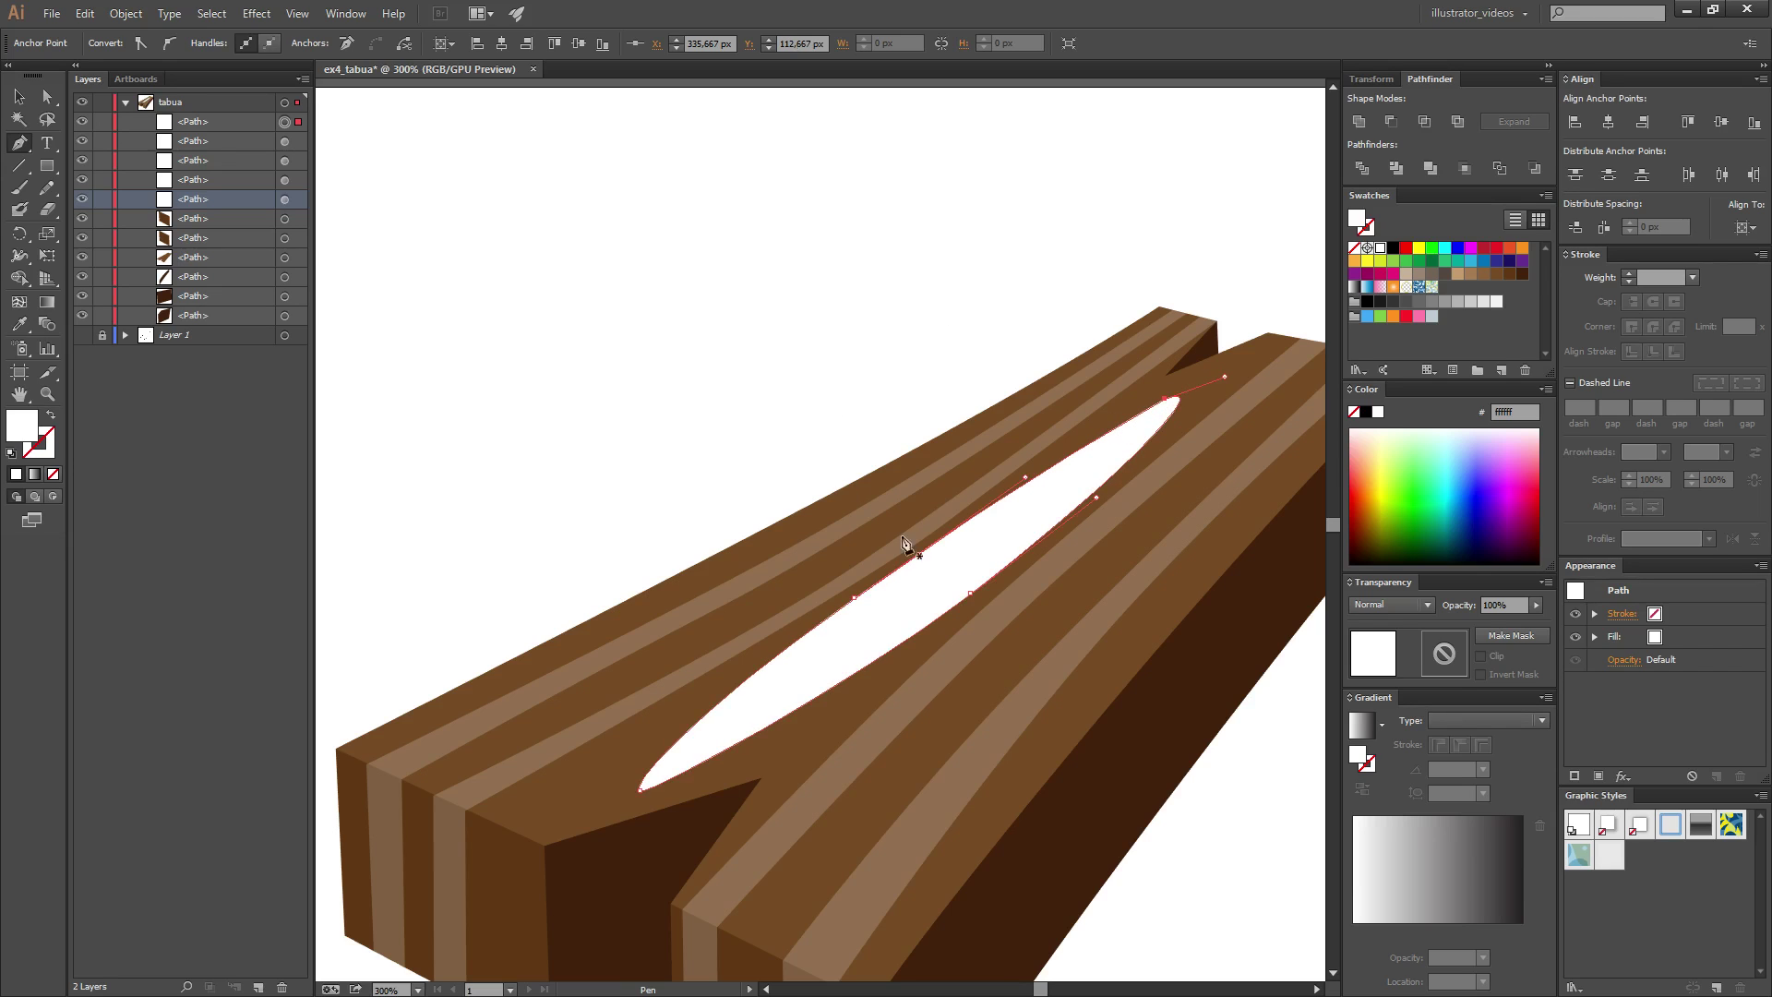
{"action": "left_click", "coordinate": [1610, 855]}
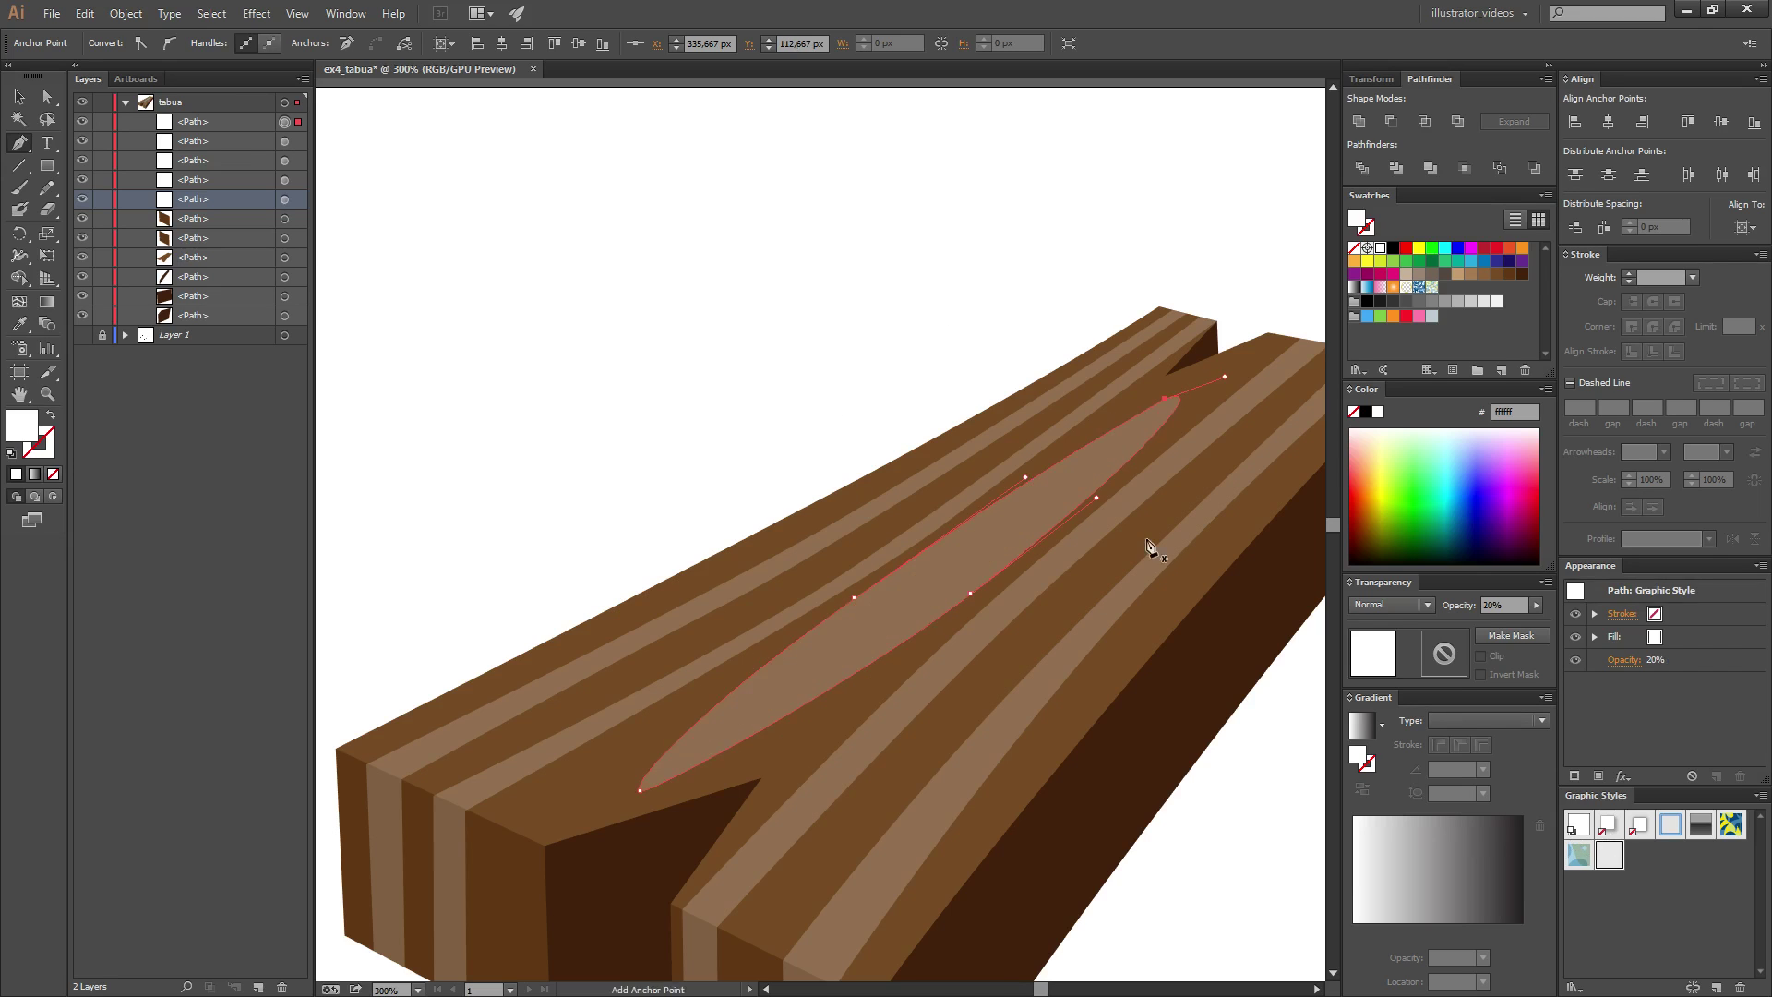
- Draw a smaller inner lens and subtract it from the outer one with Minus Front
{"action": "left_click", "coordinate": [1121, 440]}
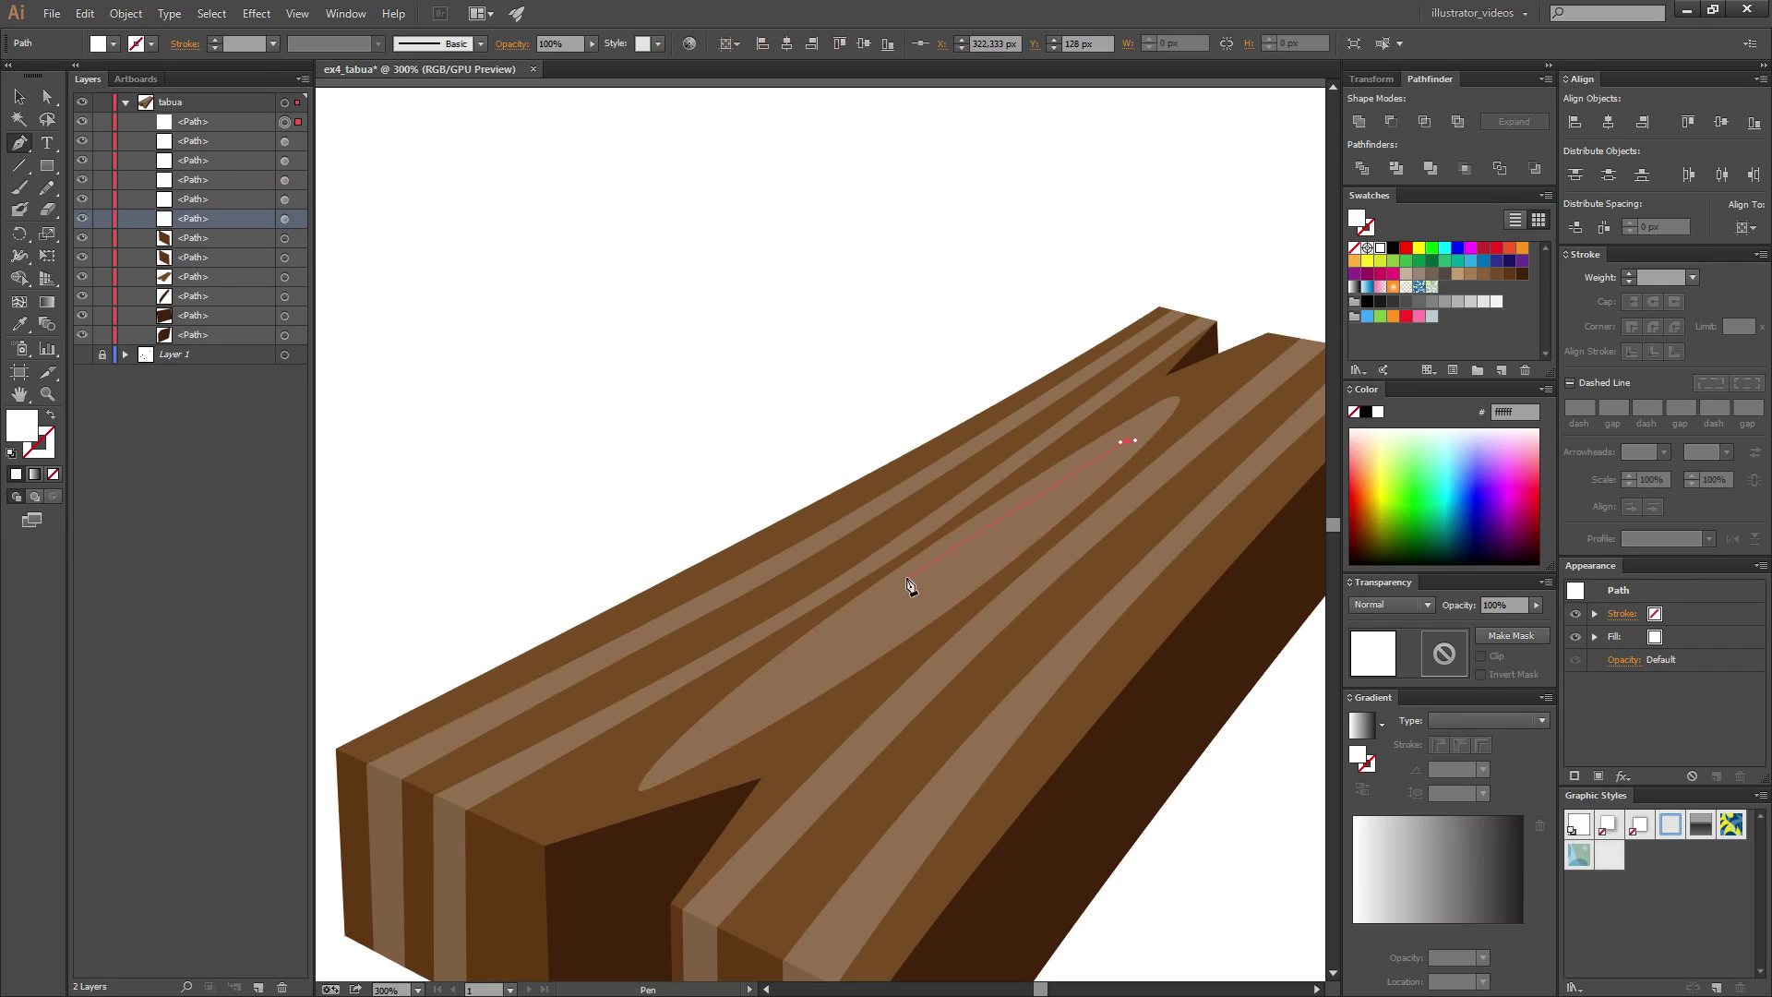
{"action": "left_click", "coordinate": [701, 744]}
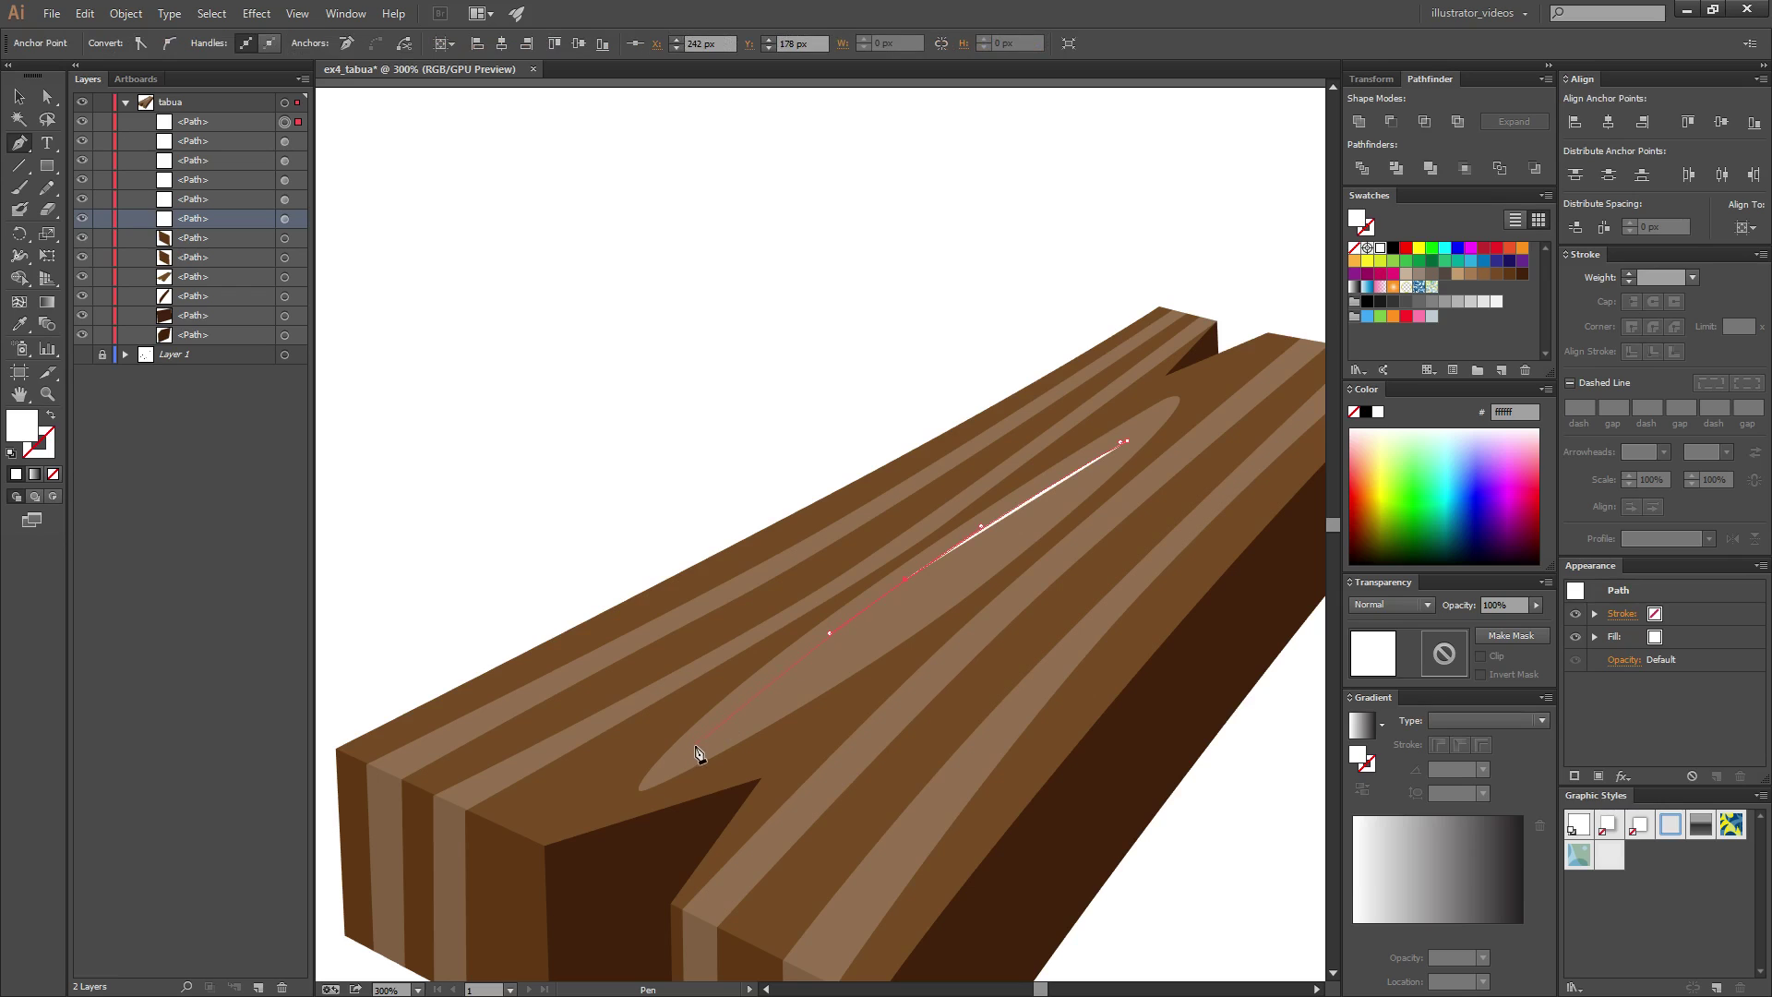
{"action": "left_click_drag", "start_coordinate": [955, 585], "coordinate": [988, 552]}
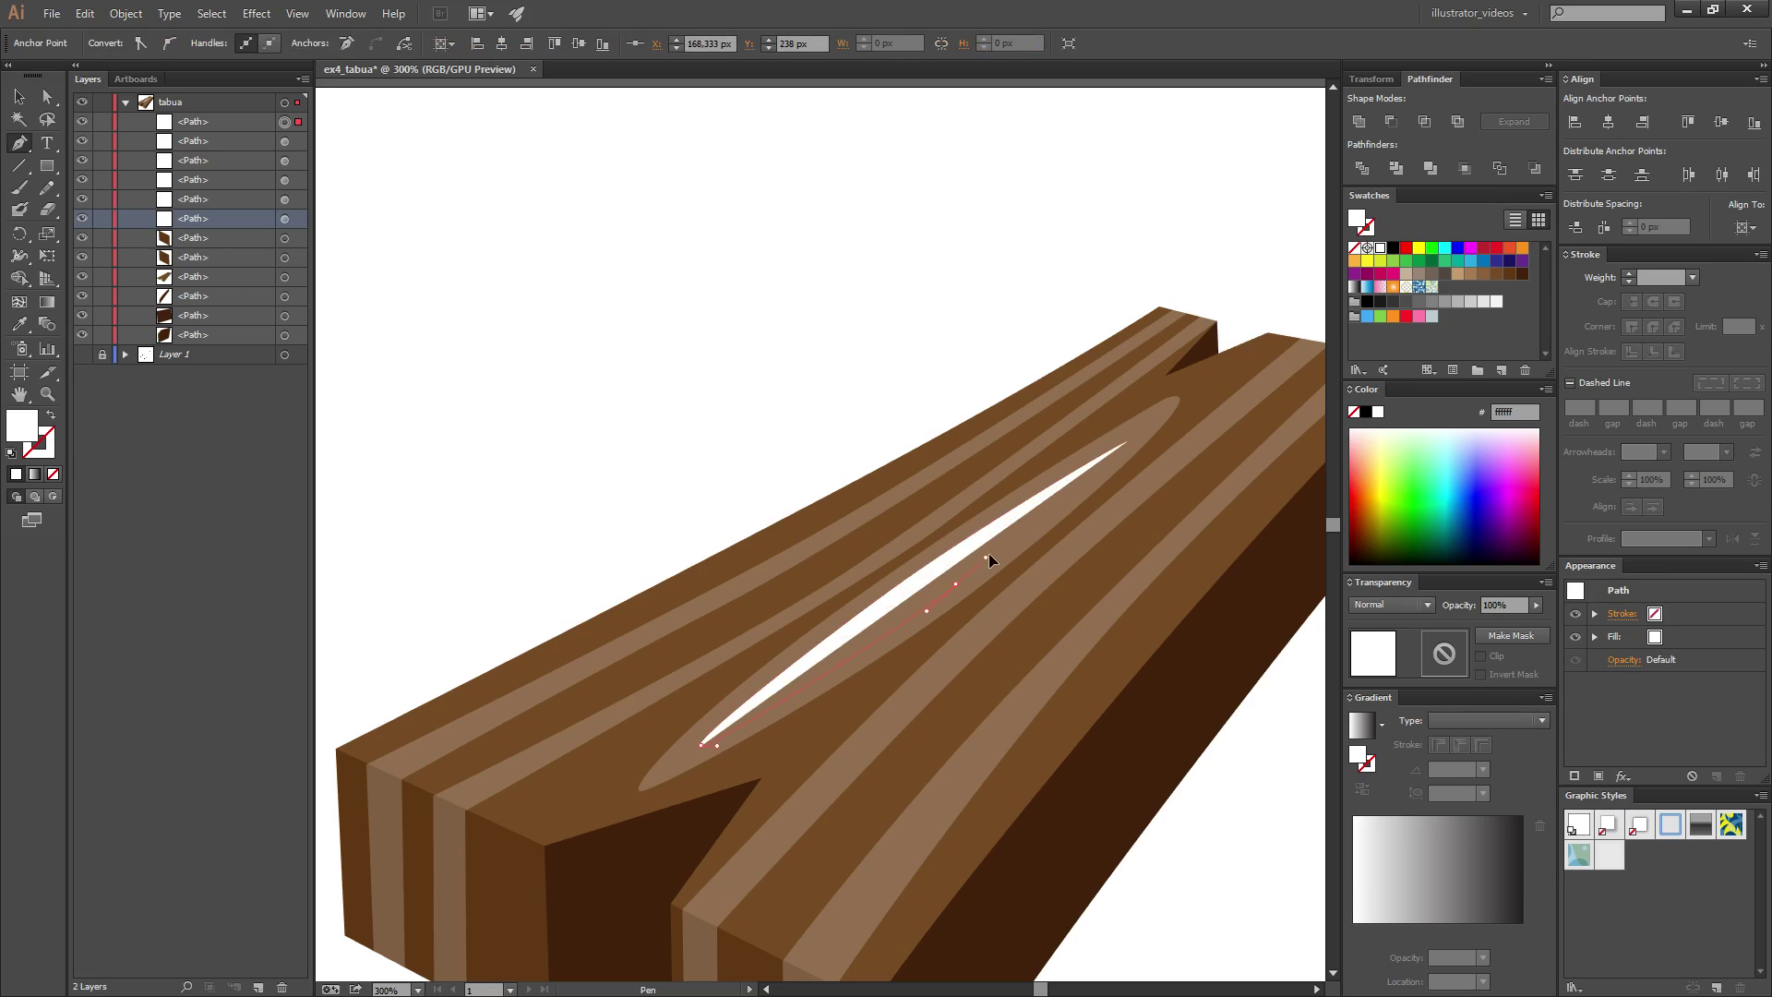
{"action": "left_click", "coordinate": [1127, 442]}
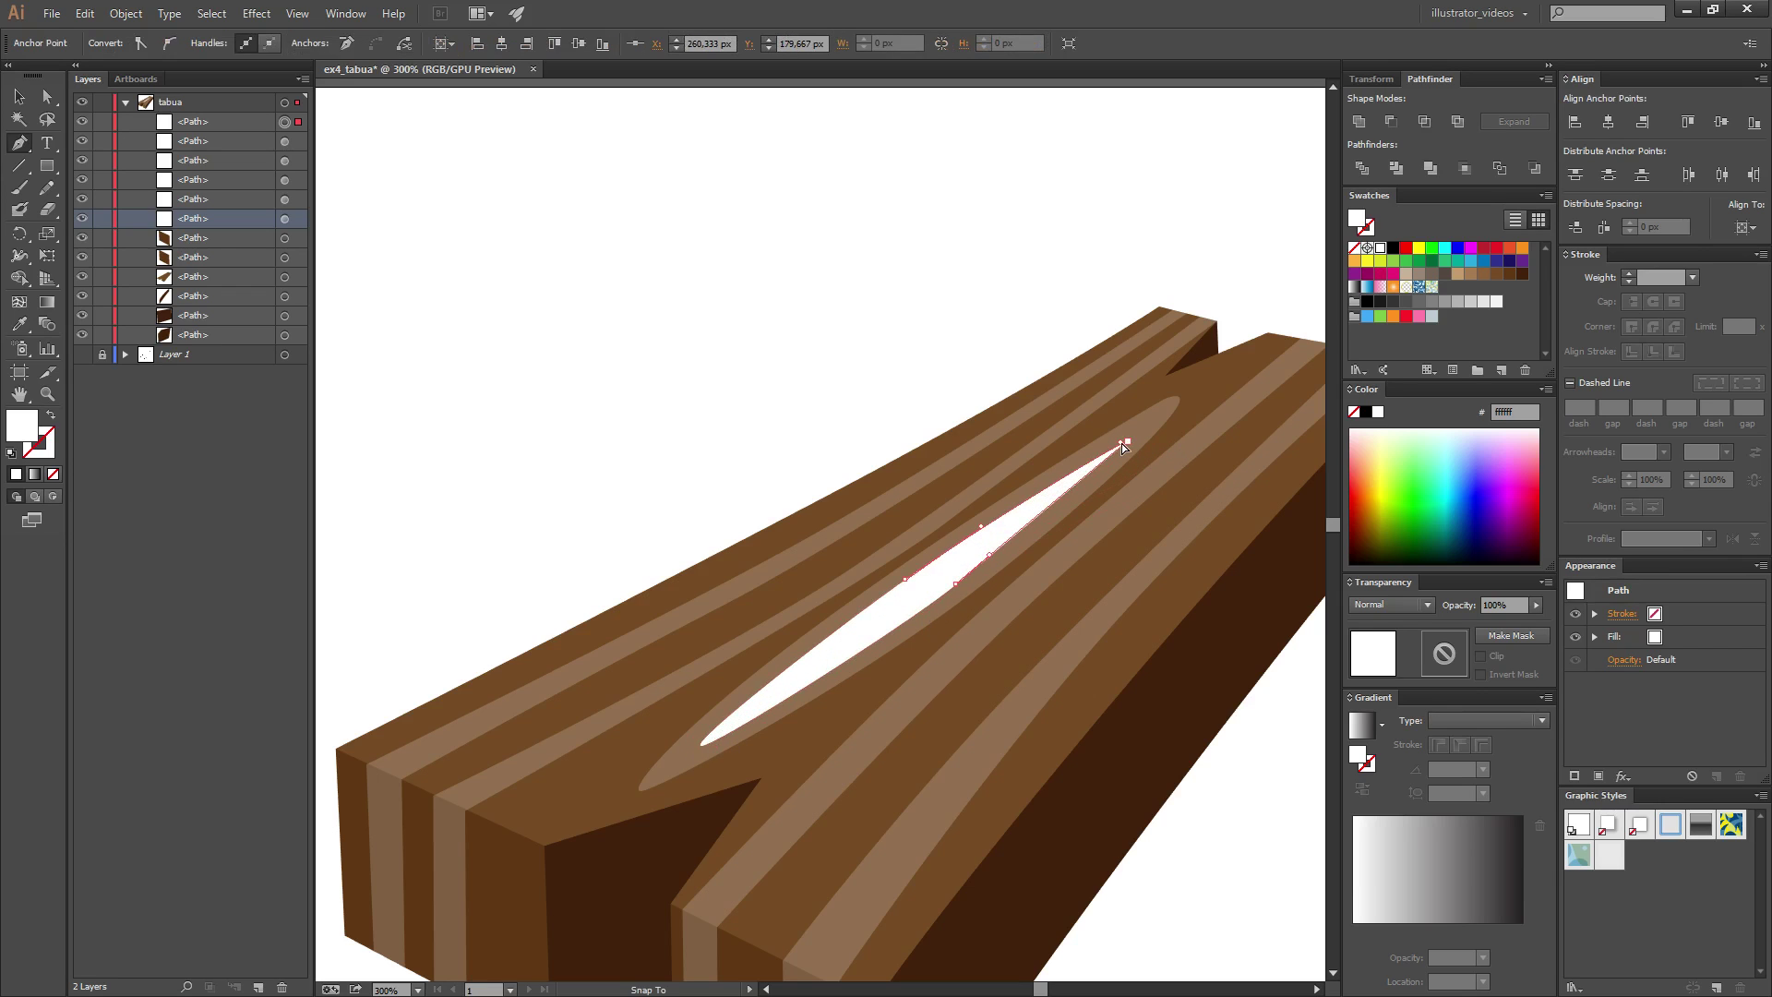
{"action": "key", "text": "ctrl"}
{"action": "left_click", "coordinate": [1143, 430], "text": "ctrl+shift"}
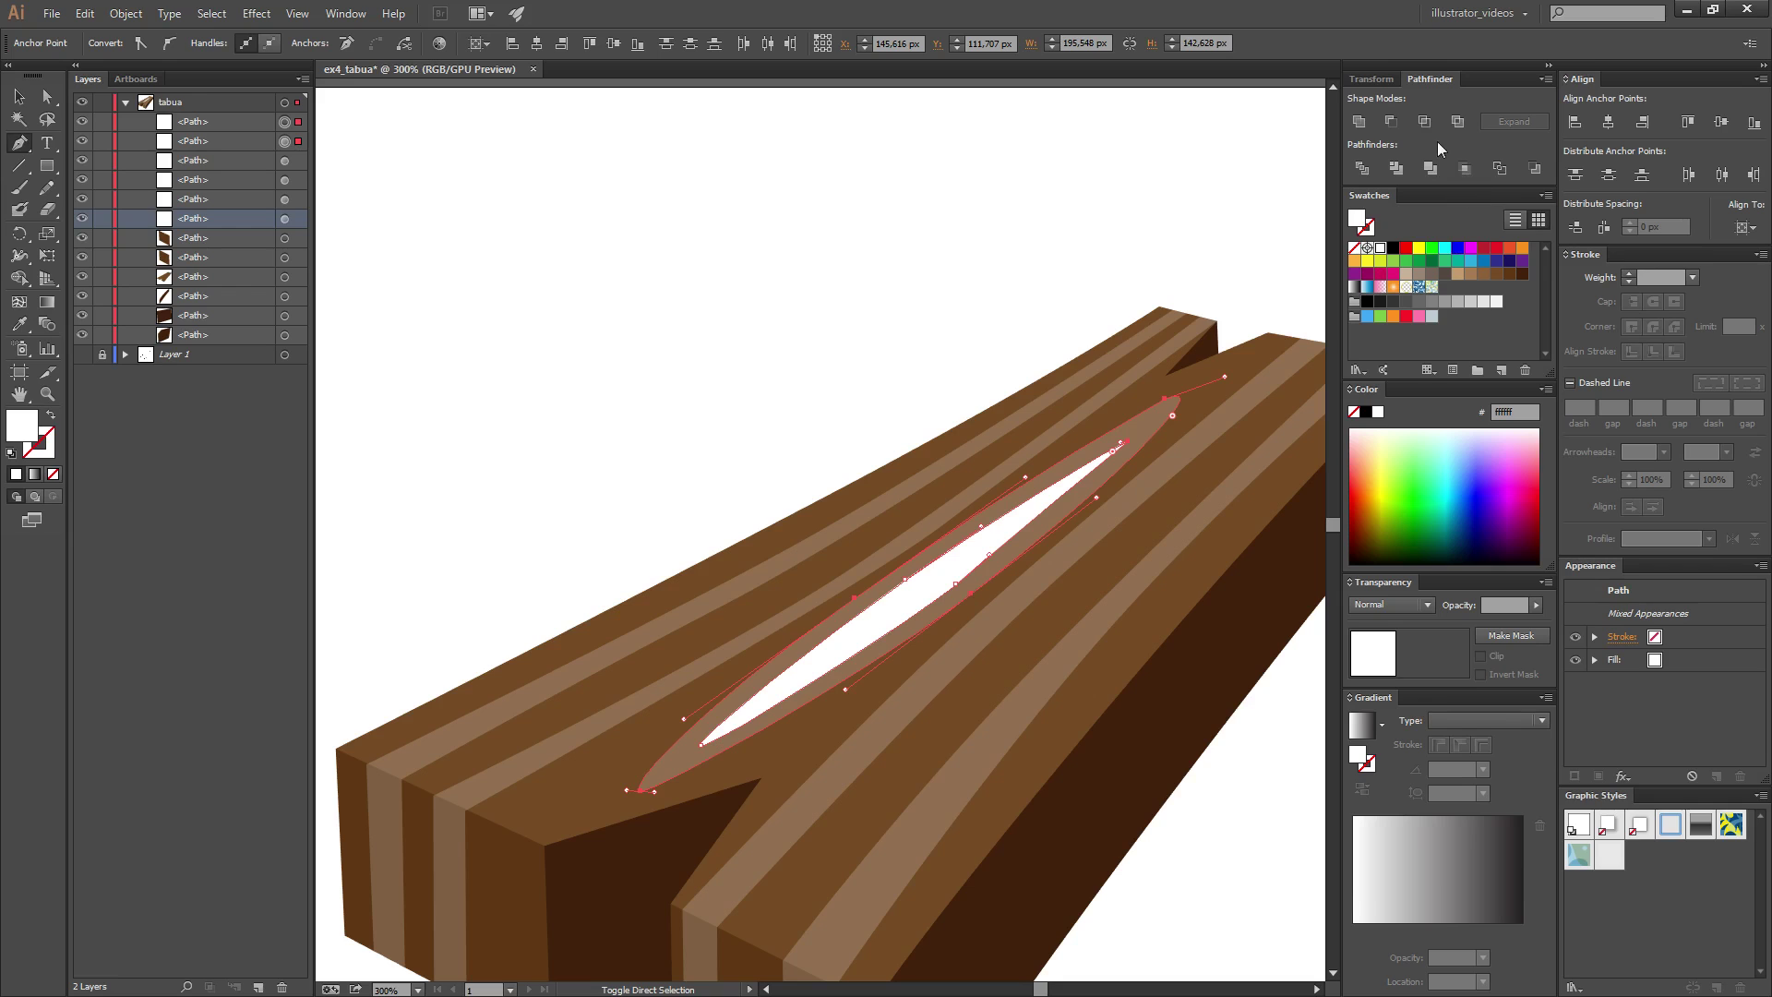
{"action": "left_click", "coordinate": [1393, 120]}
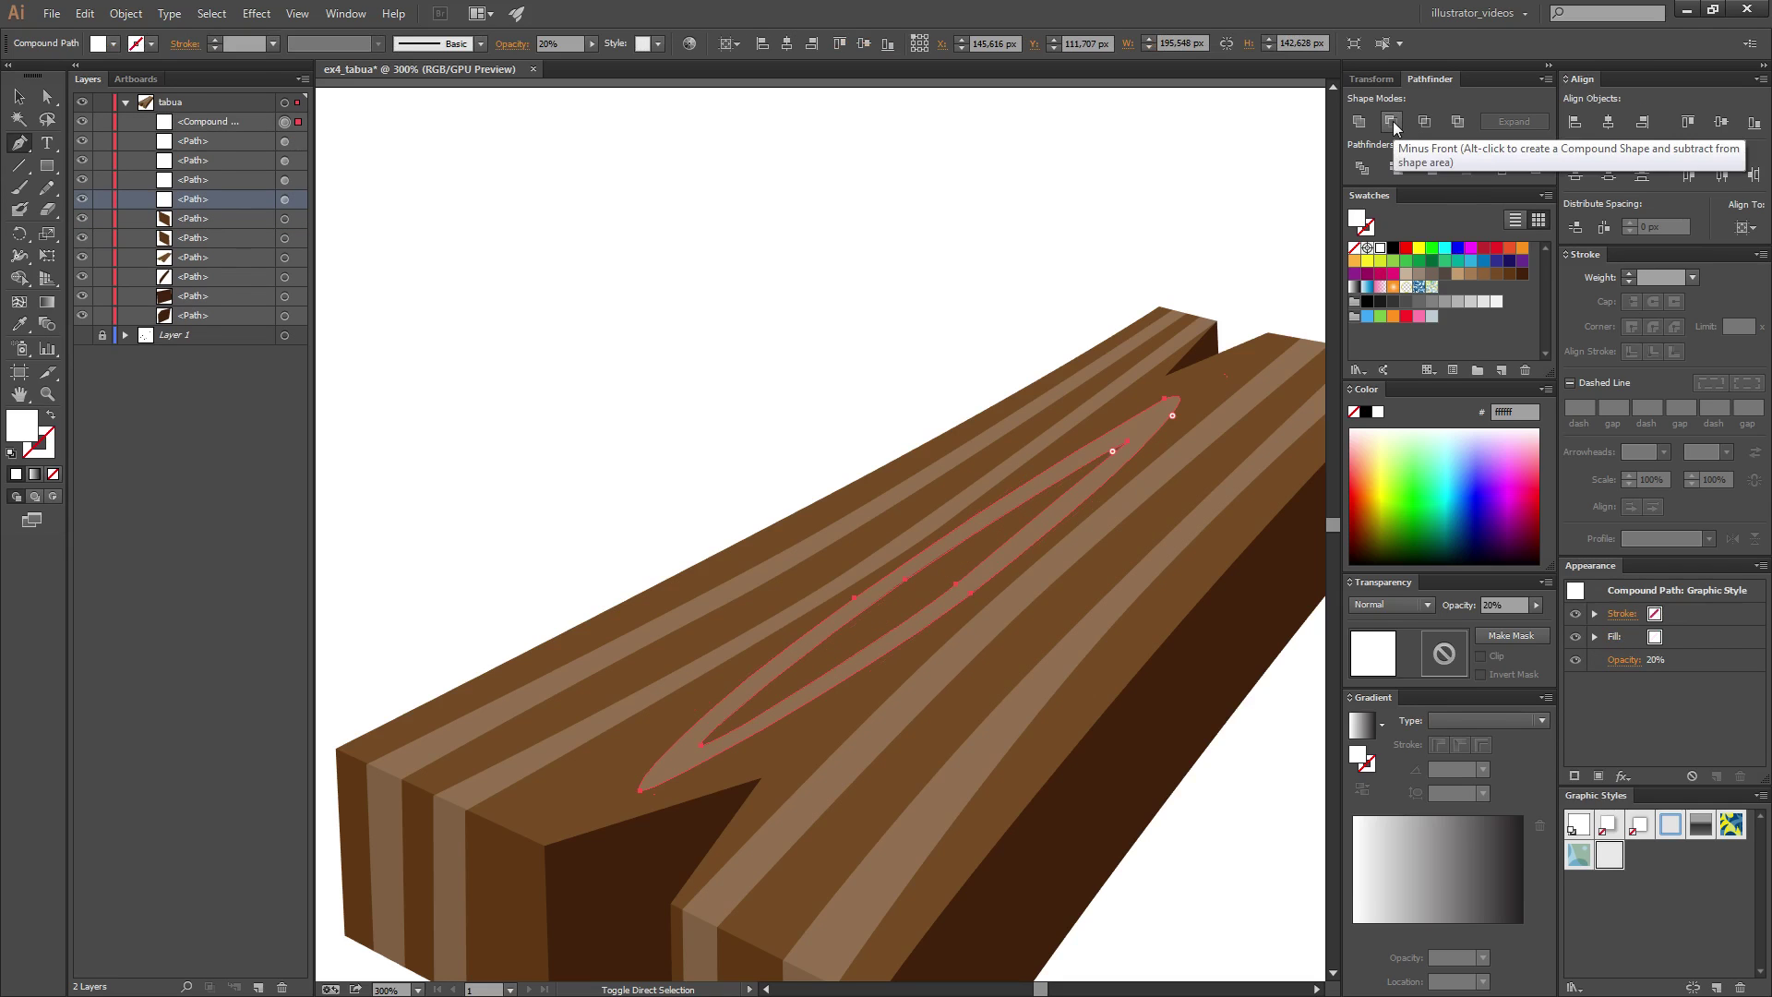
{"action": "left_click", "coordinate": [875, 258], "text": "ctrl"}
- Collapse the tabua layer and create a layer named 'sombra' above Layer 1
{"action": "key", "text": "alt"}
{"action": "scroll", "coordinate": [951, 547], "scroll_direction": "down", "scroll_amount": 4}
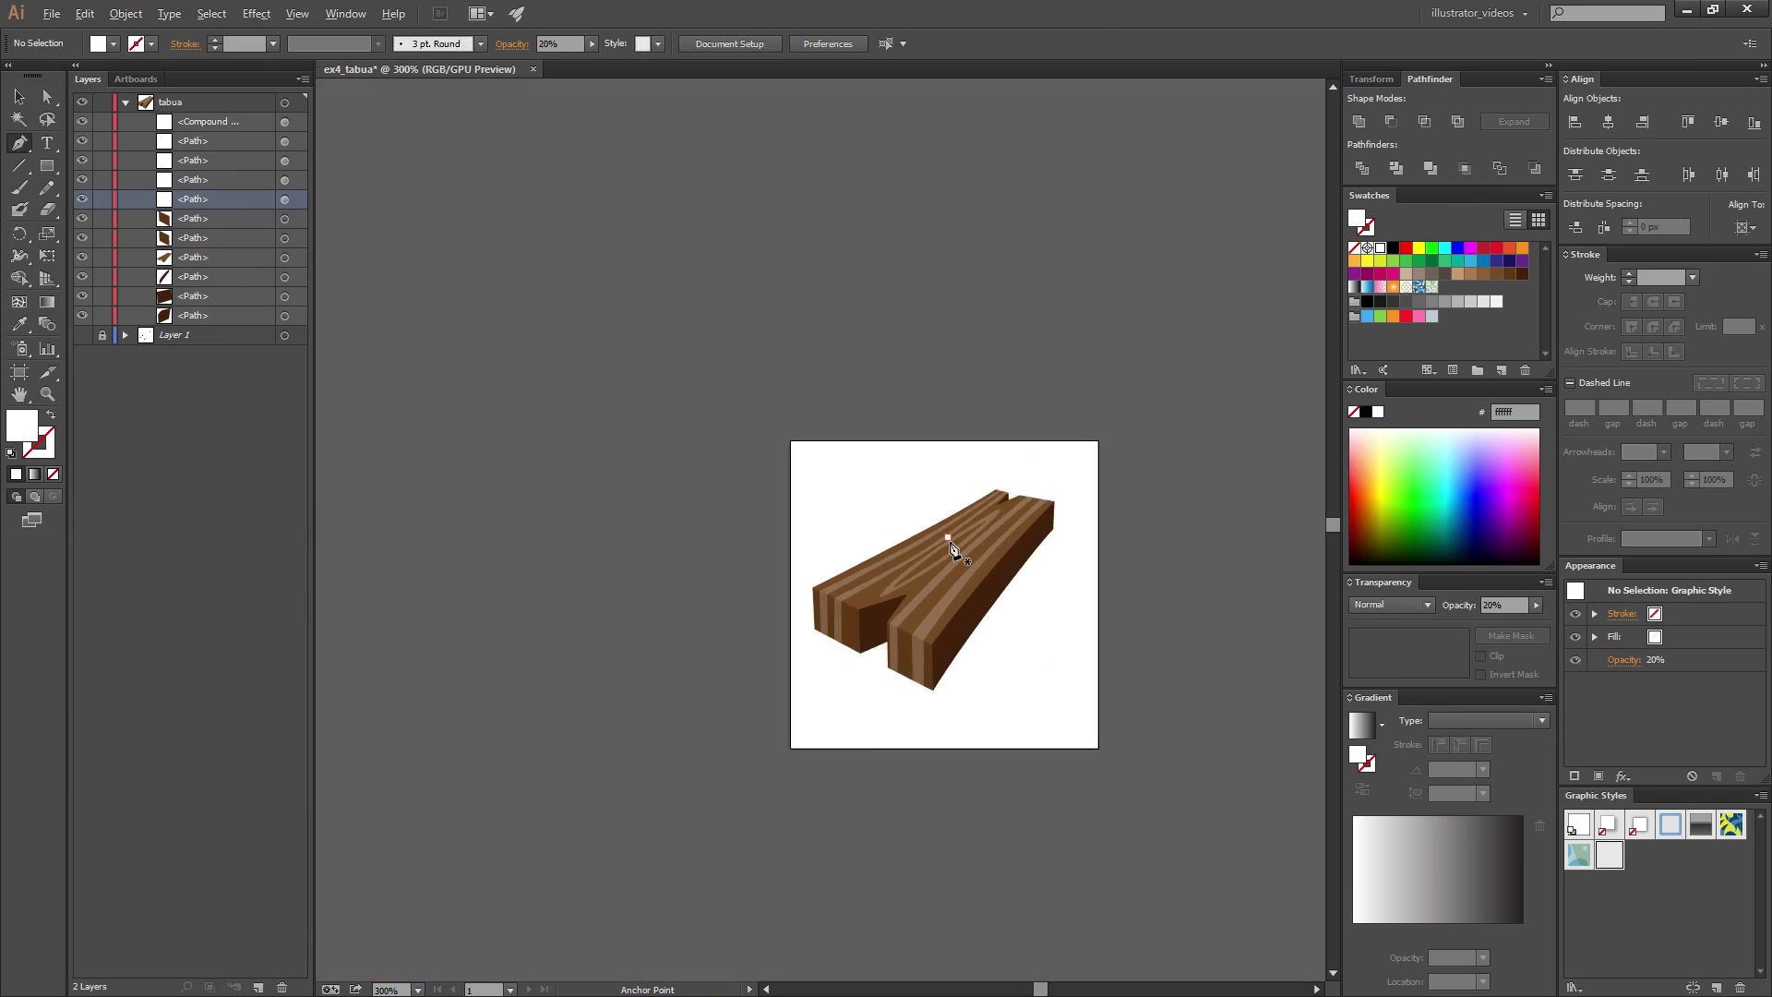
{"action": "scroll", "coordinate": [953, 531], "scroll_direction": "down", "scroll_amount": 1}
{"action": "scroll", "coordinate": [1033, 576], "scroll_direction": "up", "scroll_amount": 1}
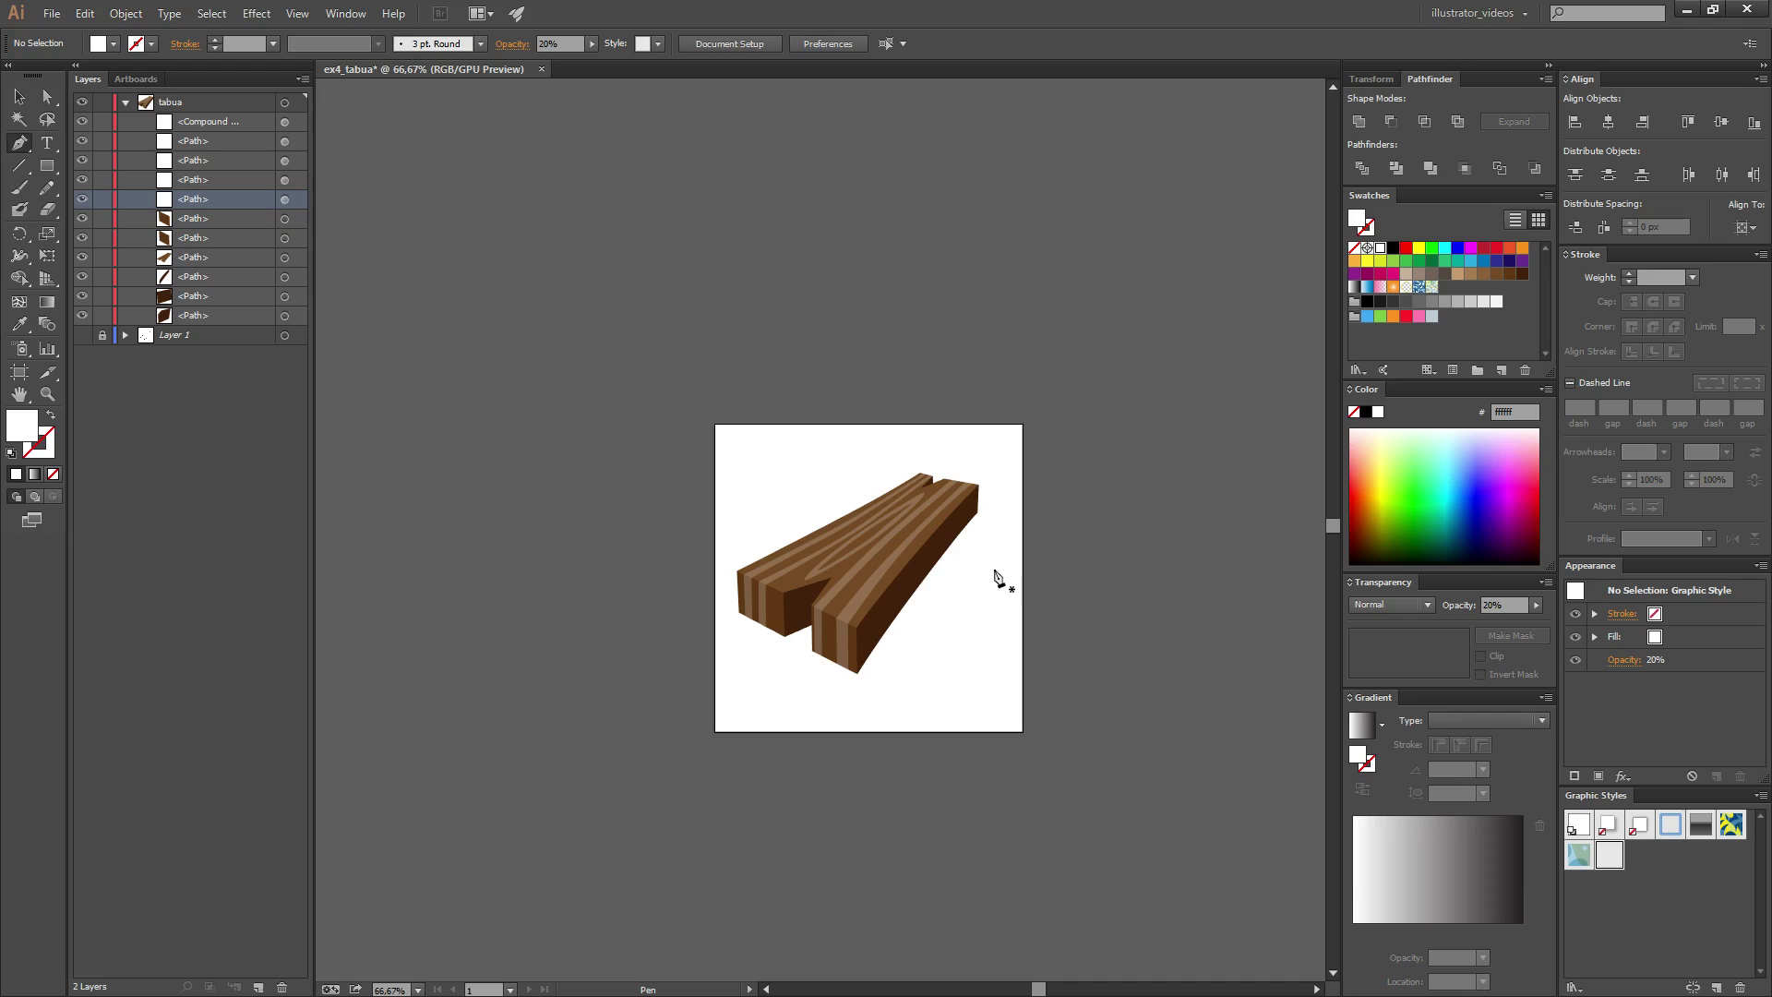
{"action": "scroll", "coordinate": [934, 600], "scroll_direction": "up", "scroll_amount": 1}
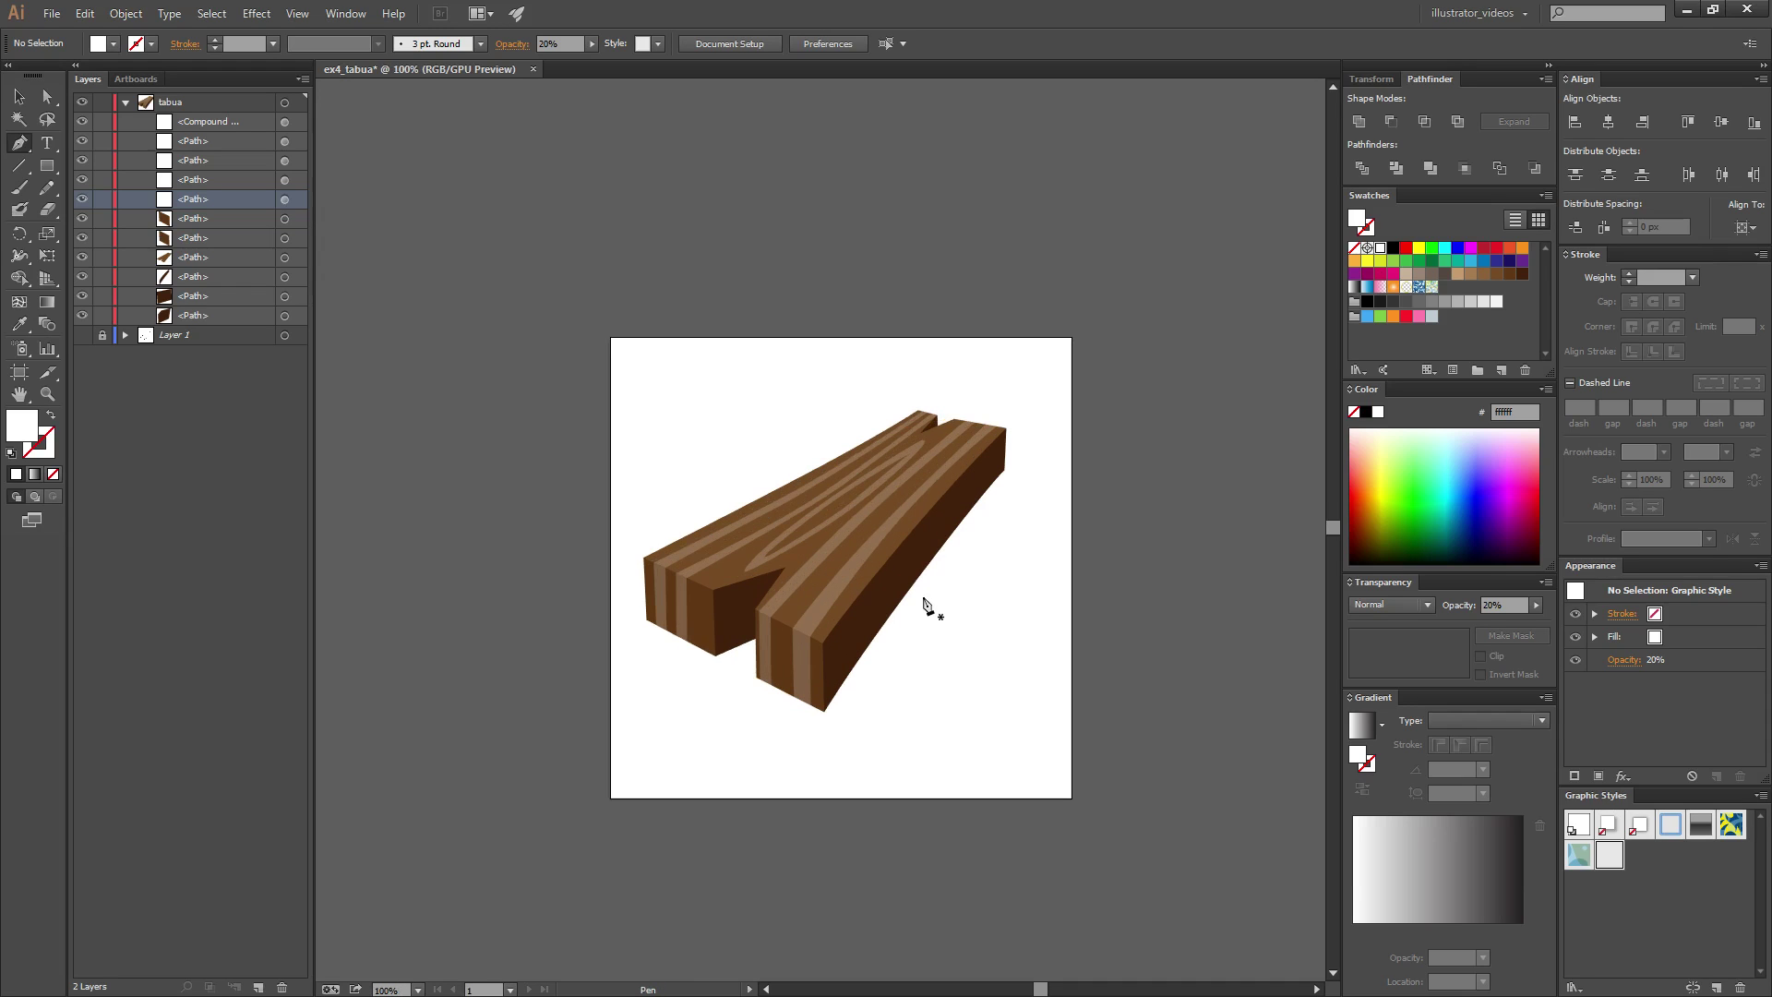
{"action": "left_click", "coordinate": [125, 101]}
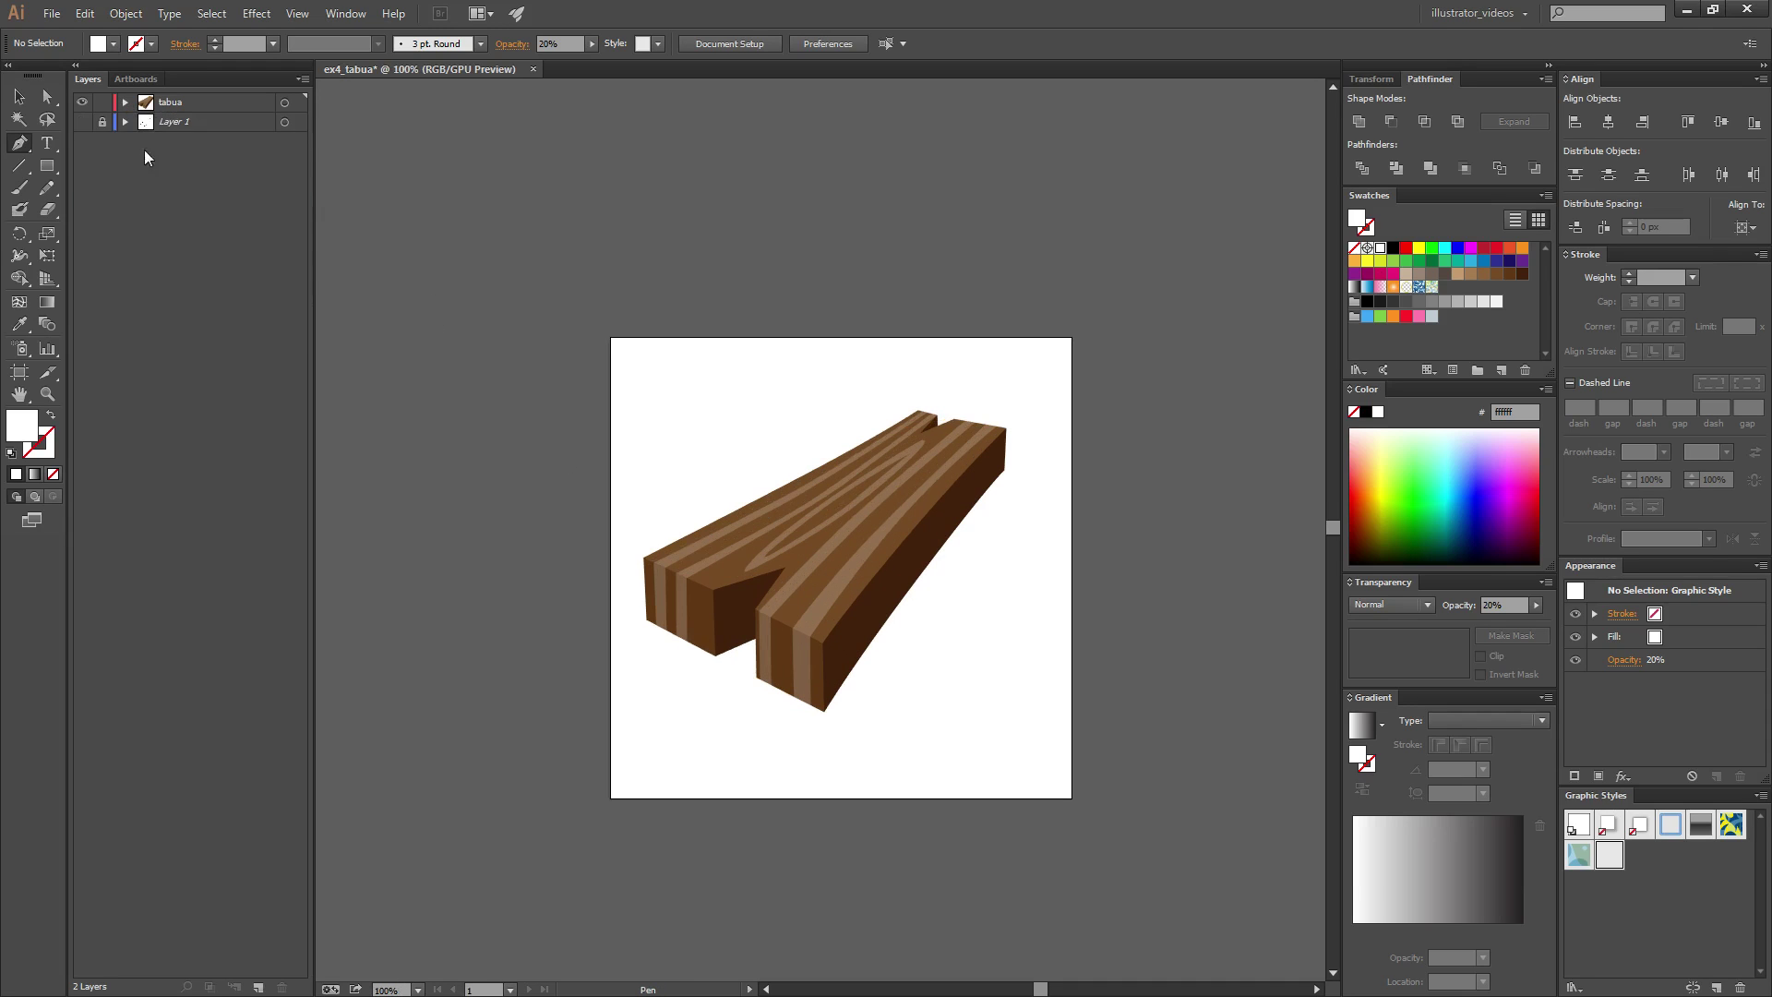
{"action": "left_click", "coordinate": [167, 125]}
{"action": "left_click", "coordinate": [258, 987]}
{"action": "double_click", "coordinate": [176, 122]}
{"action": "type", "text": "sombra"}
{"action": "key", "text": "Return"}
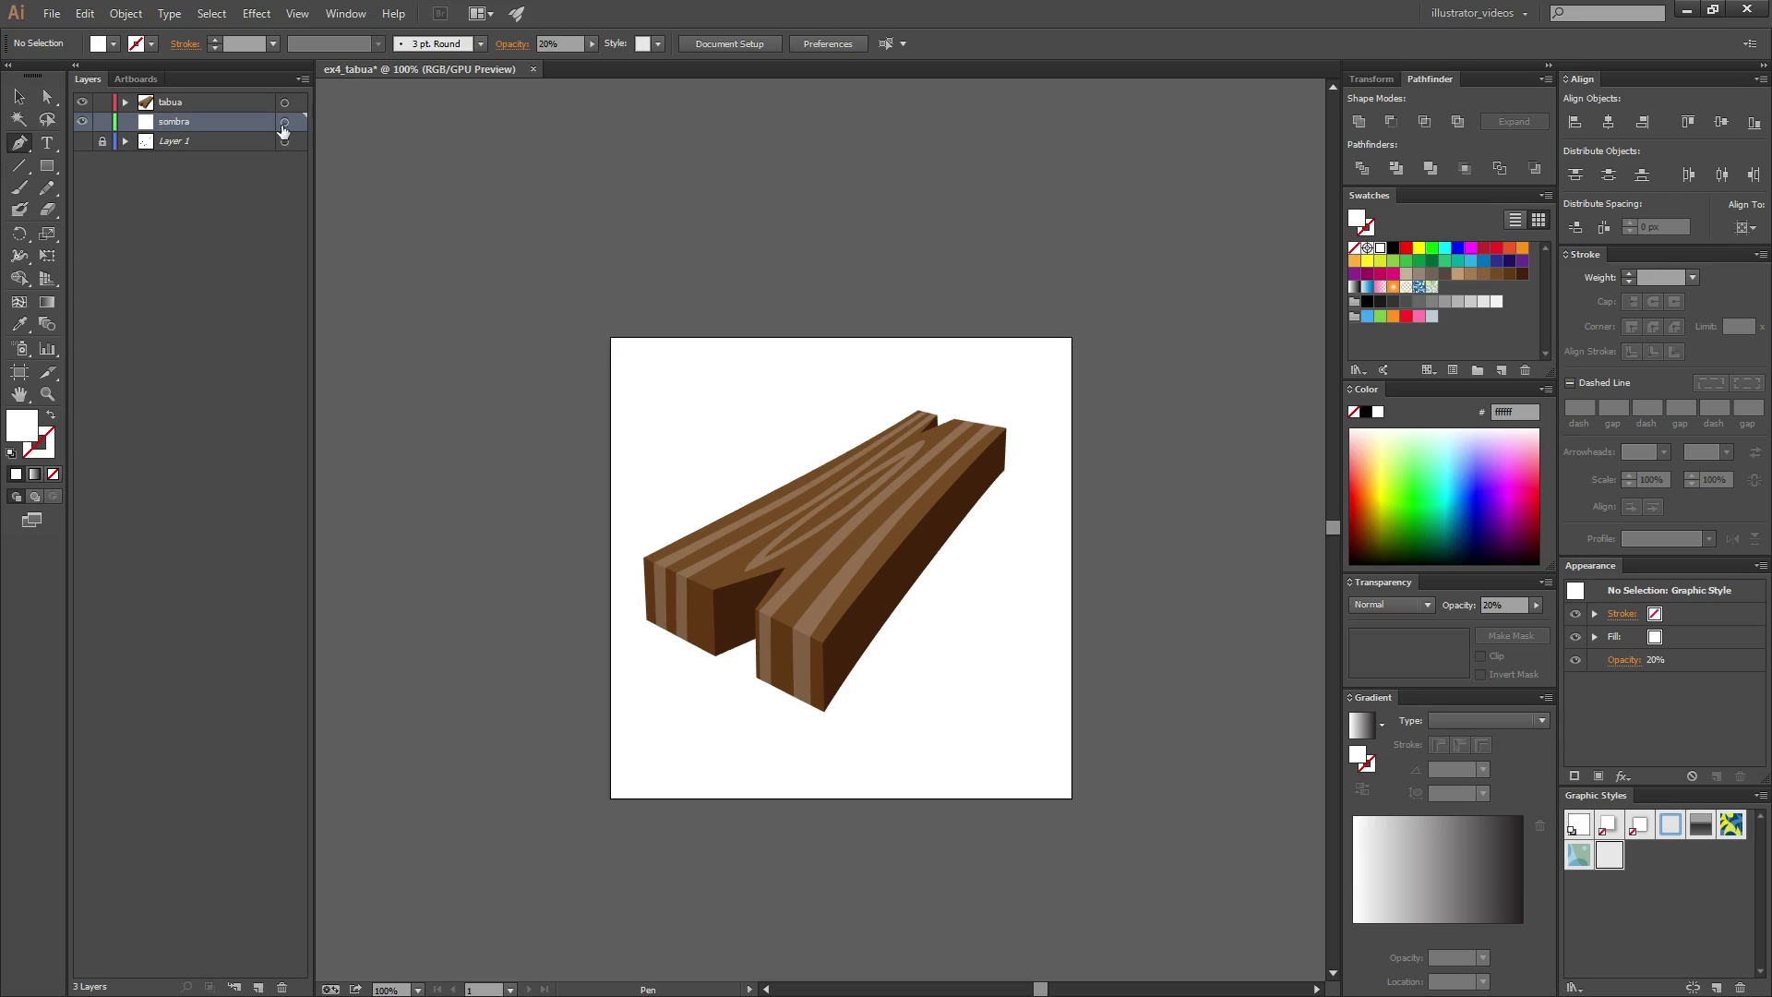
{"action": "scroll", "coordinate": [704, 659], "scroll_direction": "up", "scroll_amount": 1}
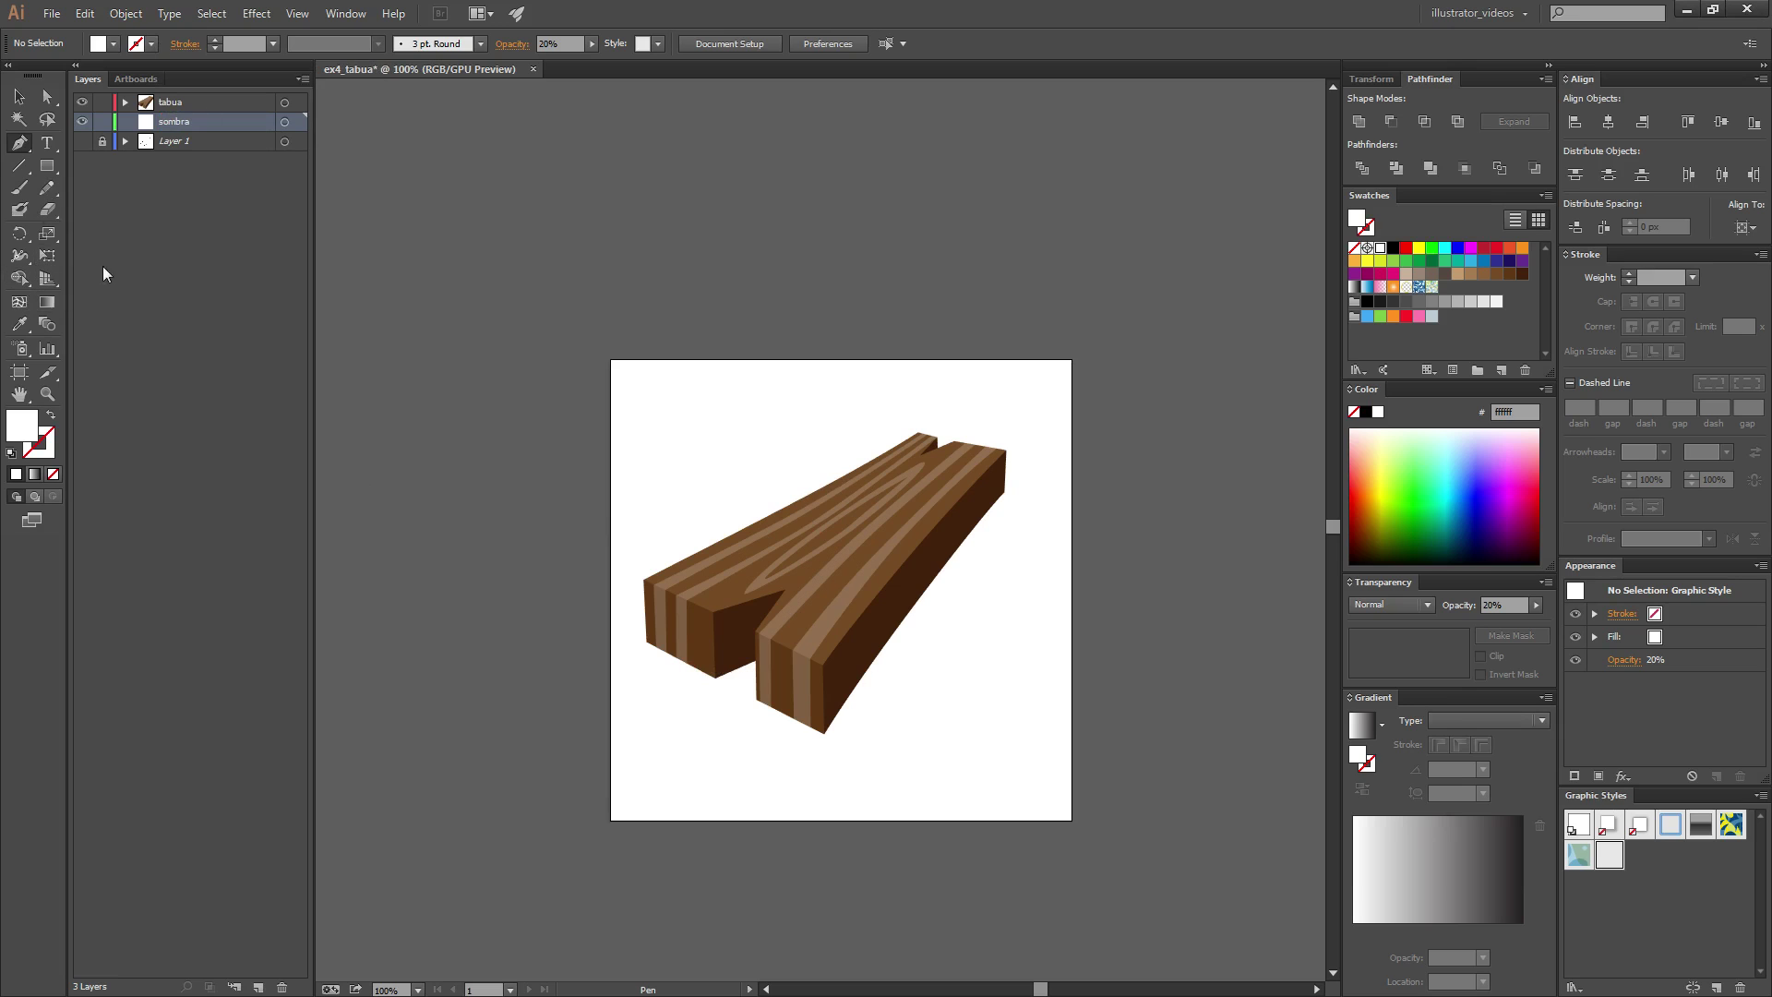
- Set the fill colour to black from the Swatches panel
{"action": "double_click", "coordinate": [22, 426]}
{"action": "left_click_drag", "start_coordinate": [1147, 397], "coordinate": [1345, 468]}
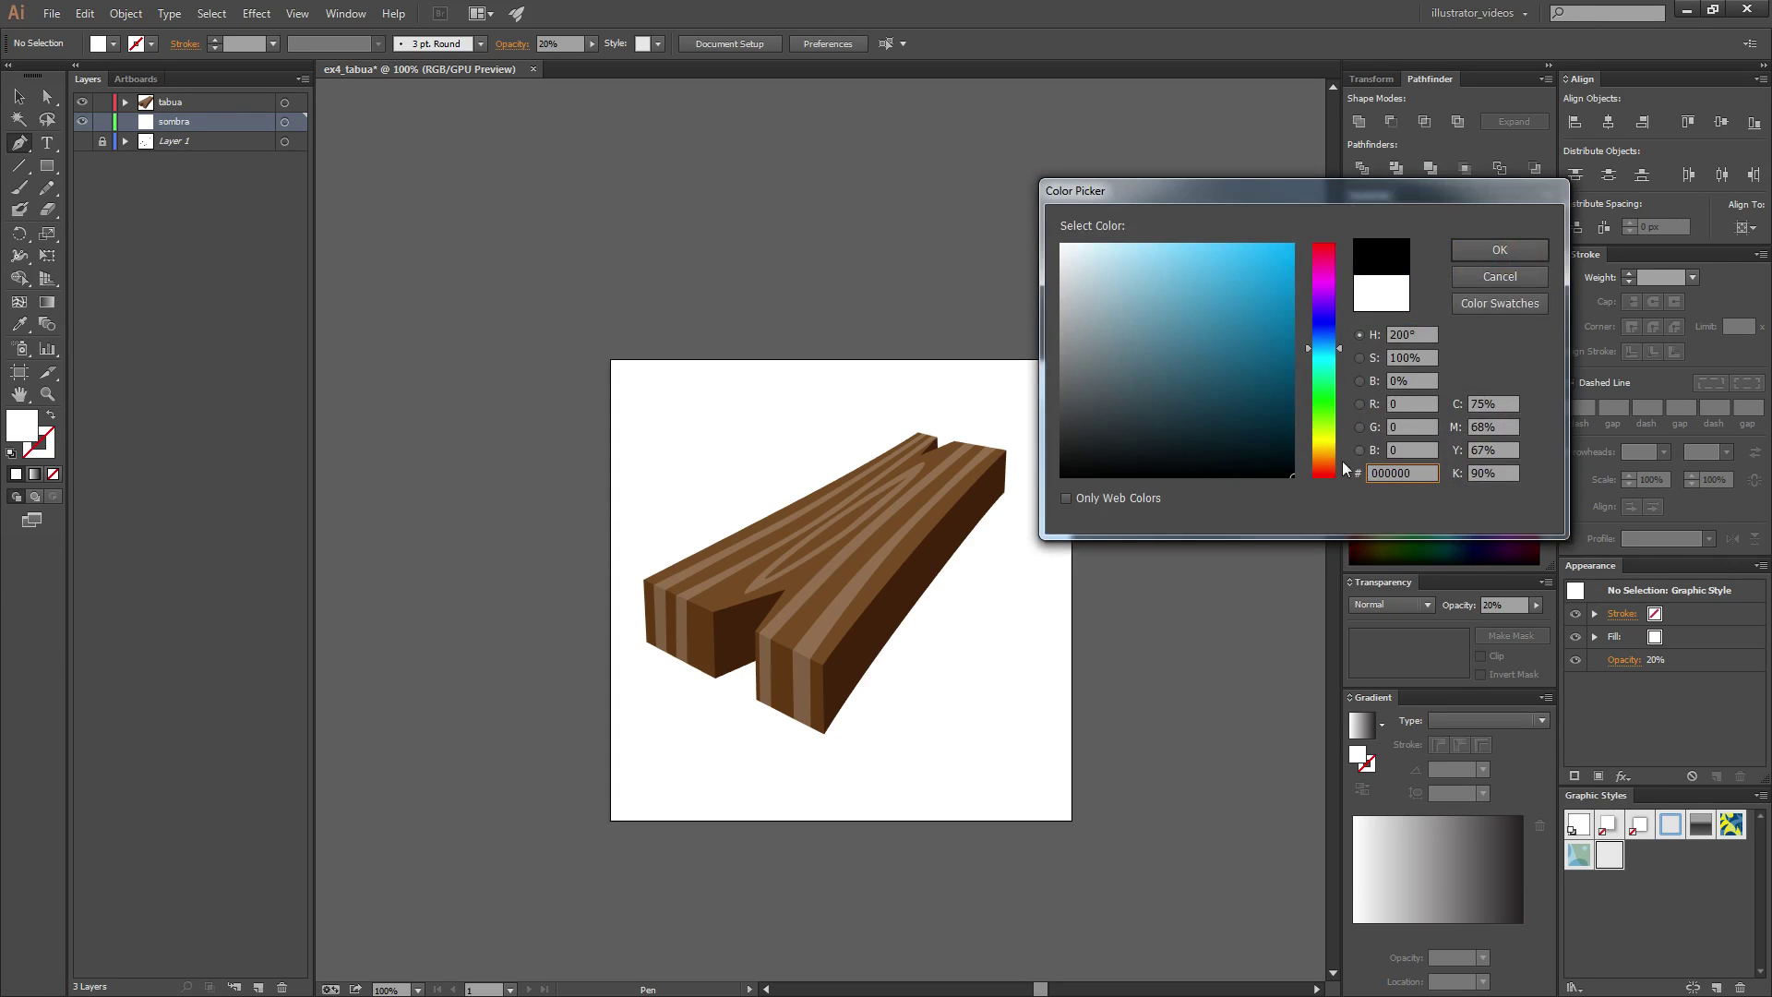
{"action": "left_click", "coordinate": [1497, 279]}
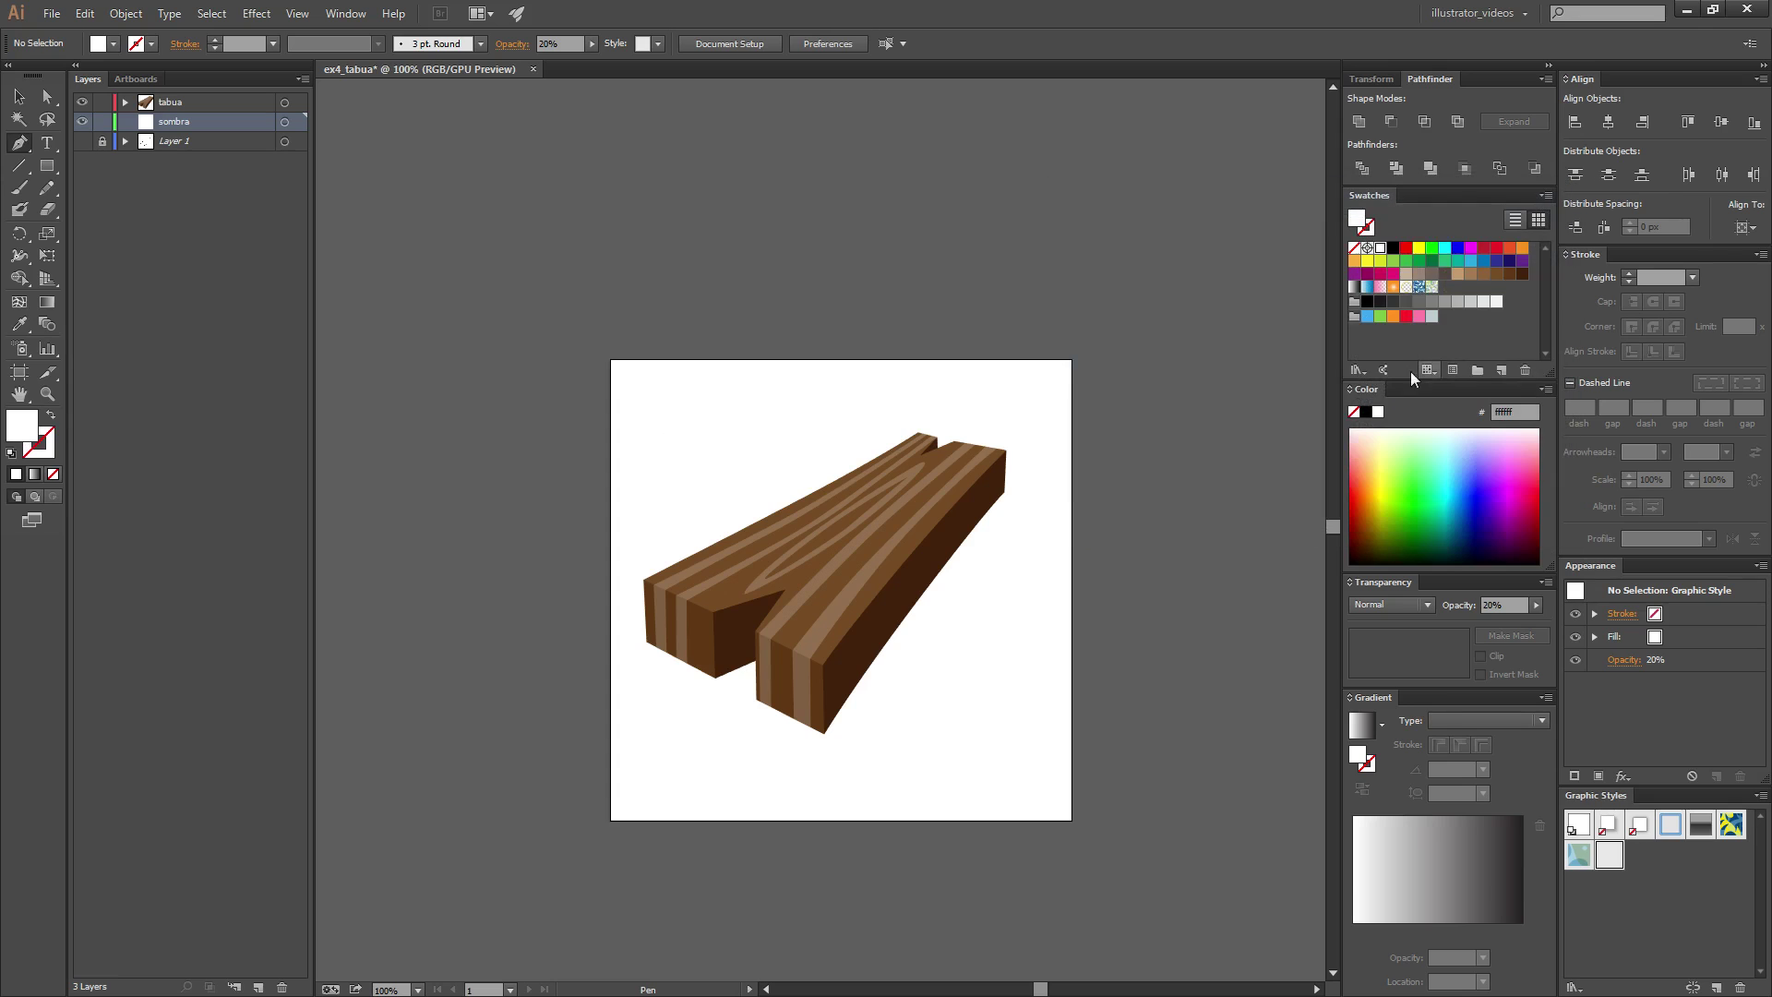
{"action": "left_click", "coordinate": [1394, 249]}
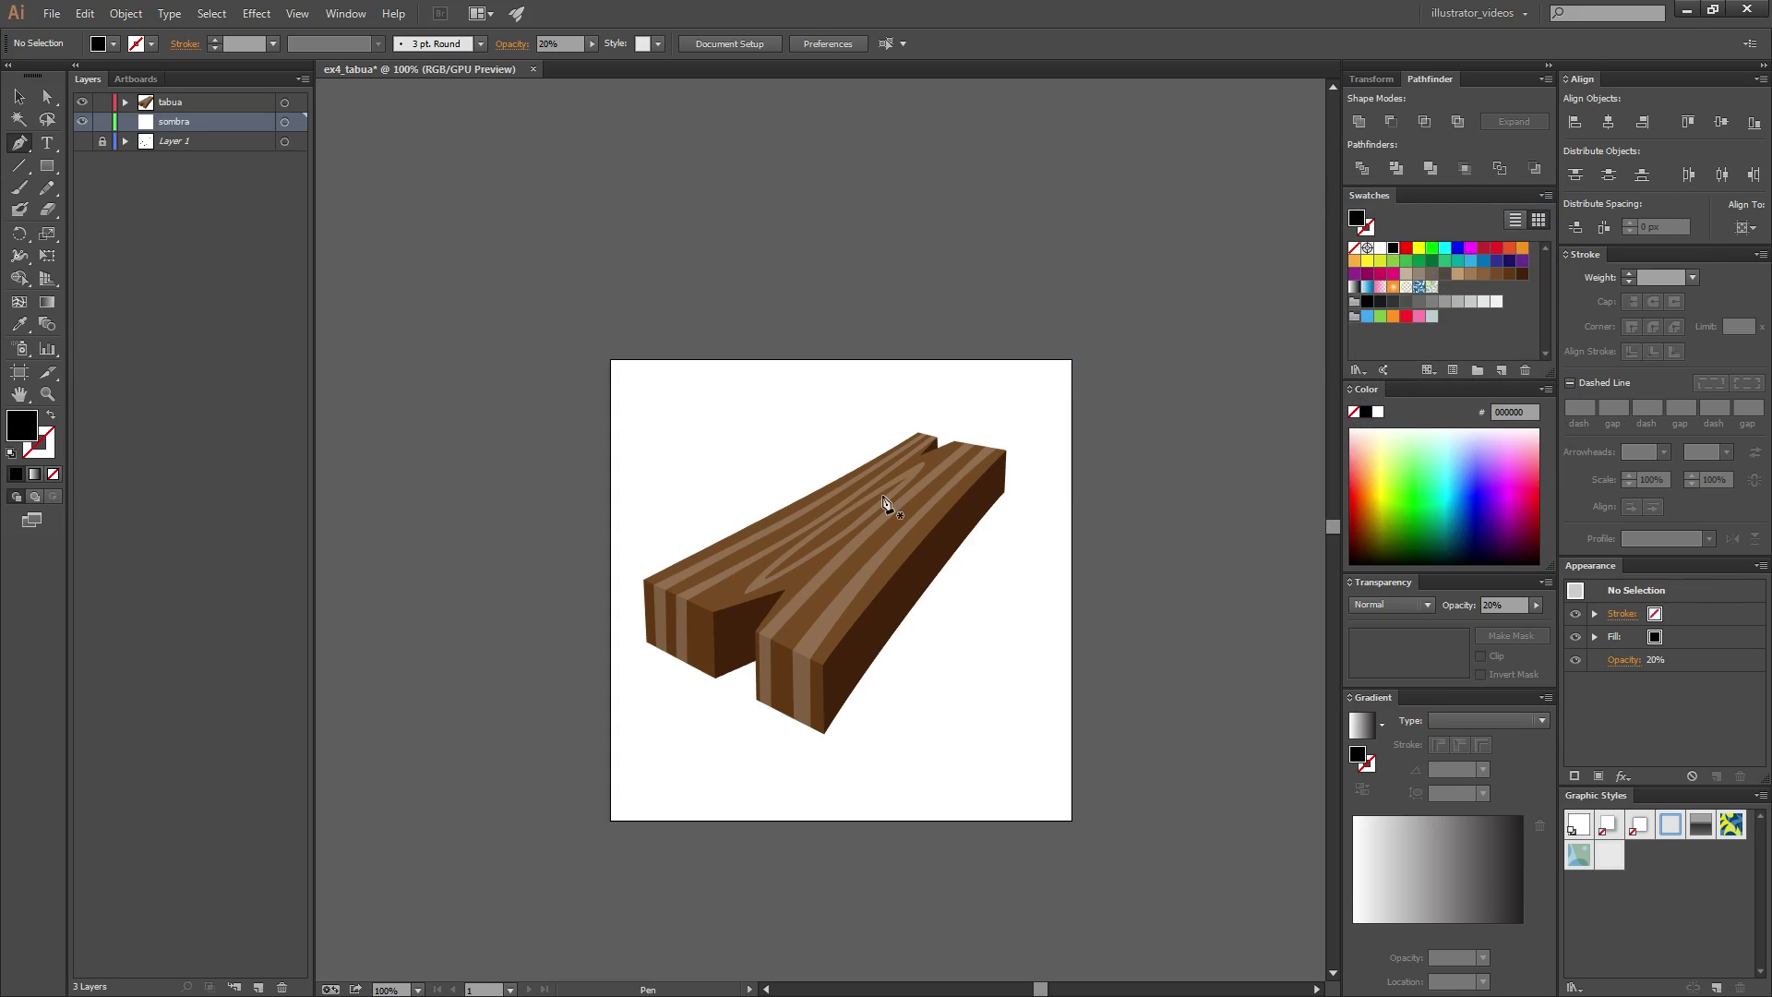
{"action": "scroll", "coordinate": [694, 683], "scroll_direction": "up", "scroll_amount": 2}
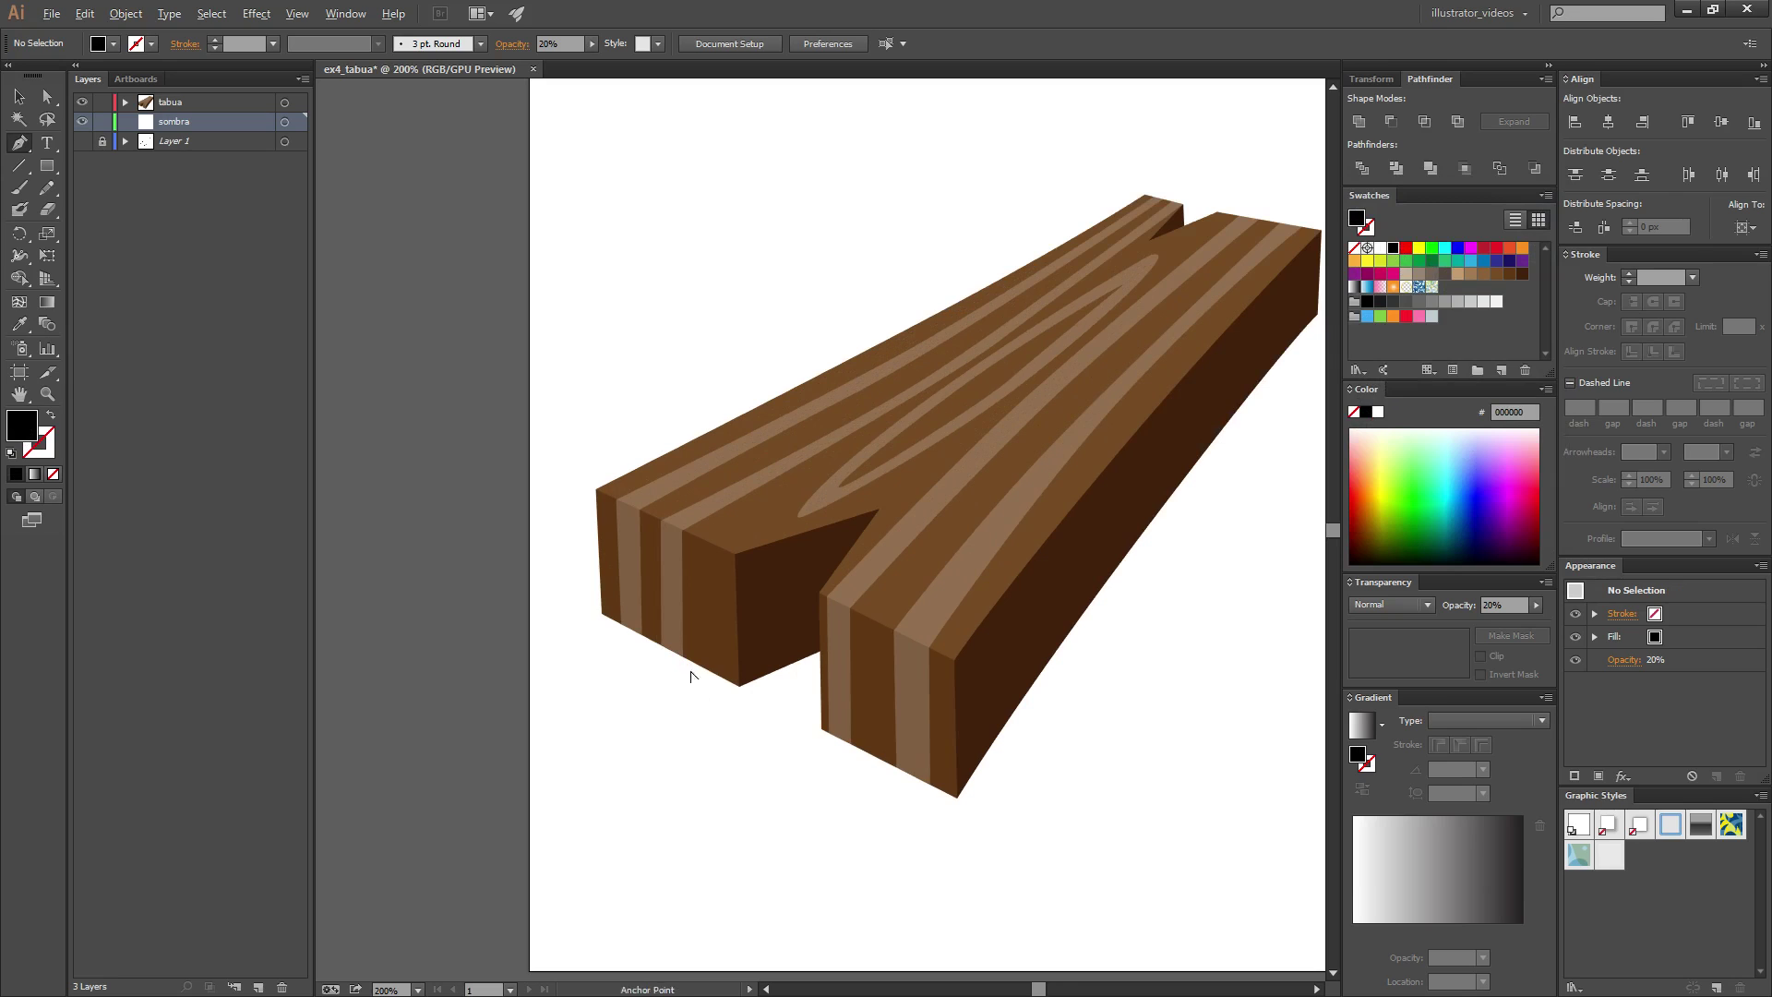
- Draw a closed shadow outline with the Pen tool around the plank's underside, notch and far end
{"action": "left_click", "coordinate": [613, 651]}
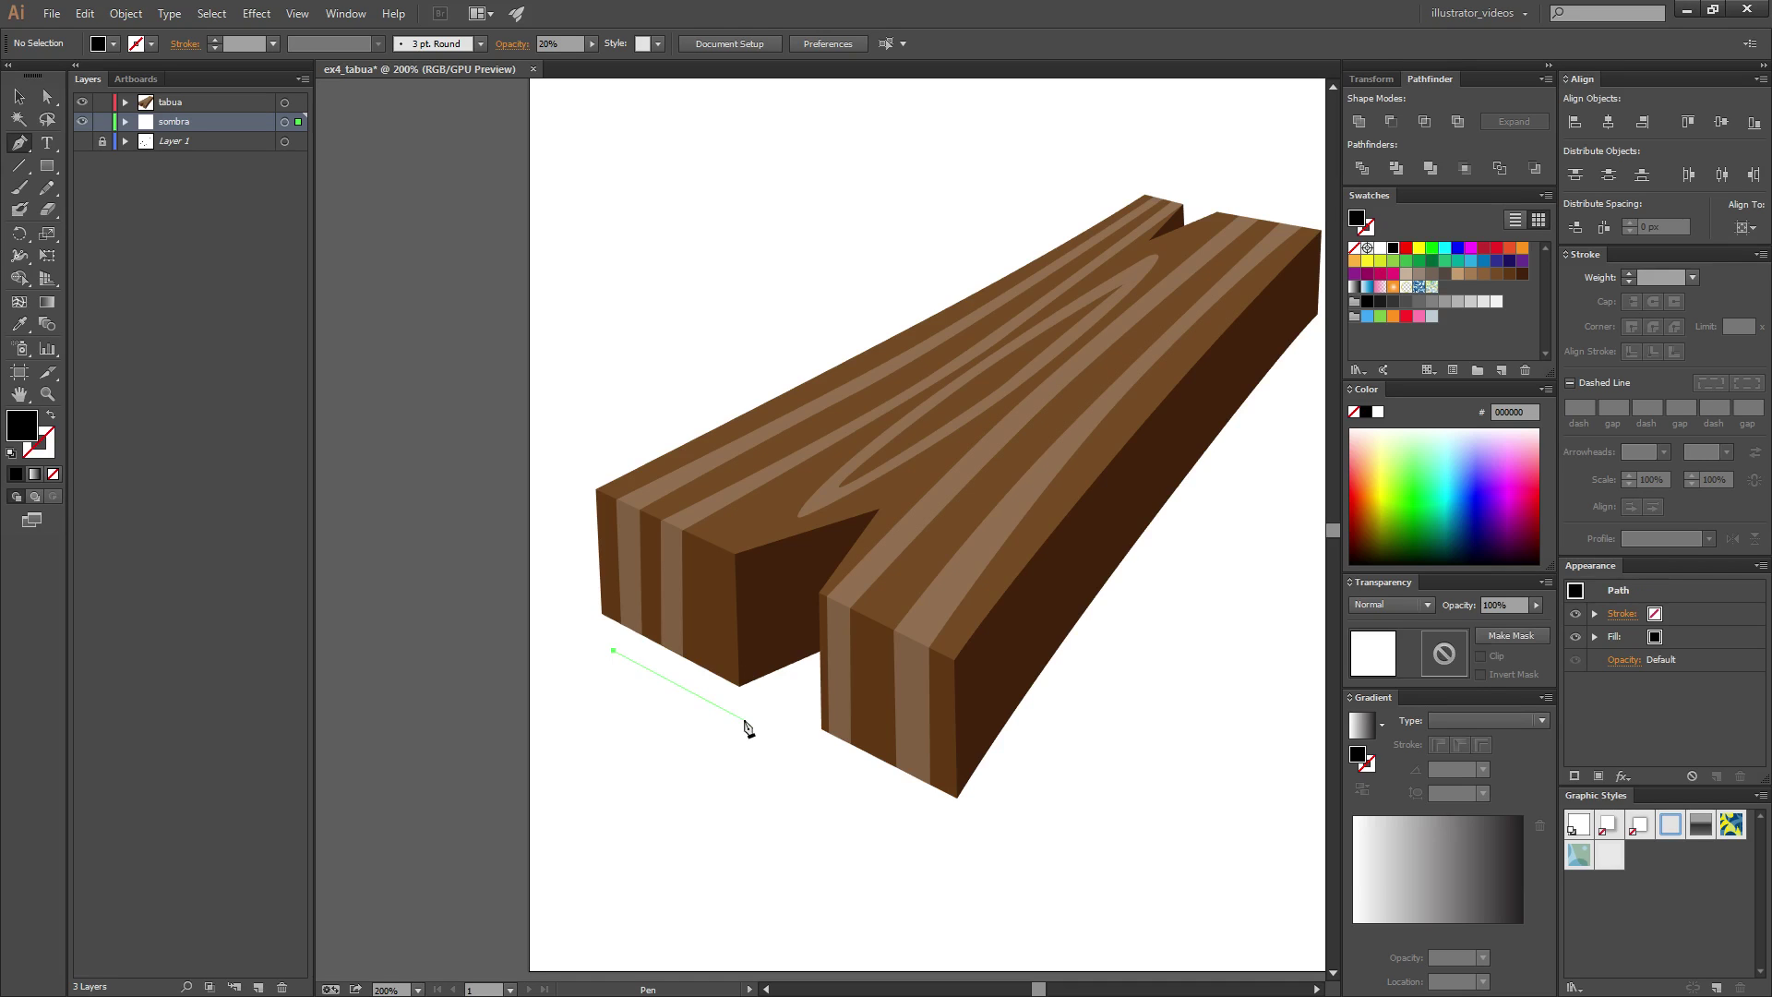
{"action": "left_click", "coordinate": [743, 719]}
{"action": "left_click", "coordinate": [827, 688]}
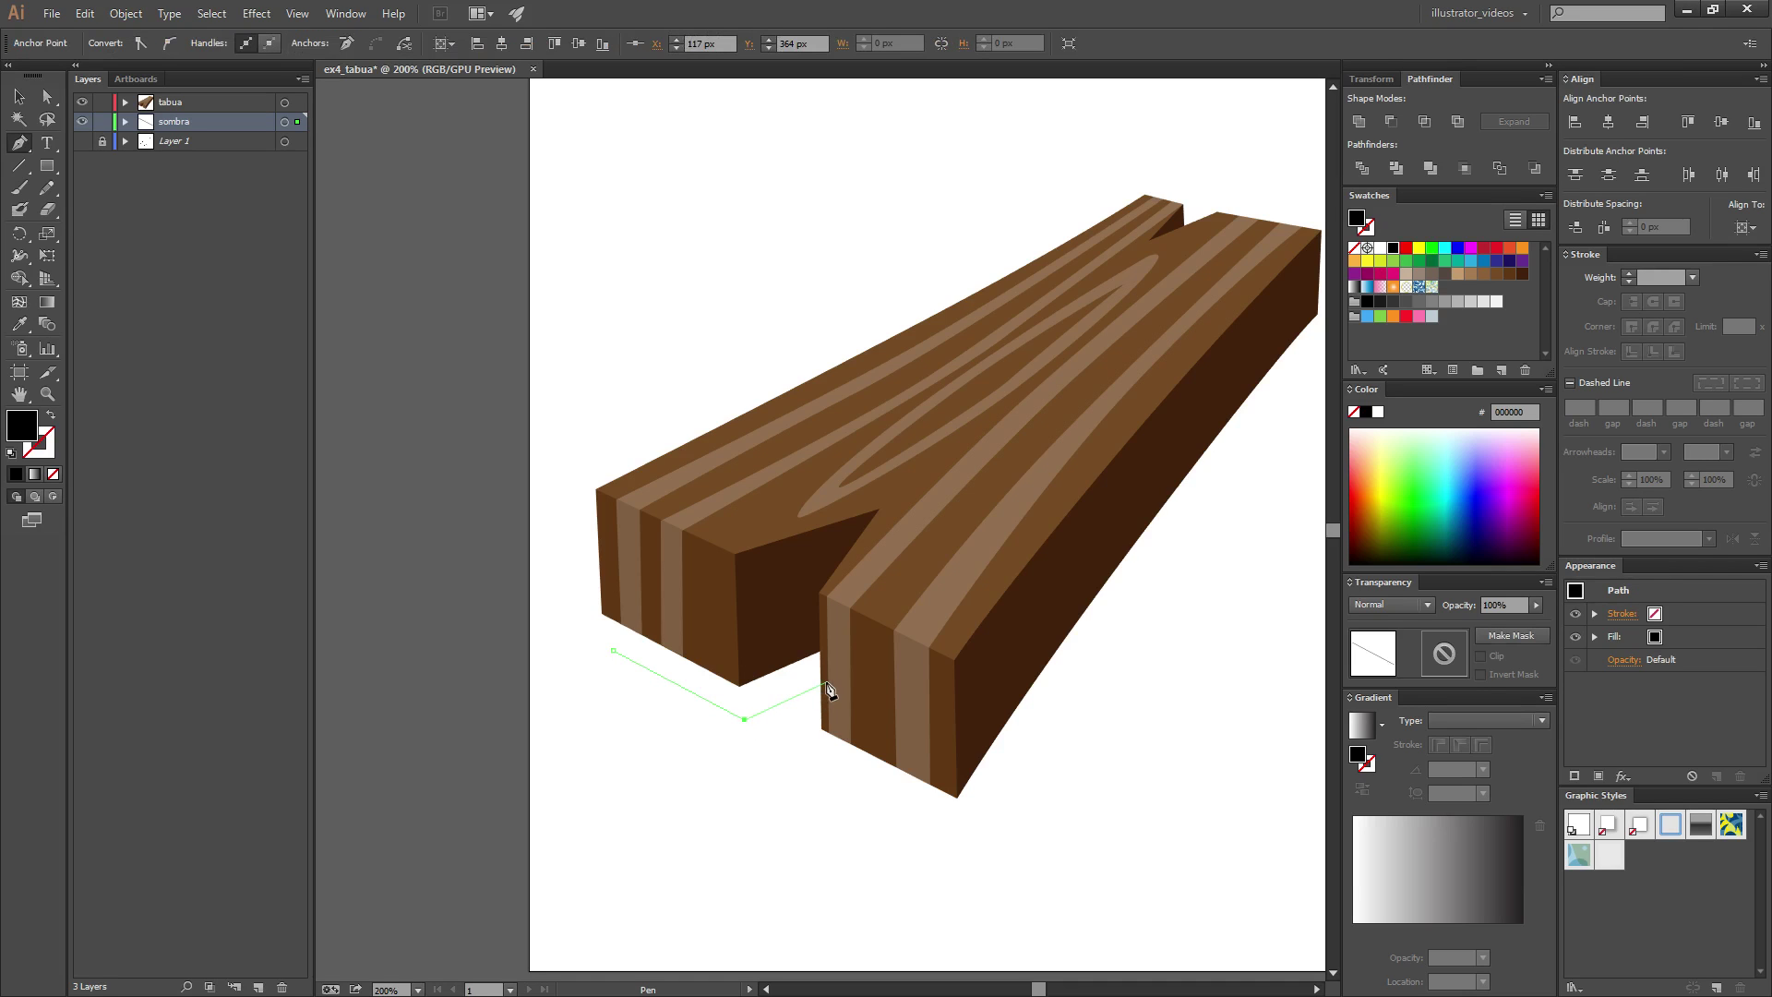
{"action": "left_click", "coordinate": [826, 684]}
{"action": "left_click", "coordinate": [836, 757]}
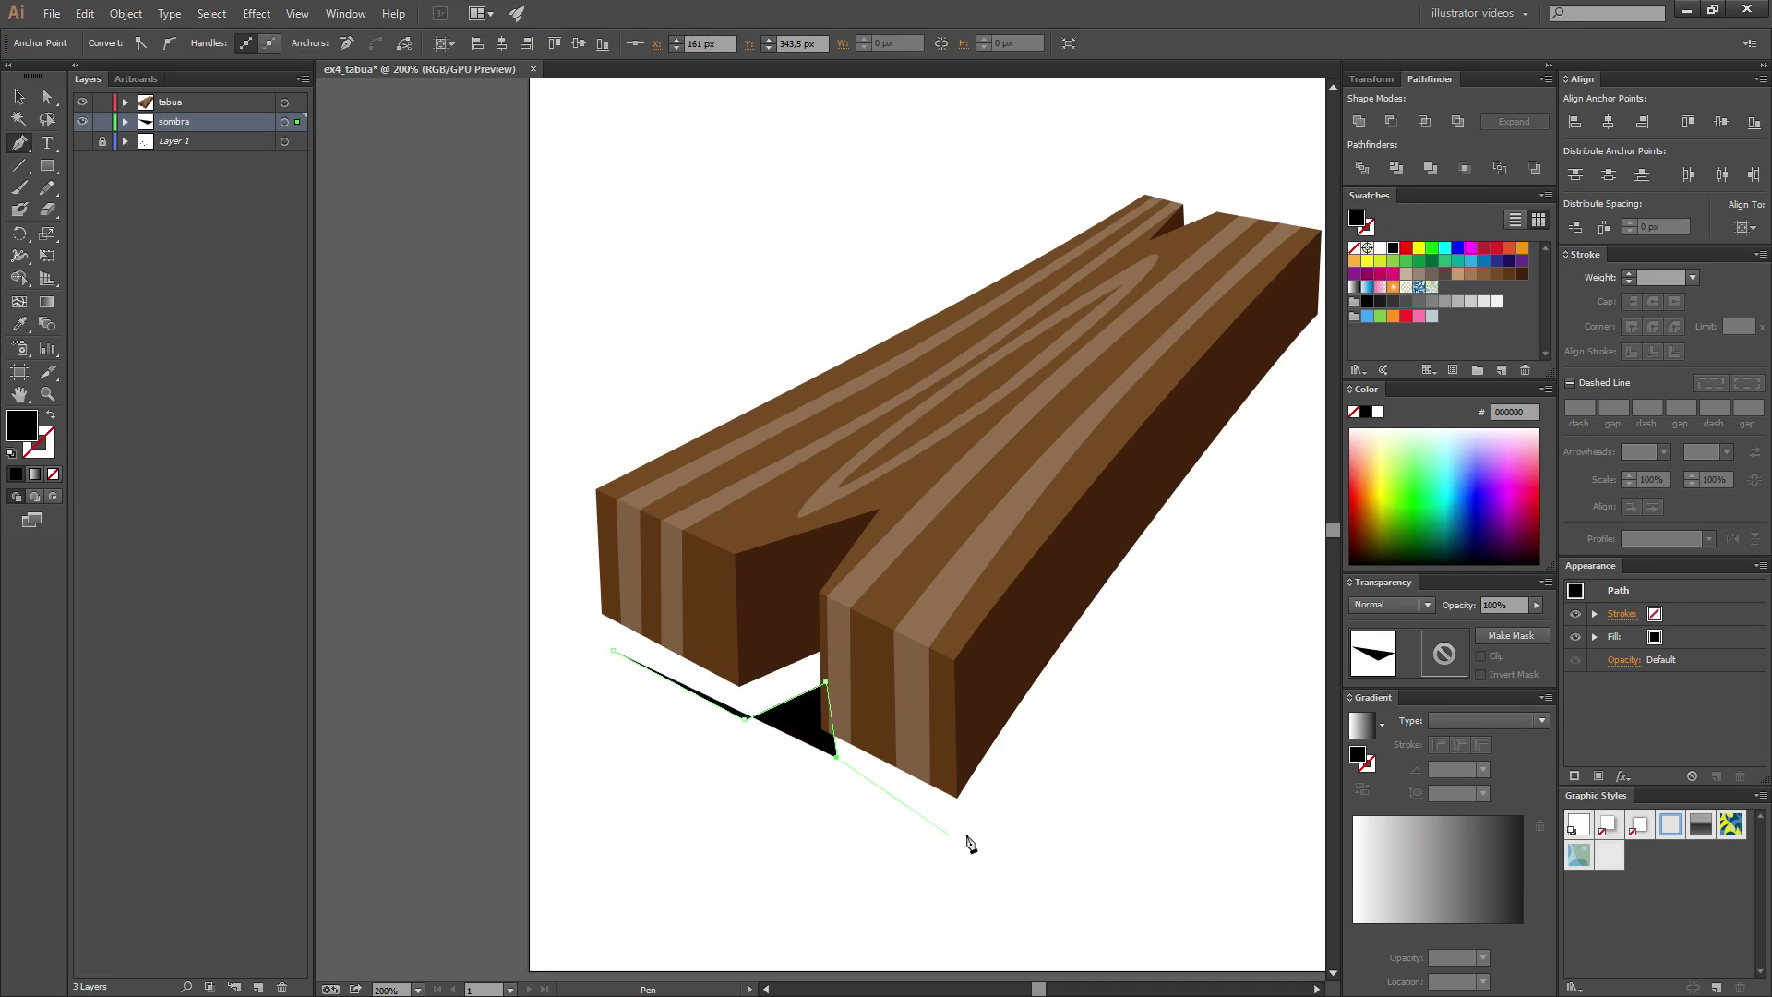
{"action": "left_click", "coordinate": [984, 840]}
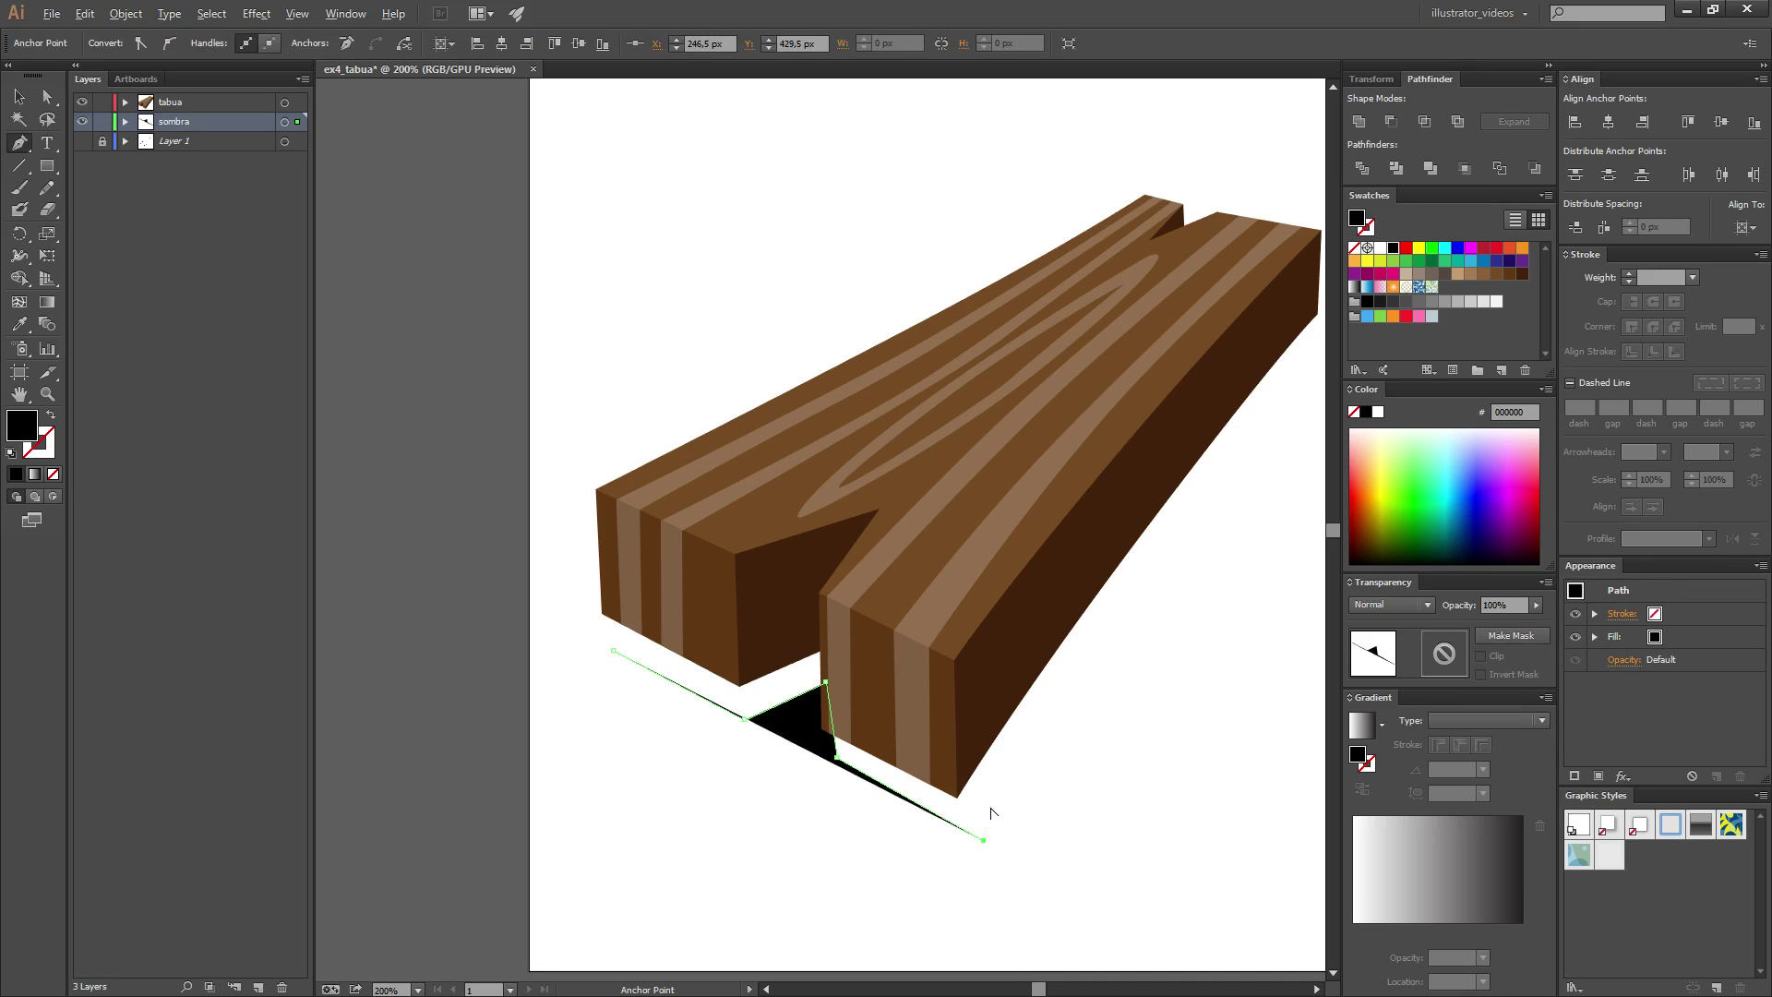
{"action": "key", "text": "ctrl+minus"}
{"action": "mouse_move", "coordinate": [1061, 780]}
{"action": "left_mouse_down"}
{"action": "mouse_move", "coordinate": [810, 670]}
{"action": "mouse_move", "coordinate": [831, 564]}
{"action": "left_mouse_up"}
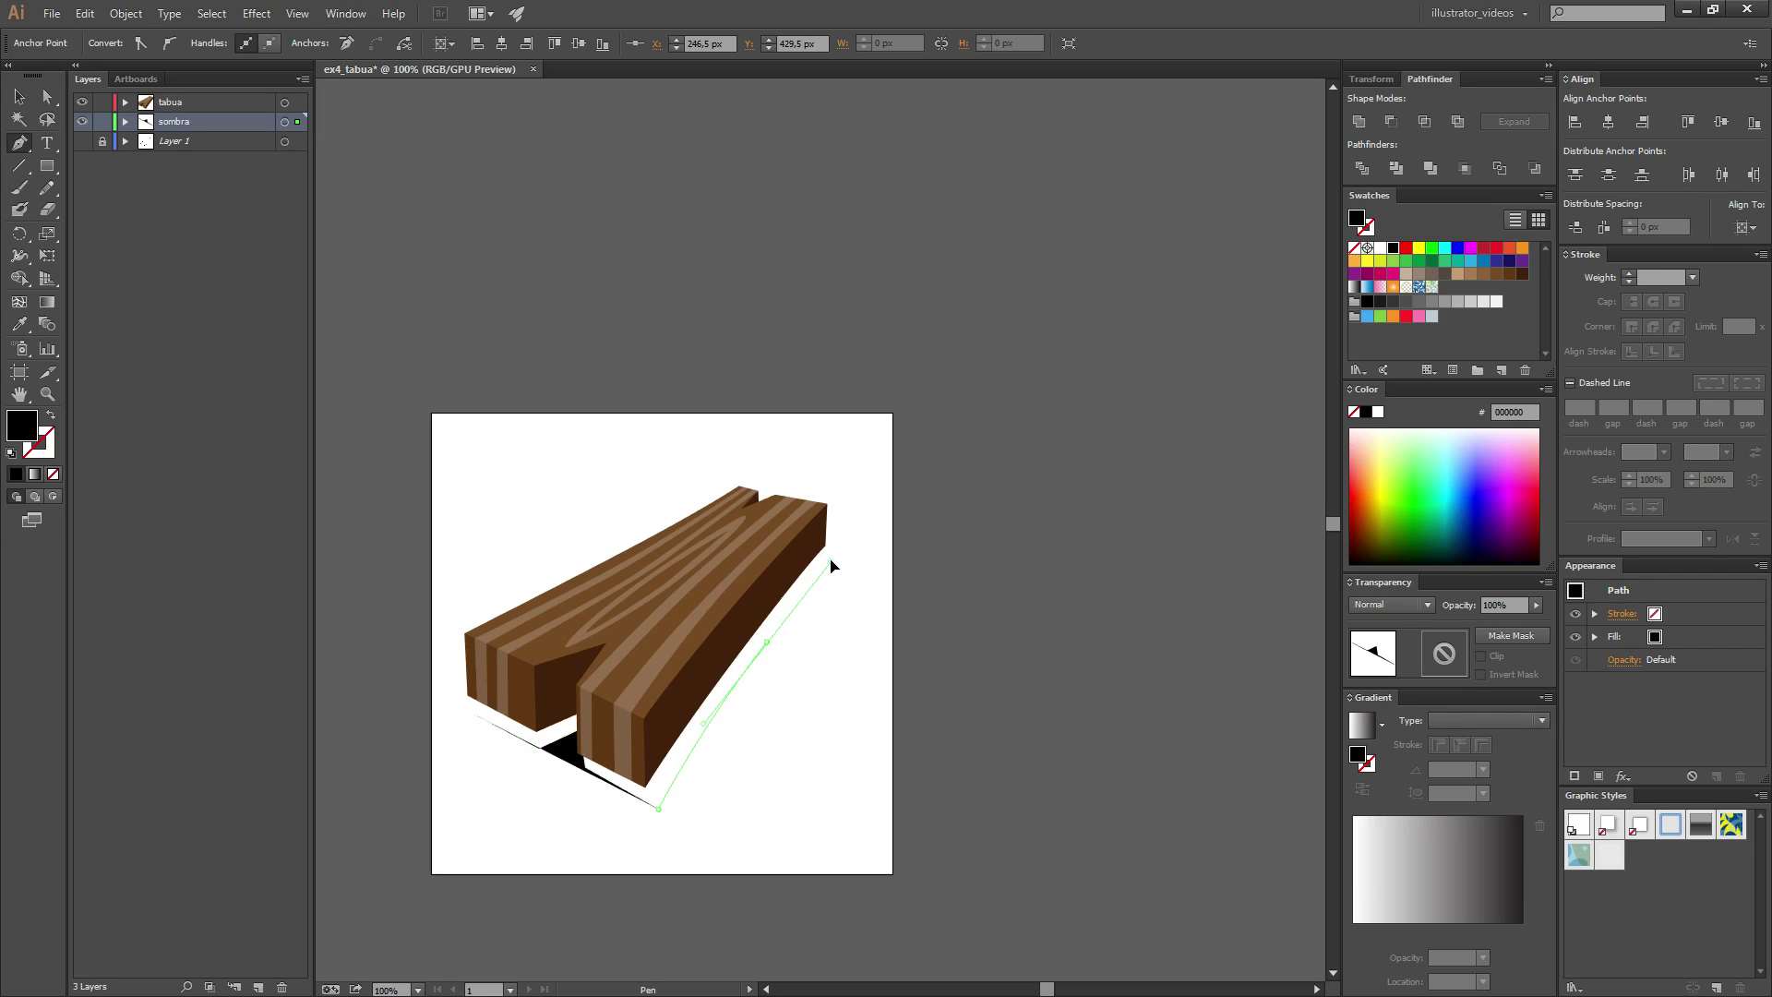
{"action": "left_click", "coordinate": [827, 562]}
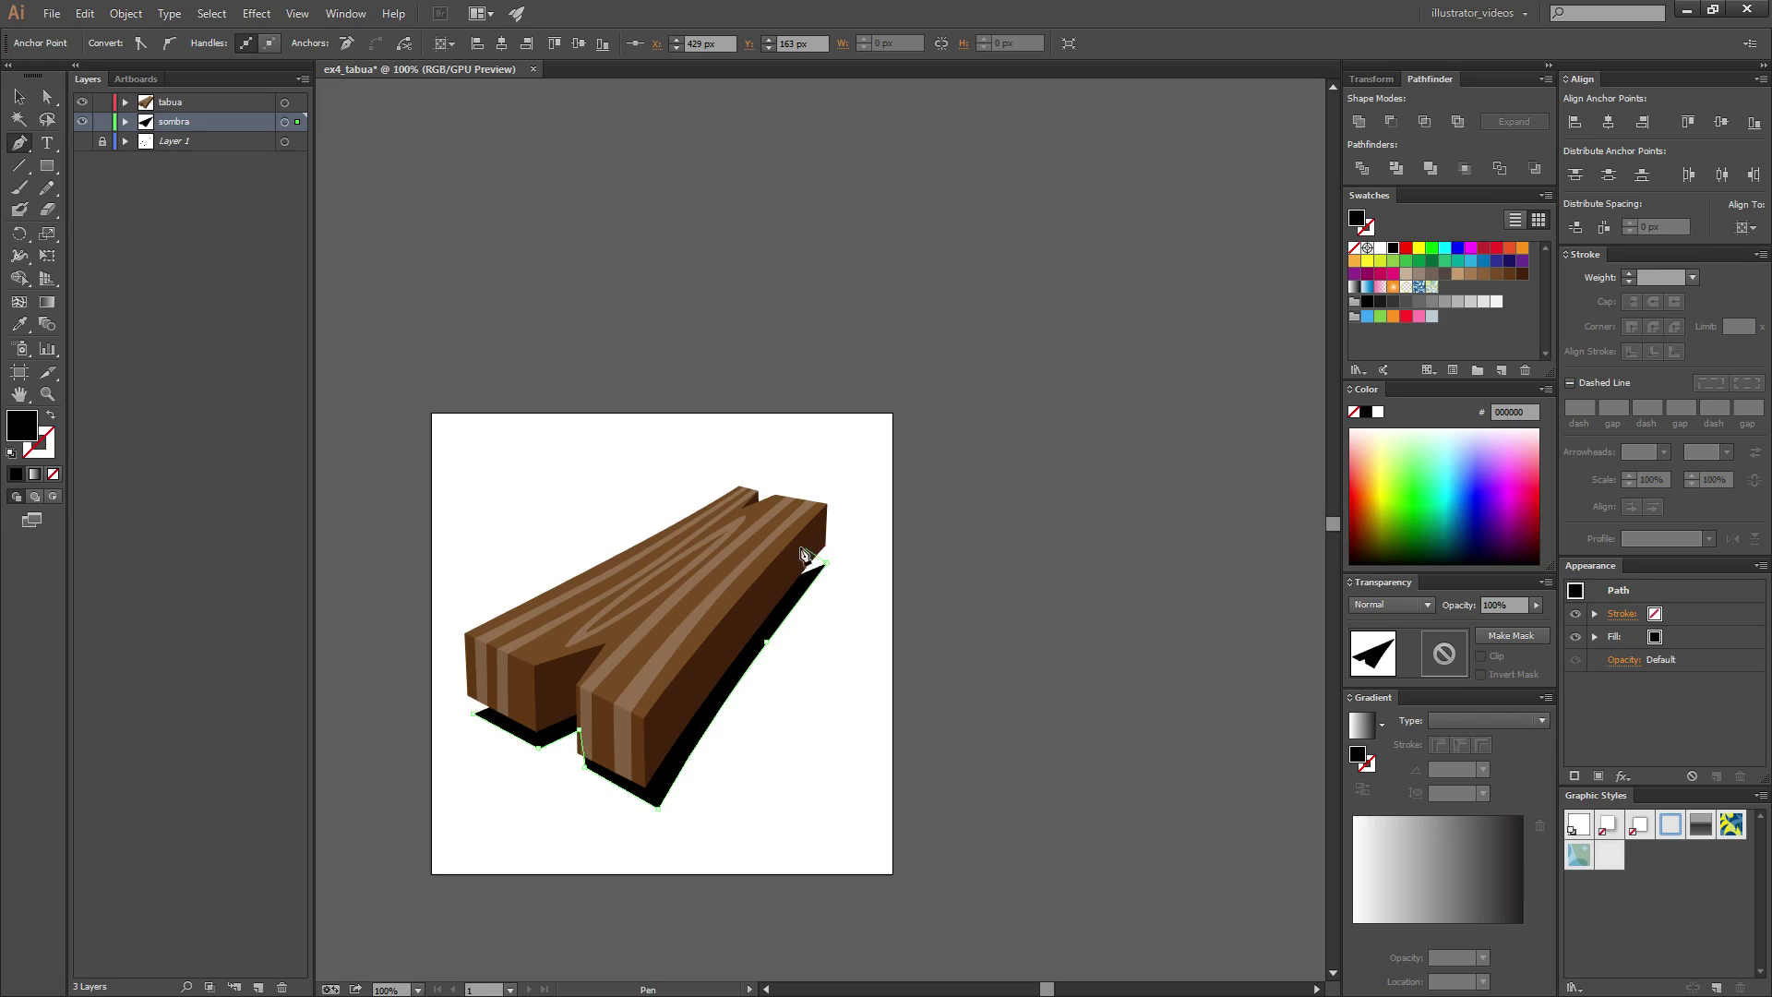
{"action": "left_click", "coordinate": [720, 534]}
{"action": "left_click", "coordinate": [471, 713]}
{"action": "left_click", "coordinate": [47, 96]}
{"action": "left_click", "coordinate": [1066, 439]}
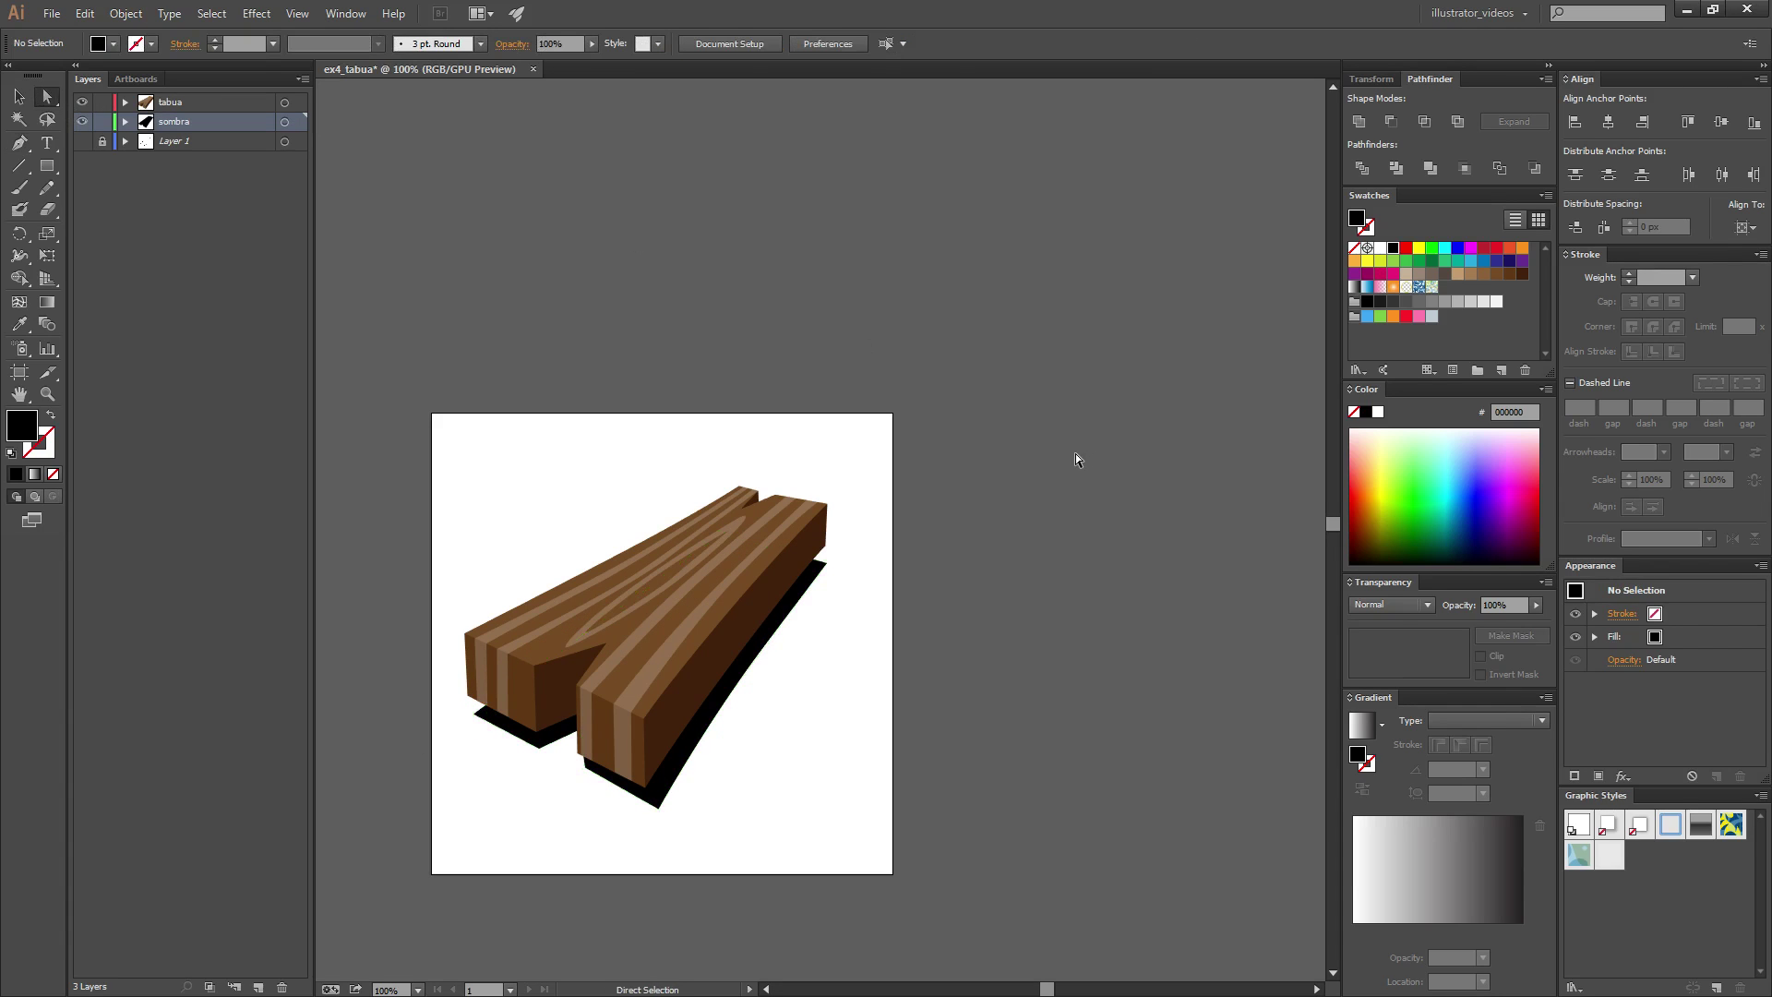
- Pull the shadow's lower-left corner down under the prong
{"action": "left_click_drag", "start_coordinate": [965, 662], "coordinate": [1041, 578]}
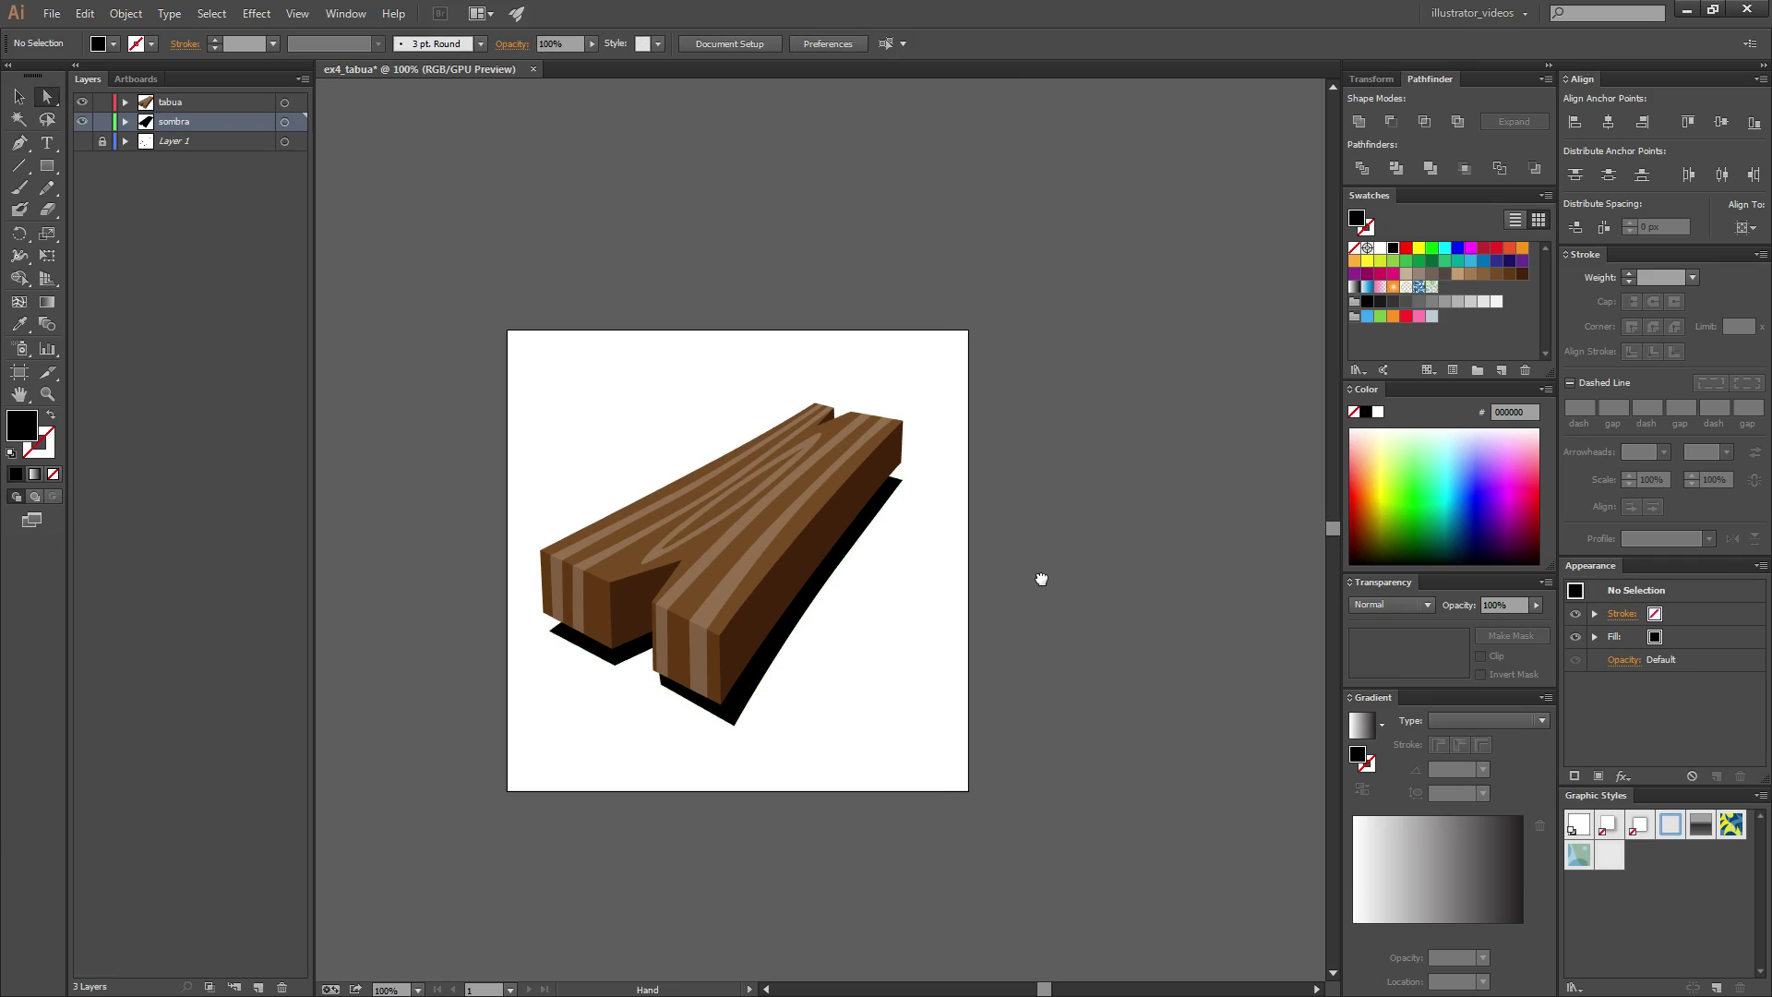
{"action": "left_click", "coordinate": [741, 713]}
{"action": "key", "text": "ctrl+plus"}
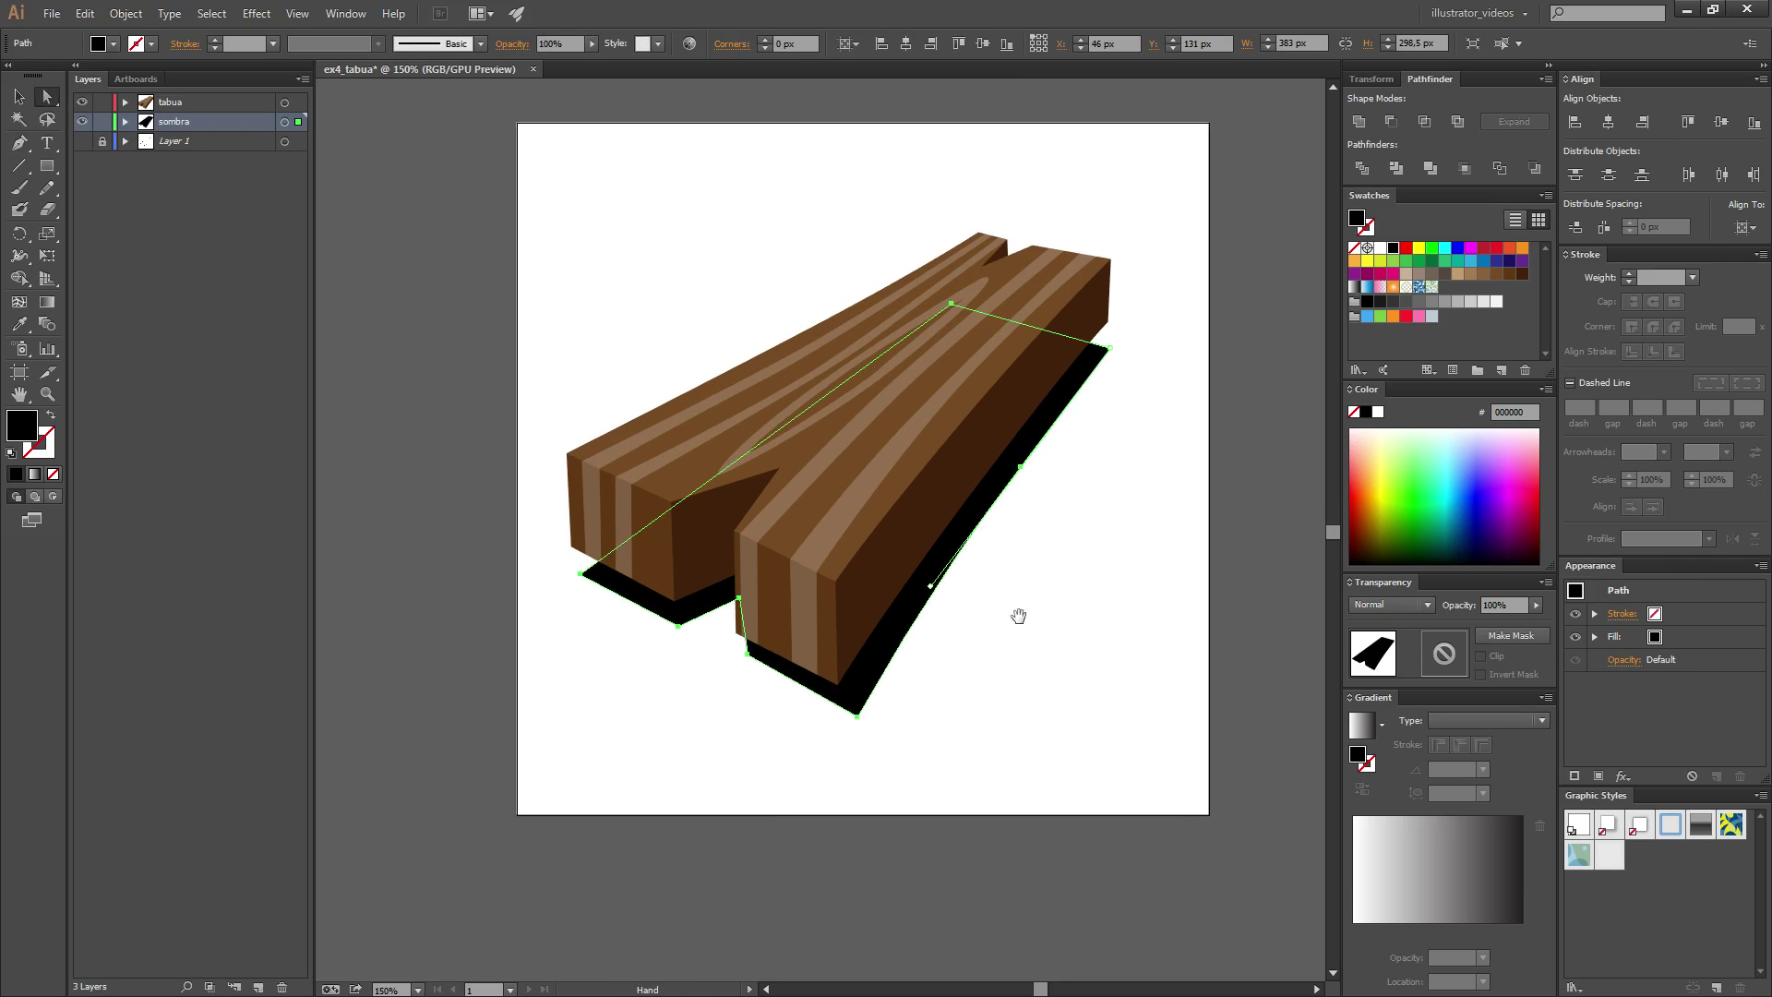
{"action": "left_click", "coordinate": [747, 654]}
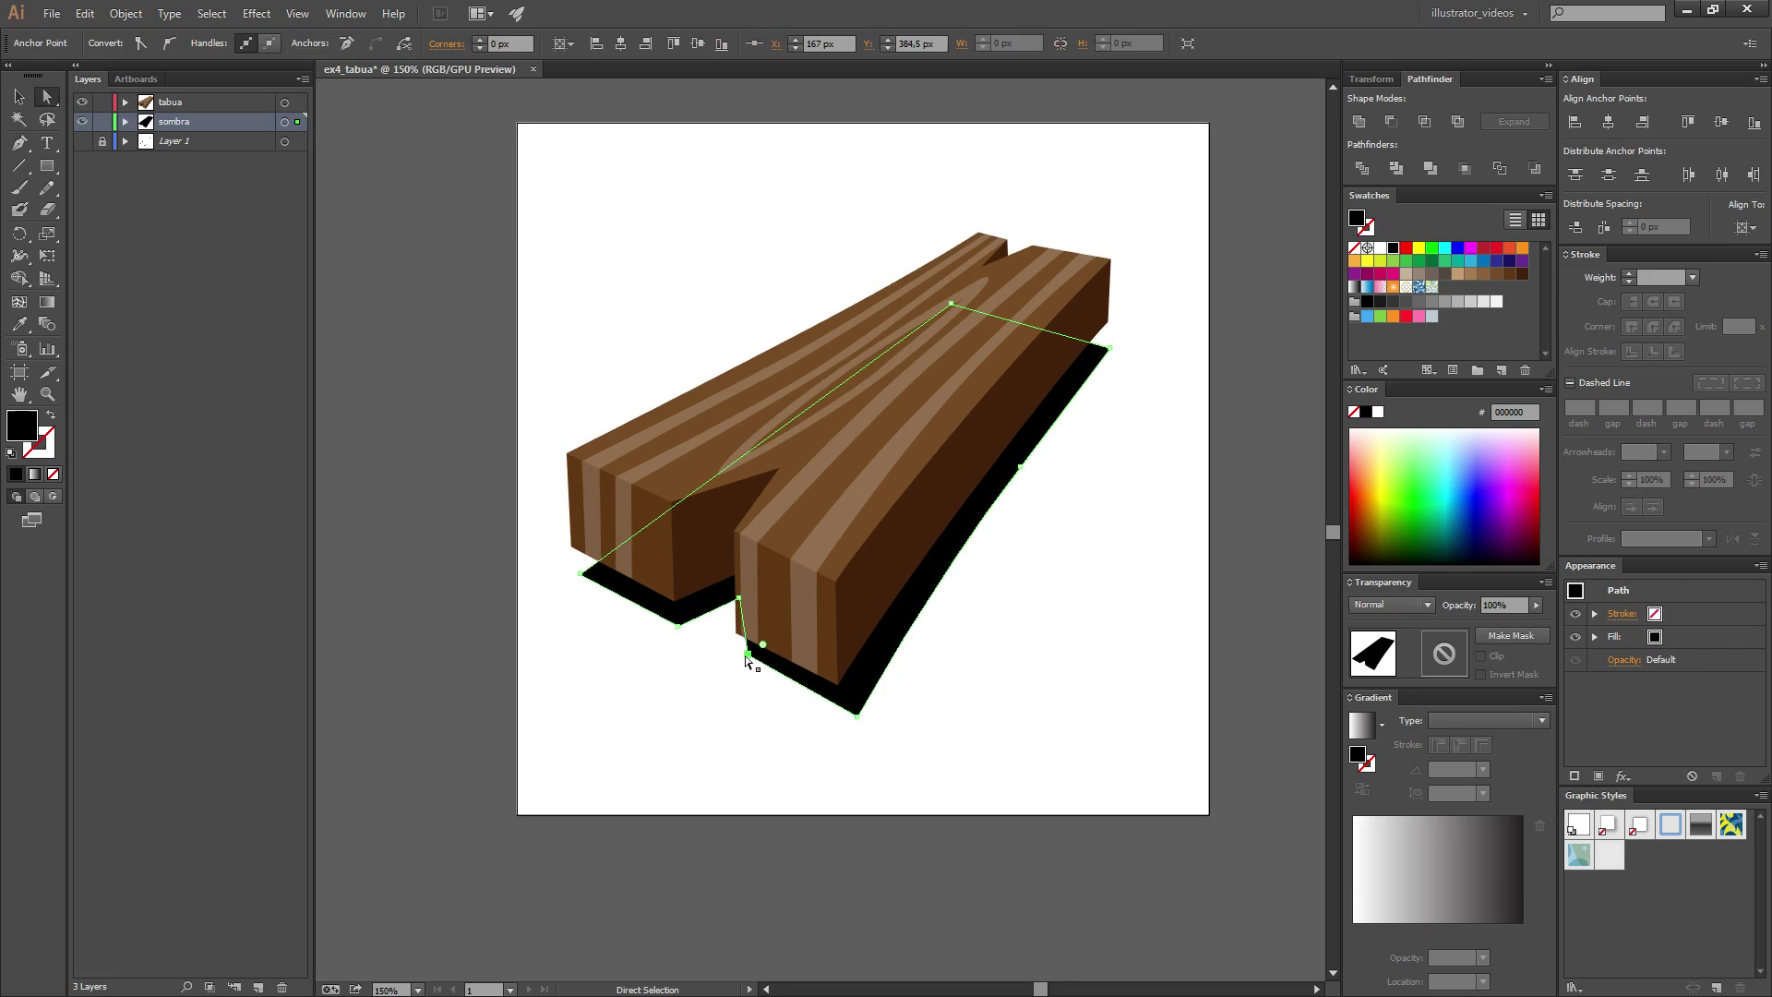
{"action": "left_click", "coordinate": [744, 664]}
{"action": "left_click_drag", "start_coordinate": [746, 655], "coordinate": [730, 692]}
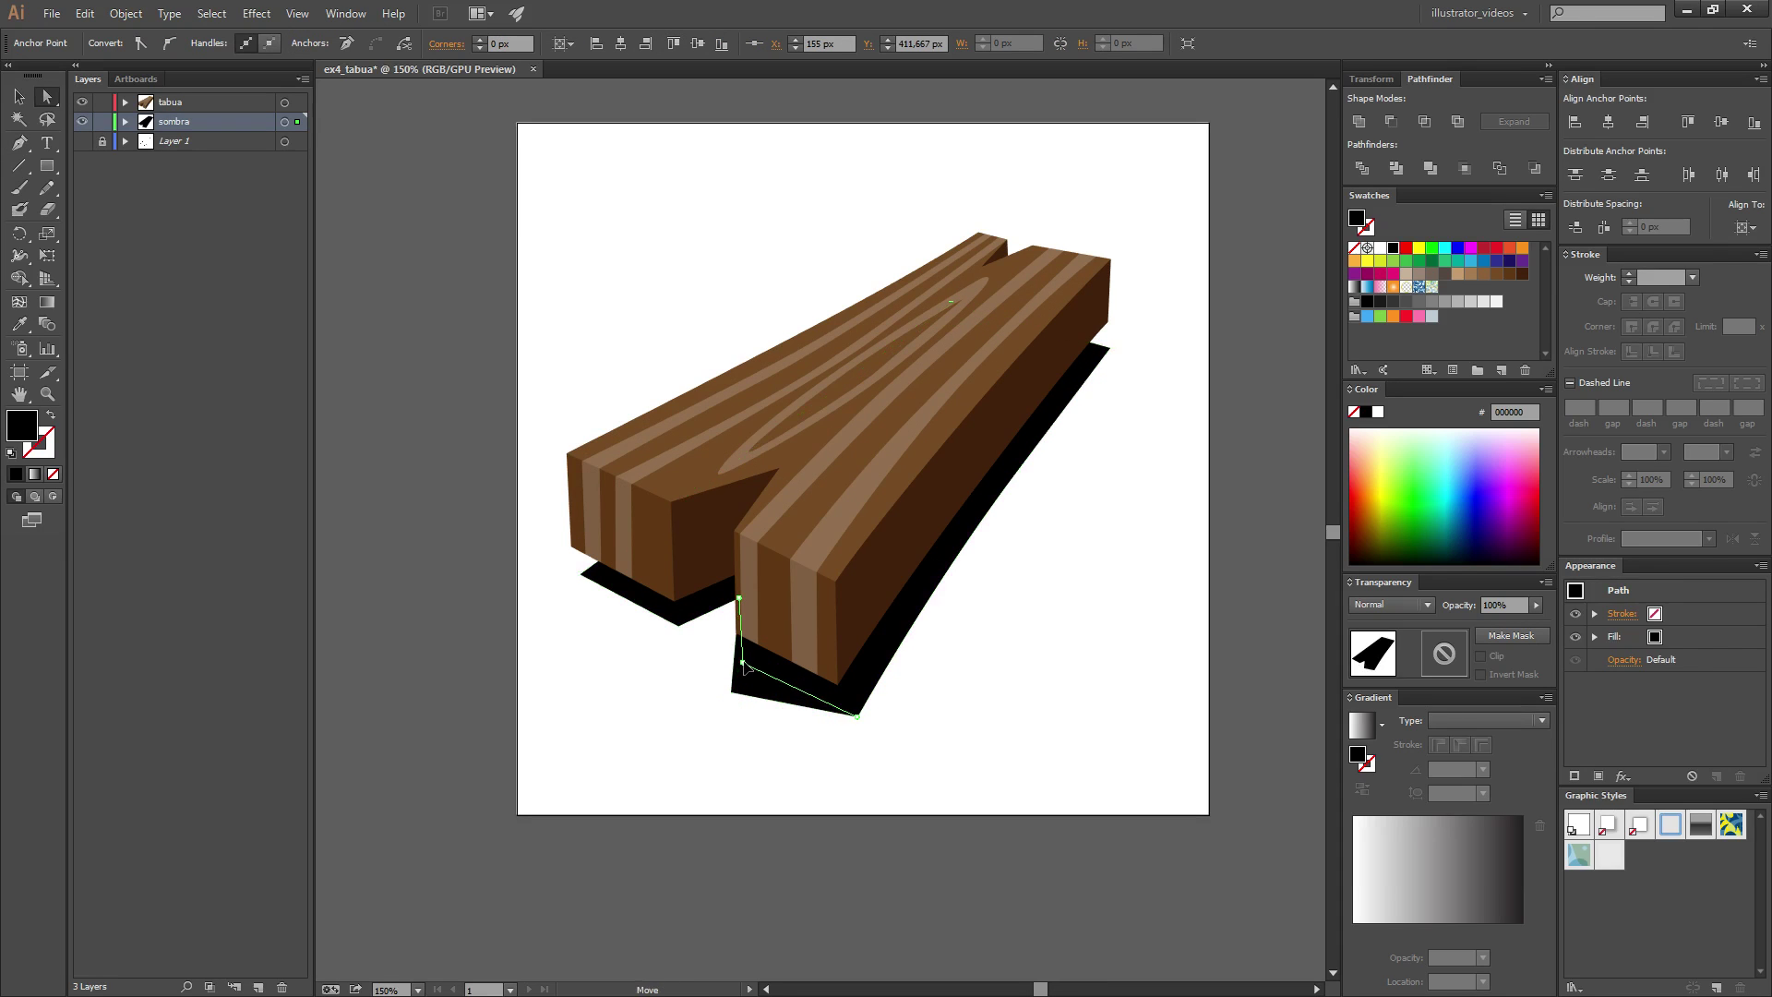
{"action": "left_click", "coordinate": [1260, 335]}
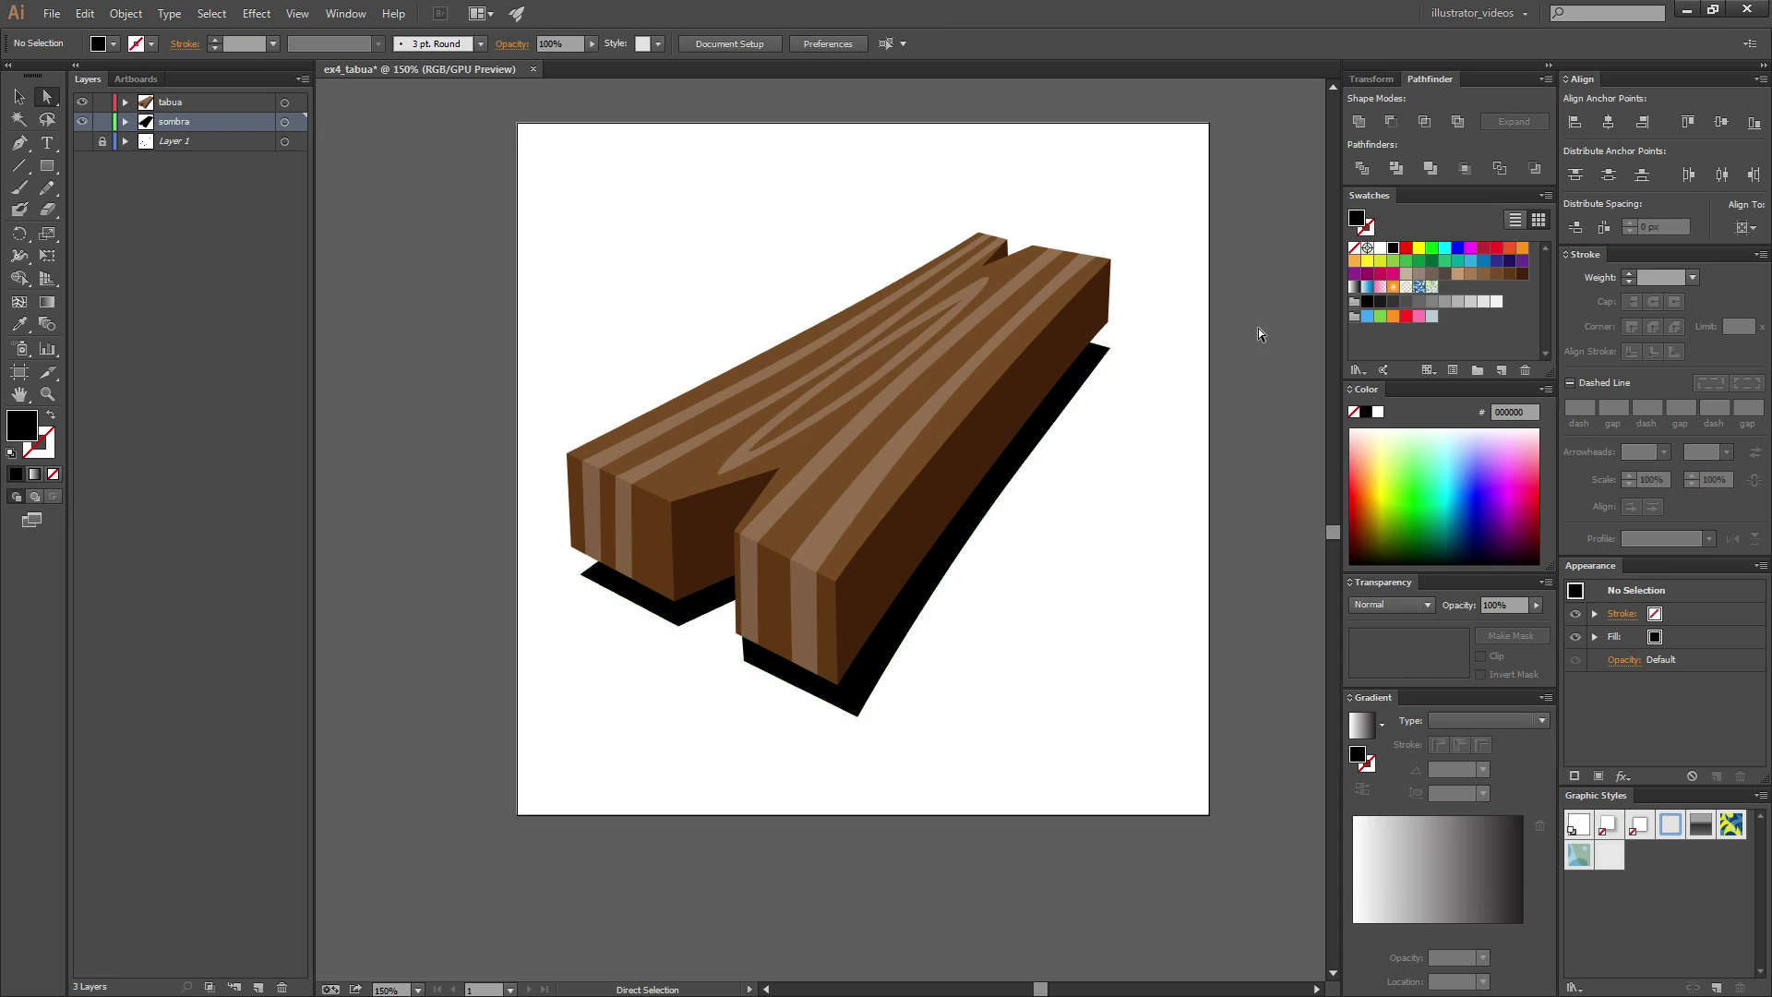
- Align the shadow's upper-right corner and notch point with the plank's corners
{"action": "left_click", "coordinate": [1103, 363]}
{"action": "left_click_drag", "start_coordinate": [1092, 354], "coordinate": [1121, 342]}
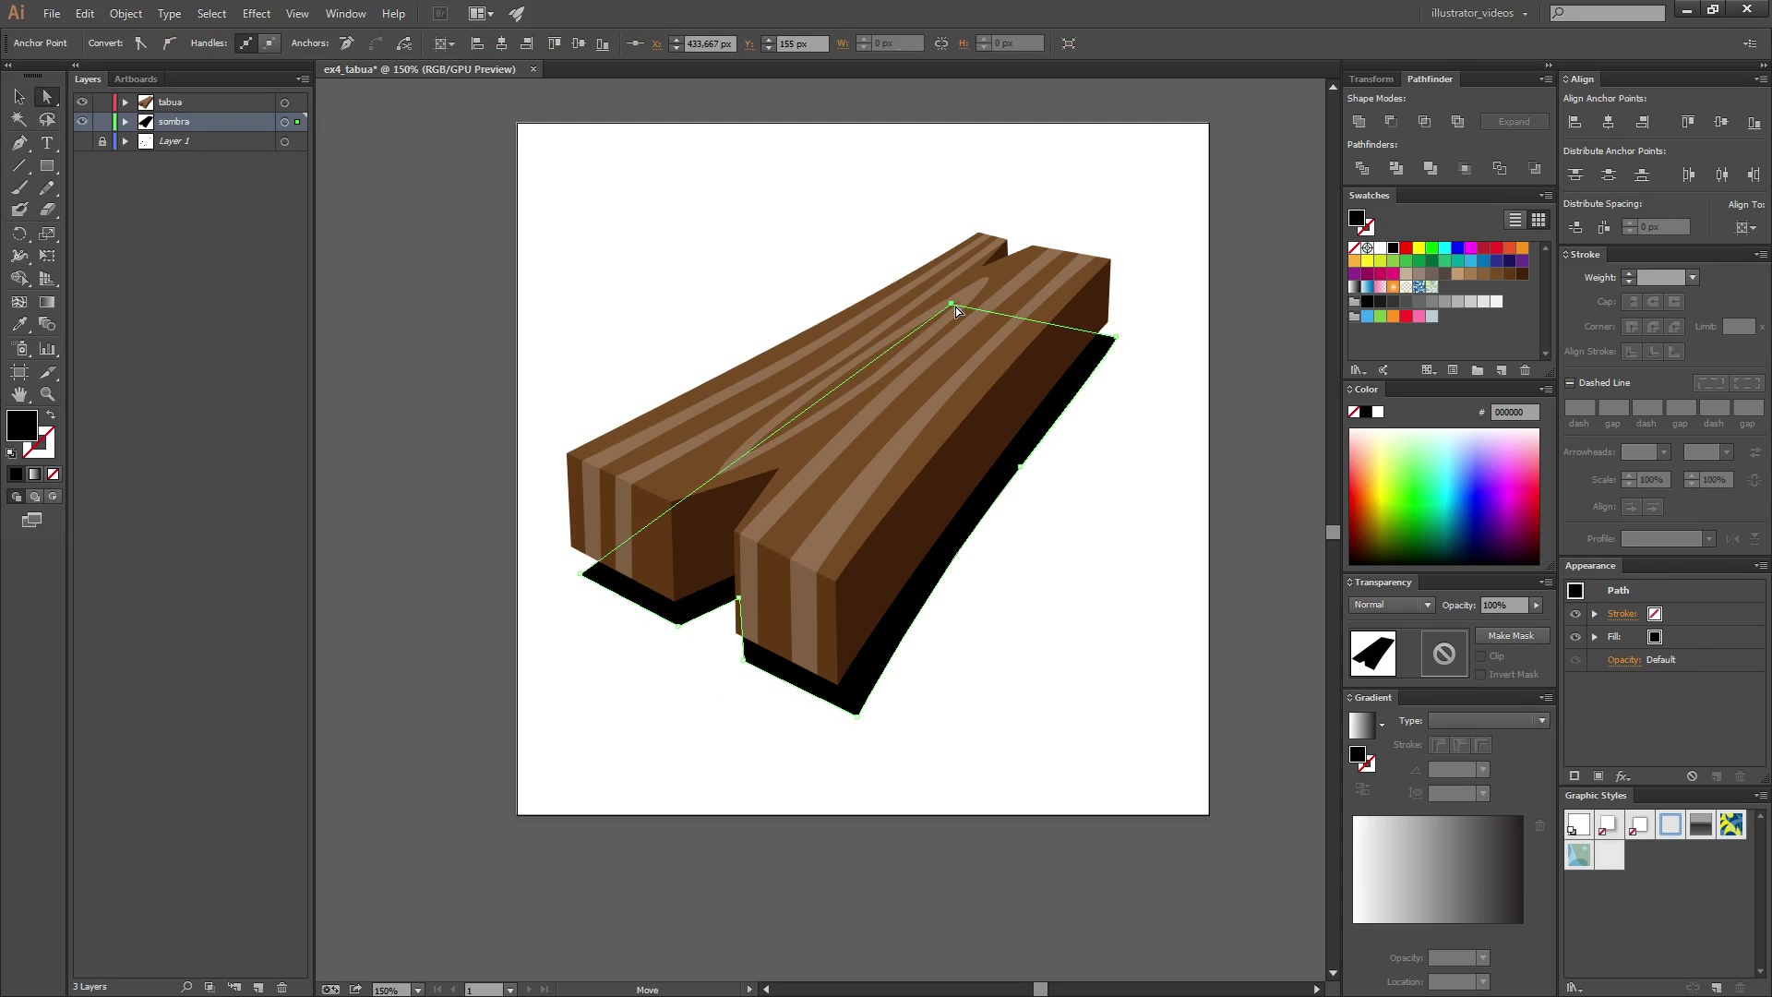
{"action": "left_click_drag", "start_coordinate": [953, 305], "coordinate": [966, 284]}
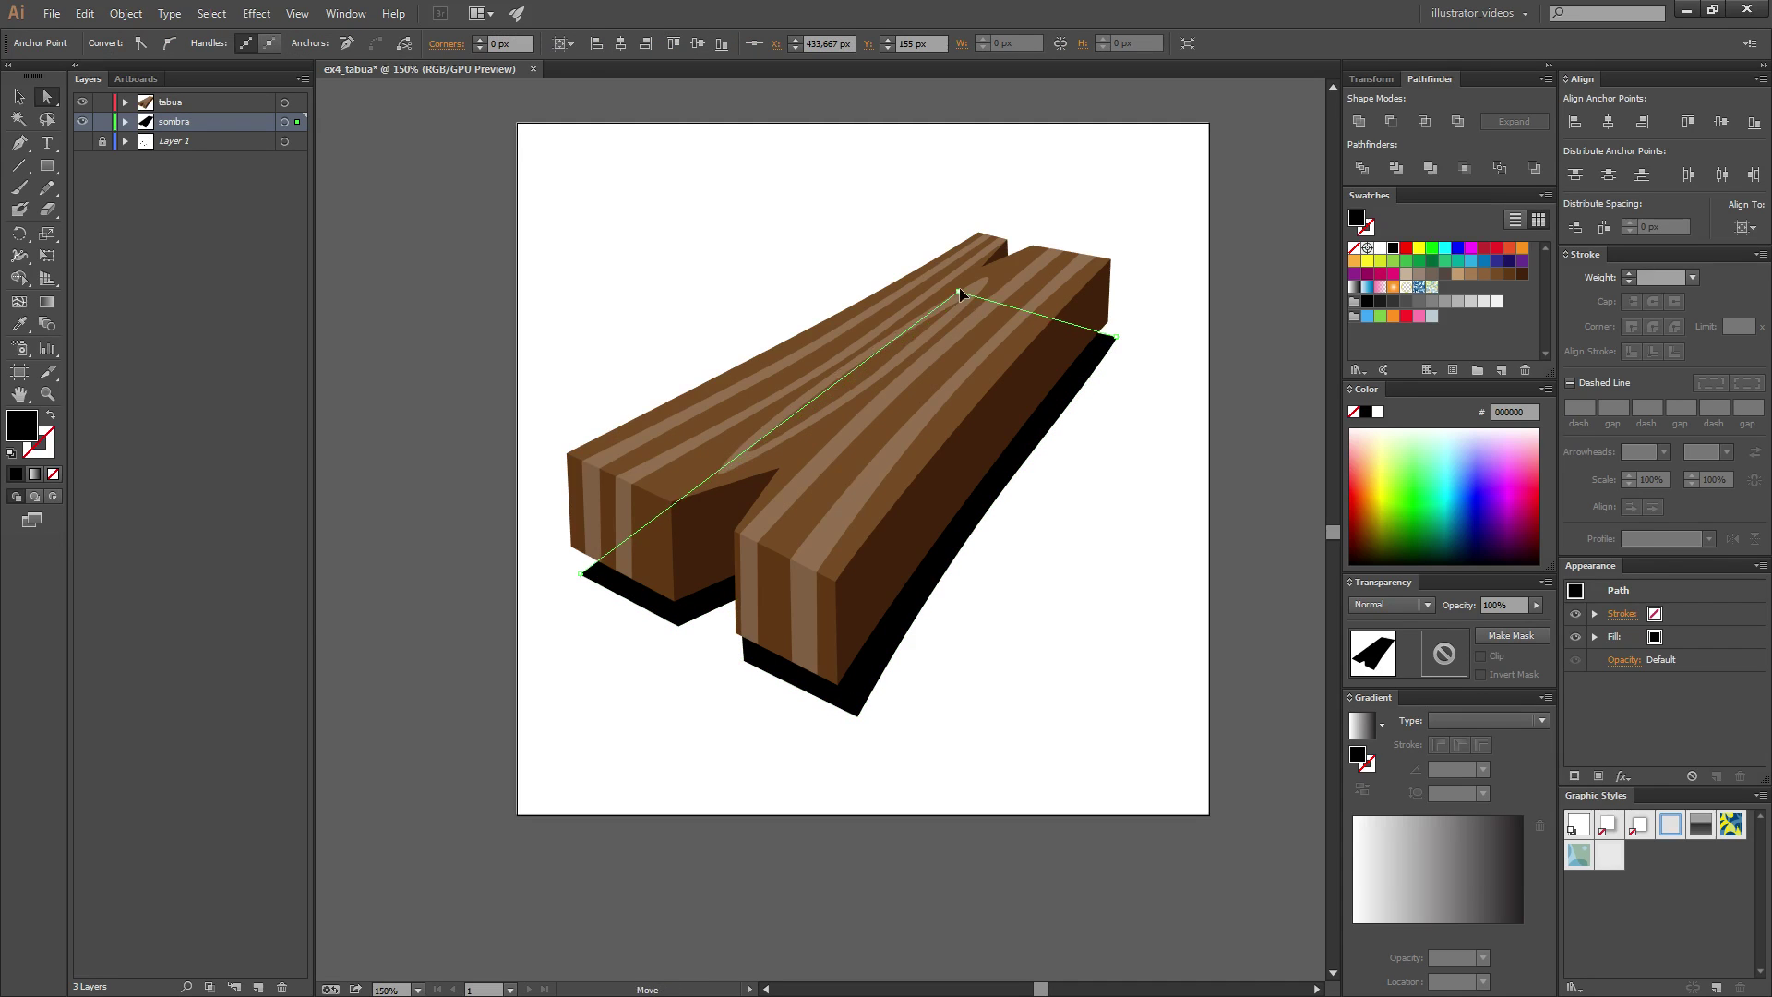
{"action": "left_click", "coordinate": [1080, 514]}
{"action": "left_click", "coordinate": [679, 608]}
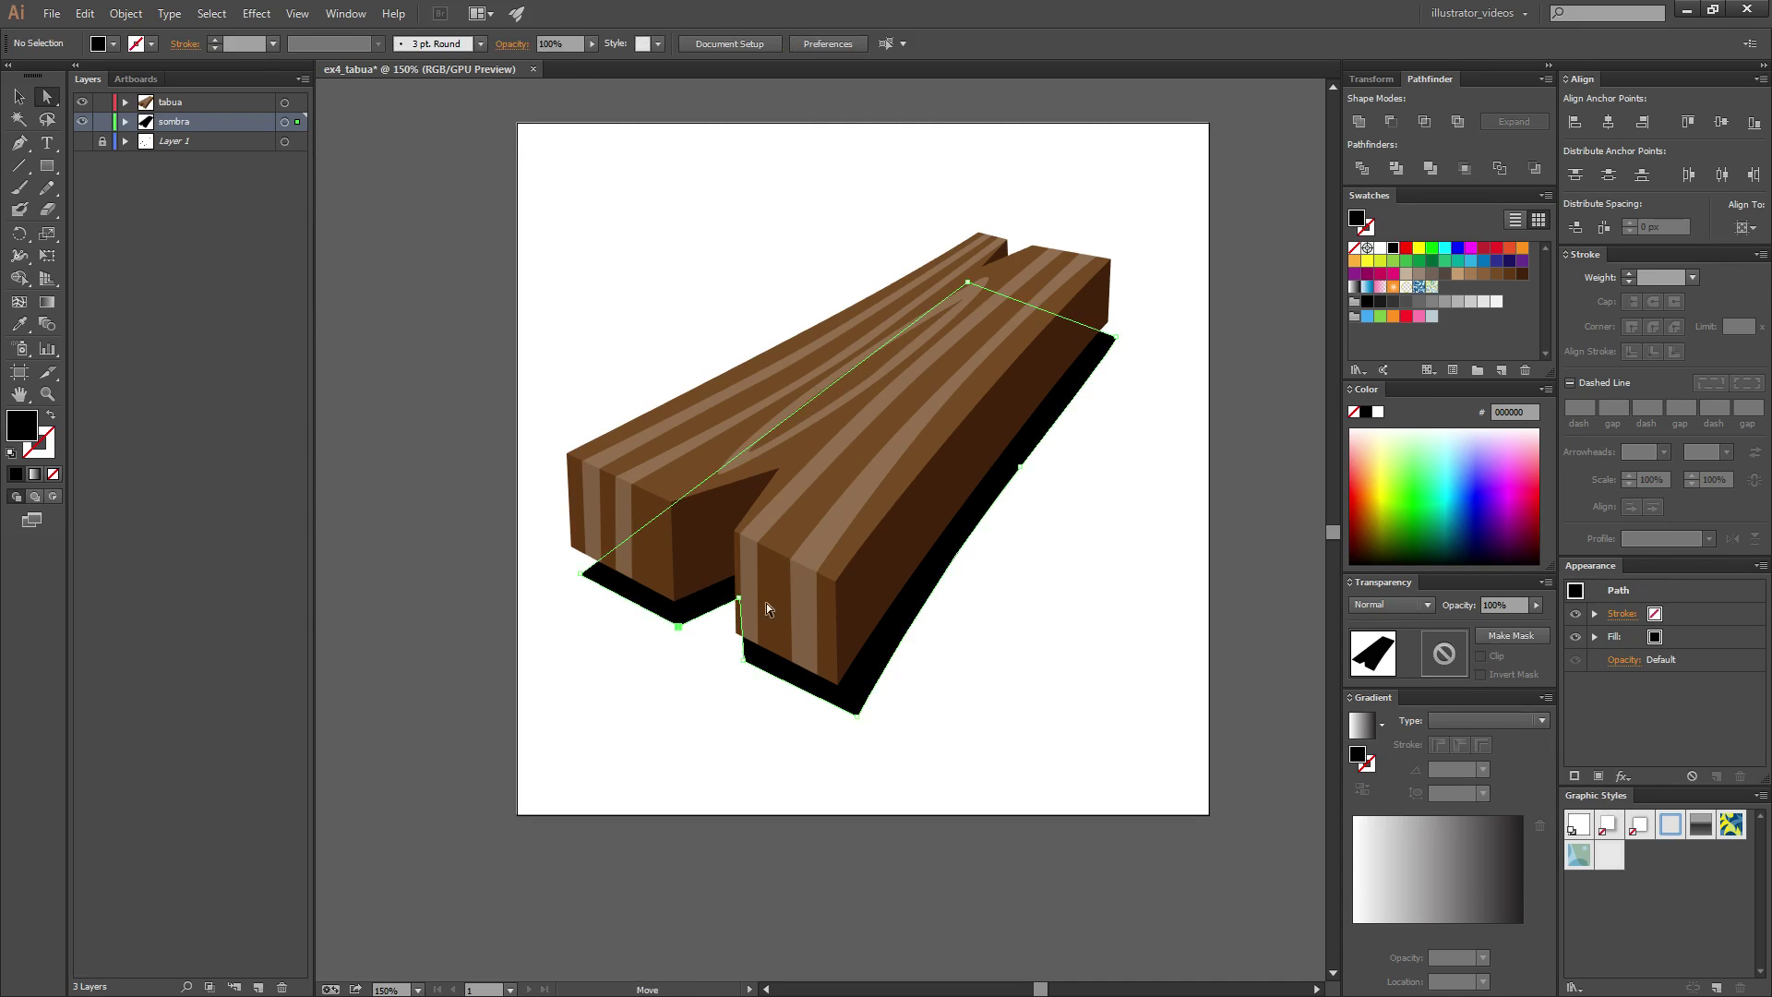
{"action": "left_click", "coordinate": [257, 14]}
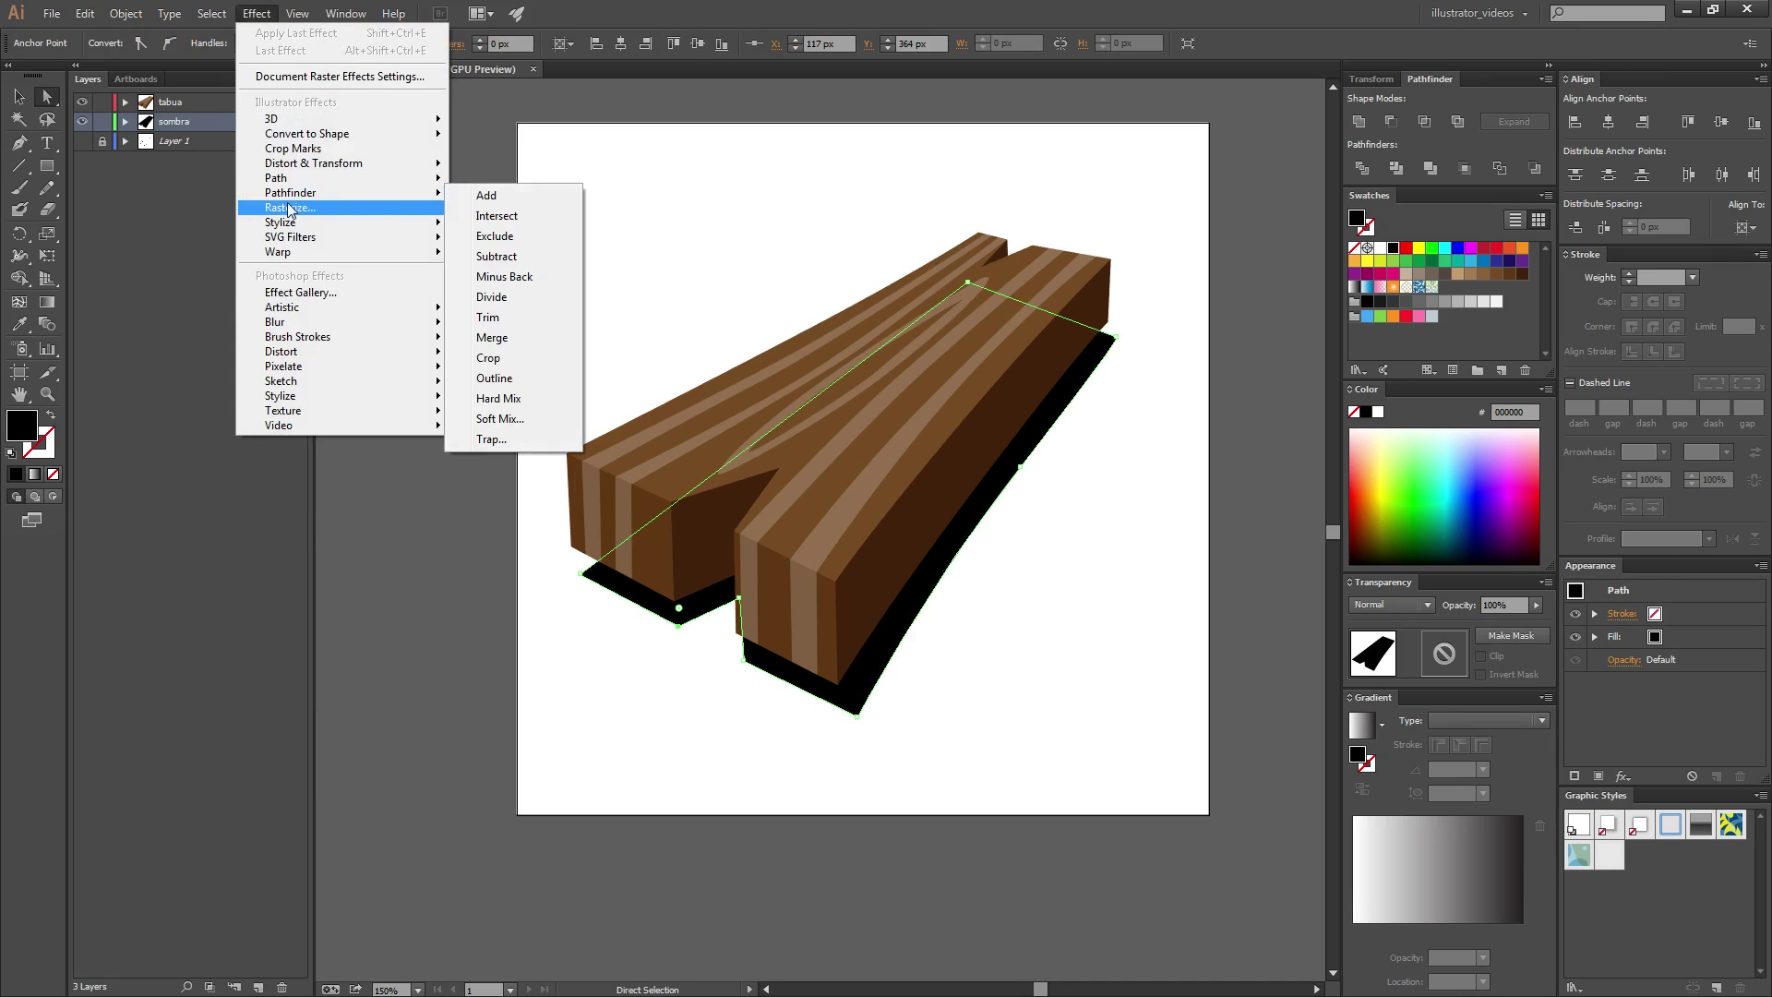
{"action": "mouse_move", "coordinate": [297, 222]}
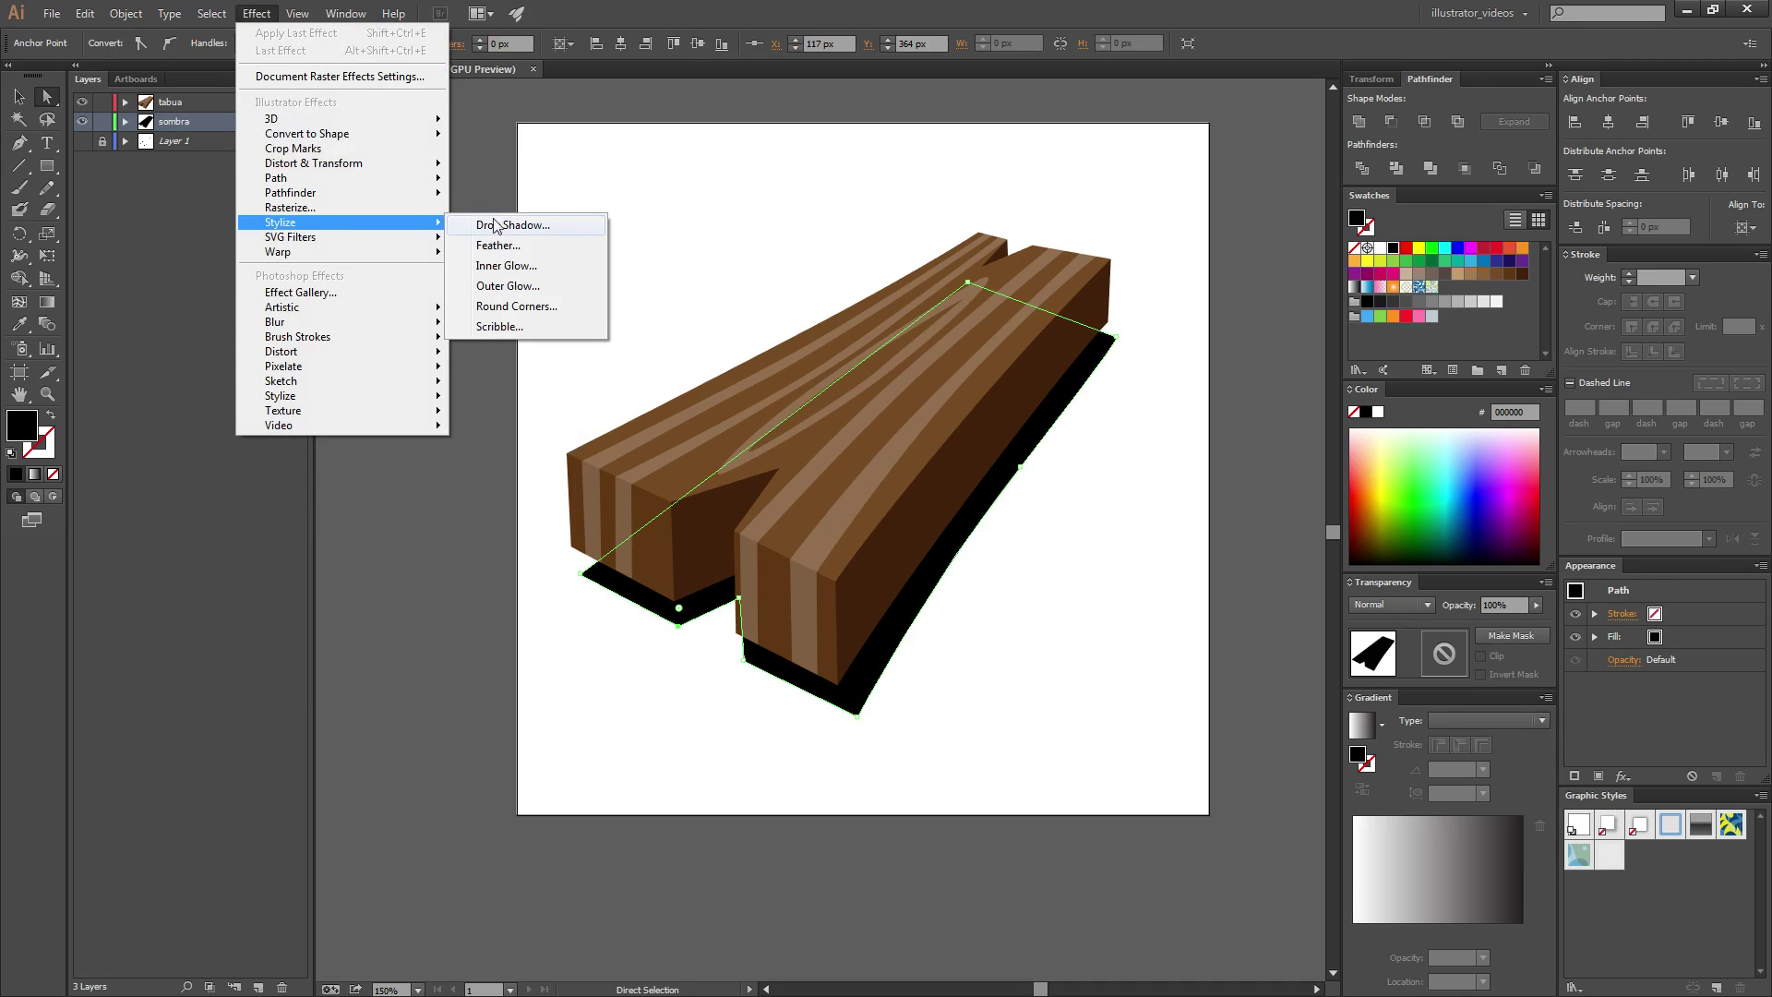
- Apply a Feather effect with a 16 px radius to the shadow
{"action": "left_click", "coordinate": [496, 250]}
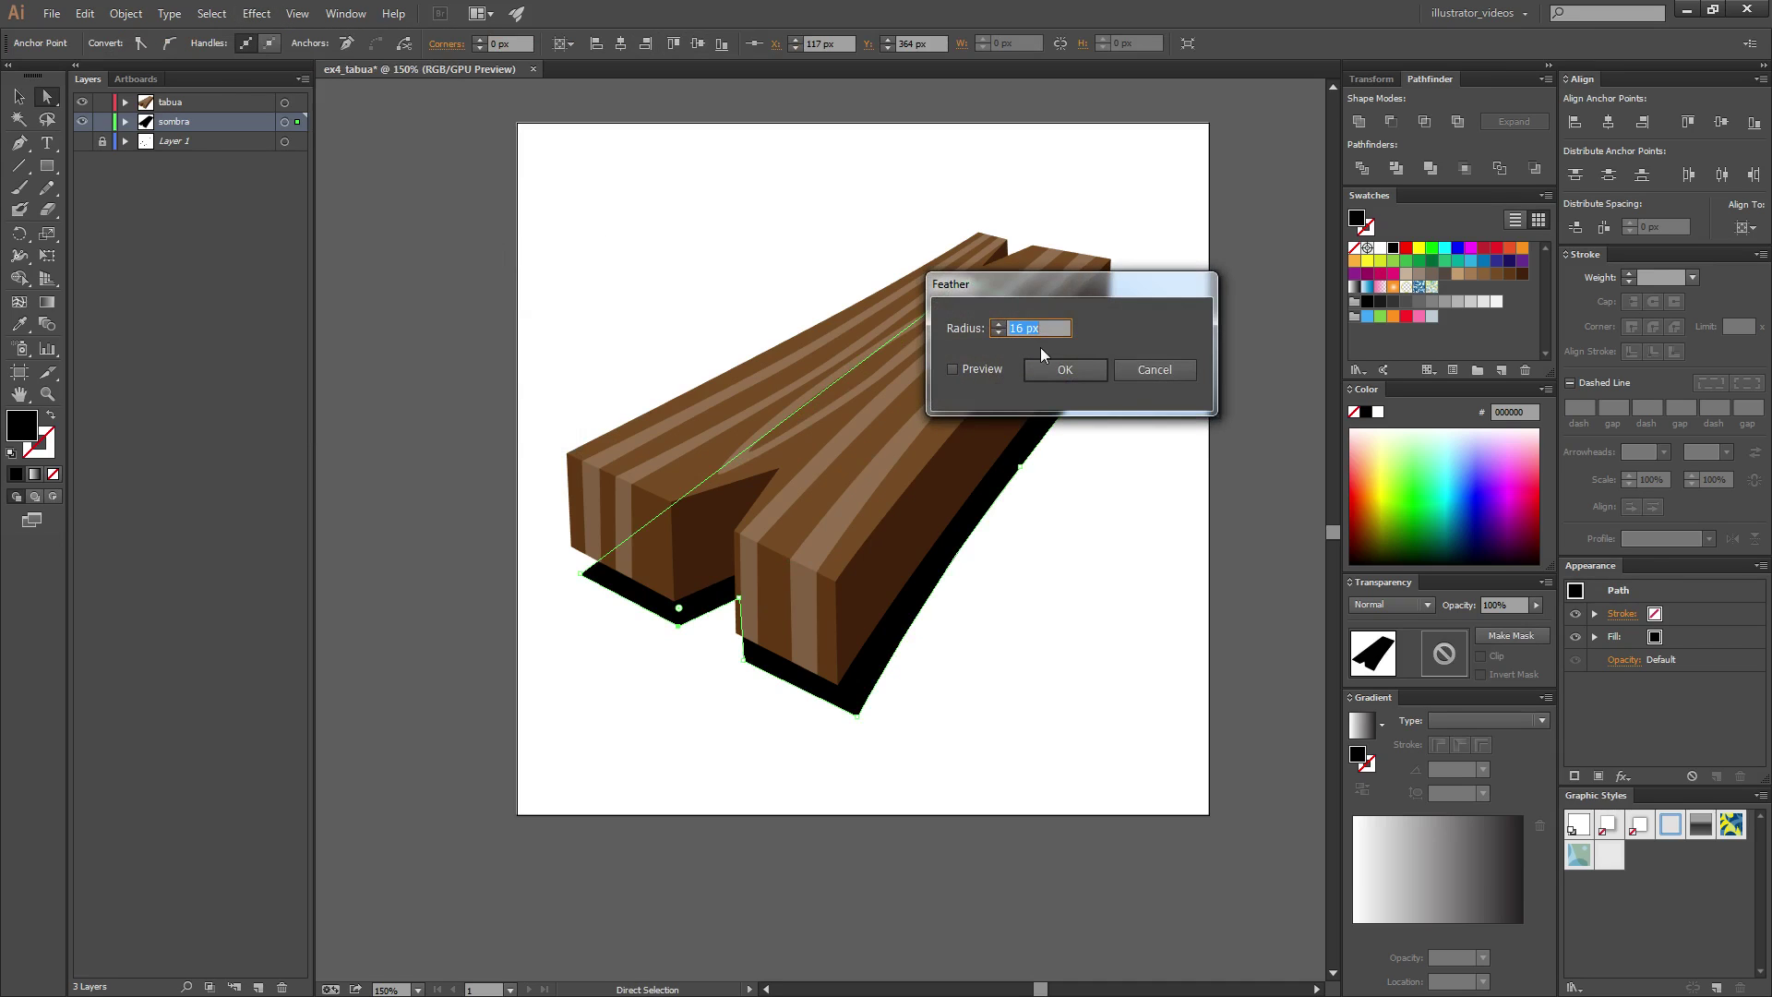
{"action": "left_click", "coordinate": [954, 370]}
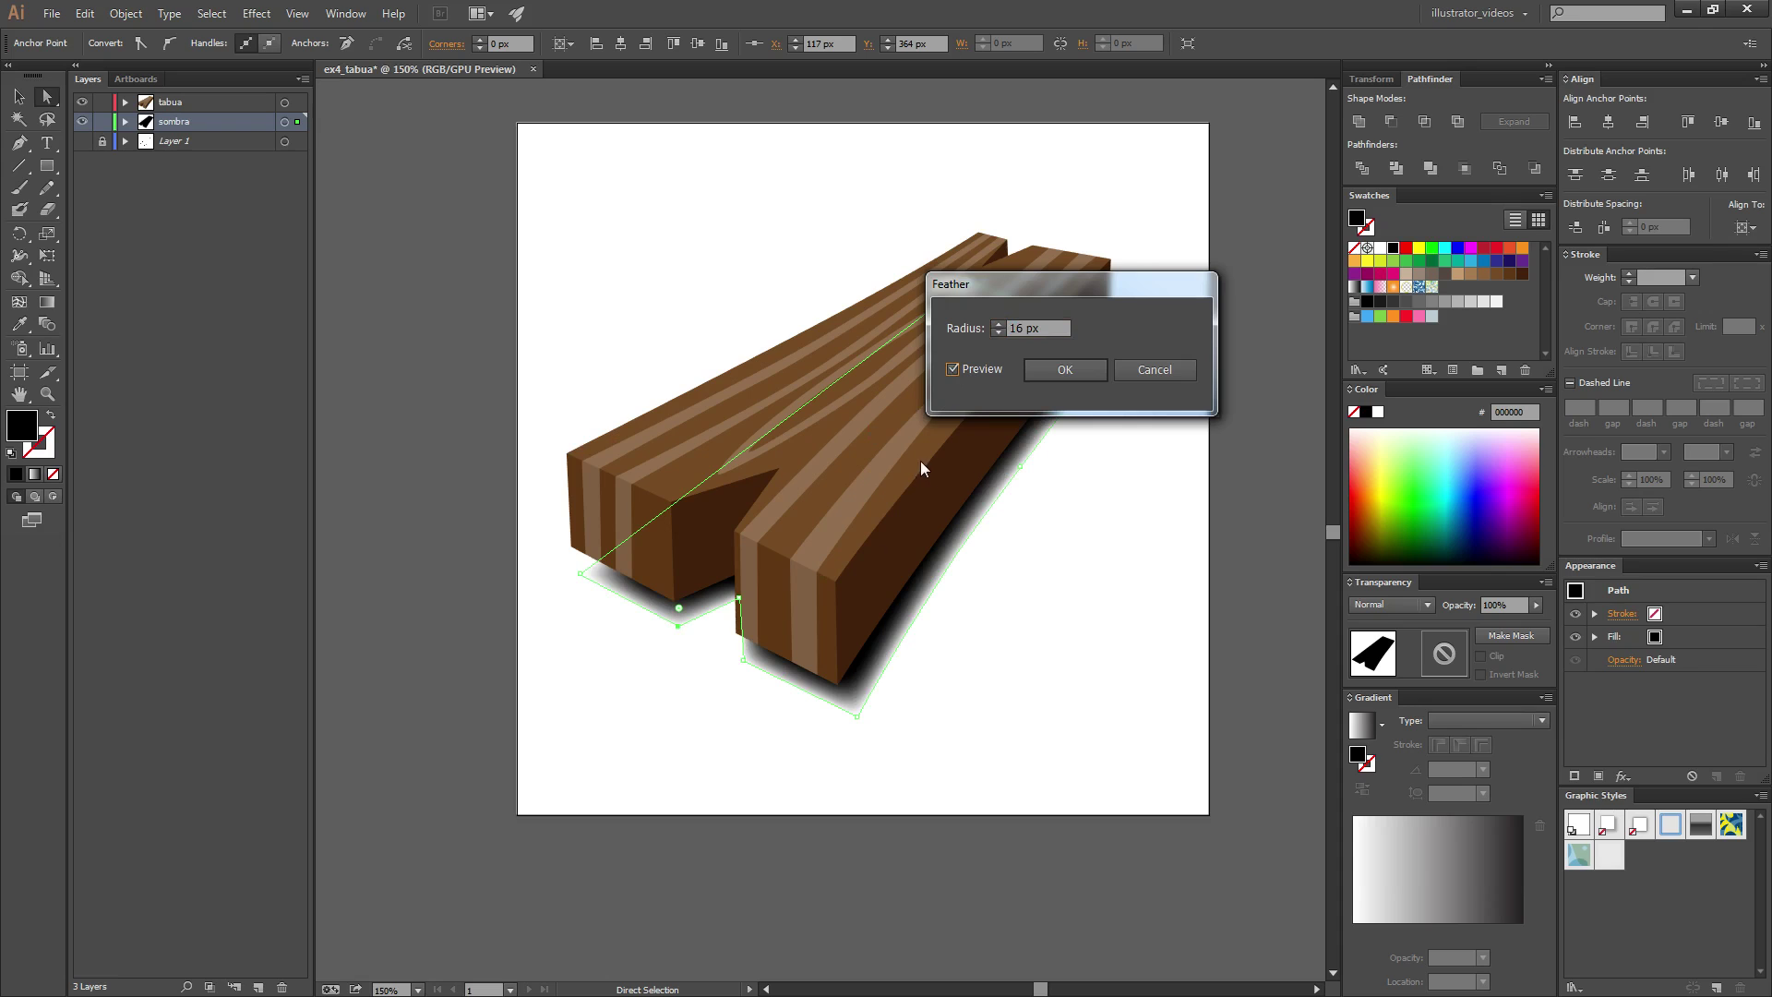
{"action": "mouse_move", "coordinate": [1102, 285]}
{"action": "left_mouse_down"}
{"action": "mouse_move", "coordinate": [1267, 576]}
{"action": "mouse_move", "coordinate": [1246, 535]}
{"action": "left_mouse_up"}
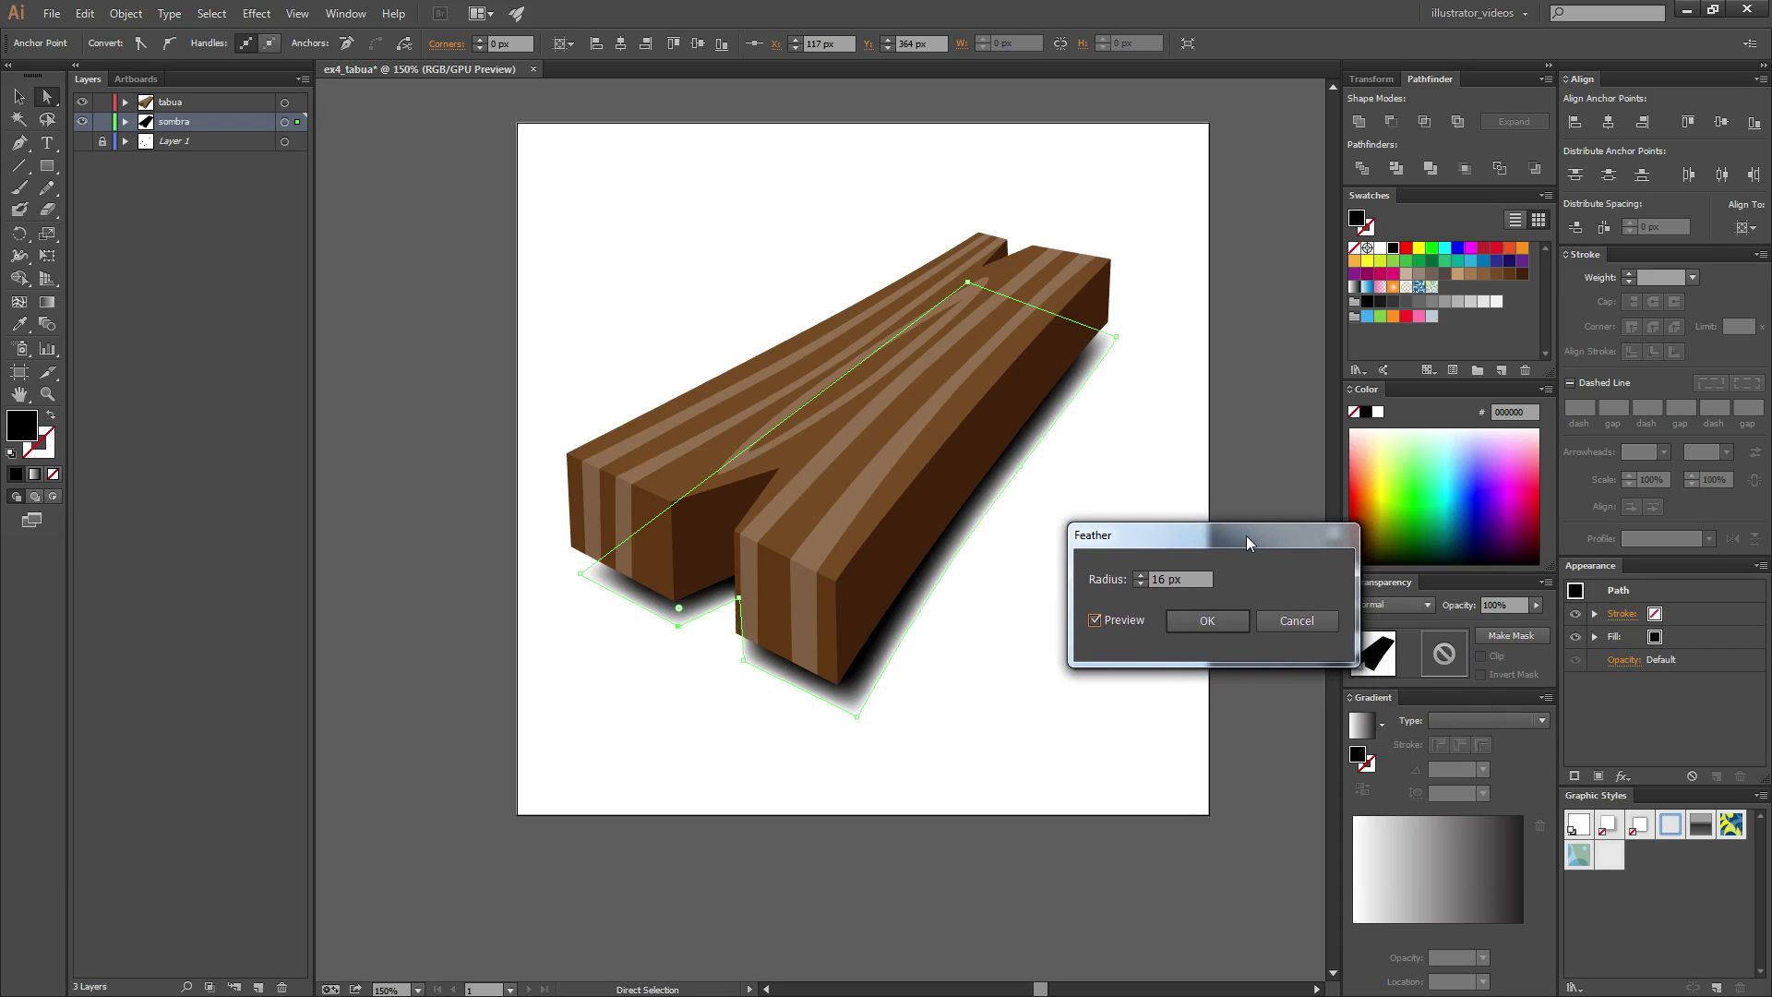
{"action": "left_click", "coordinate": [1232, 621]}
- Lower the shadow's opacity to 80% and deselect it
{"action": "left_click", "coordinate": [1492, 604]}
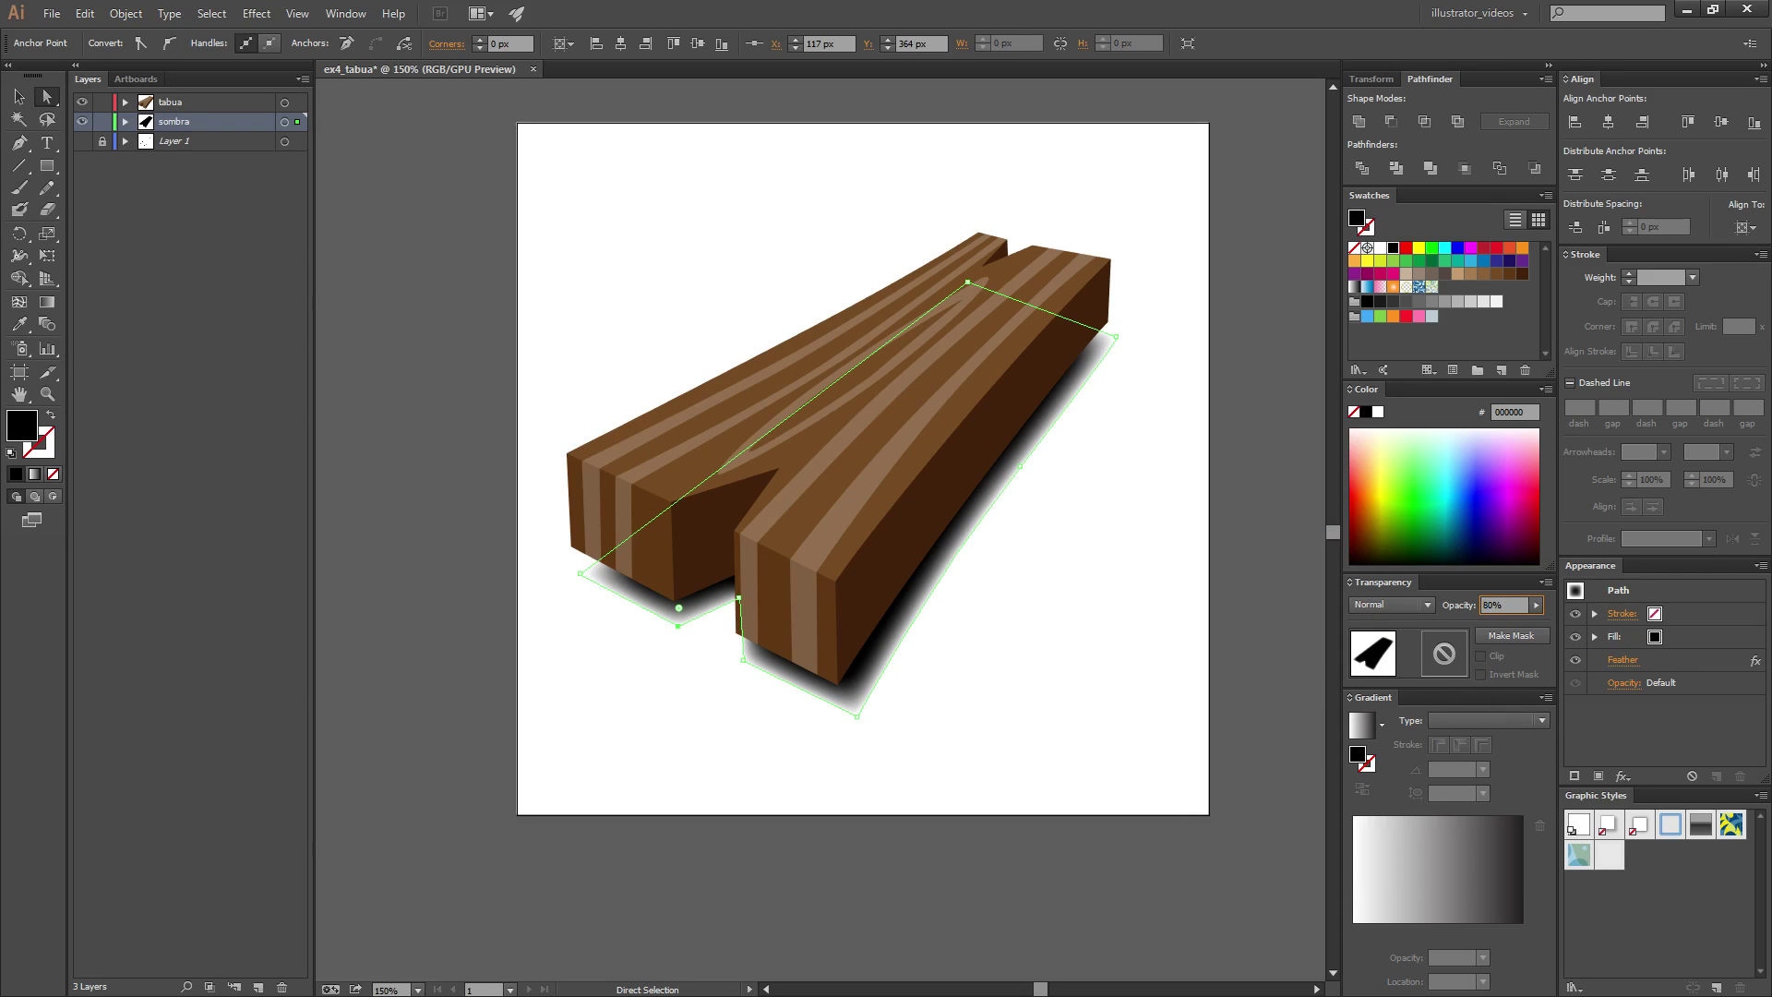
{"action": "key", "text": "Return"}
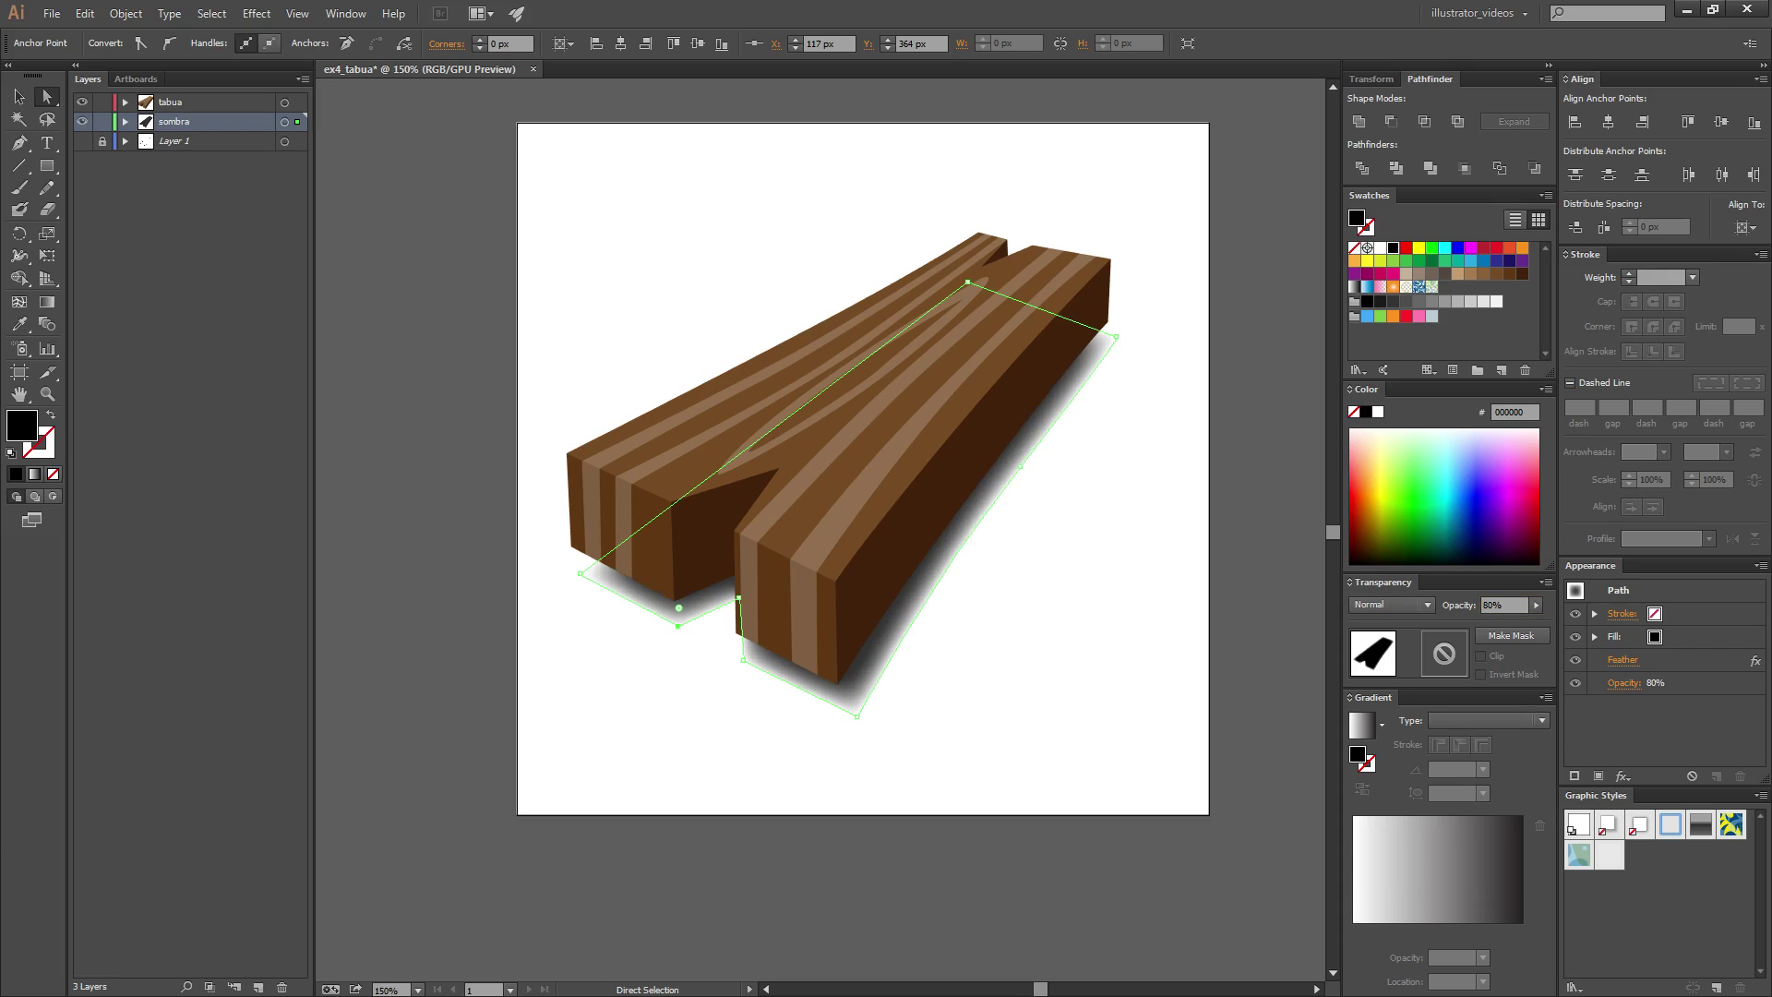
{"action": "key", "text": "ctrl+shift+a"}
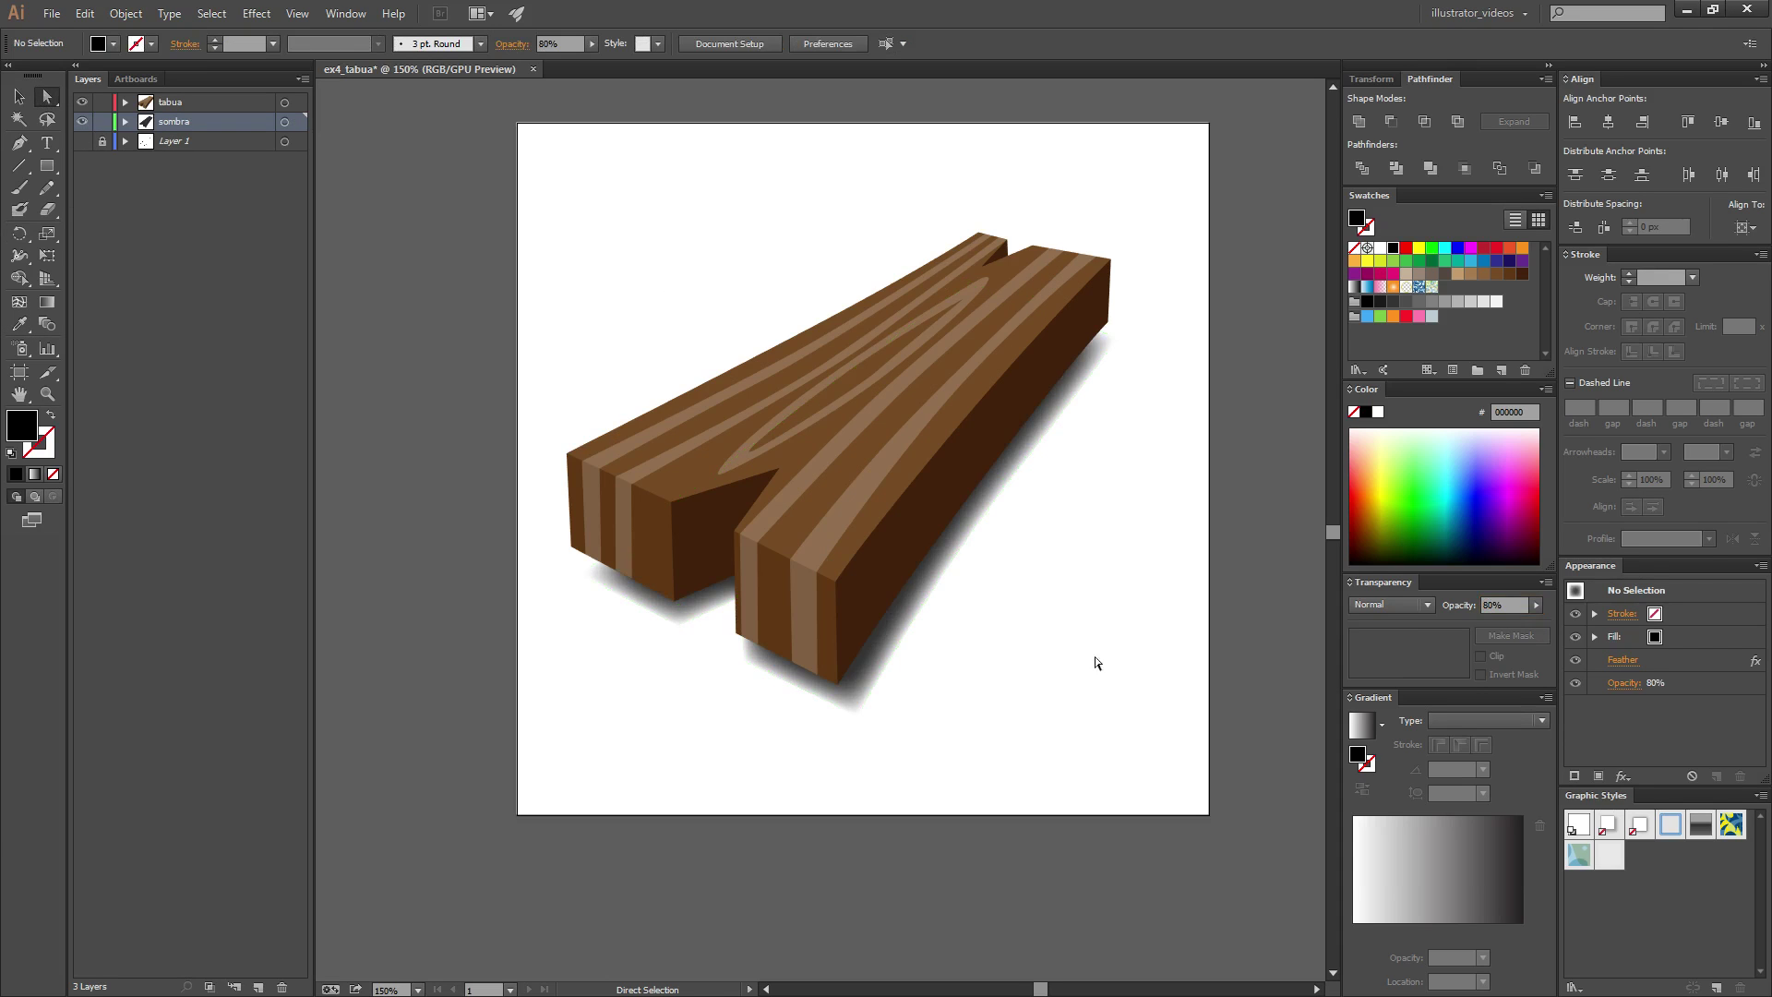
{"action": "scroll", "coordinate": [918, 612], "scroll_direction": "down", "scroll_amount": 2}
{"action": "scroll", "coordinate": [920, 615], "scroll_direction": "up", "scroll_amount": 1}
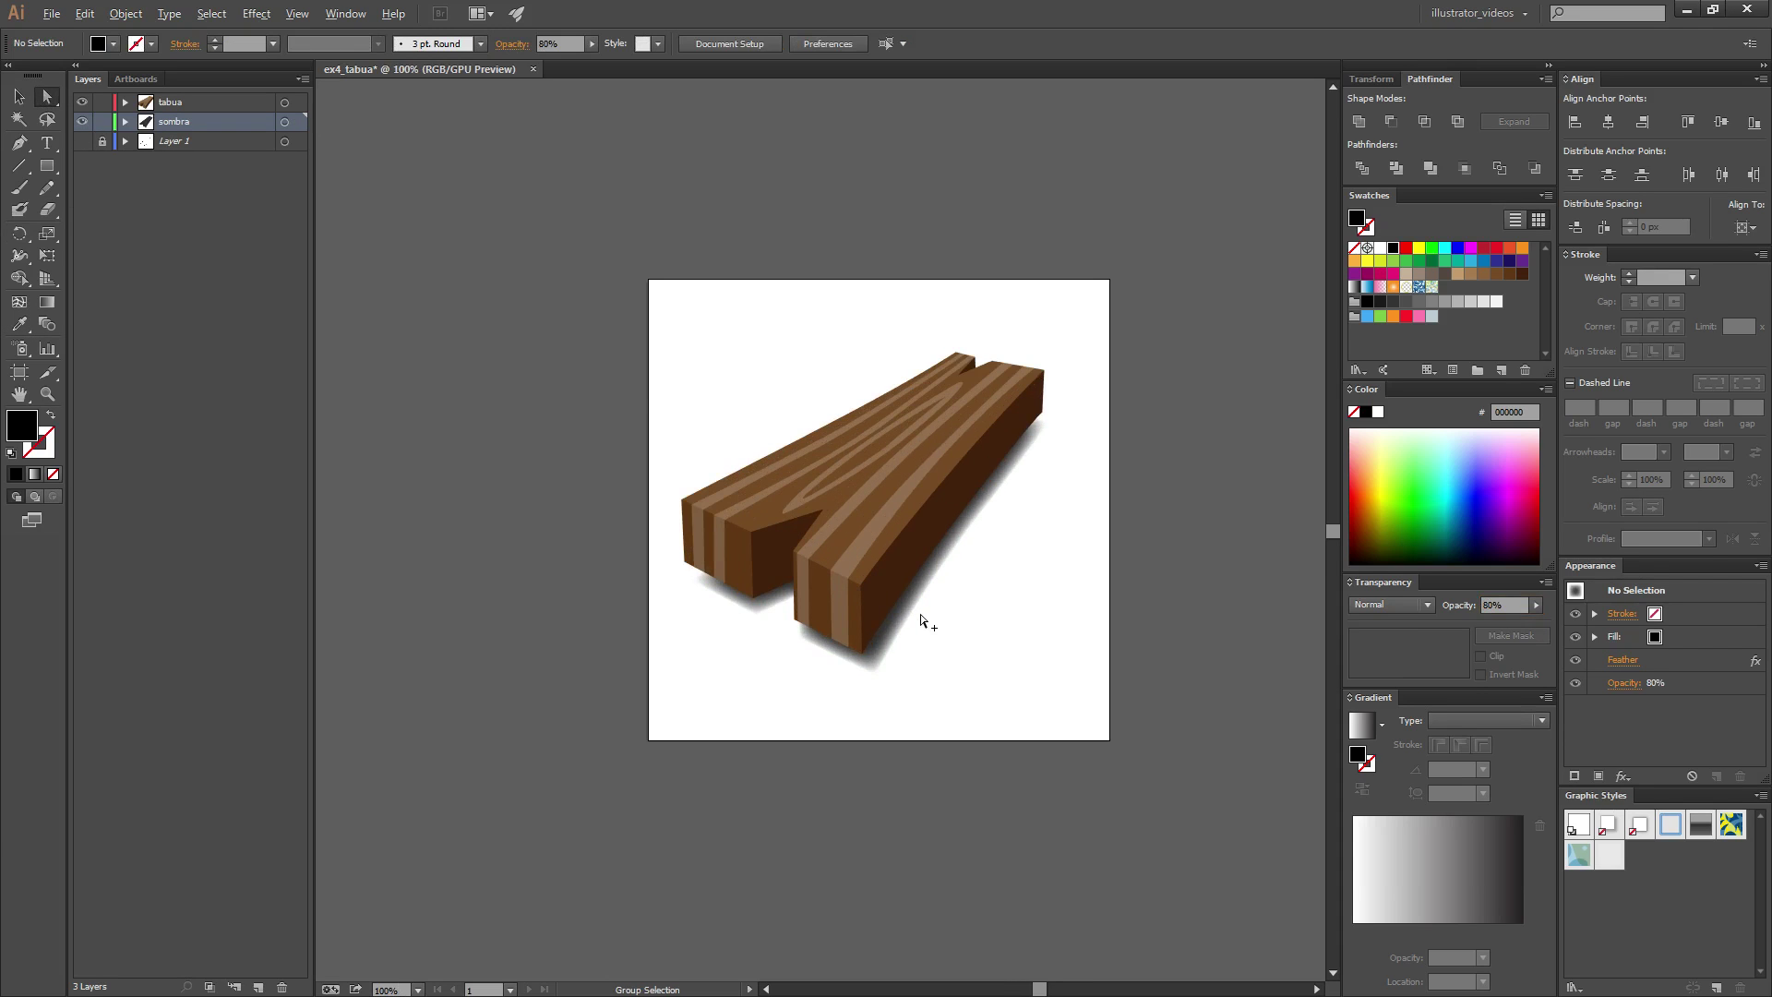
{"action": "scroll", "coordinate": [922, 618], "scroll_direction": "up", "scroll_amount": 1}
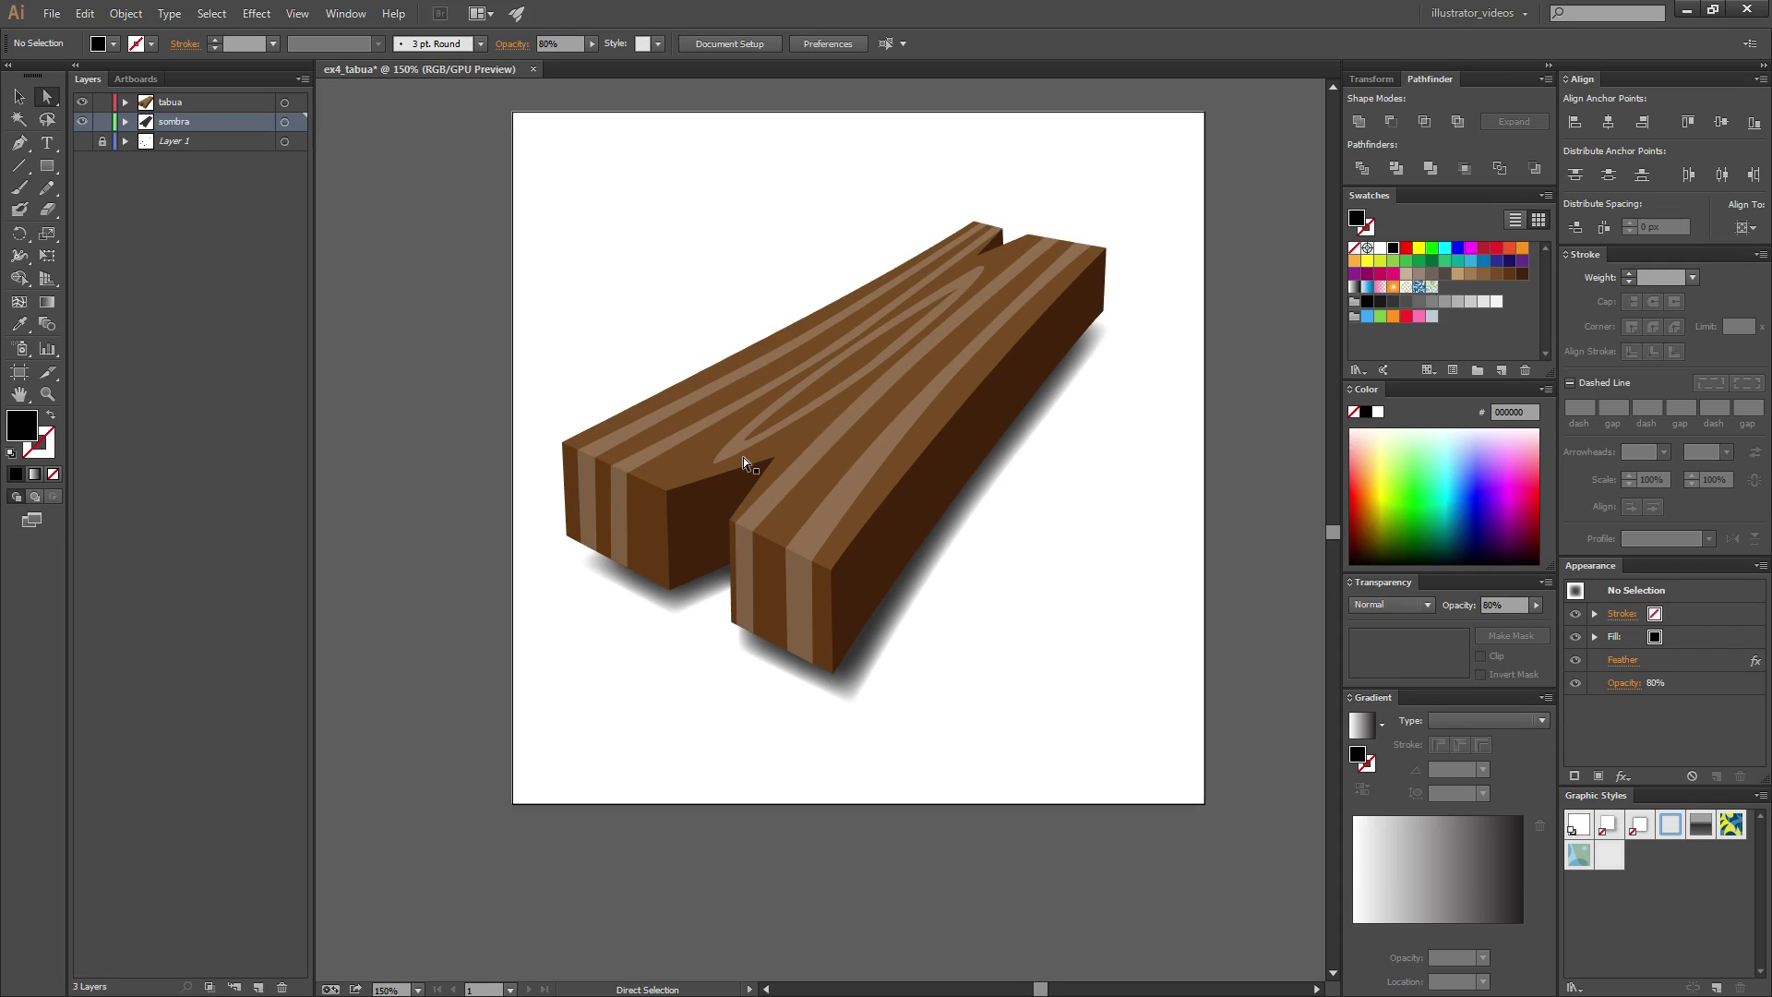
{"action": "scroll", "coordinate": [744, 458], "scroll_direction": "down", "scroll_amount": 2}
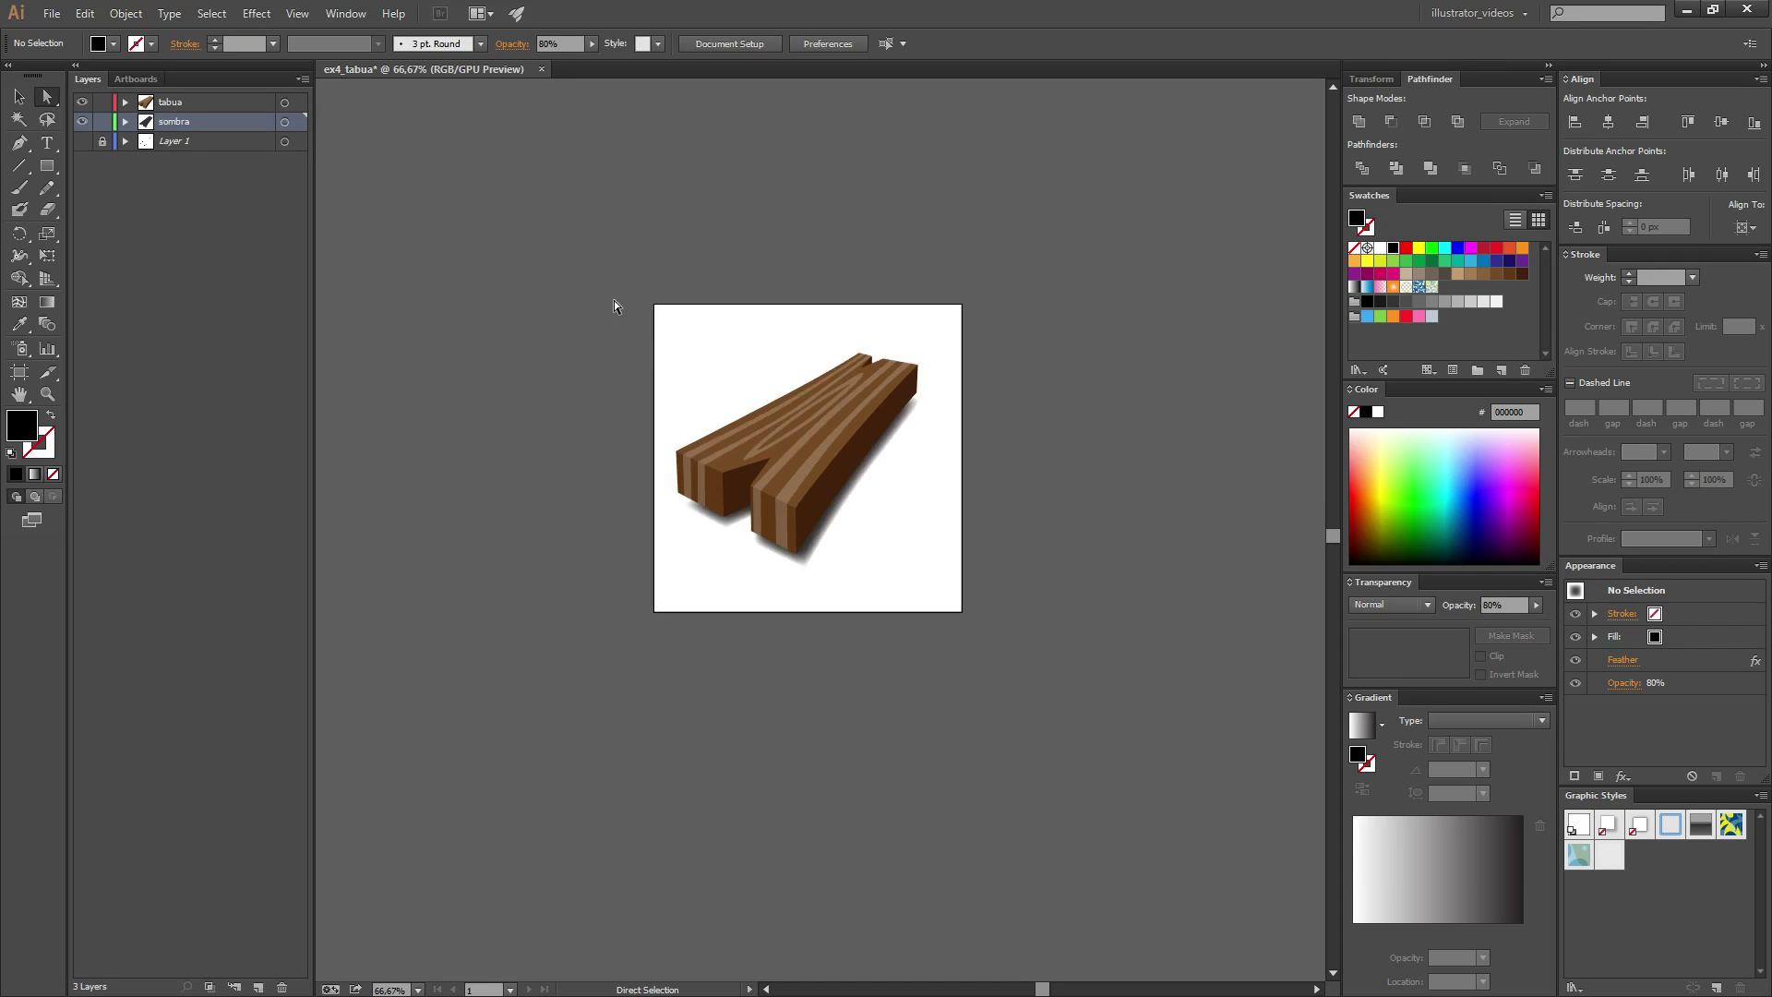
- Duplicate the plank and shadow, scale the copy to about 69 × 60 px, and group it
{"action": "left_click_drag", "start_coordinate": [613, 305], "coordinate": [988, 590]}
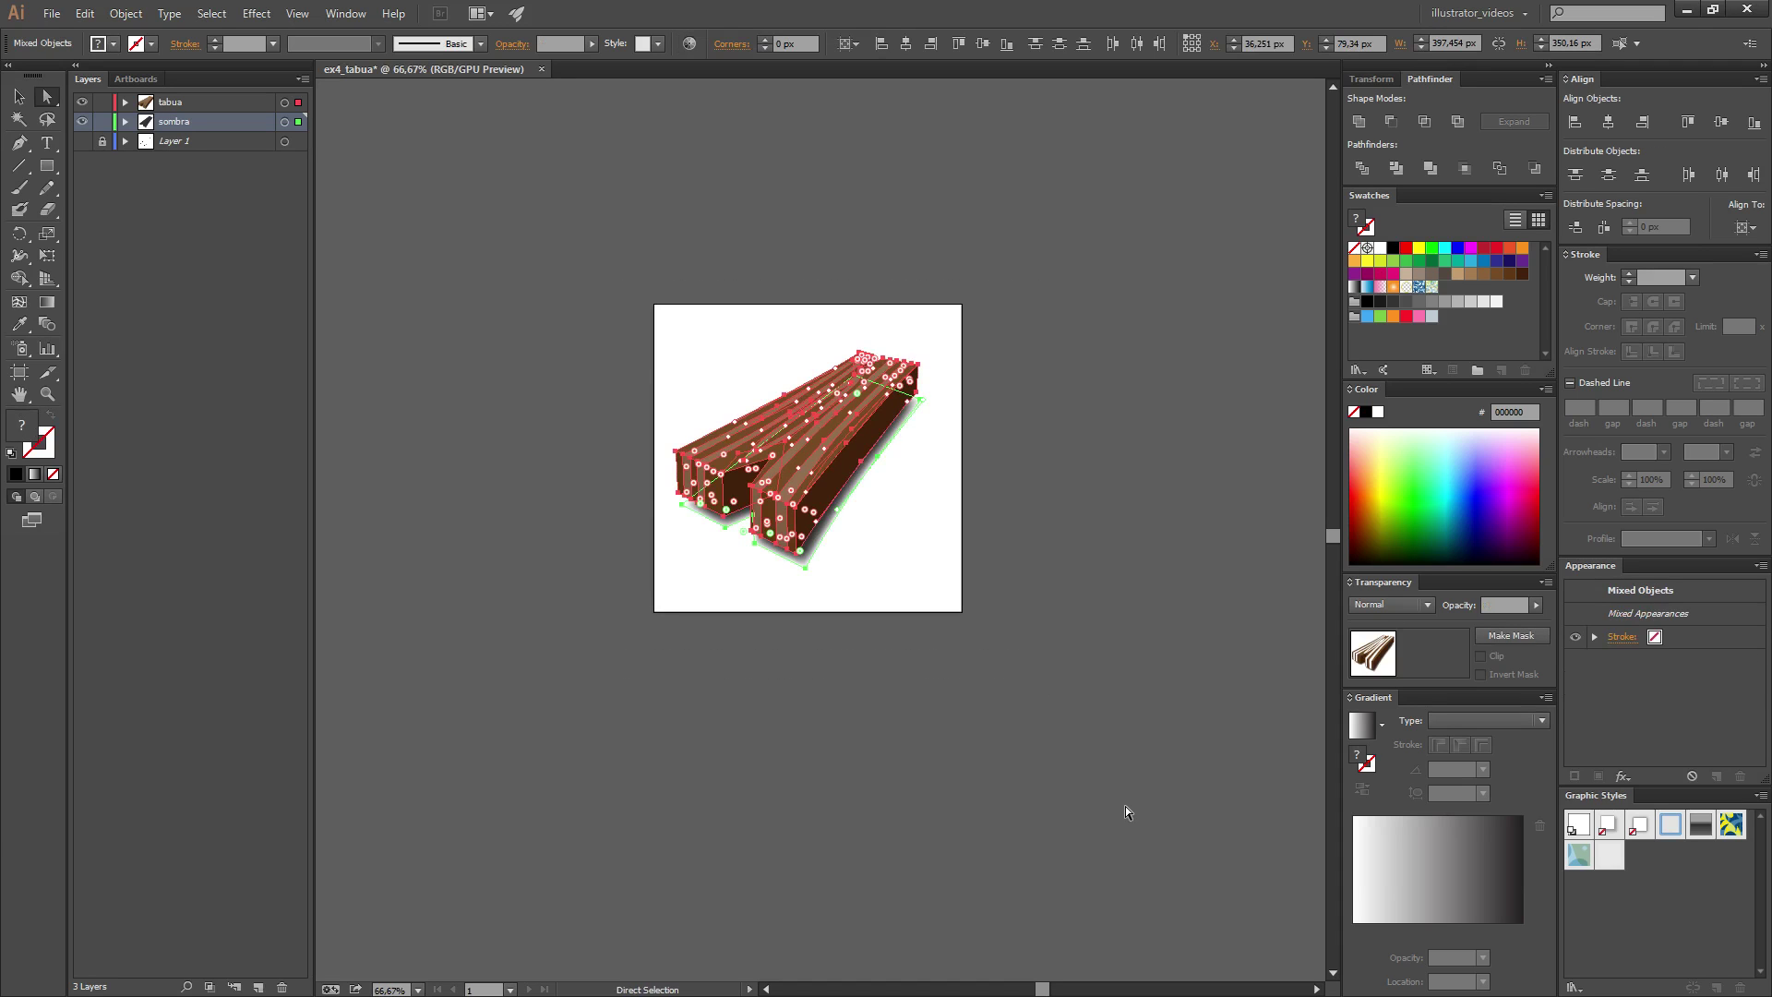
{"action": "key", "text": "v"}
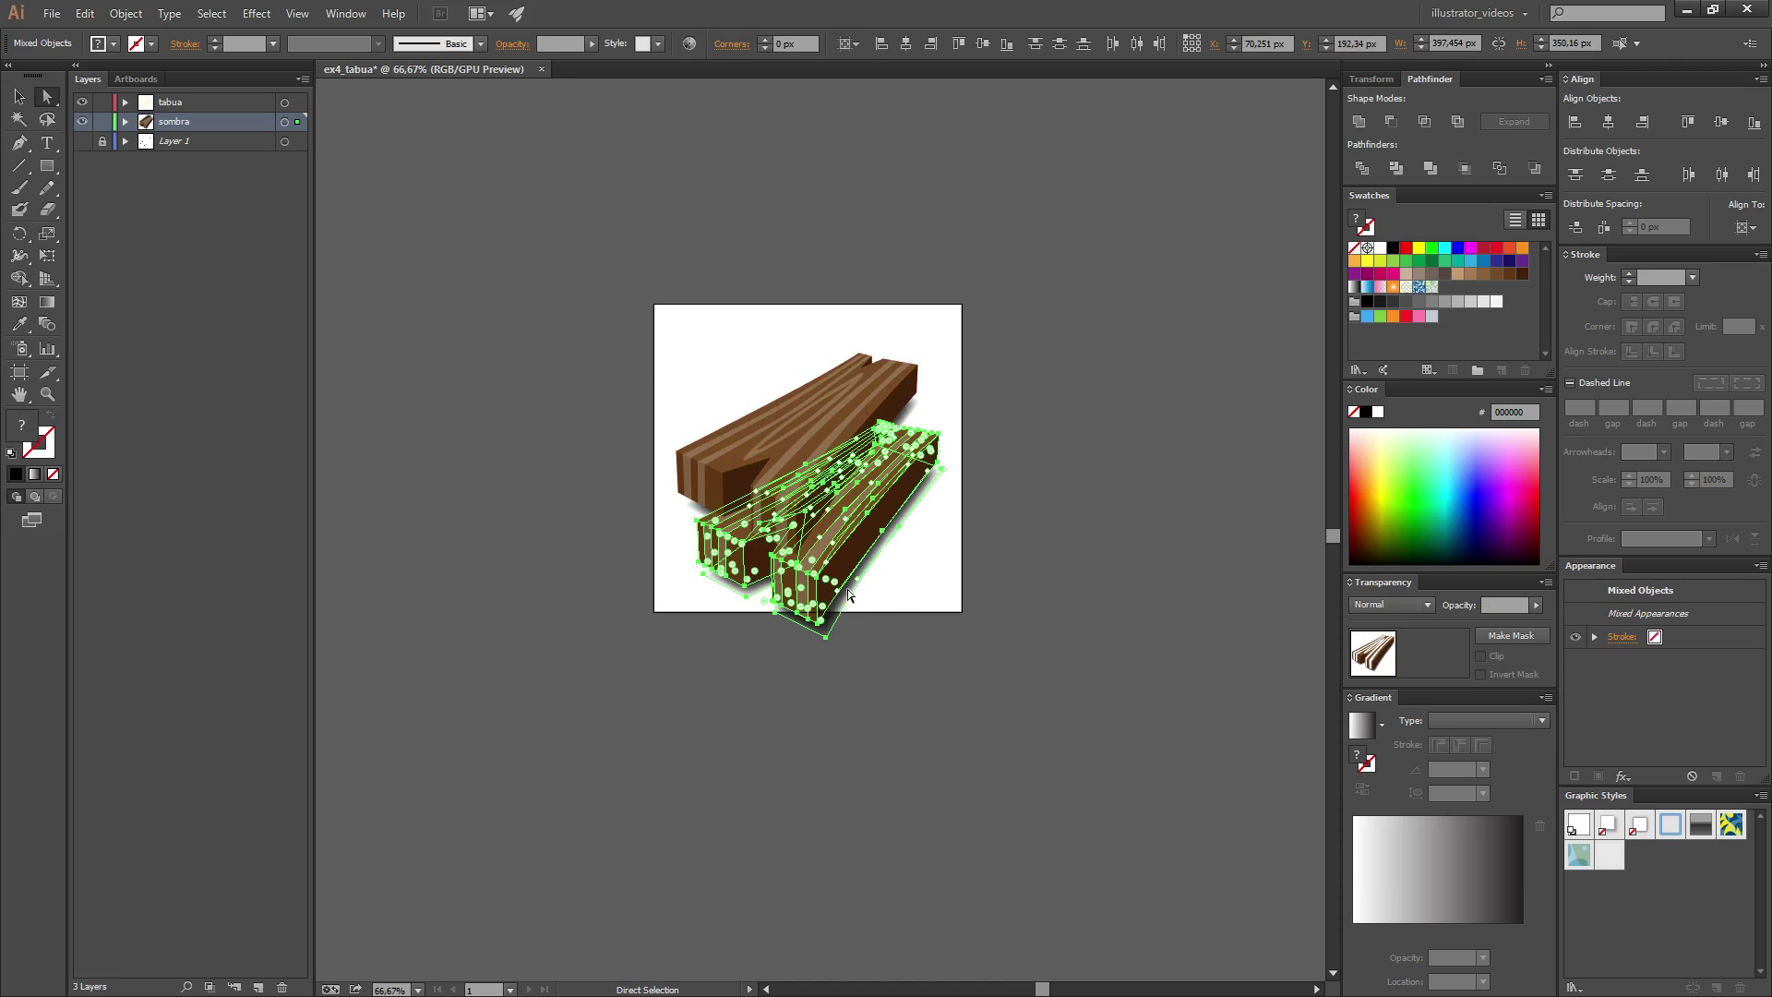
{"action": "key", "text": "v"}
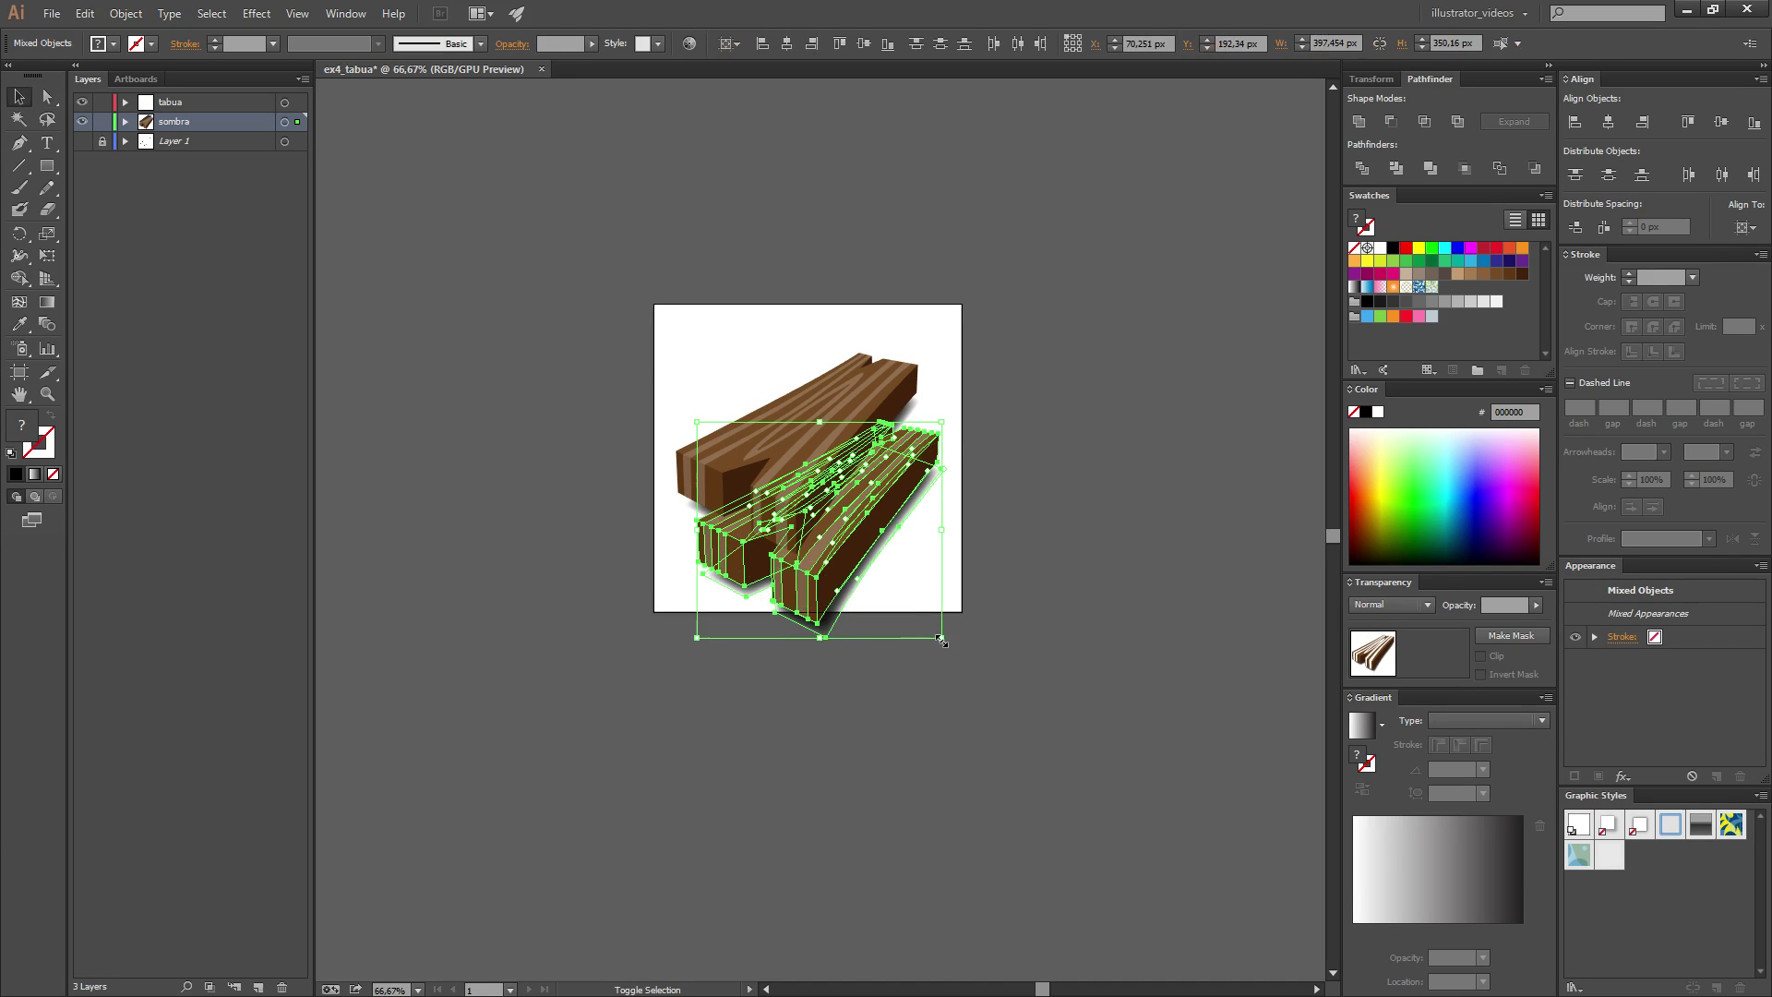
{"action": "left_click_drag", "start_coordinate": [943, 638], "coordinate": [738, 467]}
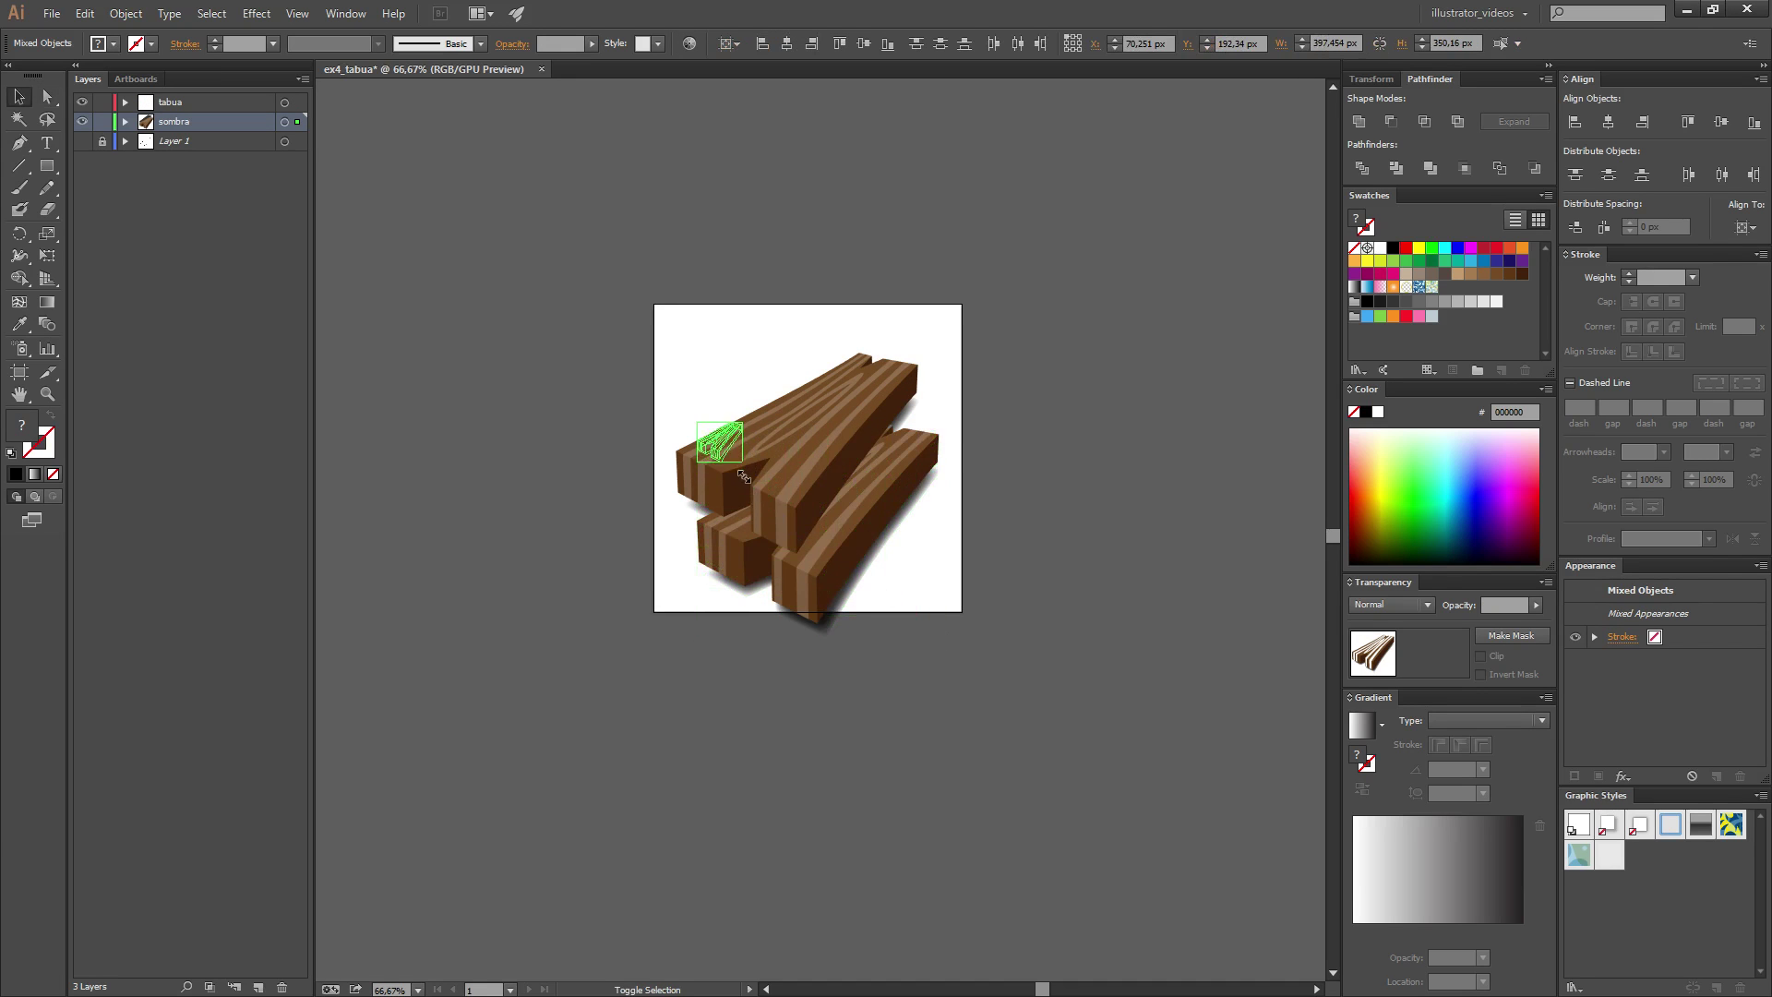
{"action": "left_click_drag", "start_coordinate": [738, 467], "coordinate": [740, 459]}
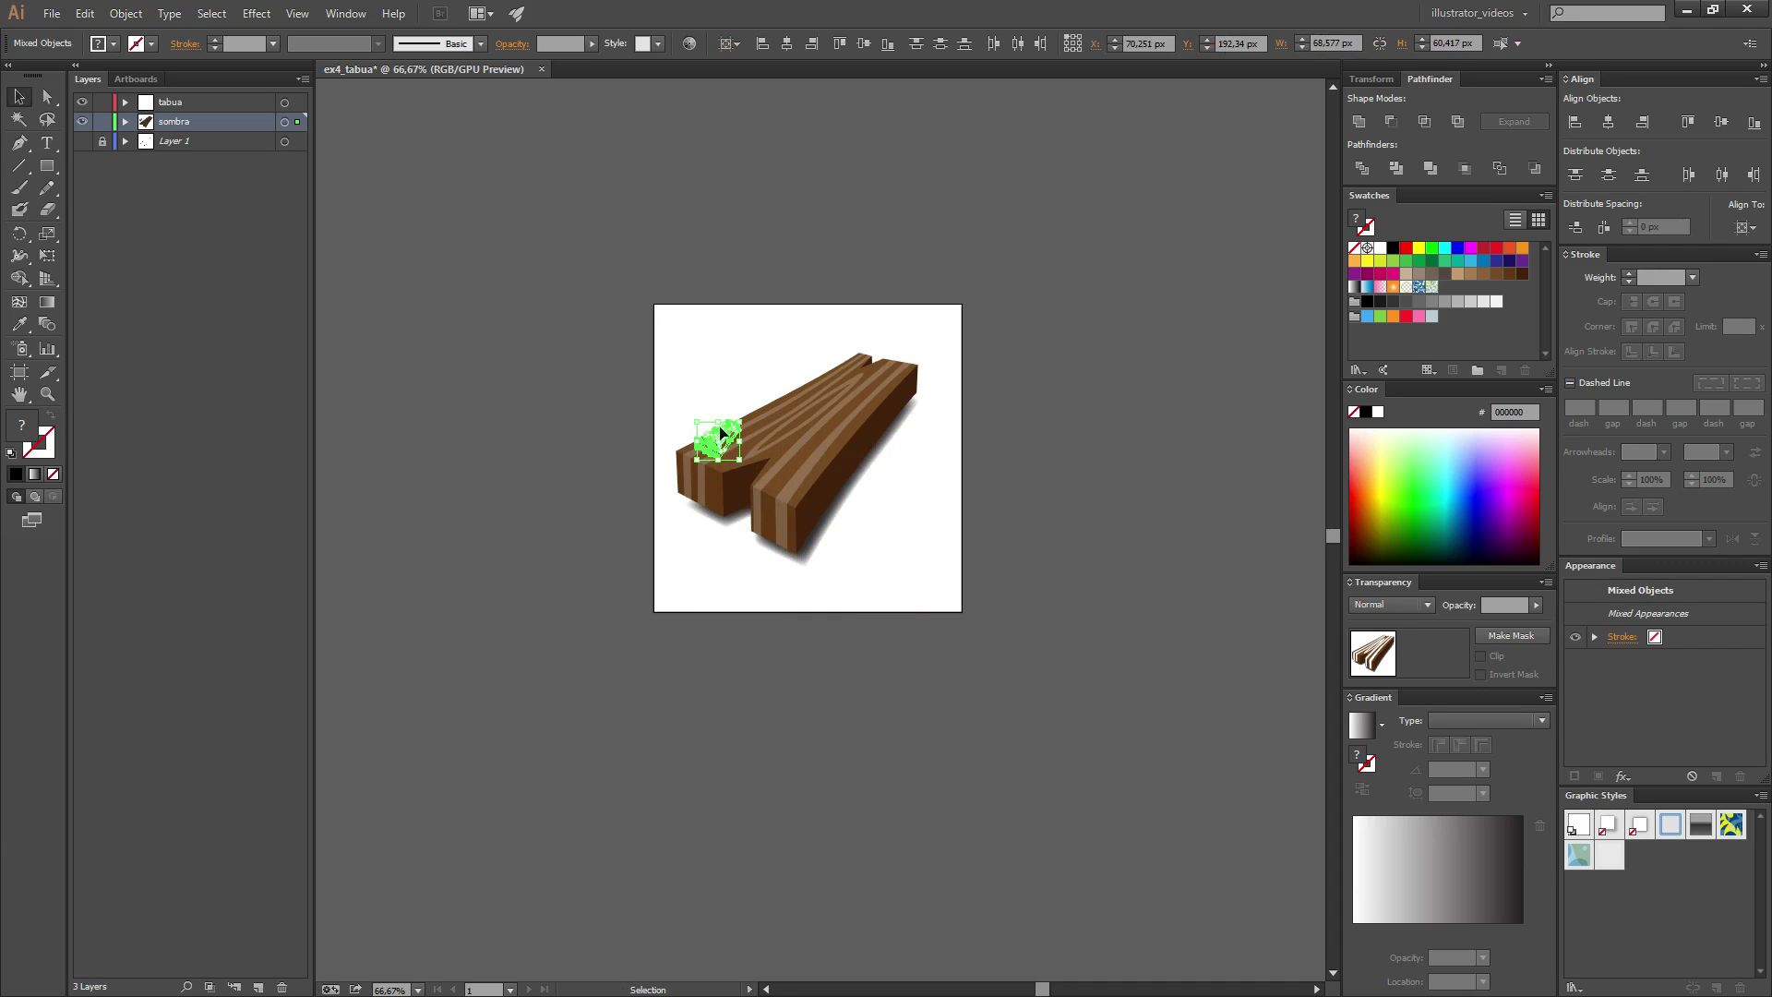
{"action": "scroll", "coordinate": [721, 445], "scroll_direction": "up", "scroll_amount": 2}
{"action": "scroll", "coordinate": [724, 452], "scroll_direction": "up", "scroll_amount": 2}
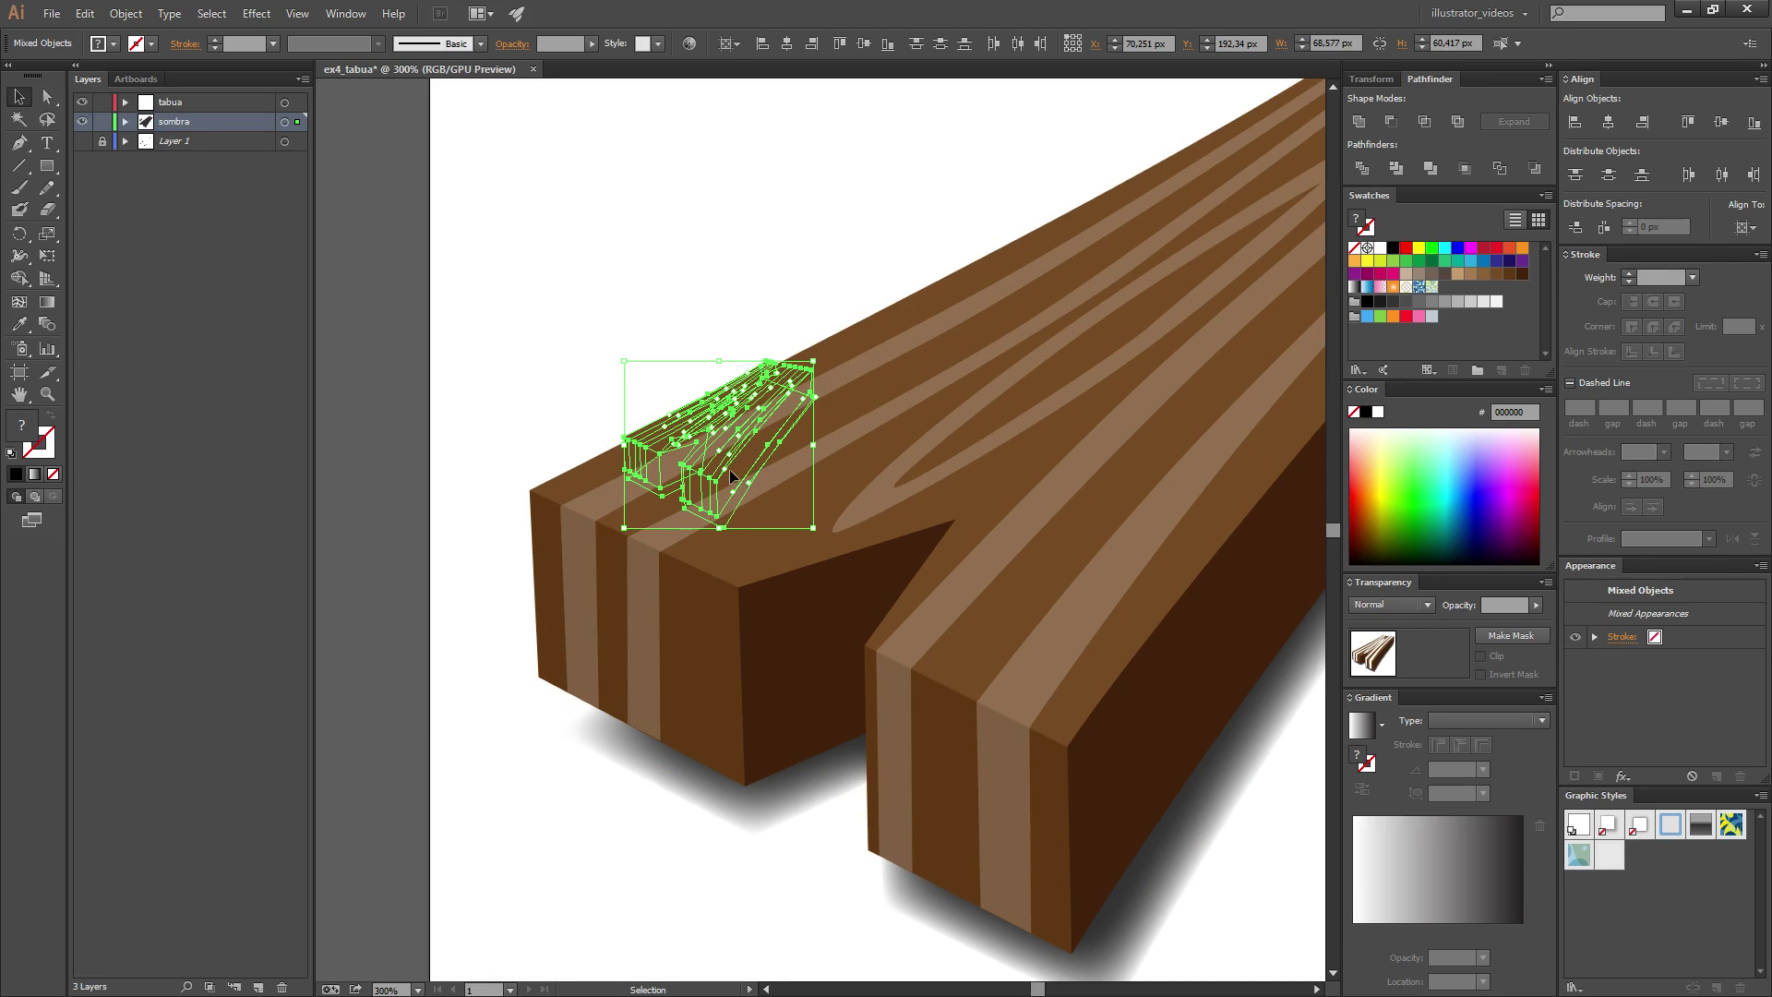
{"action": "right_click", "coordinate": [729, 472]}
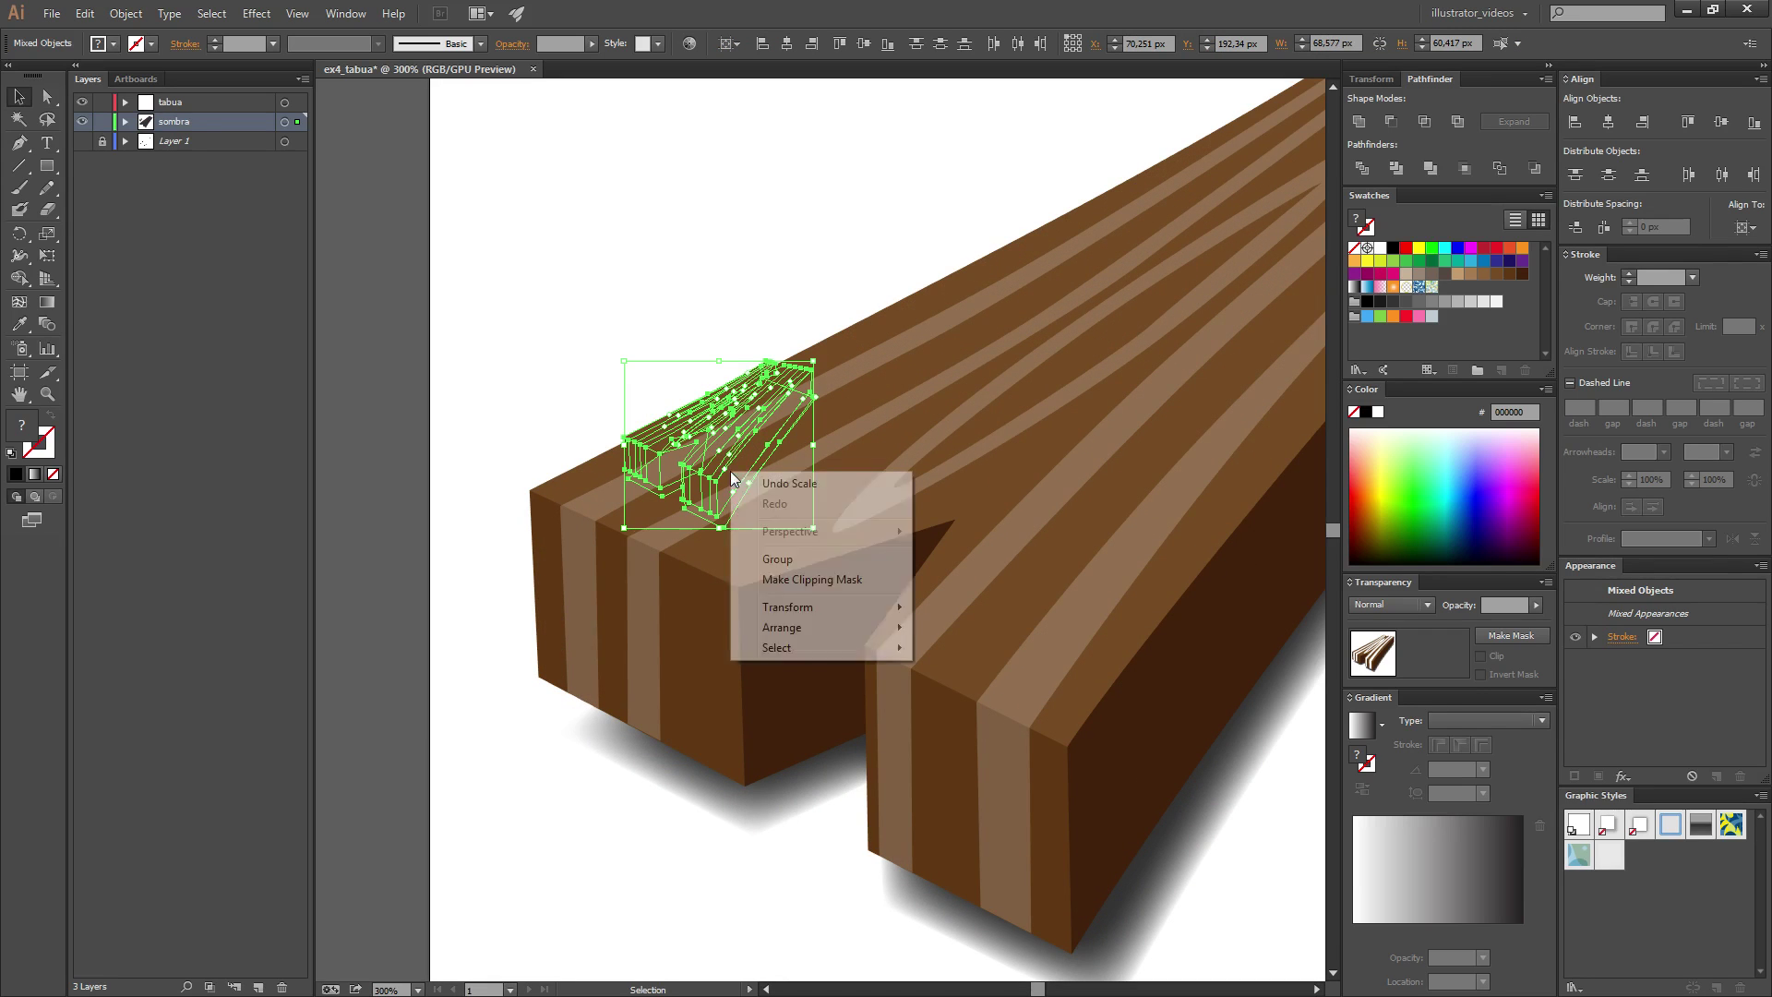
{"action": "left_click", "coordinate": [794, 565]}
{"action": "left_click", "coordinate": [47, 96]}
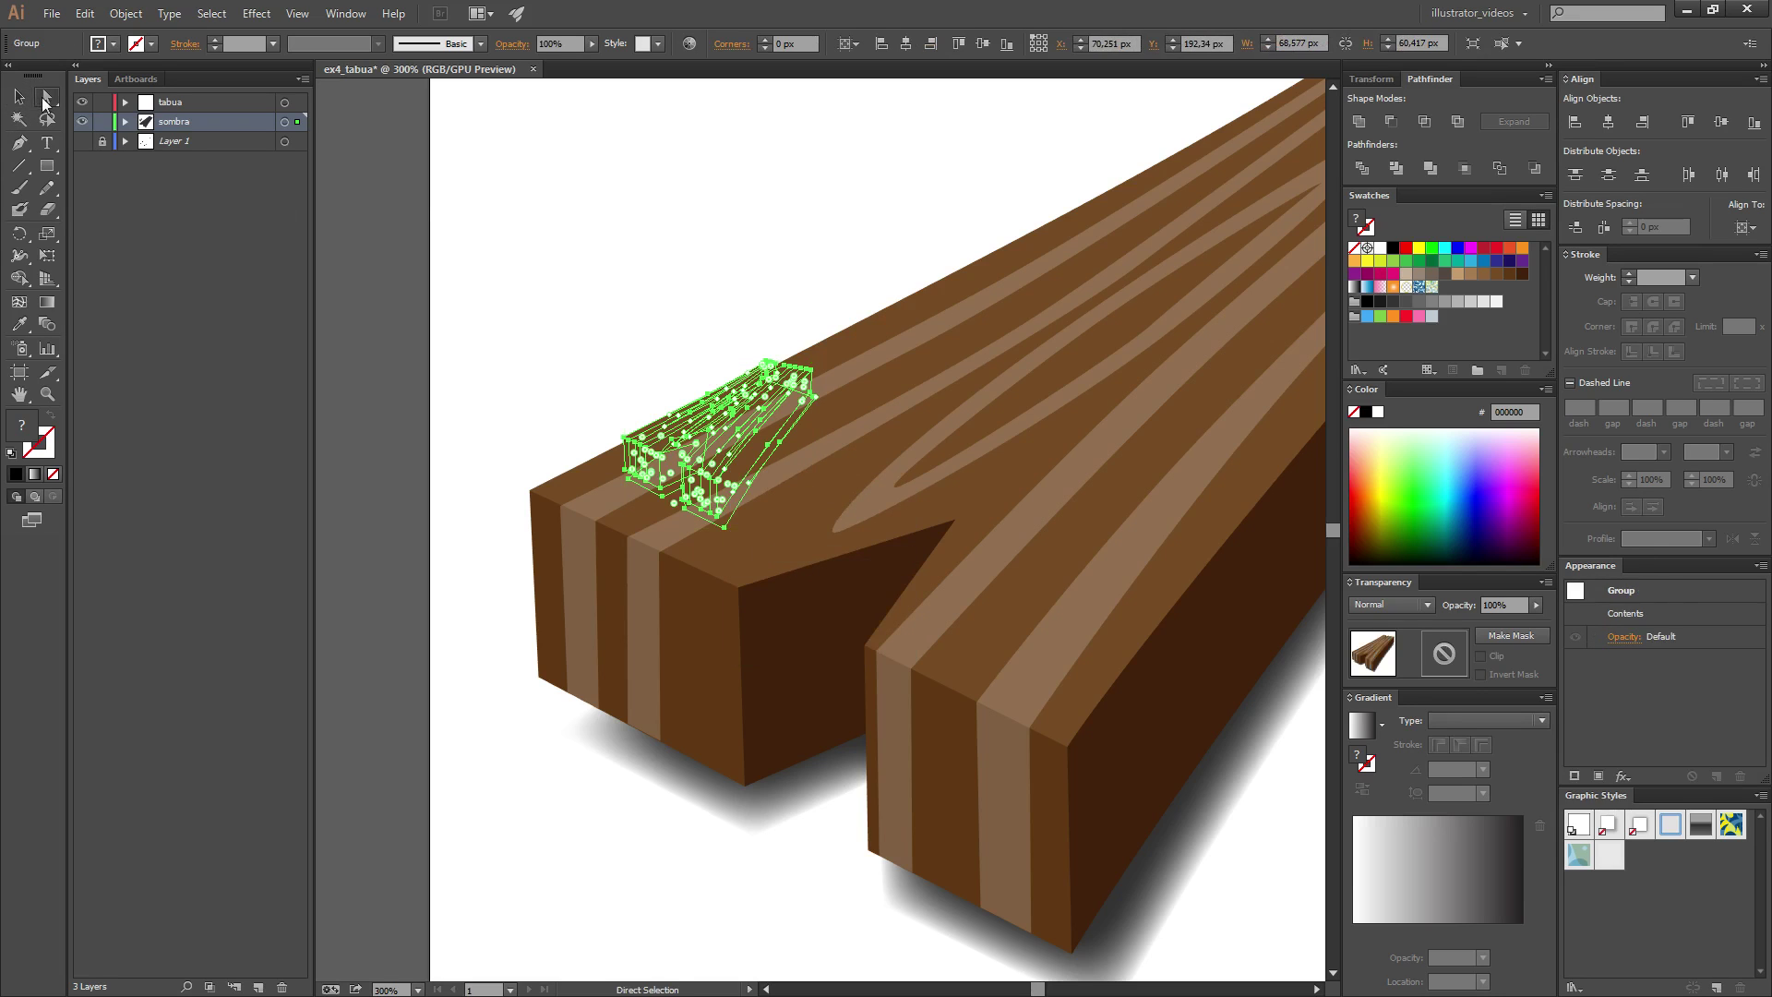
{"action": "left_click", "coordinate": [501, 341]}
- Create Layer 4 and move the small plank group from sombra into it
{"action": "left_click", "coordinate": [19, 93]}
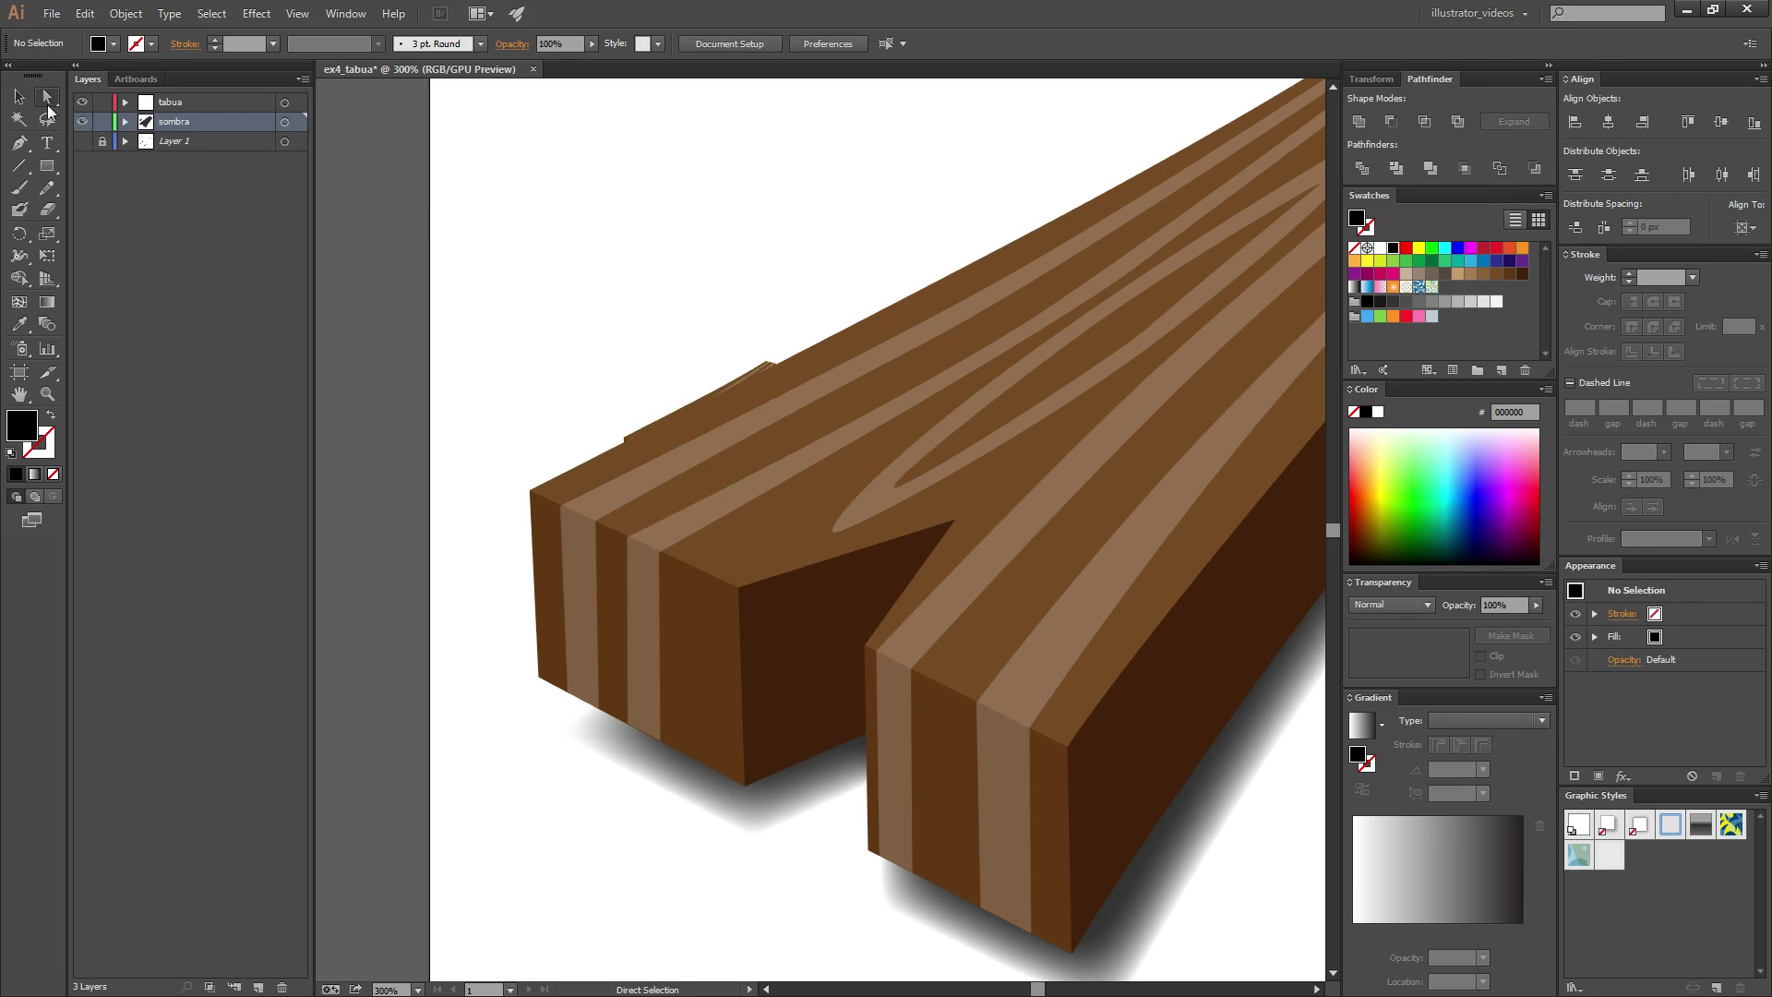
{"action": "left_click", "coordinate": [688, 414]}
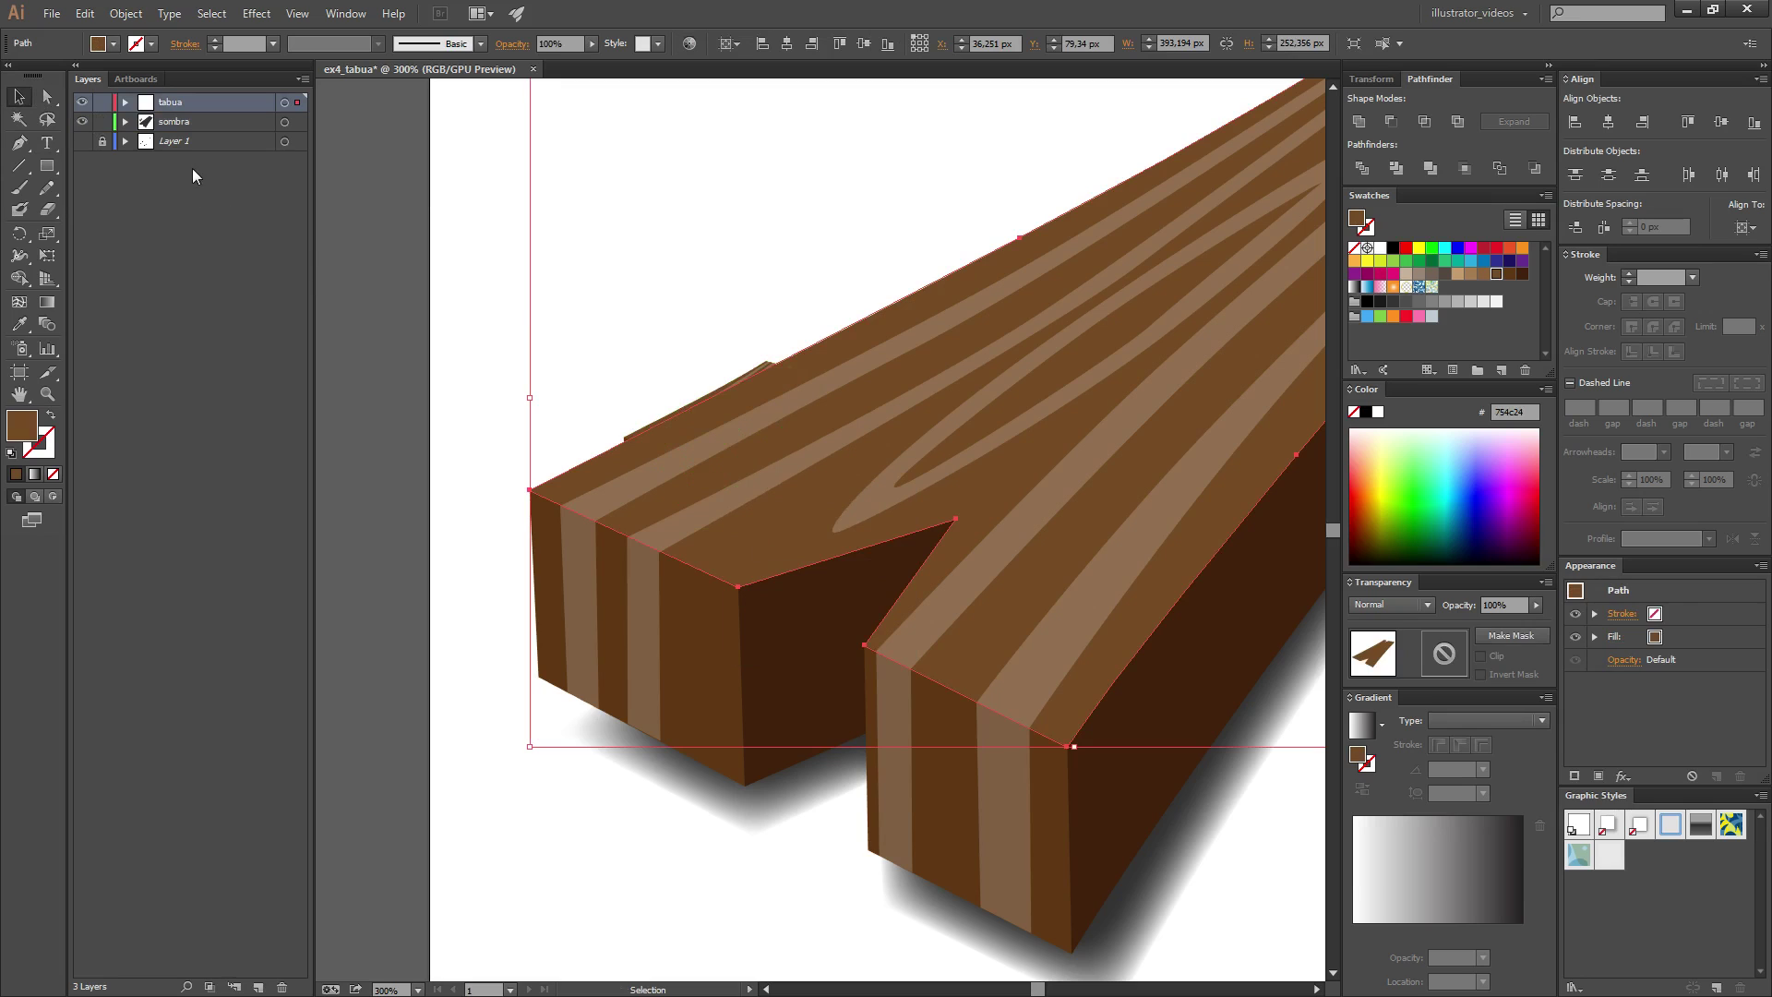
{"action": "left_click", "coordinate": [126, 122]}
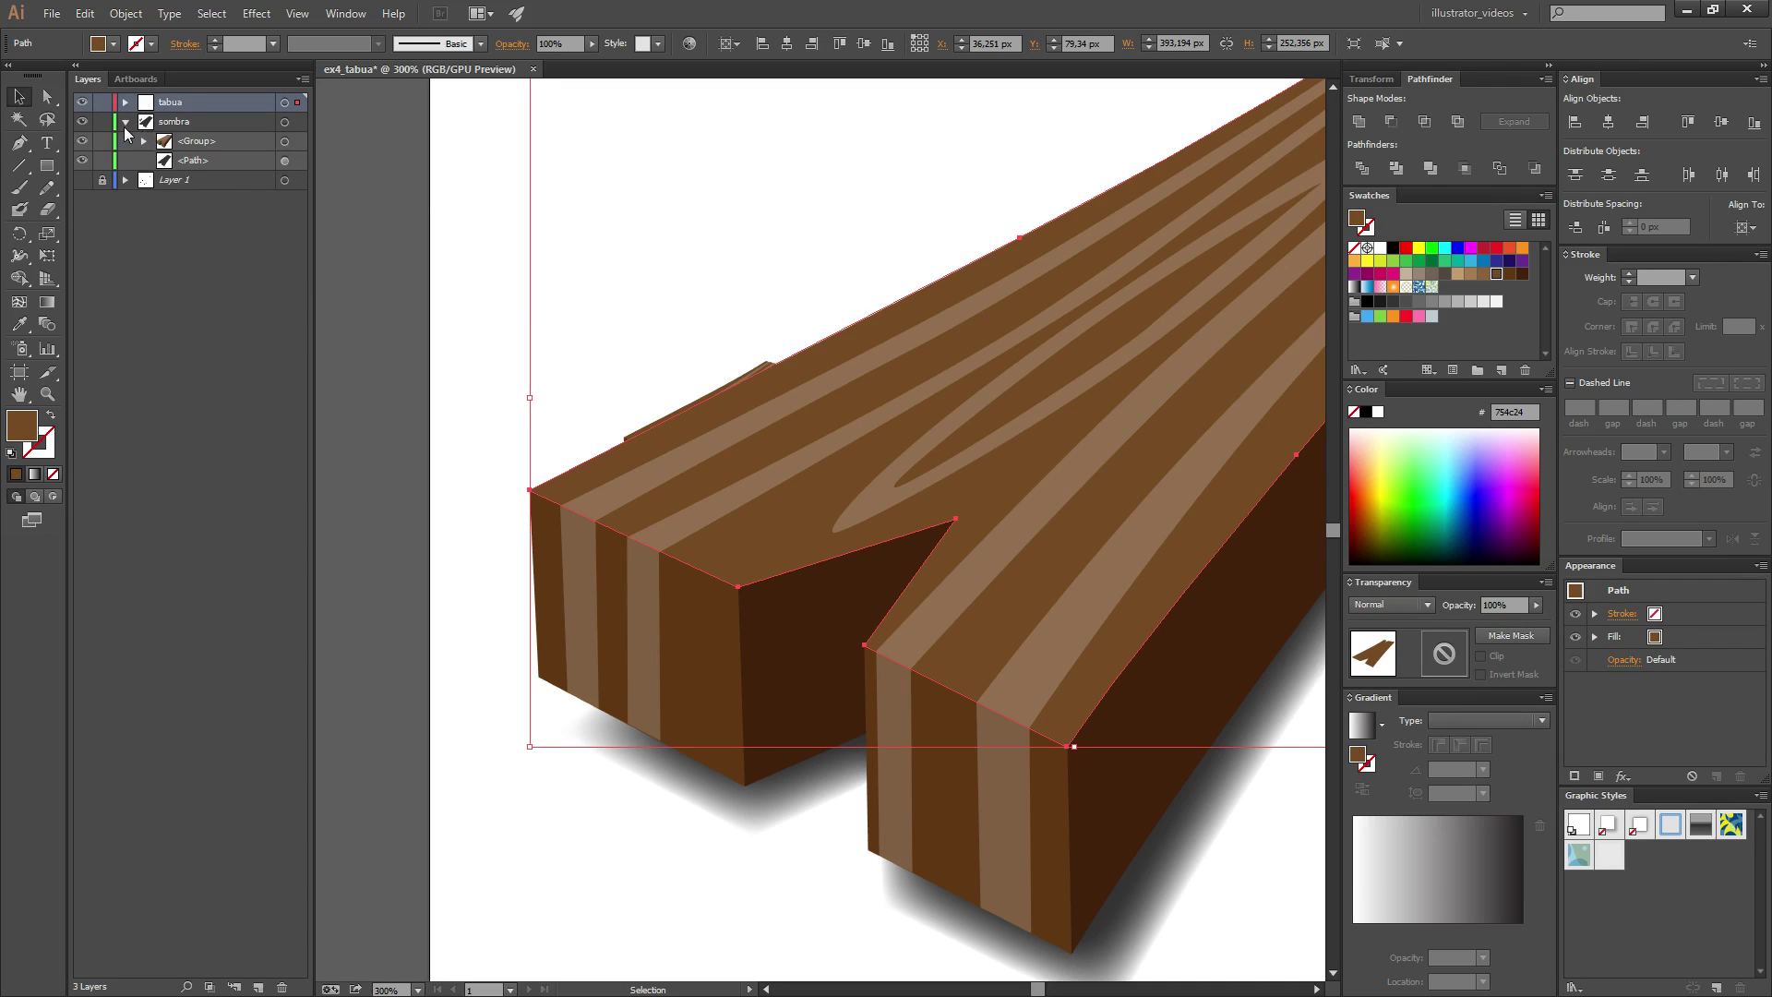
{"action": "left_click", "coordinate": [198, 142]}
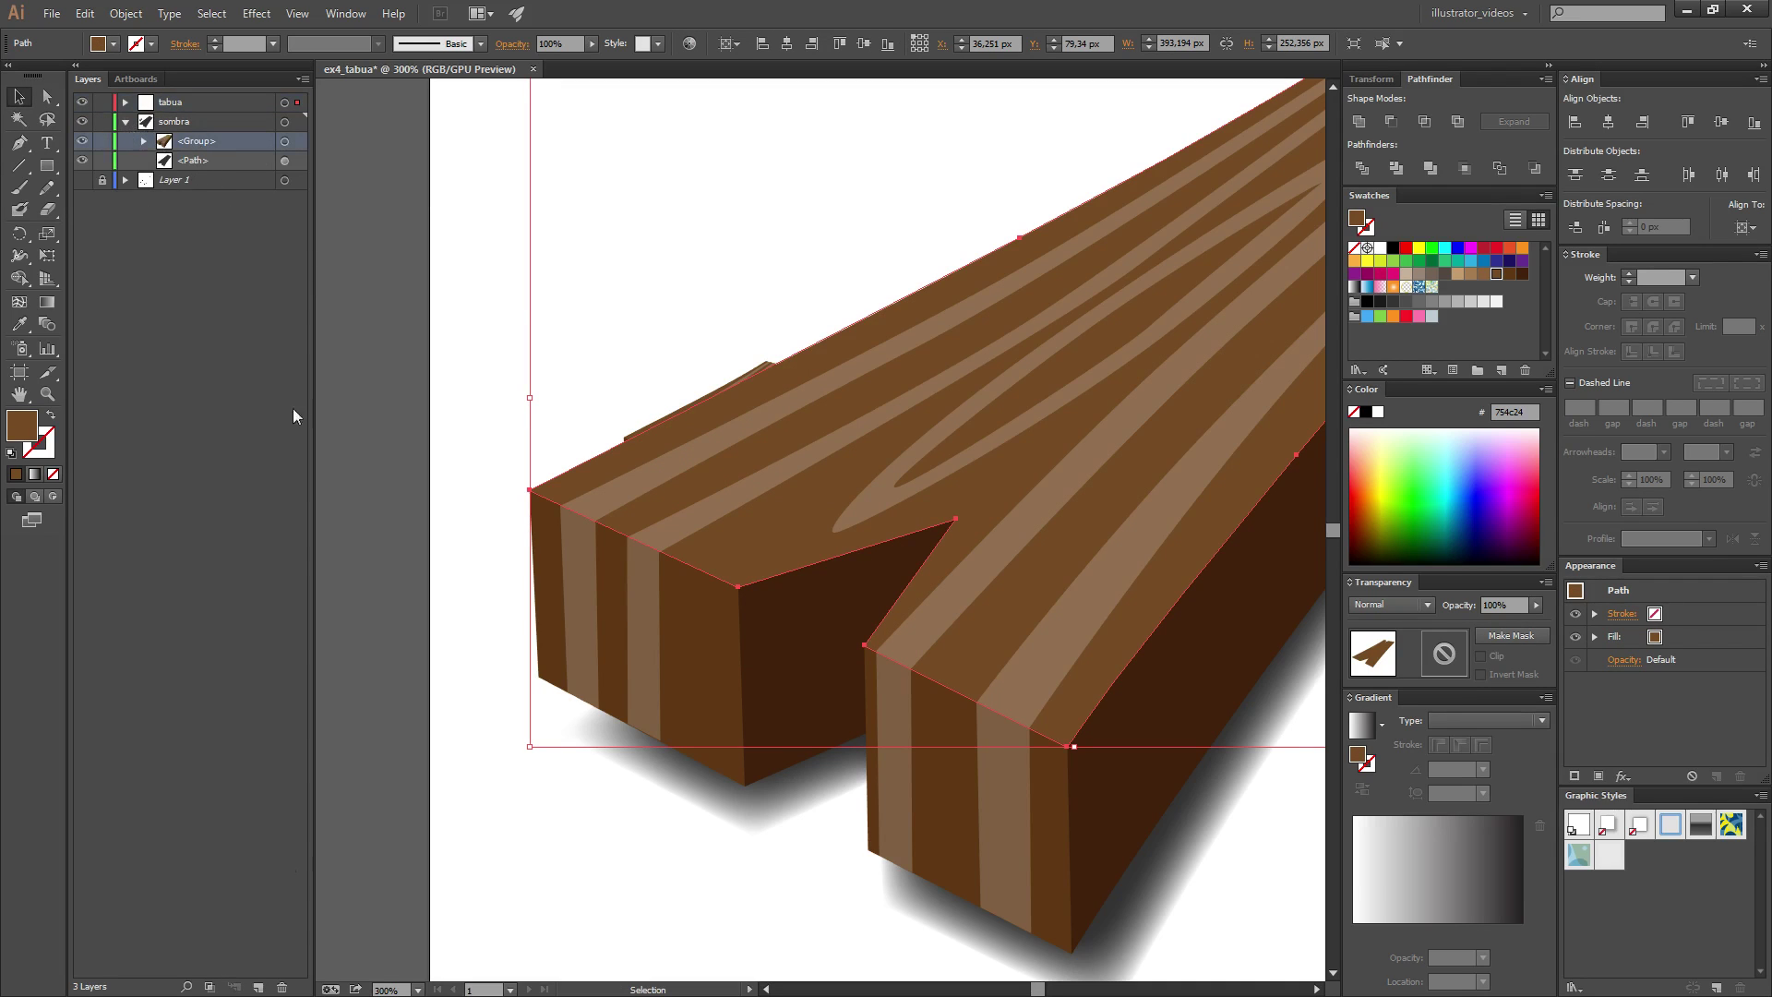
{"action": "left_click", "coordinate": [257, 987]}
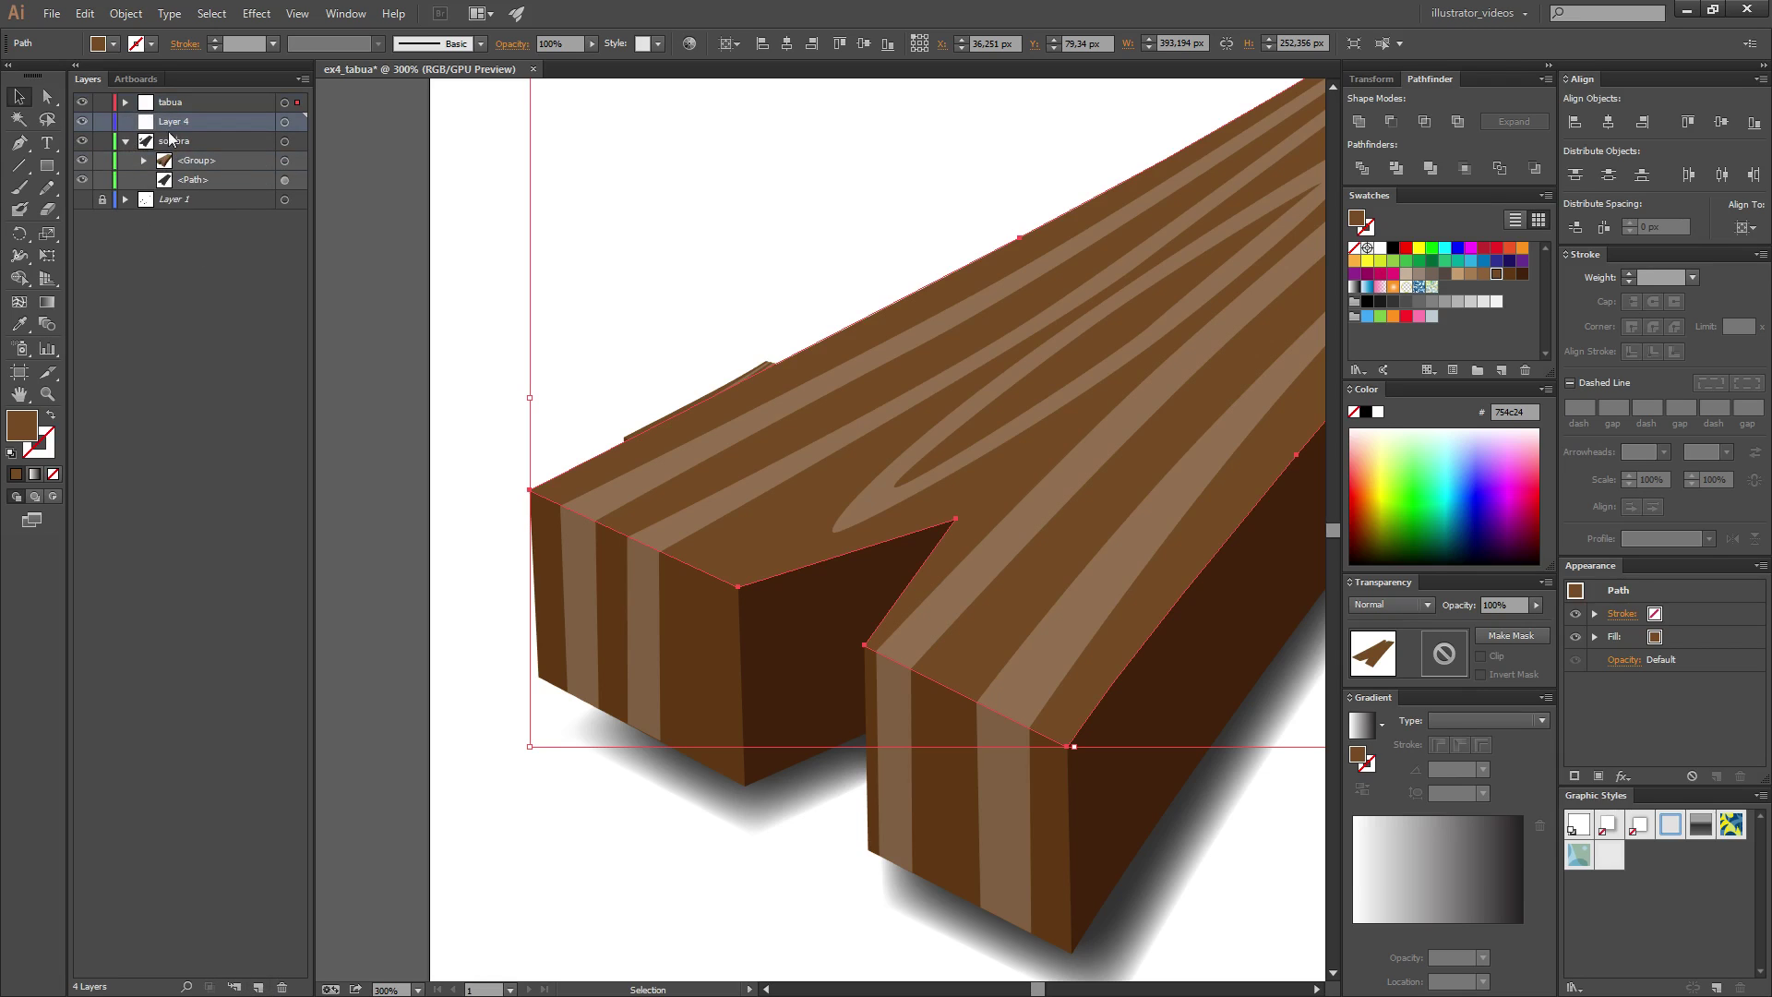
{"action": "left_click_drag", "start_coordinate": [196, 163], "coordinate": [178, 128]}
- Hide Layer 4 while keeping the tabua and sombra layers visible
{"action": "left_click", "coordinate": [126, 141]}
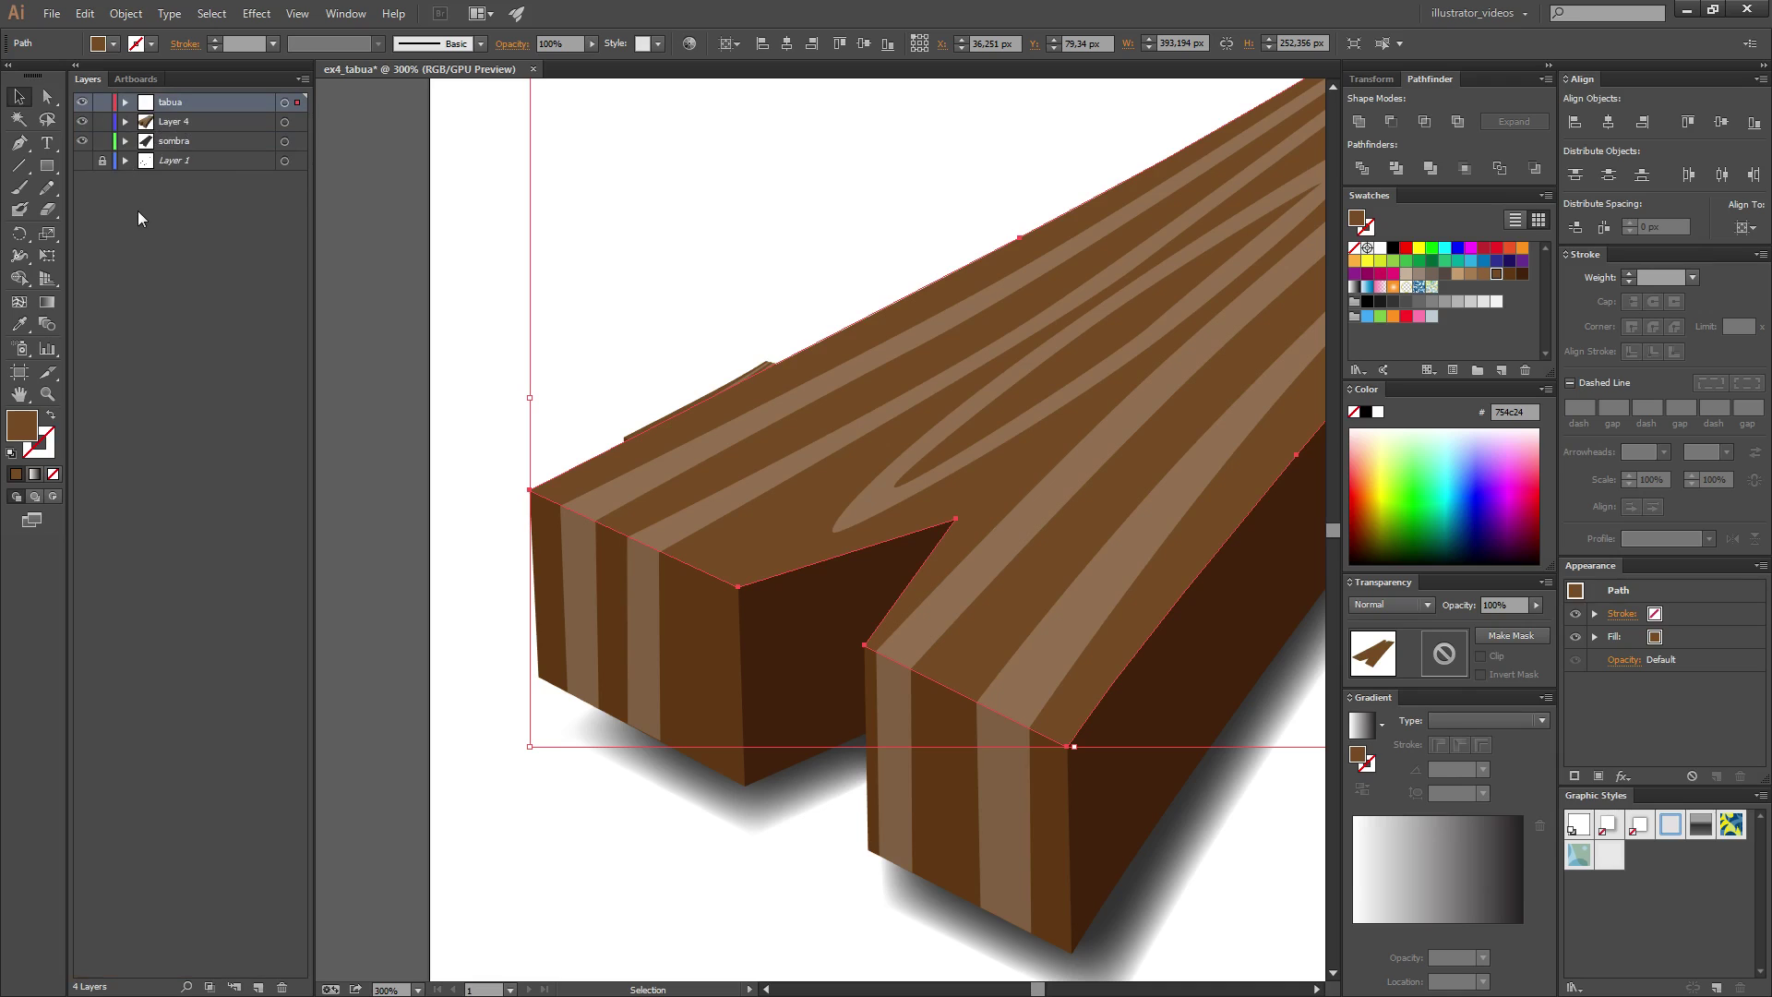
{"action": "left_click", "coordinate": [82, 140]}
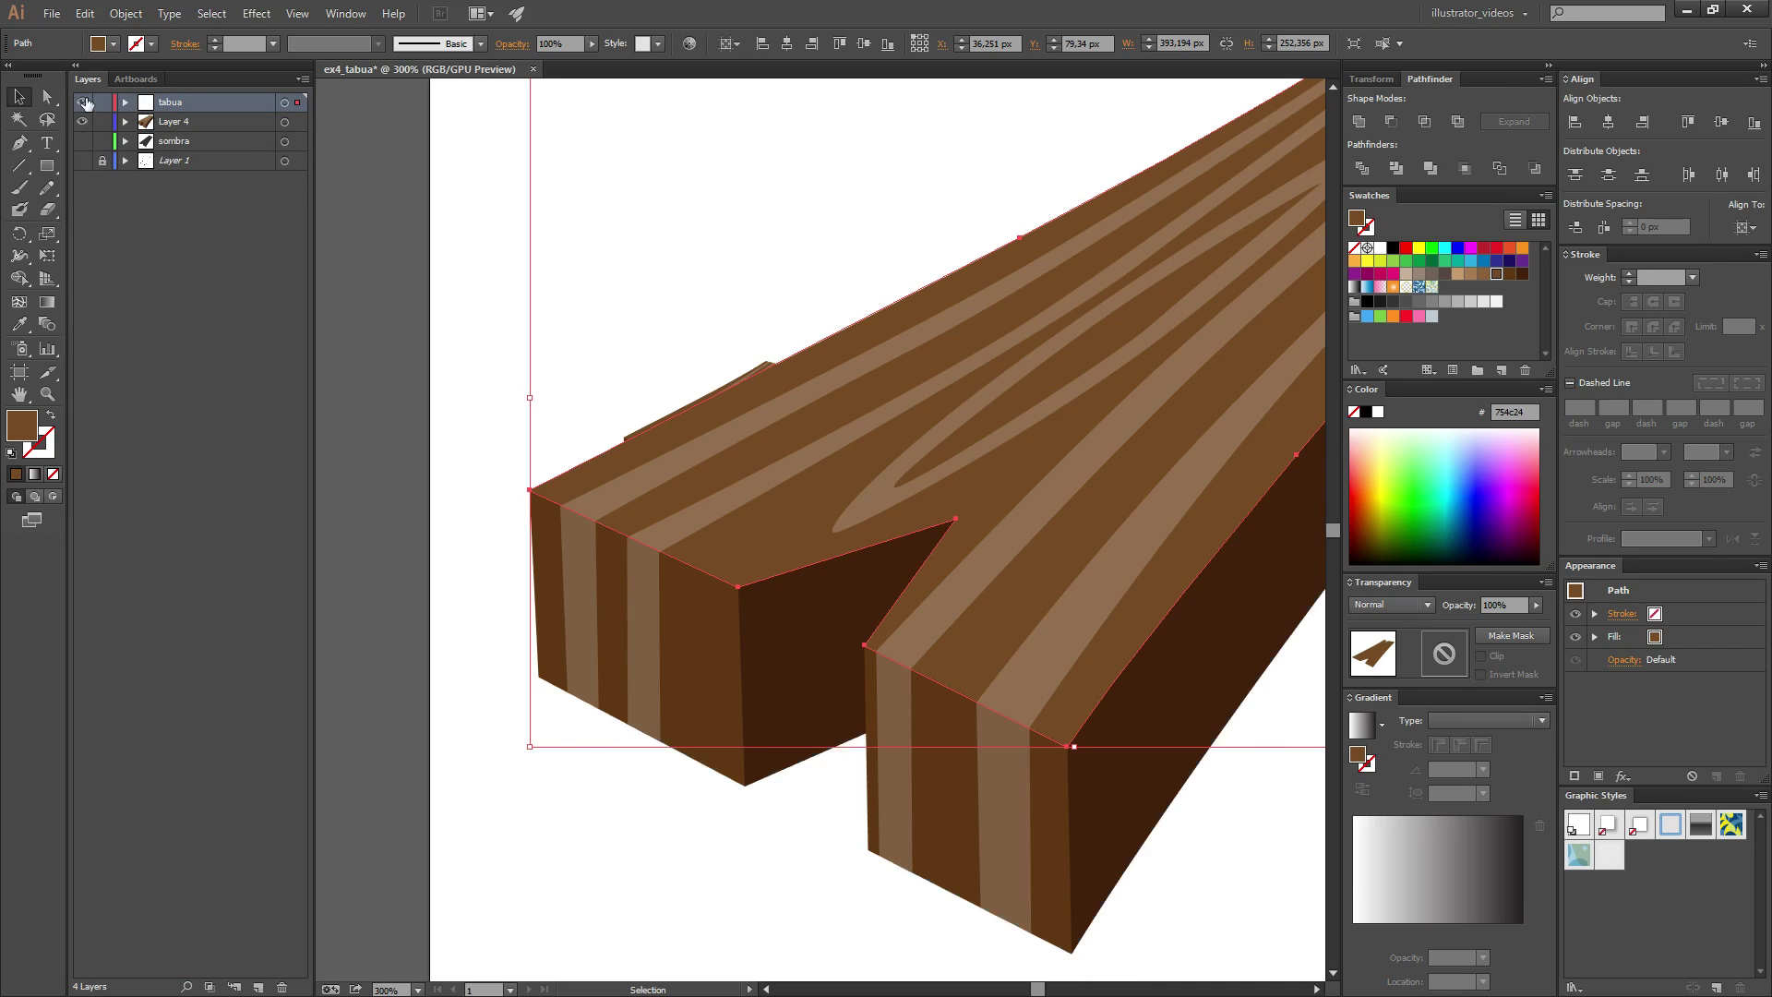
{"action": "left_click", "coordinate": [82, 102]}
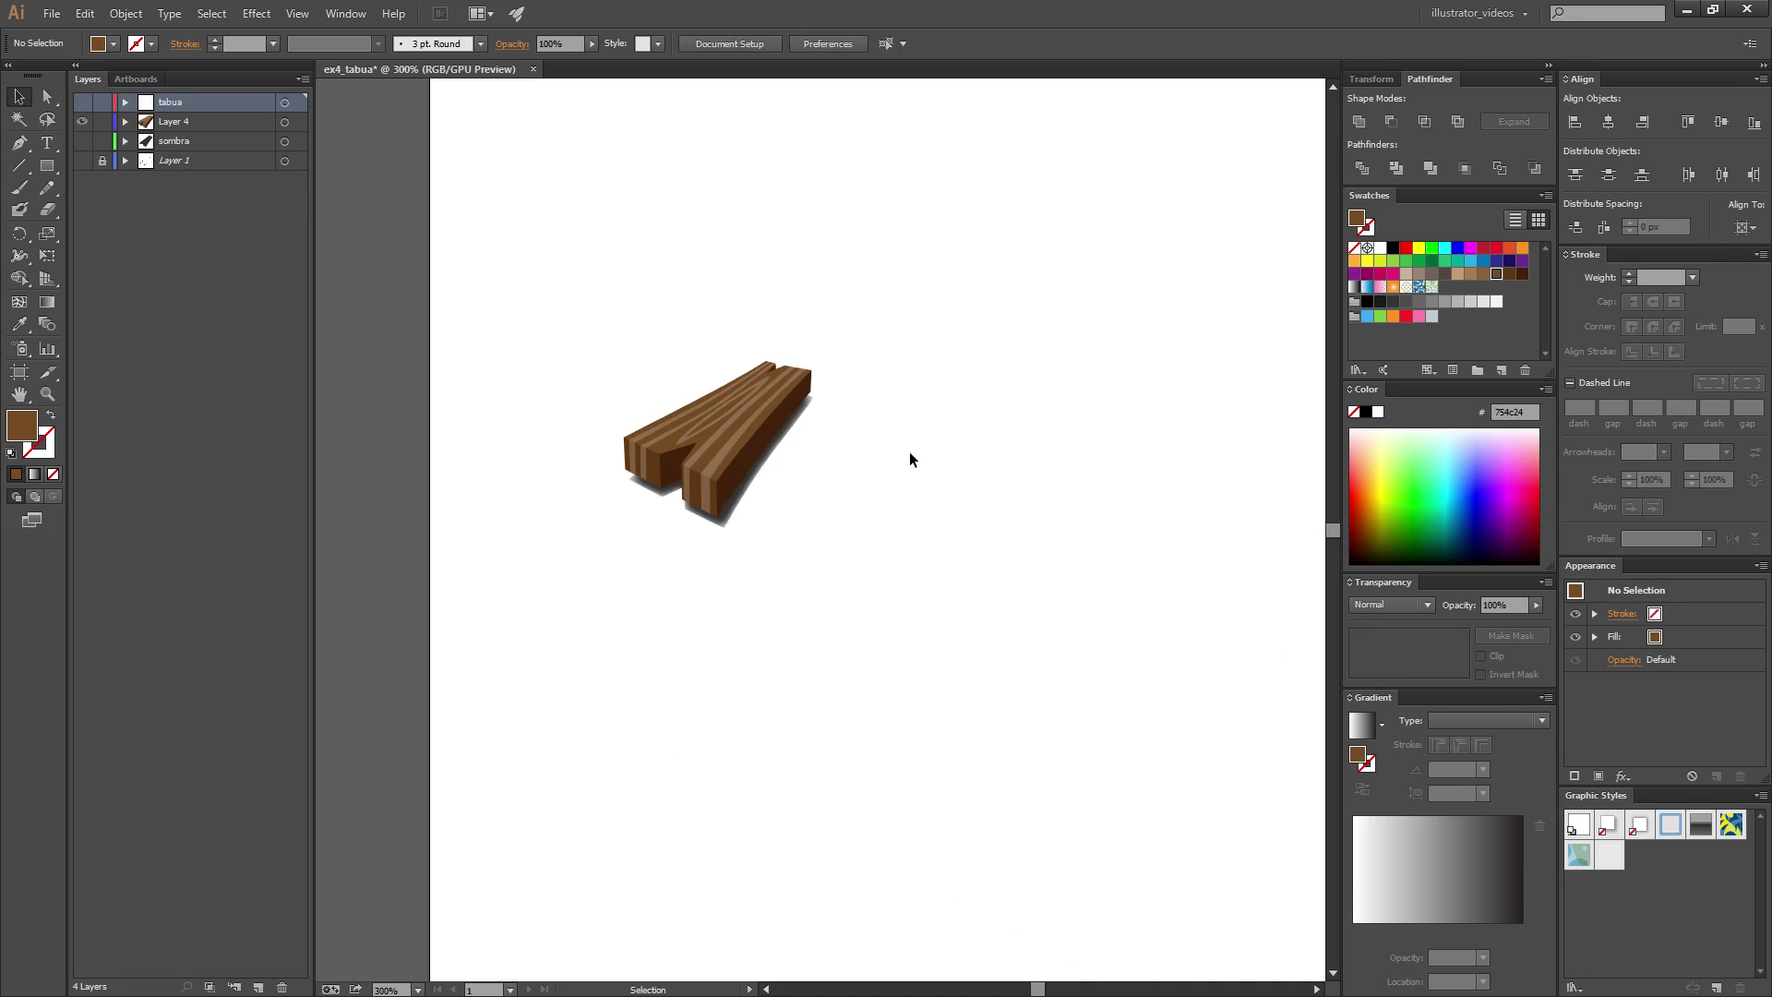
{"action": "scroll", "coordinate": [772, 504], "scroll_direction": "down", "scroll_amount": 2}
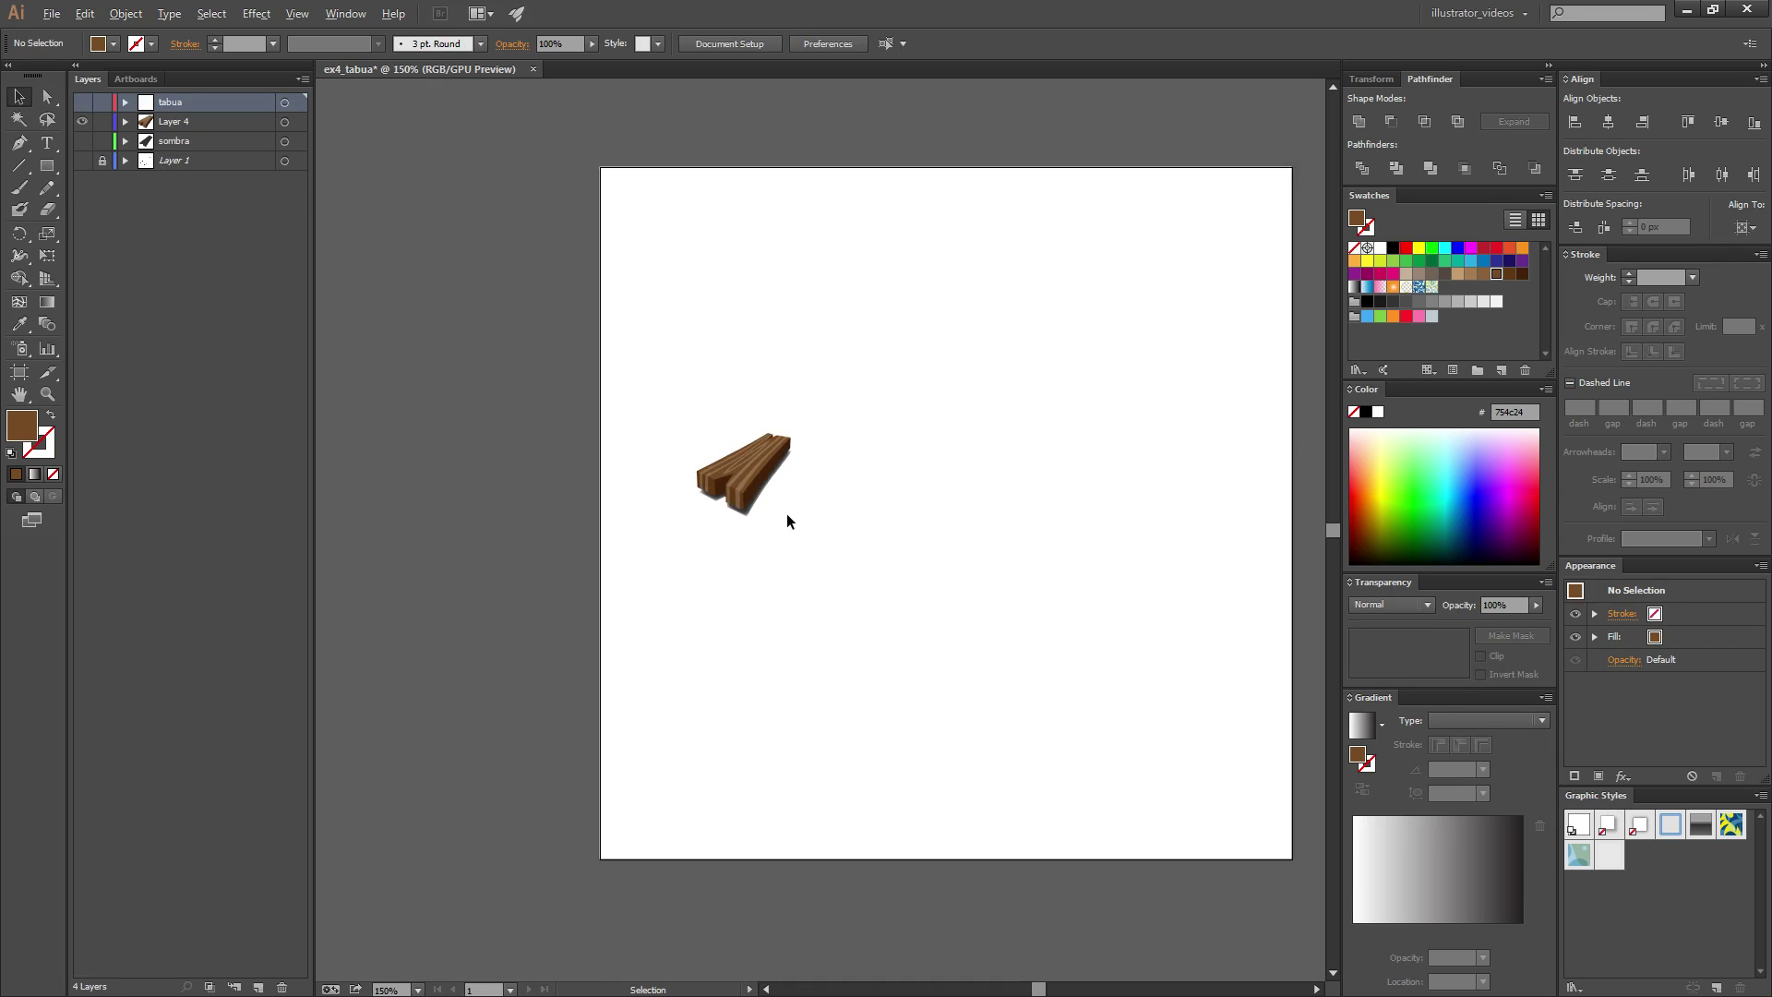
{"action": "scroll", "coordinate": [786, 515], "scroll_direction": "down", "scroll_amount": 1}
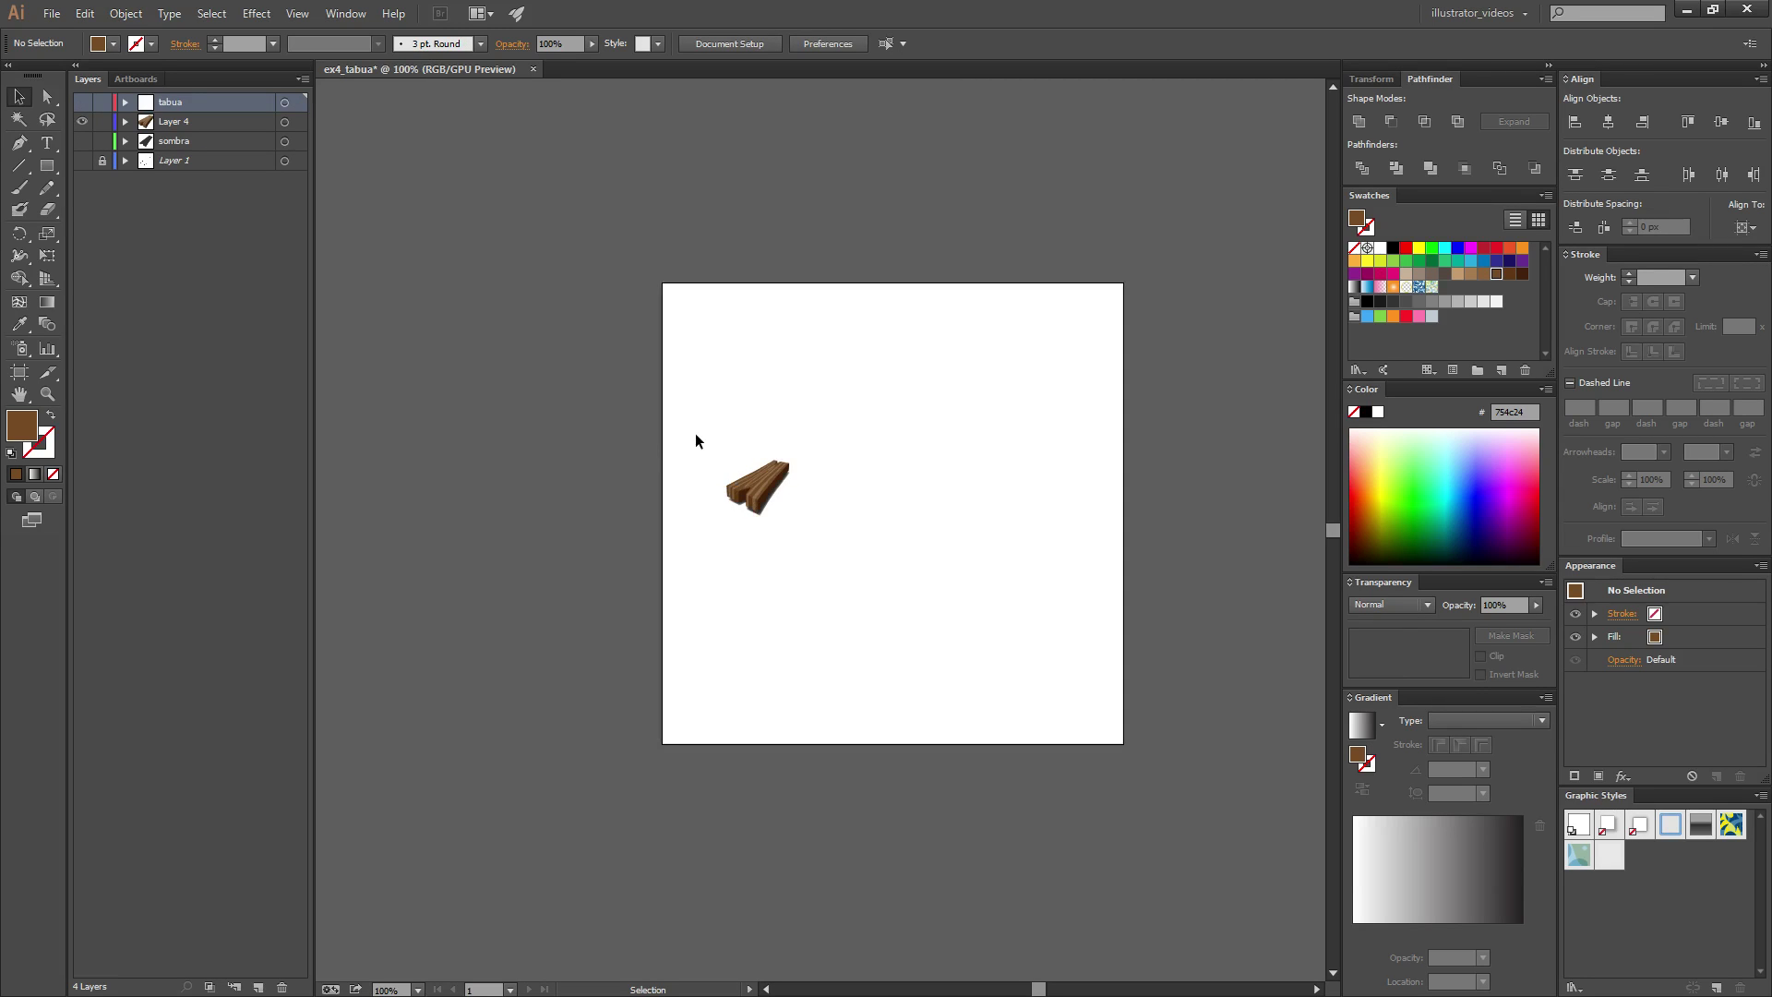
{"action": "left_click_drag", "start_coordinate": [695, 436], "coordinate": [859, 563]}
{"action": "left_click", "coordinate": [918, 612]}
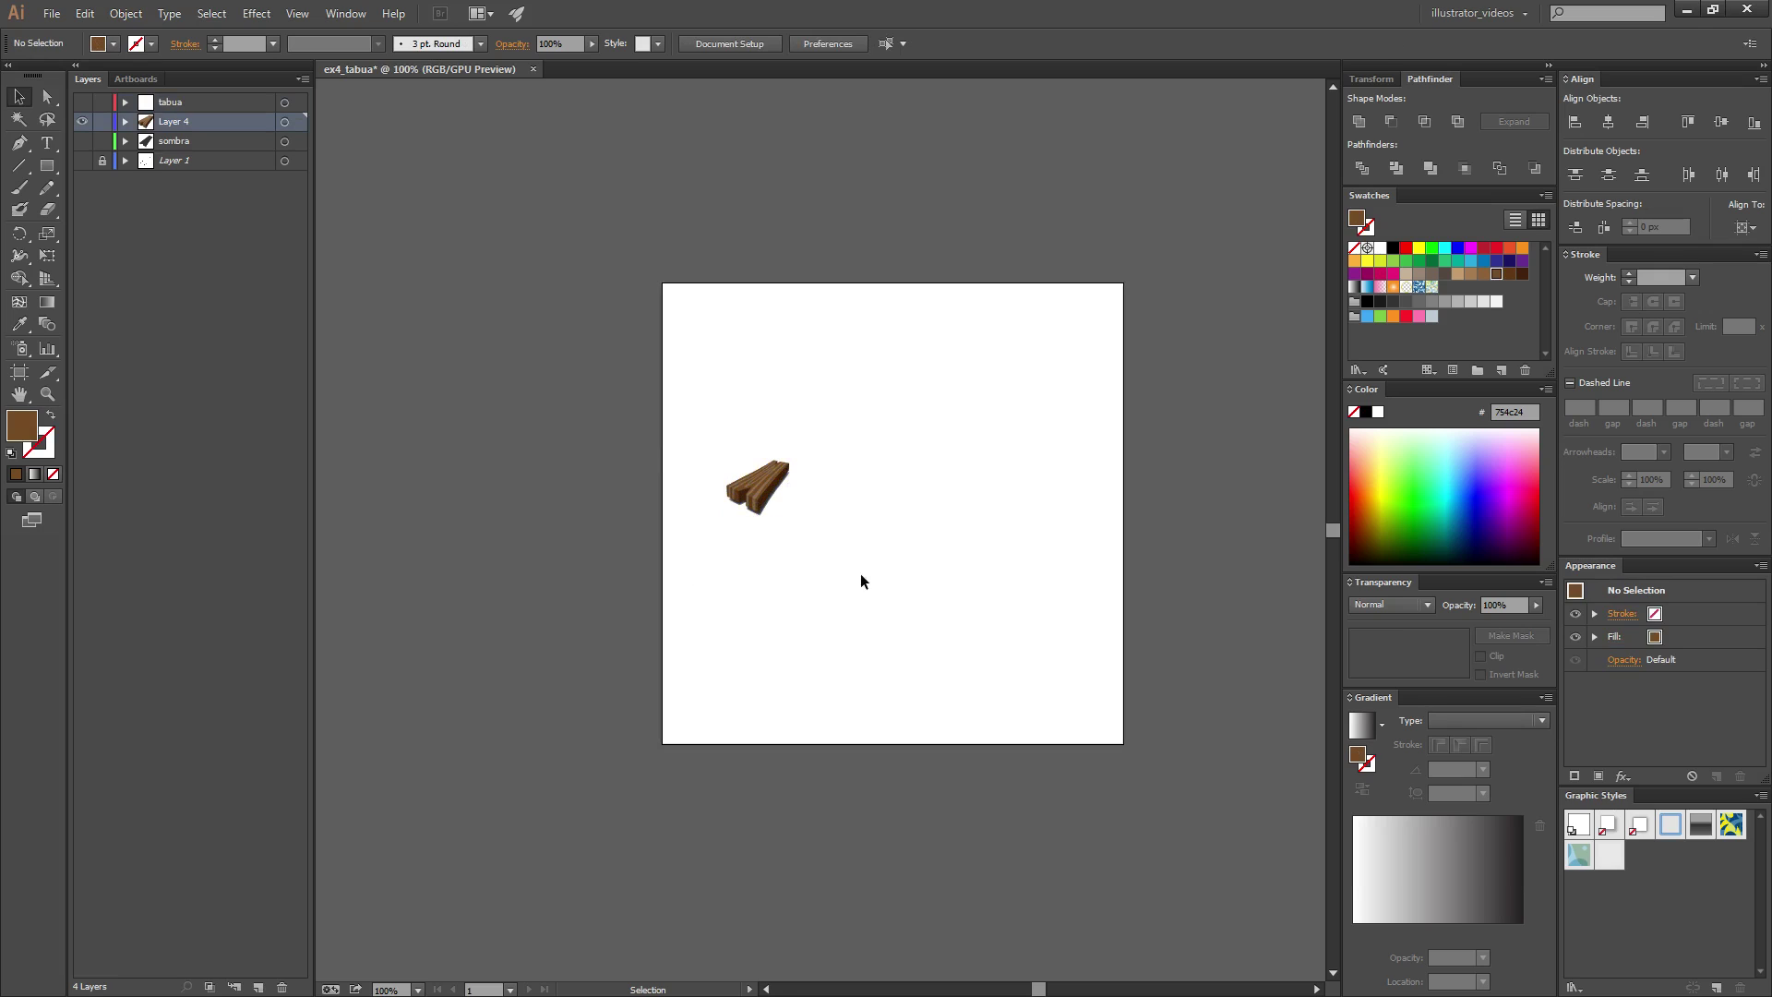
{"action": "left_click", "coordinate": [83, 121]}
{"action": "left_click", "coordinate": [82, 102]}
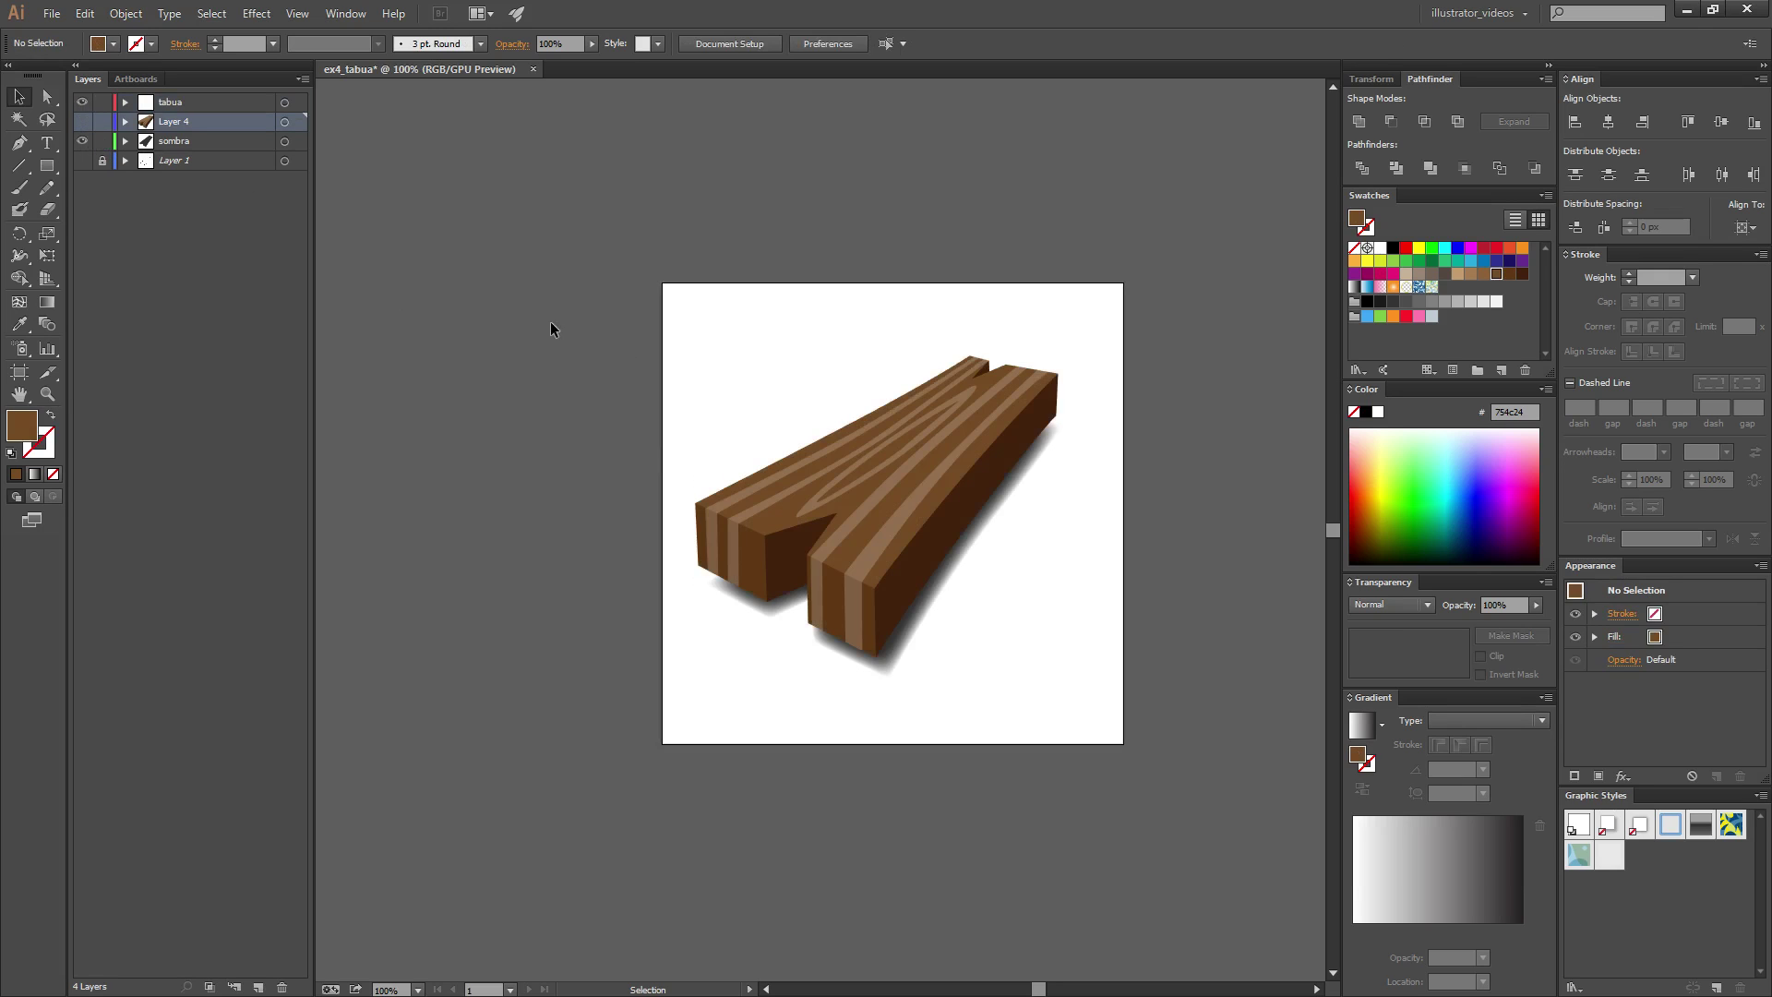